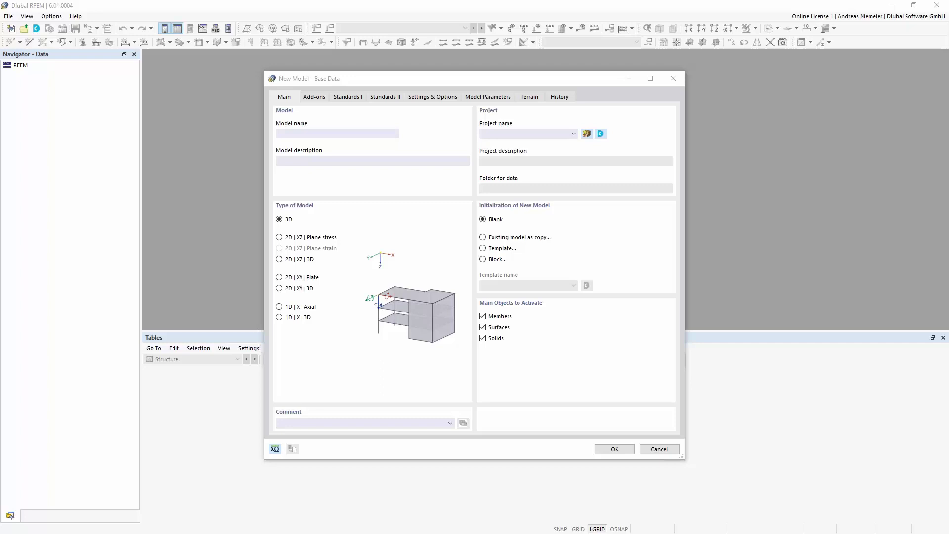
Name the new model Base ENU
left_click(371, 146)
type("Bas")
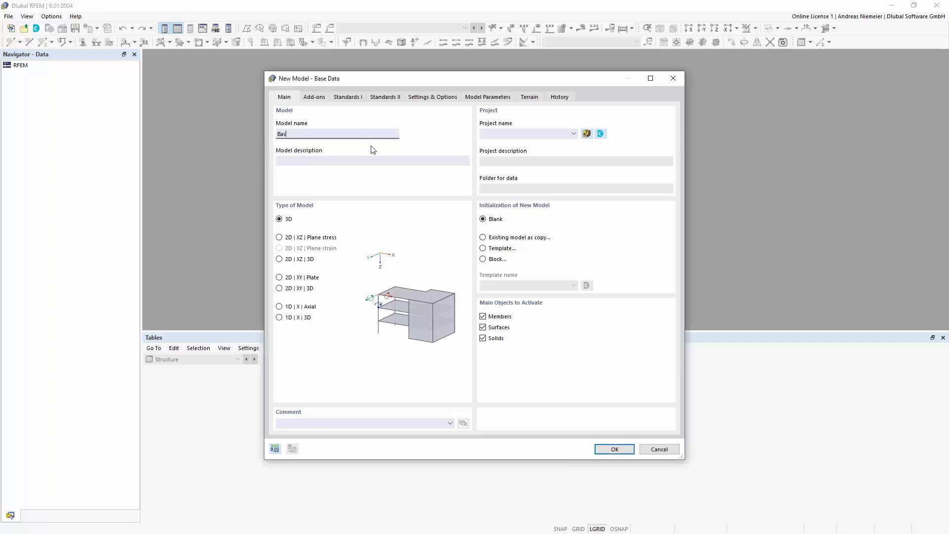
type("e ENu")
type("U")
Activate the Steel Design and Structure Stability add-ons for the new model
left_click(309, 97)
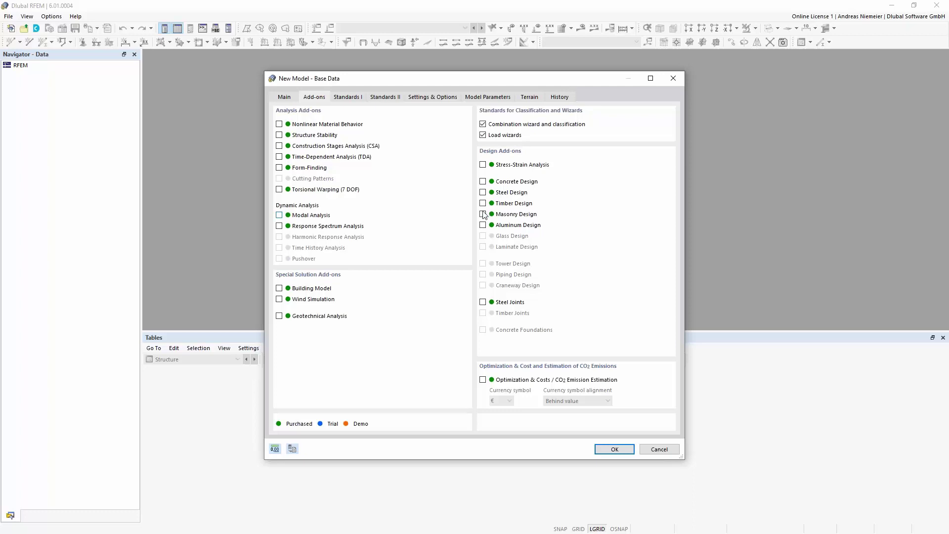
left_click(483, 192)
left_click(280, 135)
Set the German national annexes: DIN 2012-08 for EN 1990, DIN 2019-04 for EN 1991 load wizards and DIN 2016-04 for EN 1993 steel design
left_click(348, 98)
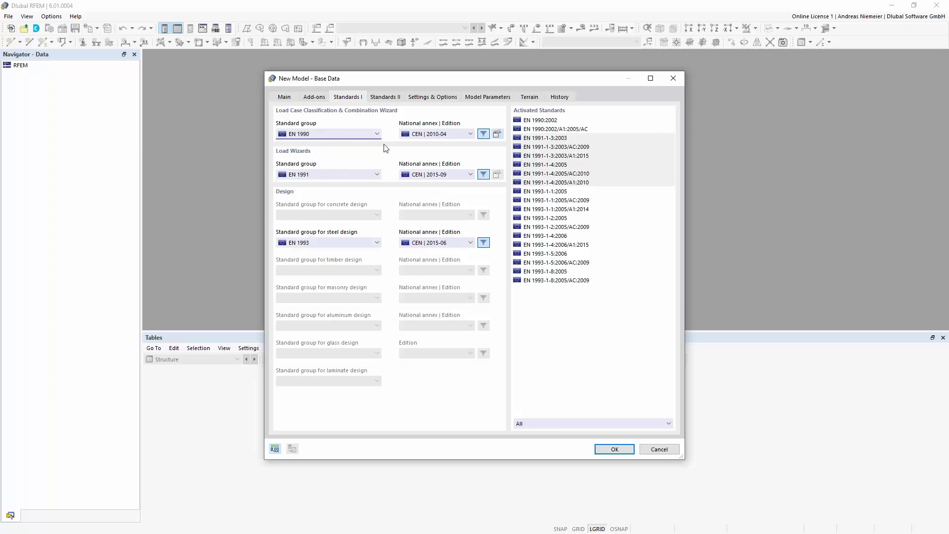
left_click(332, 135)
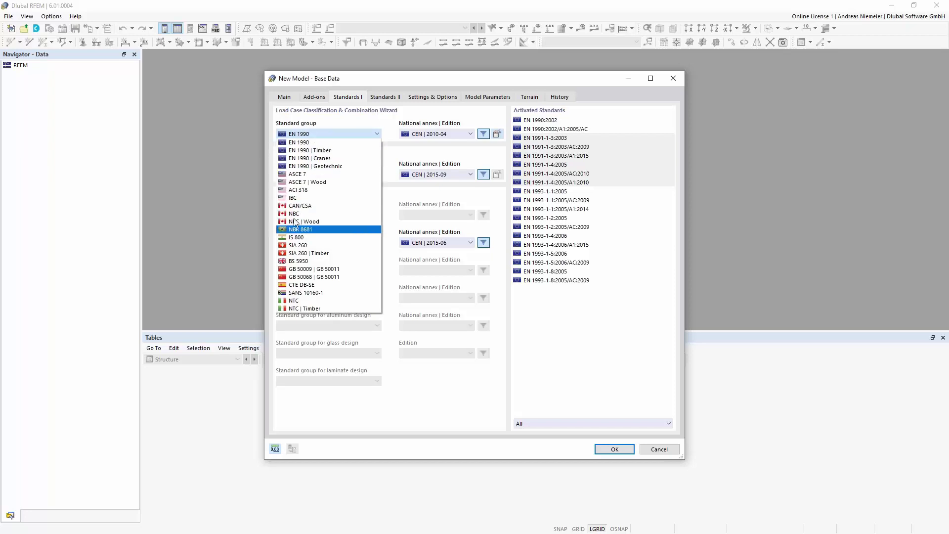
left_click(370, 131)
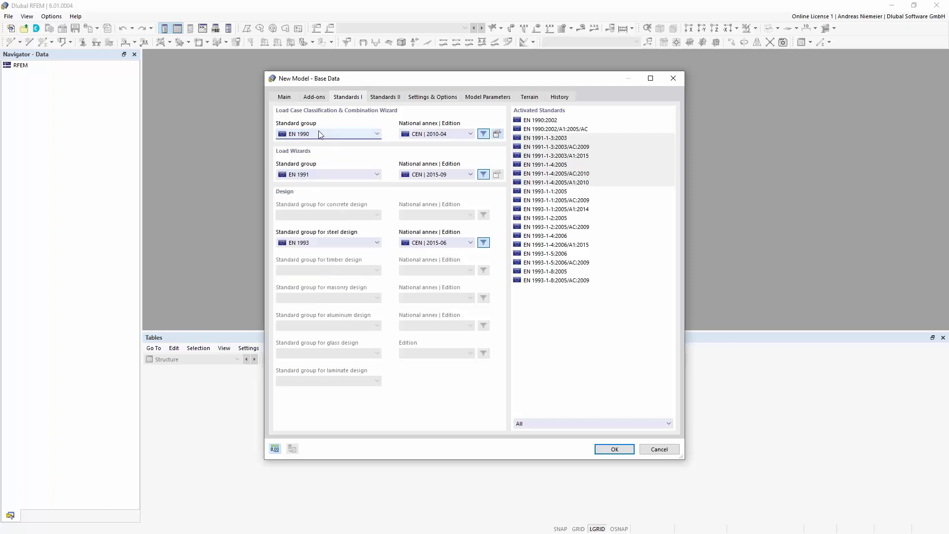
left_click(432, 135)
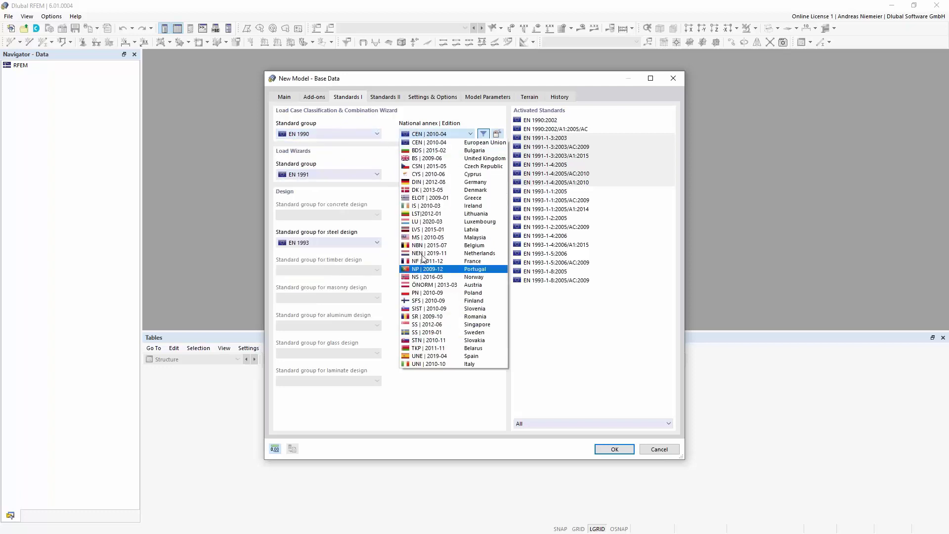
left_click(448, 182)
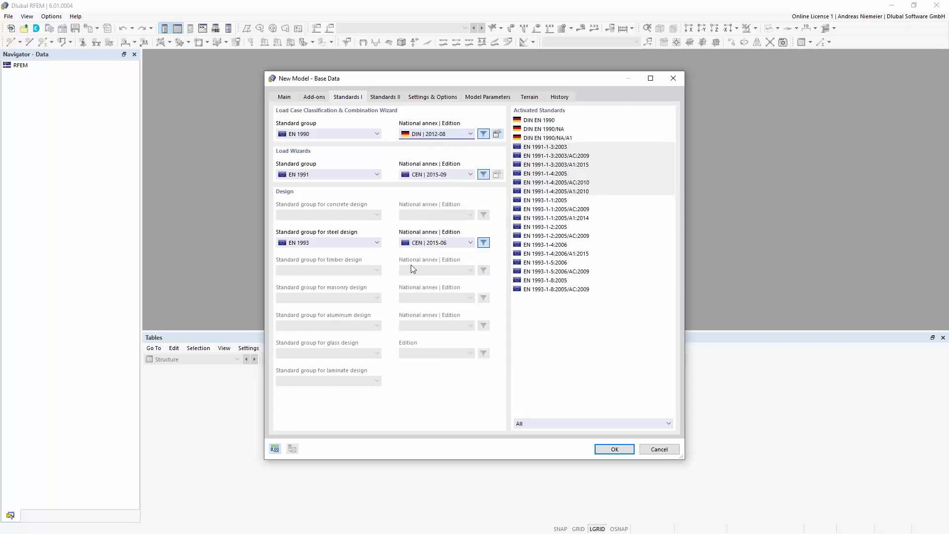
left_click(438, 175)
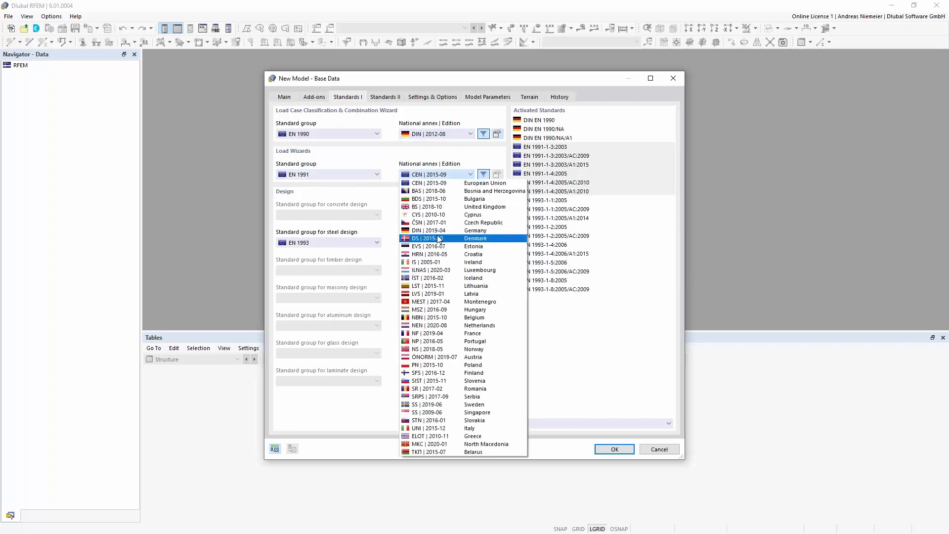
left_click(438, 230)
left_click(418, 243)
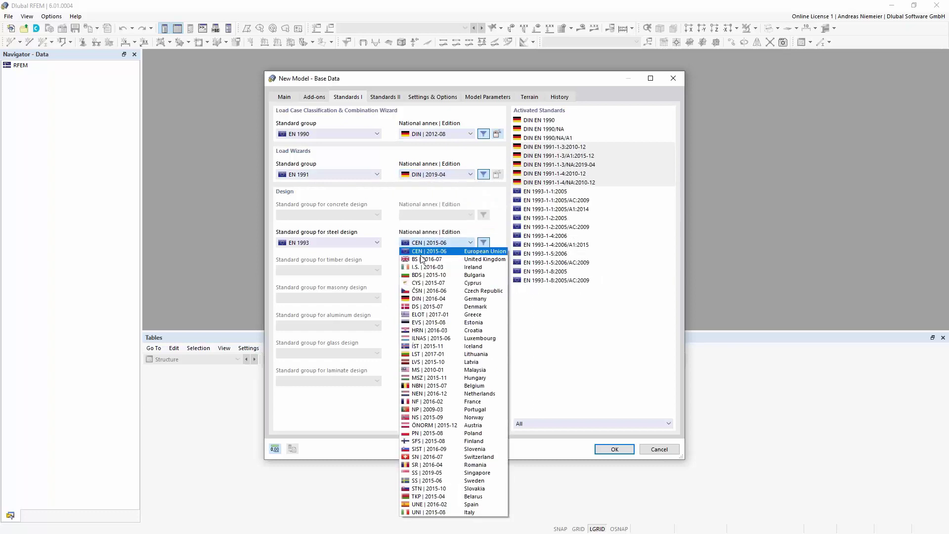
left_click(434, 299)
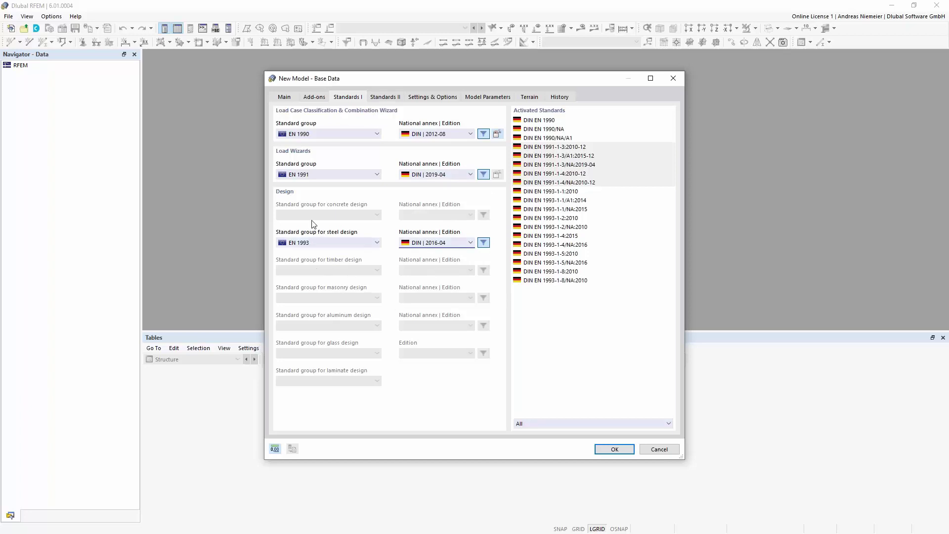
Review the activated add-ons and the standard groups offered for steel design
left_click(320, 98)
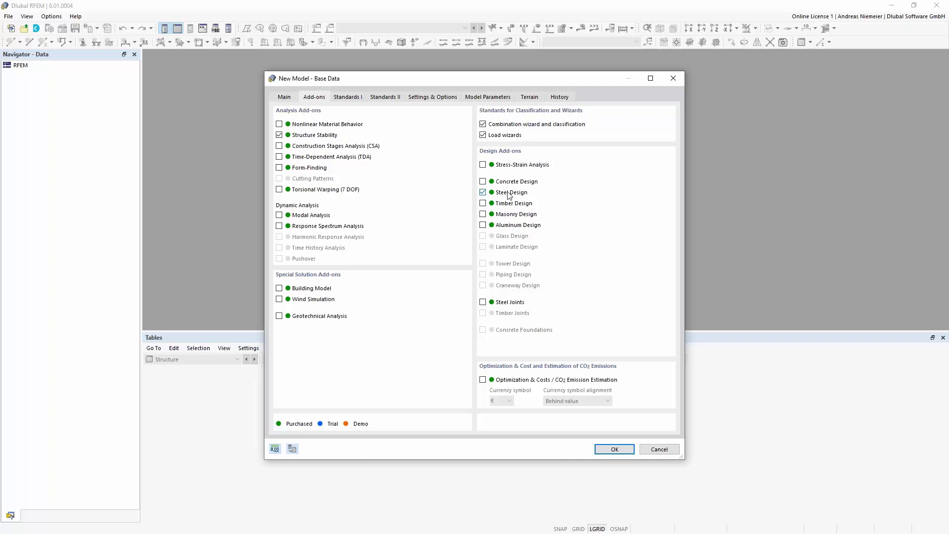
left_click(355, 98)
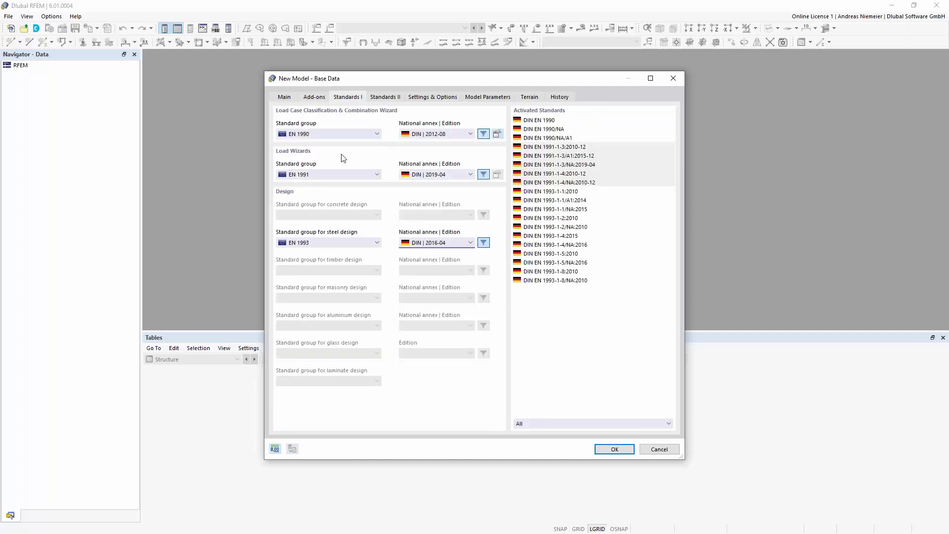
left_click(325, 242)
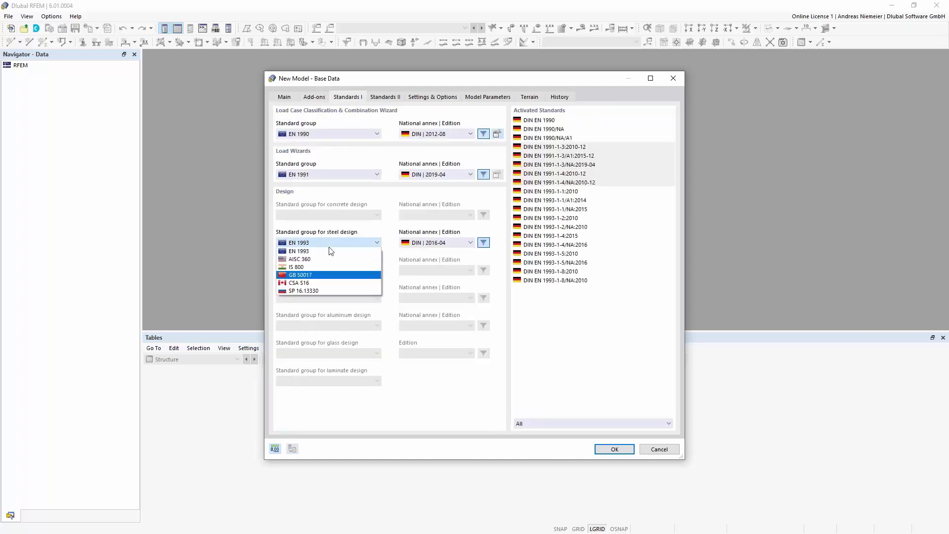
left_click(331, 244)
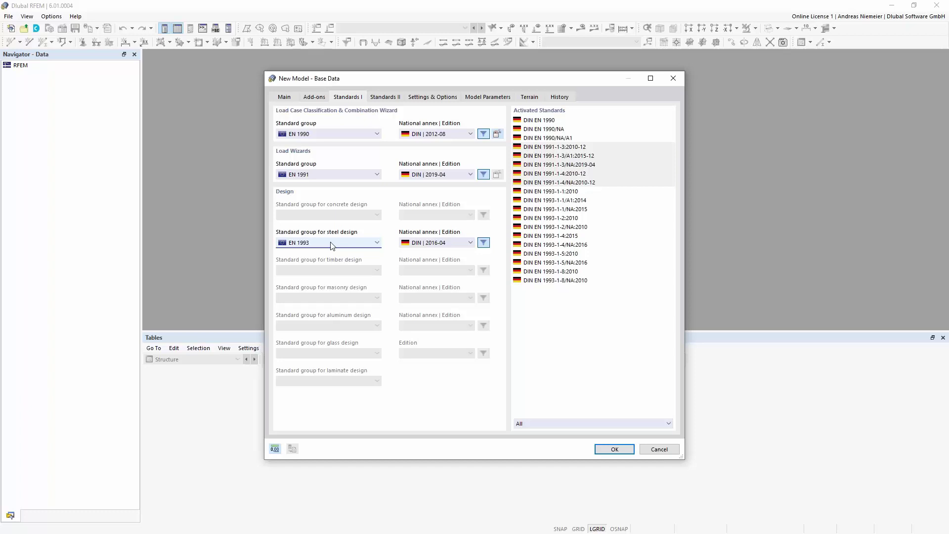
Try activating the Concrete Design add-on to inspect its standard groups, and deactivate it again
left_click(314, 96)
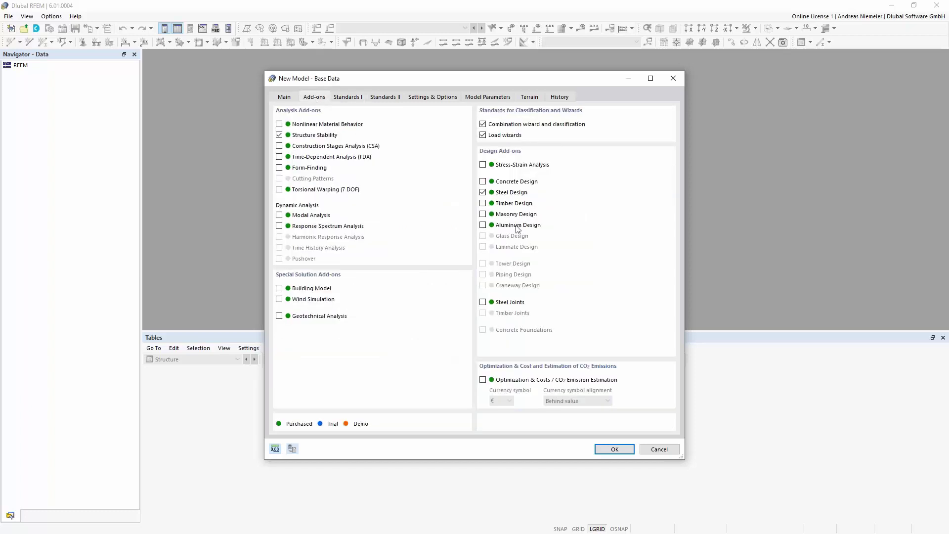
left_click(483, 182)
left_click(347, 97)
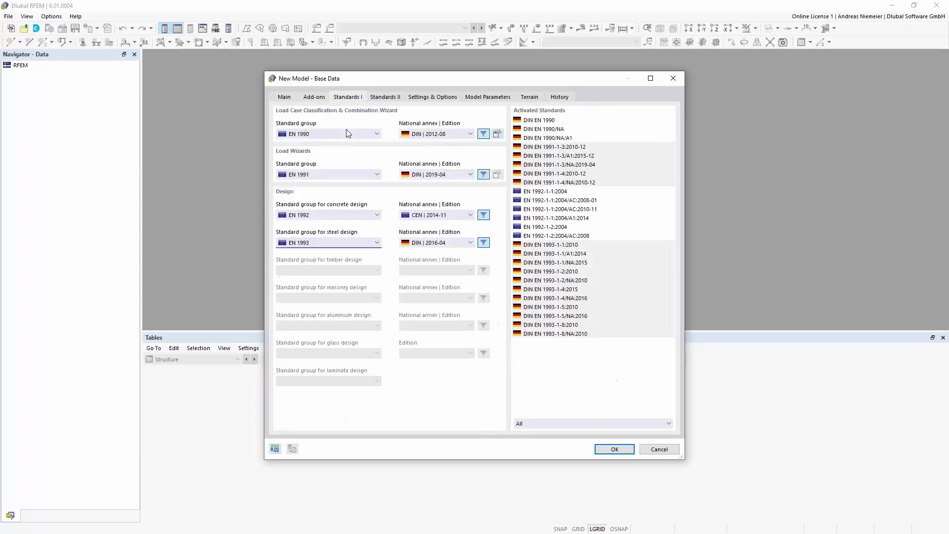
left_click(338, 215)
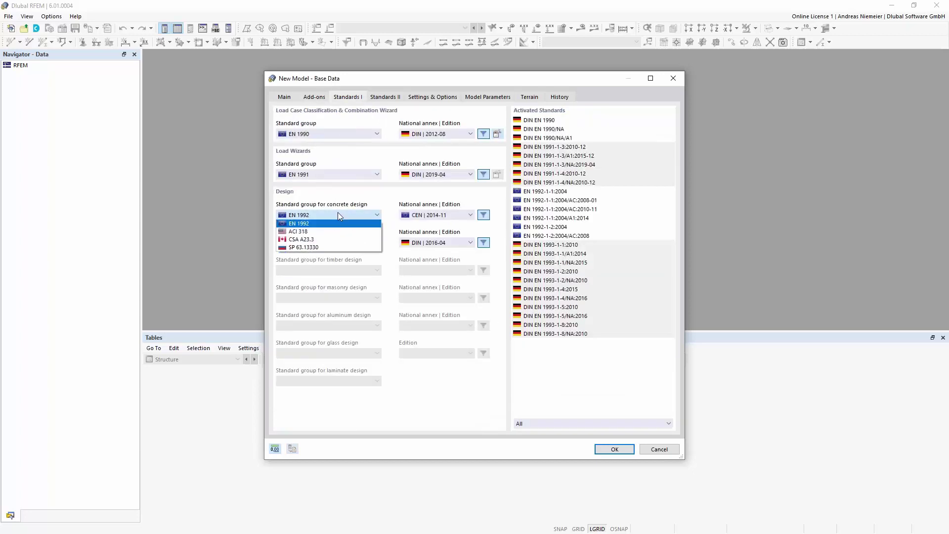
left_click(338, 215)
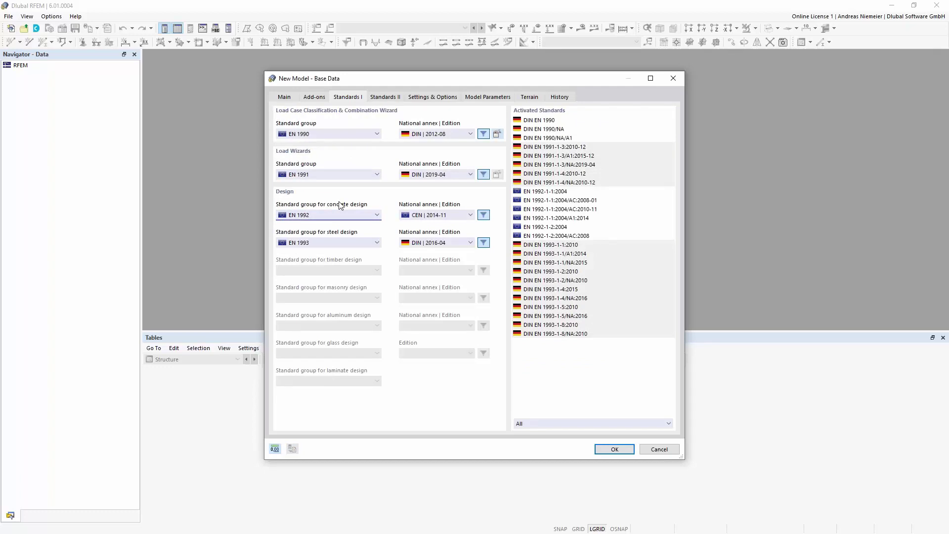
left_click(323, 97)
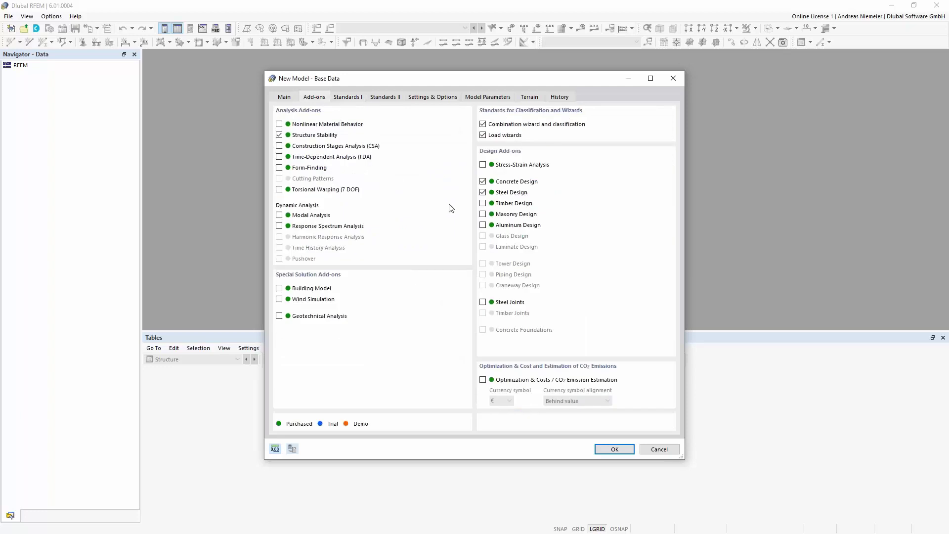
left_click(483, 181)
Enable the Member Representatives option for the model
left_click(442, 98)
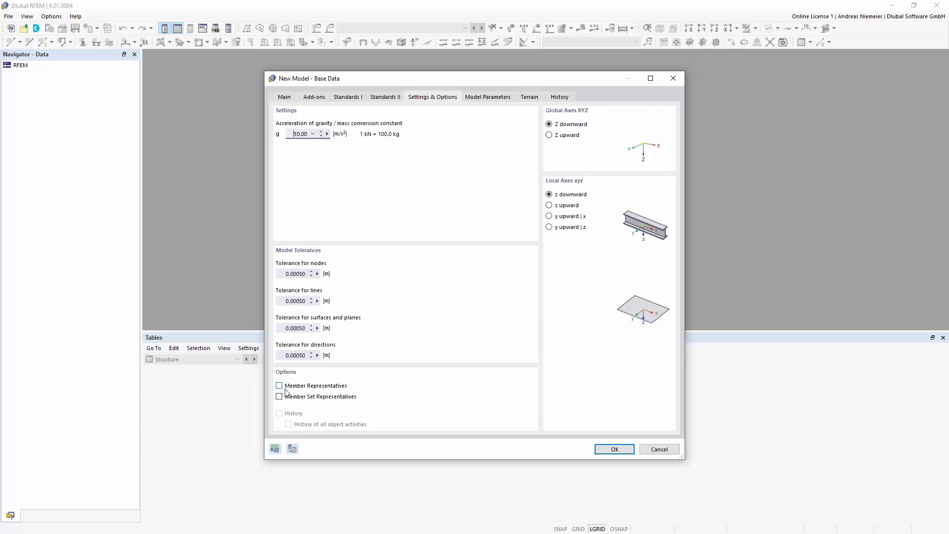
left_click(279, 386)
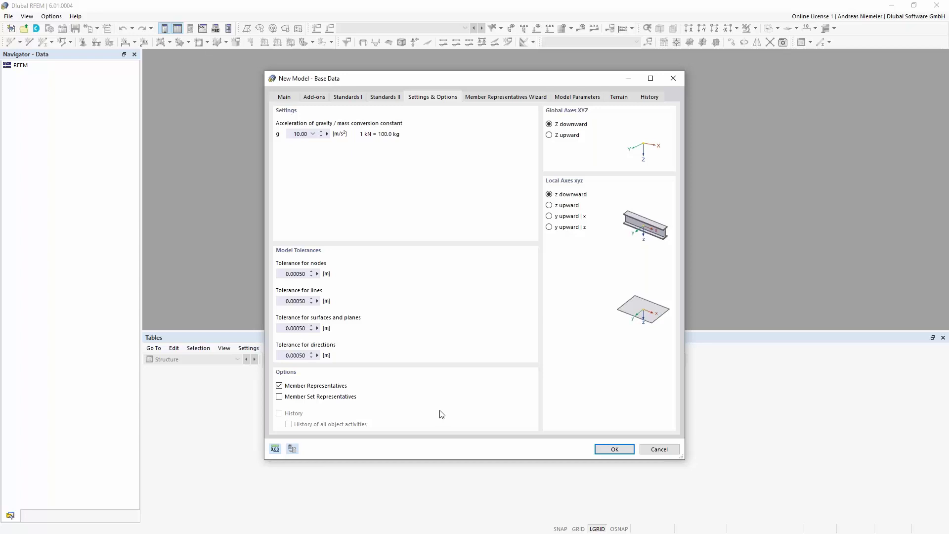
Search for "dlubal" in the model's location map and select the Dlubal Software DE office in Tiefenbach, Germany
left_click(577, 97)
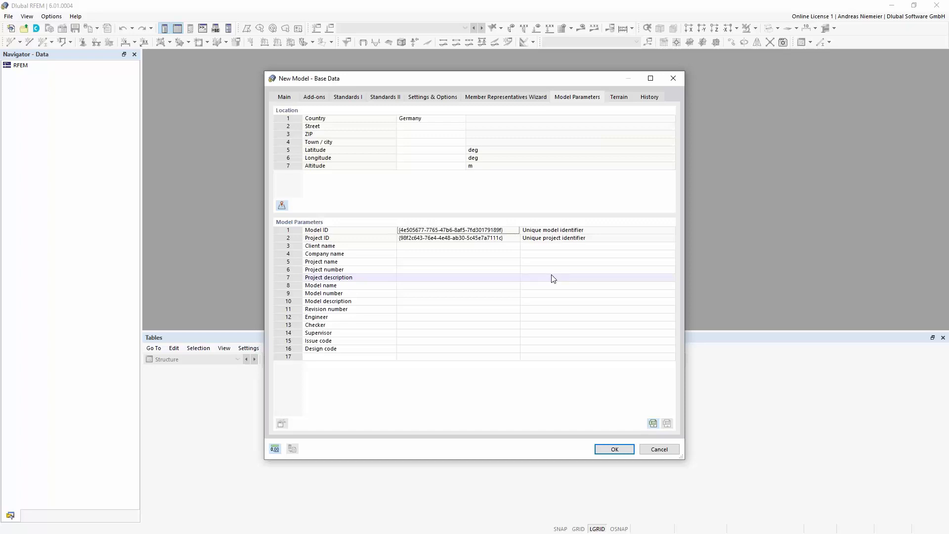
left_click(282, 206)
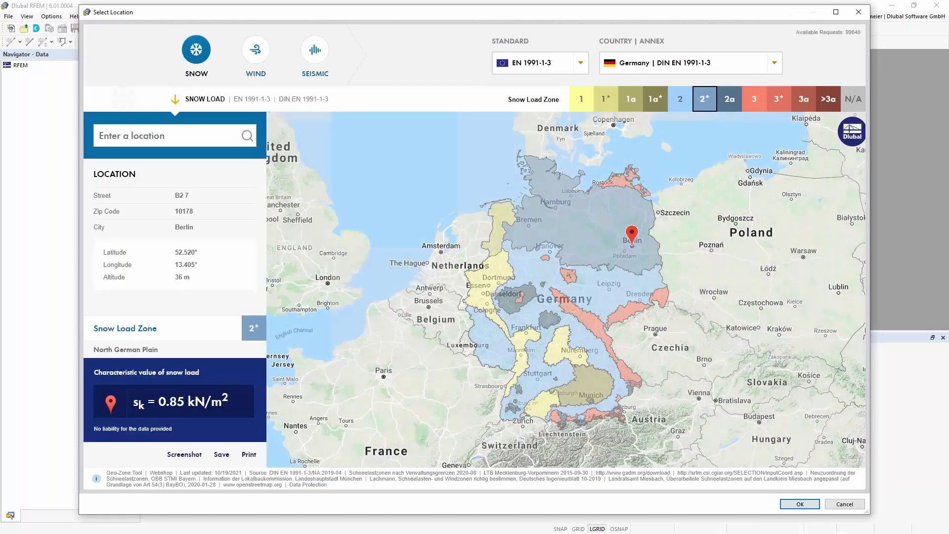
type("dlubal")
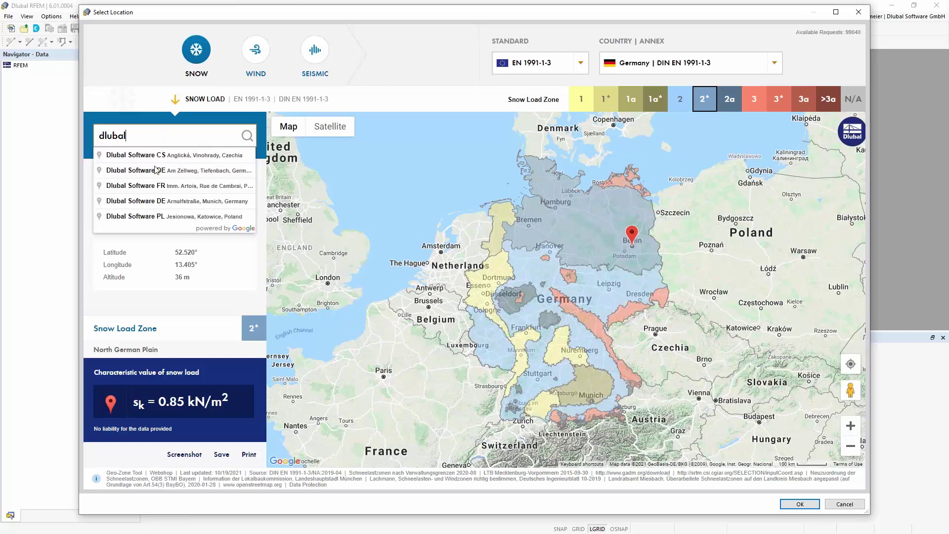
left_click(177, 172)
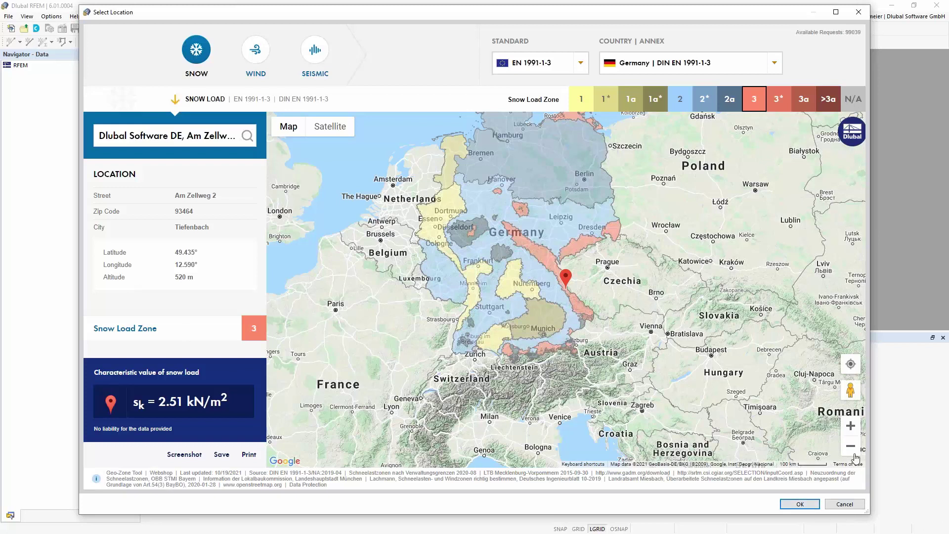
Place the location marker on the satellite map just south of the Dlubal Software DE buildings, and create the model with this location
left_click(851, 427)
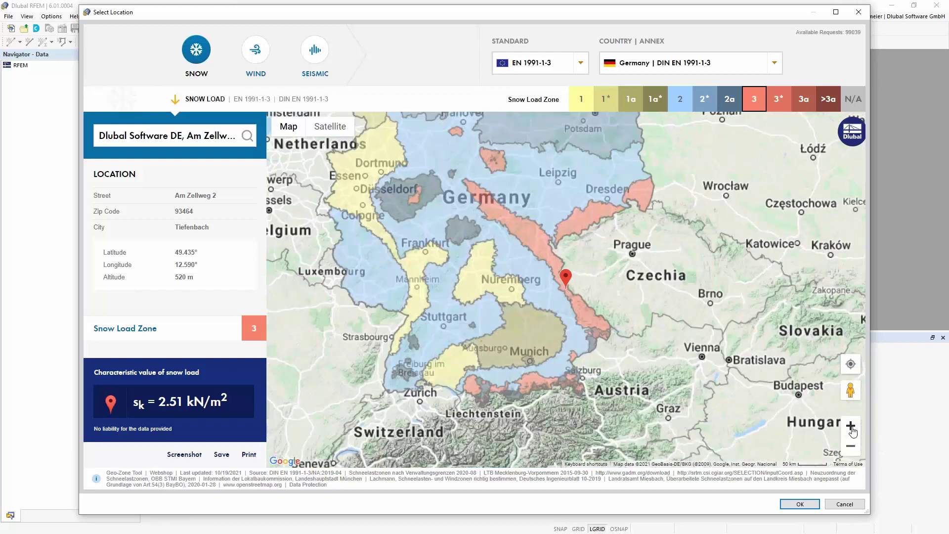
left_click(851, 426)
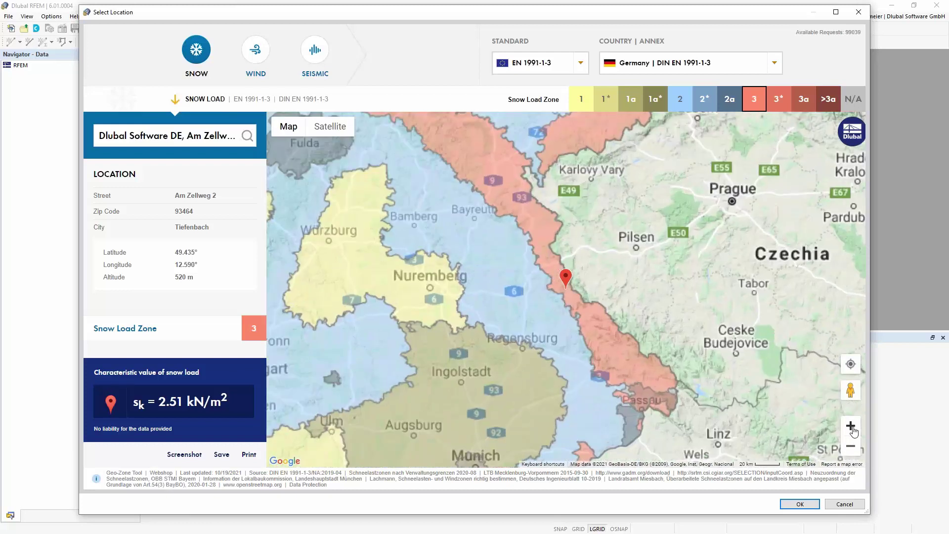
left_click(852, 430)
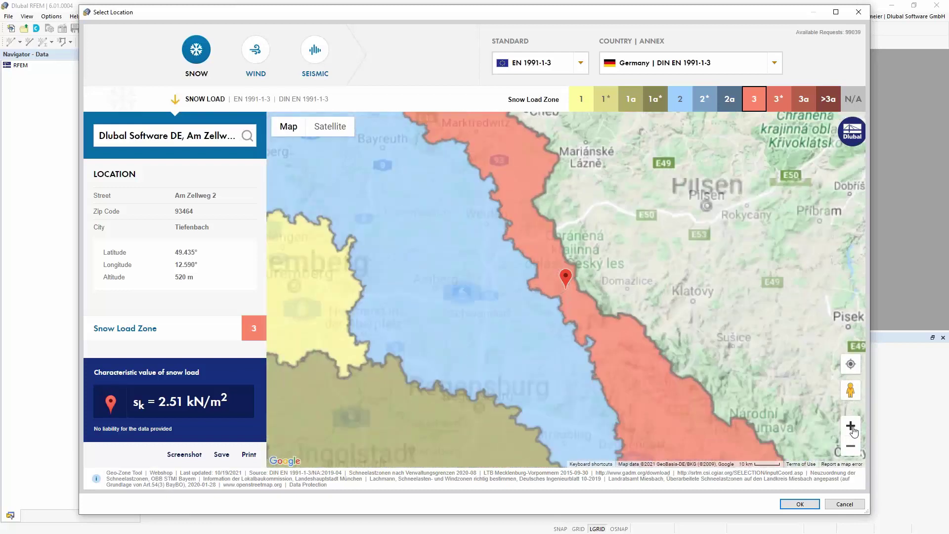
left_click(852, 429)
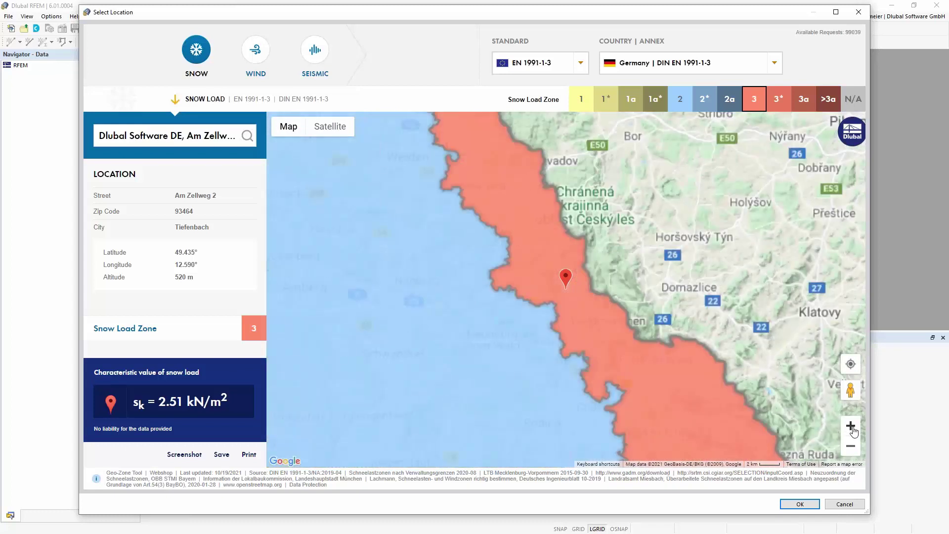
left_click(851, 426)
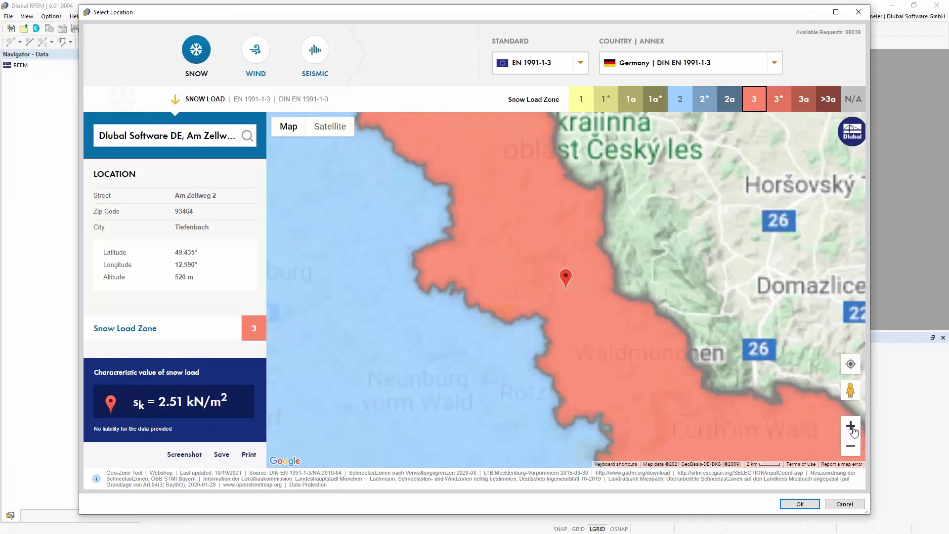
left_click(850, 426)
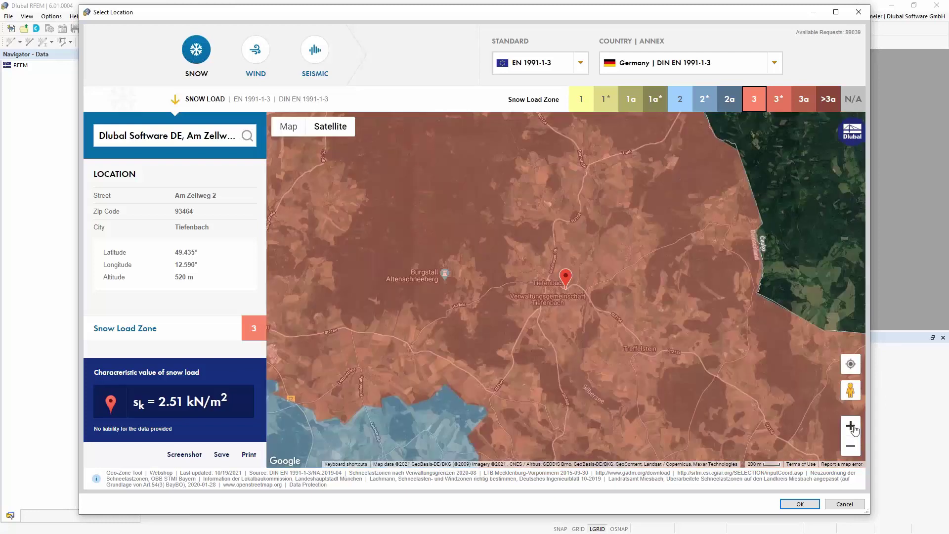
left_click(852, 426)
left_click(853, 426)
left_click(853, 427)
left_click(853, 427)
left_click(853, 426)
left_click(853, 427)
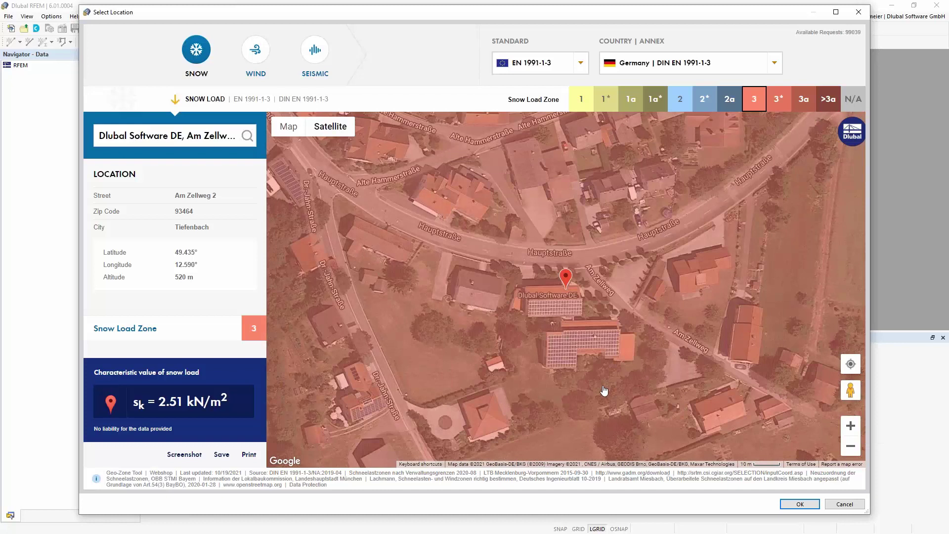
left_click(603, 386)
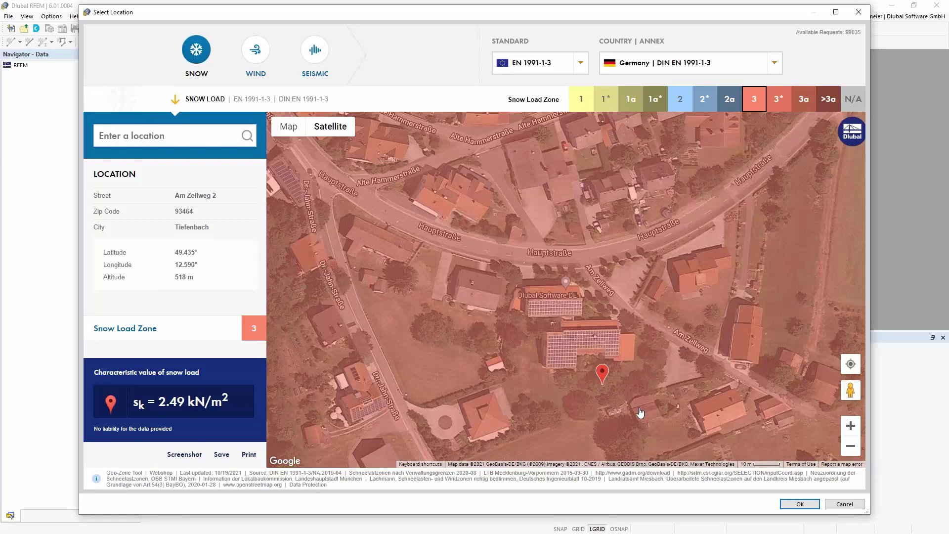
left_click_drag(178, 277, 188, 279)
left_click(810, 506)
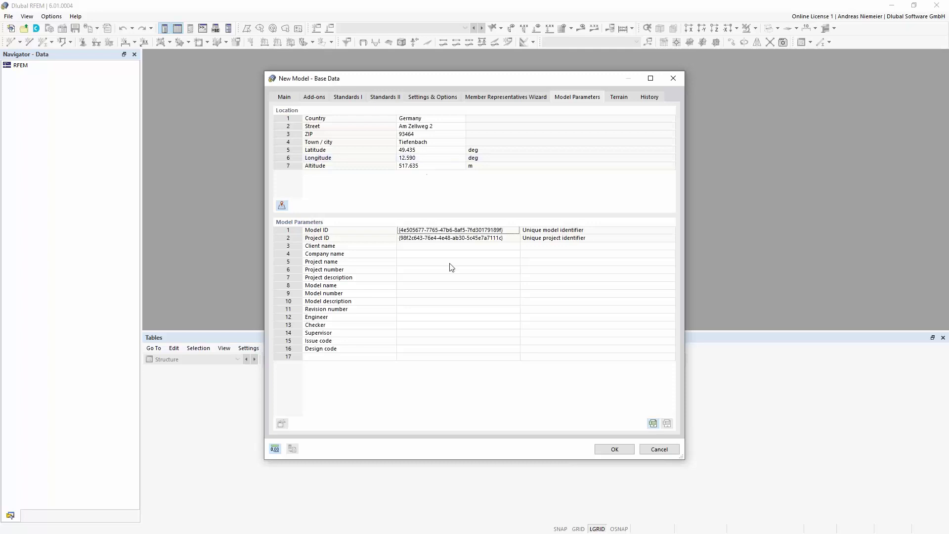
left_click(613, 450)
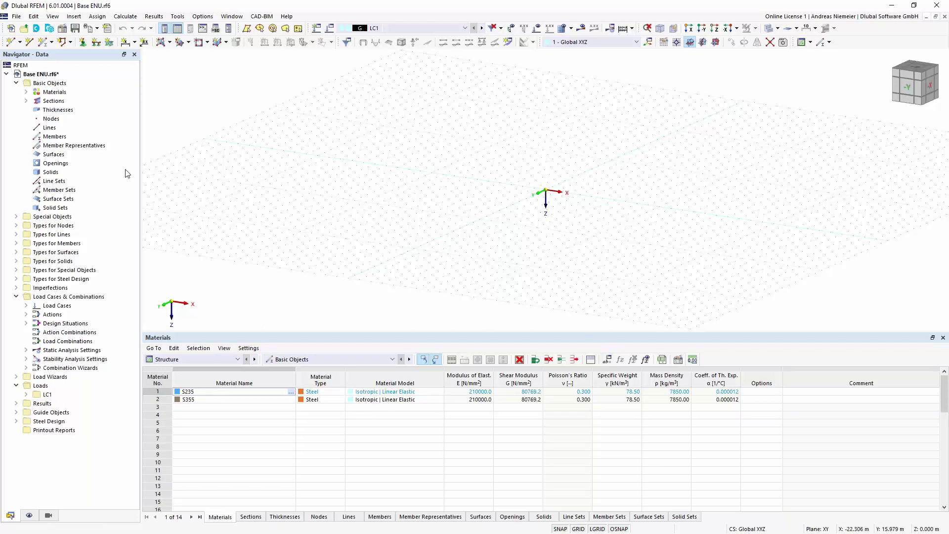
Collapse the Basic Objects, Load Cases & Combinations and Loads groups in the model's data tree
left_click(16, 83)
left_click(17, 172)
left_click(17, 189)
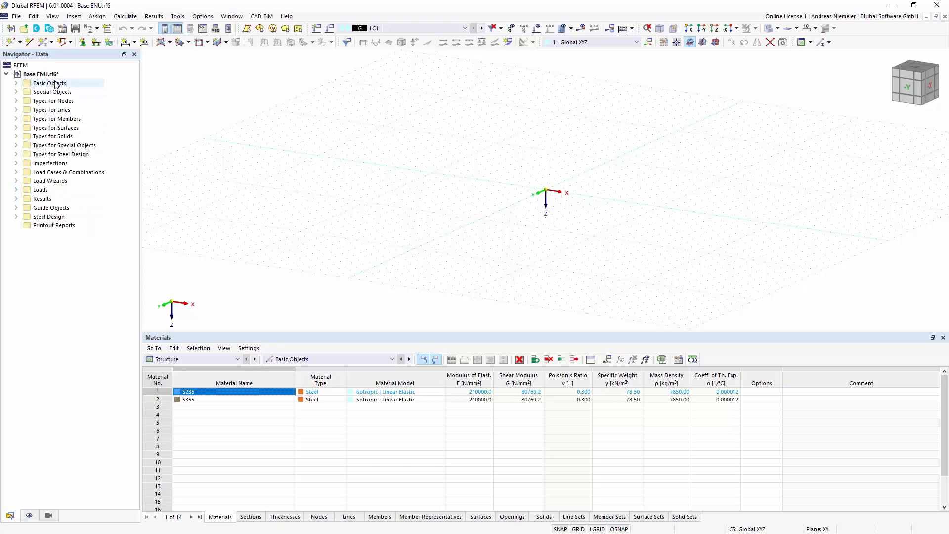
Examine the basic objects in the data tree and the related types for nodes and members, and collapse the groups again
left_click(16, 83)
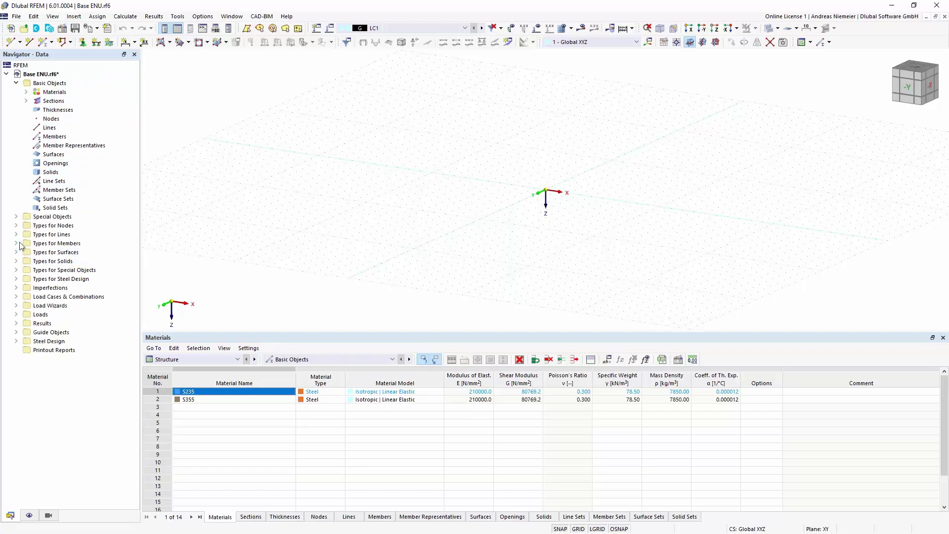
left_click(54, 122)
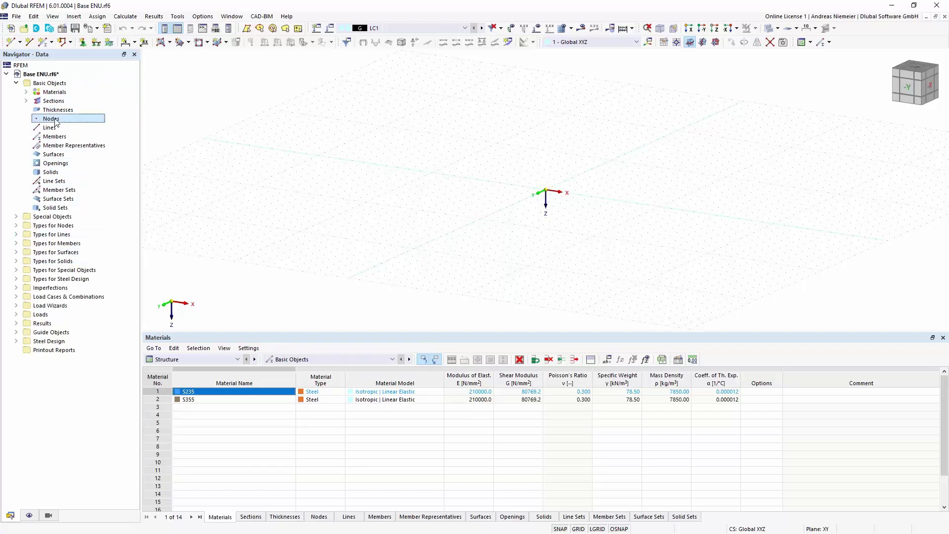
left_click(16, 225)
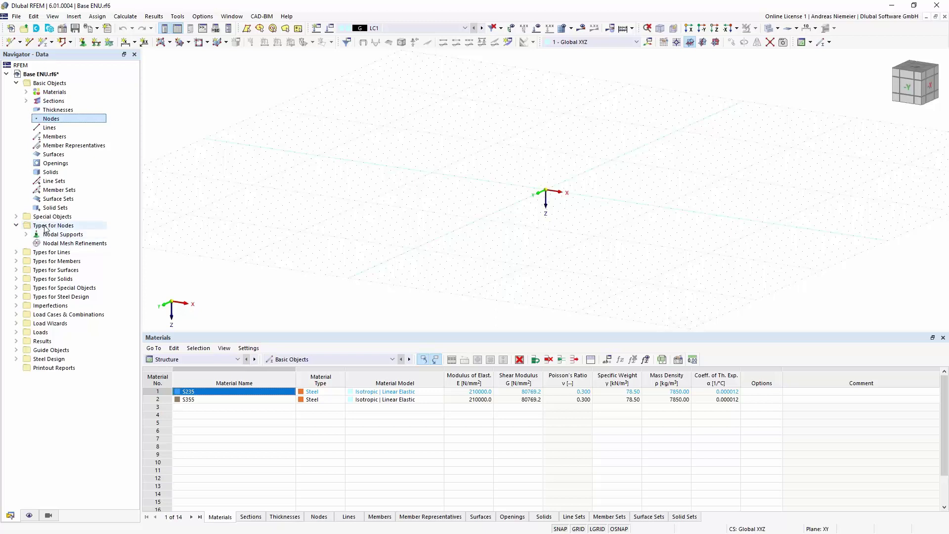
left_click(16, 226)
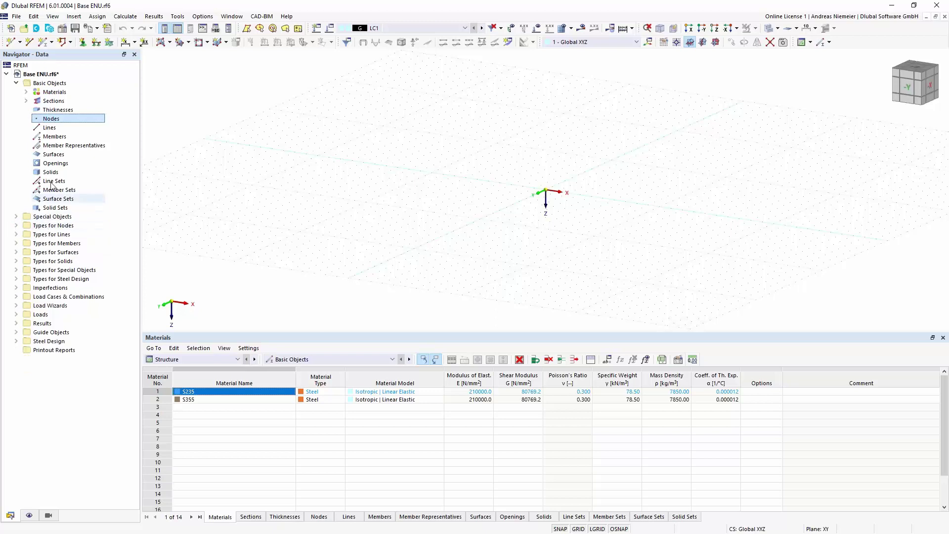
left_click(55, 137)
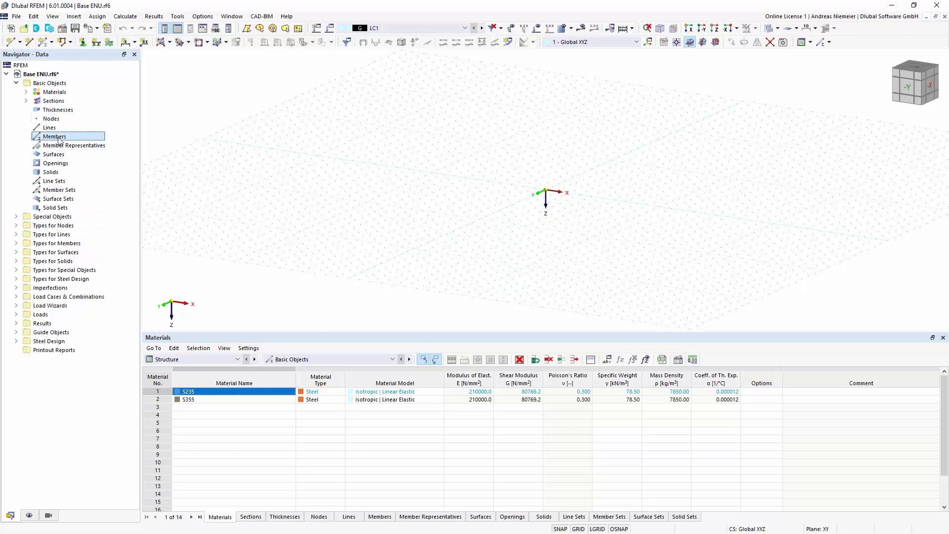
left_click(17, 244)
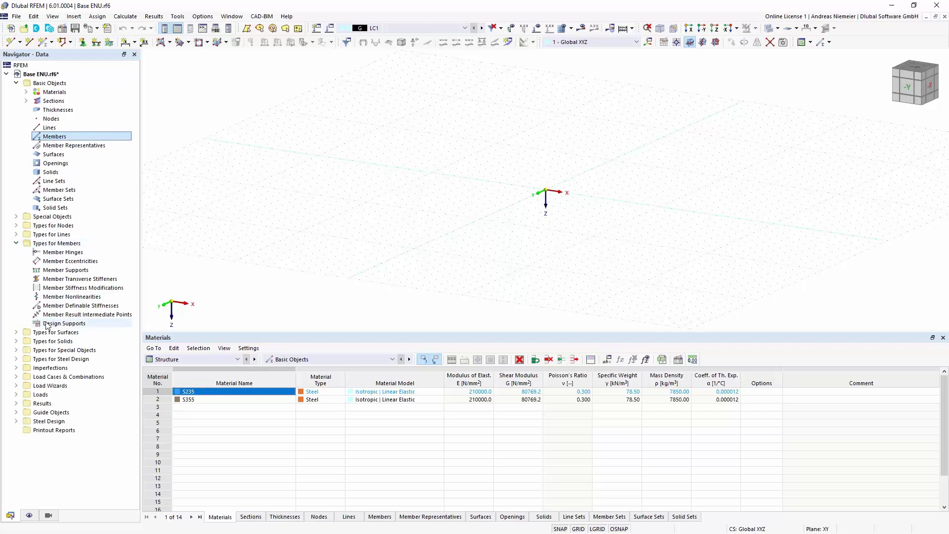
left_click(17, 243)
left_click(17, 83)
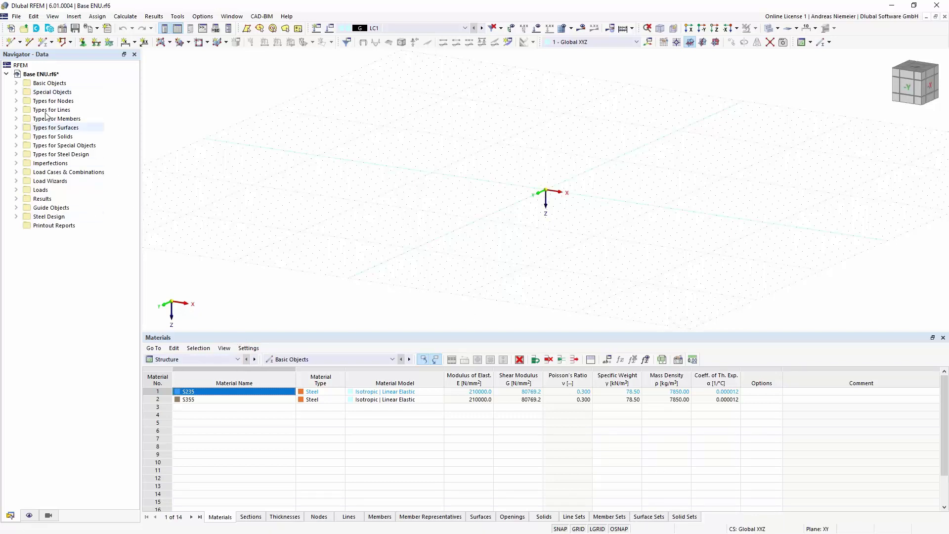
Look through the Structure tables for Types for Nodes and Types for Members, and return to the Basic Objects tables
left_click(189, 364)
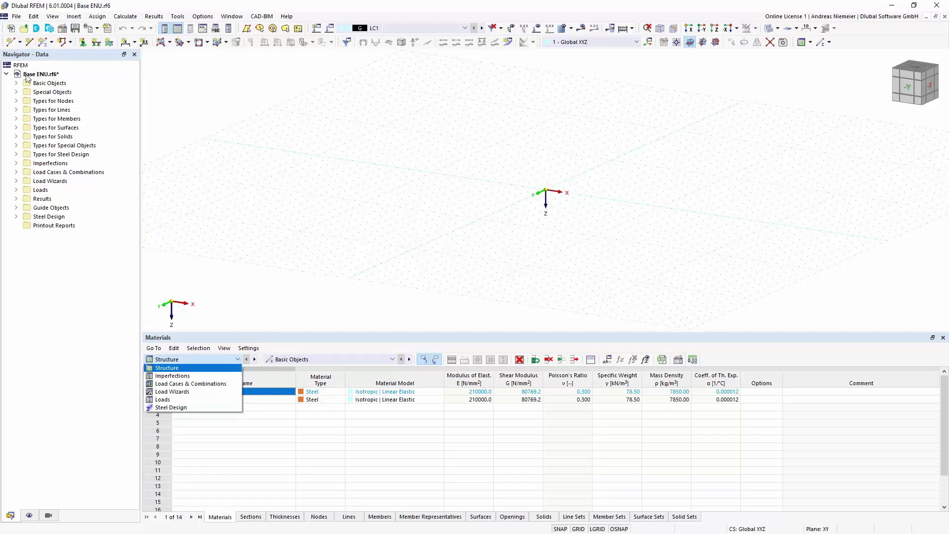
left_click(172, 368)
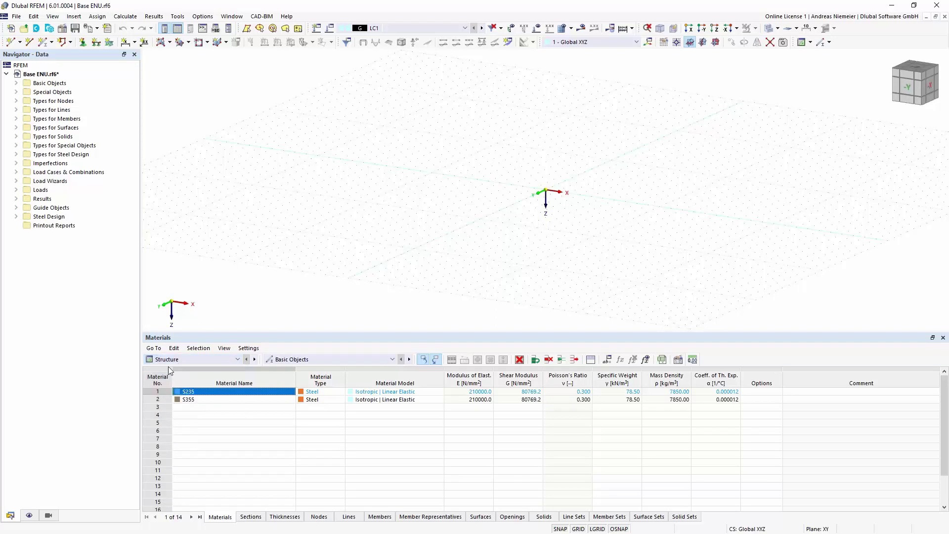
left_click(295, 360)
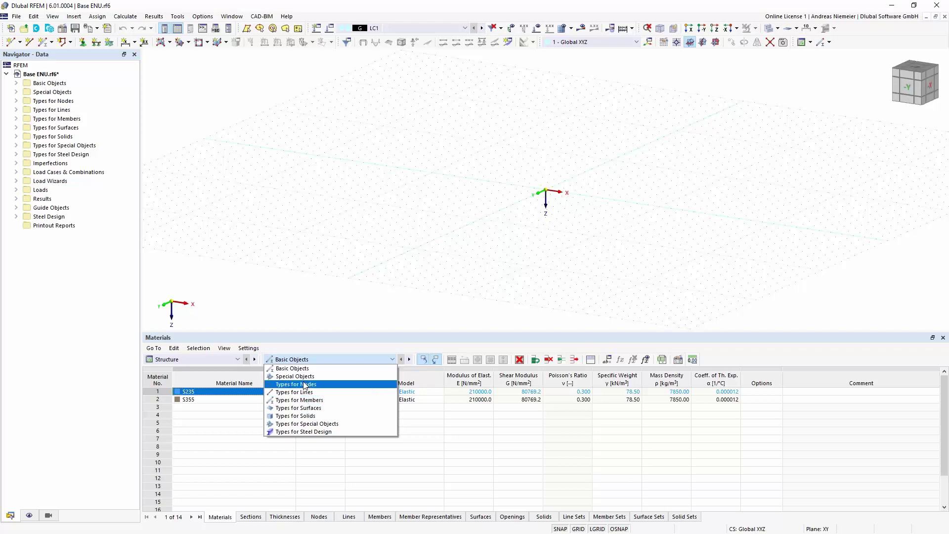
left_click(297, 385)
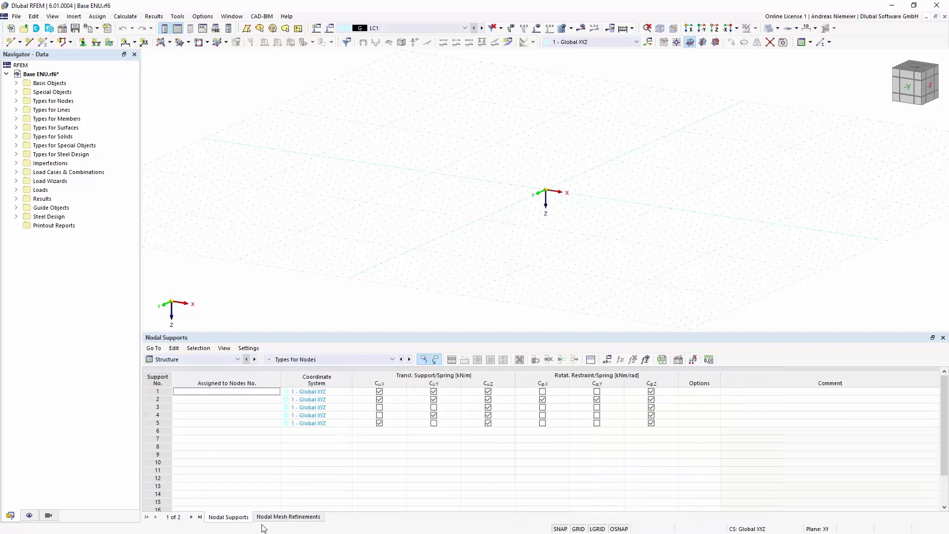
left_click(320, 360)
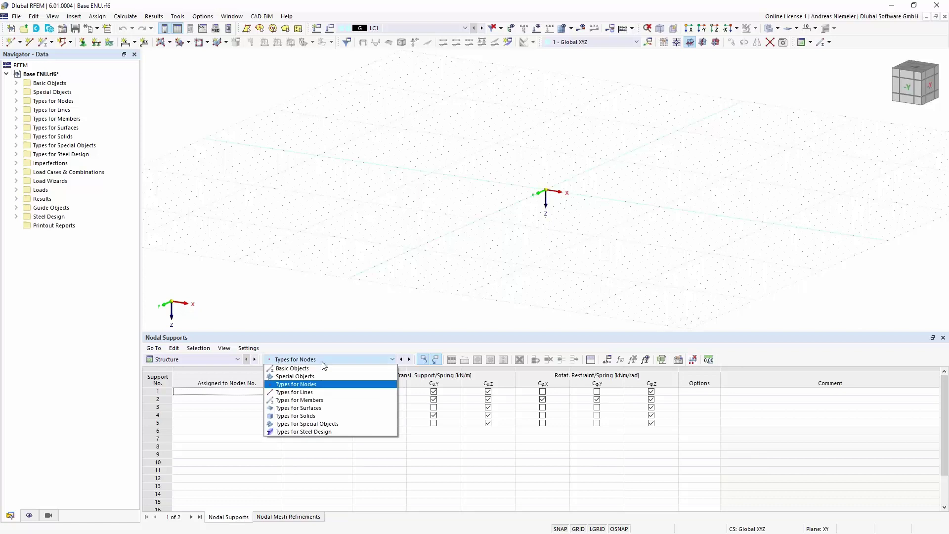
left_click(309, 403)
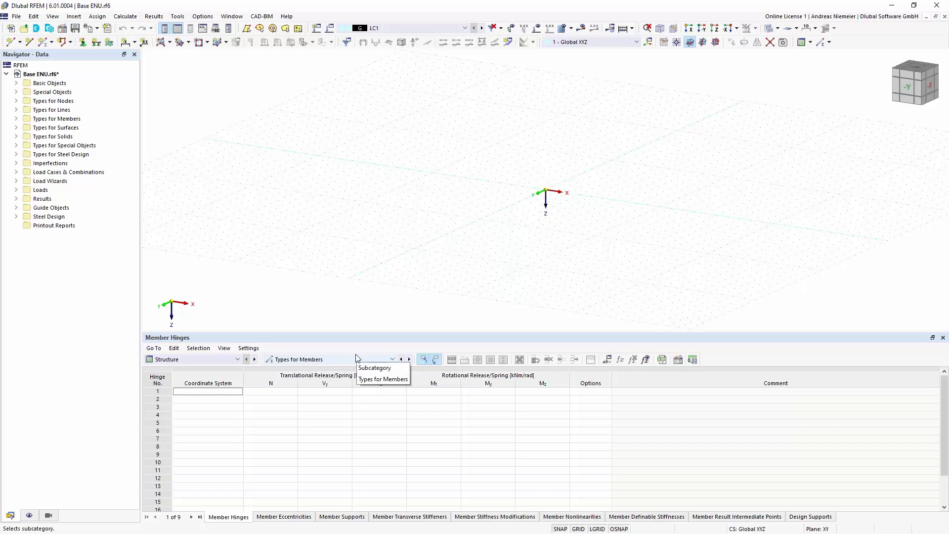
left_click(343, 359)
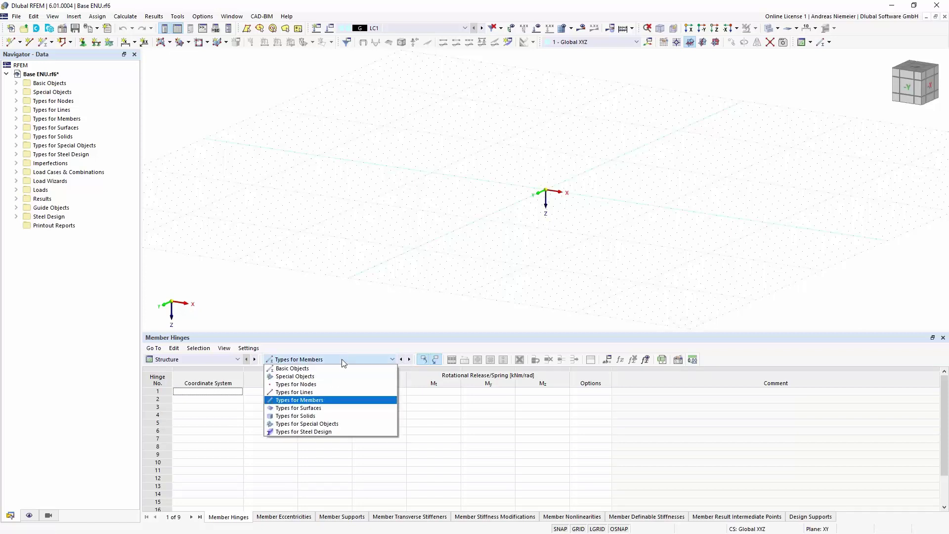
left_click(294, 369)
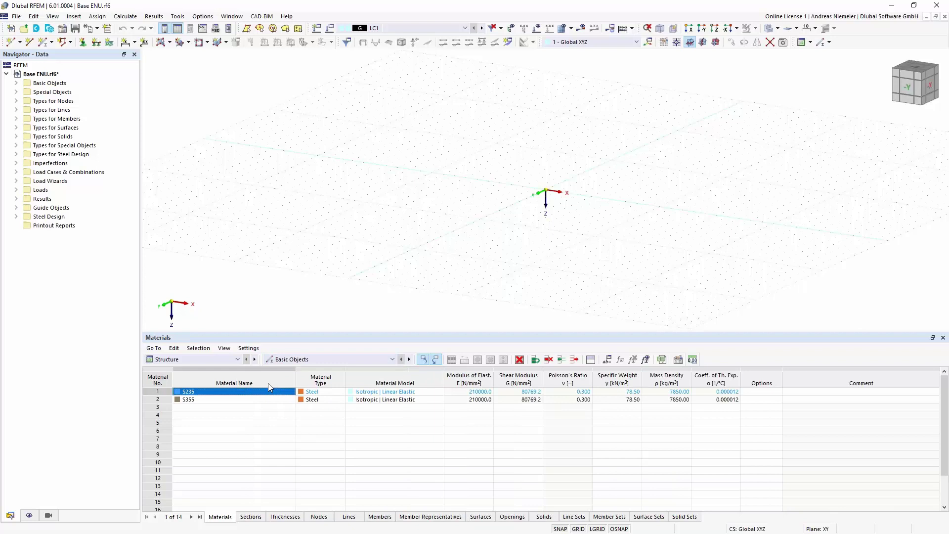
Set the work plane to XZ and turn the view towards it
middle_click_drag(417, 180, 364, 181)
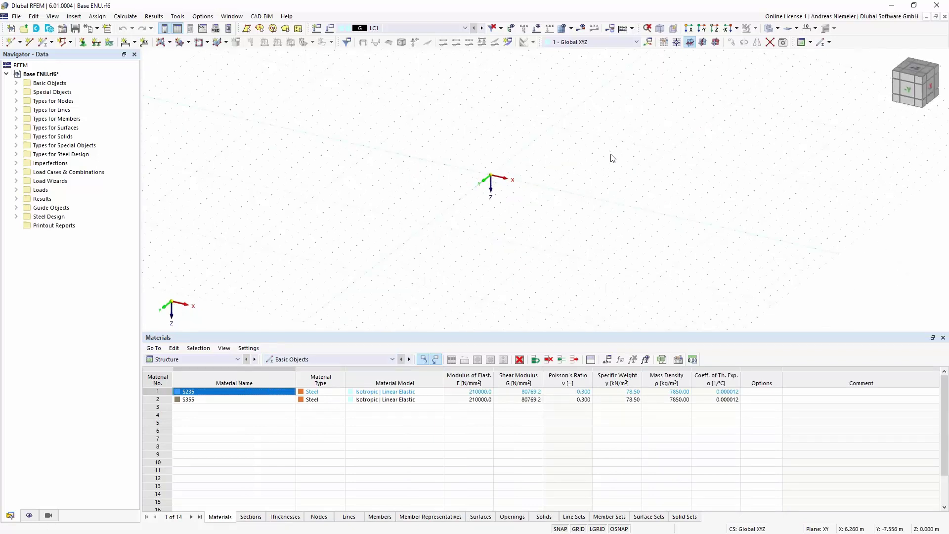
left_click(715, 43)
middle_click_drag(435, 216, 262, 216)
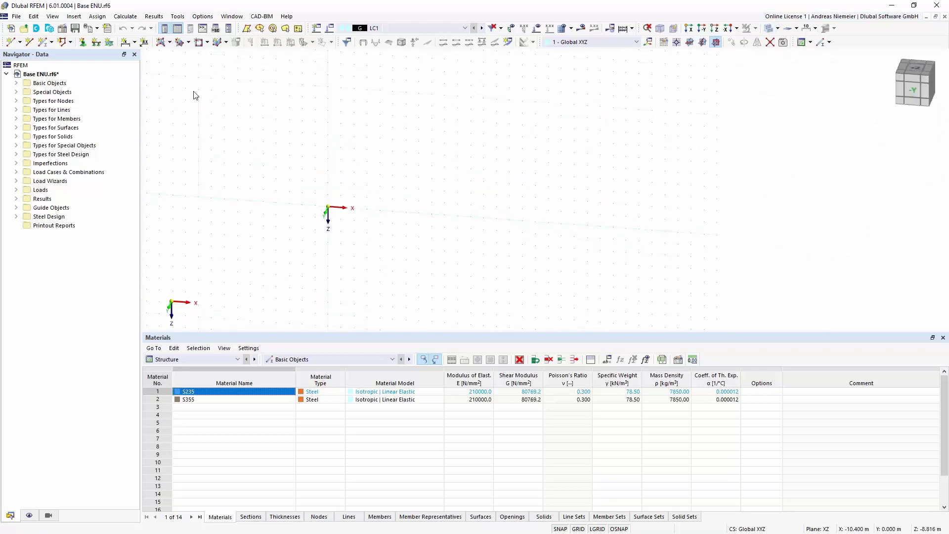
Draw a 4.5 m high vertical beam member up from the origin, with a uniform IPE 300 section in S355
left_click(43, 42)
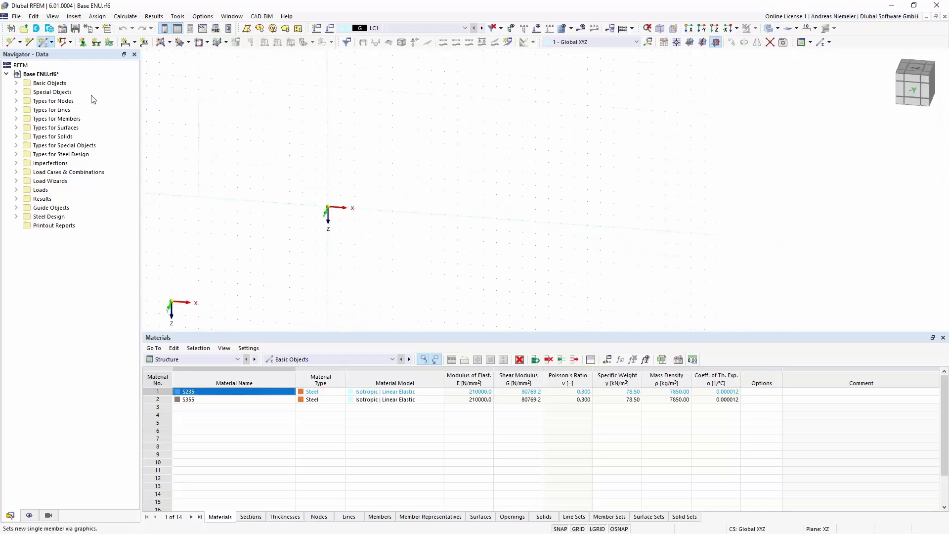
left_click(328, 230)
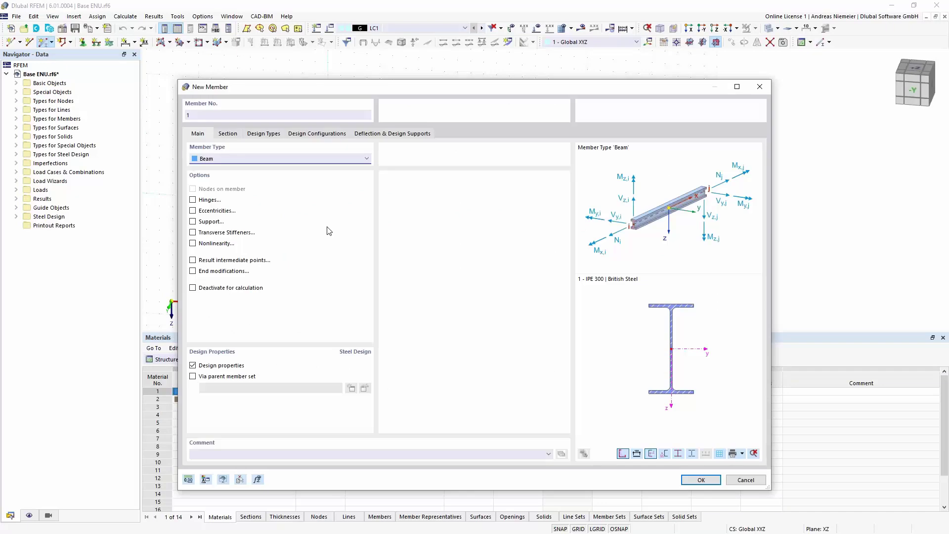
left_click(227, 135)
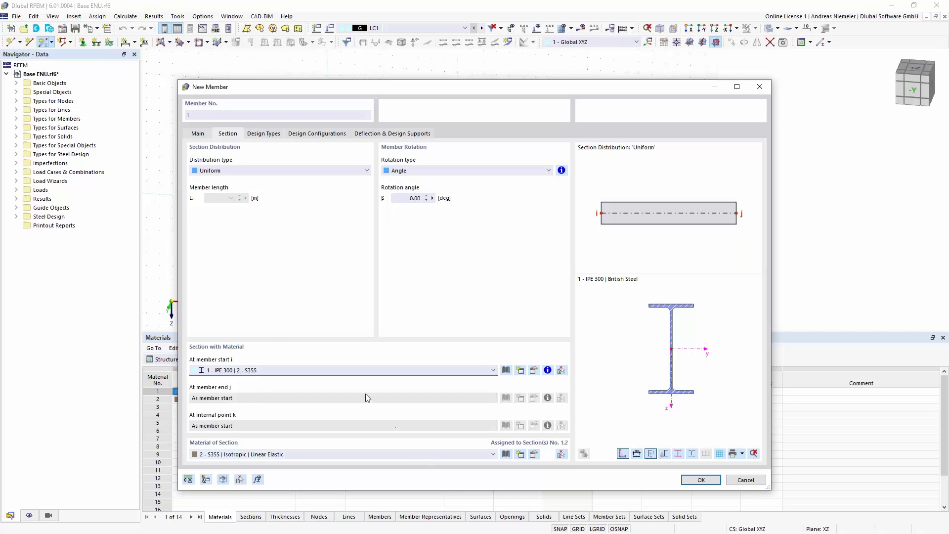
left_click(700, 479)
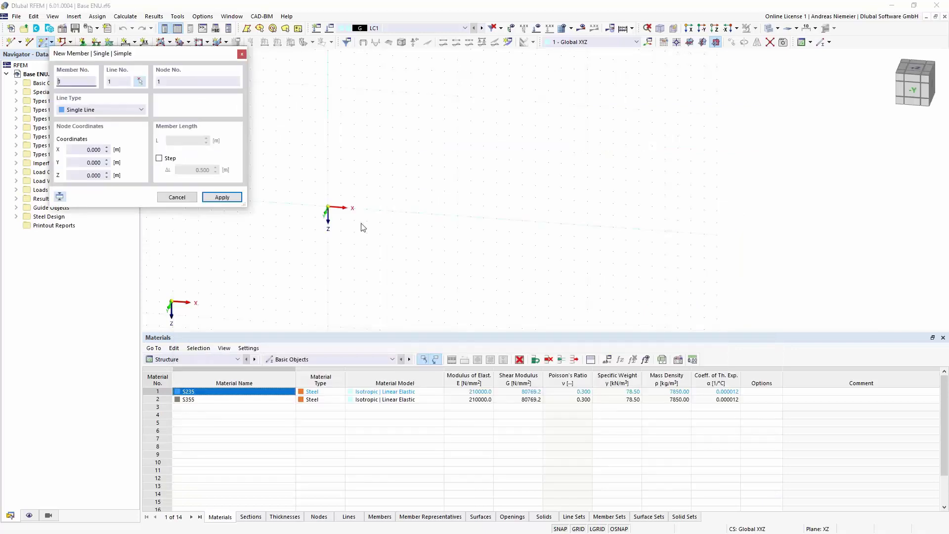
left_click(328, 207)
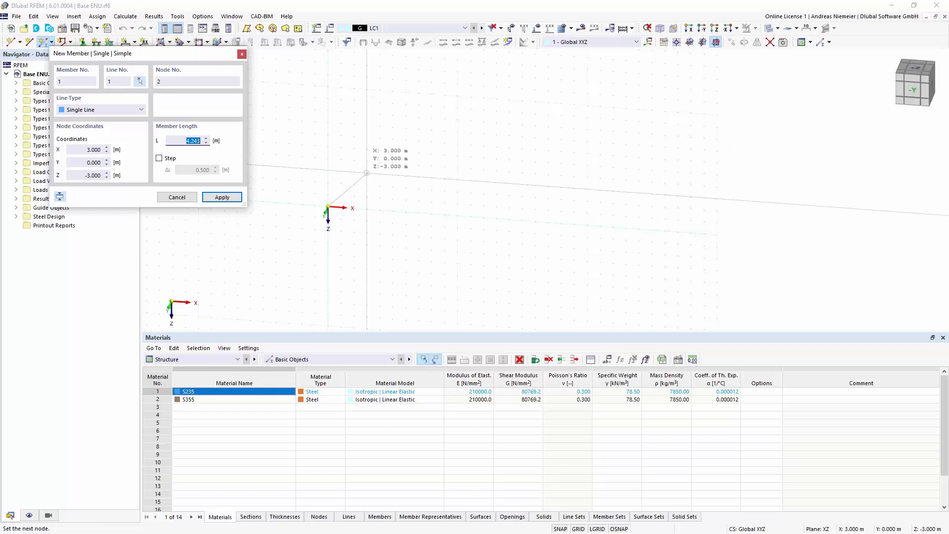
scroll(367, 173, "up", 2)
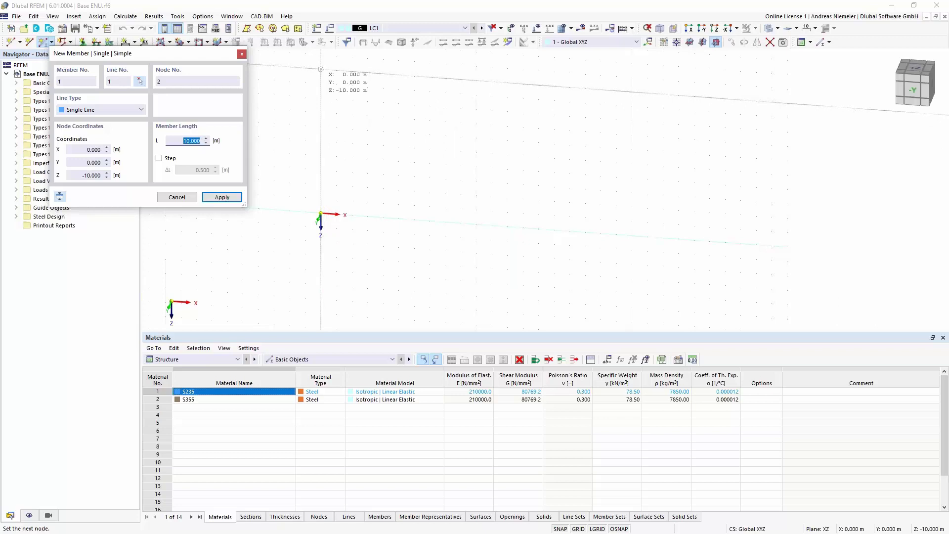
type("4,5")
key("Return")
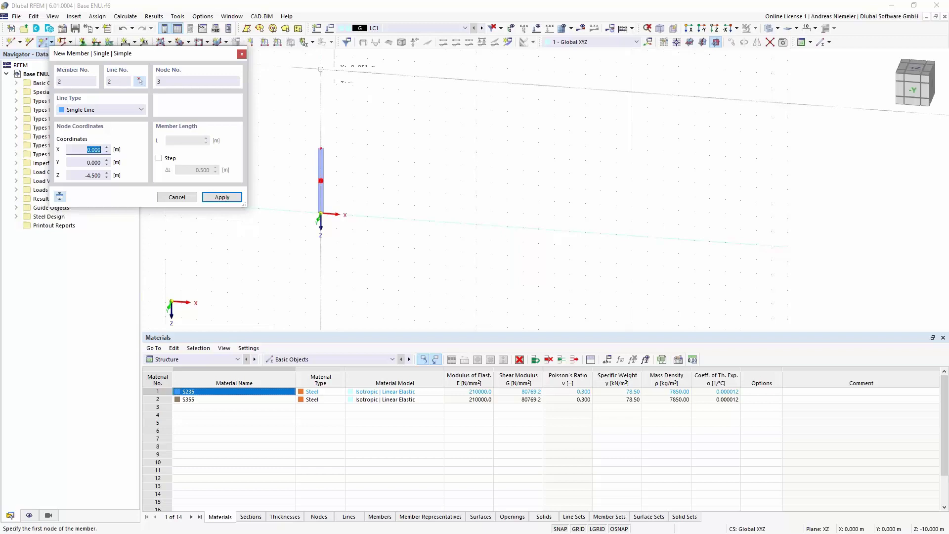
key("Escape")
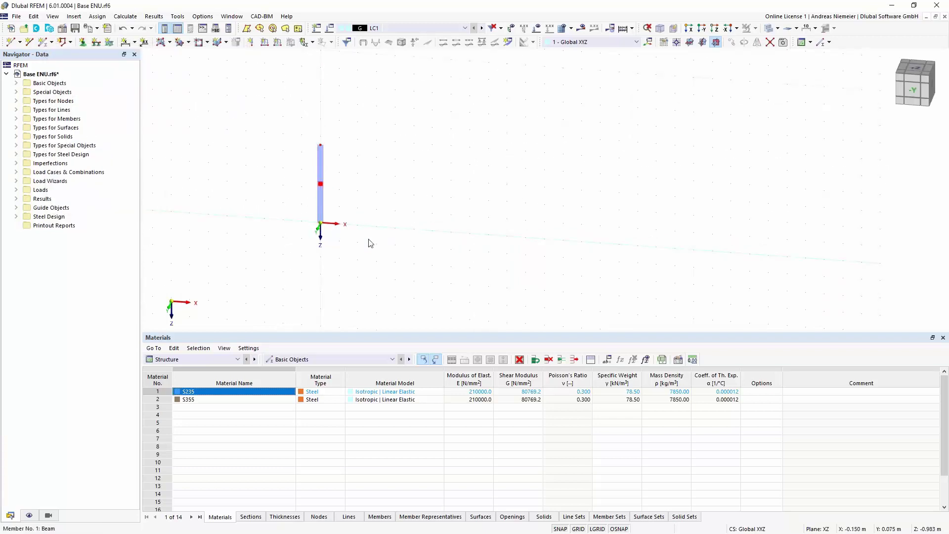
Copy the column once with a displacement of 13 m in the X direction
scroll(449, 244, "up", 3)
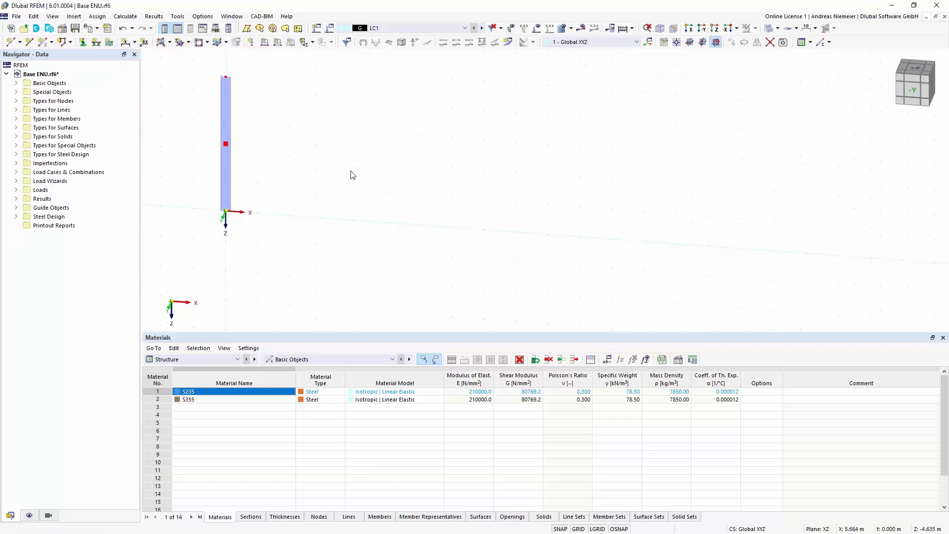
scroll(388, 276, "down", 1)
left_click_drag(229, 98, 304, 243)
left_click(311, 392)
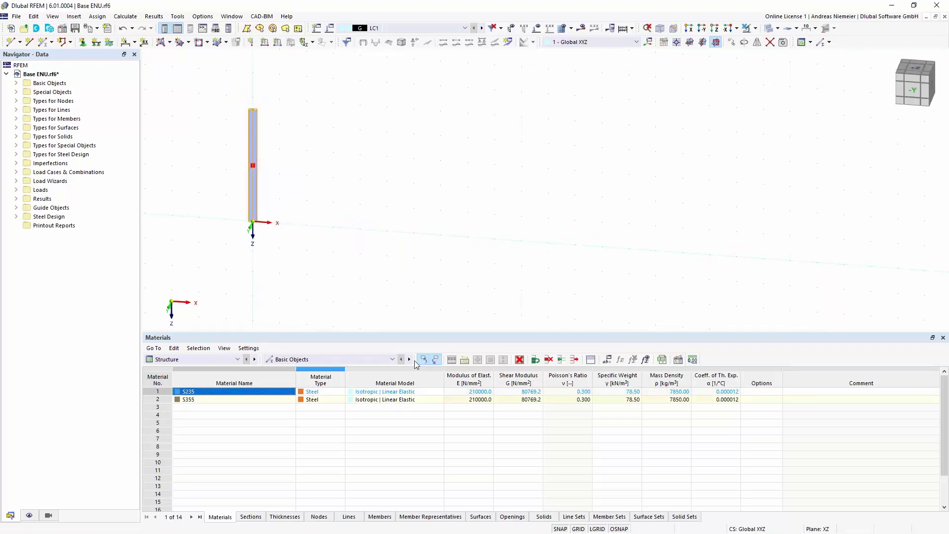
left_click(732, 42)
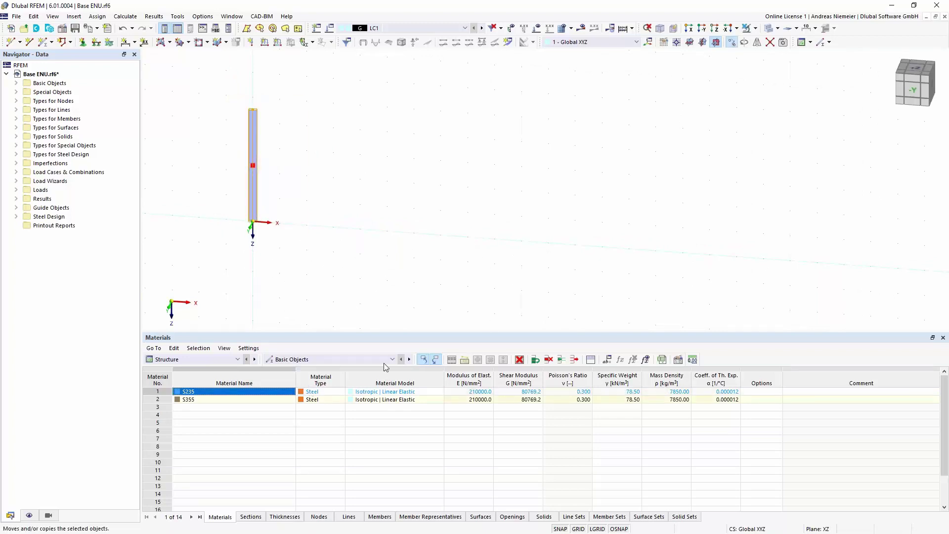
left_click(364, 298)
type("13")
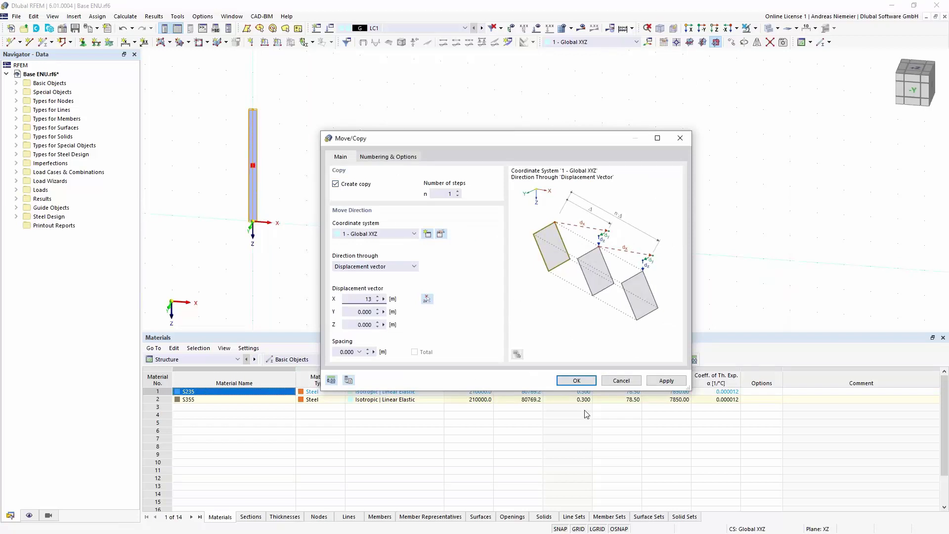
left_click(577, 381)
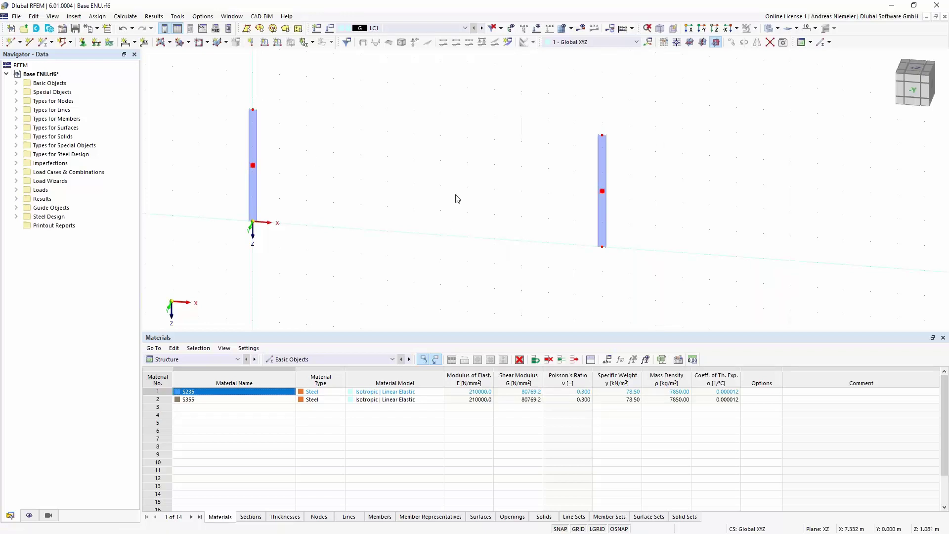
Add a node midway between the top nodes of the two columns, at 50% of the distance
scroll(418, 209, "up", 1)
middle_click_drag(418, 209, 470, 206)
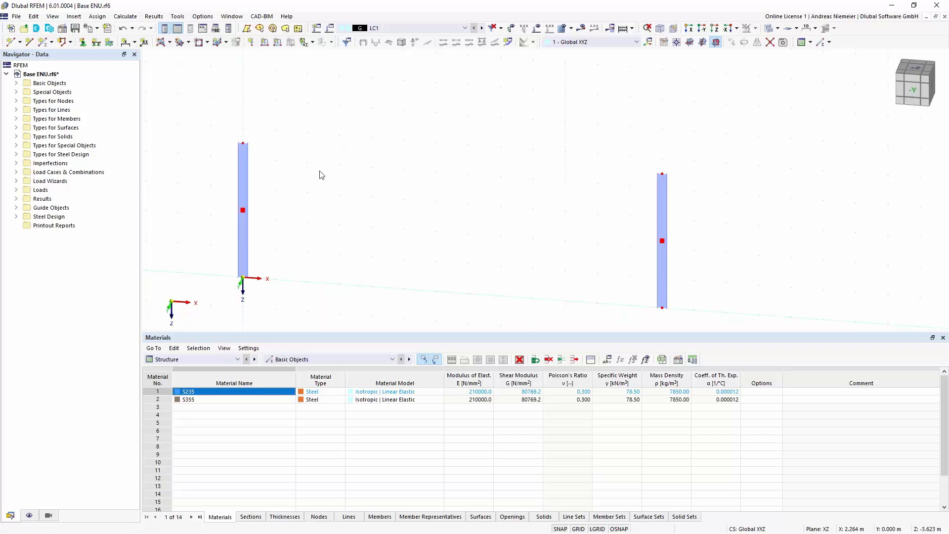
left_click(20, 44)
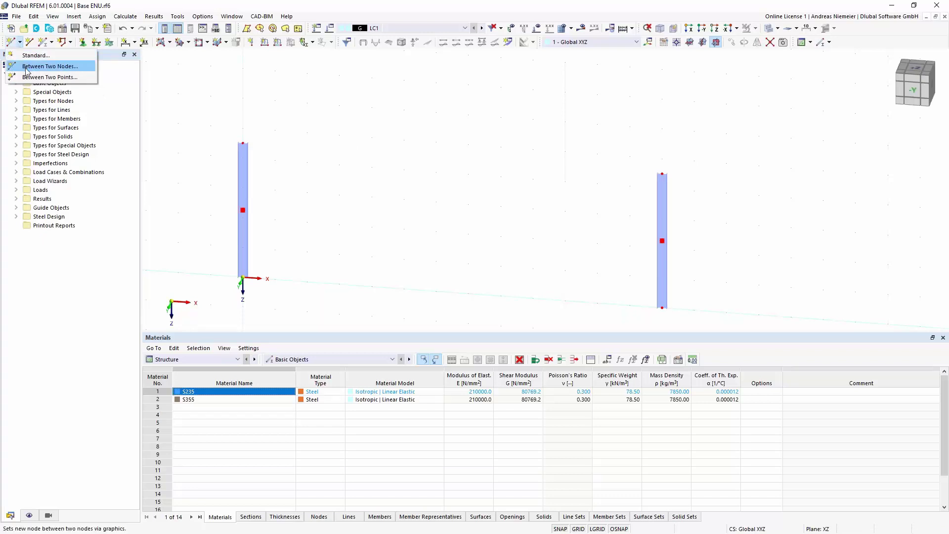
left_click(31, 69)
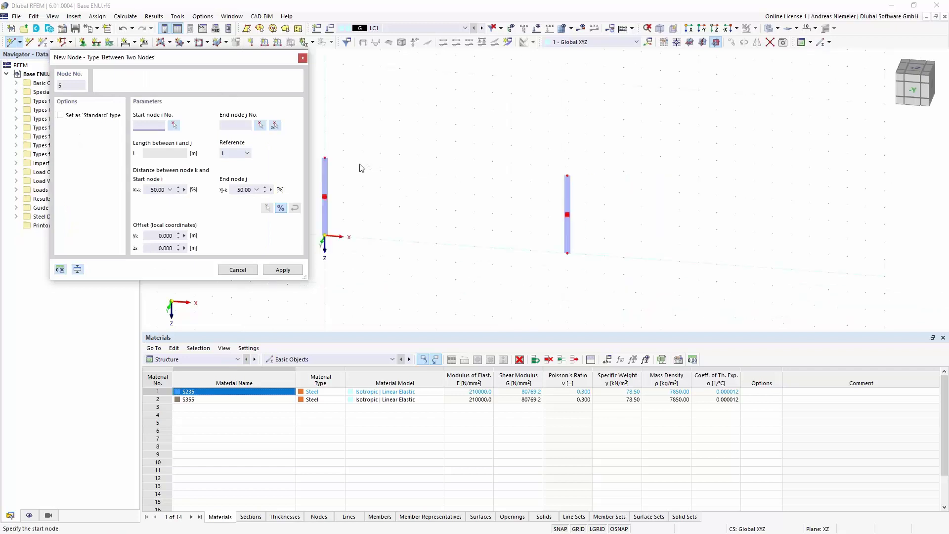
left_click(325, 160)
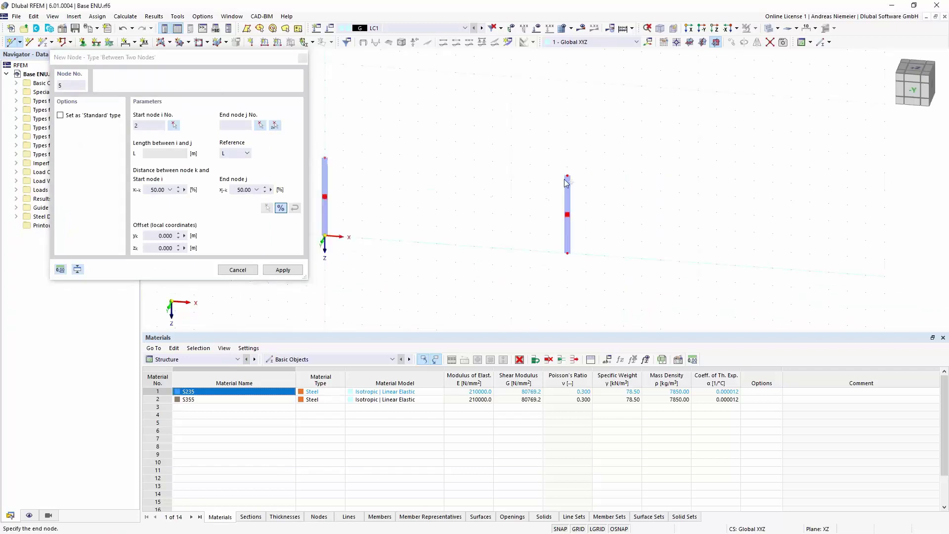
left_click(567, 175)
left_click(283, 269)
key("Escape")
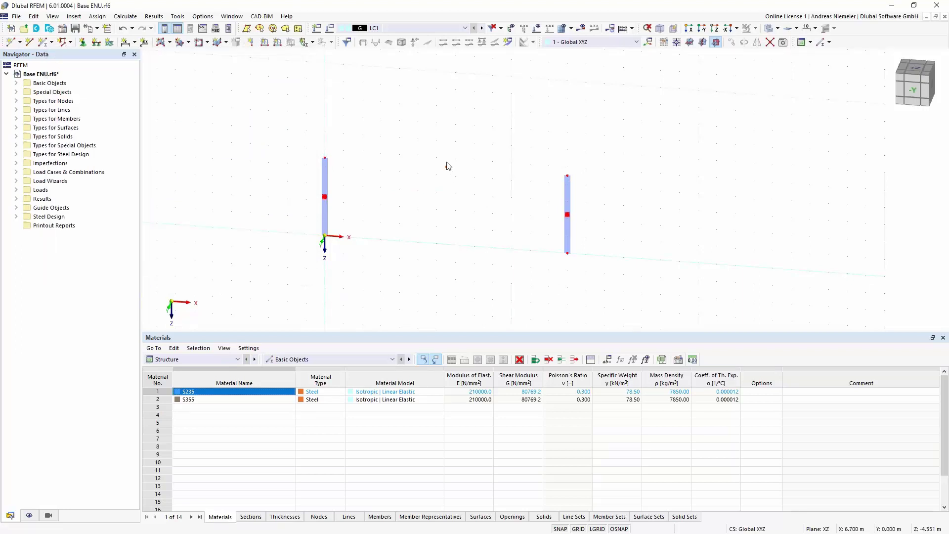
Start a Chamfer of the middle node between the column tops, creating a copy with a rotation angle of 13°
scroll(447, 187, "up", 2)
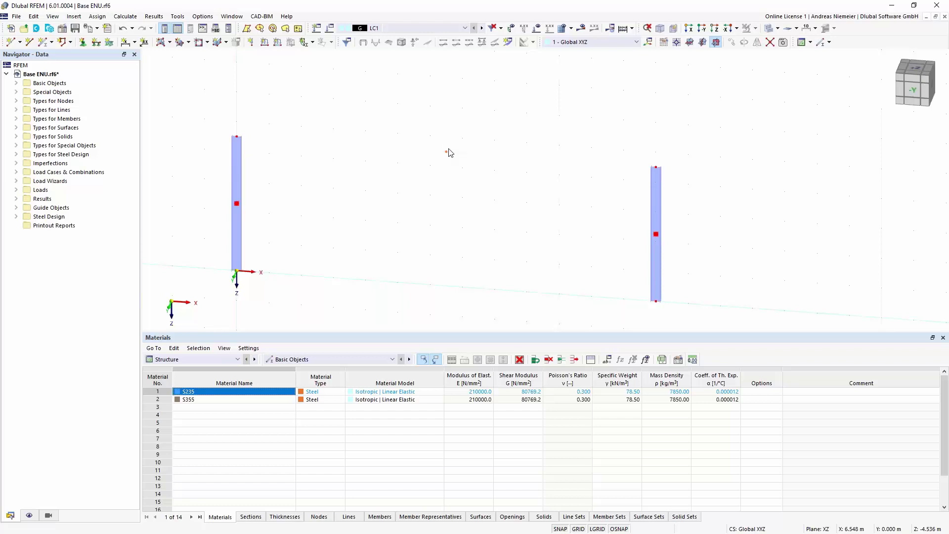
scroll(541, 232, "down", 1)
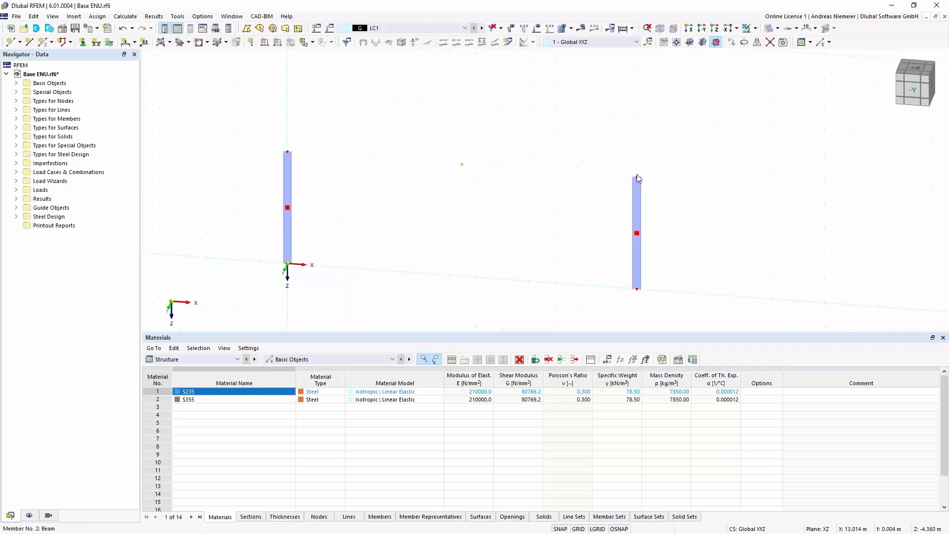
left_click(463, 165)
right_click(462, 165)
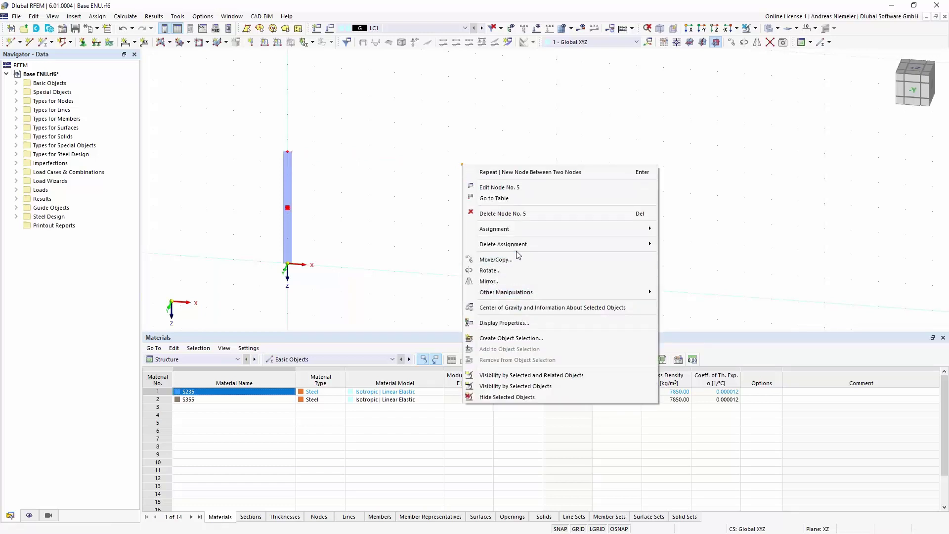
mouse_move(521, 292)
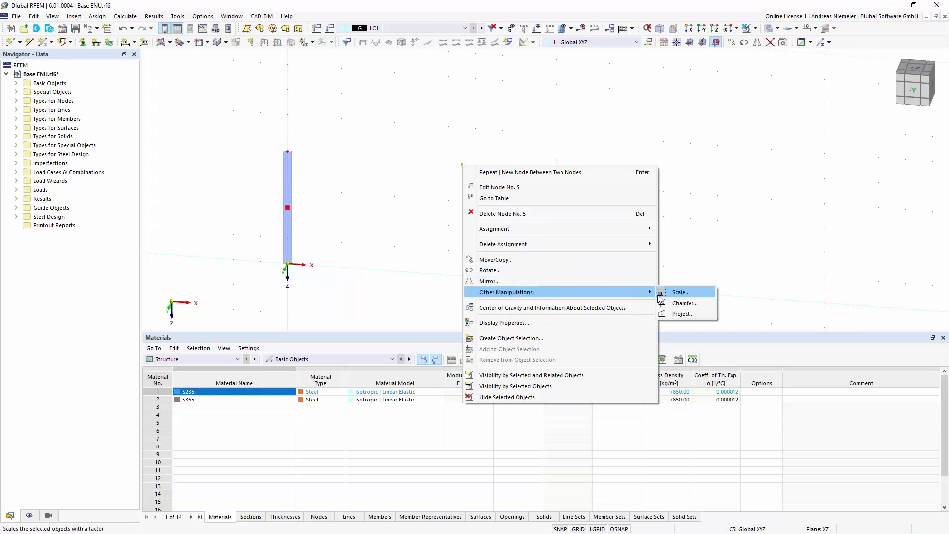
left_click(691, 303)
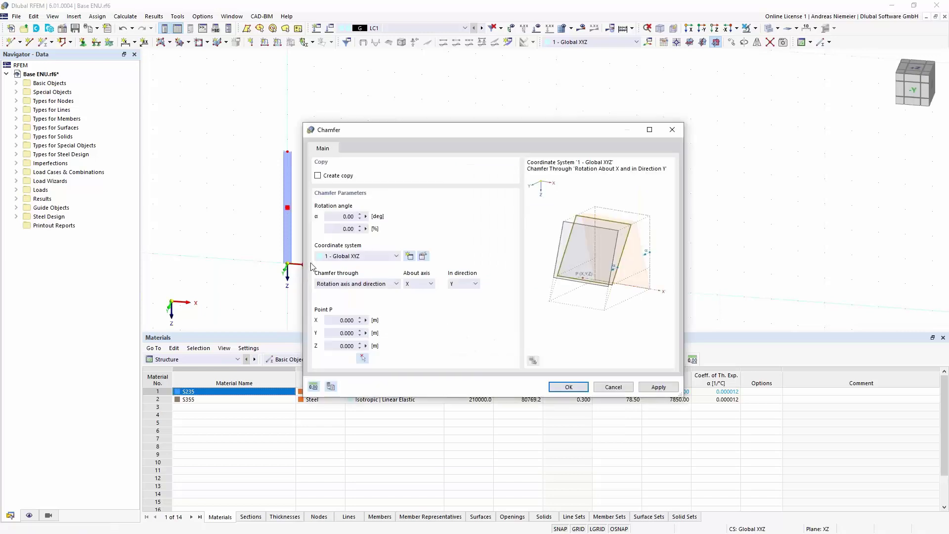
left_click(318, 176)
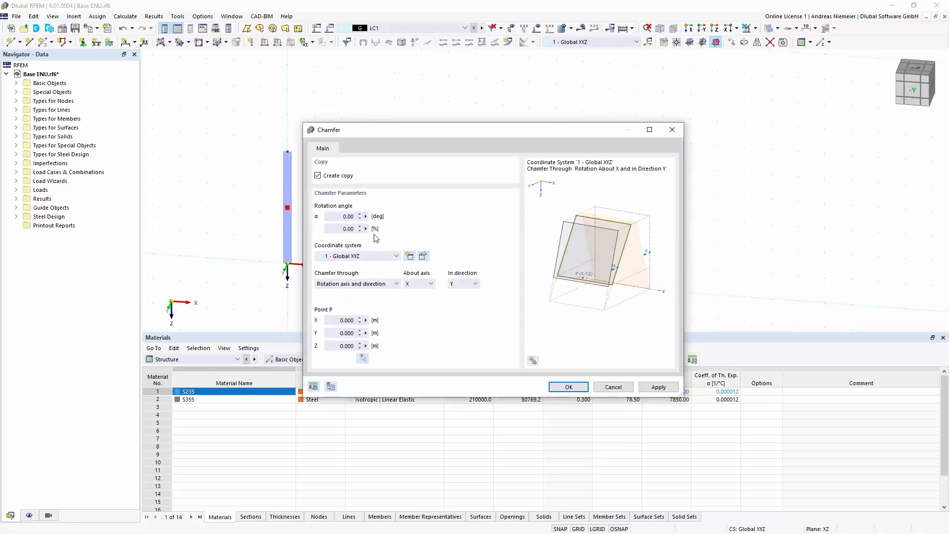
left_click(334, 218)
Complete the chamfer about the Y axis in direction Z through the top node of the column at the origin, and delete the original middle node
left_click(424, 284)
left_click(422, 300)
left_click(473, 284)
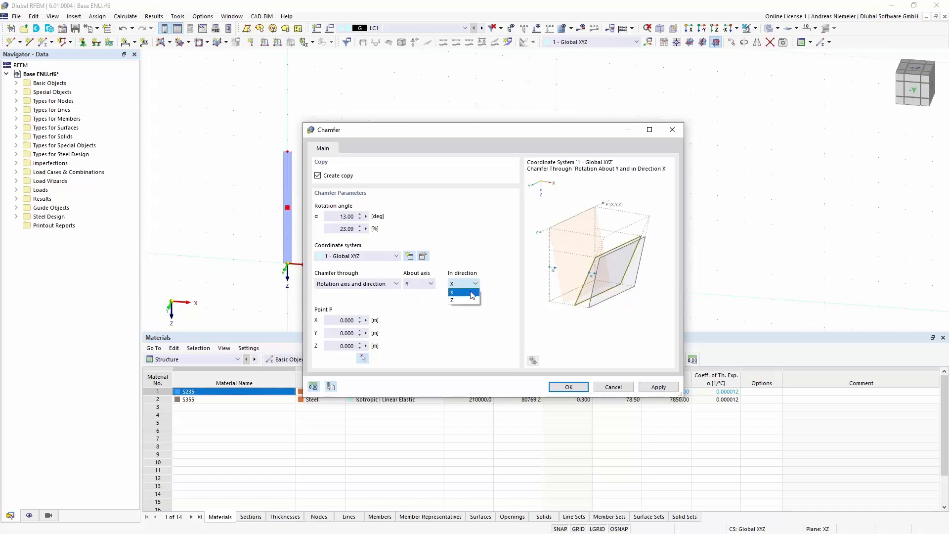
left_click(465, 308)
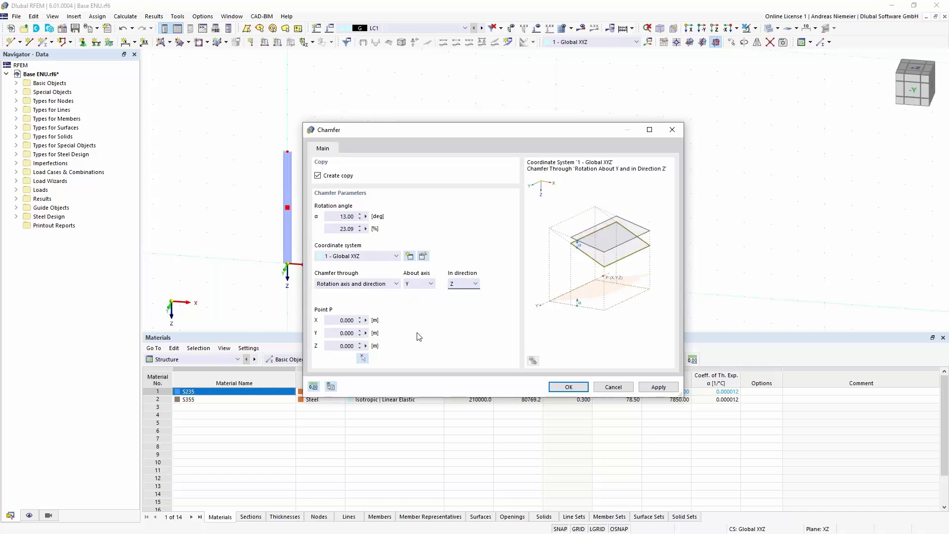
left_click(362, 357)
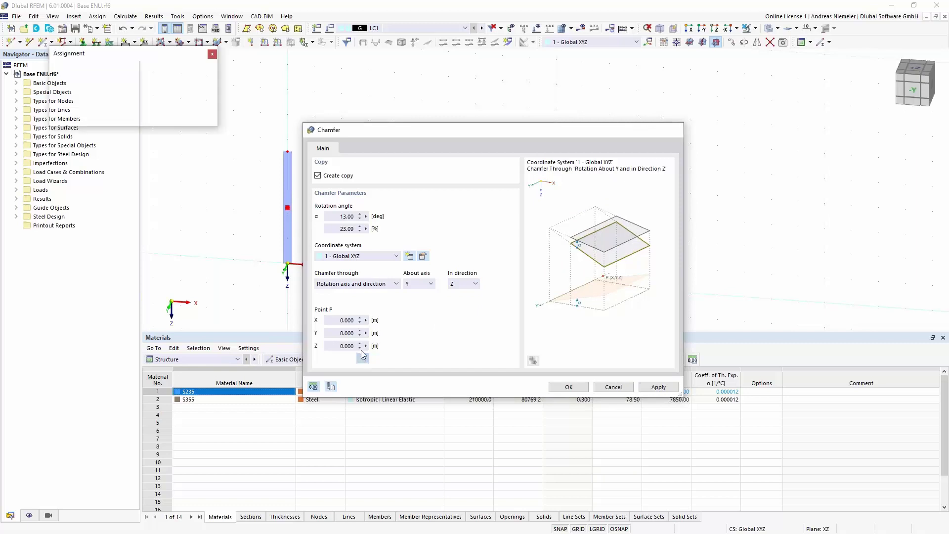
left_click(287, 152)
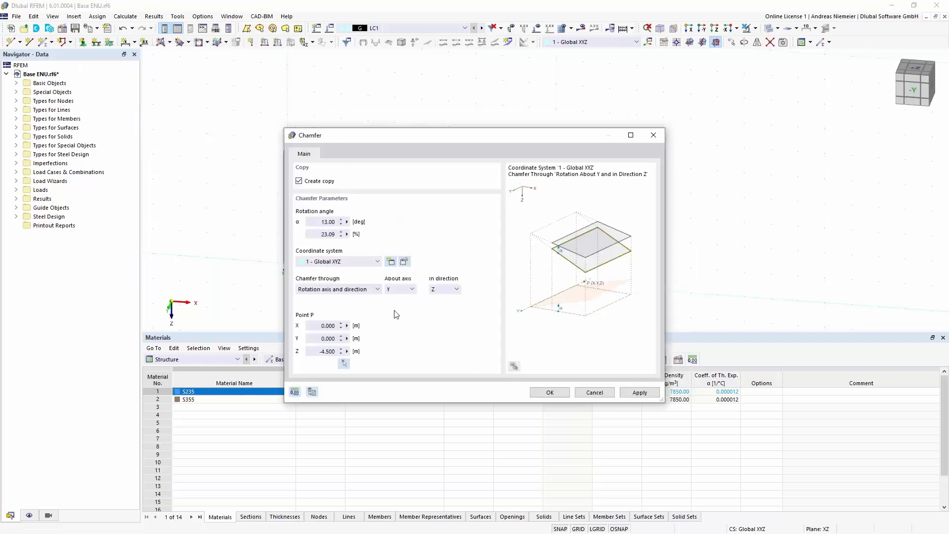
left_click(544, 394)
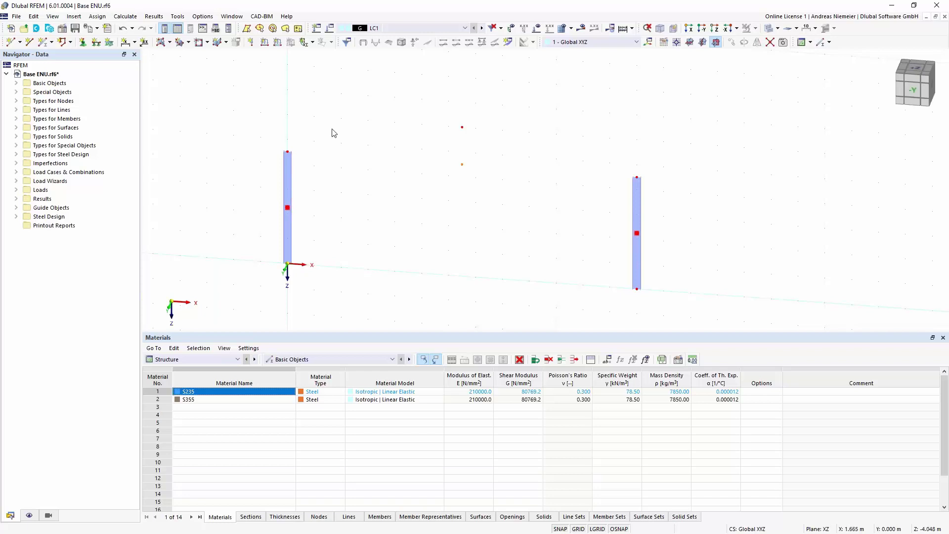
left_click_drag(515, 212, 450, 157)
key("Delete")
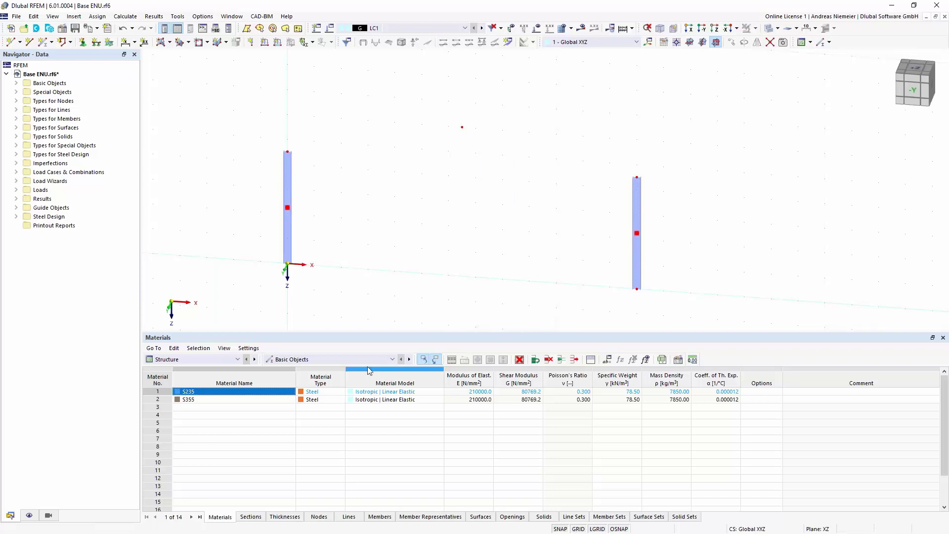
Start a new beam member and open its section settings
left_click(43, 42)
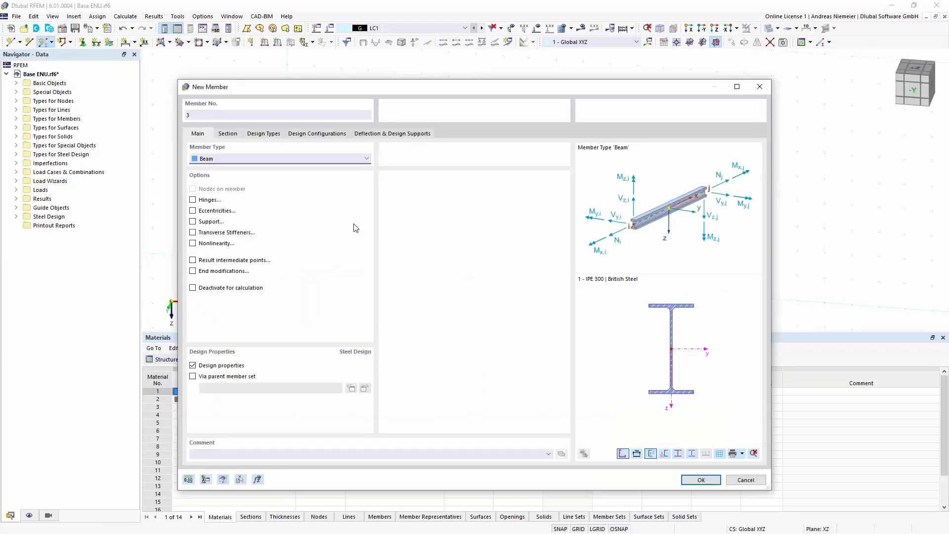
left_click_drag(387, 94, 415, 277)
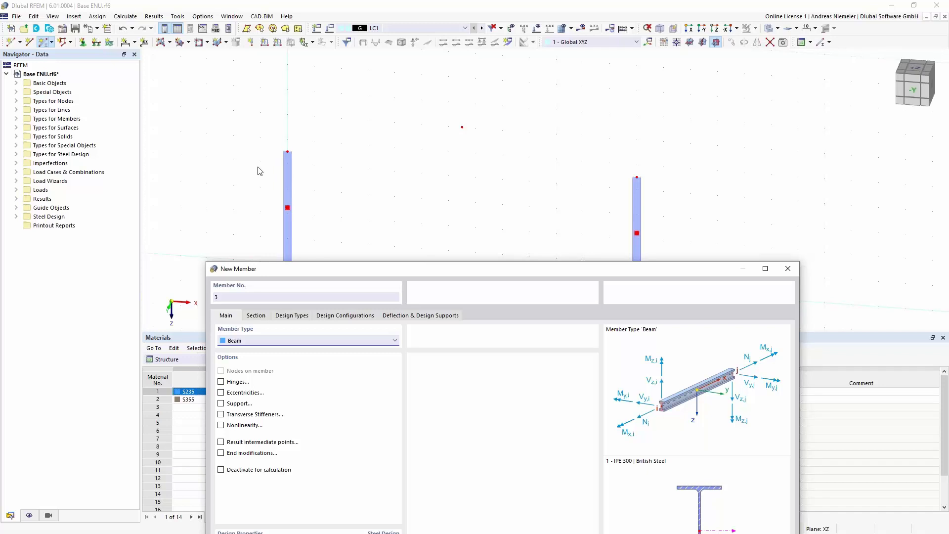
left_click_drag(404, 269, 522, 177)
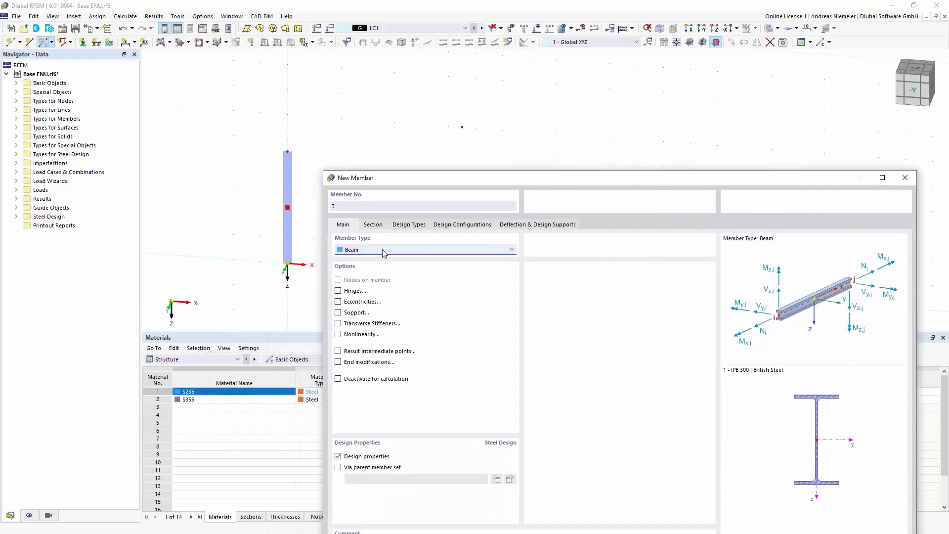
left_click(376, 229)
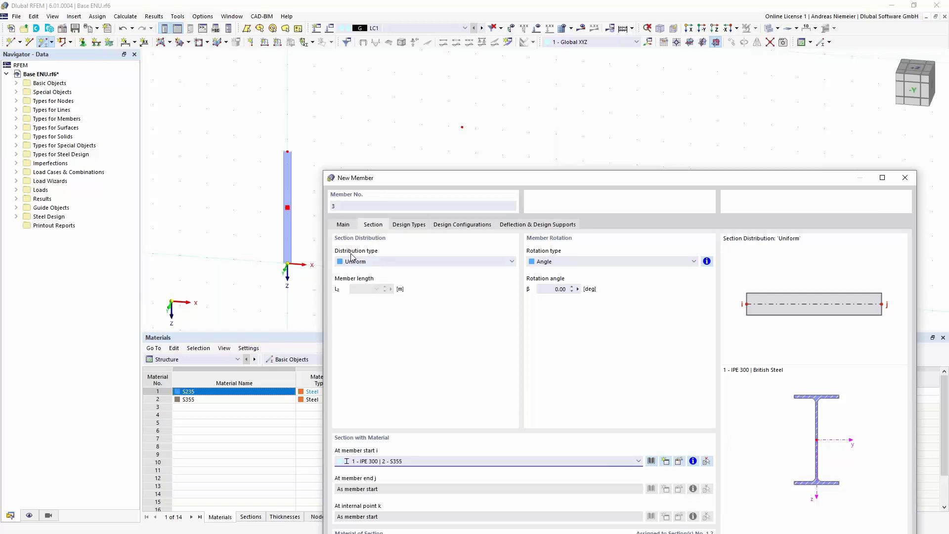
Look through the section distribution types, comparing the previews of the linear, tapered, saddle and offset variants
left_click(394, 262)
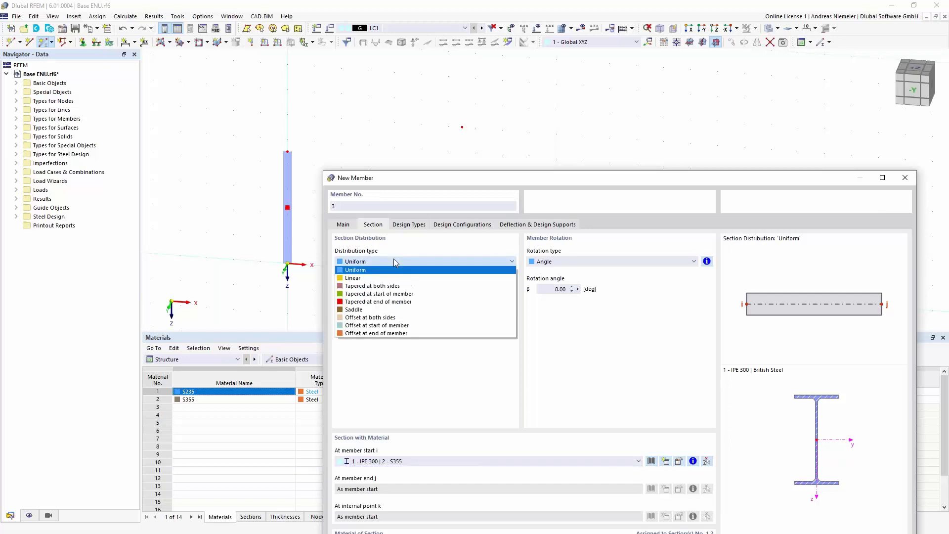
left_click(386, 277)
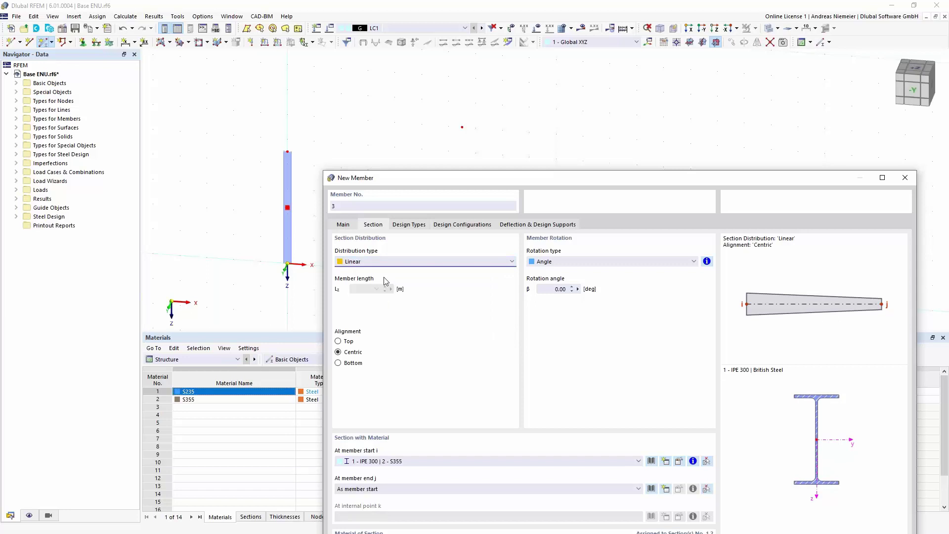
key("Down")
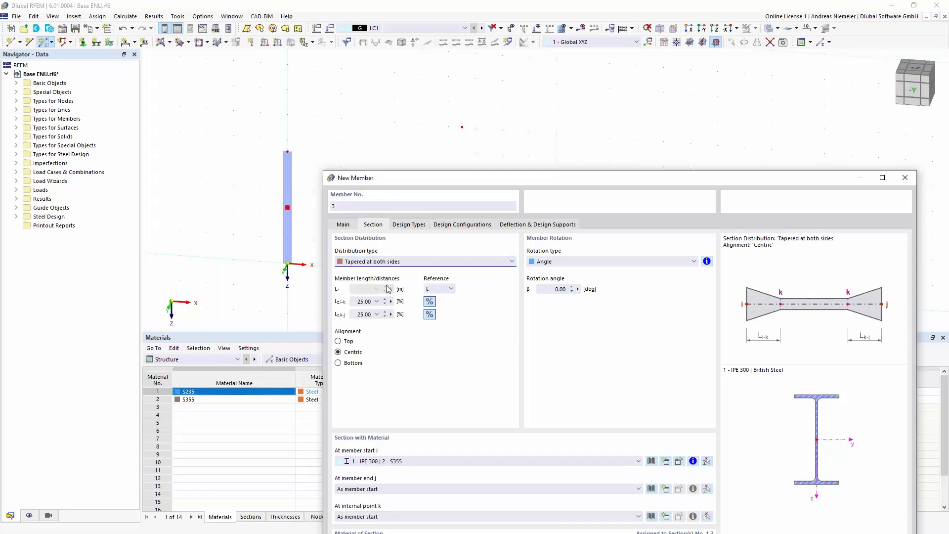
key("Down")
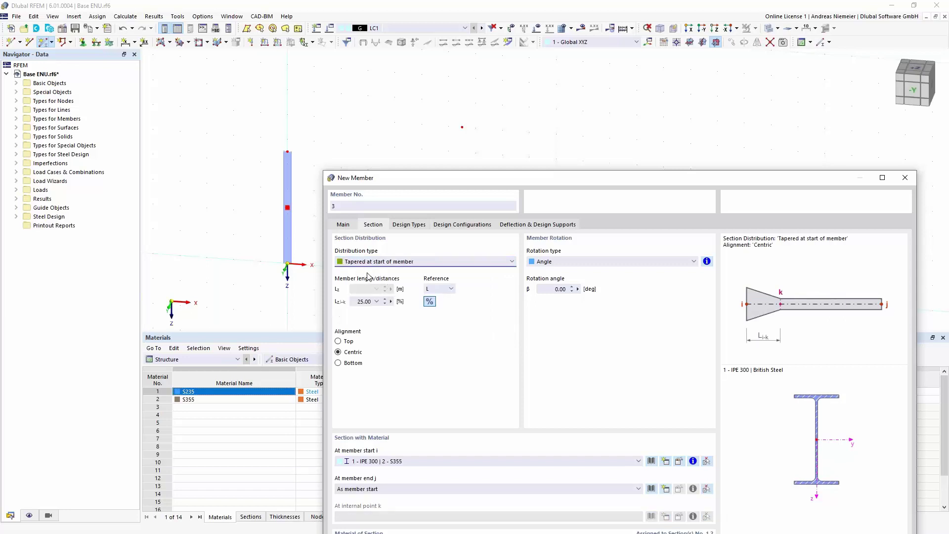
key("Down")
key("Down")
key("Down")
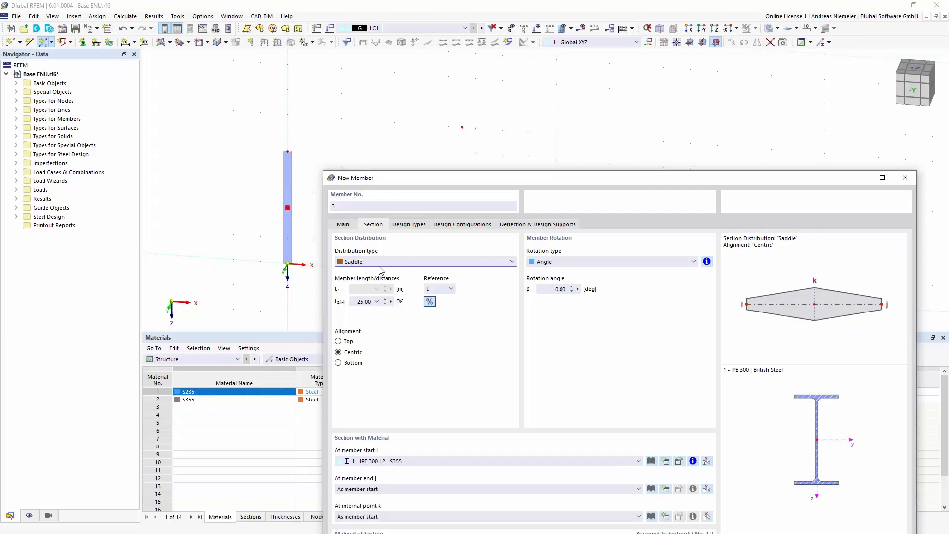
key("Down")
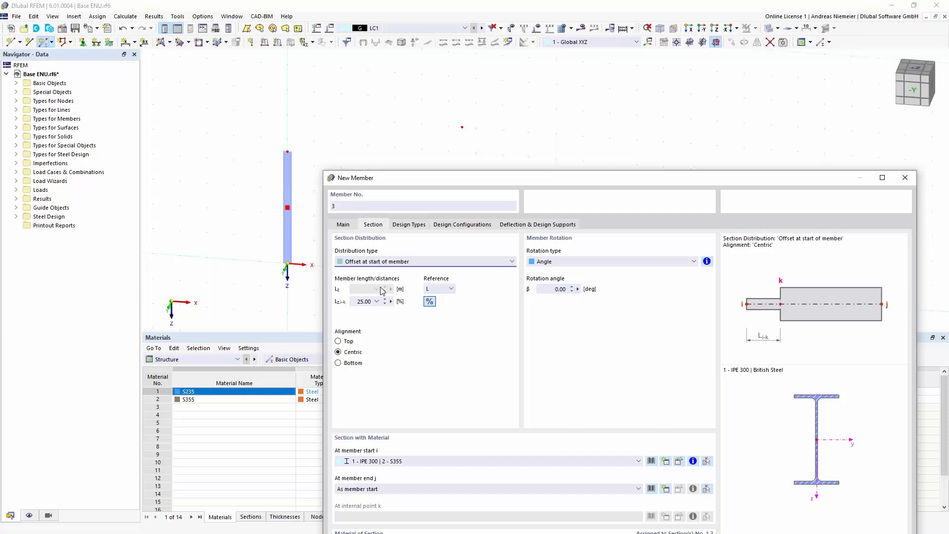
Set the section distribution to Tapered at start of member with Top alignment
left_click(439, 261)
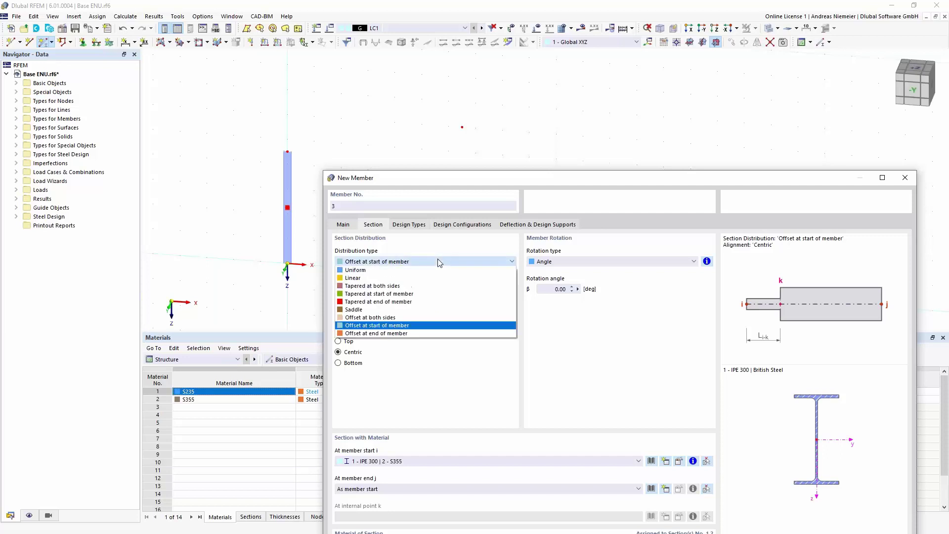
left_click(429, 296)
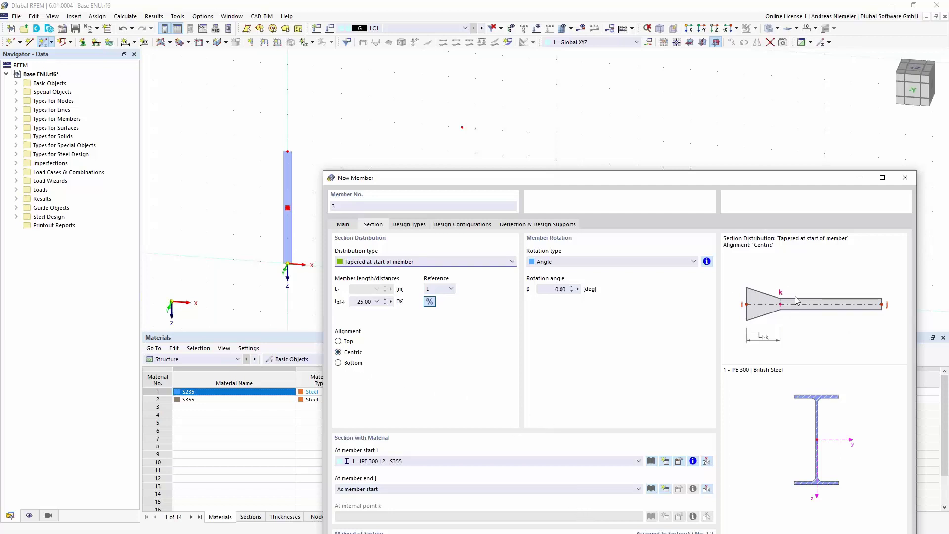
left_click(338, 342)
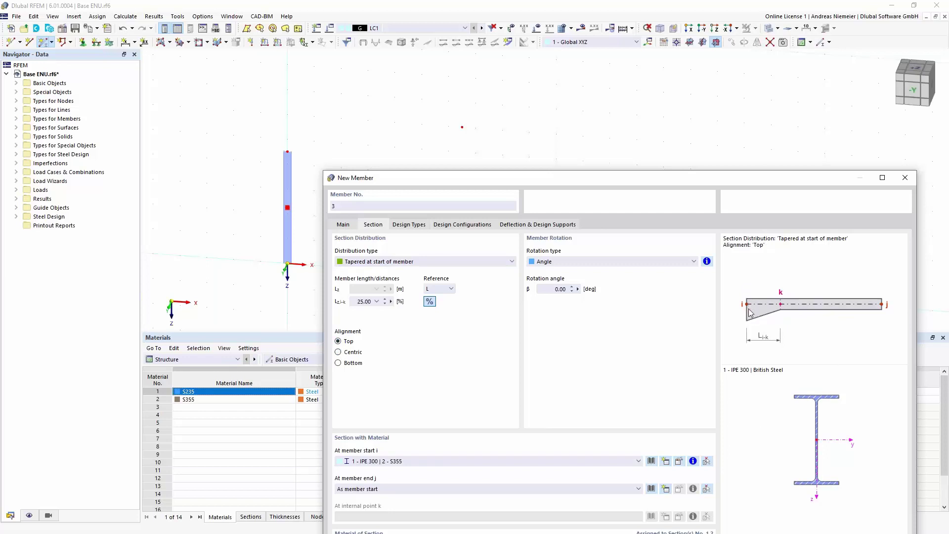
Choose the I 220/110/6/10/0/0/H section for the member start and copy it as a new section with height h 600 mm
left_click_drag(621, 182, 540, 73)
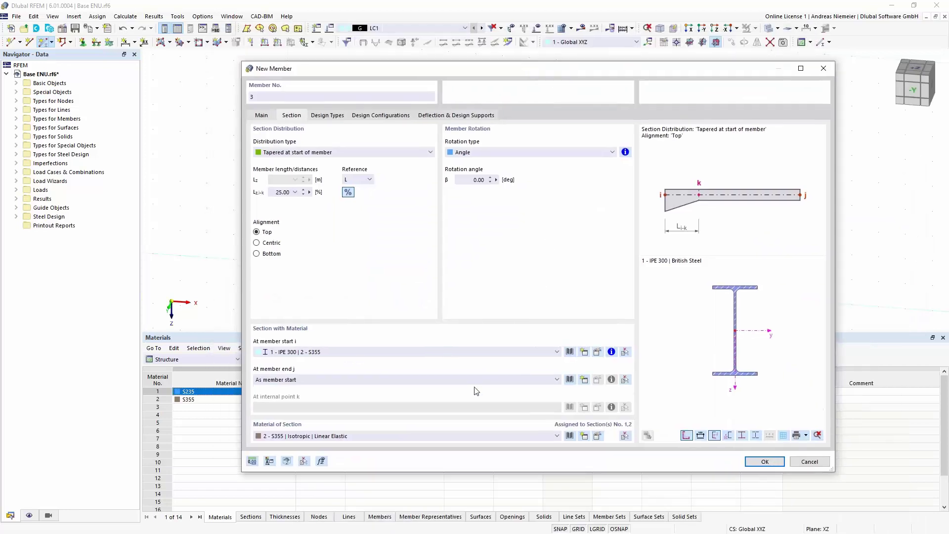
left_click(352, 353)
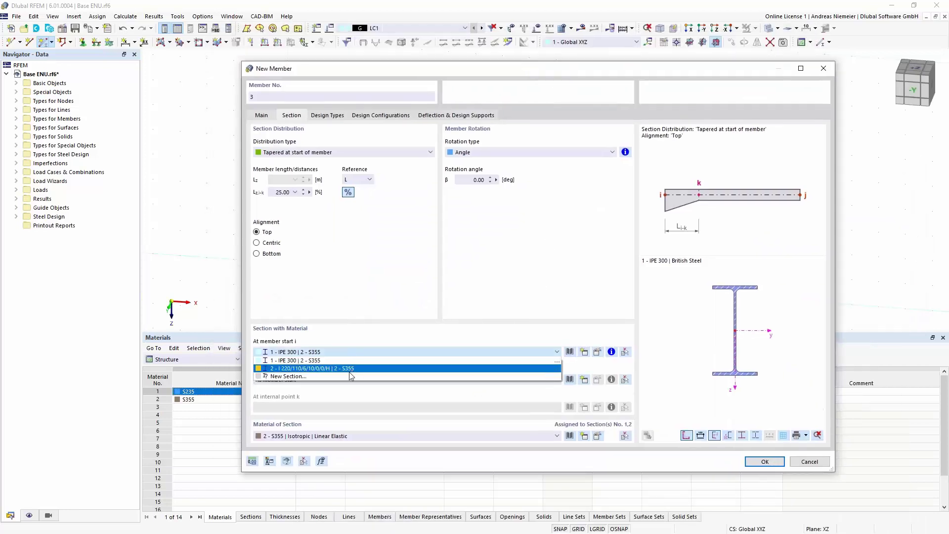
left_click(339, 370)
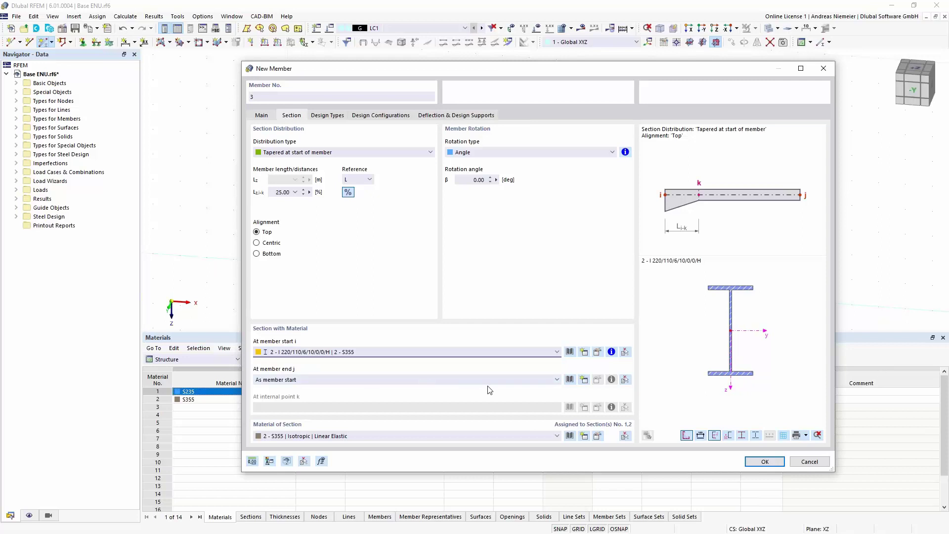
left_click(624, 422)
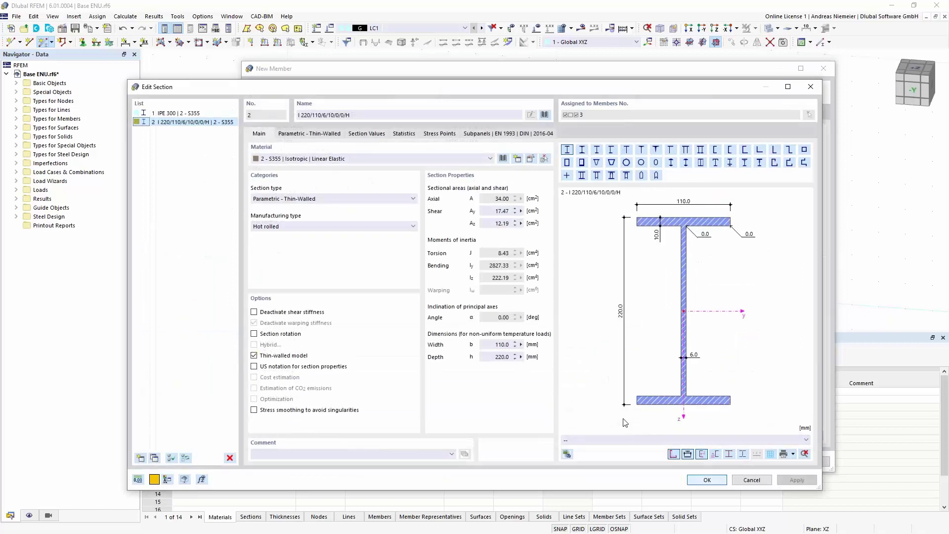
left_click(310, 134)
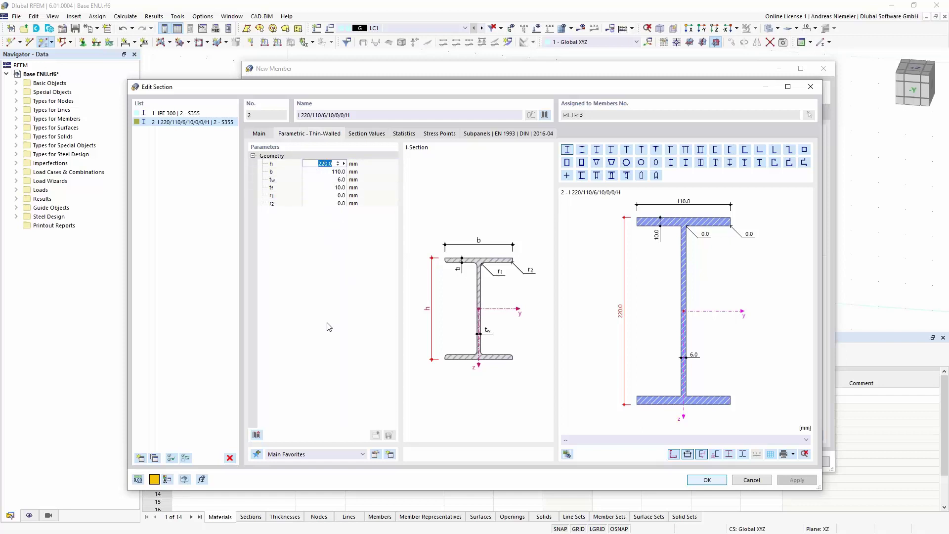
left_click(155, 459)
left_click(155, 462)
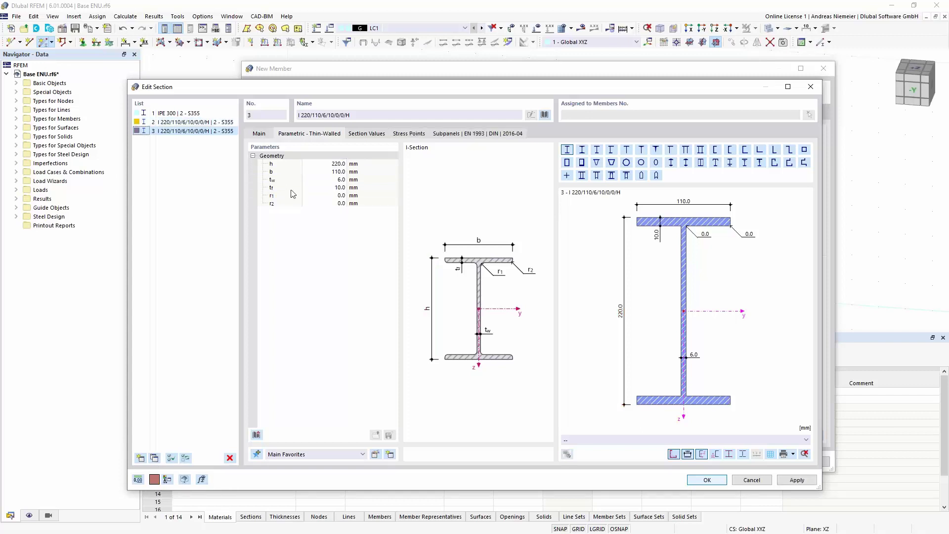
left_click(329, 164)
type("6/1")
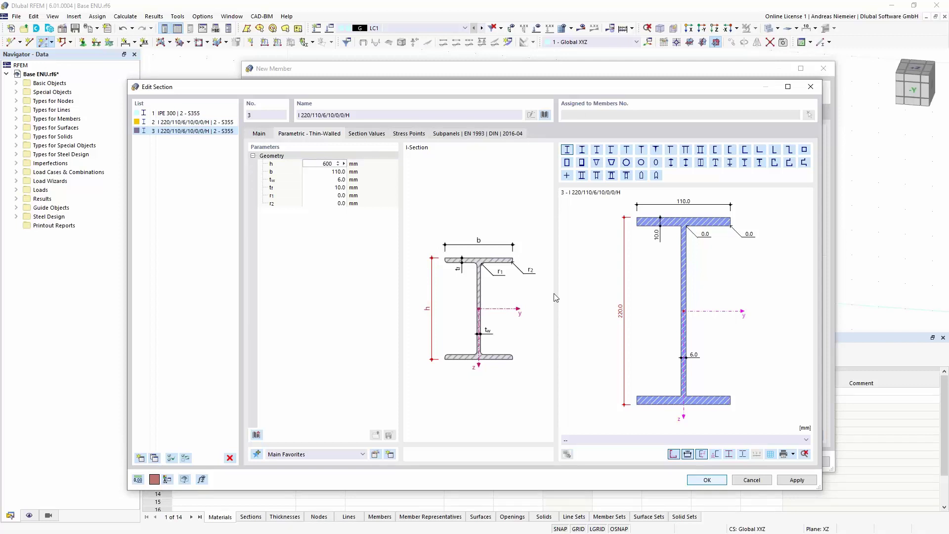
type("0/0")
left_click(707, 480)
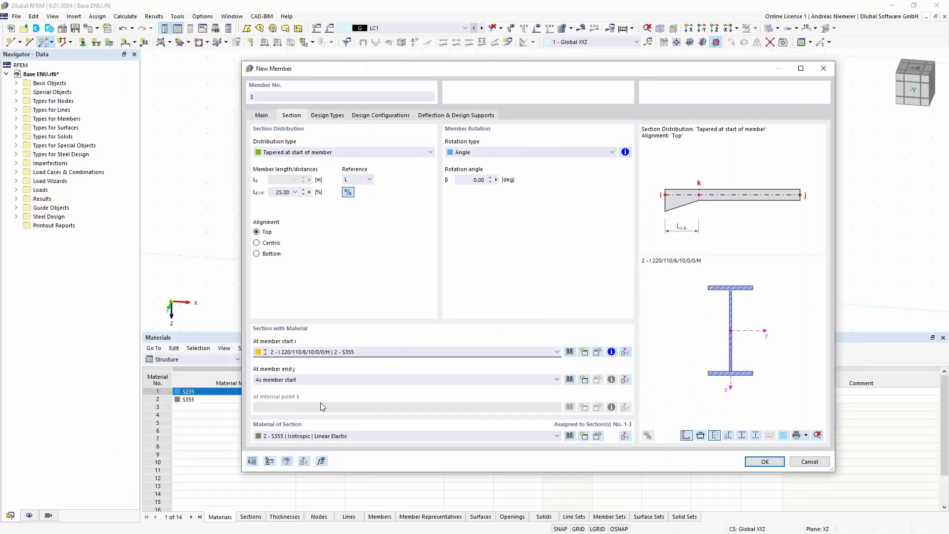
Assign section I 600/110/6/10/0/0/H at member start i and I 220/110/6/10/0/0/H at member end j, and confirm the member settings
left_click(298, 353)
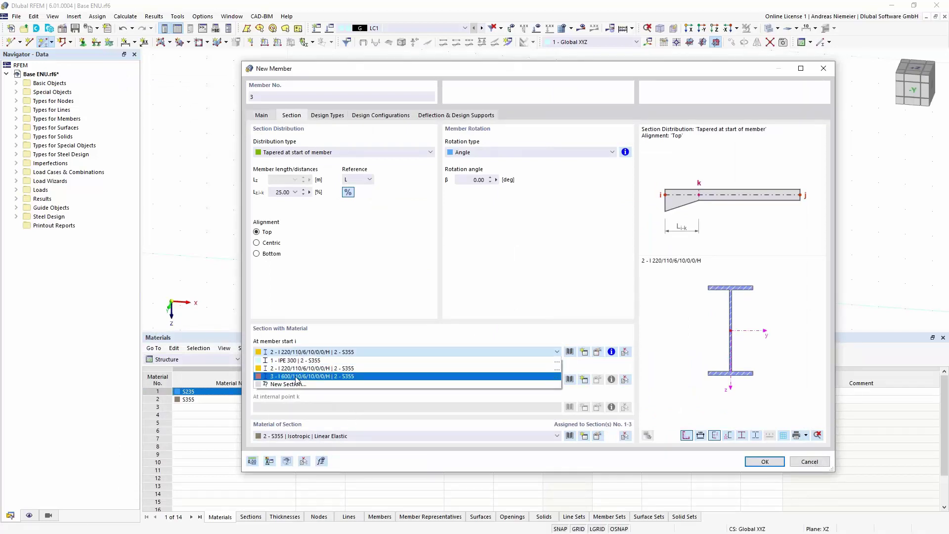
left_click(297, 377)
left_click(300, 382)
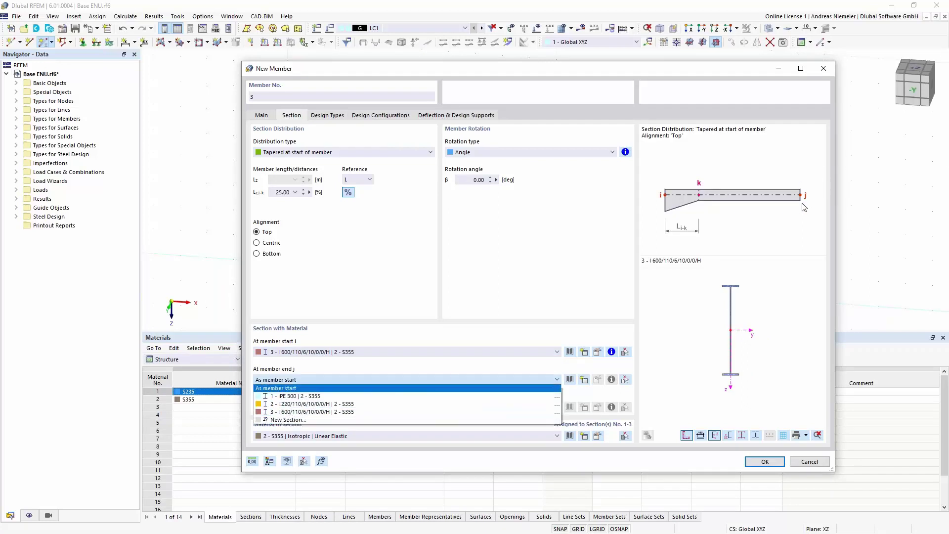
left_click(312, 407)
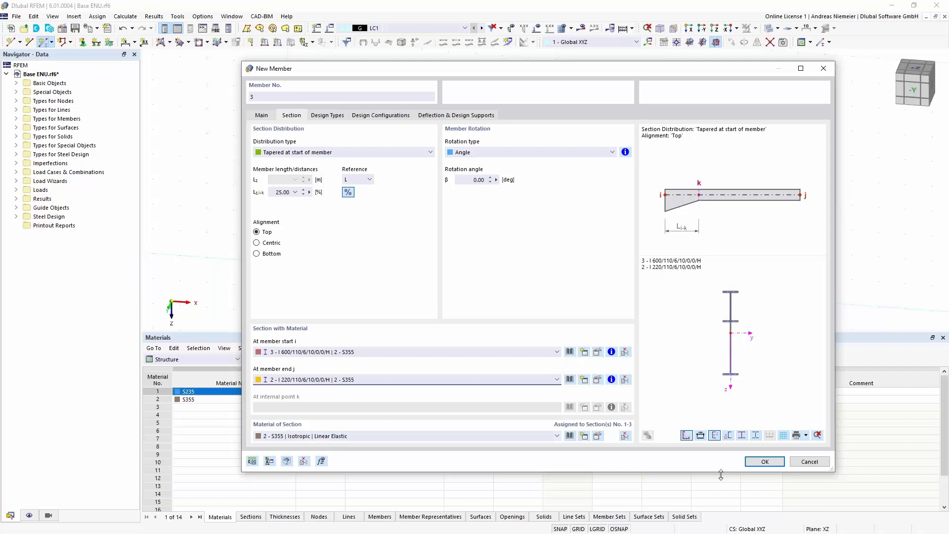
left_click(763, 462)
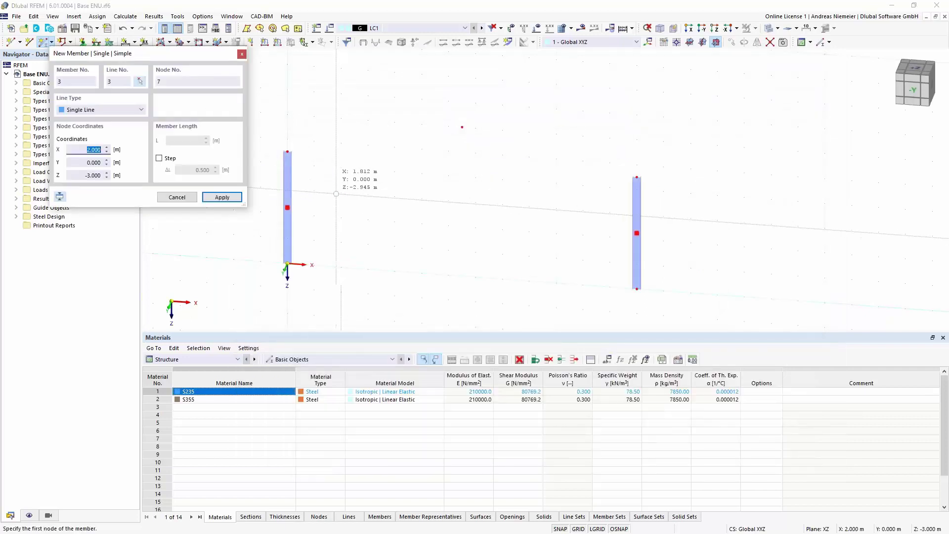
Place the tapered rafter from the top node of the column at the origin to the ridge node, and end the command
left_click(287, 151)
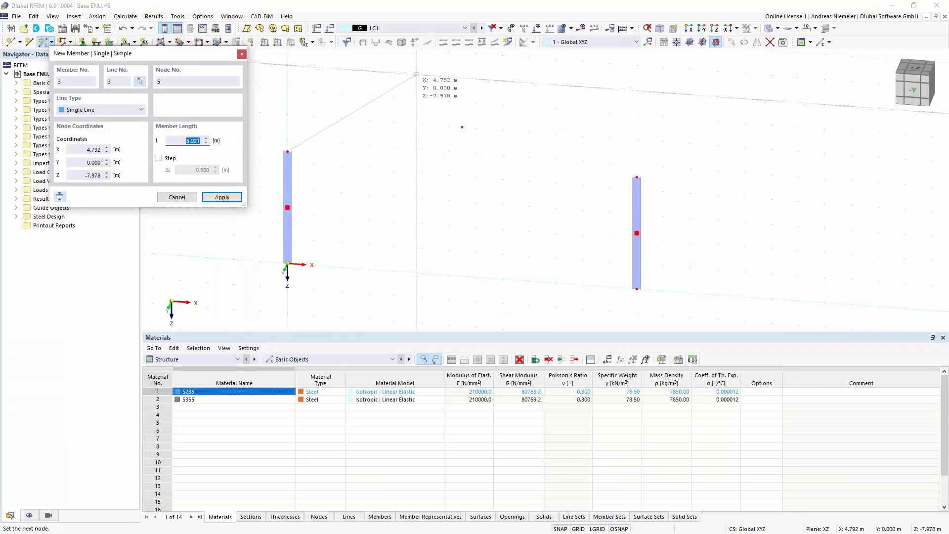
left_click(458, 184)
key("Escape")
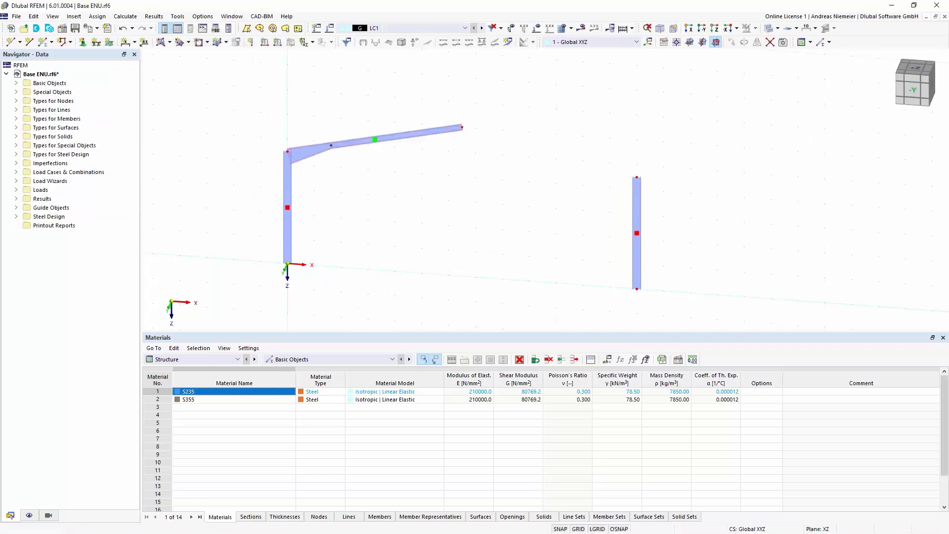
List the model's nodes, move the ridge node to X 5.417 m to test the on-member node, and undo the move
left_click(16, 83)
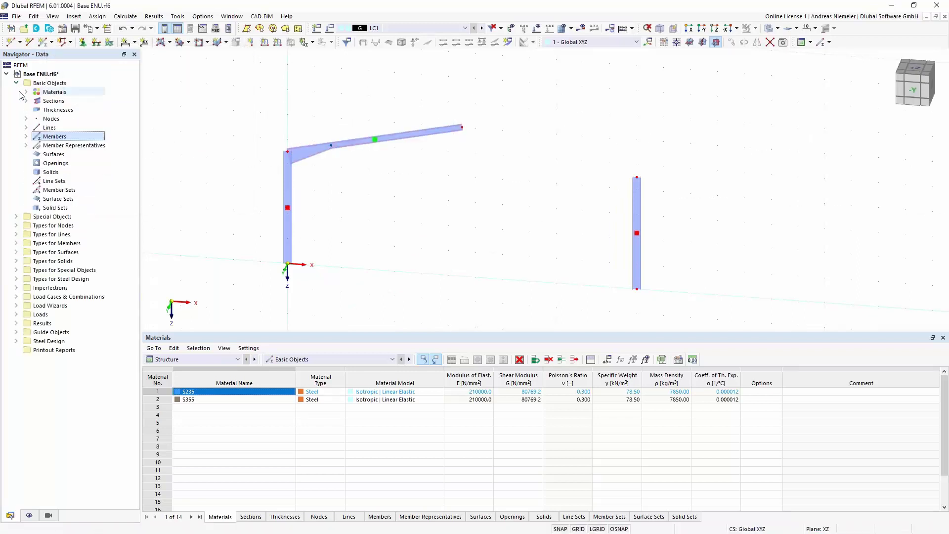
left_click(26, 119)
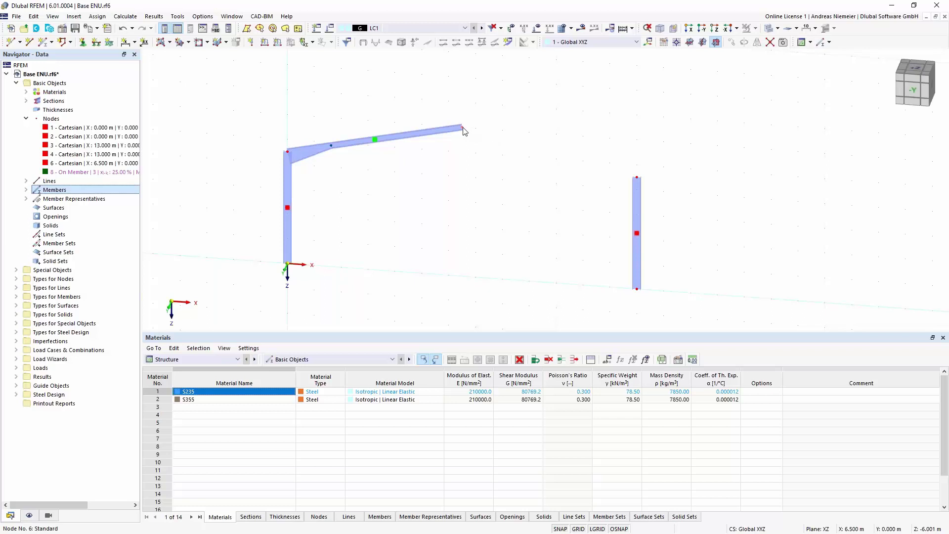
left_click_drag(463, 131, 313, 143)
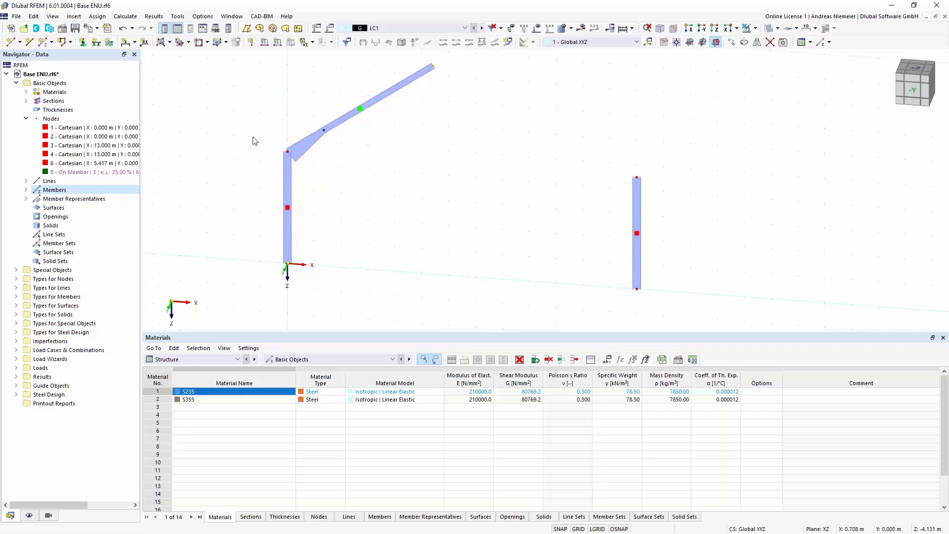
key("ctrl+z")
scroll(351, 206, "down", 2)
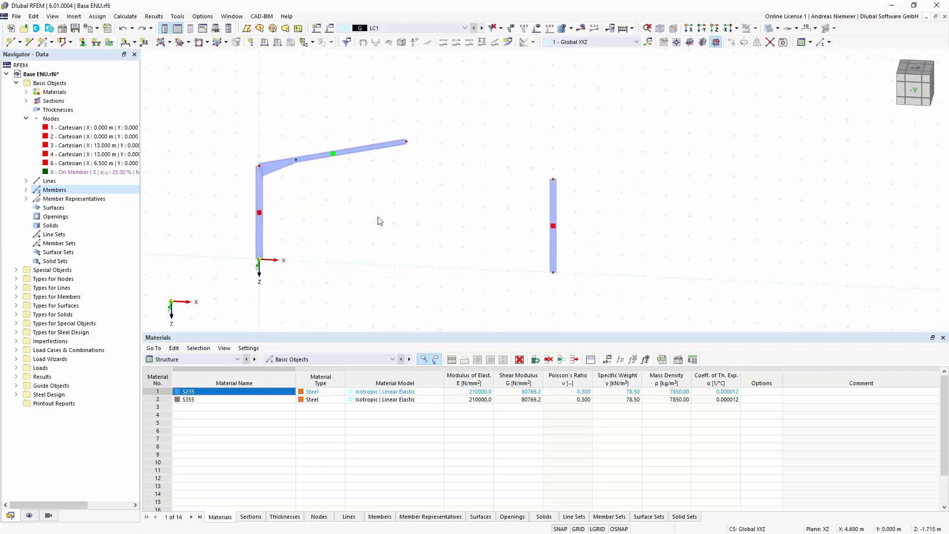
Mirror a copy of the tapered rafter about a plane parallel to YZ through the ridge node at X 6.500 m
left_click(368, 149)
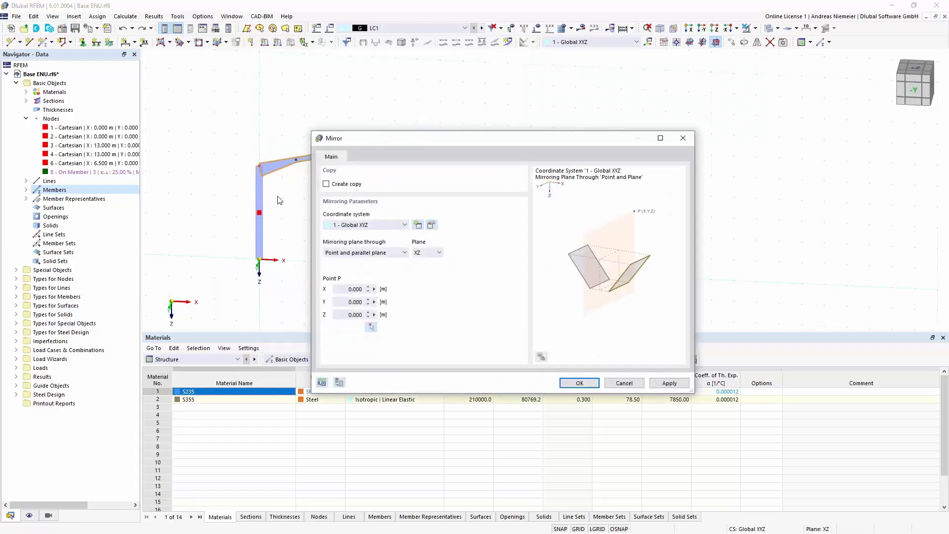
left_click(339, 186)
left_click(428, 254)
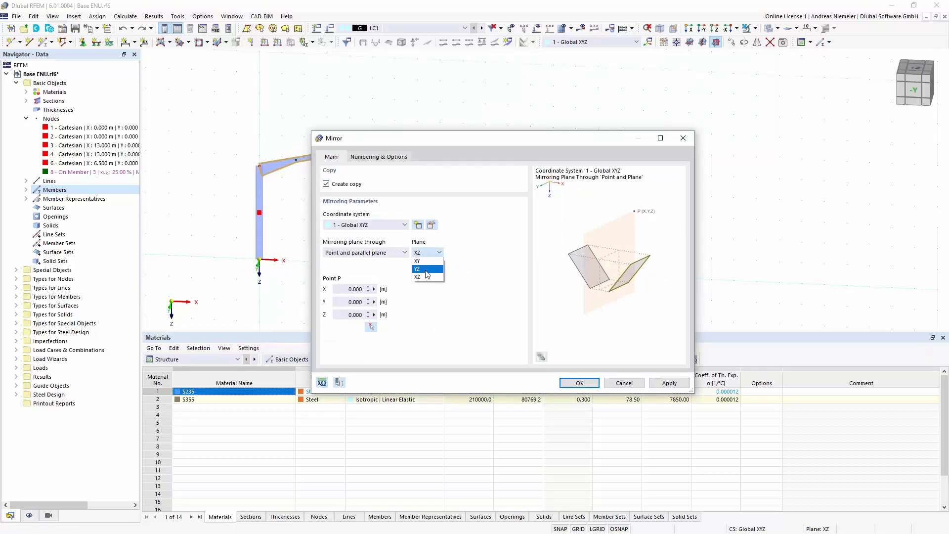
left_click(426, 271)
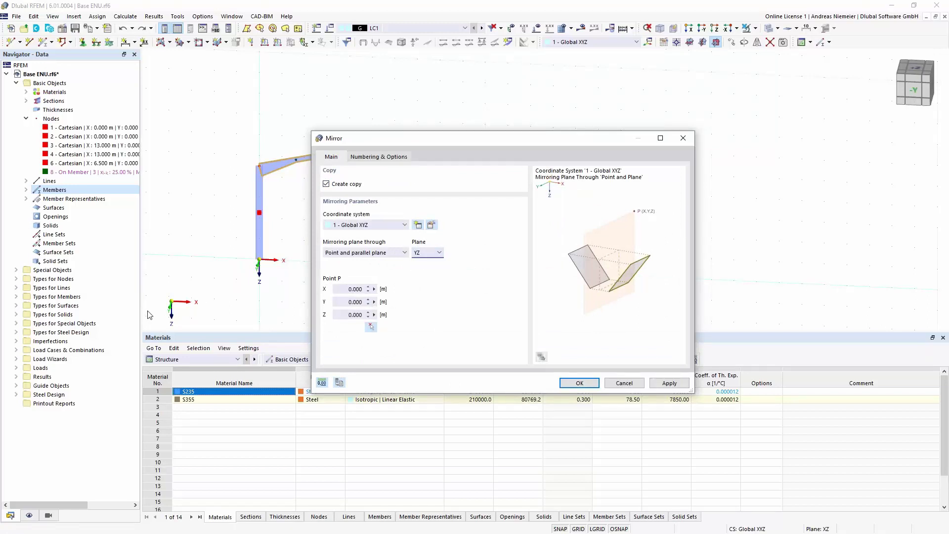
left_click(371, 327)
left_click(406, 142)
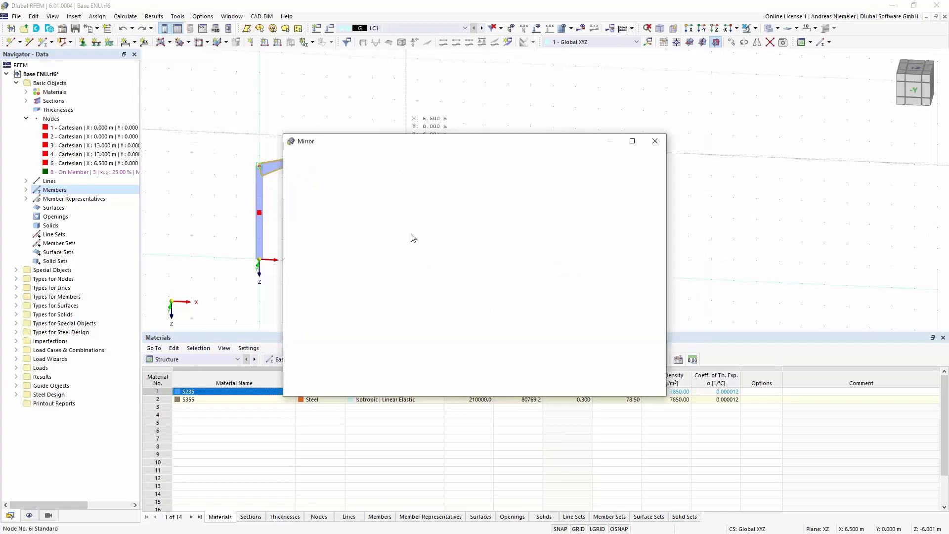
left_click(542, 387)
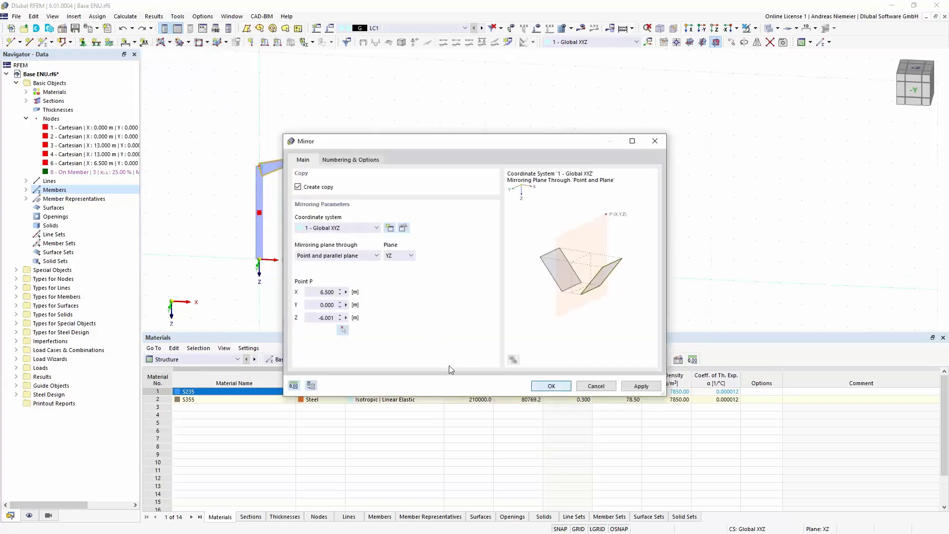
middle_click_drag(379, 269, 511, 264)
middle_click_drag(512, 264, 509, 265, "ctrl")
scroll(508, 265, "up", 1)
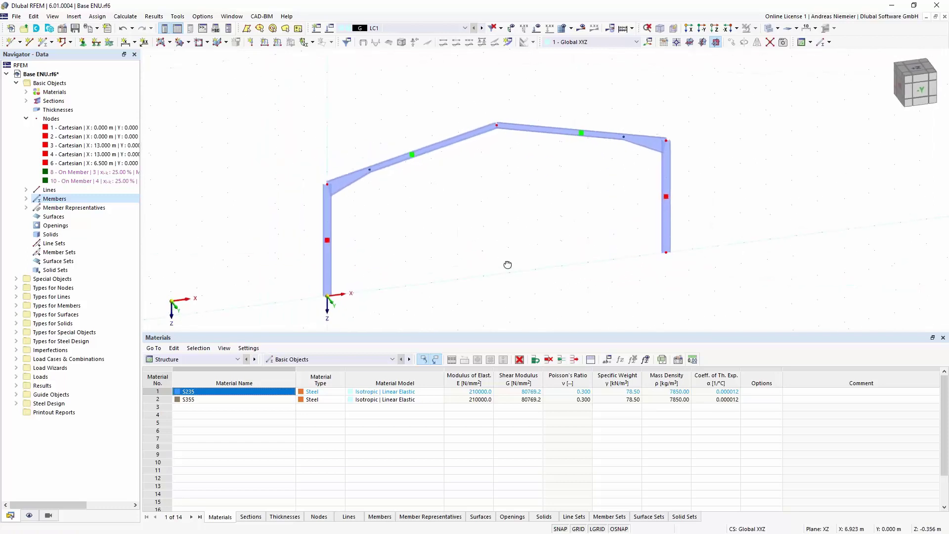
scroll(508, 265, "down", 1)
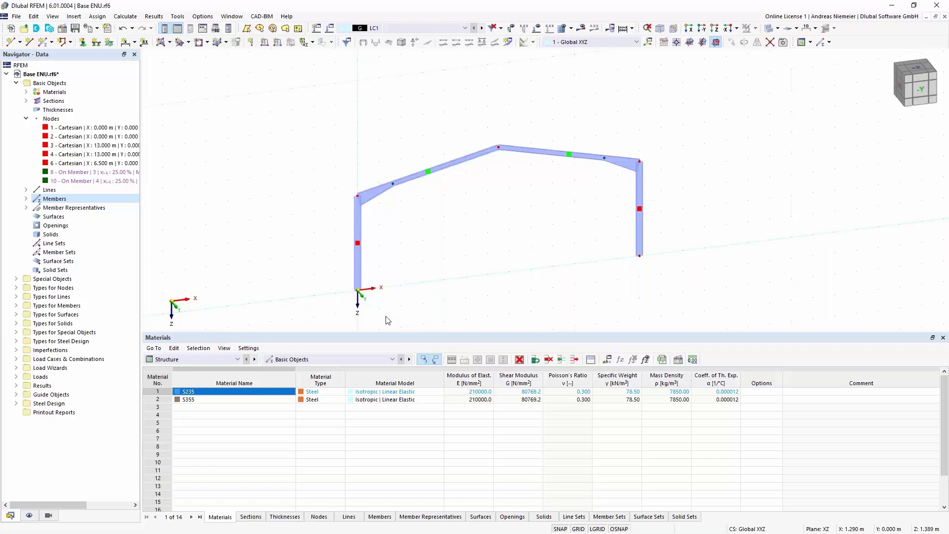
Add 2 intermediate nodes to each of the two rafters as On Member nodes without dividing the members
left_click_drag(534, 218, 482, 154)
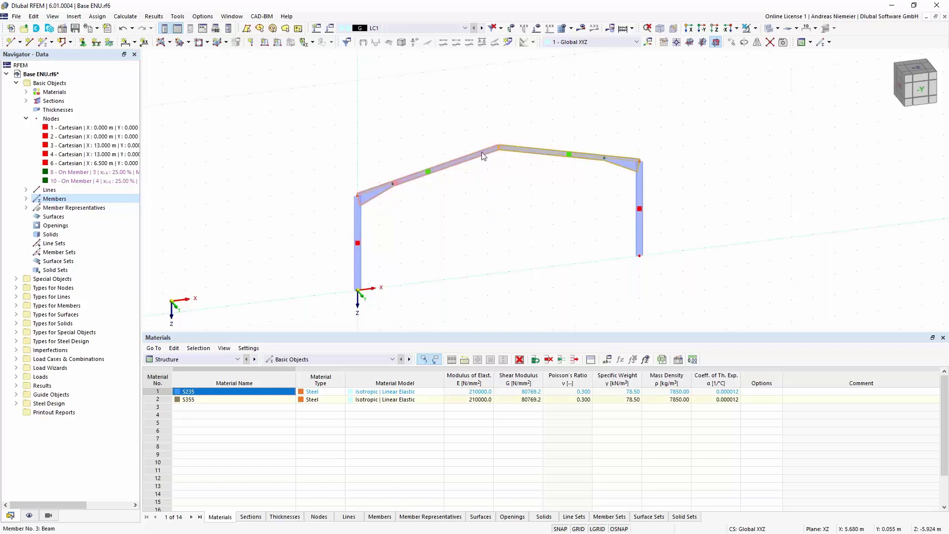
right_click(482, 154)
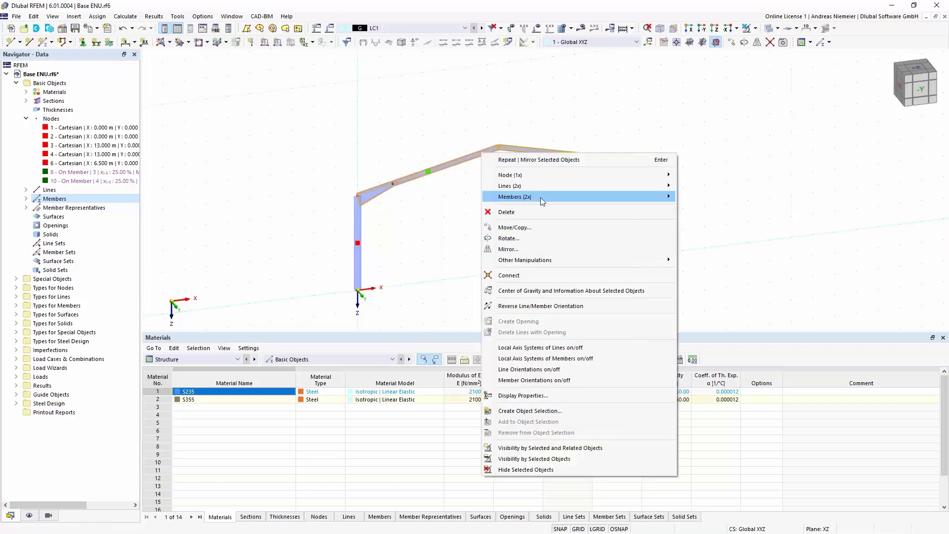
mouse_move(540, 197)
mouse_move(771, 269)
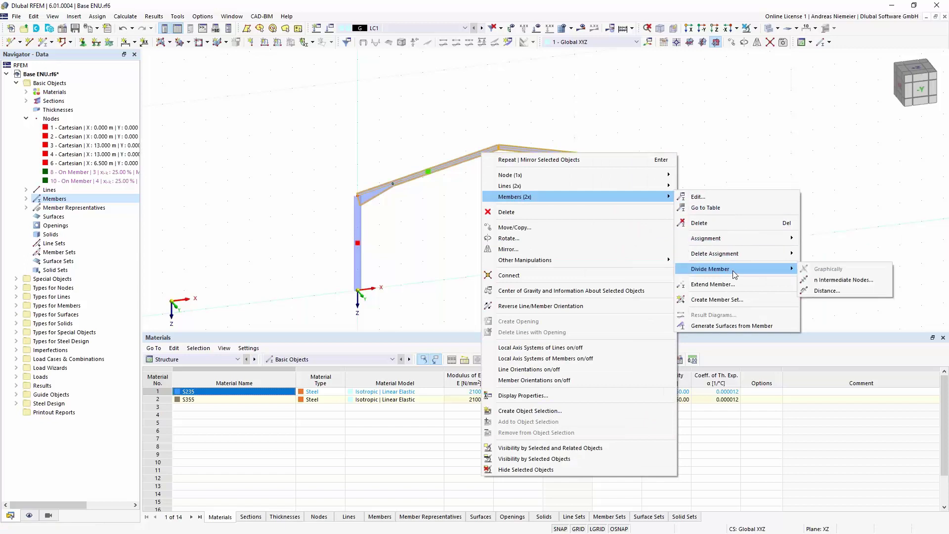
left_click(826, 282)
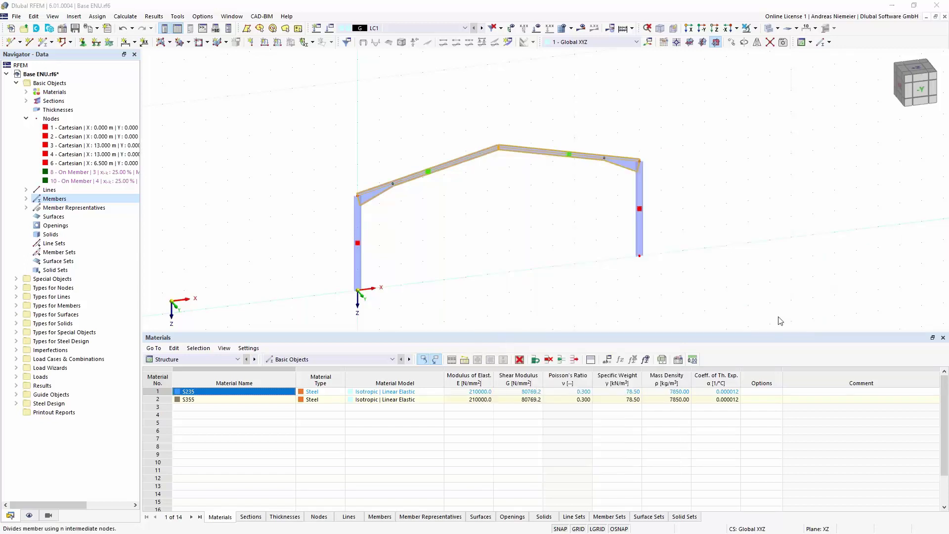
left_click(310, 183)
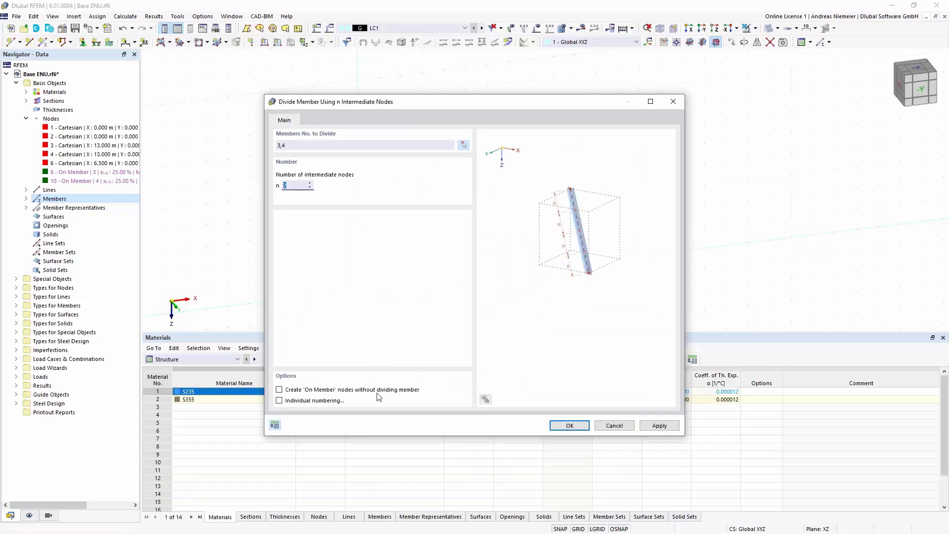
left_click(346, 390)
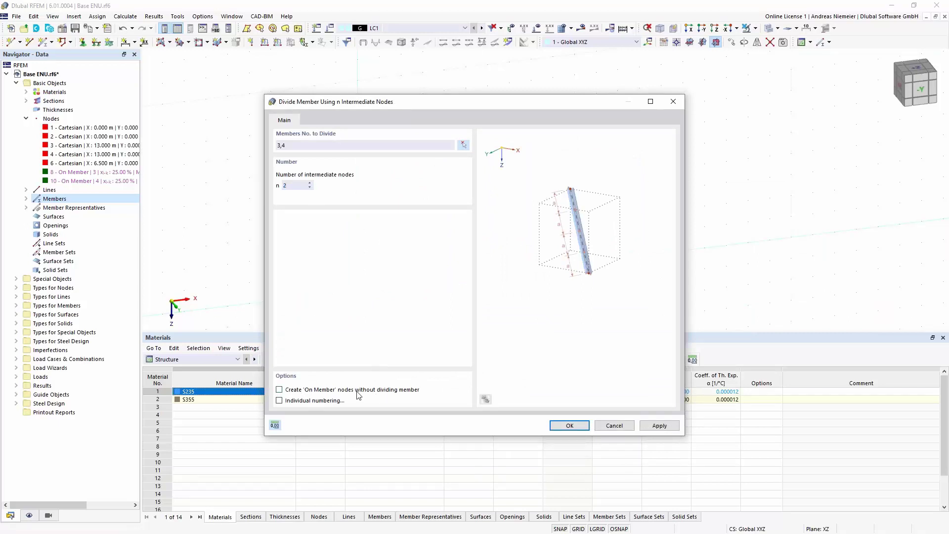
left_click(586, 429)
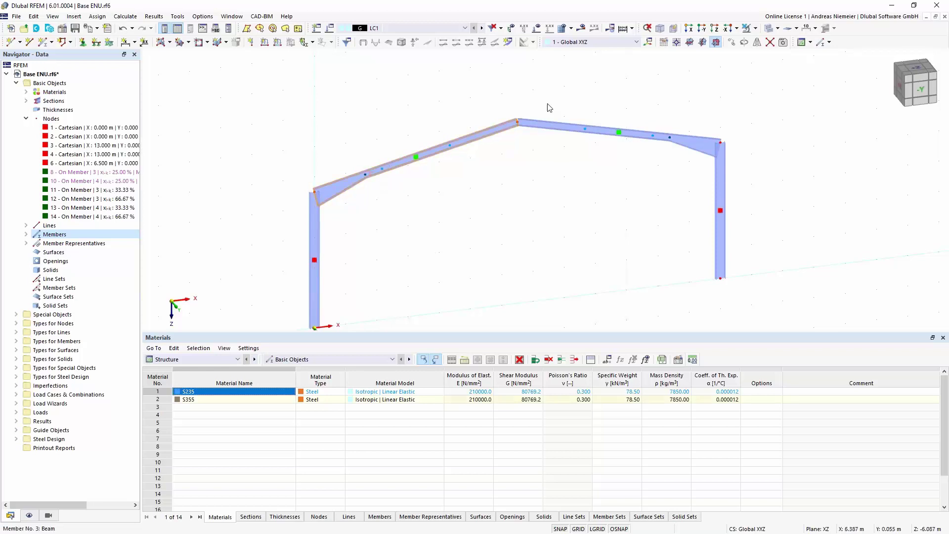
Add 1 intermediate node to each of the two columns as On Member nodes without dividing the members
scroll(465, 217, "down", 1)
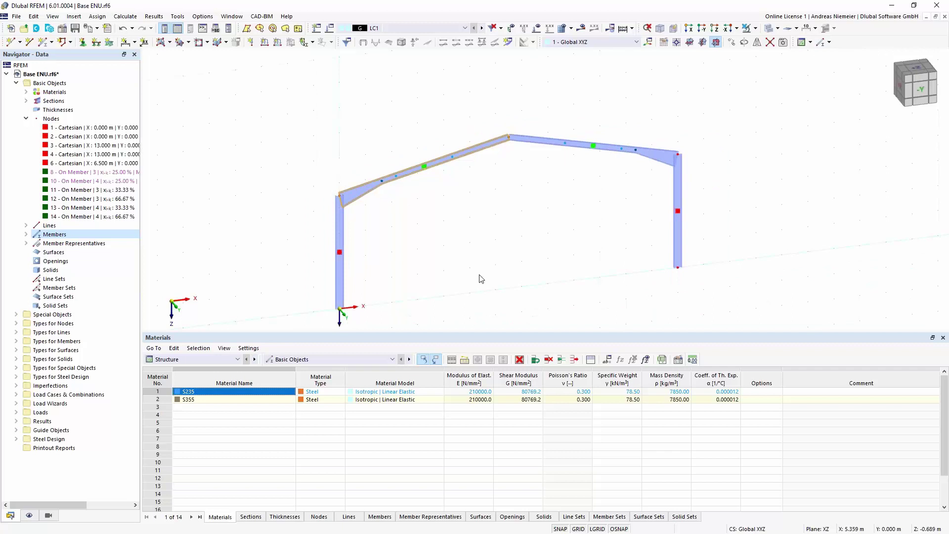
middle_click_drag(479, 271, 483, 233)
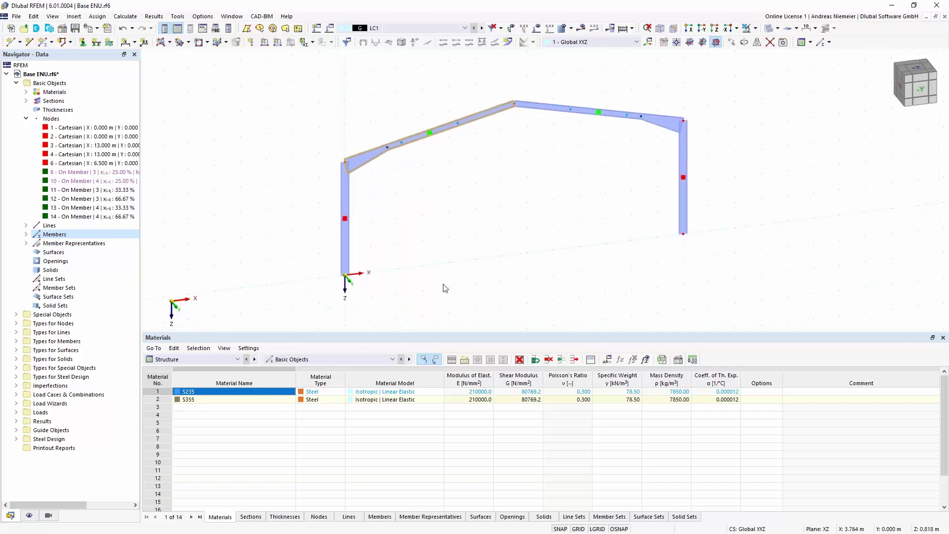
left_click_drag(746, 196, 347, 198)
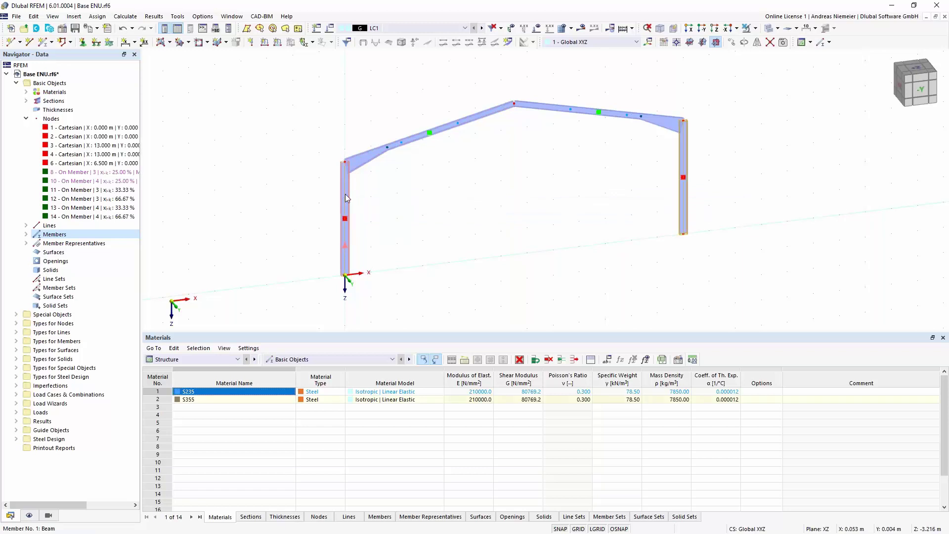
right_click(346, 196)
mouse_move(388, 228)
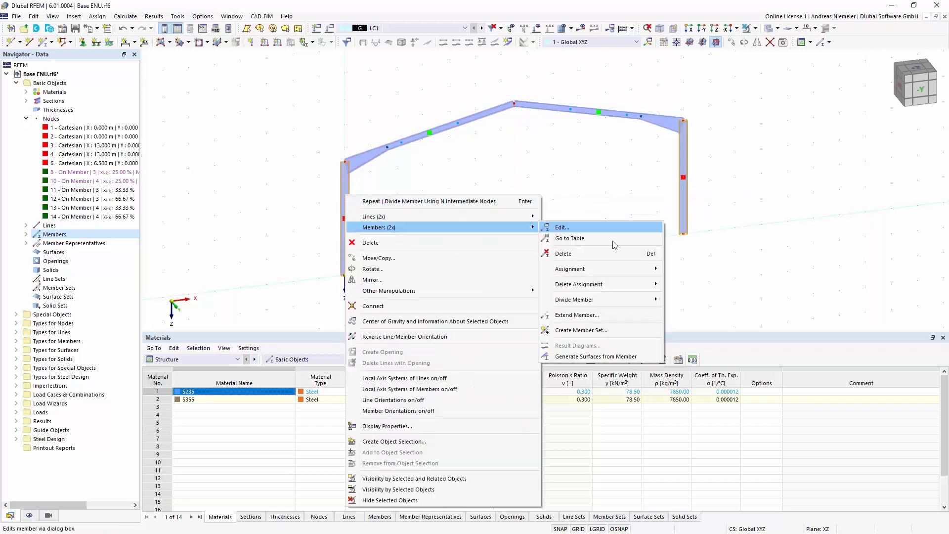
mouse_move(613, 299)
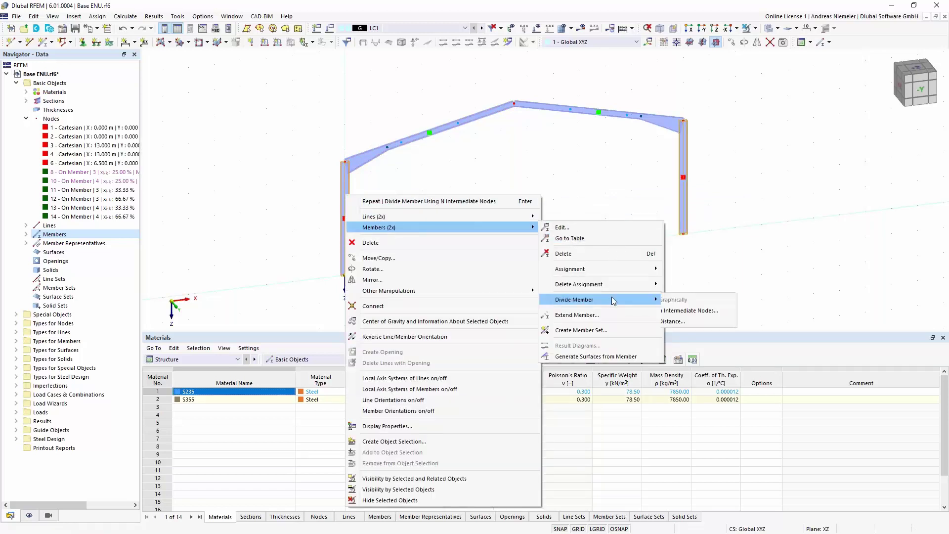
left_click(689, 315)
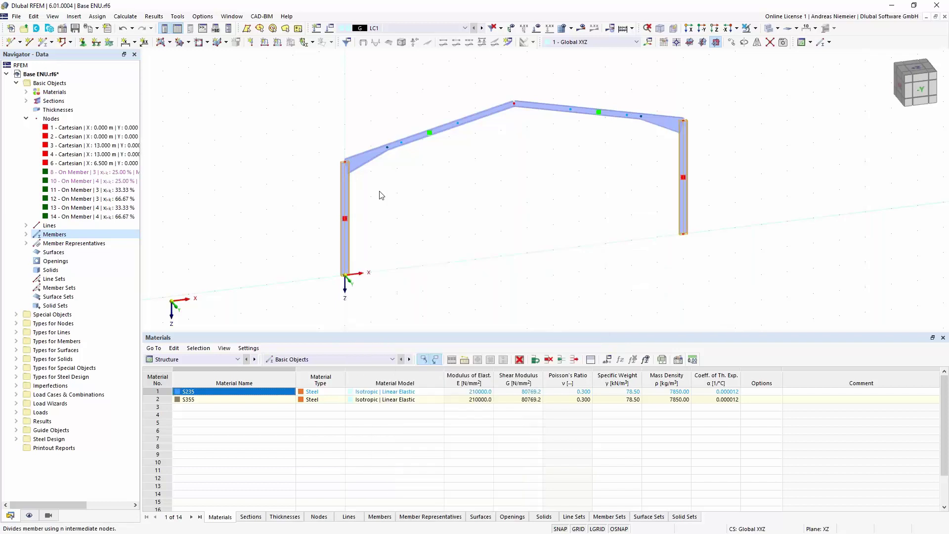
left_click(282, 391)
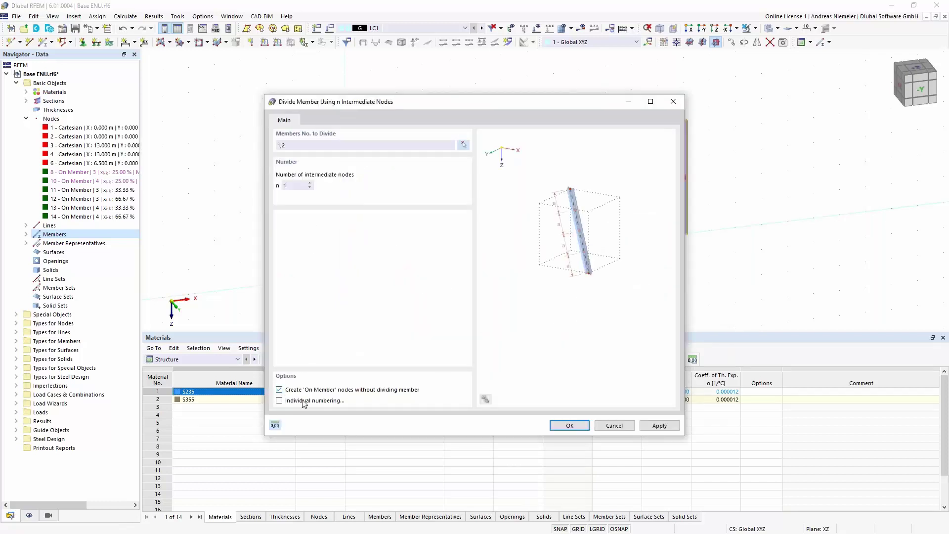
left_click(568, 426)
Hide the tables and turn off the grid display in the work window
scroll(554, 270, "down", 2)
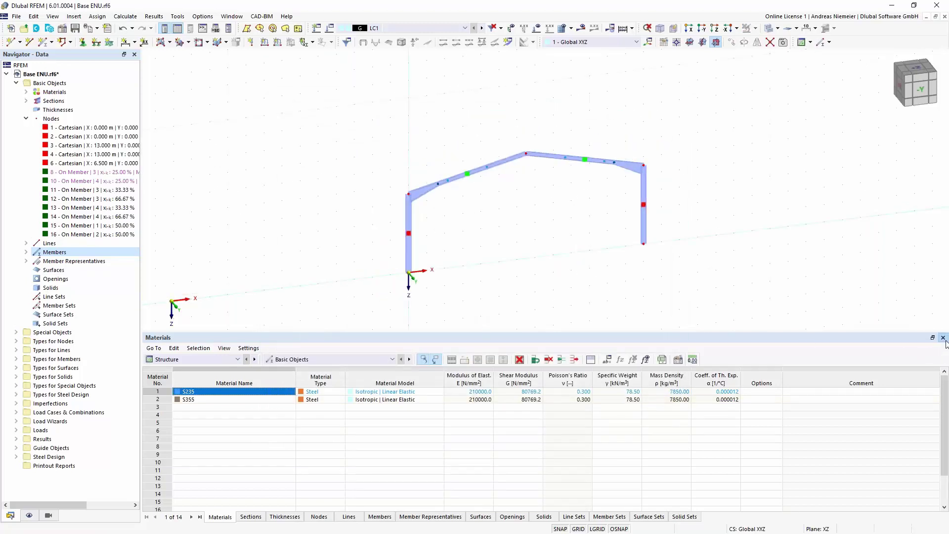
key("ctrl+t")
scroll(525, 324, "up", 2)
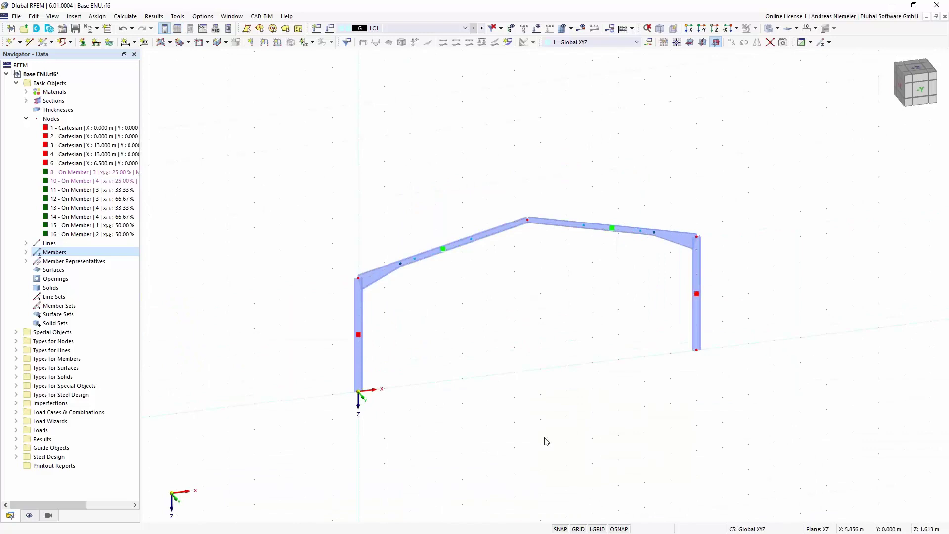
left_click(579, 529)
Set up copying the entire frame in 3 steps with a displacement vector of X 0 m and Y -5 m
left_click_drag(276, 137, 728, 402)
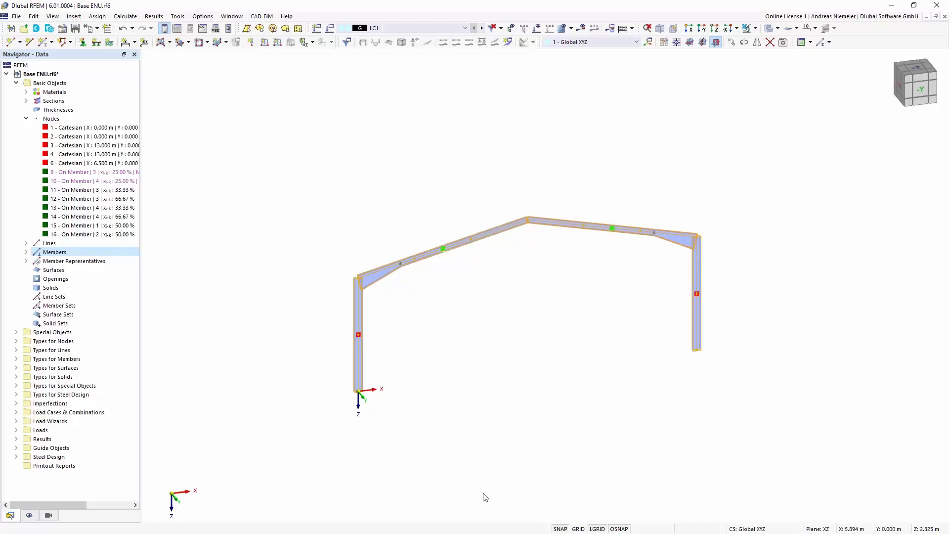
left_click(732, 42)
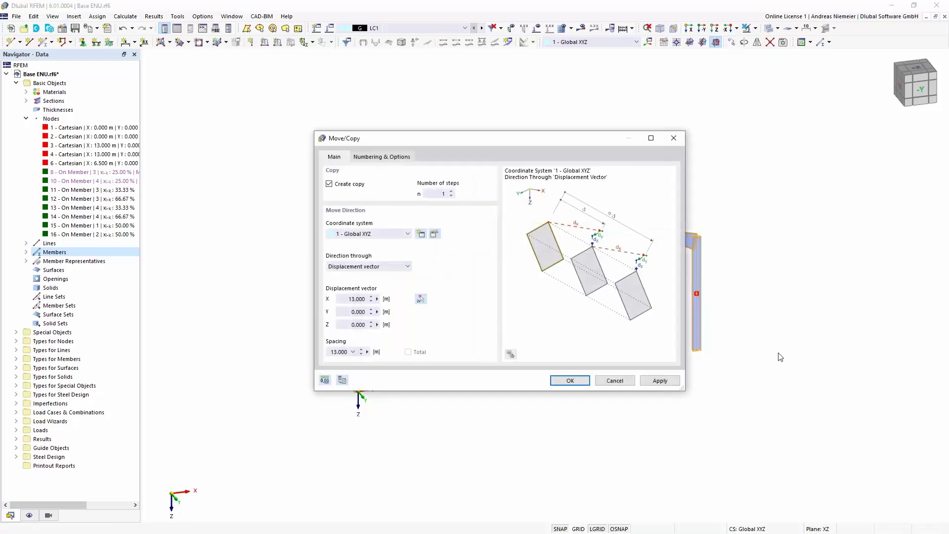
double_click(438, 193)
double_click(342, 299)
type("0")
double_click(343, 310)
type("-5")
Link the copy steps' nodes with members and set the new template member's type to Truss
left_click(372, 157)
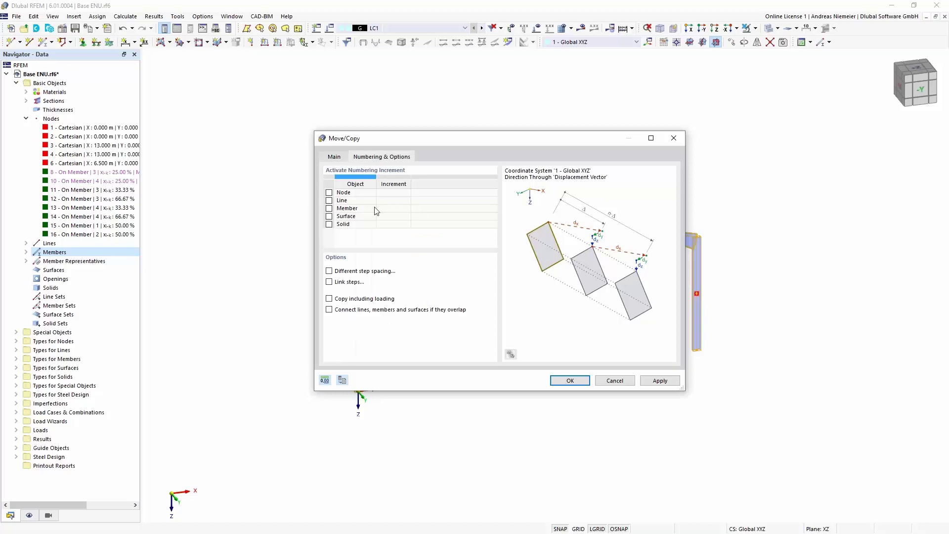
left_click(329, 282)
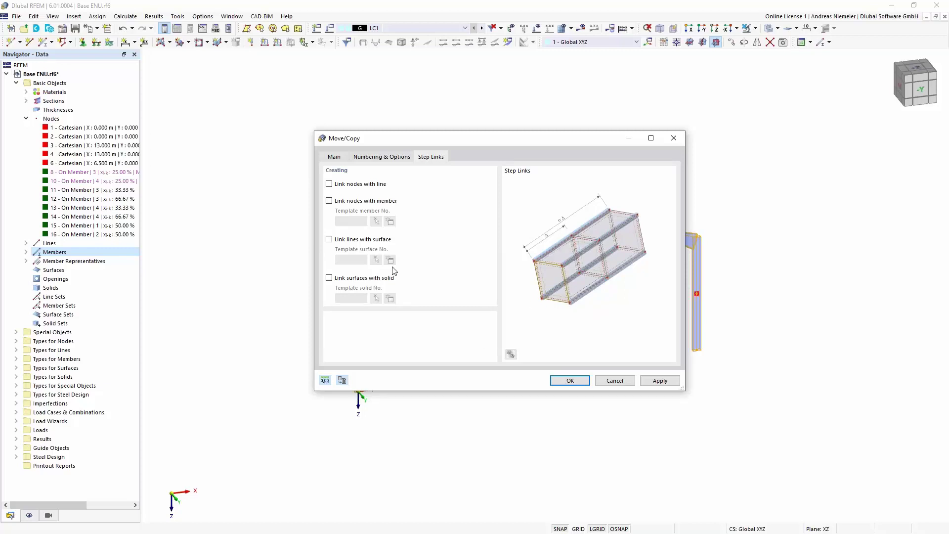
left_click(330, 201)
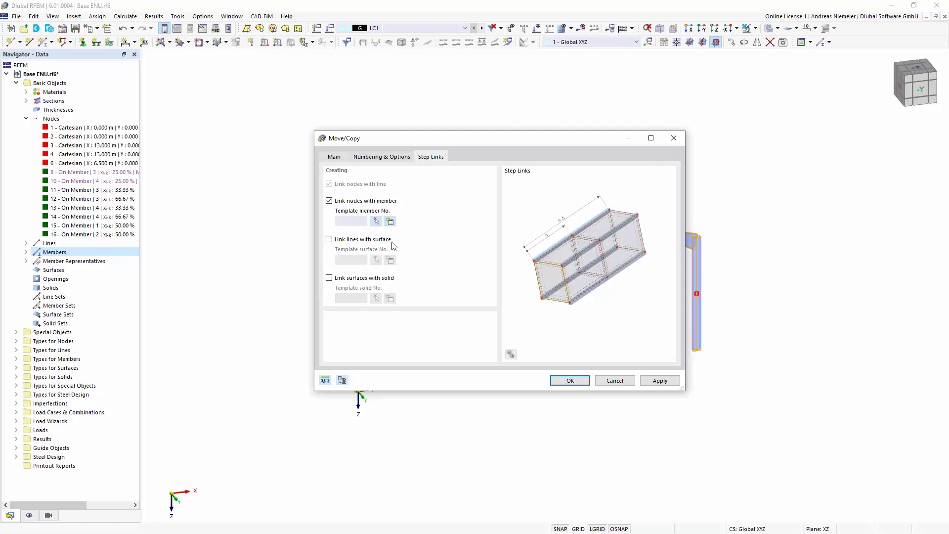
left_click(391, 222)
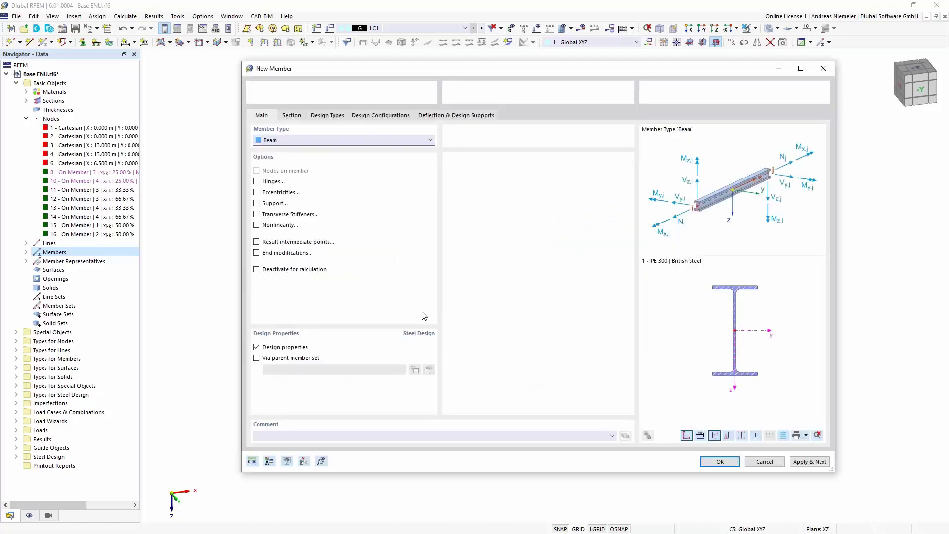
left_click(329, 141)
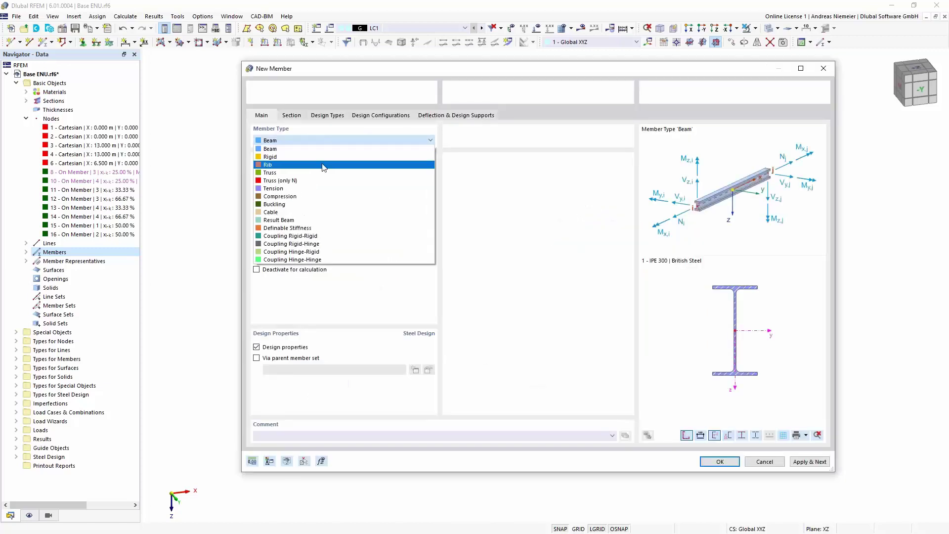
key("Escape")
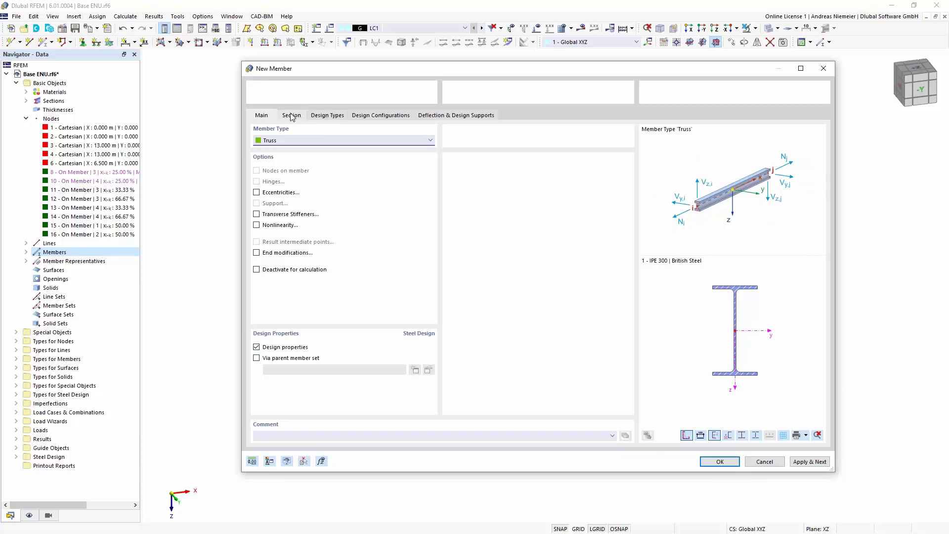
Give the template truss member a new CHC 168.3x8.0 section (EN 10219-2:1997) in S355 and create the linked frame copies
left_click(292, 115)
left_click(405, 351)
left_click(399, 385)
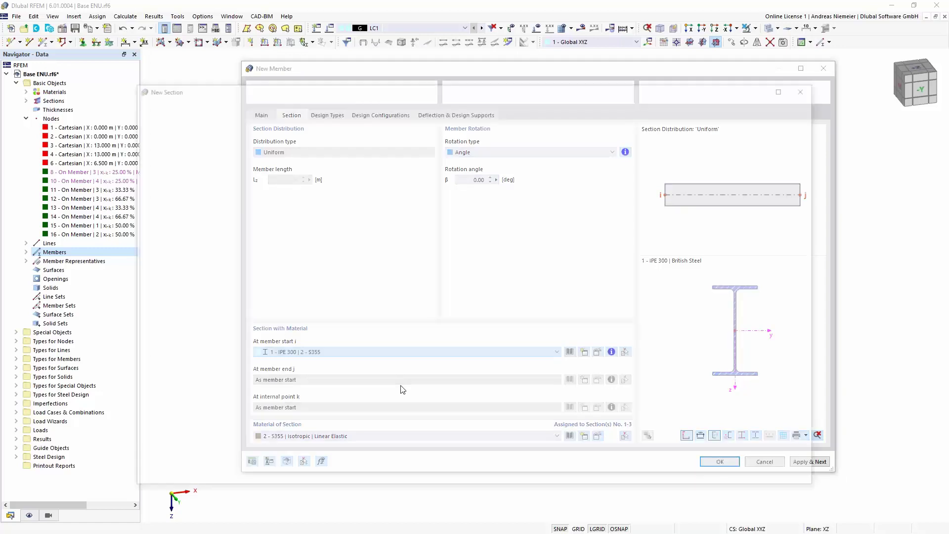
left_click(544, 114)
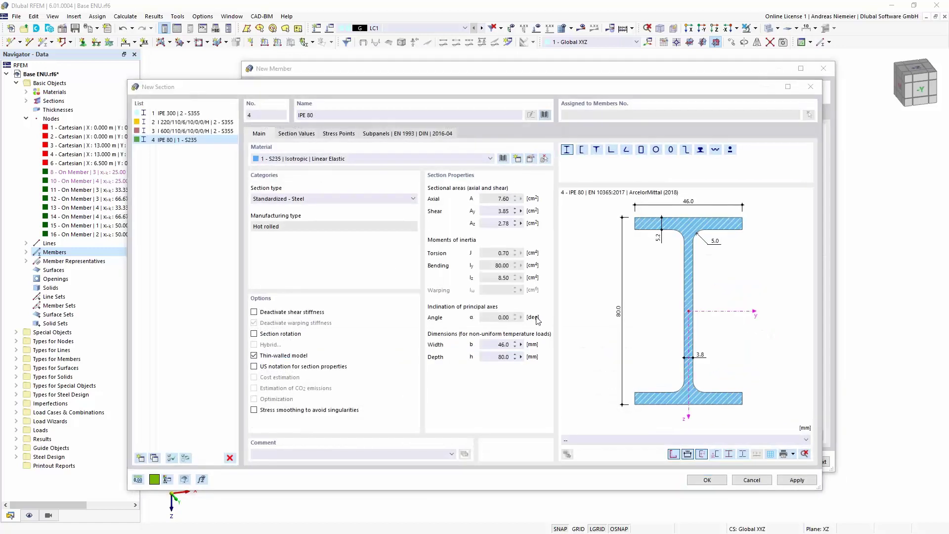
left_click(311, 204)
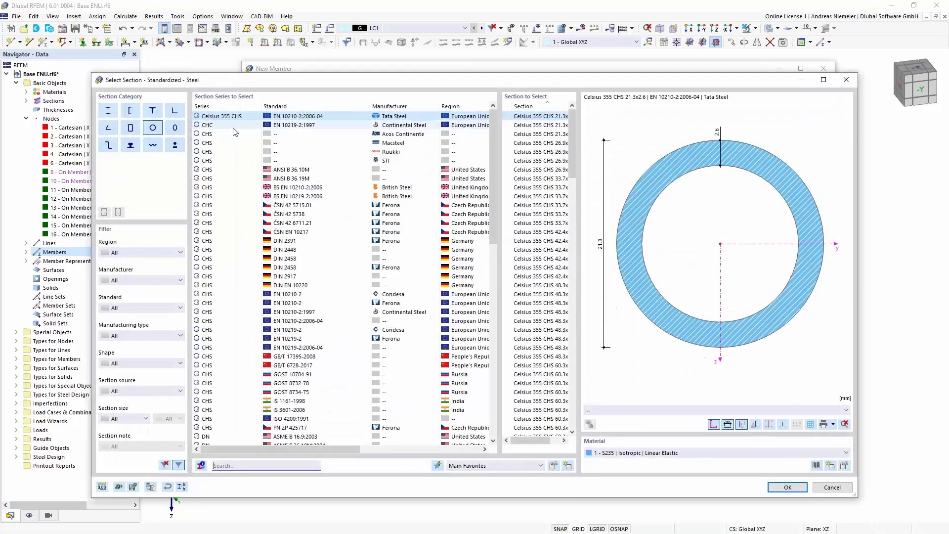
left_click(368, 125)
scroll(539, 346, "down", 5)
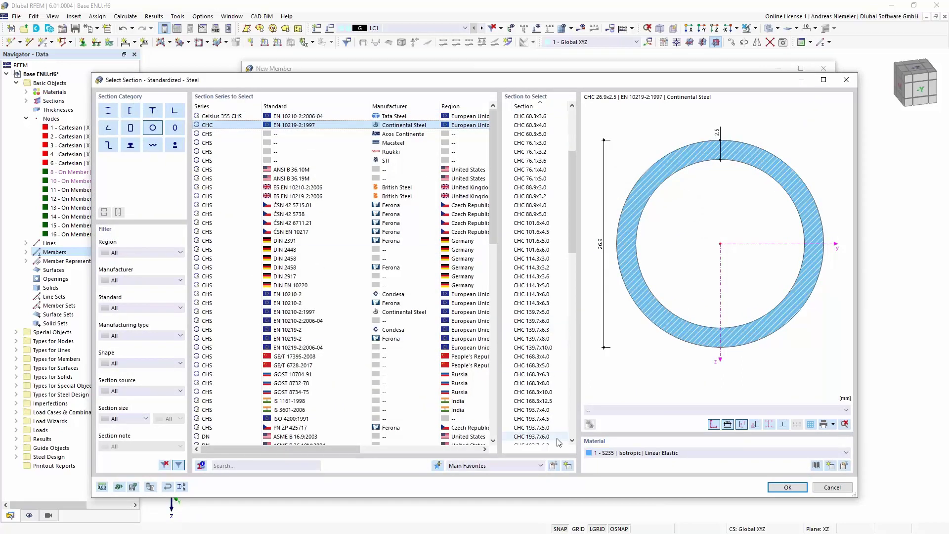
left_click(533, 383)
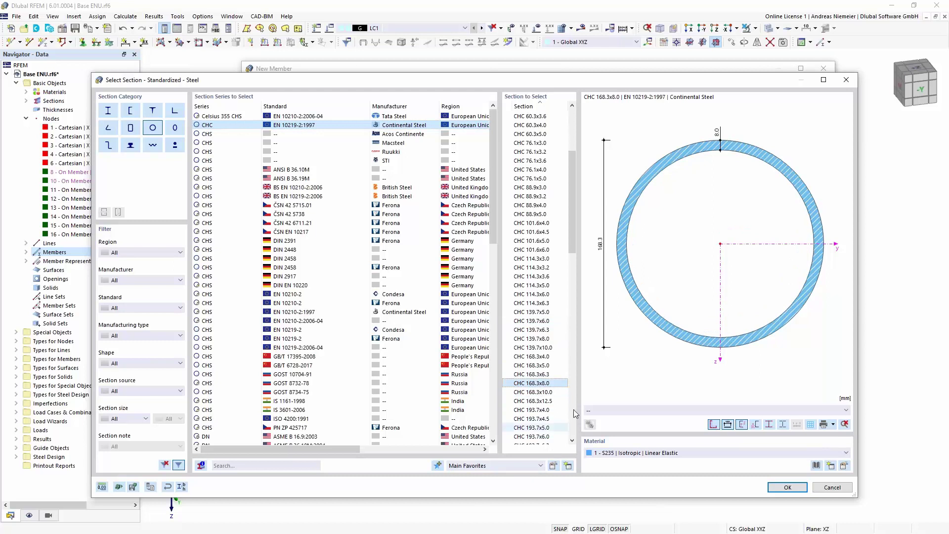
left_click(740, 454)
left_click(623, 473)
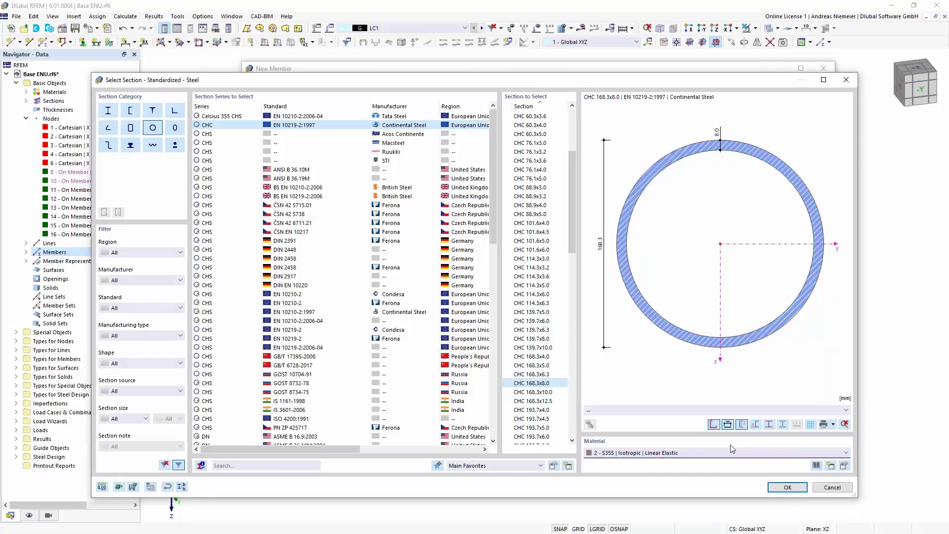
left_click(788, 487)
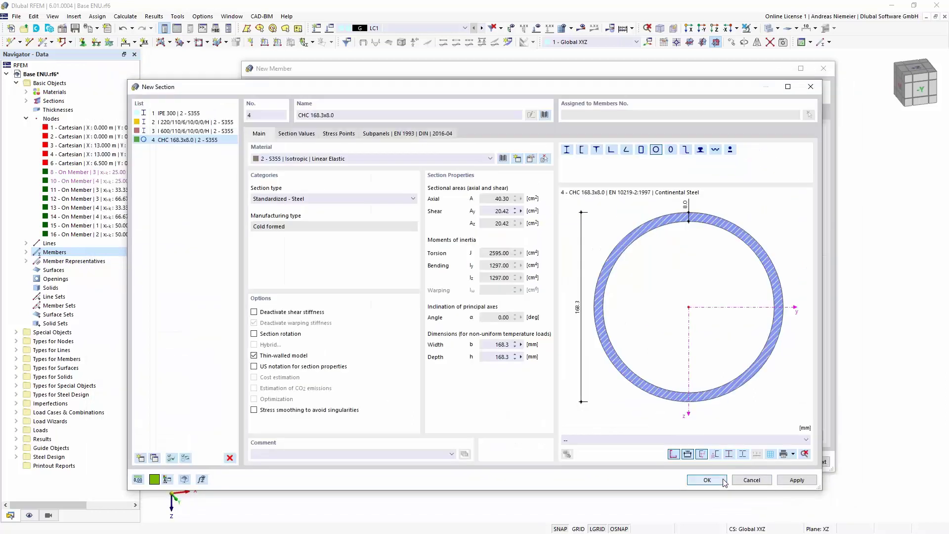
left_click(725, 482)
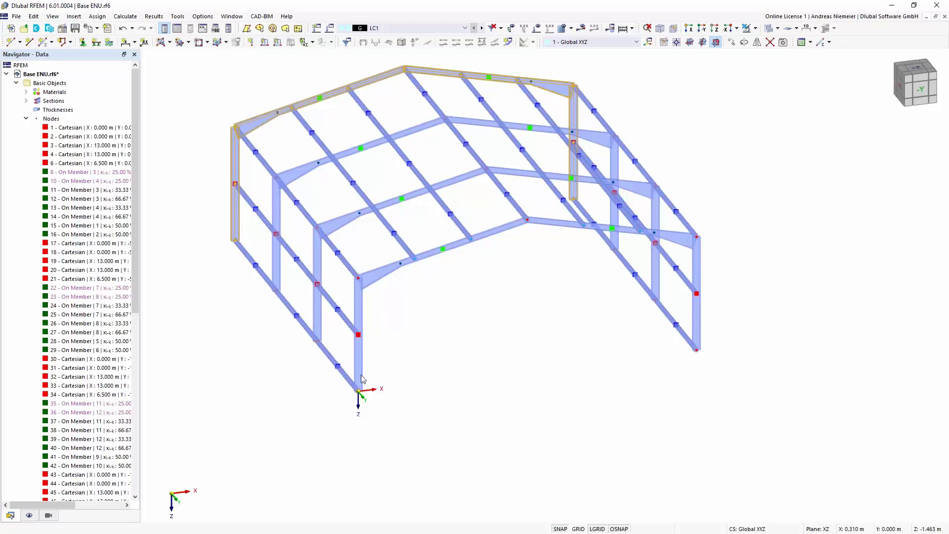
Deselect the rear frame and set up a new member of type Tension
middle_click_drag(266, 402, 462, 283, "ctrl")
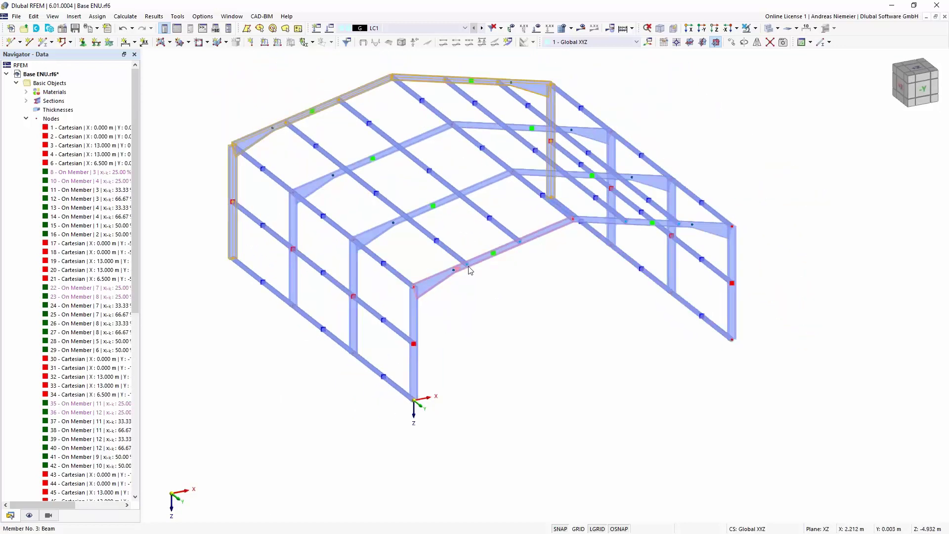
left_click(540, 372)
mouse_move(293, 450)
middle_mouse_down("ctrl")
mouse_move(333, 441)
mouse_move(300, 434)
middle_mouse_up("ctrl")
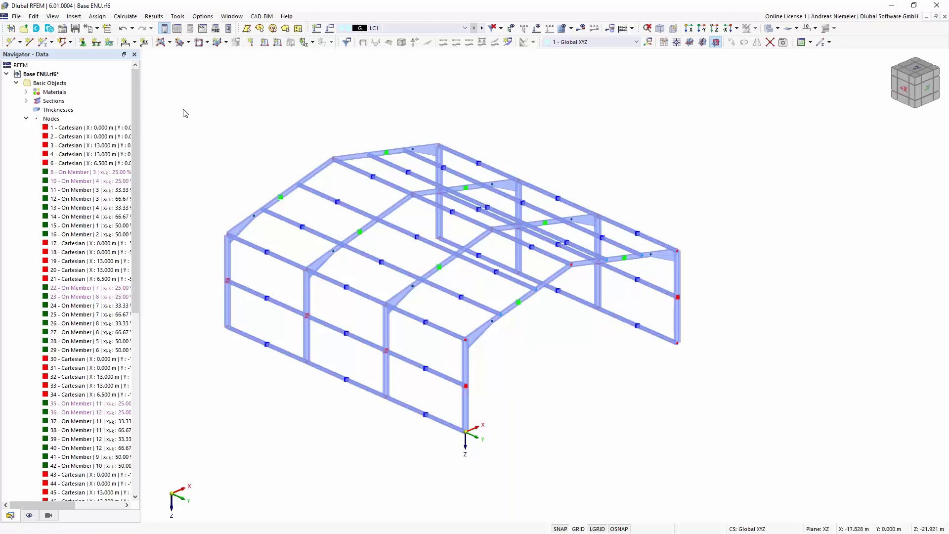
left_click(44, 45)
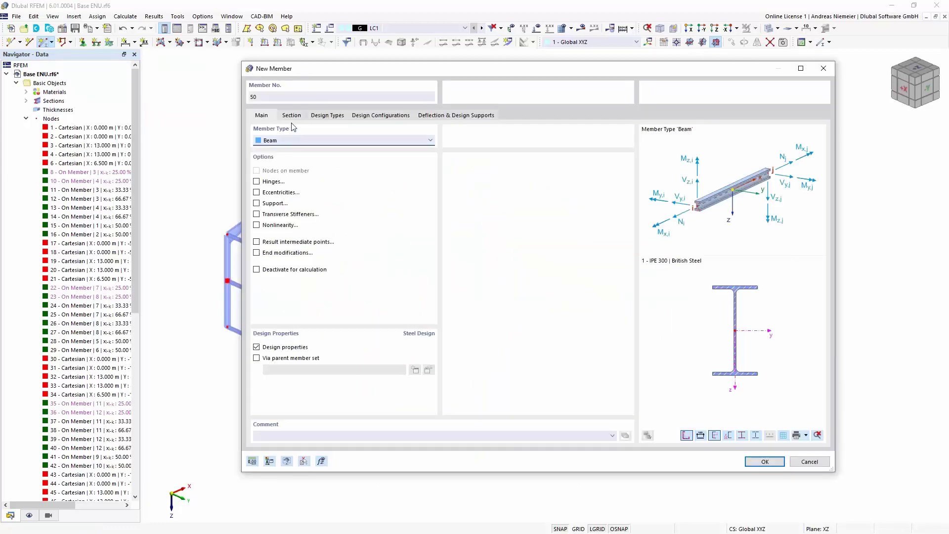
left_click(293, 142)
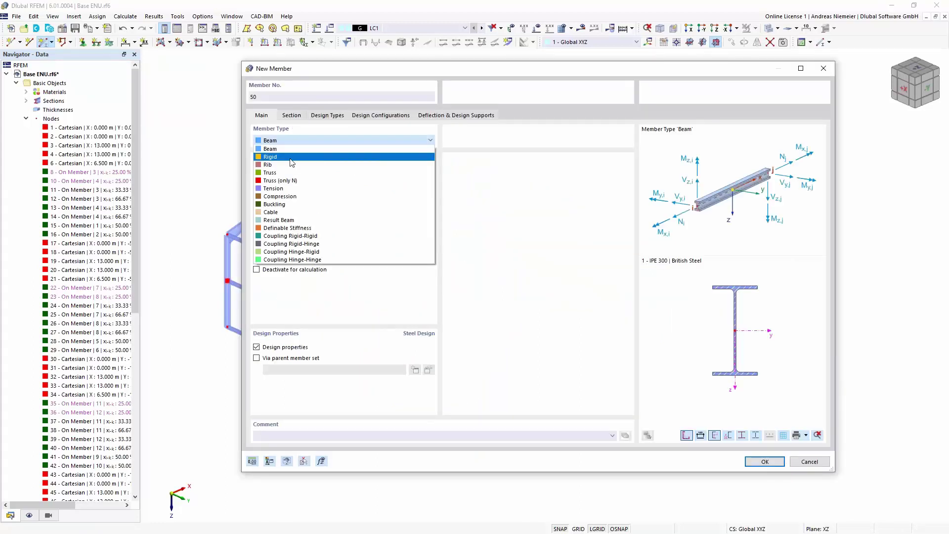
left_click(291, 190)
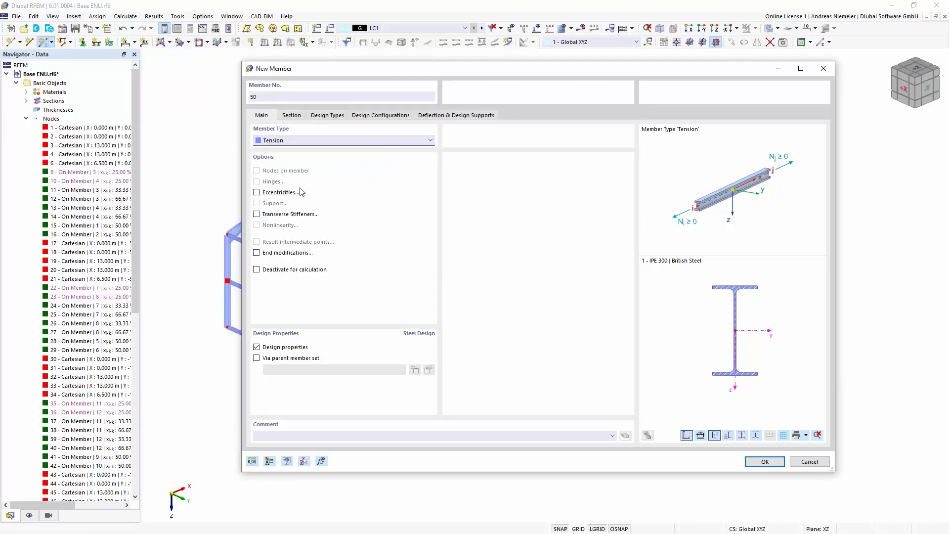
Give the new tension member a standardized solid round R 20 section in S235 and confirm its definition
left_click(292, 117)
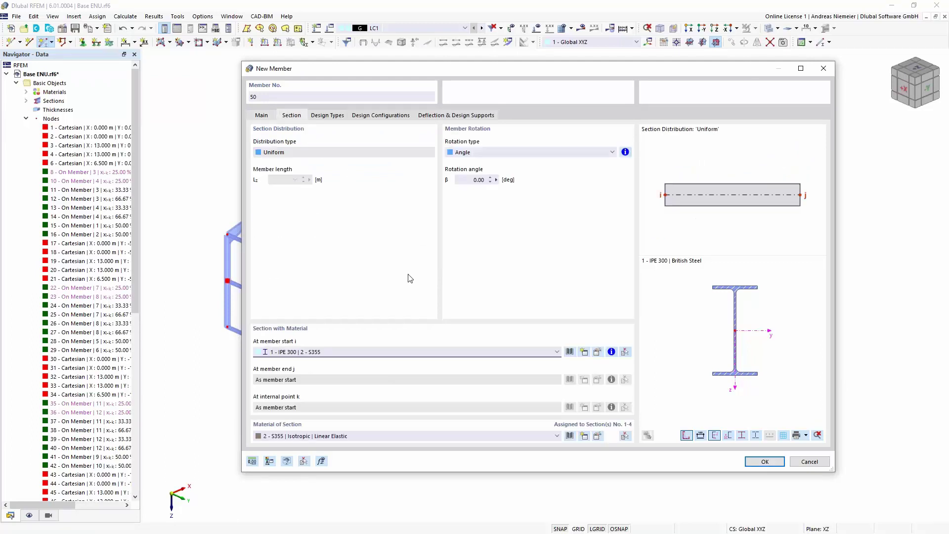
left_click(570, 351)
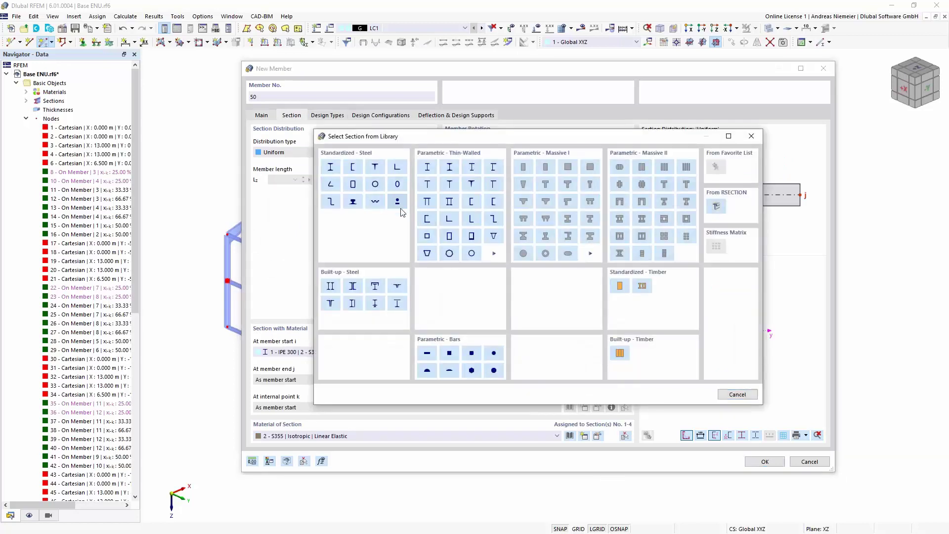
left_click(463, 352)
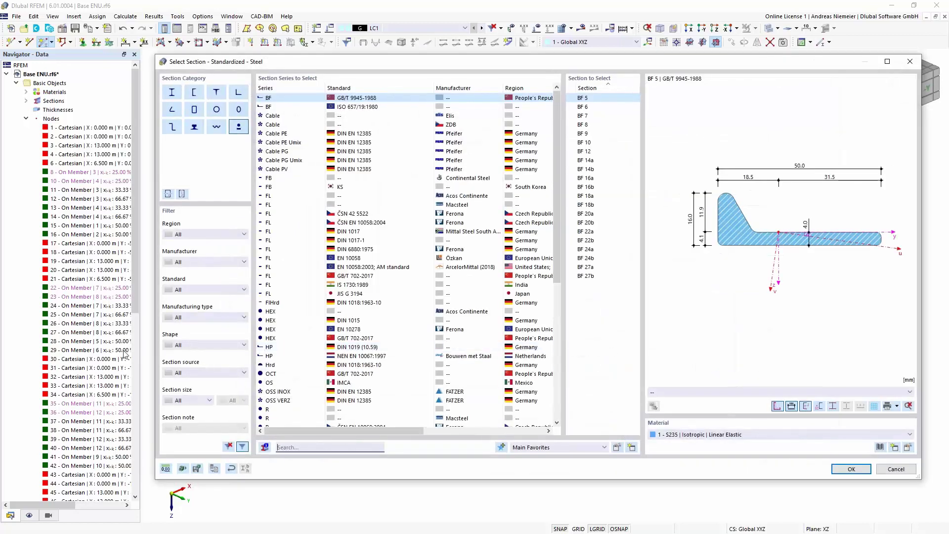
left_click(277, 408)
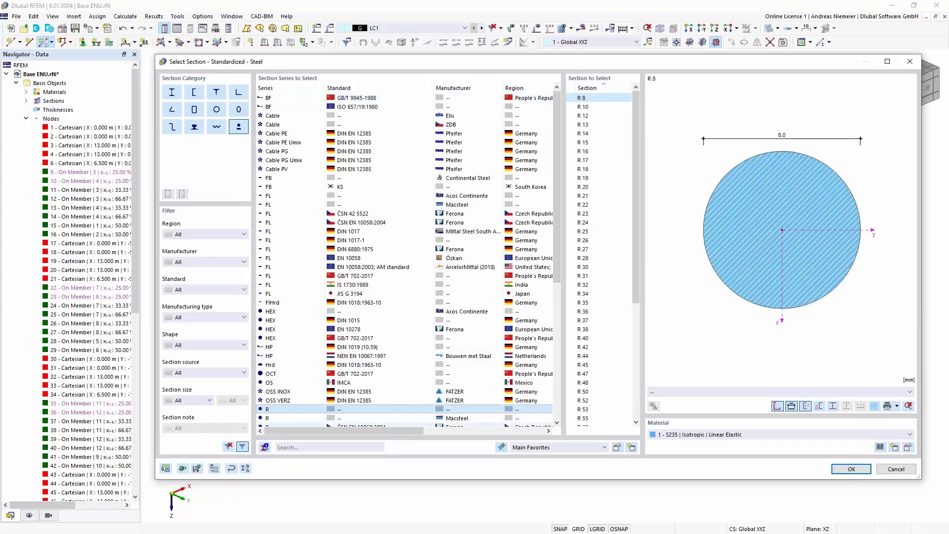
left_click(595, 187)
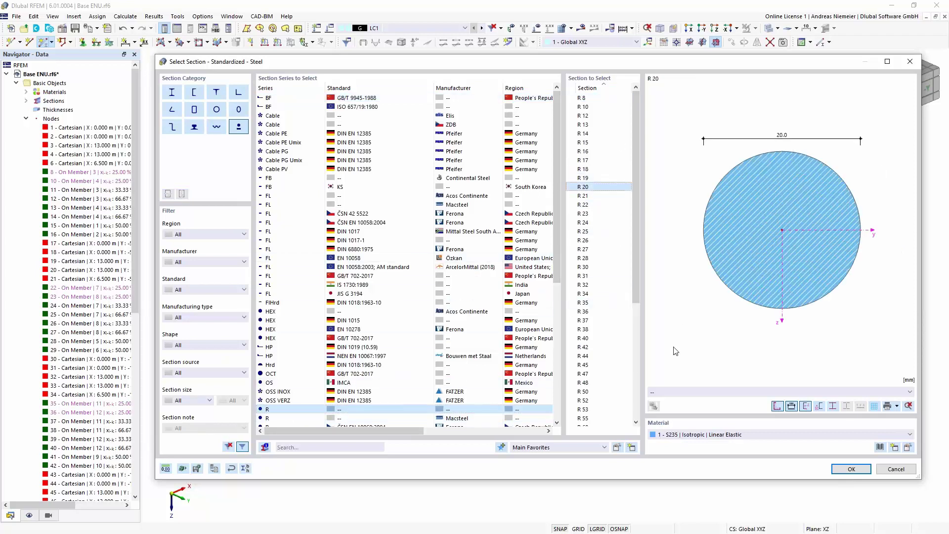
left_click(851, 468)
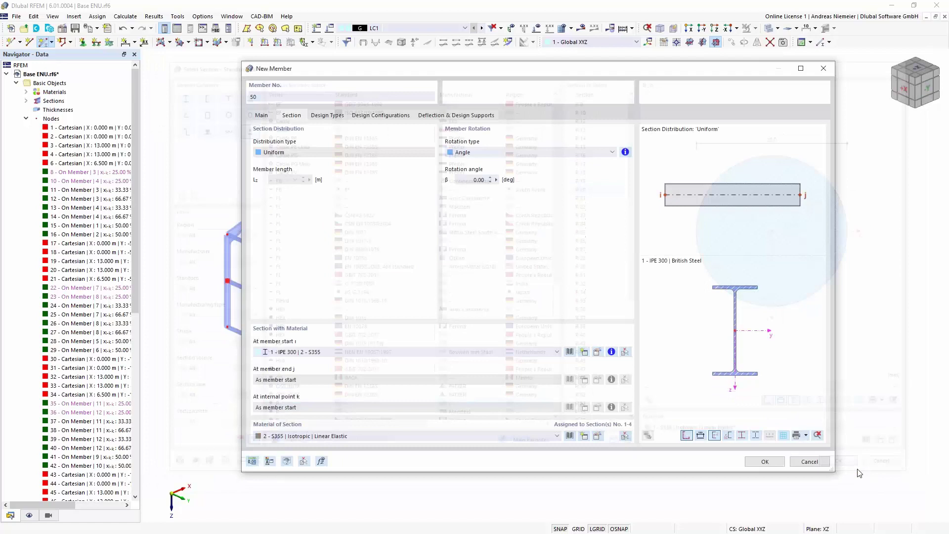
left_click(765, 462)
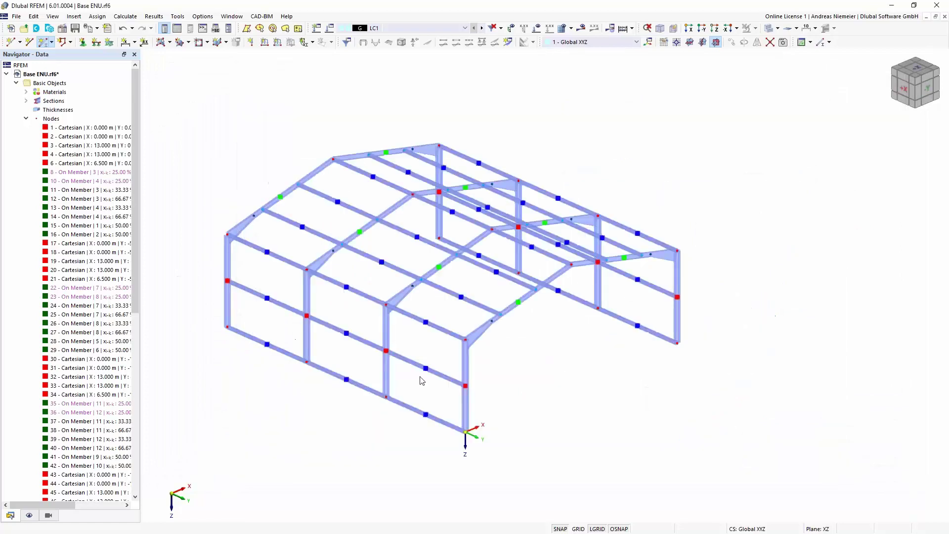
Draw two crossing tension members in the lower side-wall field between the frames at Y -5 m and Y -10 m, up to Z -2.25 m
left_click(306, 362)
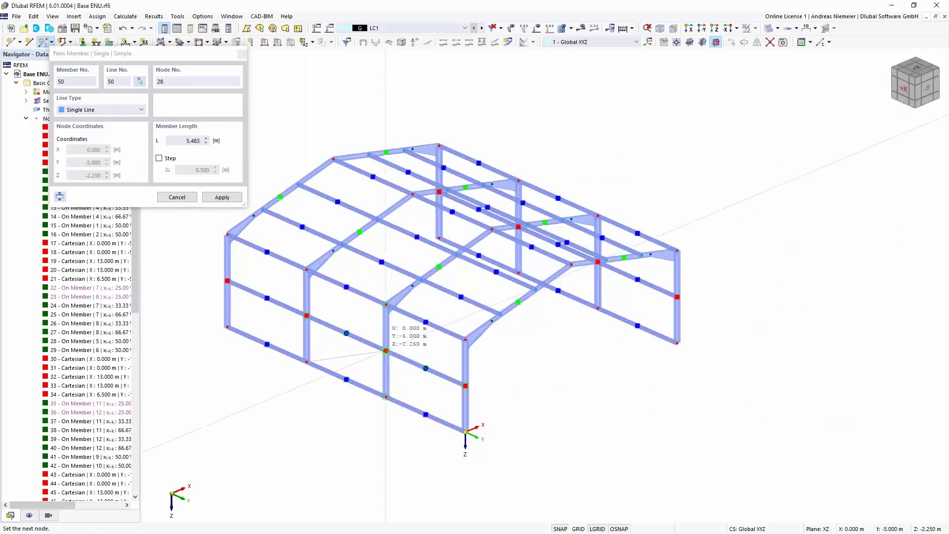
left_click(386, 351)
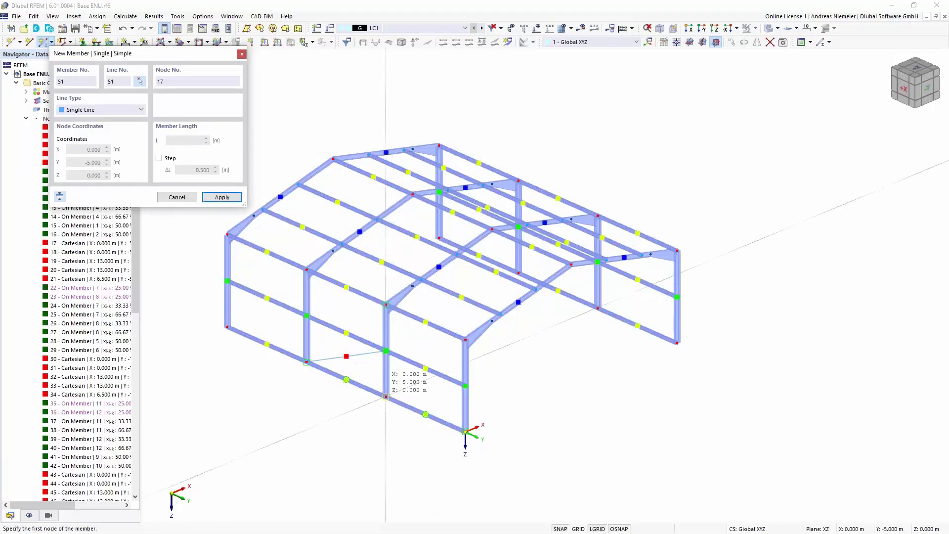
left_click(386, 396)
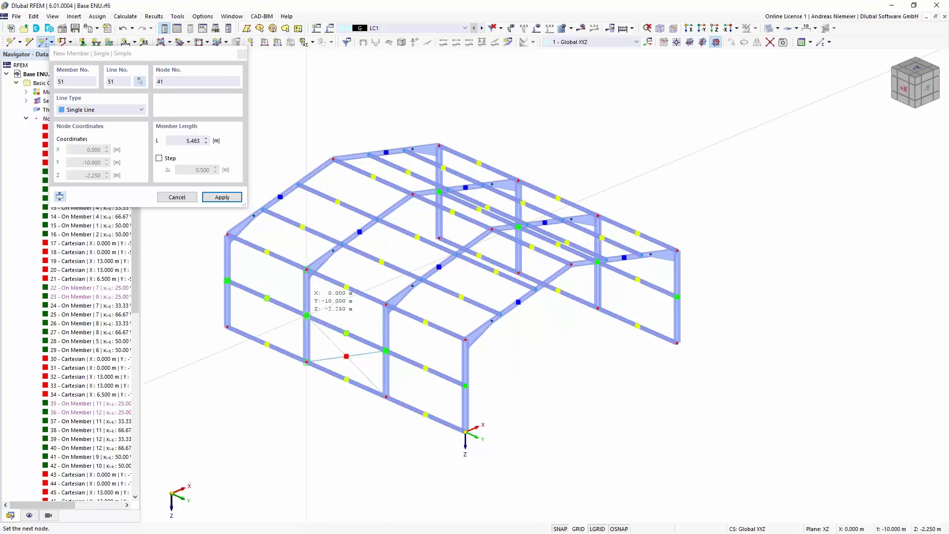
left_click(307, 315)
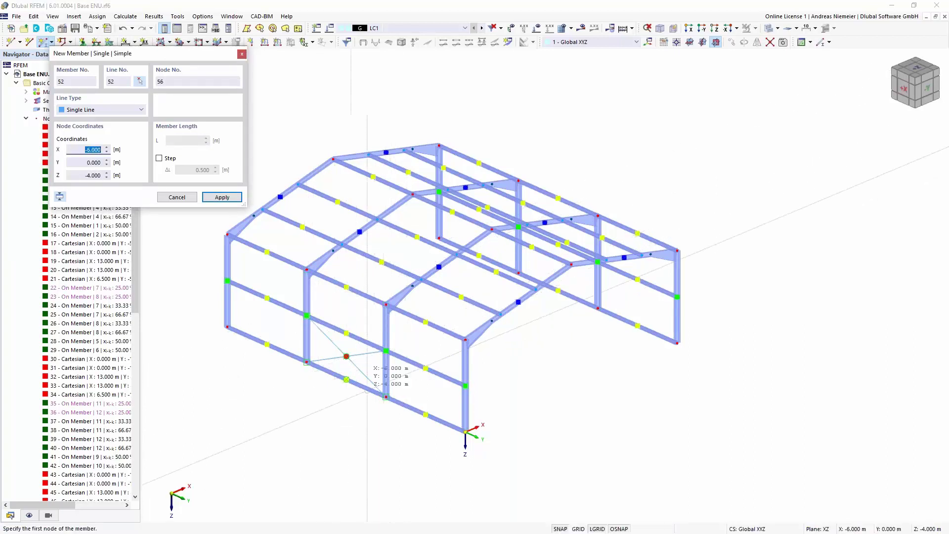
key("Escape")
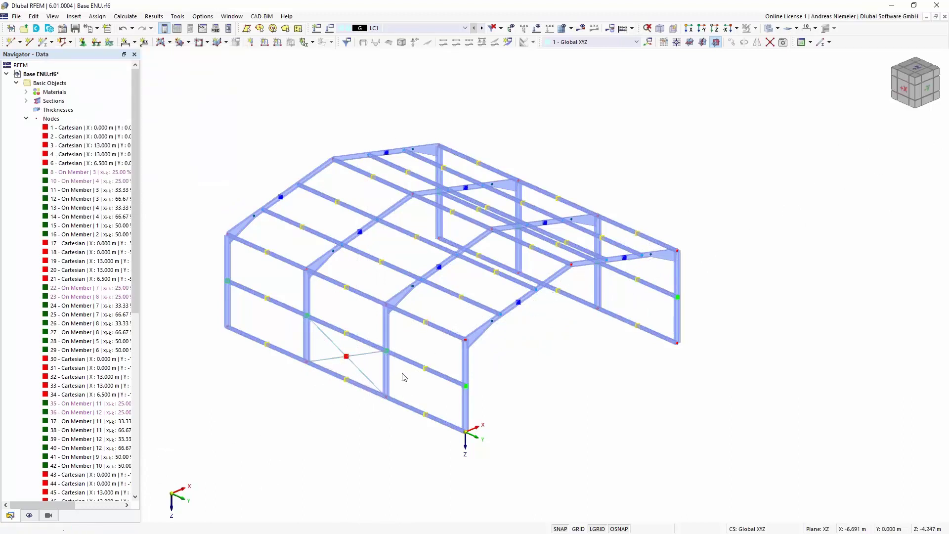
Define a new member by taking over the properties of the existing R 20 wall diagonal
left_click(43, 42)
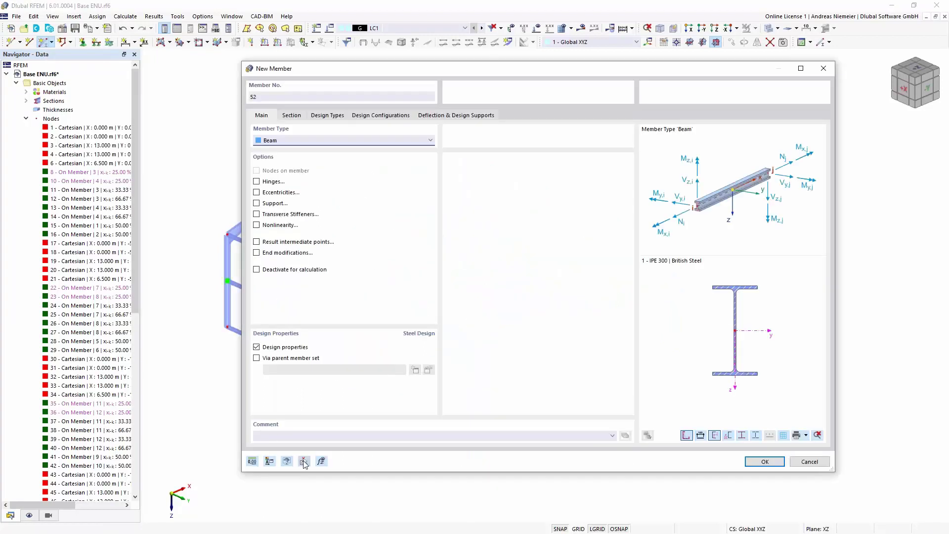
left_click(304, 462)
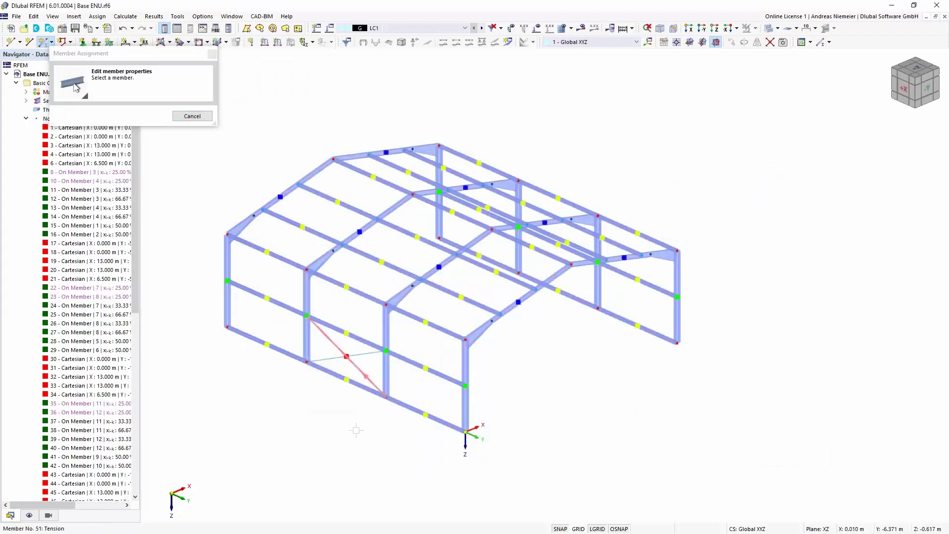
left_click(346, 355)
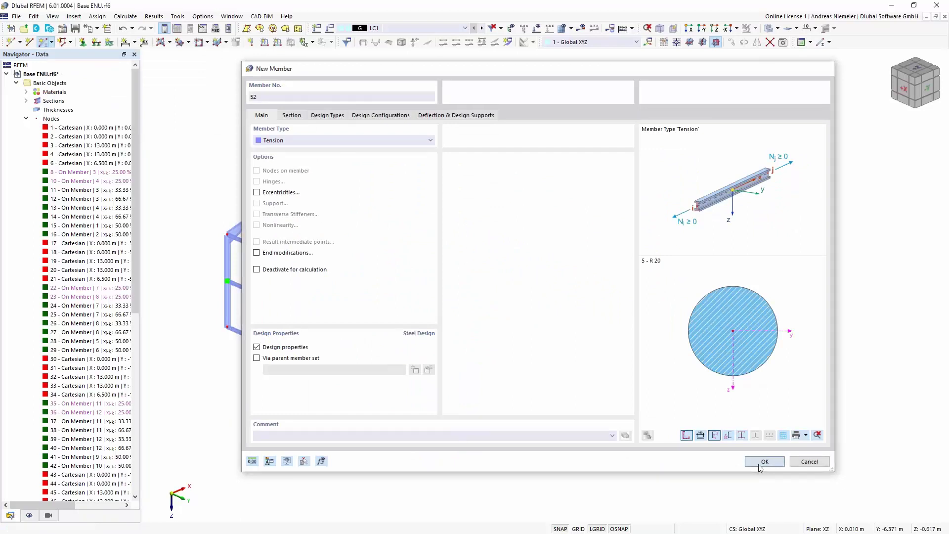
left_click(758, 465)
Draw two crossing tension members in the roof field beside the eave, from the eave nodes to the purlin nodes at X 2.167 m
left_click(306, 269)
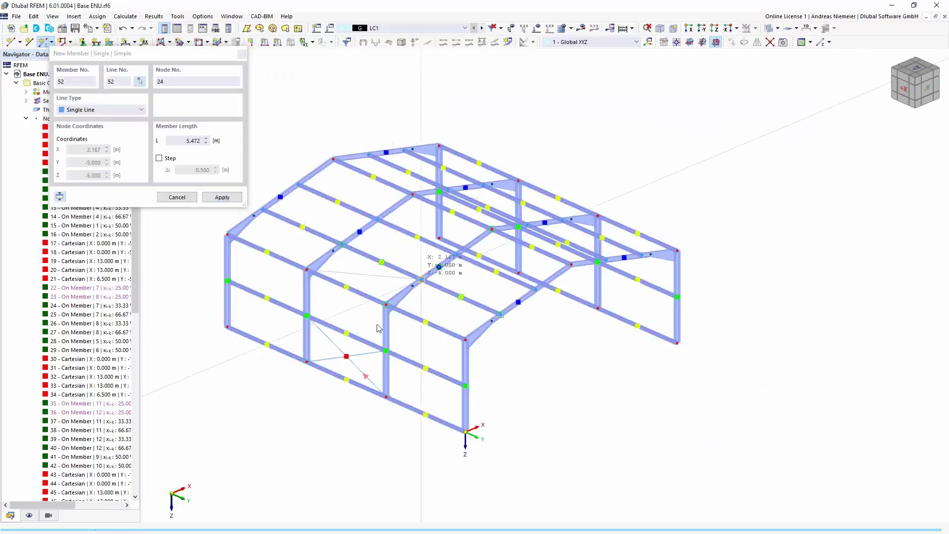
left_click(440, 267)
left_click(386, 304)
left_click(342, 244)
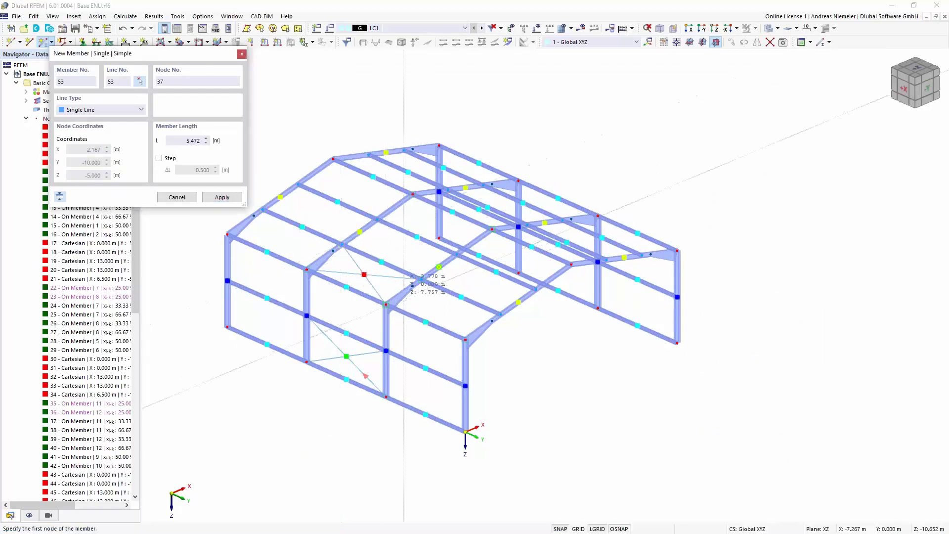
key("Escape")
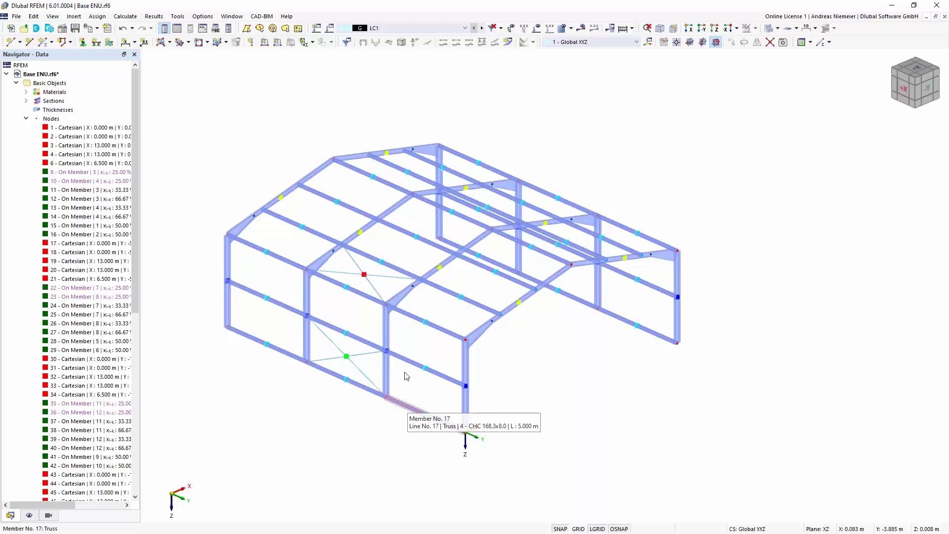
Examine the member representatives by highlighting the column group and the rafter group in the model
left_click(26, 118)
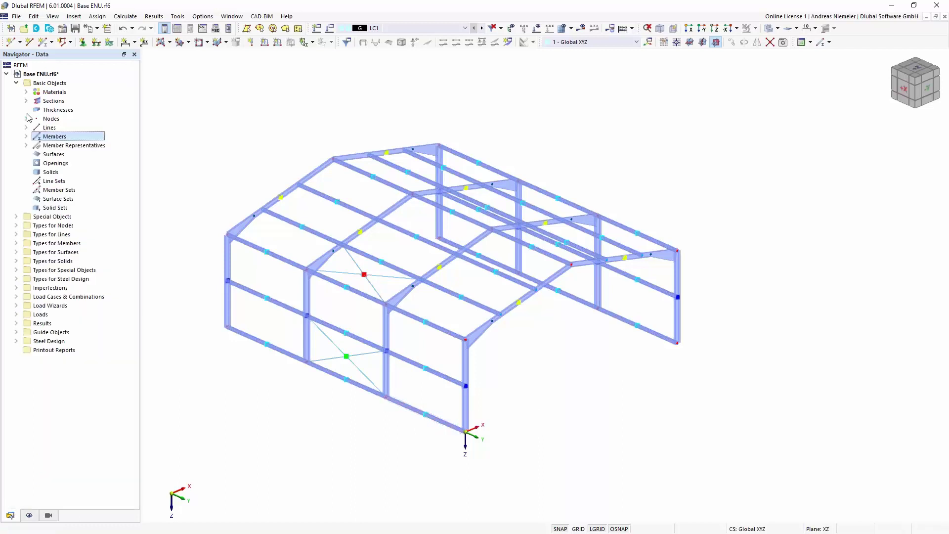
left_click(26, 145)
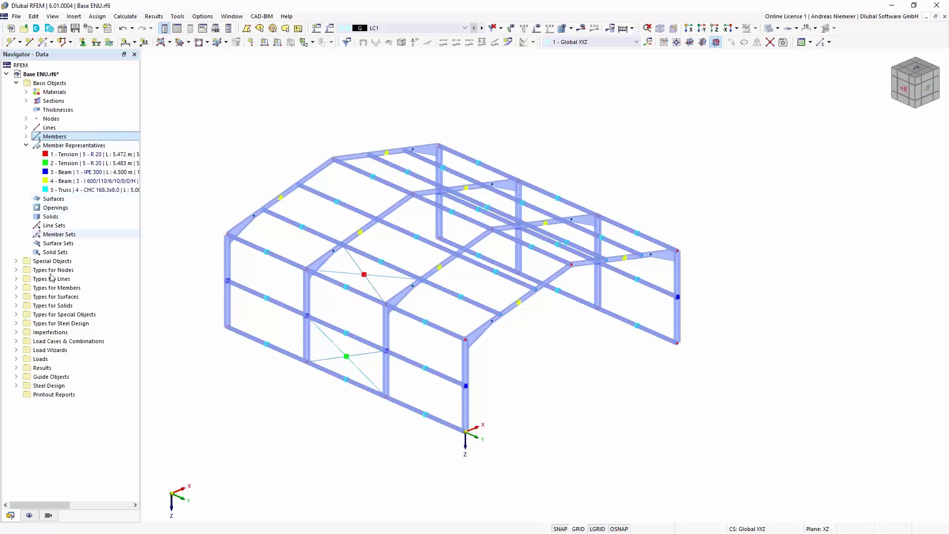
left_click(471, 394)
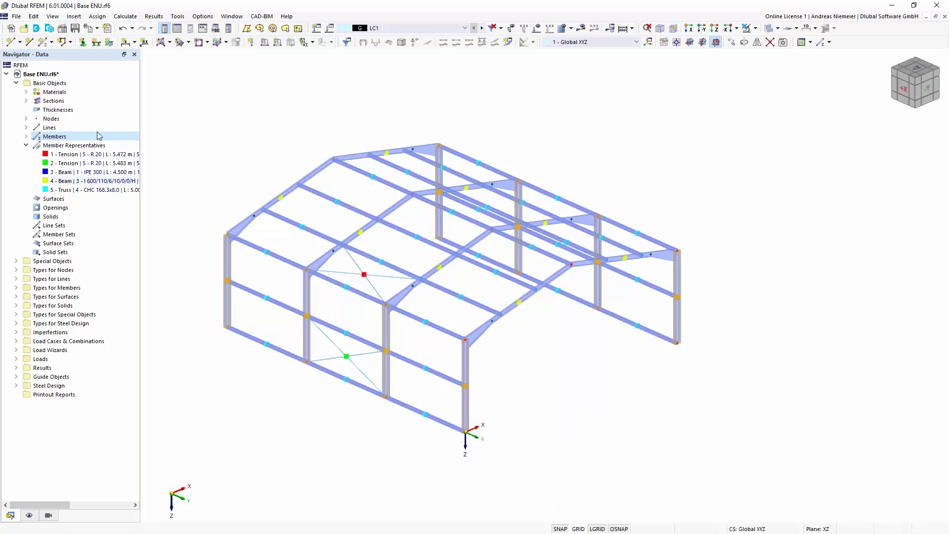
left_click(508, 382)
left_click(522, 306)
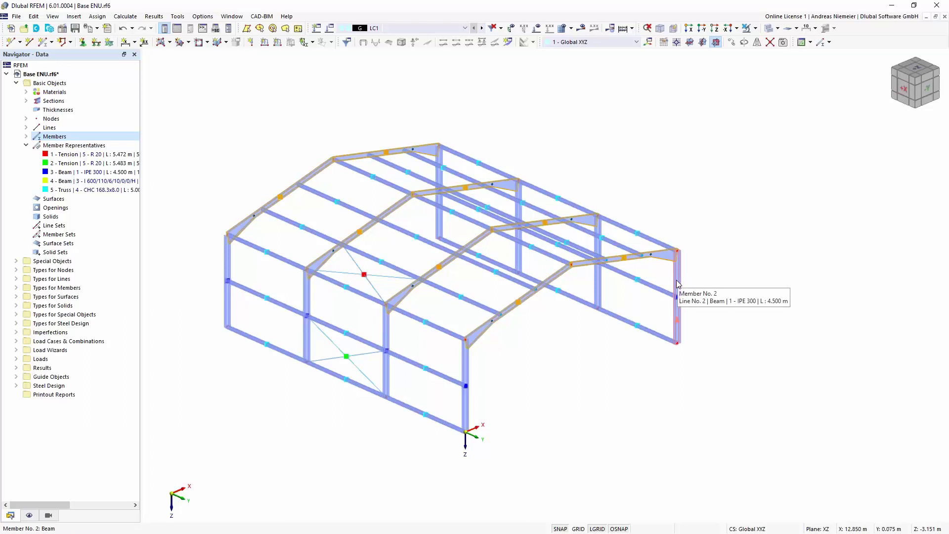
left_click(298, 415)
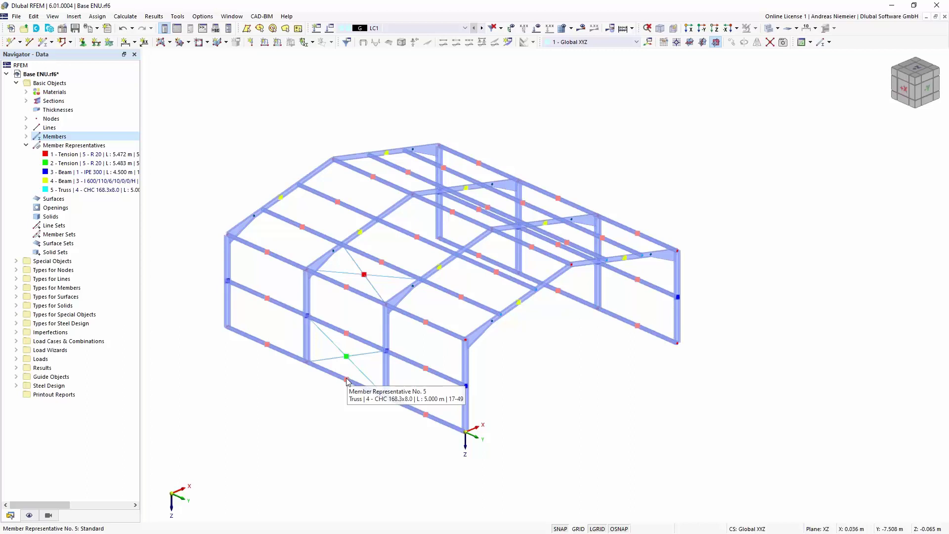
Copy the lower wall's crossing diagonals 2.25 m upward into the upper field of the same bay
scroll(362, 398, "up", 2)
left_click(347, 331)
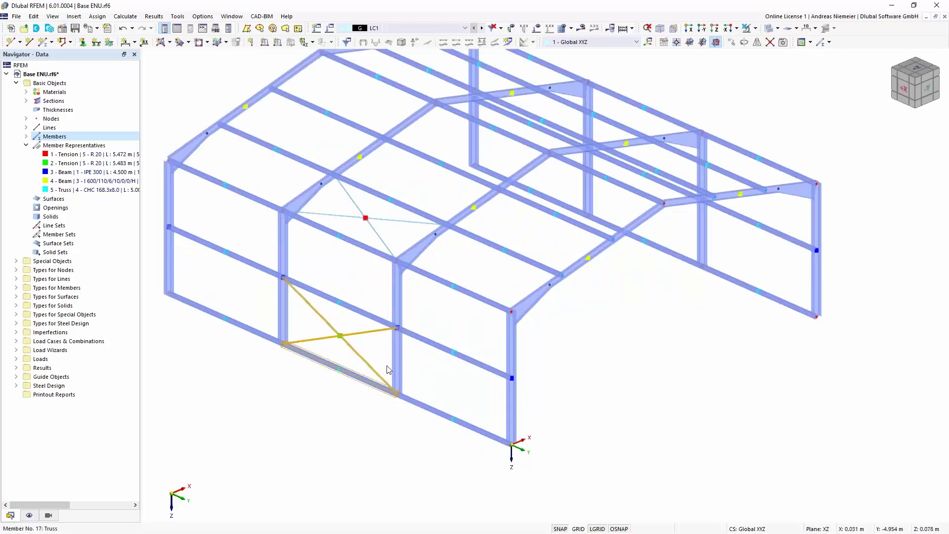
left_click(356, 379)
left_click(366, 363)
left_click(367, 333, "ctrl")
left_click_drag(396, 394, 400, 334)
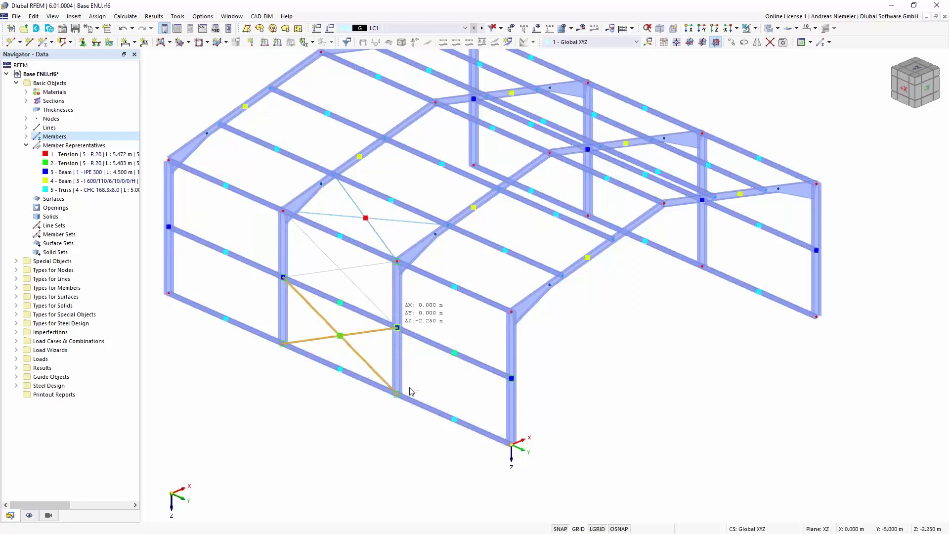
left_click(444, 376)
Copy the crossing roof diagonals into the next two fields of the same bay, up to the ridge
left_click(390, 252)
left_click(400, 224, "ctrl")
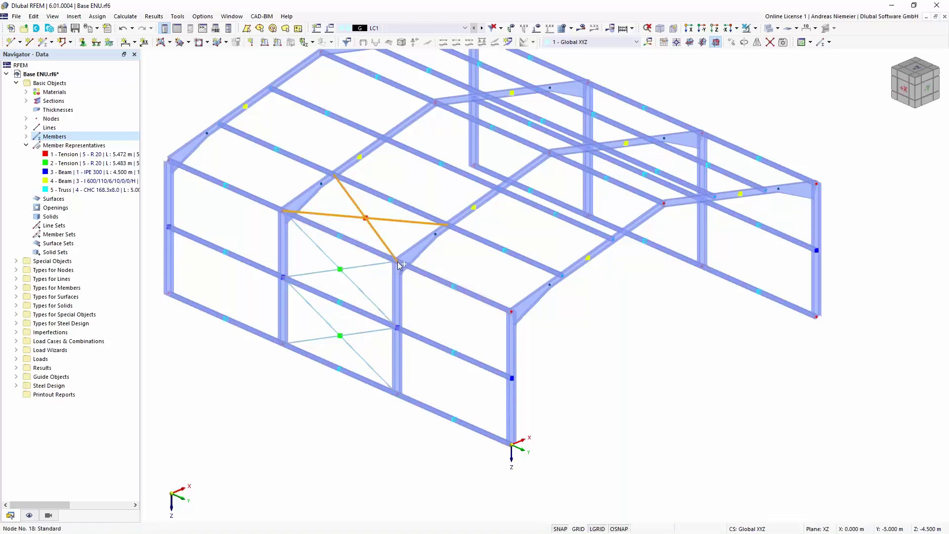
left_click_drag(401, 267, 499, 194, "ctrl")
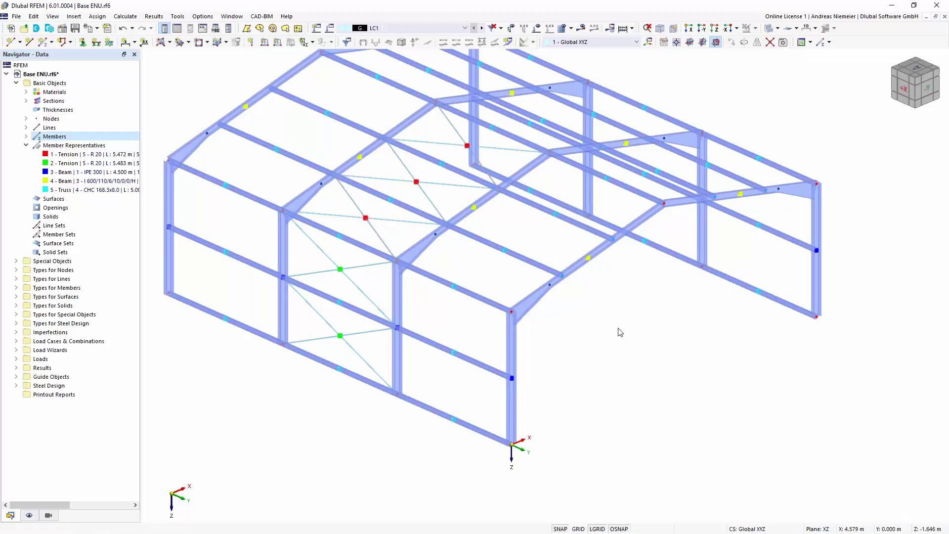
scroll(618, 333, "down", 1)
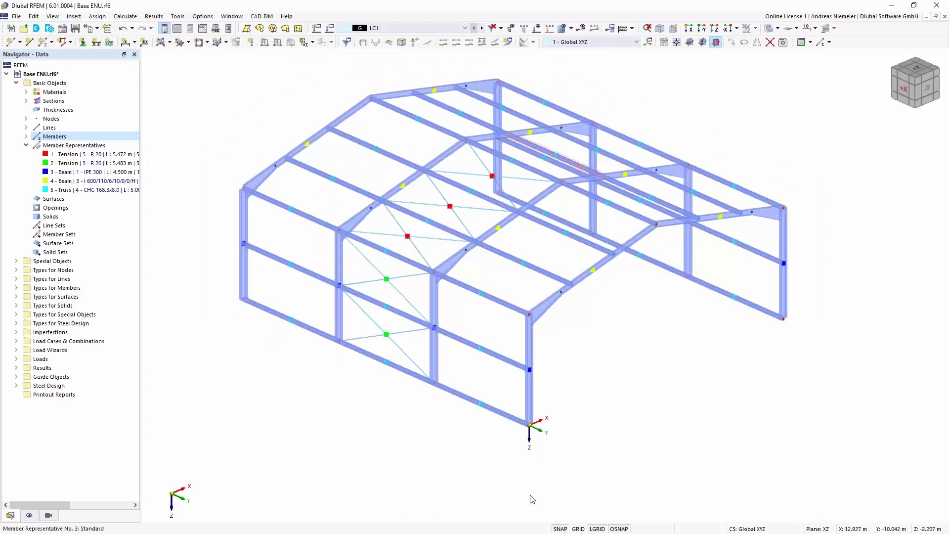
Select all R 20 members through the sections table and mirror a copy of them about the YZ plane through X 6.5 m
left_click(177, 28)
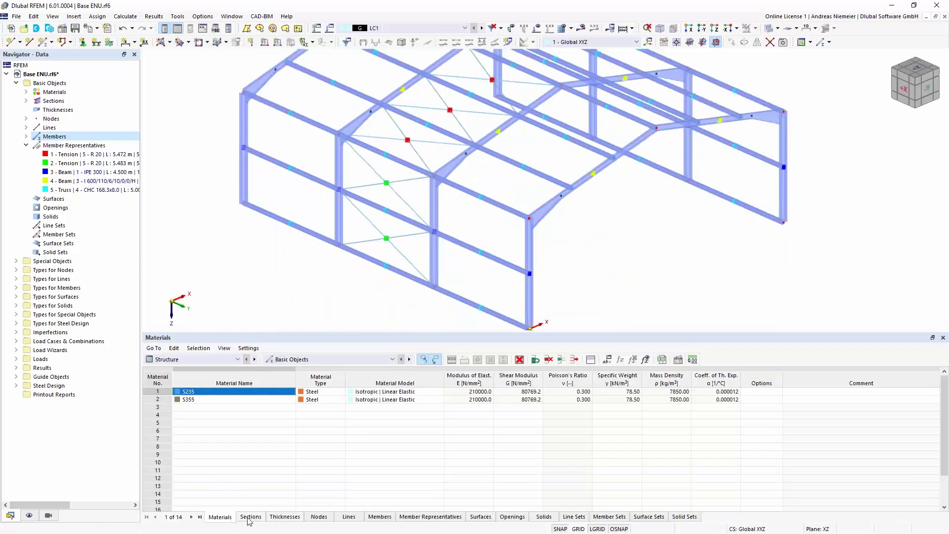
left_click(250, 516)
left_click(217, 423)
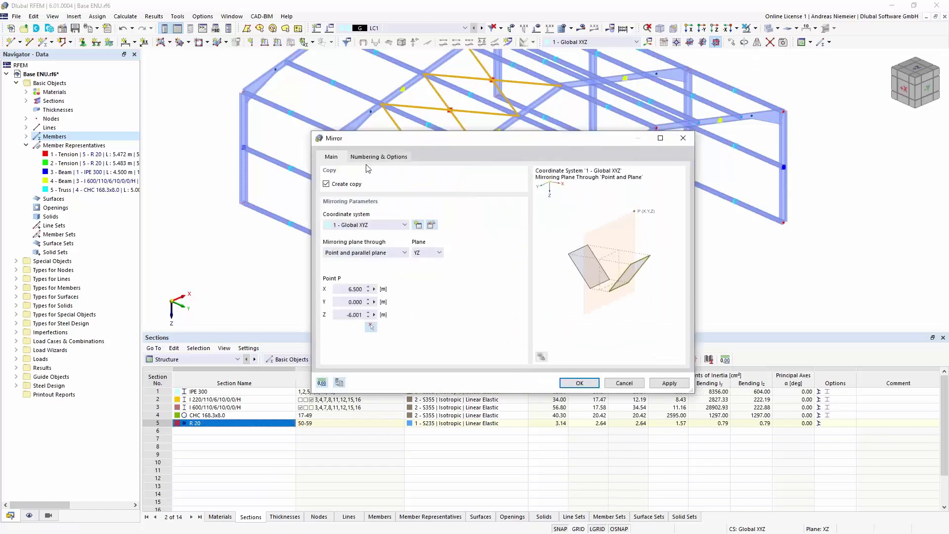
left_click(374, 157)
left_click(580, 384)
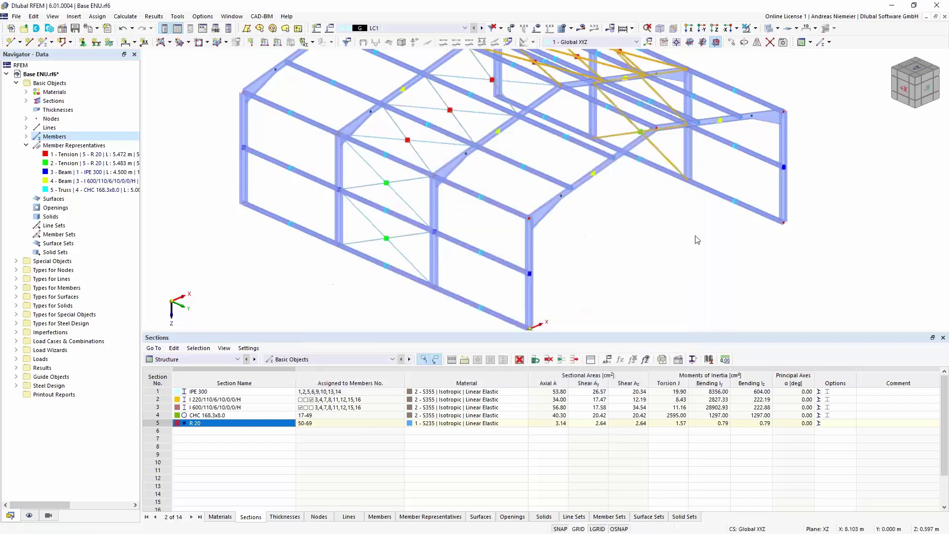
scroll(669, 246, "down", 2)
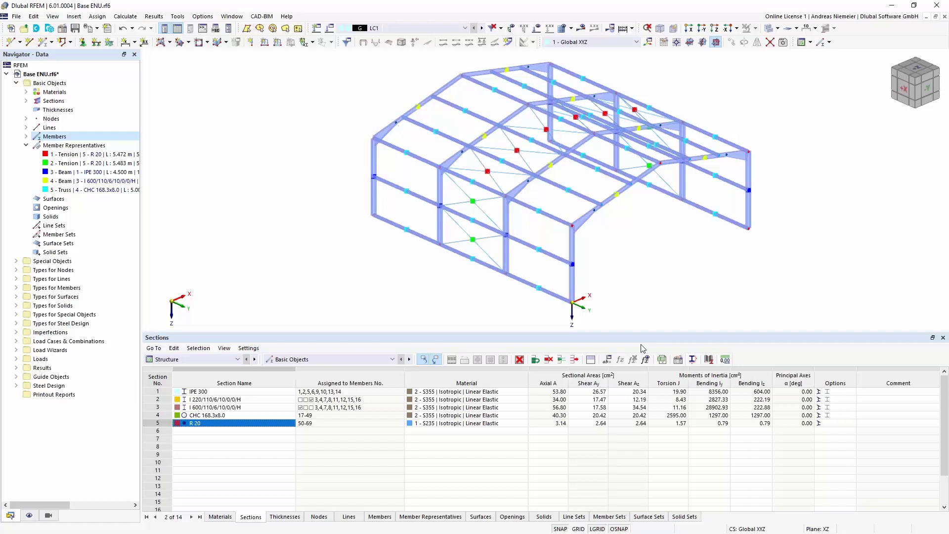
left_click(943, 338)
Define a single copy of the selected rafter node straight down to ground level, with displacement X 0, Y 0 and Z 5.5 m
middle_click_drag(646, 368, 564, 317)
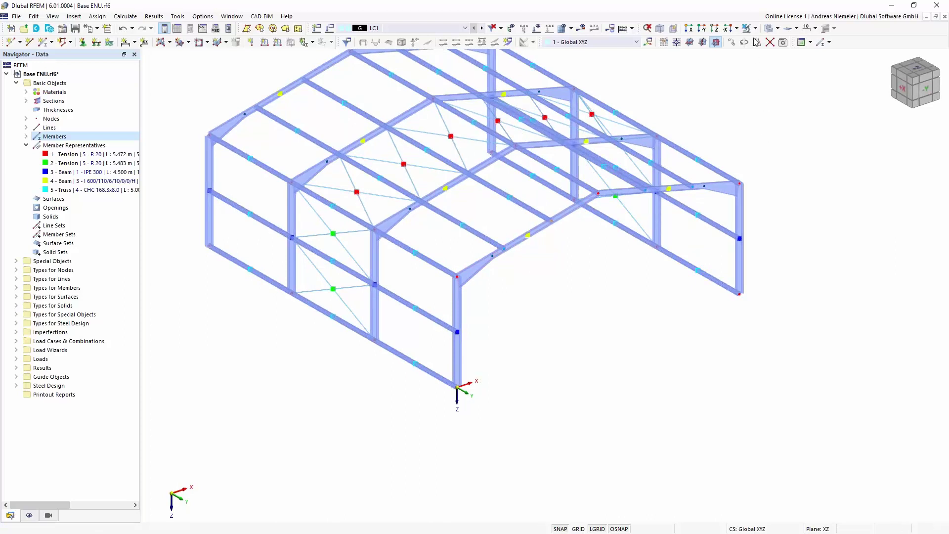
left_click(731, 43)
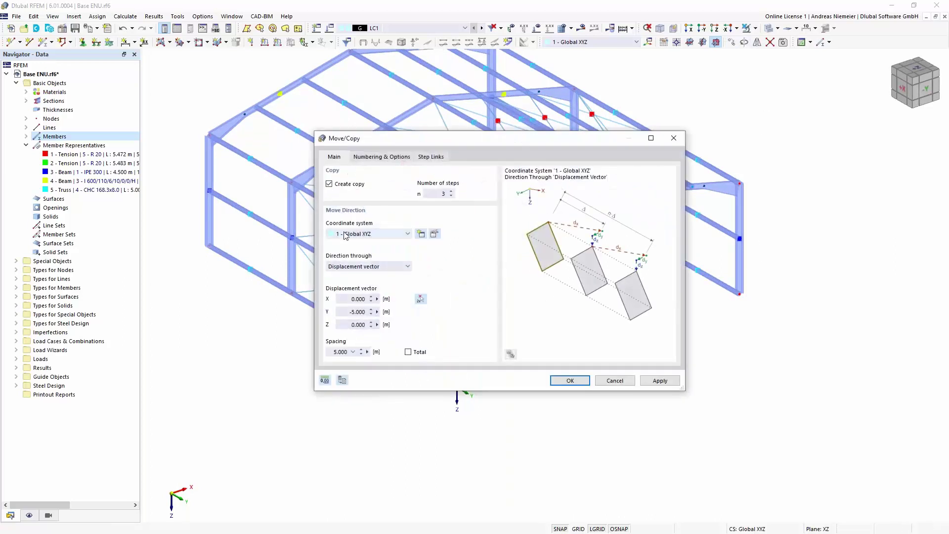
left_click(443, 194)
left_click(421, 299)
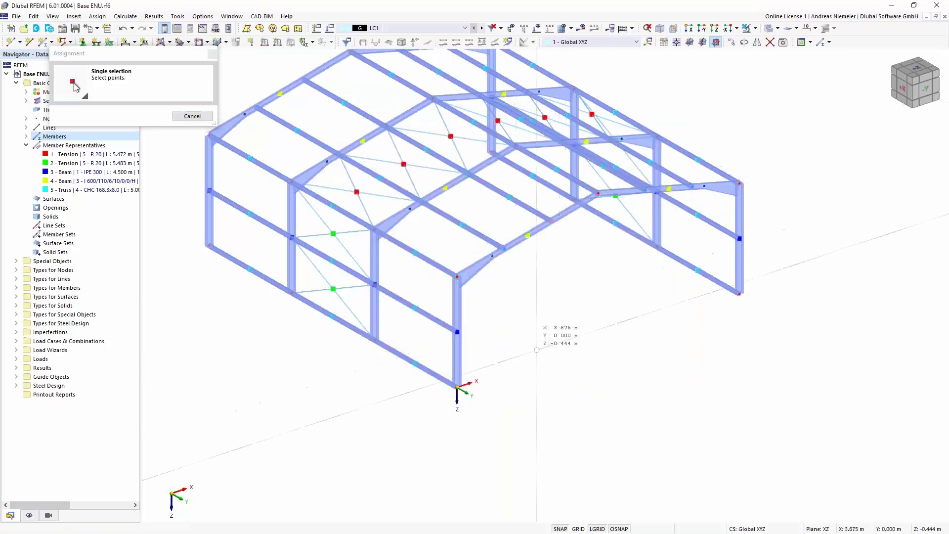
left_click(457, 387)
left_click_drag(312, 304, 359, 306)
type("0")
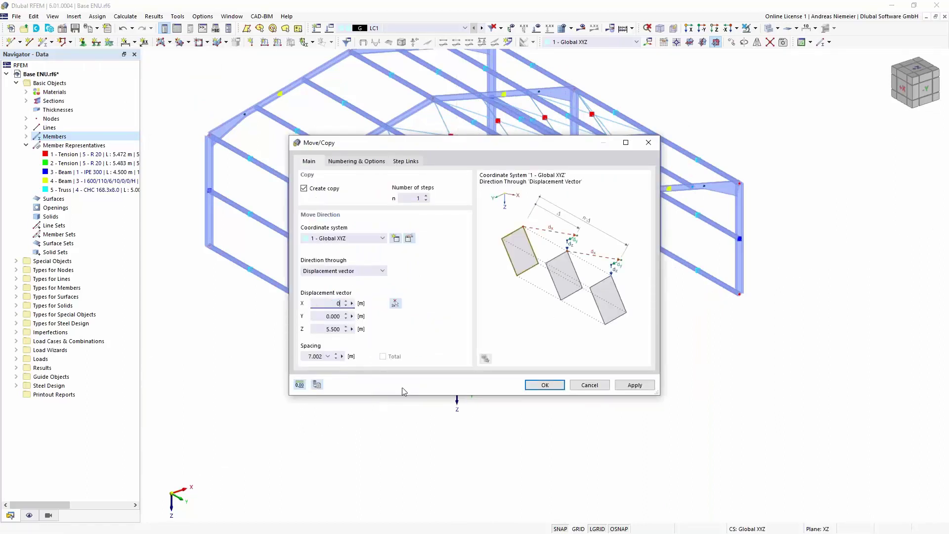
Open the template member for the copy's node links and set its member type to Beam
left_click(404, 163)
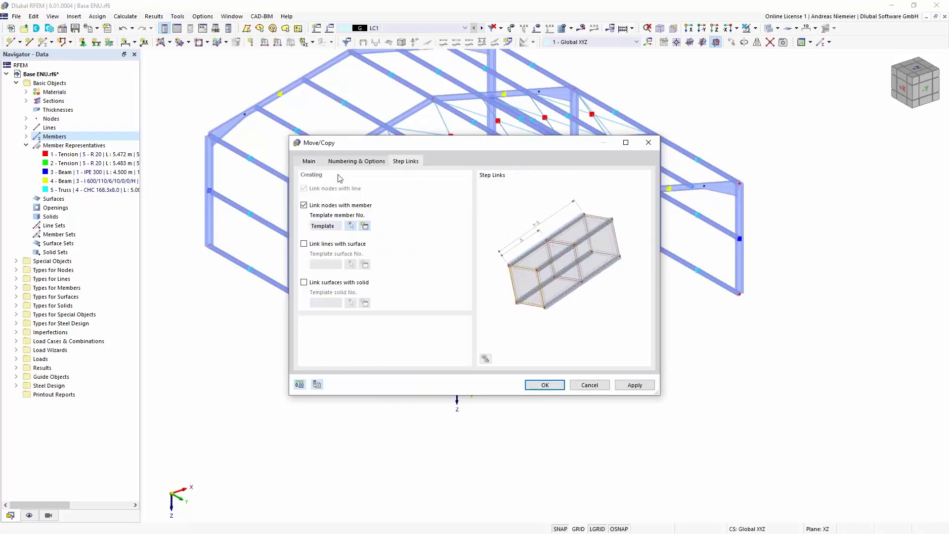
left_click(365, 227)
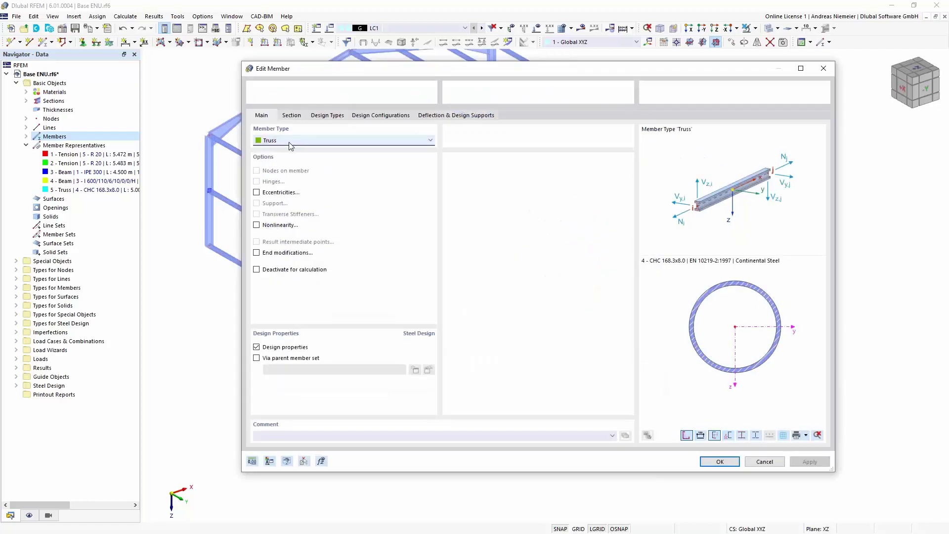
left_click(294, 144)
left_click(297, 149)
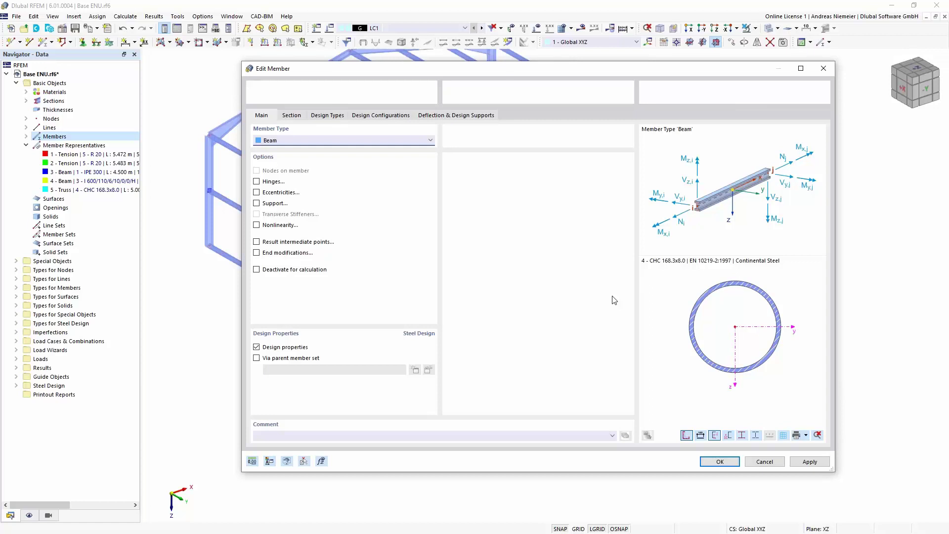
Give the template member a new HEA 200 section (Euronorm 53-62; DIN 1025-3, SZS) in S235
left_click(292, 115)
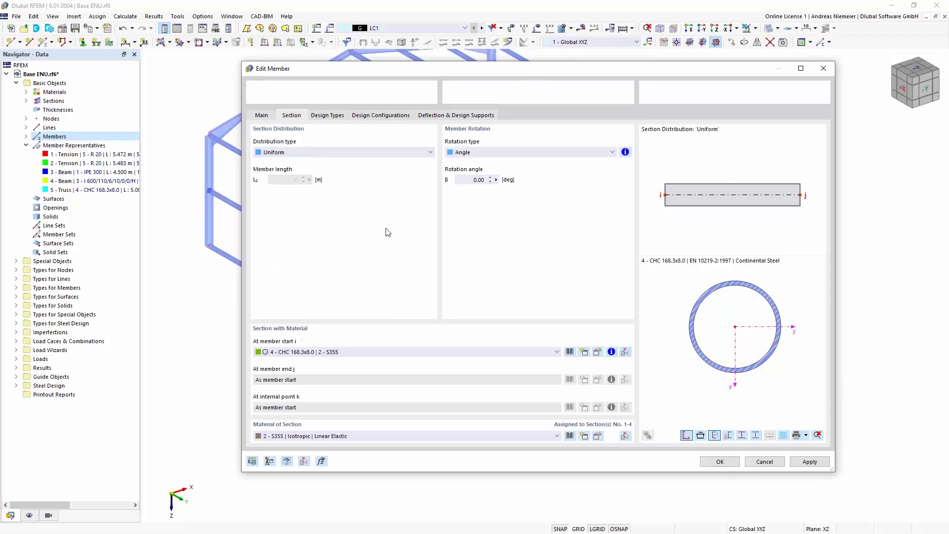
left_click(376, 352)
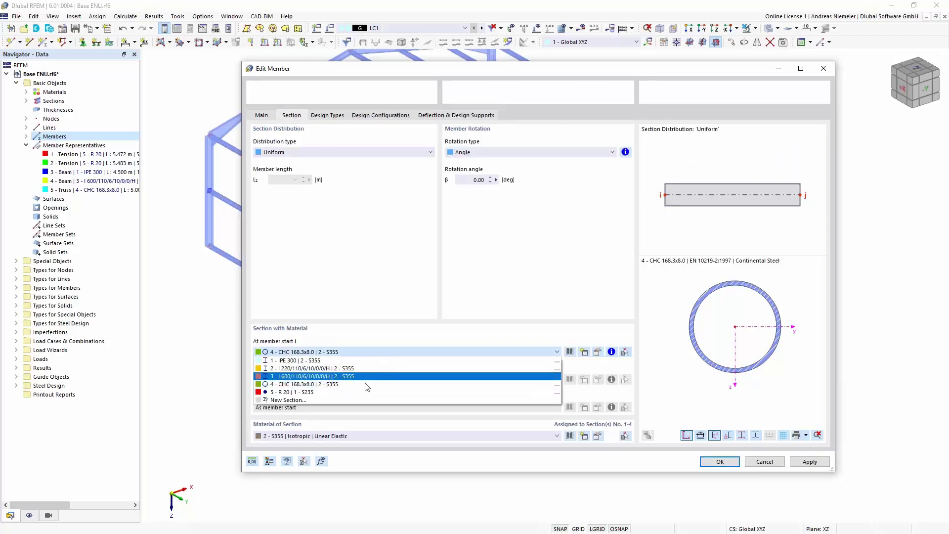
left_click(334, 399)
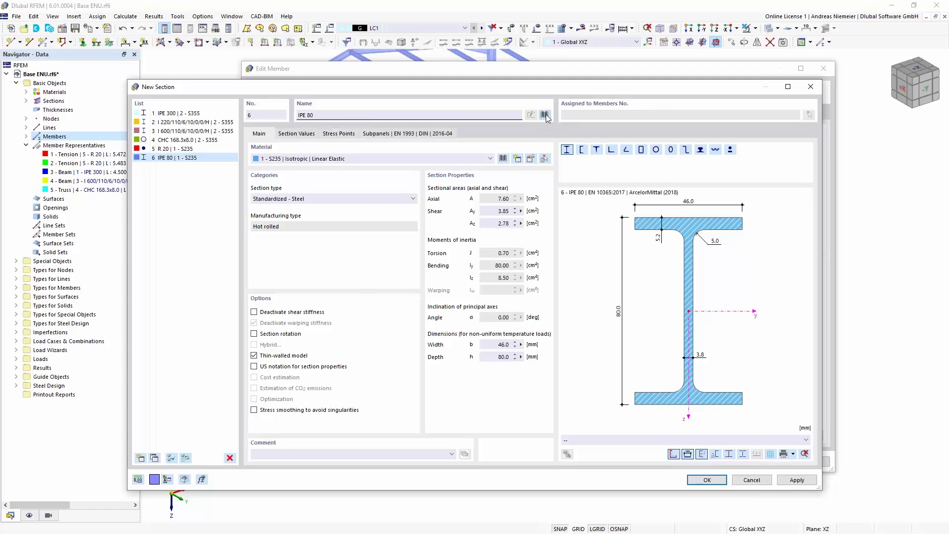
triple_click(404, 120)
type("hea")
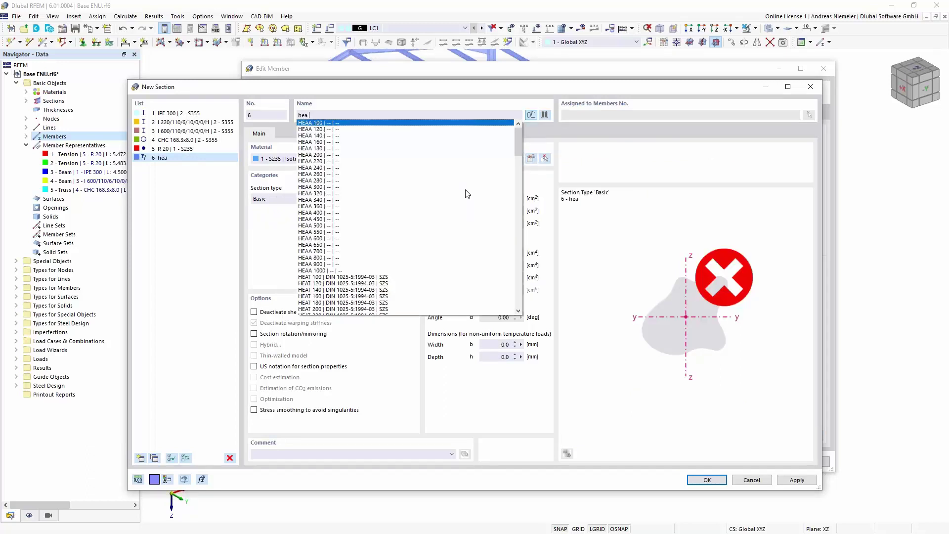
type(" 200")
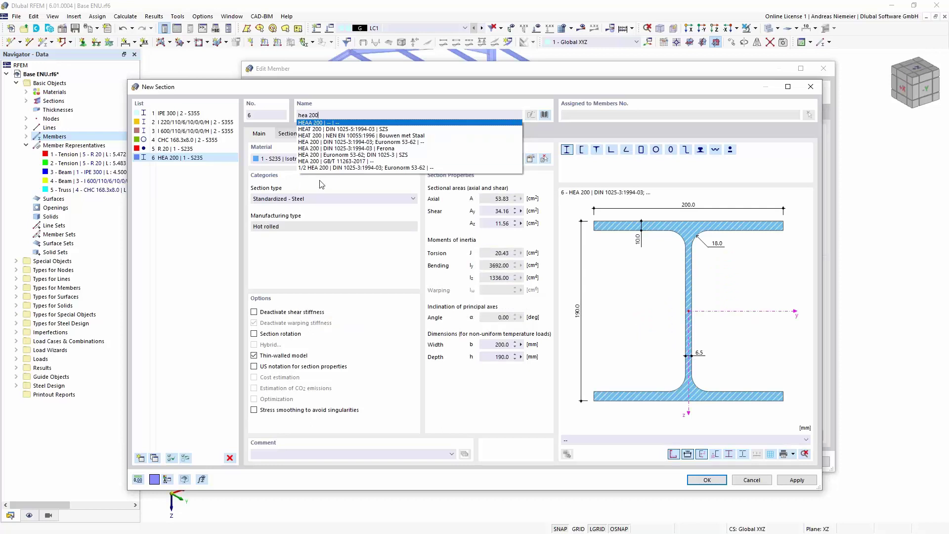
left_click(332, 155)
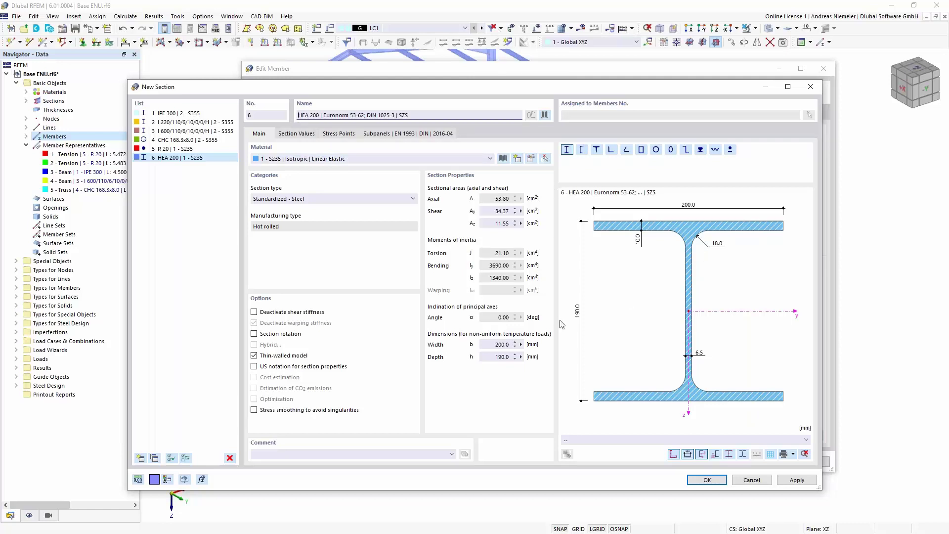
left_click(707, 479)
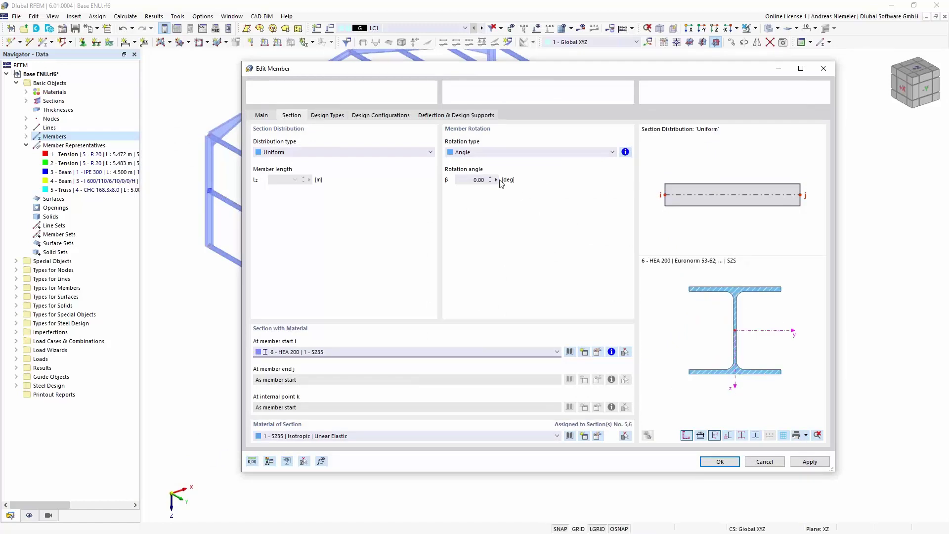
Set the template member's rotation angle to -90° and create the gable column by completing the copy
left_click(469, 180)
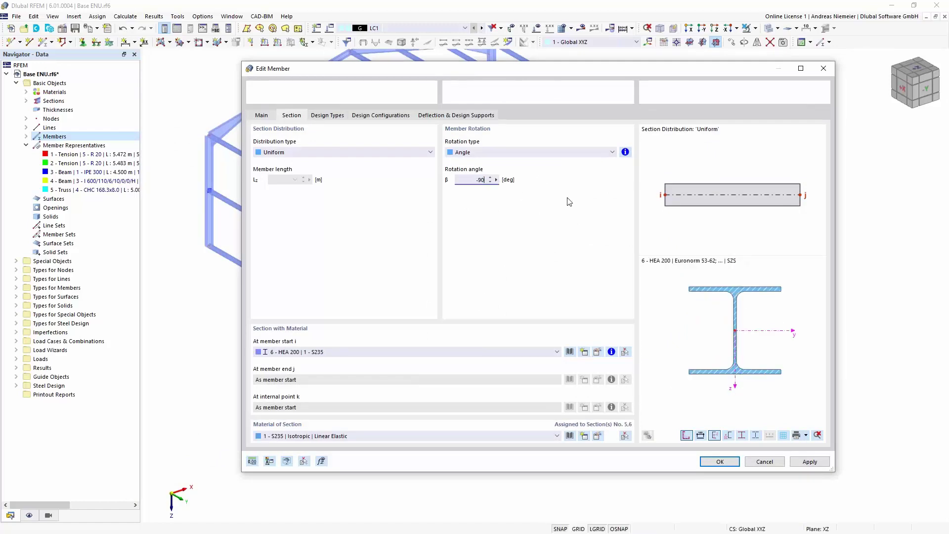
left_click(721, 462)
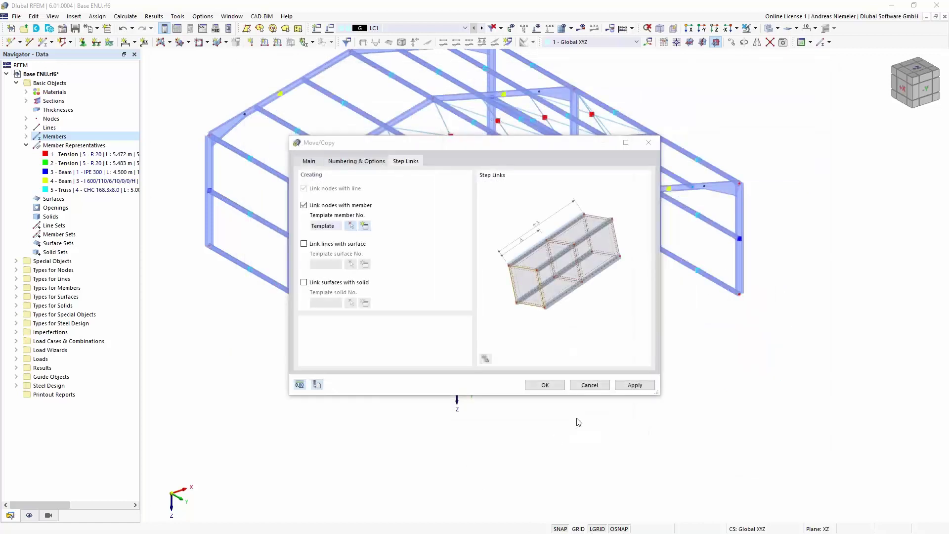
left_click(544, 385)
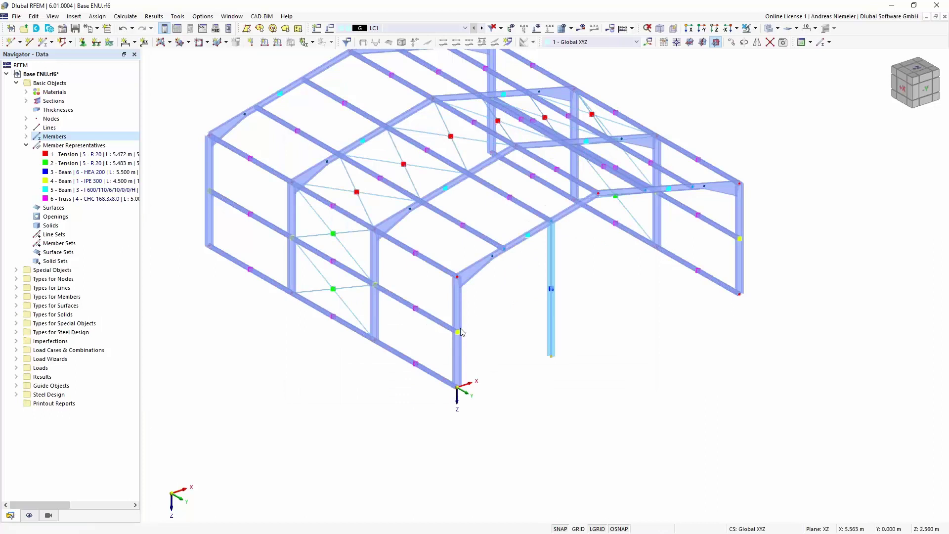
Reverse the line/member orientation of the new HEA 200 gable column
middle_click_drag(519, 326, 509, 292, "ctrl")
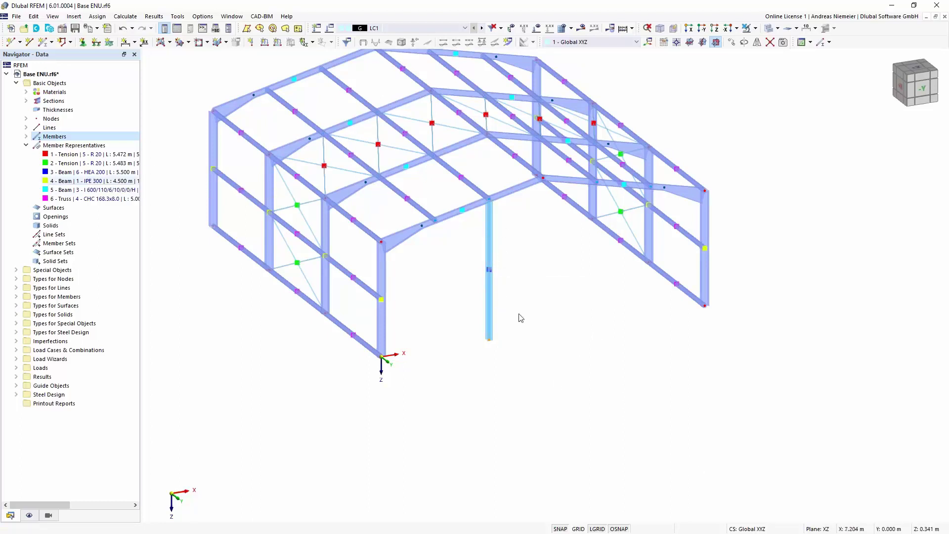
right_click(490, 295)
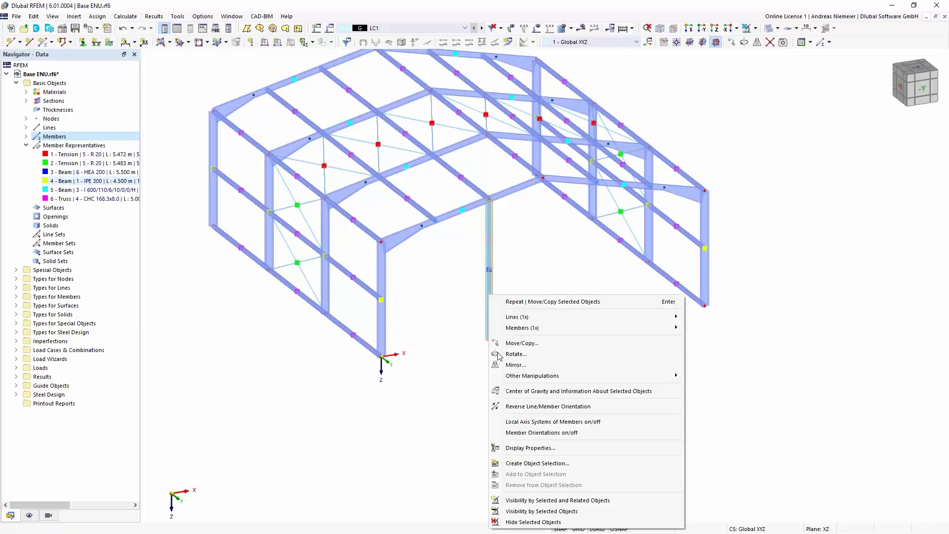
left_click(541, 406)
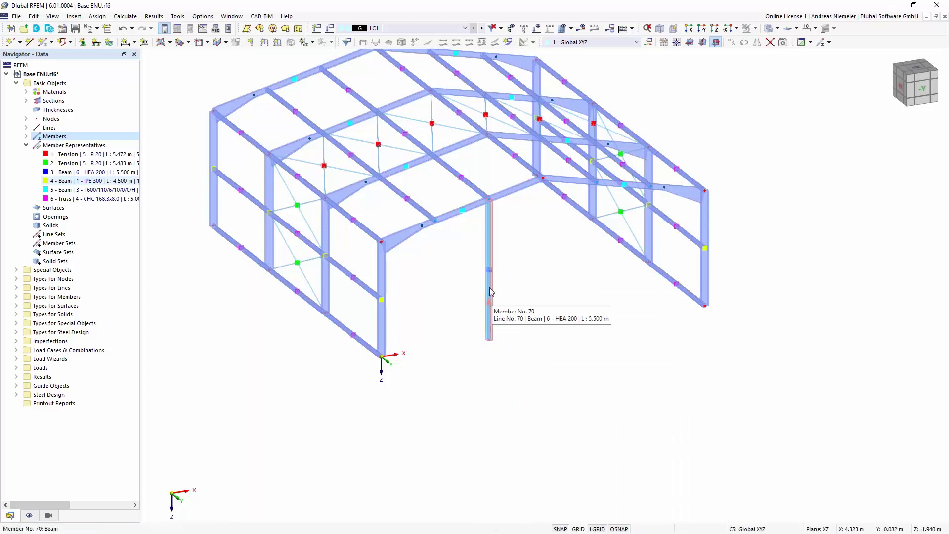
Enable hinges on the gable column and create a new end j hinge releasing the φy and φz rotations
double_click(491, 314)
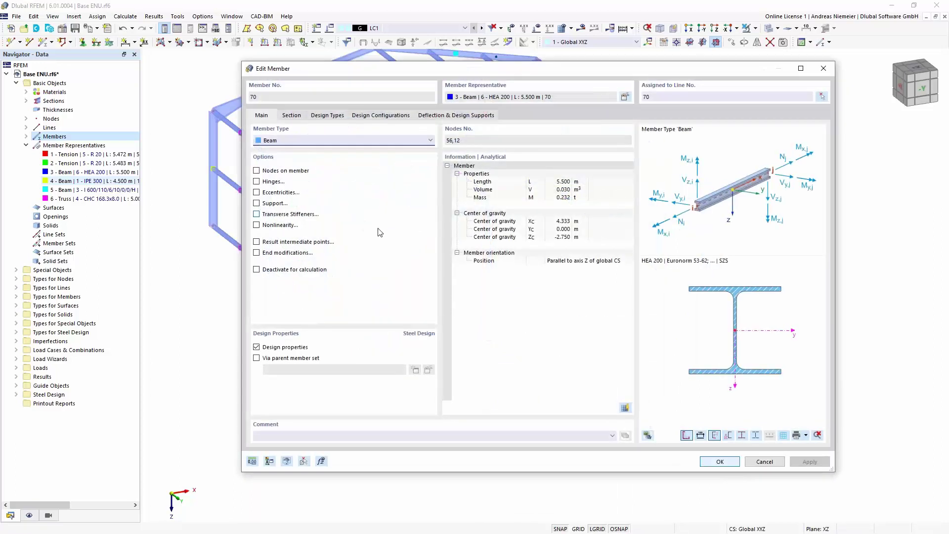
left_click(256, 181)
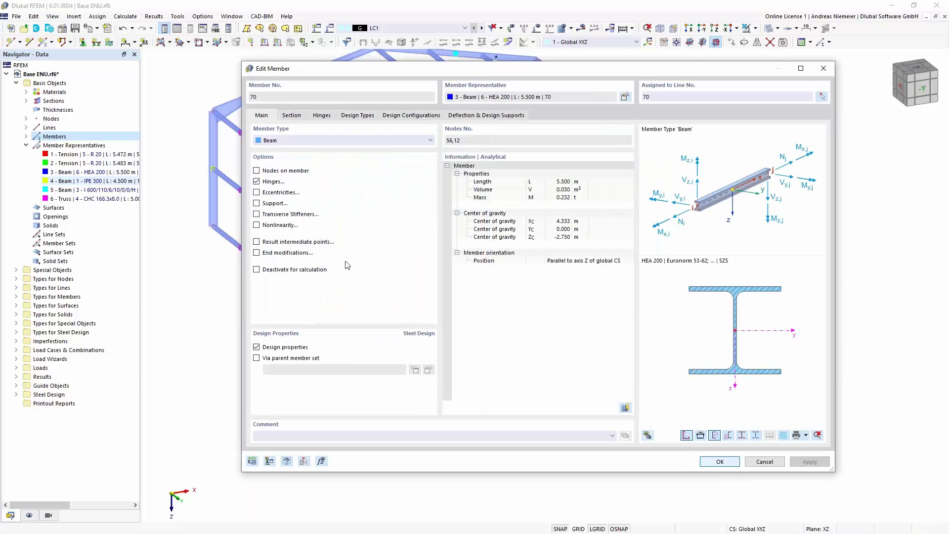
left_click(320, 118)
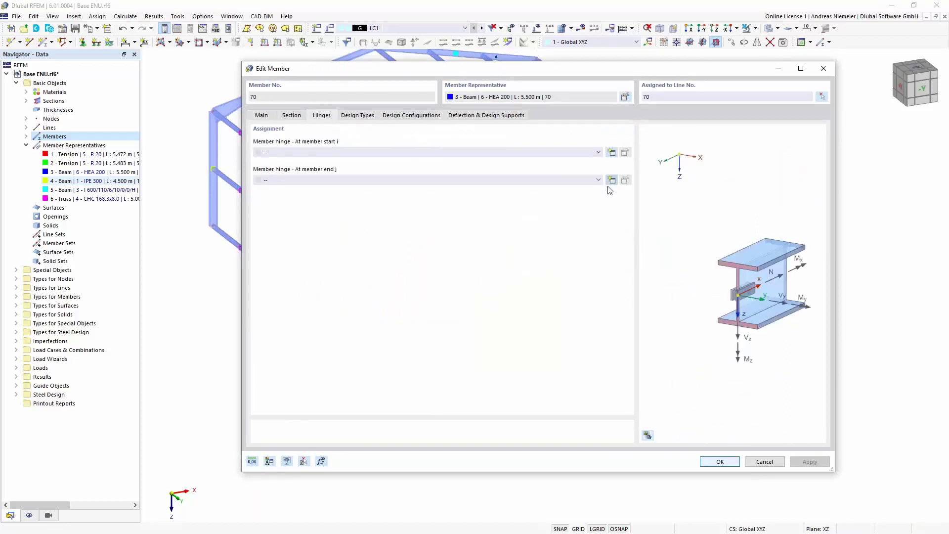
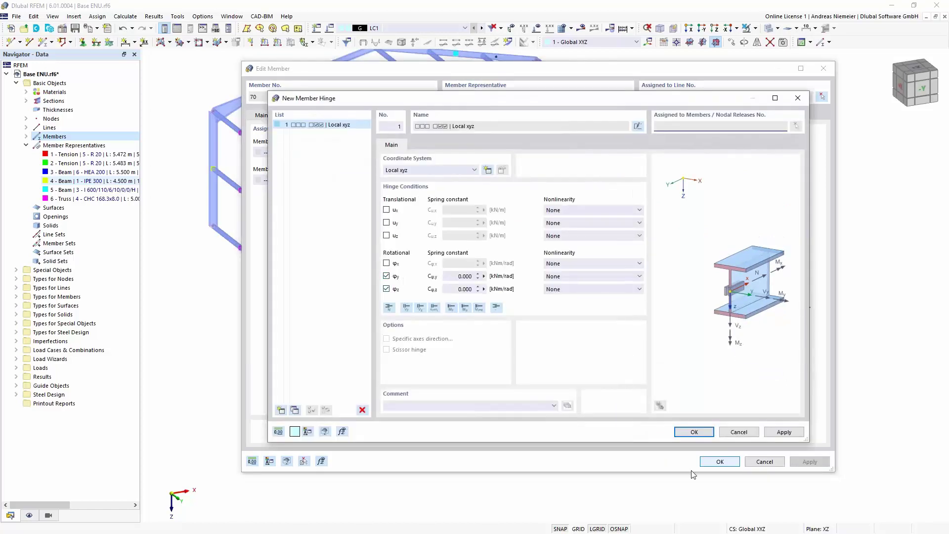
left_click(703, 439)
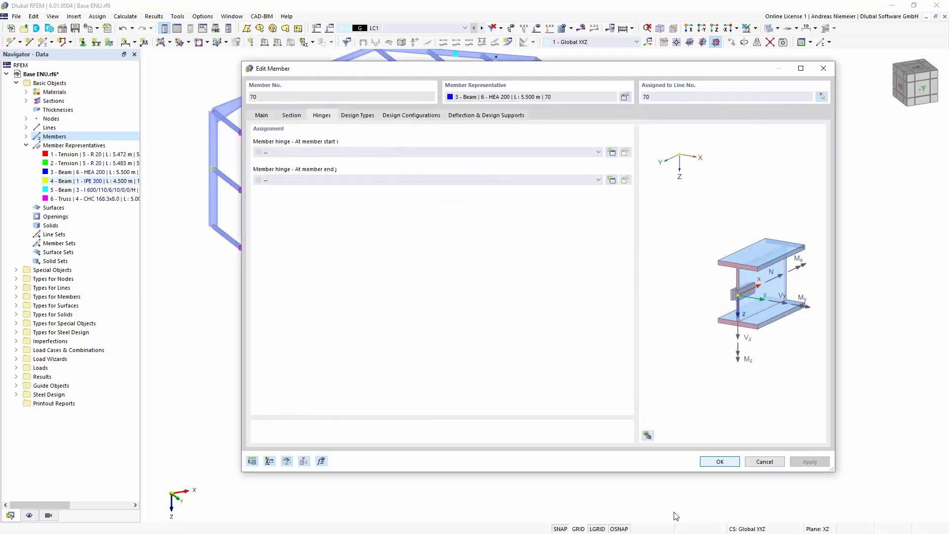
left_click(733, 462)
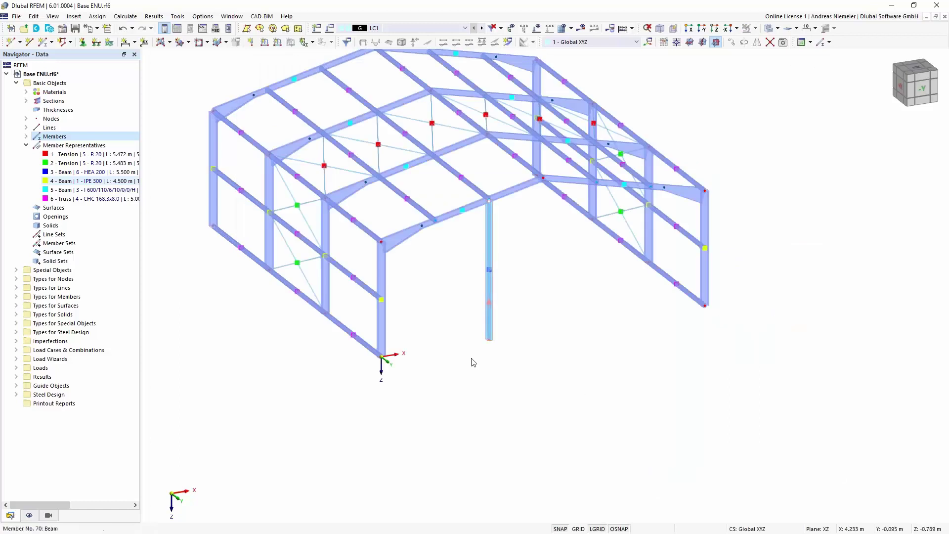
Copy the front corner column's nodes onto the gable column, using the column bases as reference points
scroll(472, 365, "up", 1)
scroll(474, 290, "up", 1)
middle_click_drag(474, 290, 516, 332)
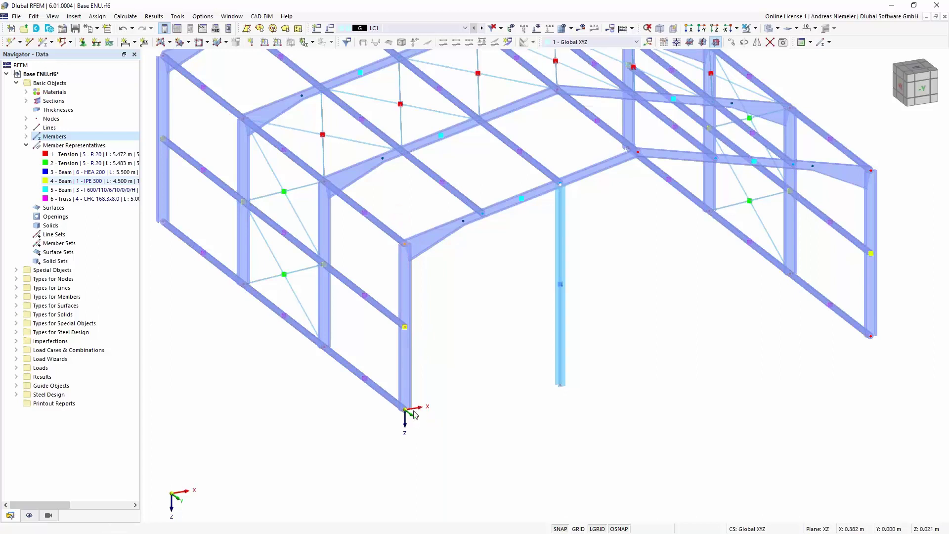
left_click_drag(405, 410, 560, 388, "ctrl")
Change the gable column's node at Z -2.25 m to type On Member, assigned to that column at 40.91 %
double_click(562, 305)
left_click(359, 196)
left_click(360, 234)
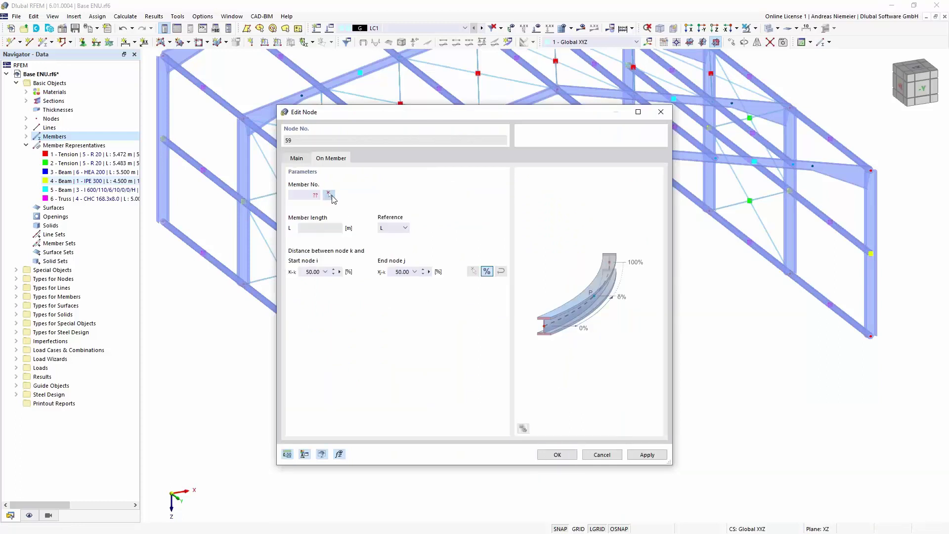
left_click(330, 195)
left_click(562, 312)
left_click(473, 271)
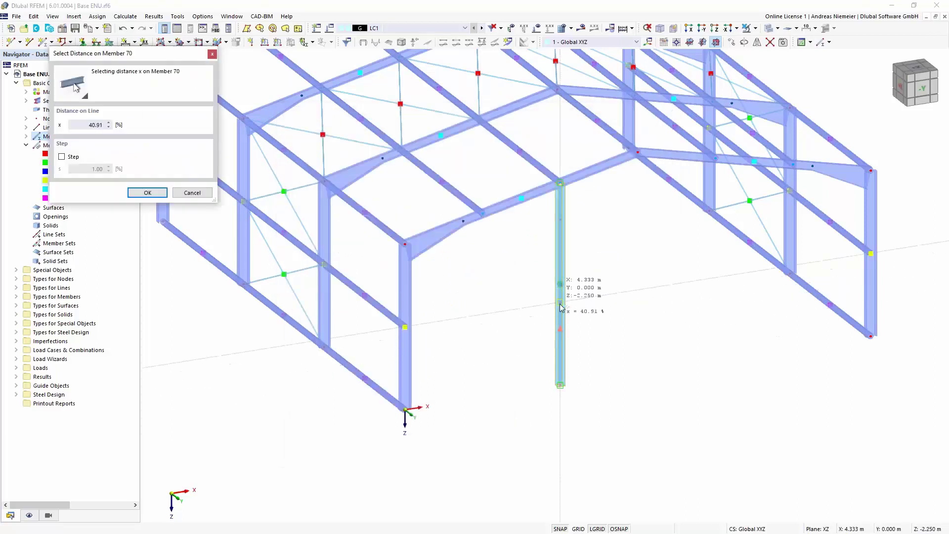
left_click(561, 308)
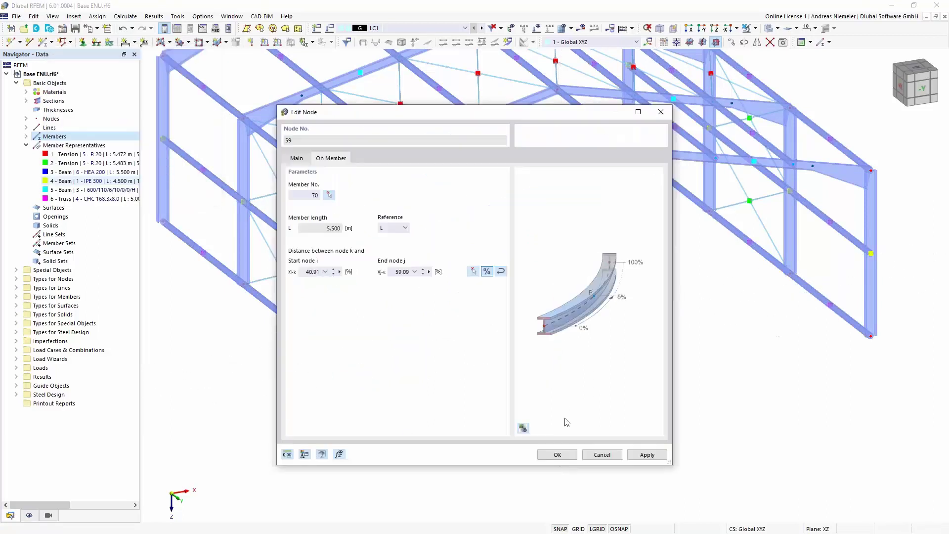
left_click(564, 456)
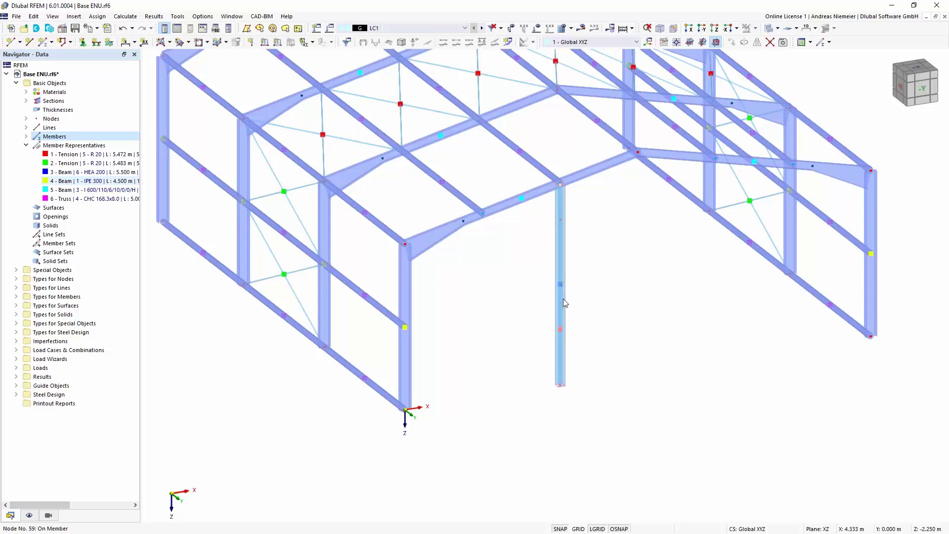
Change the gable column's node at Z -4.500 m to type On Member, assigned to that column at 81.81 % from its start
double_click(562, 219)
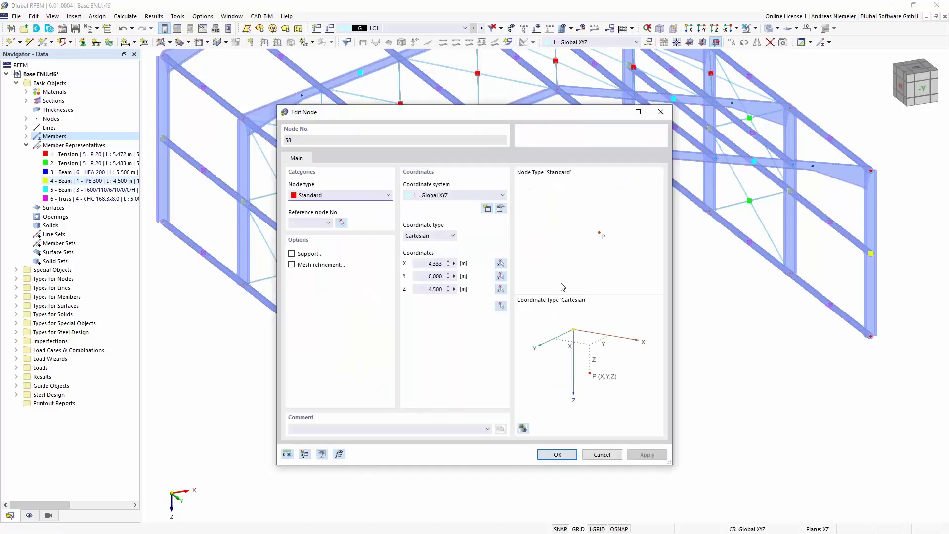
left_click(343, 196)
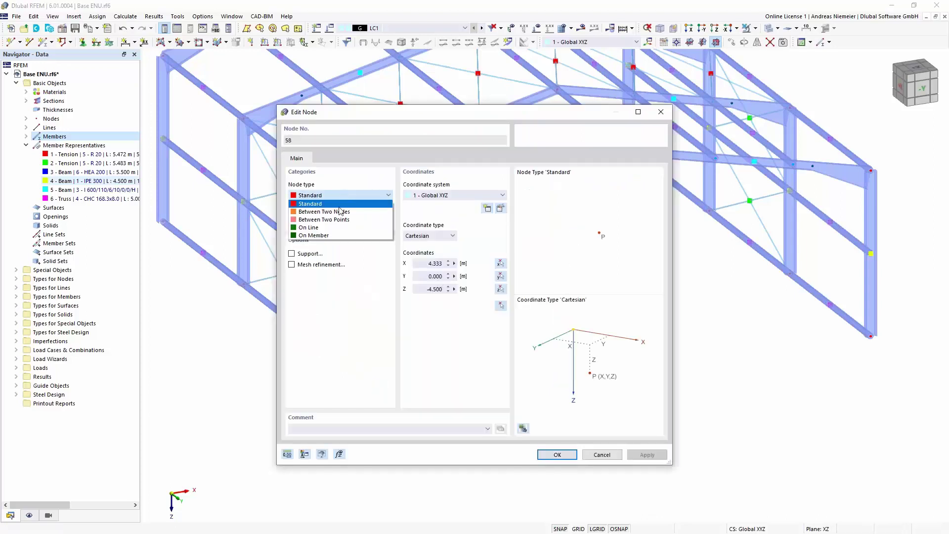
left_click(336, 236)
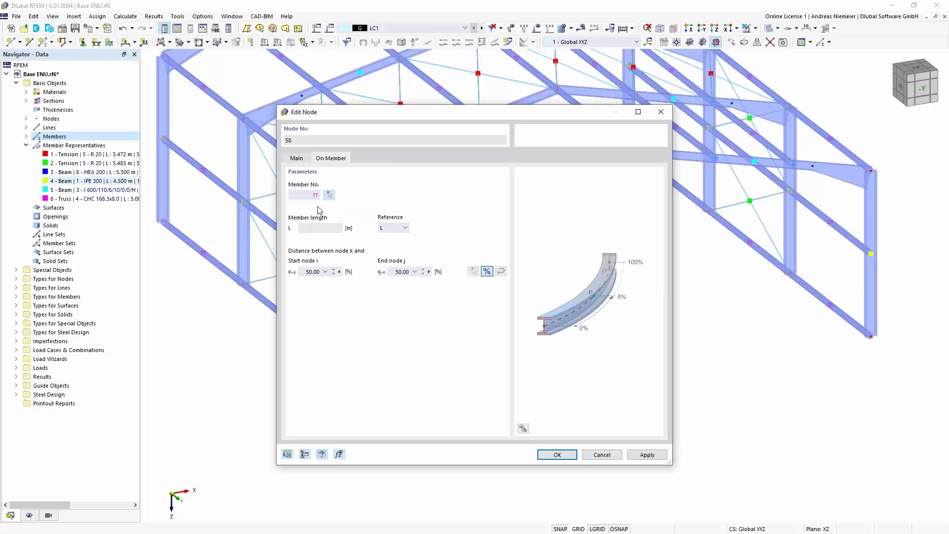
left_click(328, 195)
left_click(458, 202)
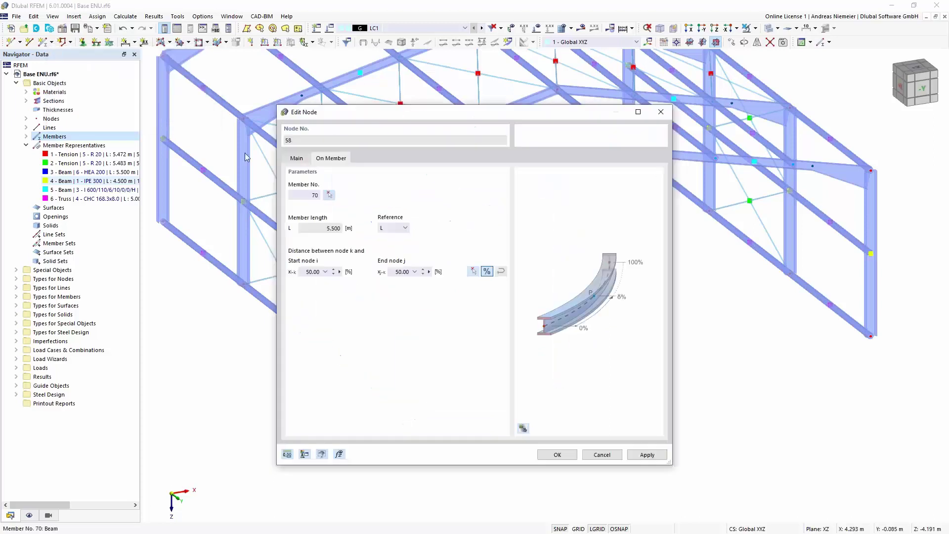
left_click(472, 272)
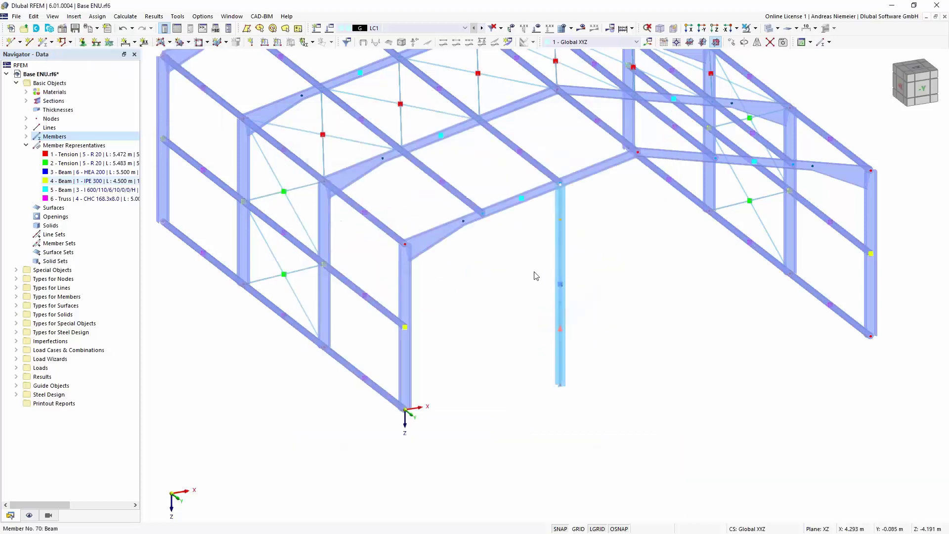
left_click(557, 232)
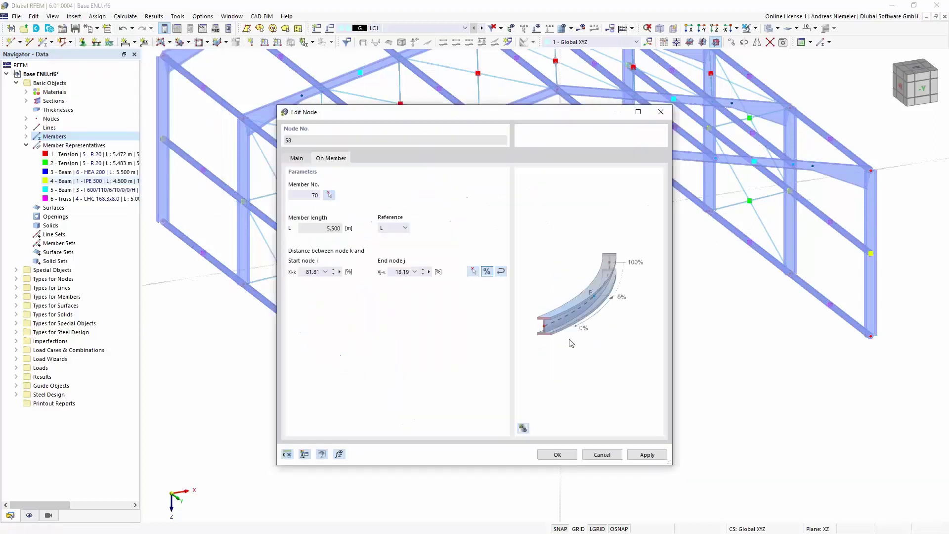
left_click(557, 454)
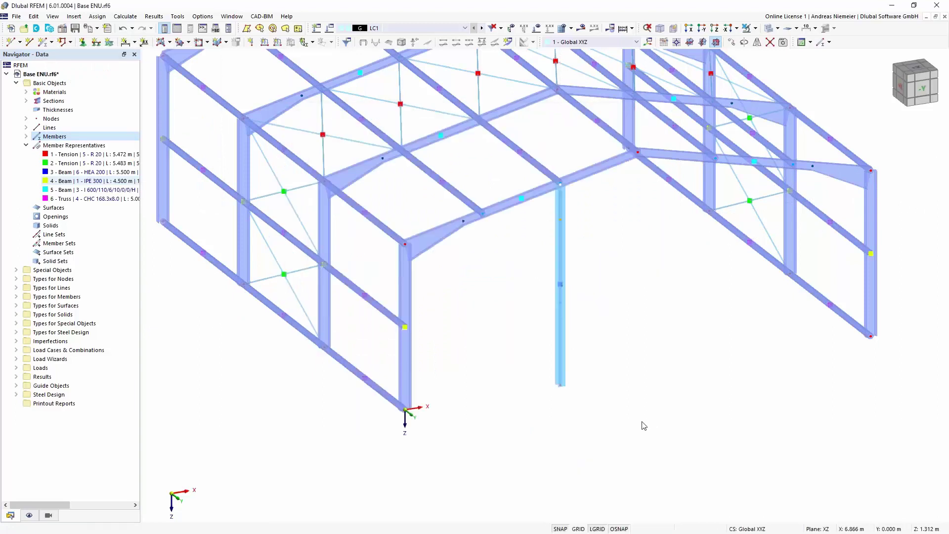
Show the hall as a wireframe model and turn on the display of member outlines
scroll(636, 416, "up", 1)
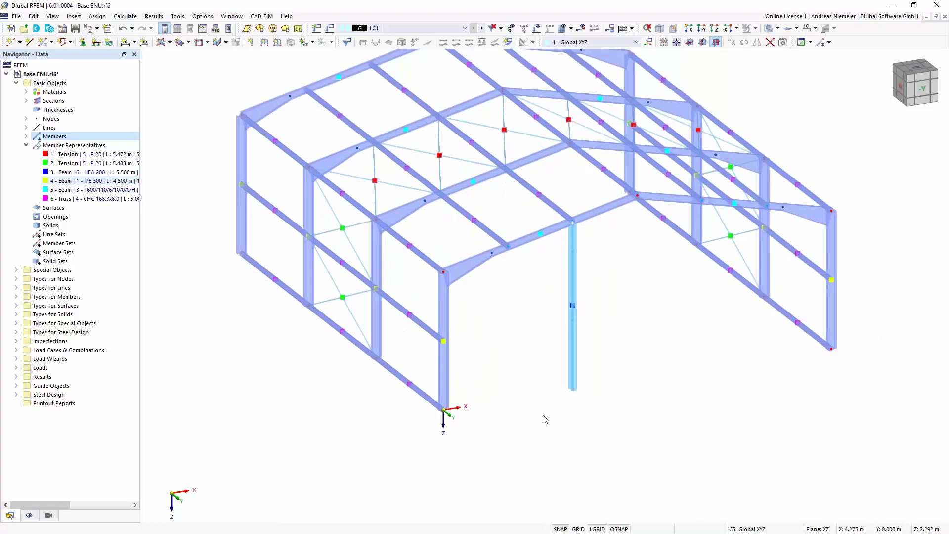
left_click(778, 28)
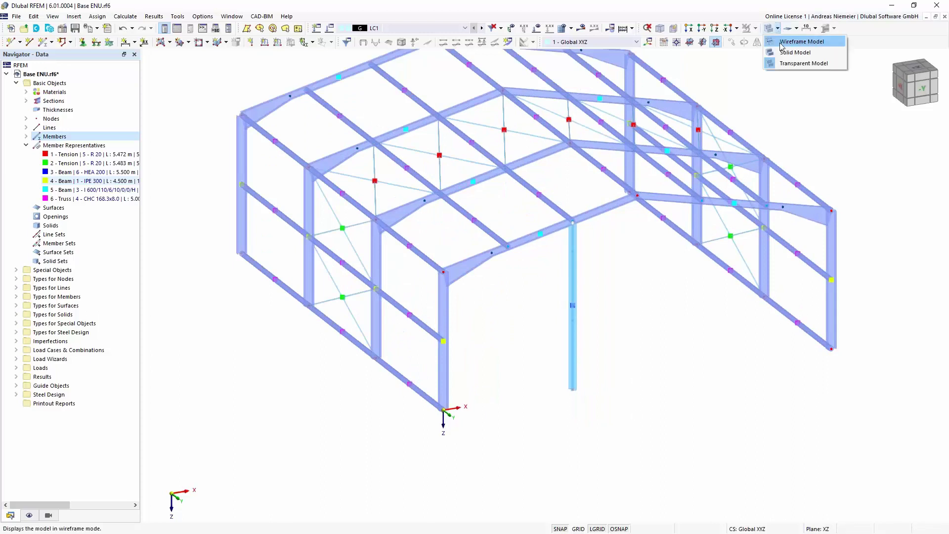
left_click(785, 44)
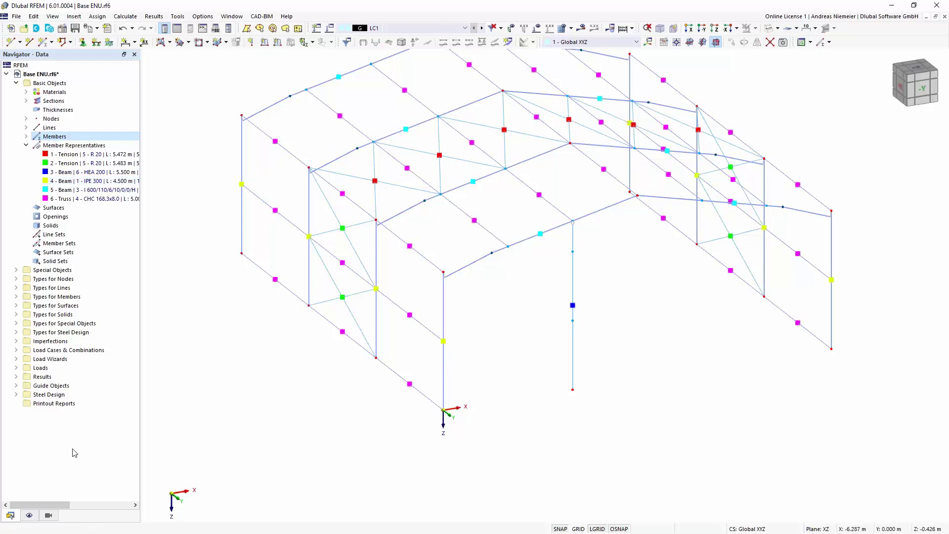
left_click(28, 516)
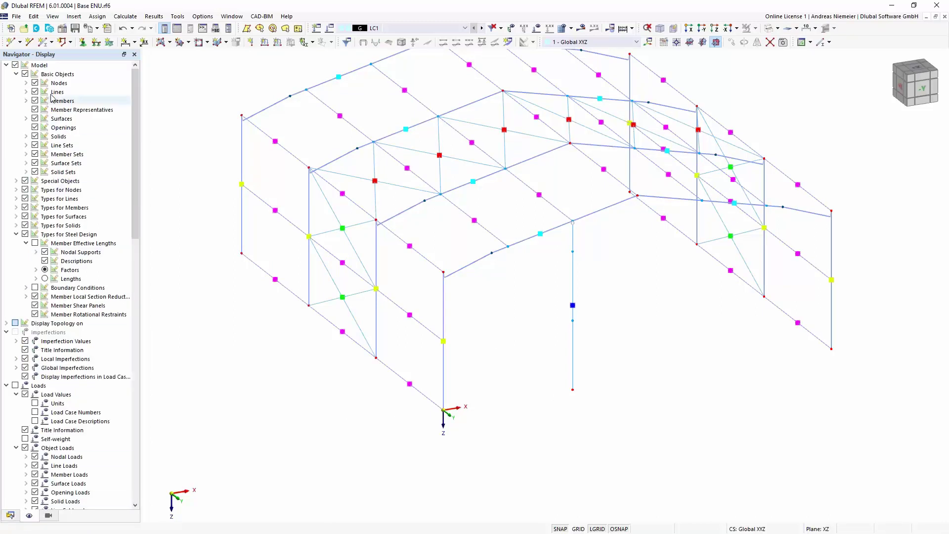
left_click(26, 101)
left_click(45, 163)
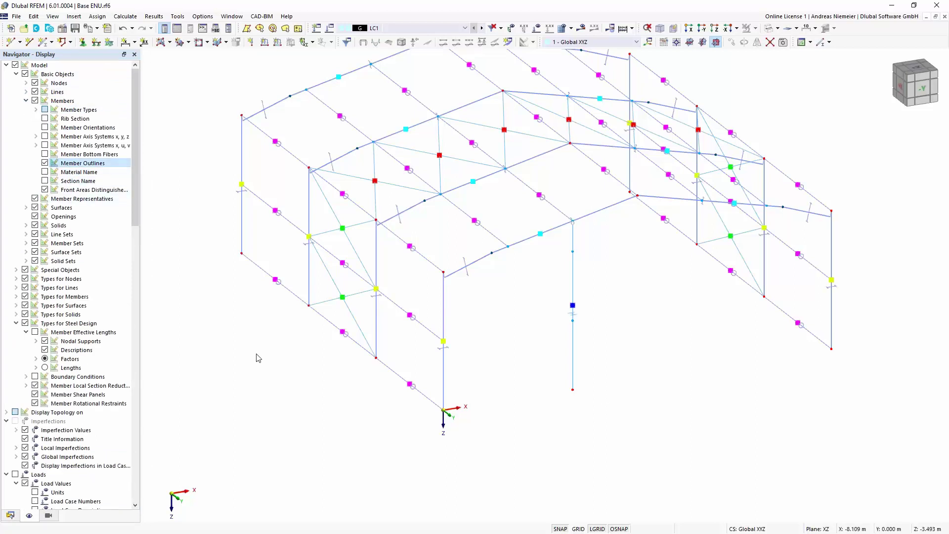
Copy the three truss members of the front side-wall bay 5 m along Y and attach their free ends to the gable column's nodes
scroll(590, 300, "up", 2)
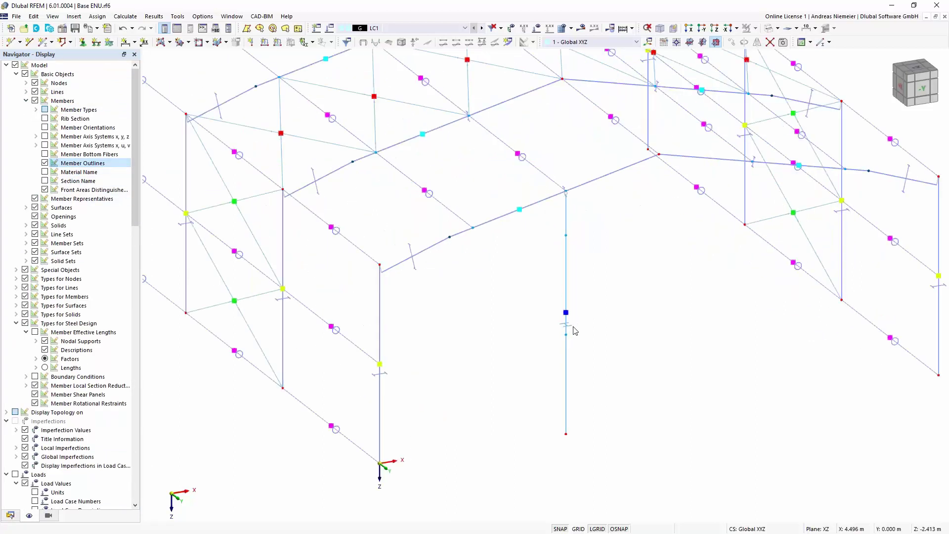
scroll(575, 330, "down", 2)
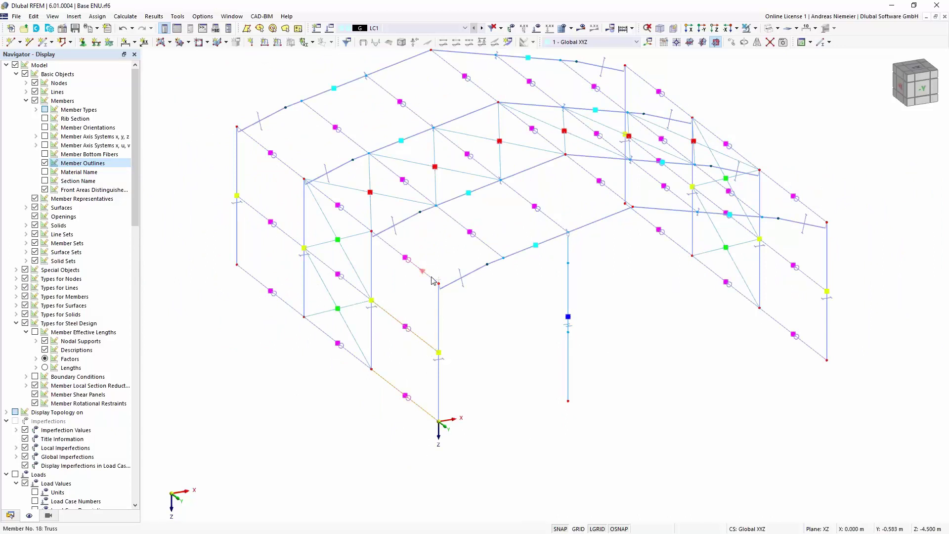
left_click_drag(374, 233, 441, 288, "ctrl")
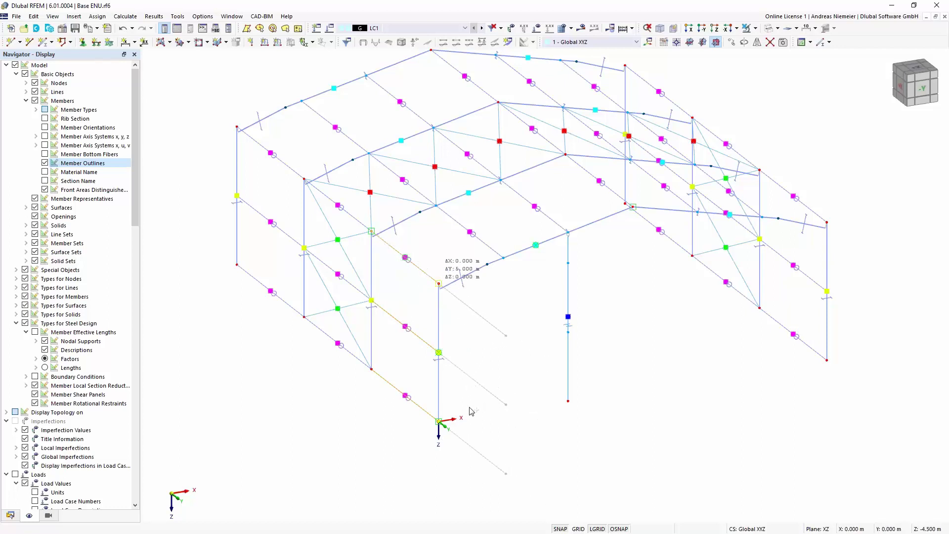
left_click_drag(506, 336, 572, 269)
left_click_drag(574, 314, 570, 405)
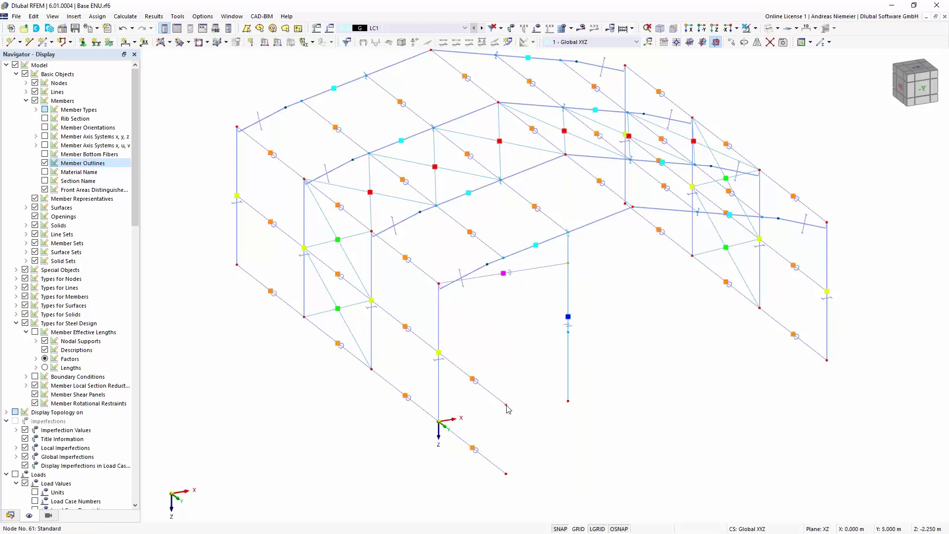
left_click_drag(506, 405, 568, 333)
left_click_drag(507, 474, 568, 401)
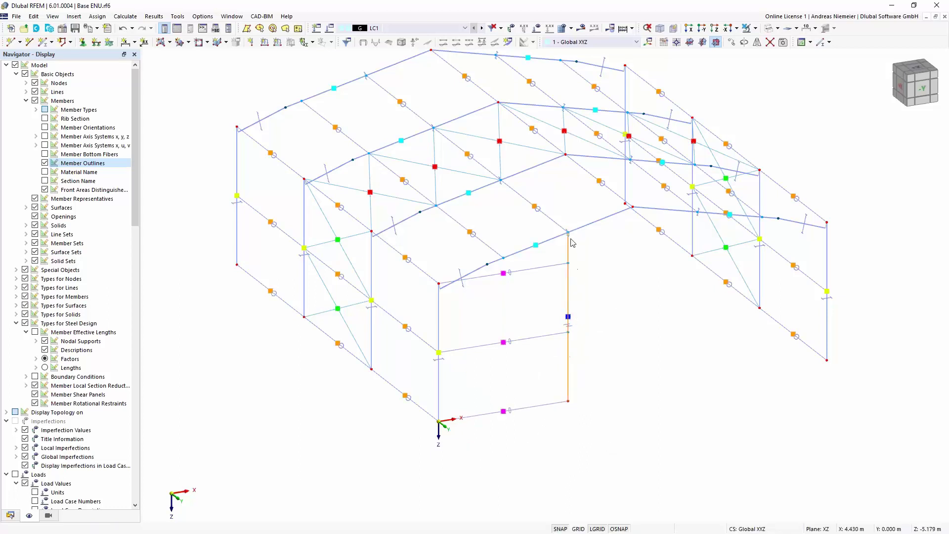
Copy the gable column and its three rails to the gable's opposite half, and copy the upper rail between the two columns
left_click_drag(568, 236, 698, 216, "ctrl")
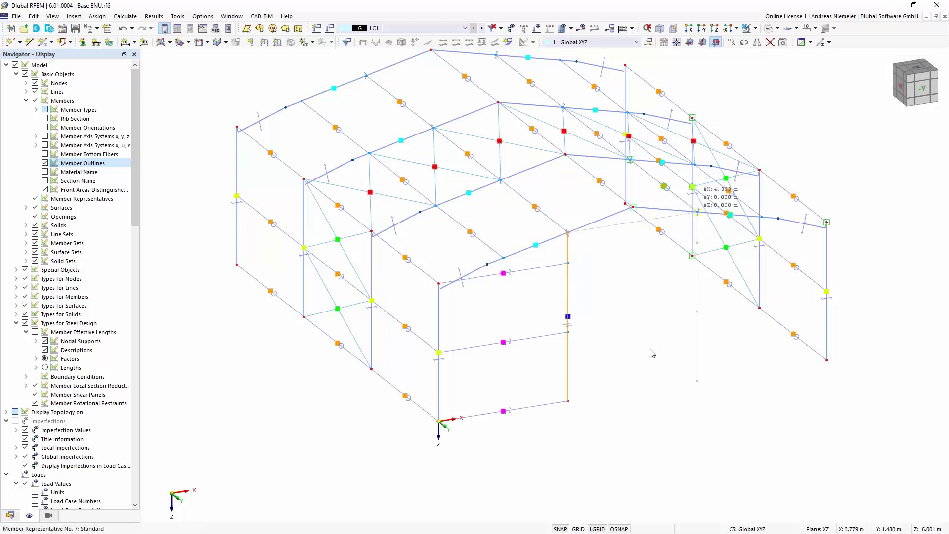
left_click_drag(551, 434, 829, 225)
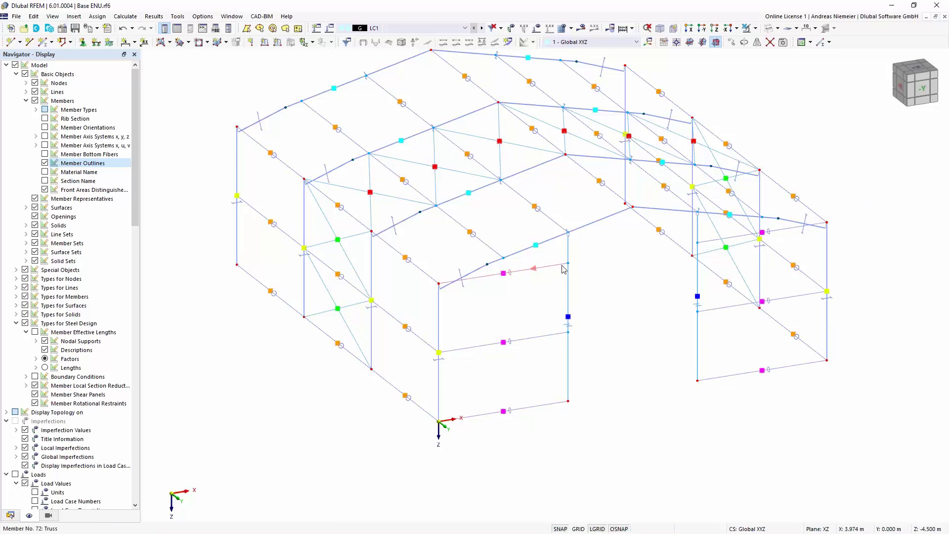
left_click_drag(570, 267, 701, 247, "ctrl")
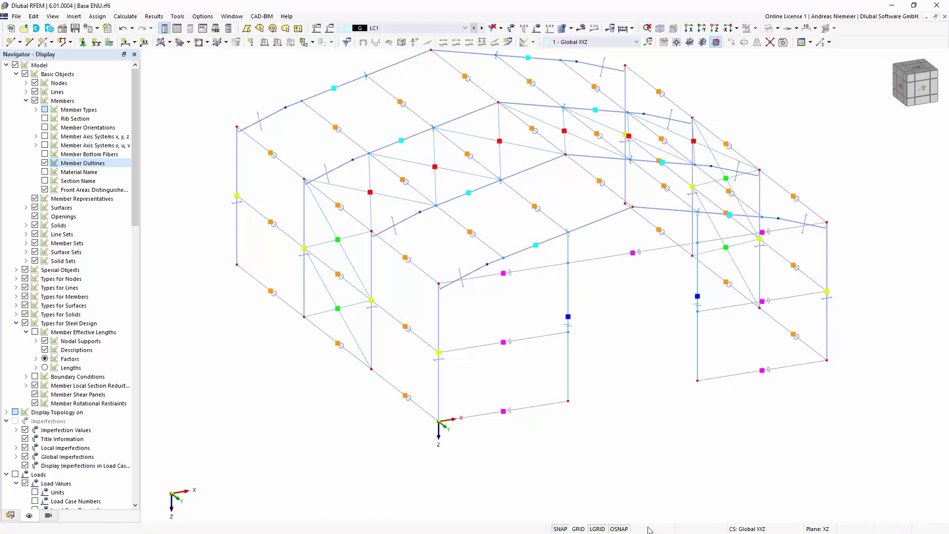
Draw a single line between the base nodes of the two front gable columns
middle_click_drag(635, 452, 515, 412, "ctrl")
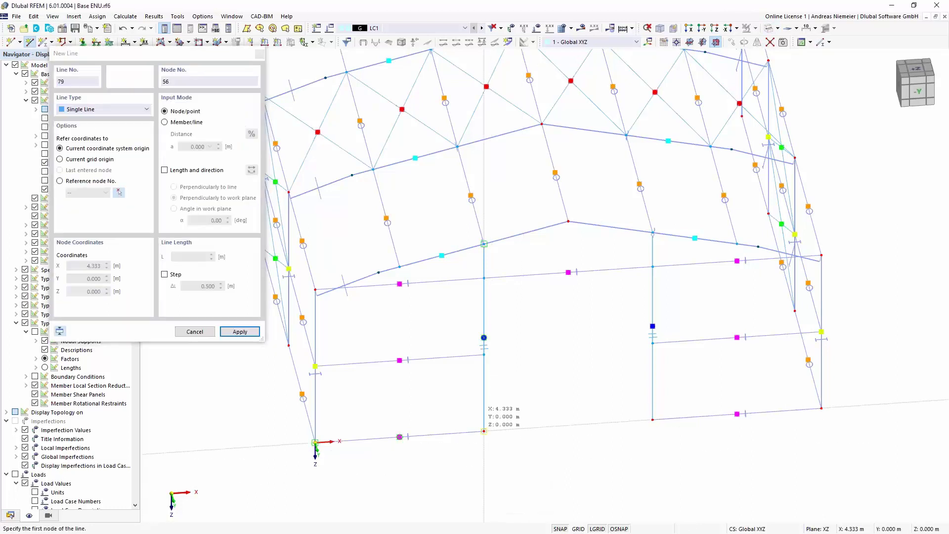
left_click(653, 419)
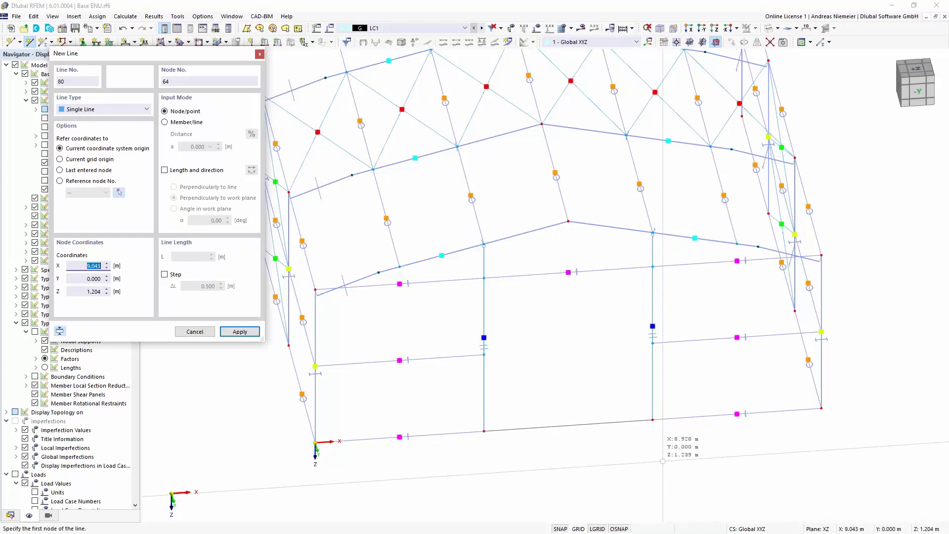
key("Escape")
Copy all front gable columns, rails and the base line to the rear frame, -15 m along Y
scroll(669, 460, "up", 1)
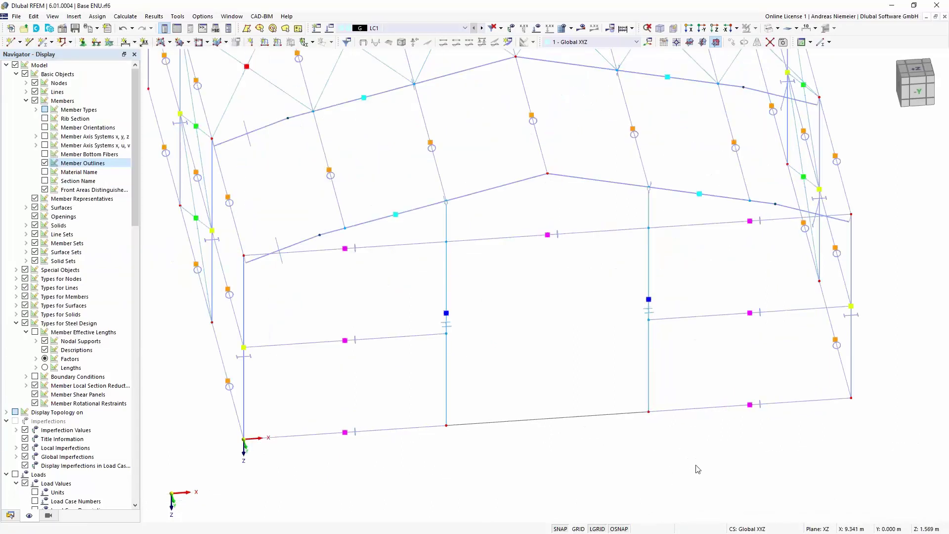
scroll(698, 469, "down", 2)
left_click_drag(692, 463, 517, 300)
scroll(617, 401, "down", 2)
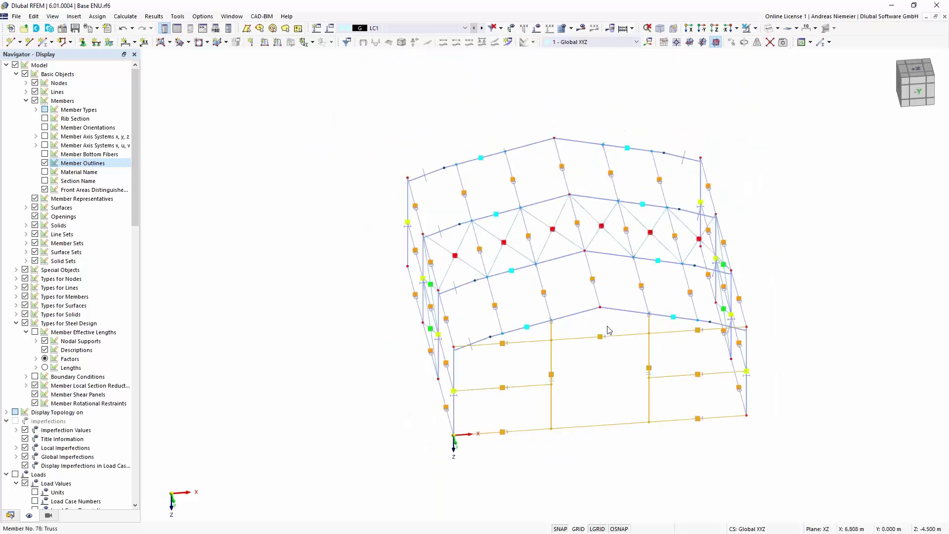
left_click_drag(624, 209, 556, 142)
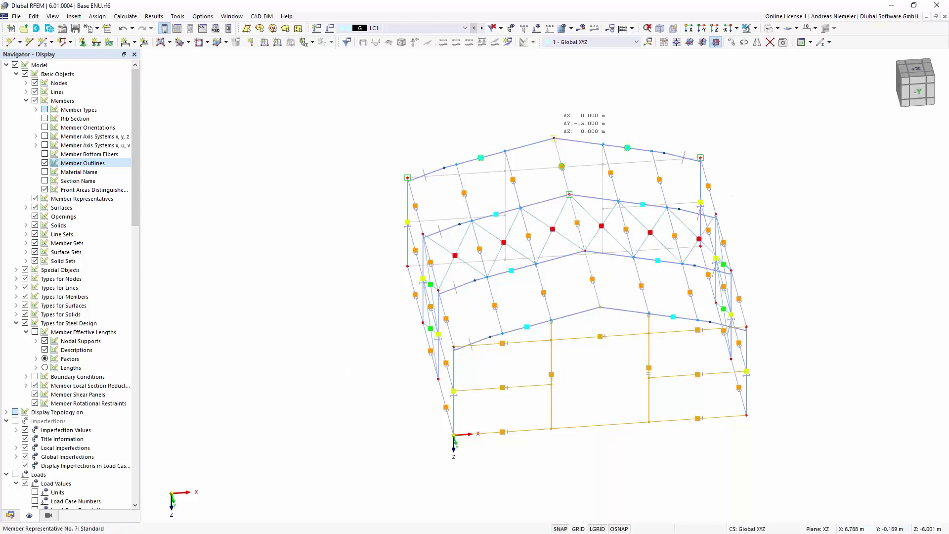
Switch the hall's display back to the transparent model
middle_click_drag(288, 409, 375, 406, "ctrl")
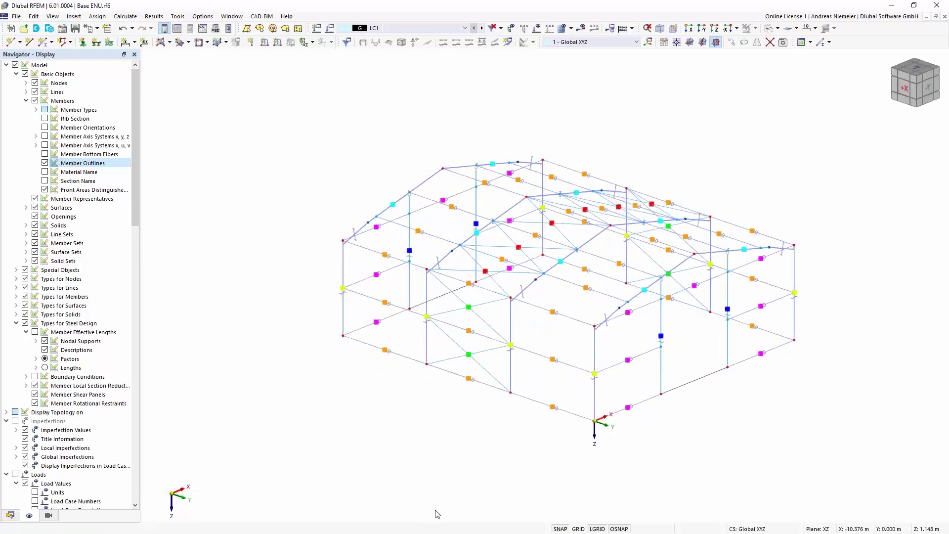
left_click(777, 28)
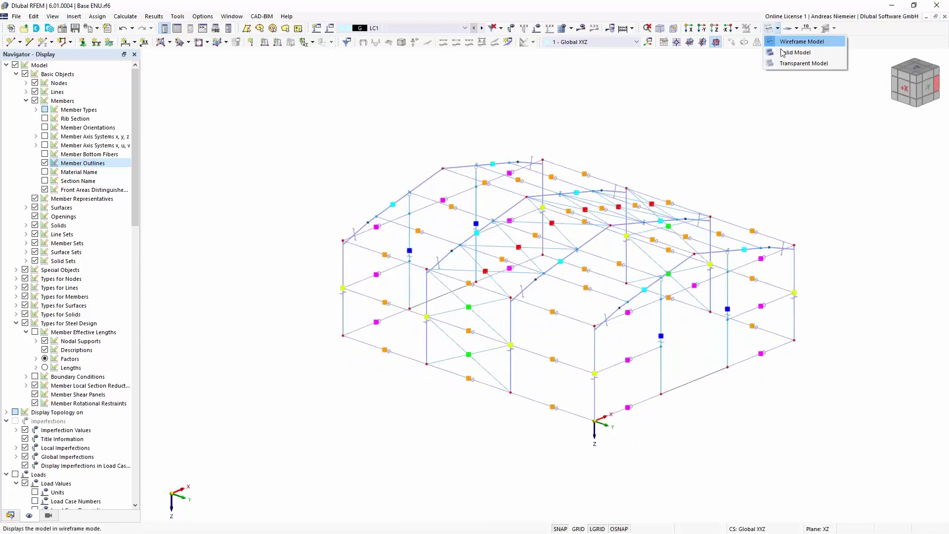
left_click(797, 63)
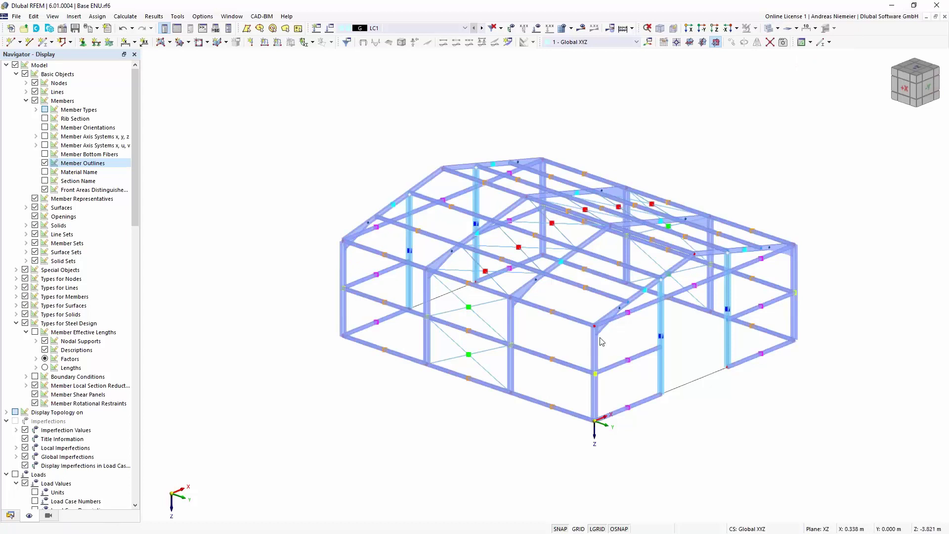
Set the four rafters of both gable frames to a uniform section distribution with section 2 - I 220/110/6/10/0/0/H
scroll(601, 341, "up", 3)
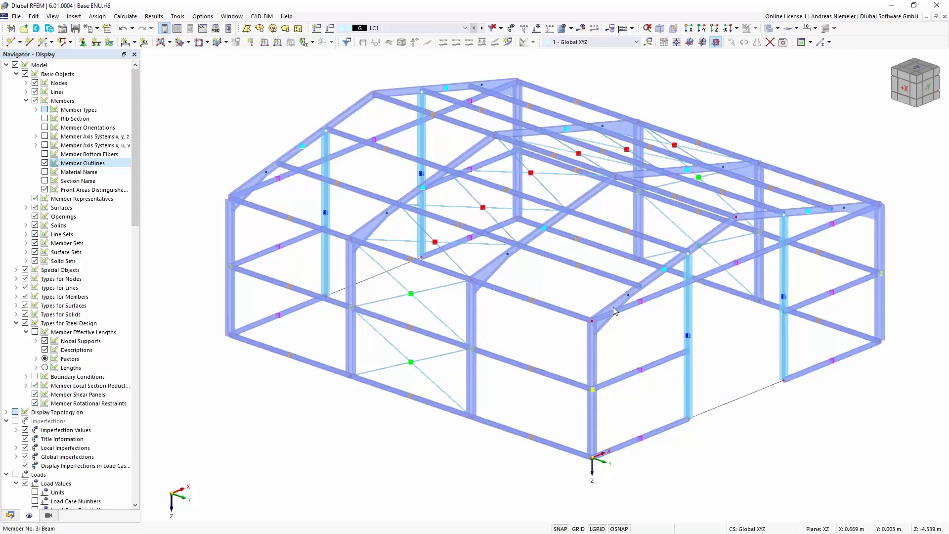
left_click(811, 214)
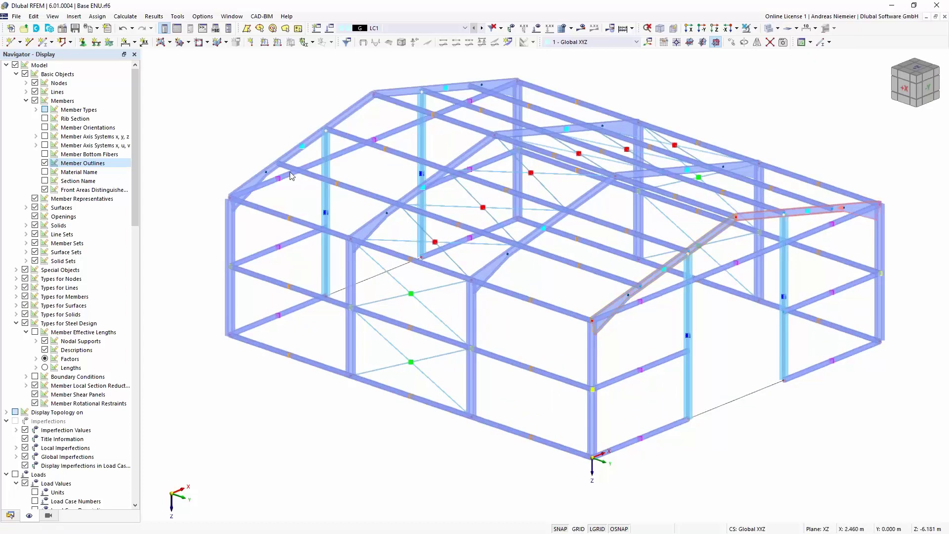
left_click(327, 128, "ctrl")
left_click(405, 92, "ctrl")
right_click(405, 90)
mouse_move(424, 124)
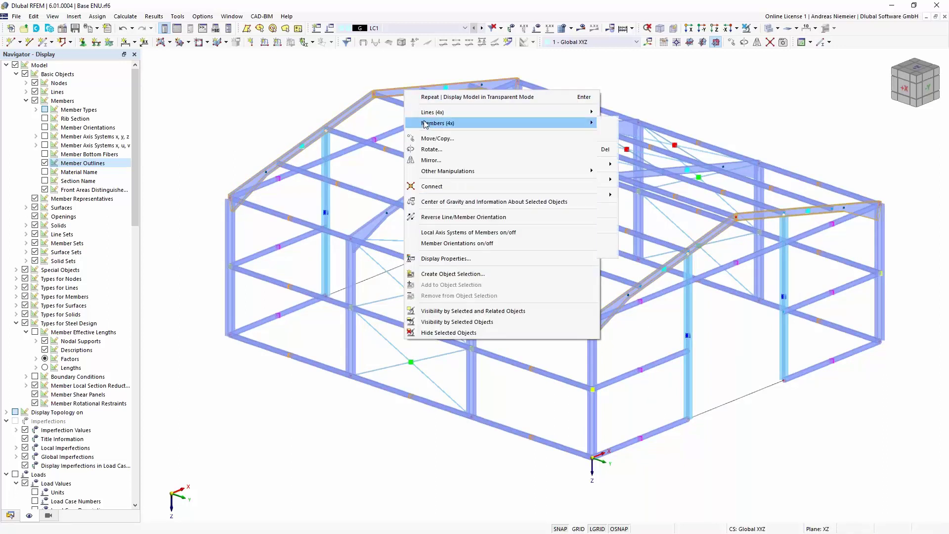
left_click(628, 124)
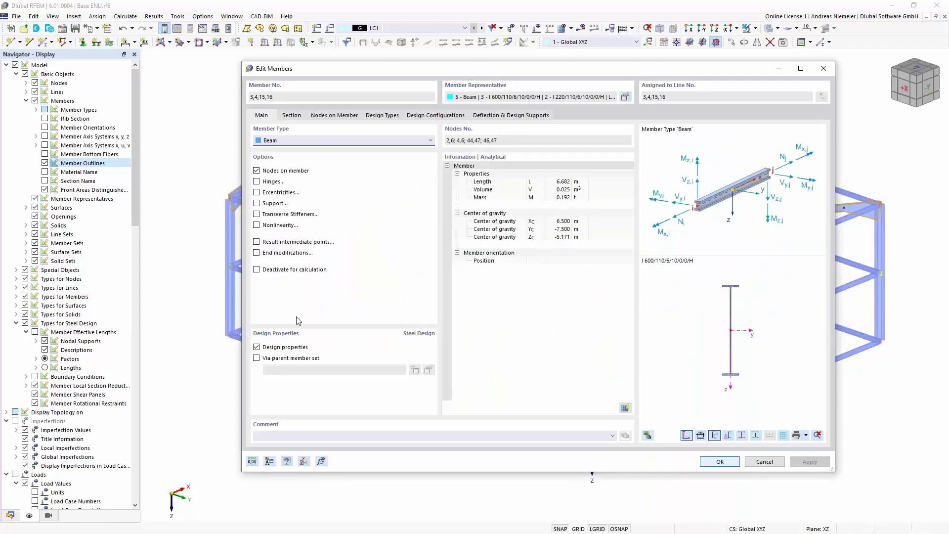
left_click(292, 116)
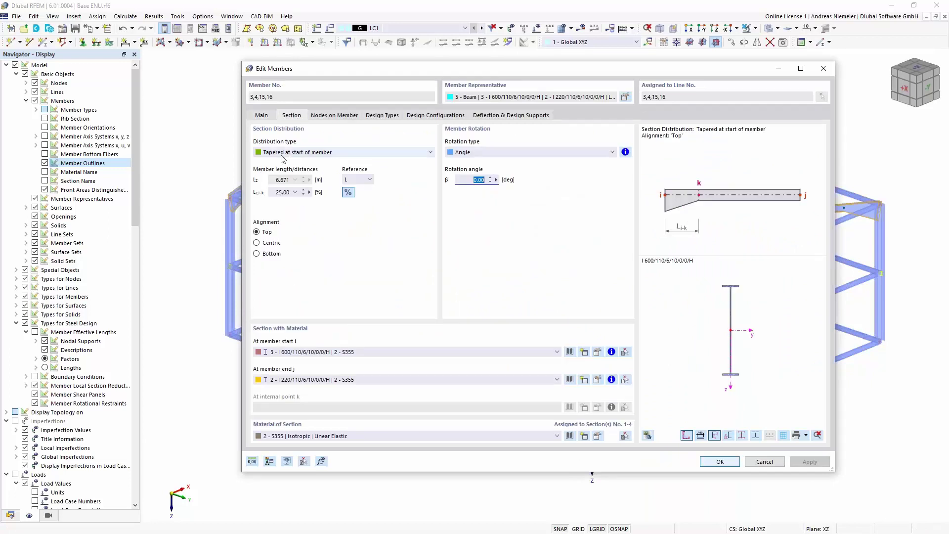
left_click(292, 153)
left_click(284, 163)
left_click(325, 356)
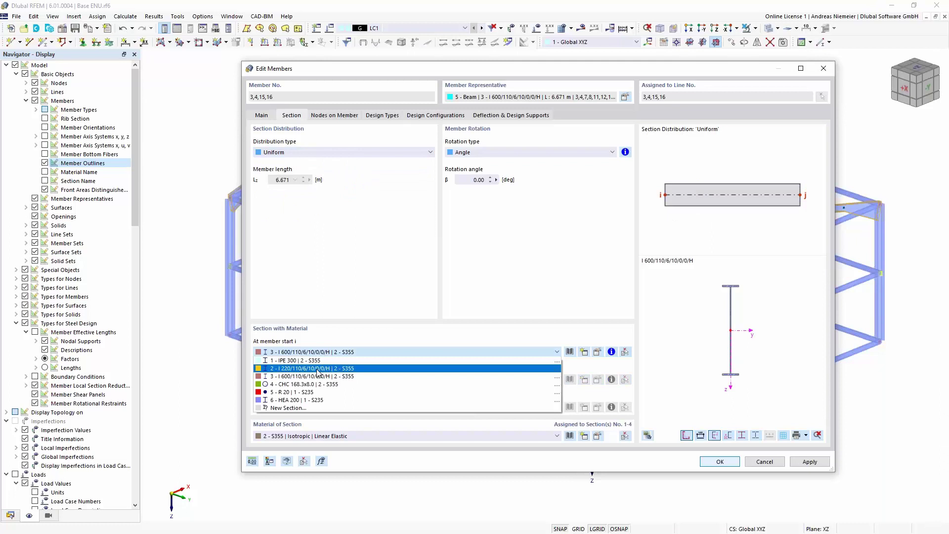
left_click(314, 372)
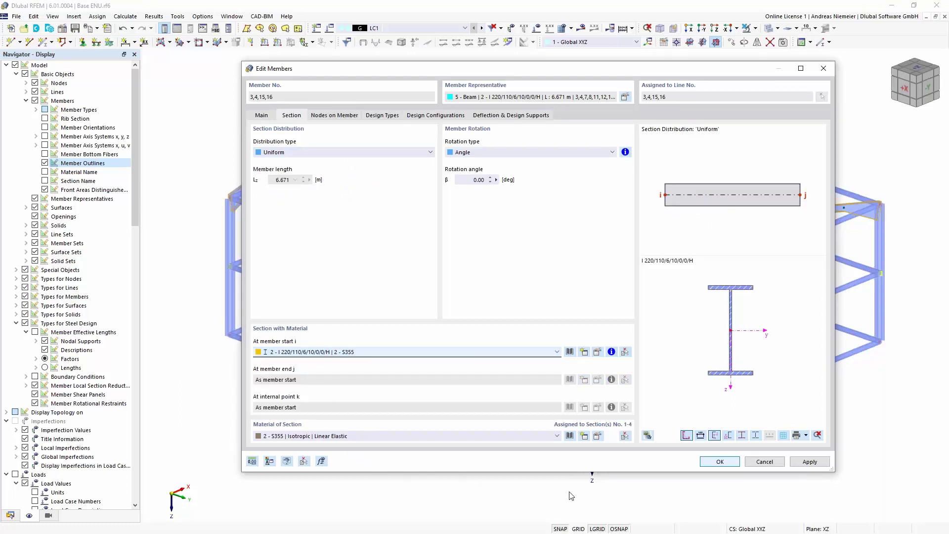
left_click(721, 464)
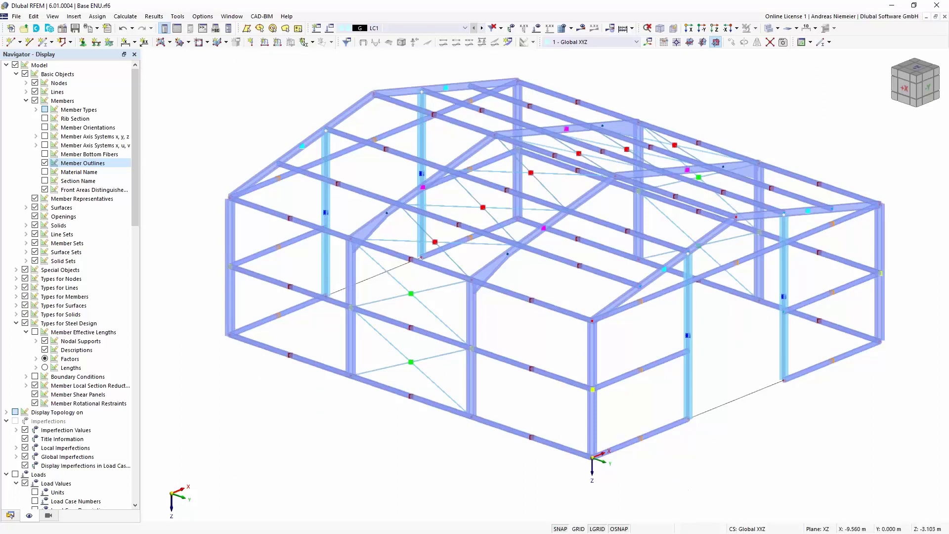
Change the member type of all base-level members around the hall to Coupling Hinge-Hinge
key("ctrl+shift+x")
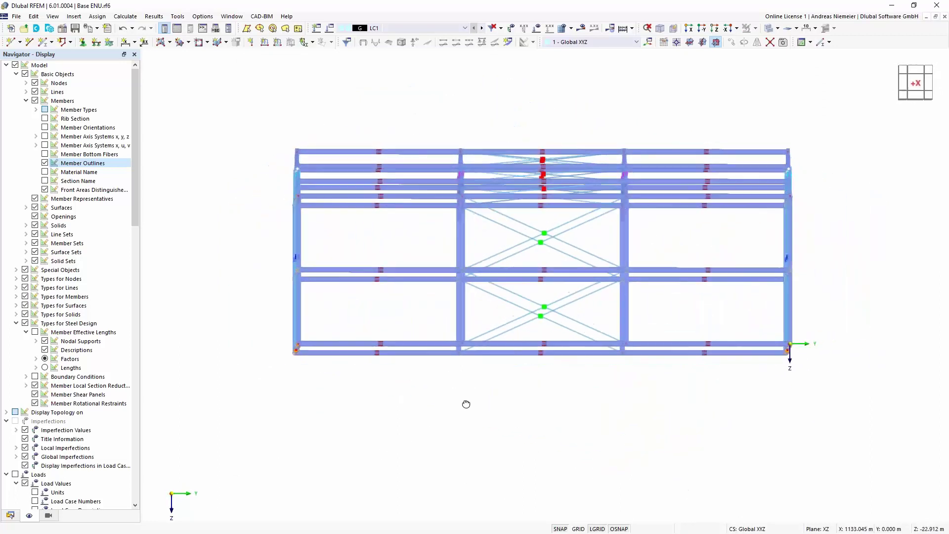
left_click_drag(295, 345, 849, 384)
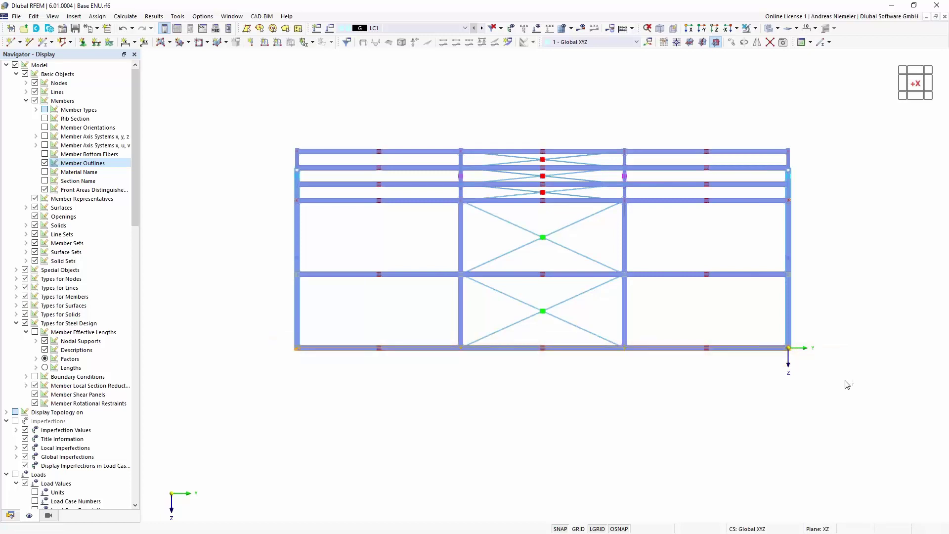
key("ctrl+shift+i")
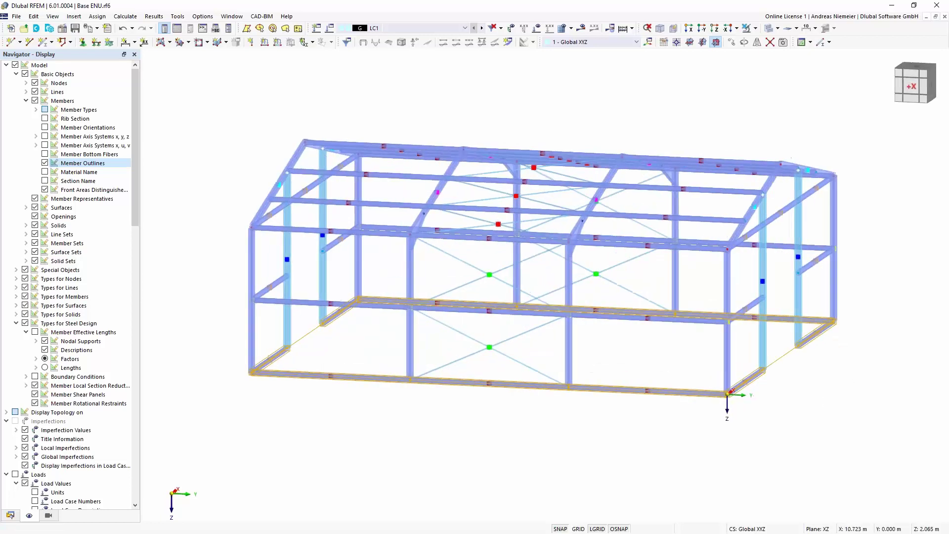
right_click(705, 394)
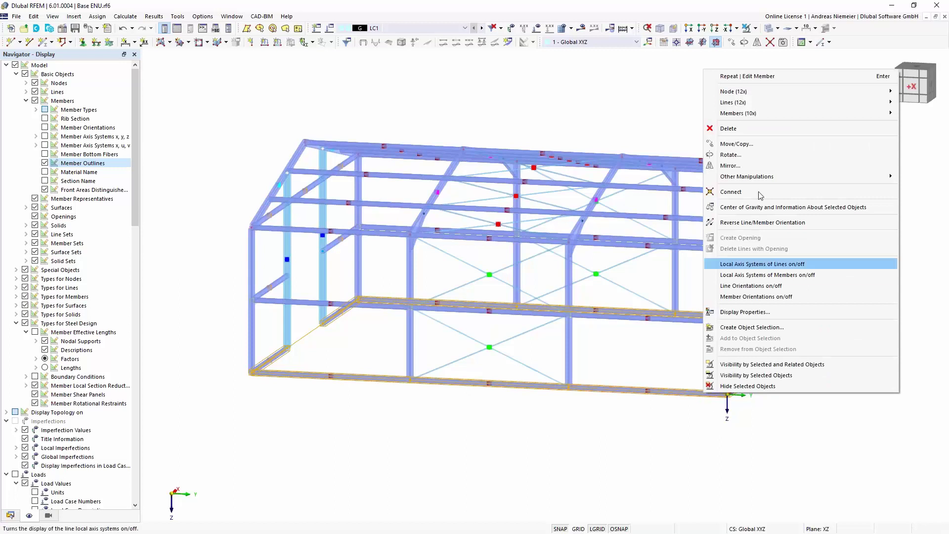
mouse_move(763, 114)
left_click(660, 121)
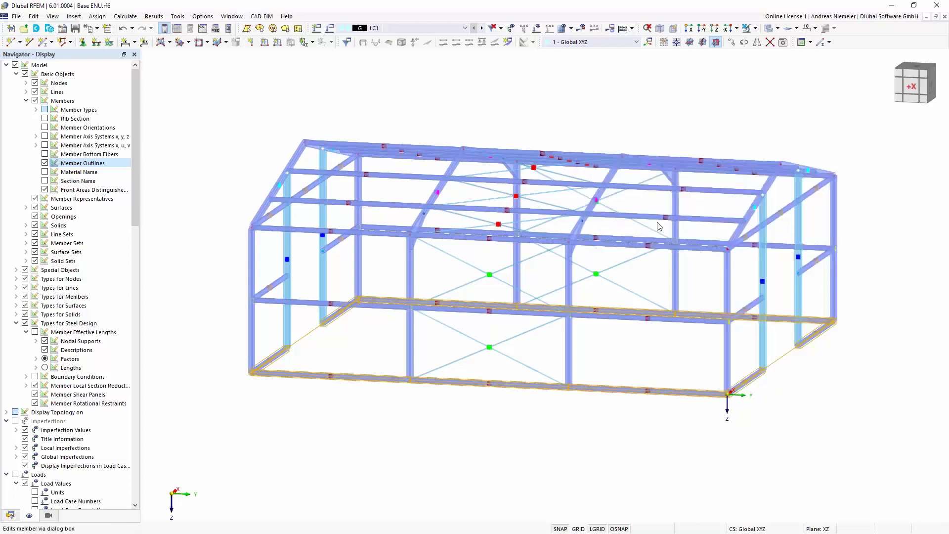
left_click(267, 141)
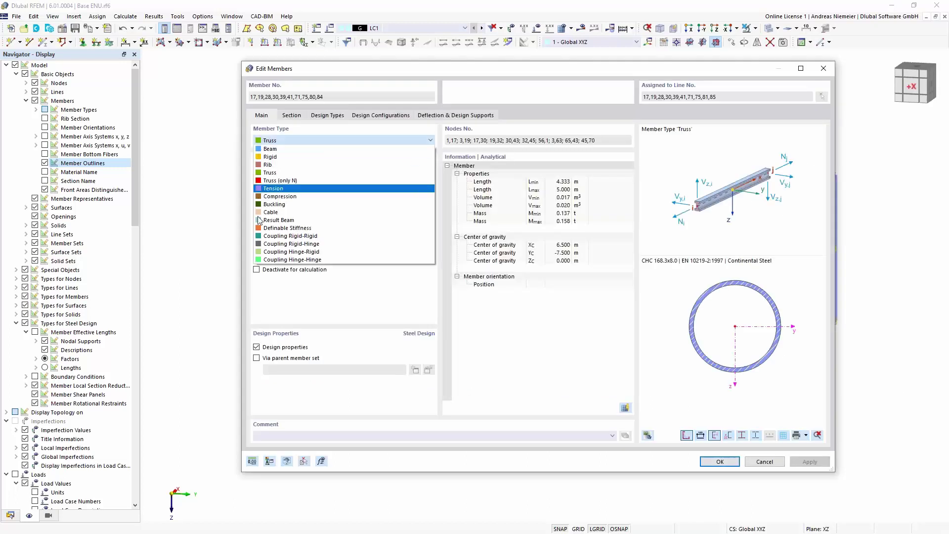
left_click(292, 260)
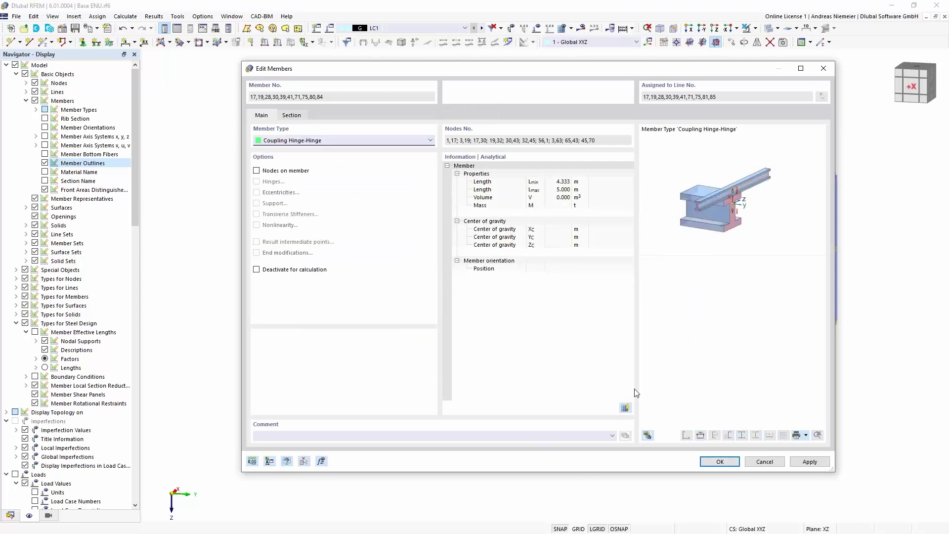
left_click(728, 463)
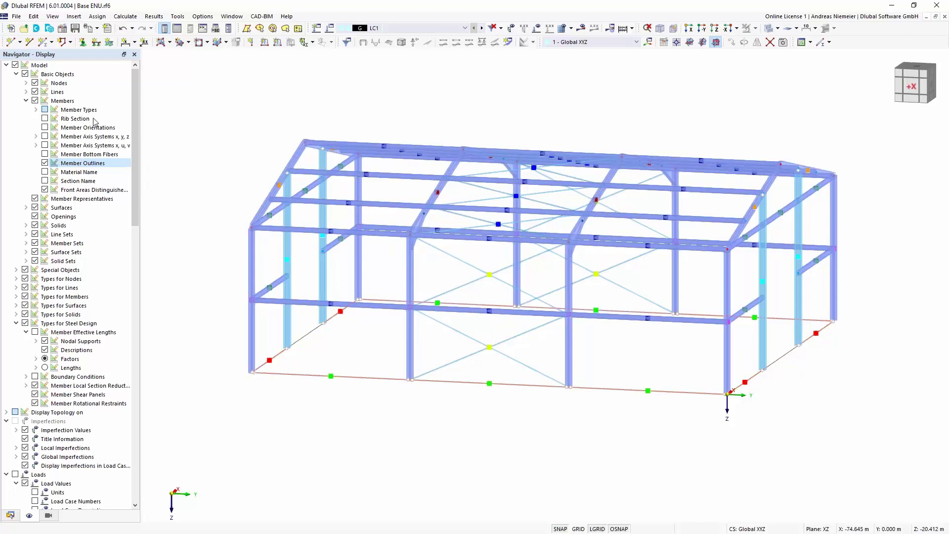
Assign nodal support 1 to all column base nodes of the hall
left_click(83, 42)
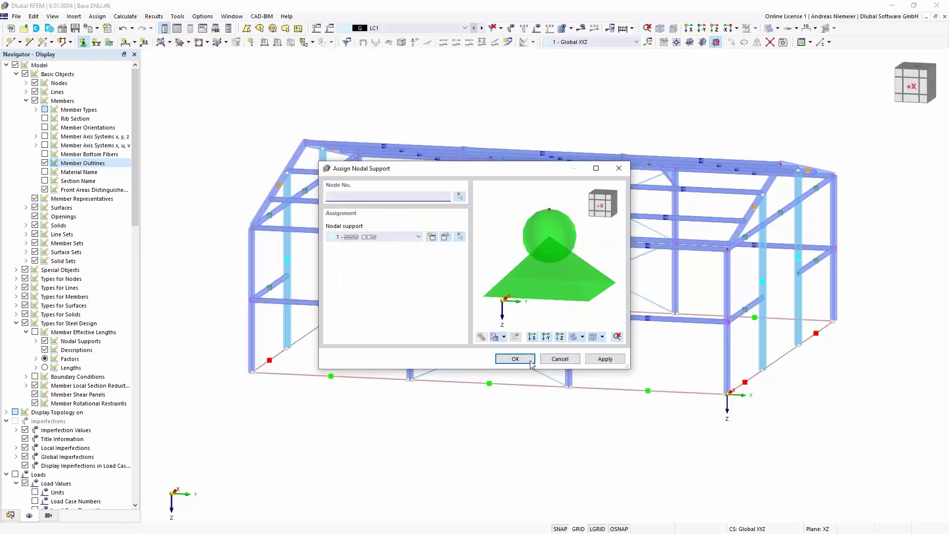
left_click(527, 360)
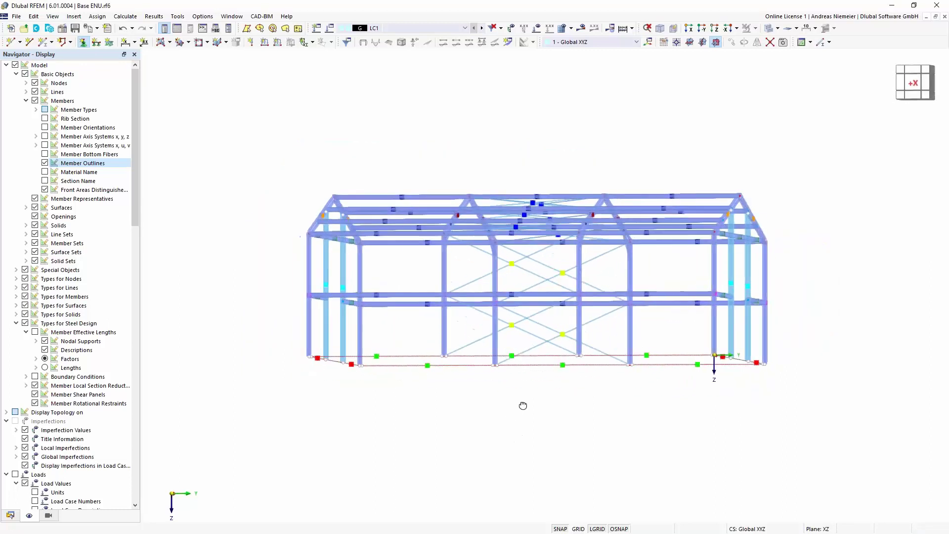
left_click_drag(282, 350, 807, 413)
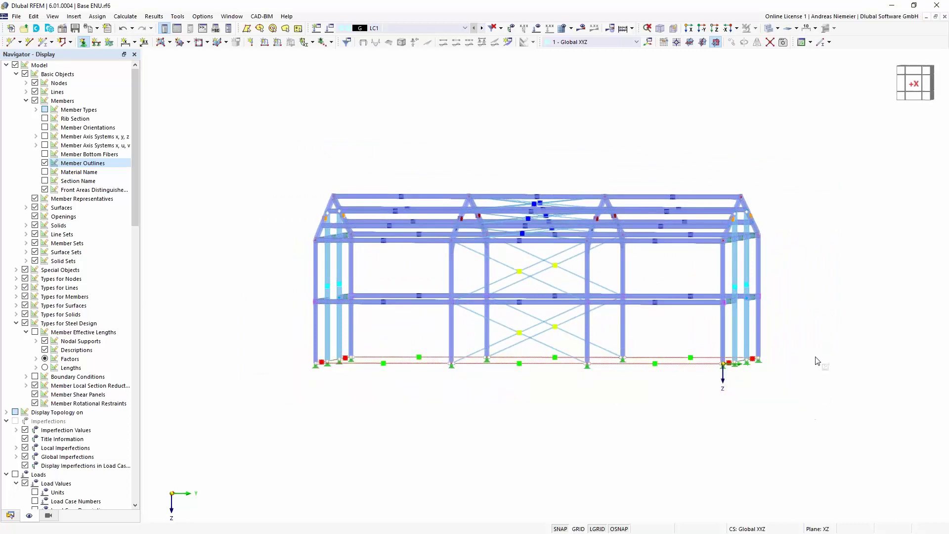
Enlarge the displayed nodal support symbols and save the model as Base ENU.rf6
middle_click_drag(811, 332, 704, 419, "ctrl")
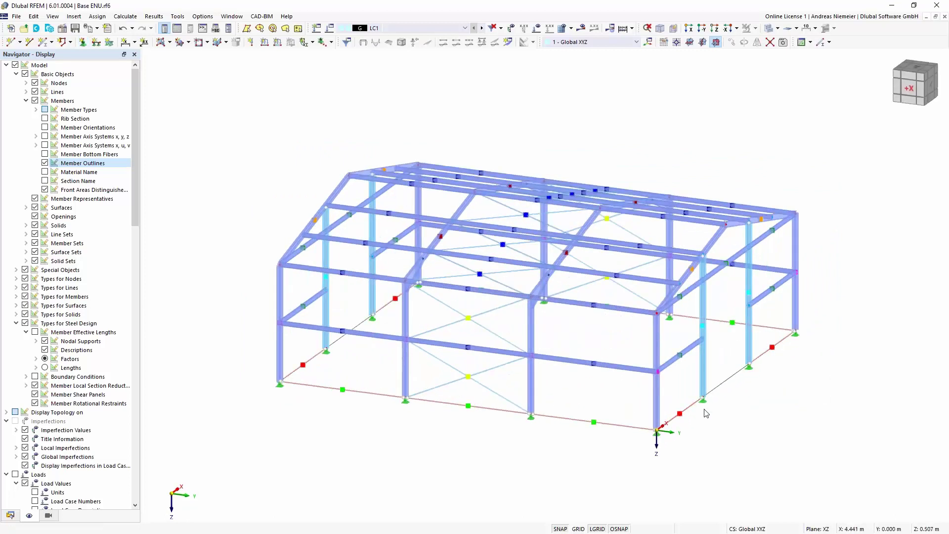
right_click(704, 405)
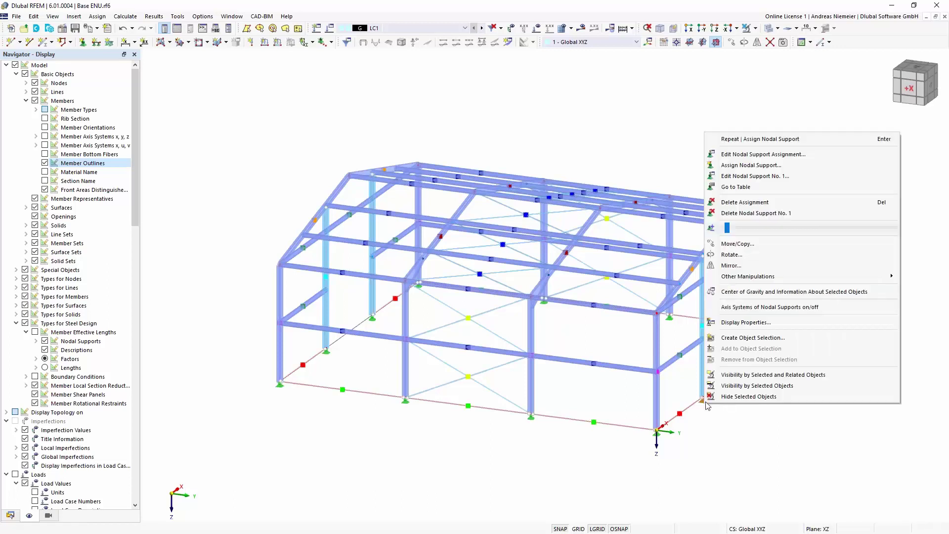
left_click_drag(728, 228, 748, 231)
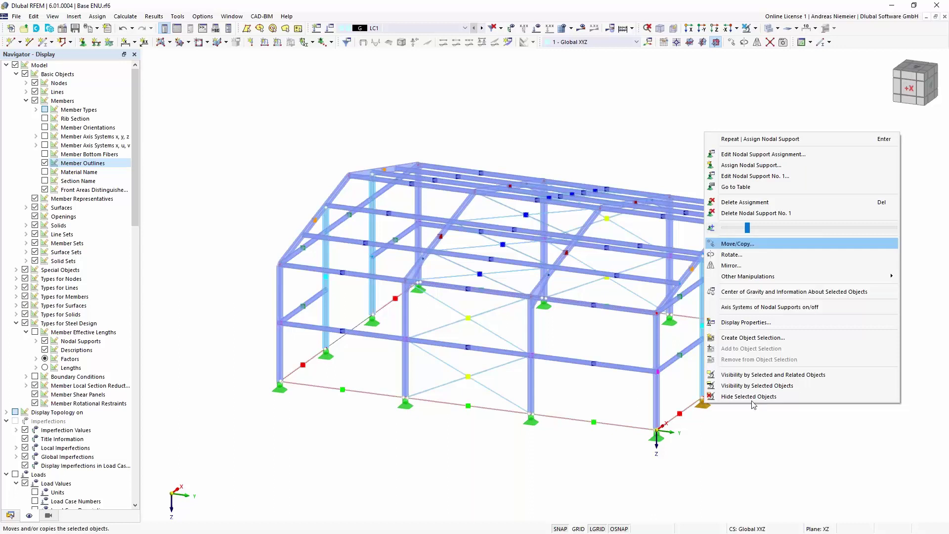
left_click(727, 461)
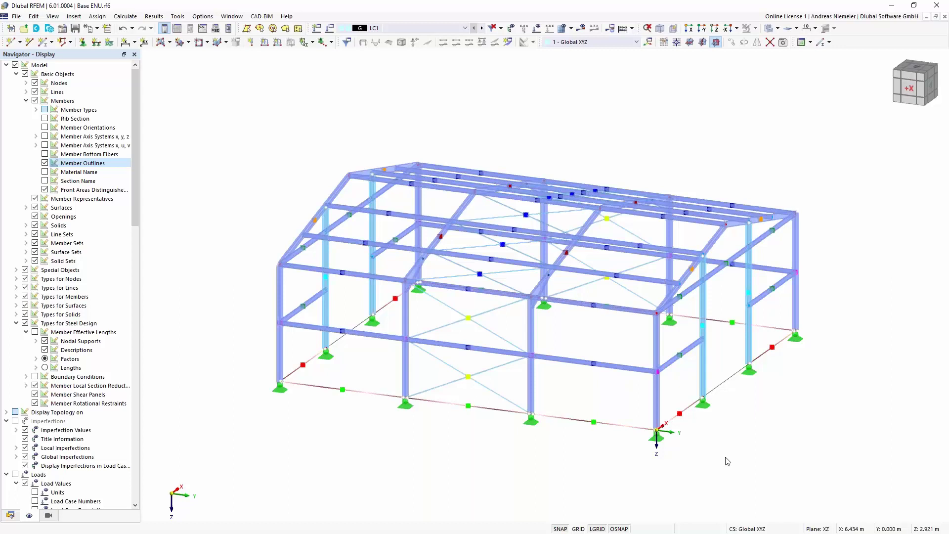
left_click(74, 30)
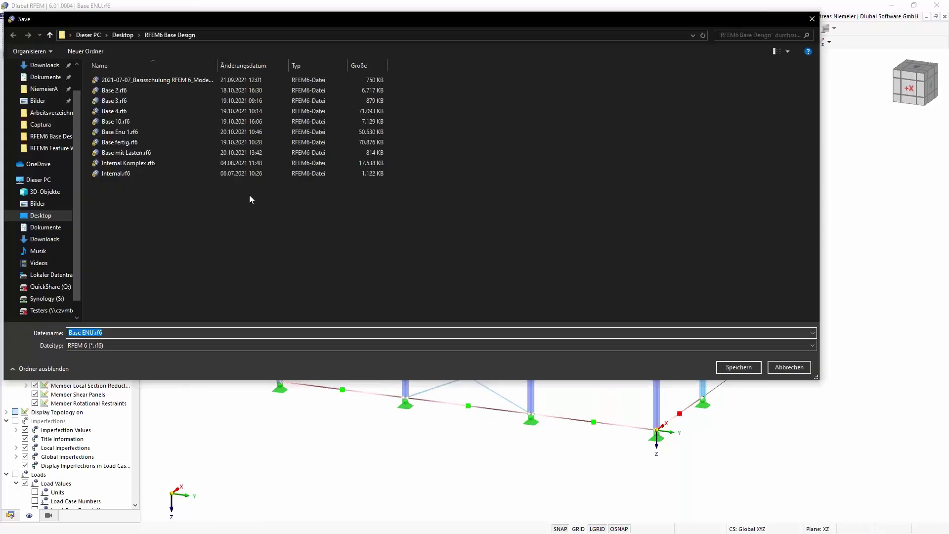
left_click(722, 367)
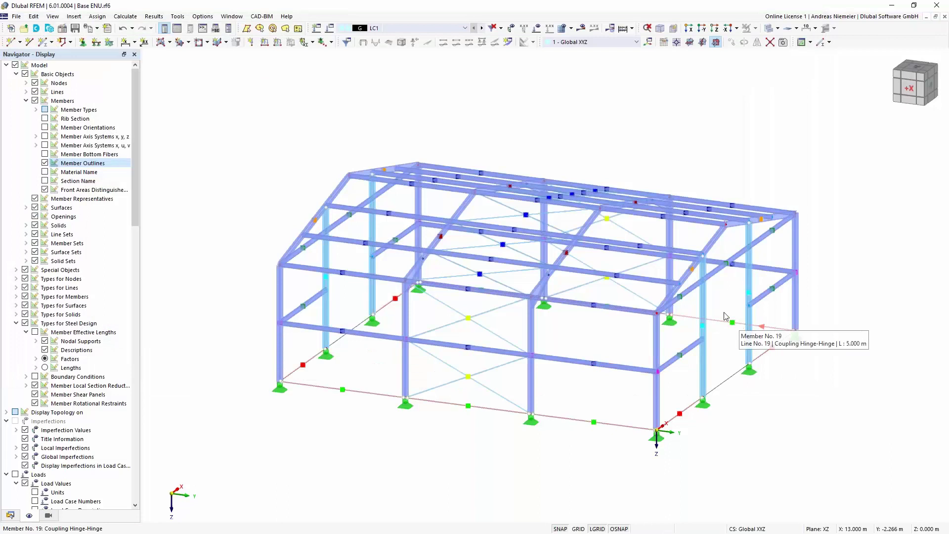
Show the load cases table below the model and name load case LC1 Self-weight
middle_click_drag(567, 462, 490, 352)
left_click(177, 28)
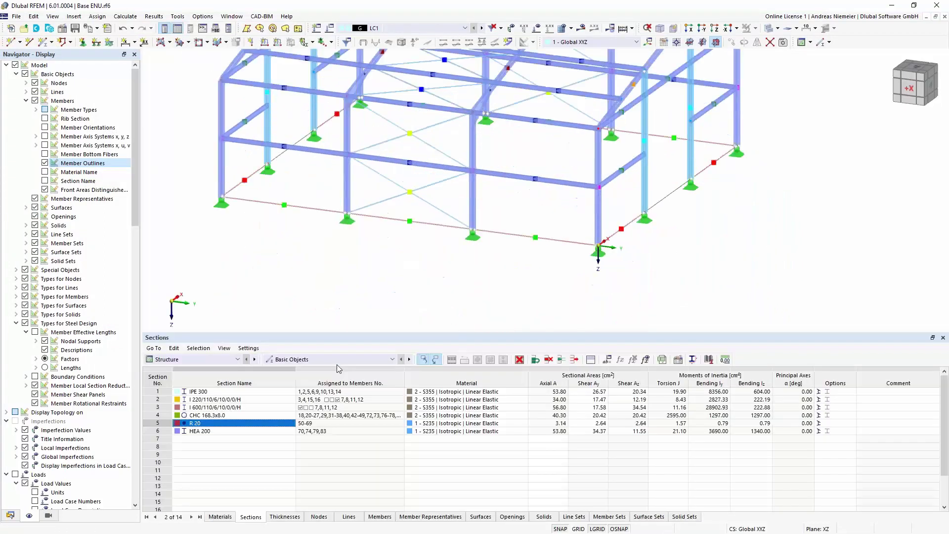
left_click(218, 360)
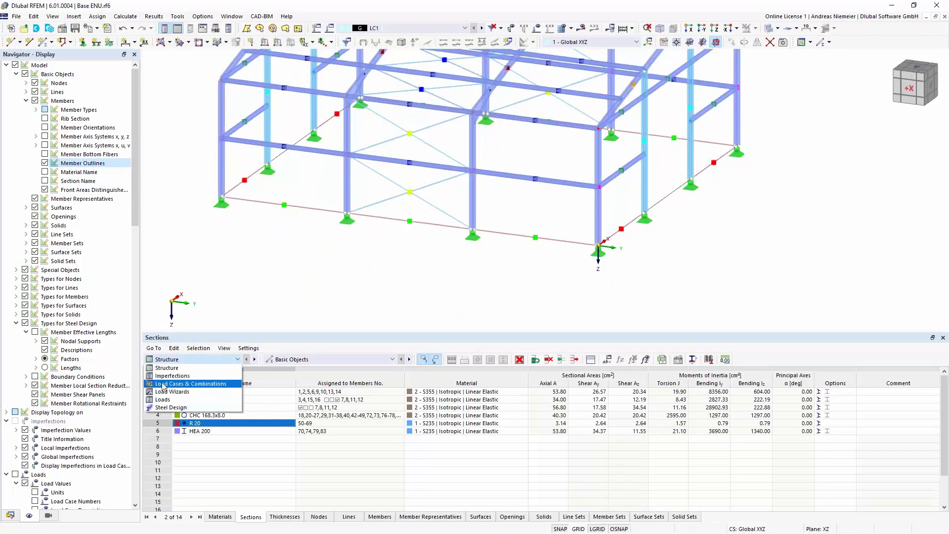
left_click(176, 385)
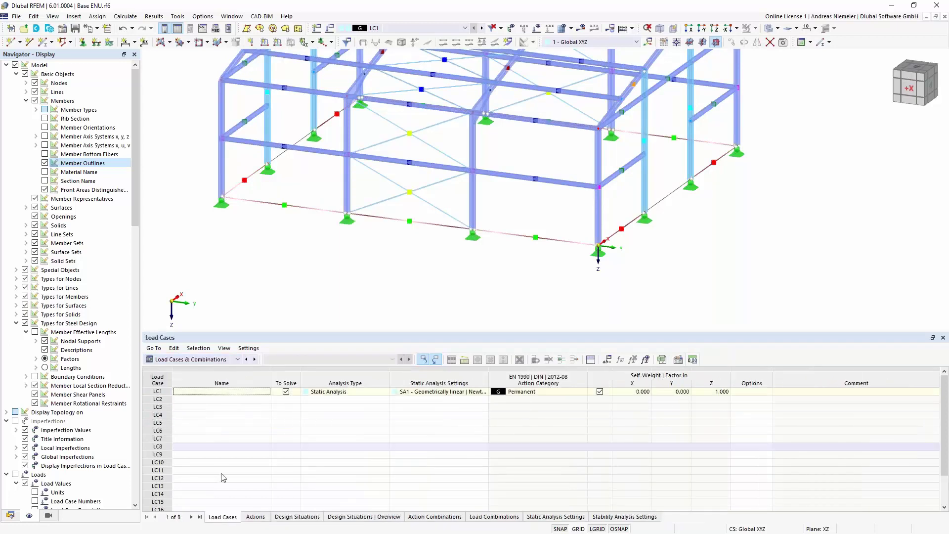
left_click(248, 470)
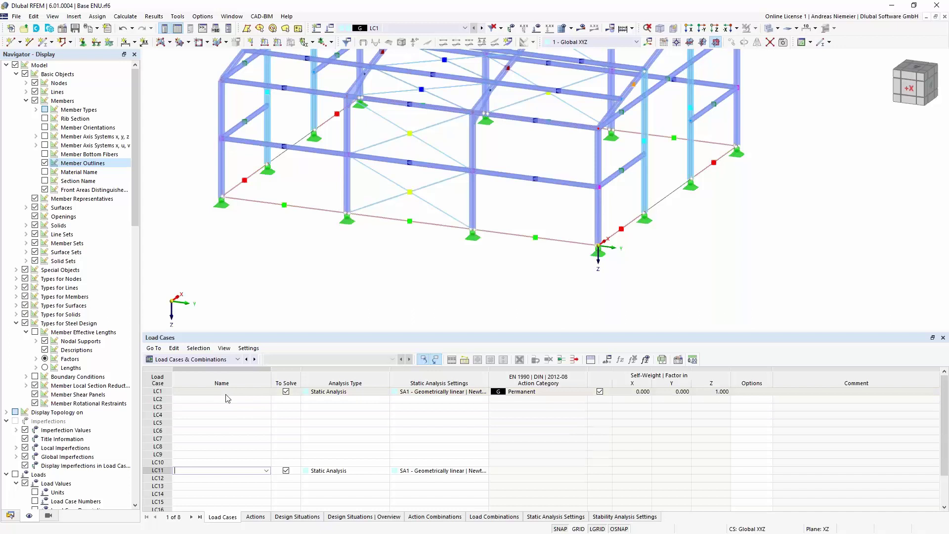
key("Escape")
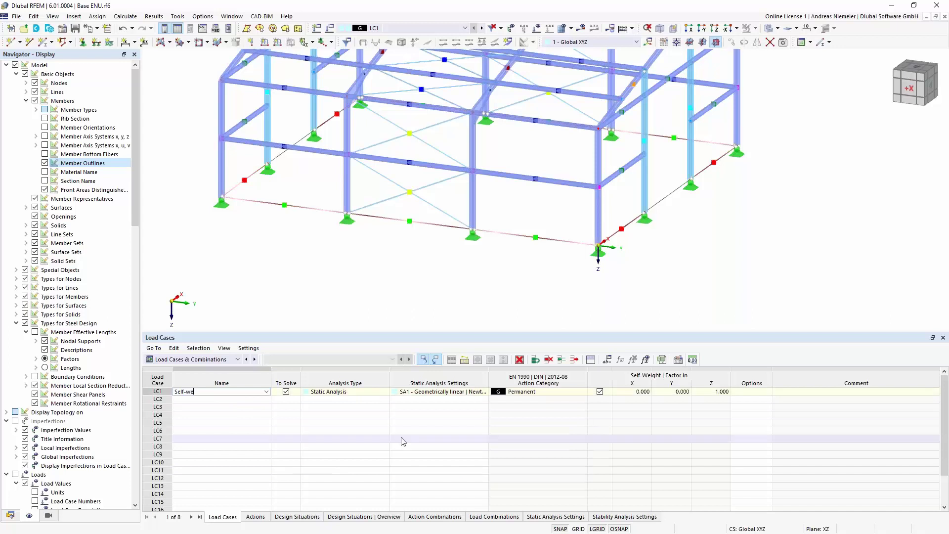
left_click(402, 442)
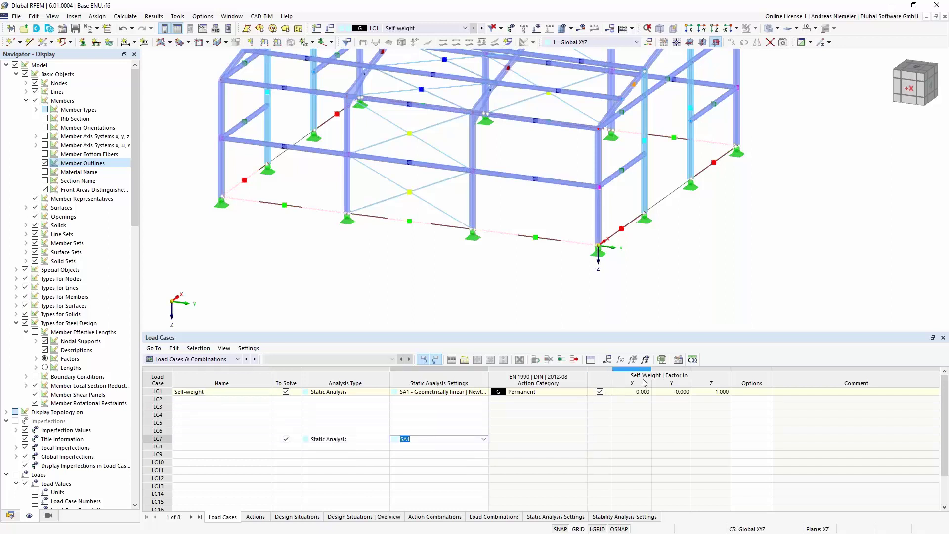
Create a Member Loads from Area Load wizard entry for LC1 Self-weight with a load magnitude of 0.1 kN/m²
scroll(724, 275, "down", 3)
middle_click_drag(726, 270, 687, 326, "ctrl")
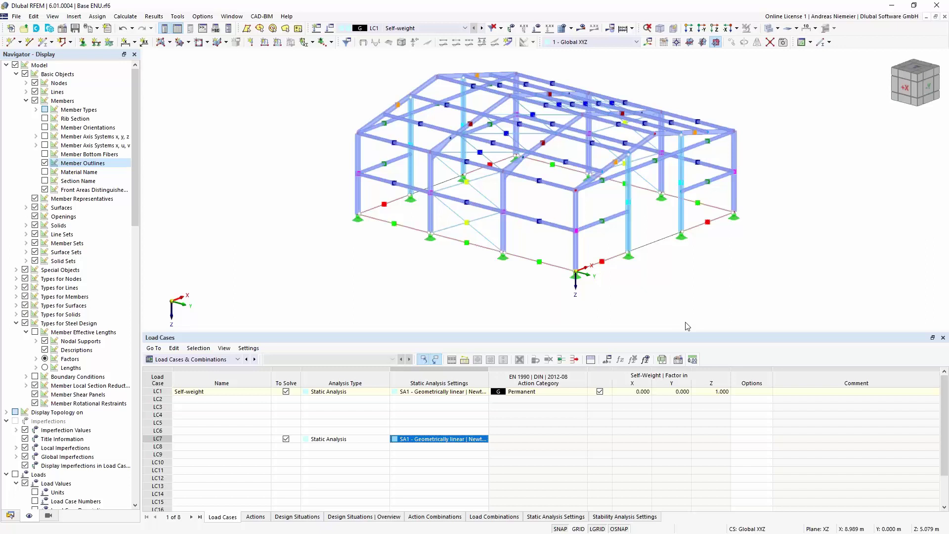
left_click(7, 66)
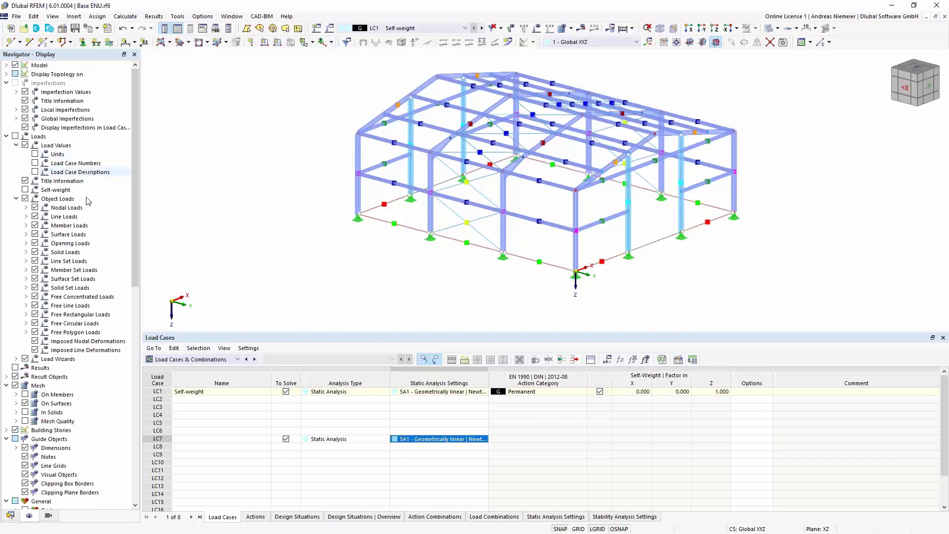
left_click(9, 516)
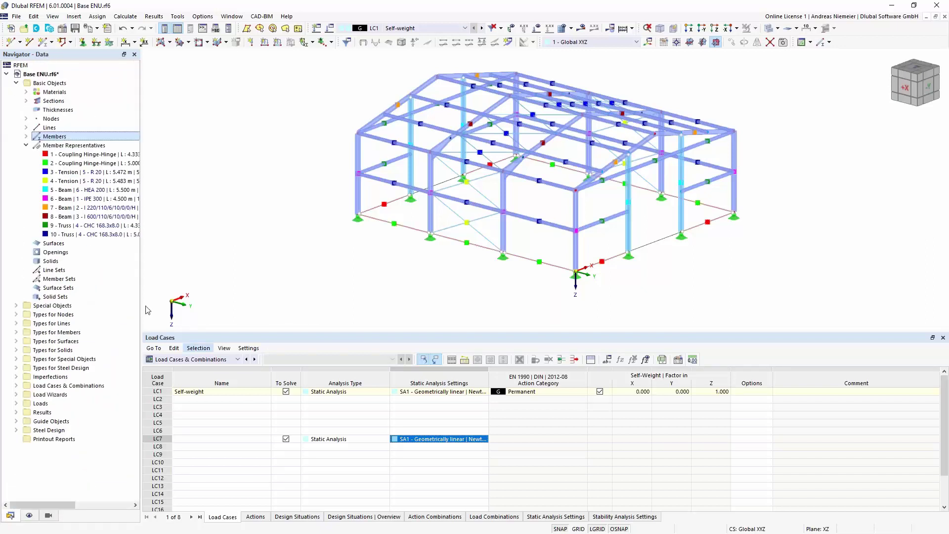
left_click(26, 145)
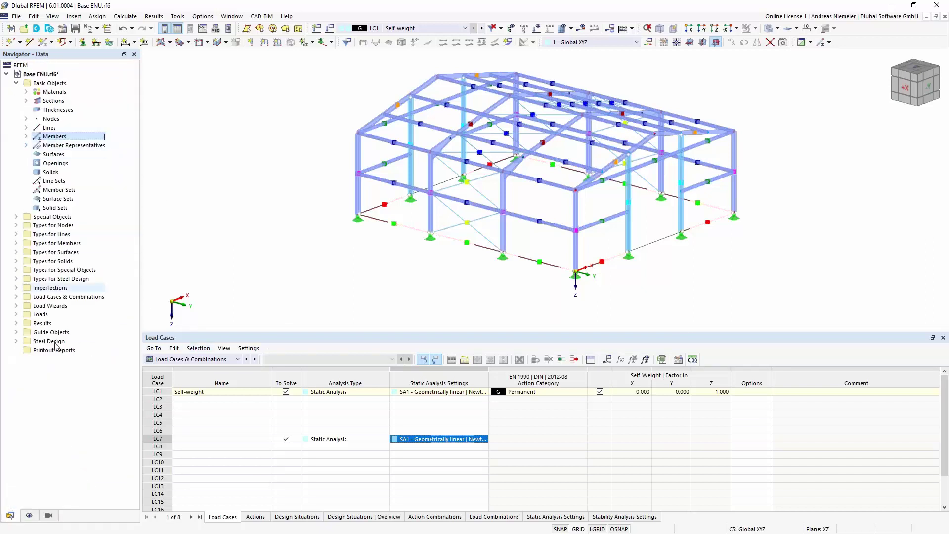
left_click(17, 83)
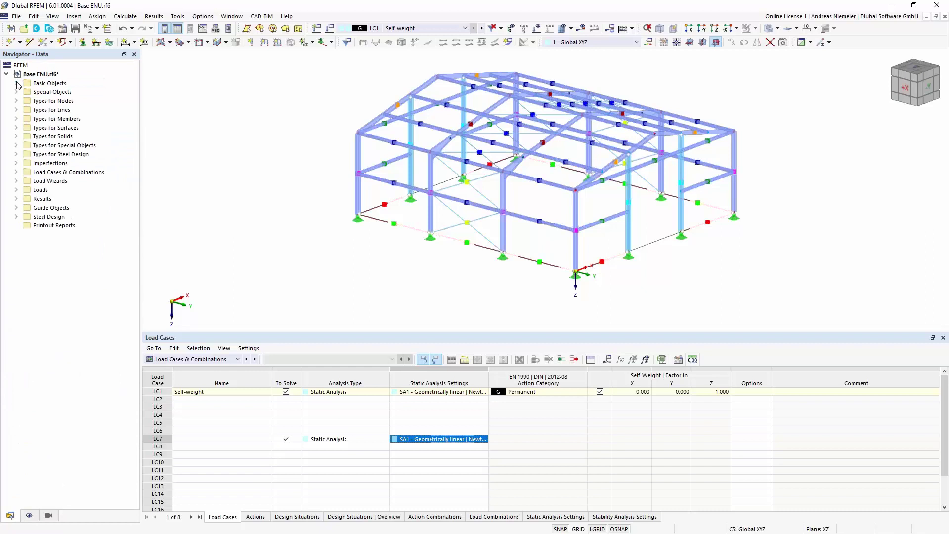
left_click(16, 181)
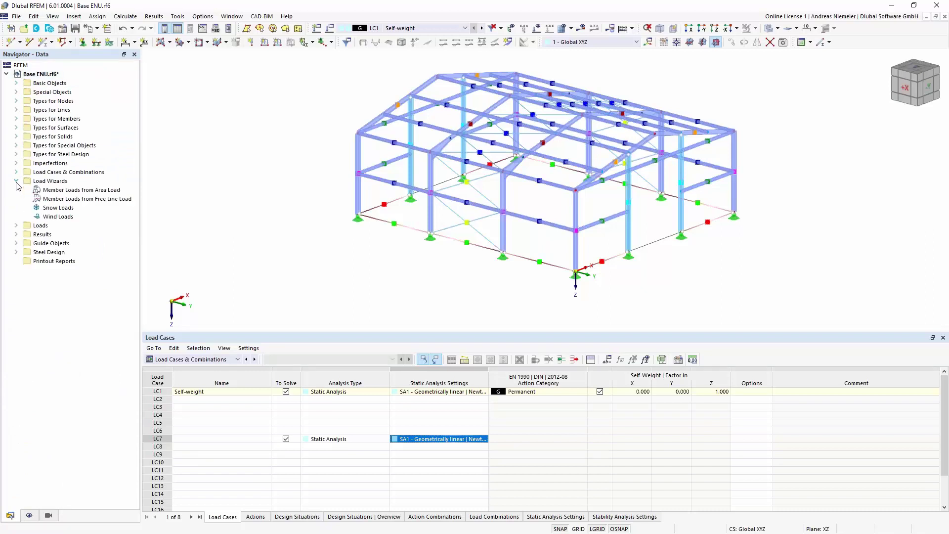
left_click(73, 191)
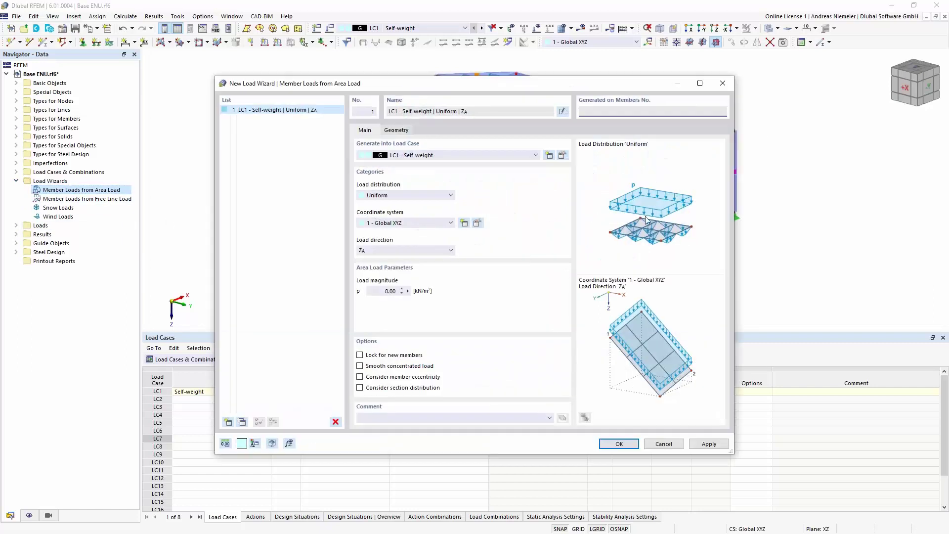
left_click(378, 292)
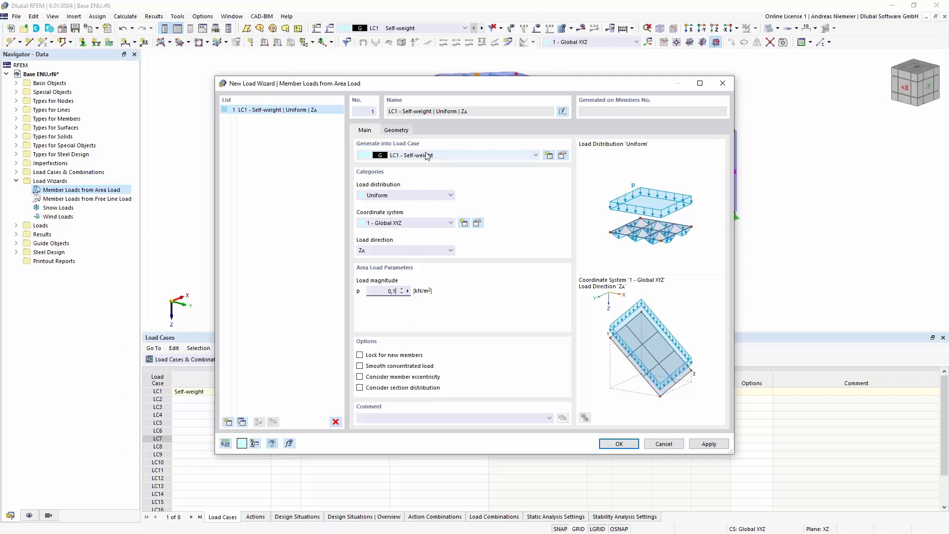
Assign all detected wall and roof cells of the hall as boundary planes of the area load
left_click(402, 129)
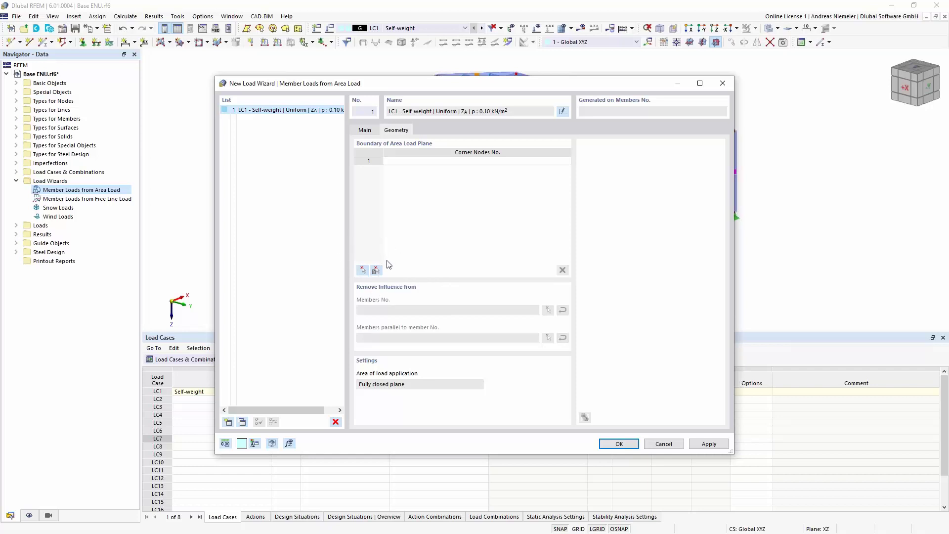
left_click(376, 271)
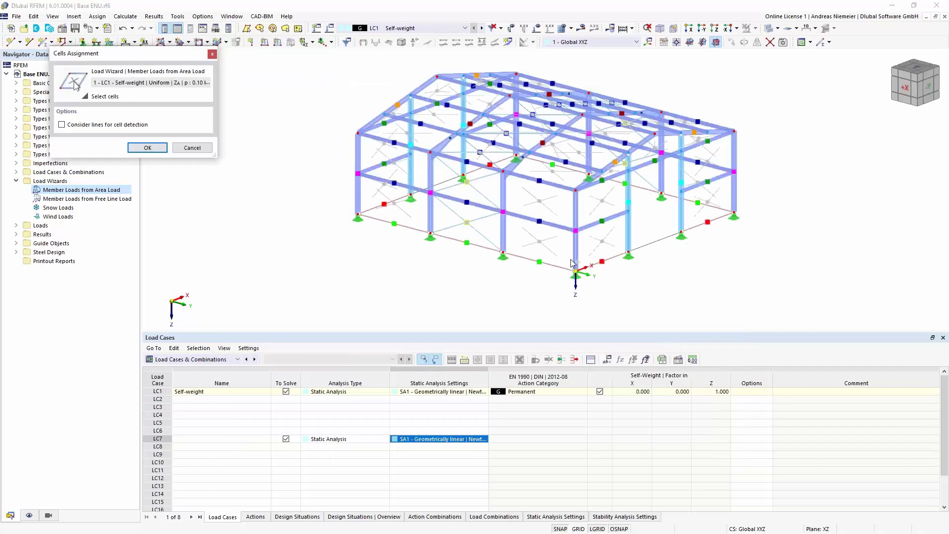
left_click_drag(782, 289, 374, 96)
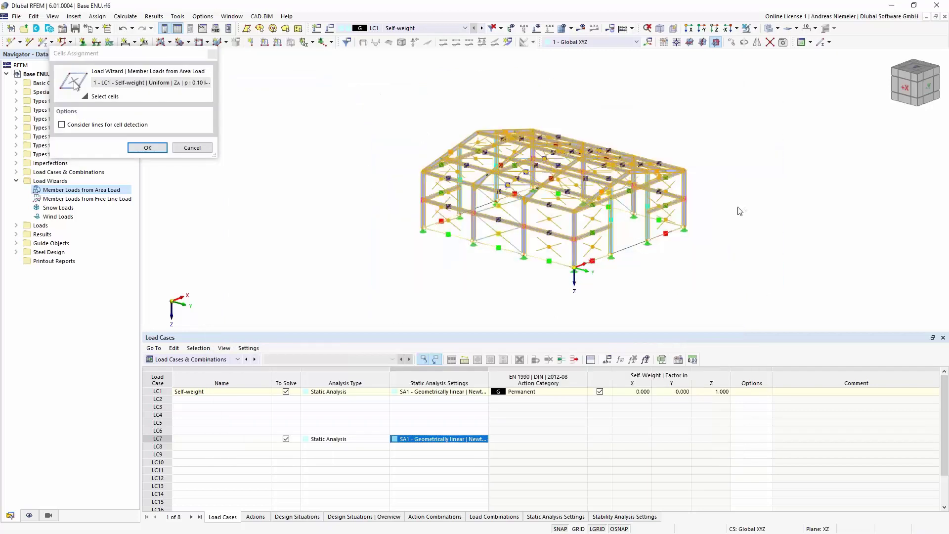
middle_click_drag(750, 212, 729, 248, "ctrl")
scroll(583, 236, "up", 5)
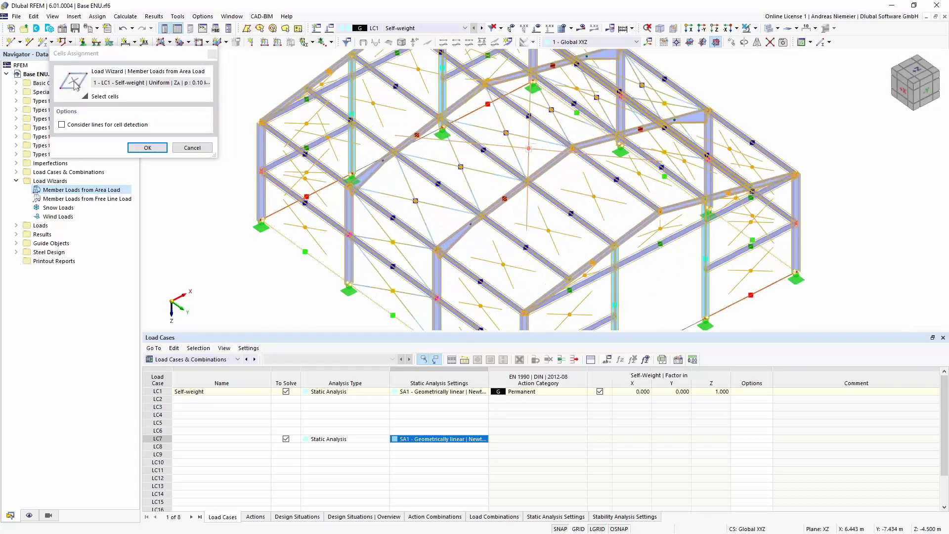
scroll(619, 251, "down", 5)
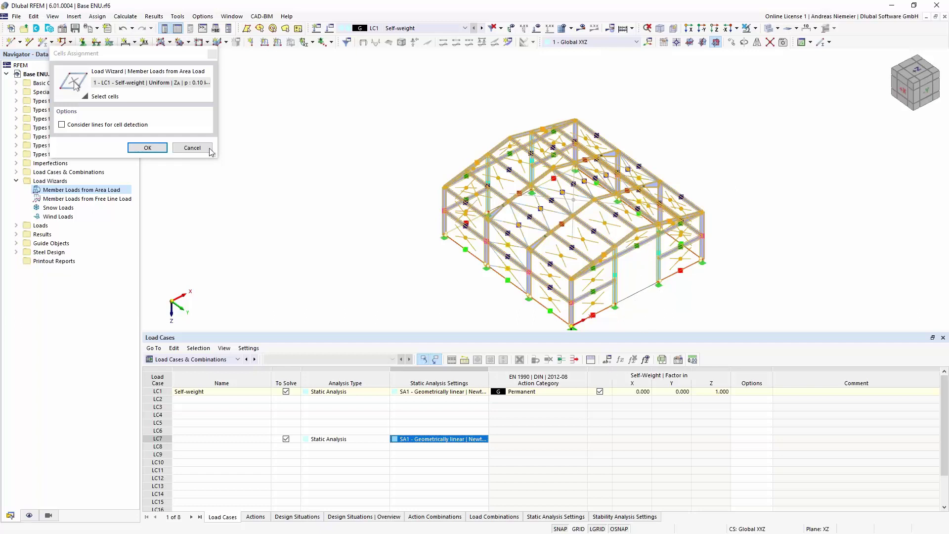
left_click(147, 148)
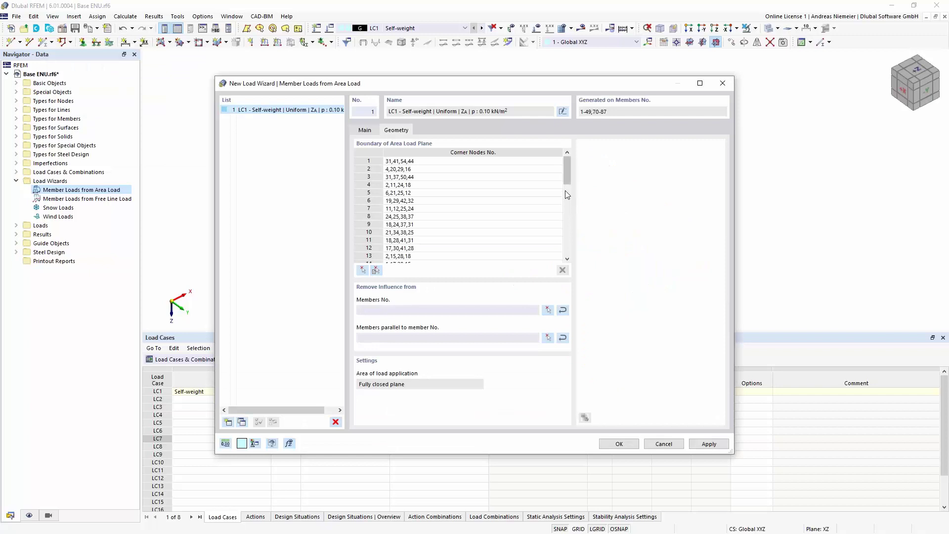
Add the front gable's open gate bay as a load plane with corner nodes 56,63,60,58, and start an empty row below it
left_click_drag(567, 179, 568, 249)
left_click(470, 259)
left_click(363, 270)
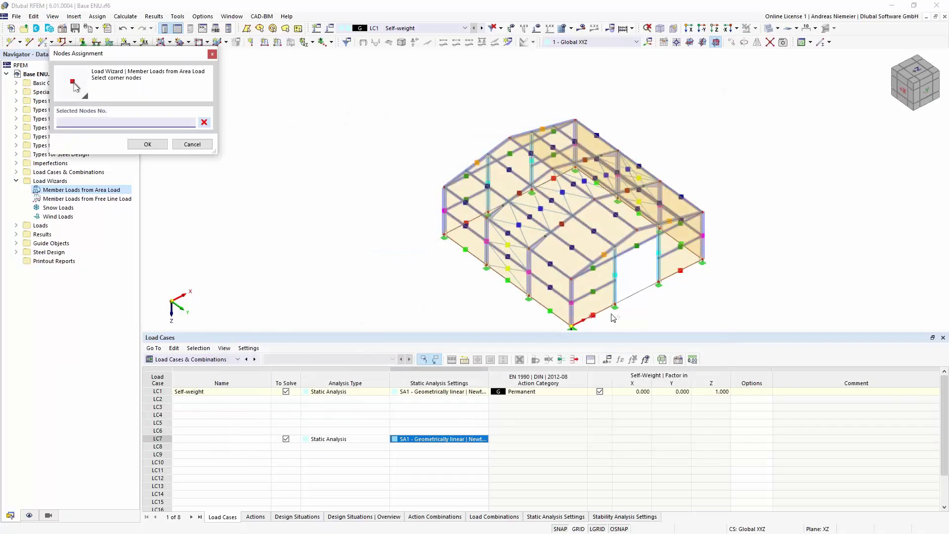
left_click(615, 307)
left_click(659, 284)
left_click(659, 234)
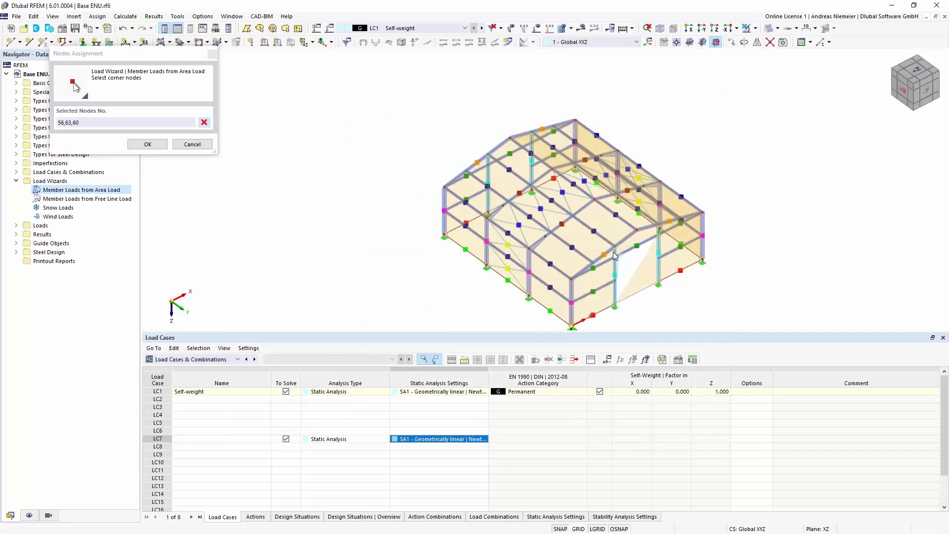
left_click(615, 307)
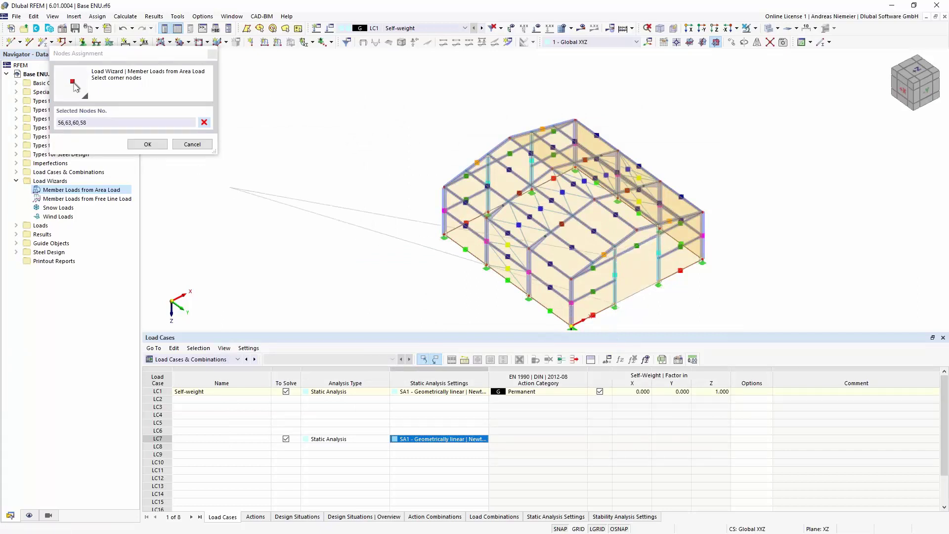
left_click(147, 144)
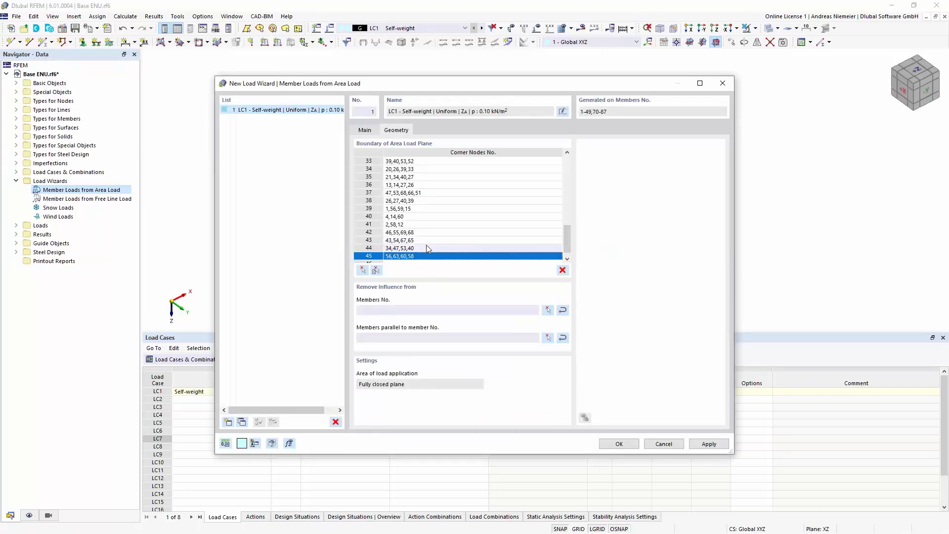
left_click(416, 260)
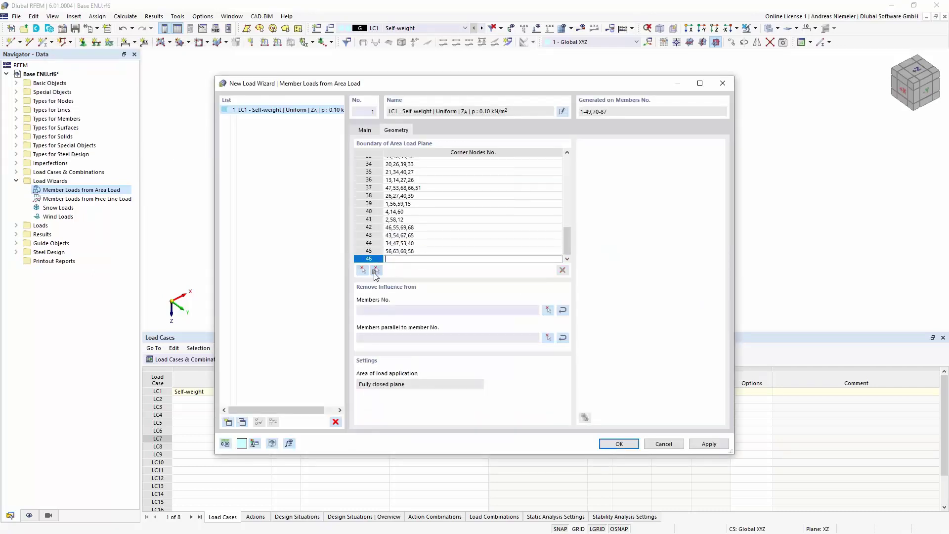
left_click(376, 270)
left_click(375, 272)
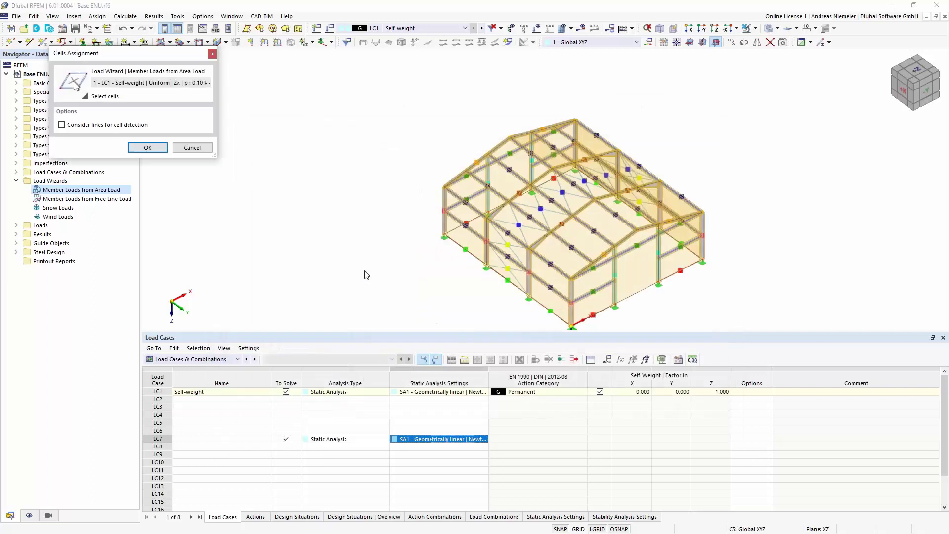
left_click(189, 148)
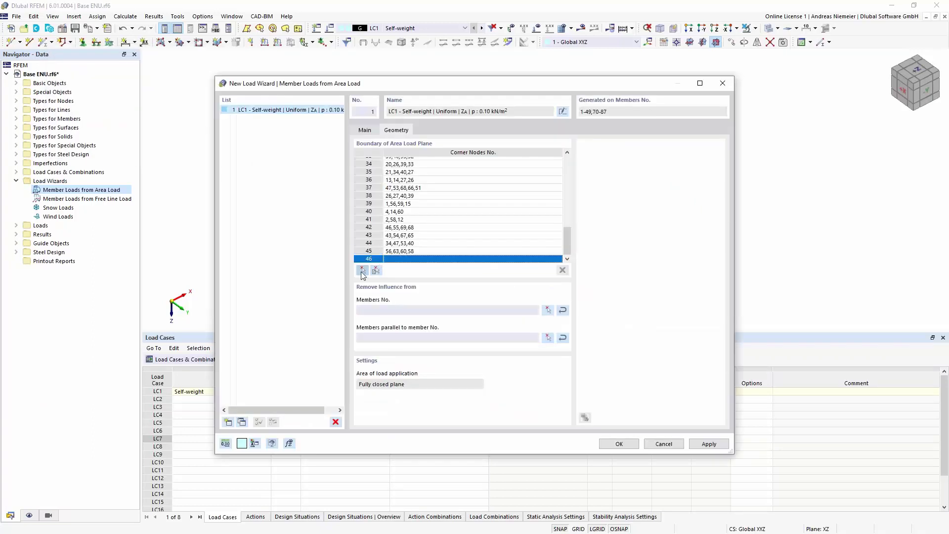
Add the opposite gable's open gate bay as a load plane with corner nodes 70,65,66,68, and generate the loads
left_click(363, 271)
middle_click_drag(702, 240, 716, 237, "ctrl")
scroll(468, 255, "up", 2)
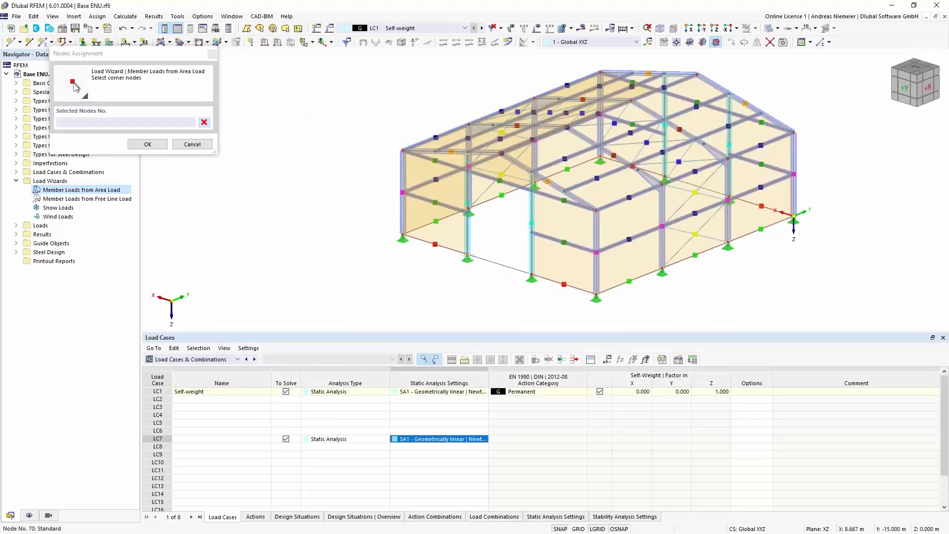
left_click(467, 255)
left_click(532, 279)
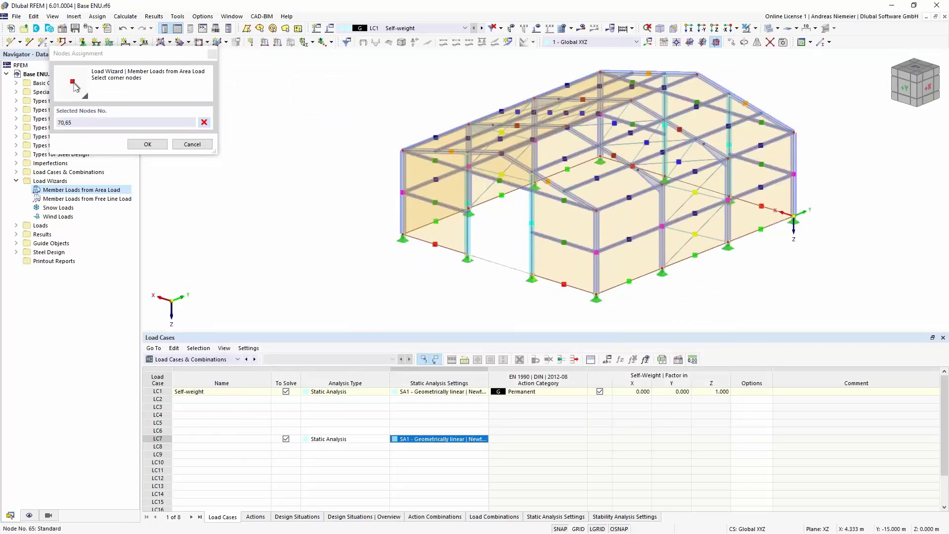
left_click(532, 188)
left_click(469, 168)
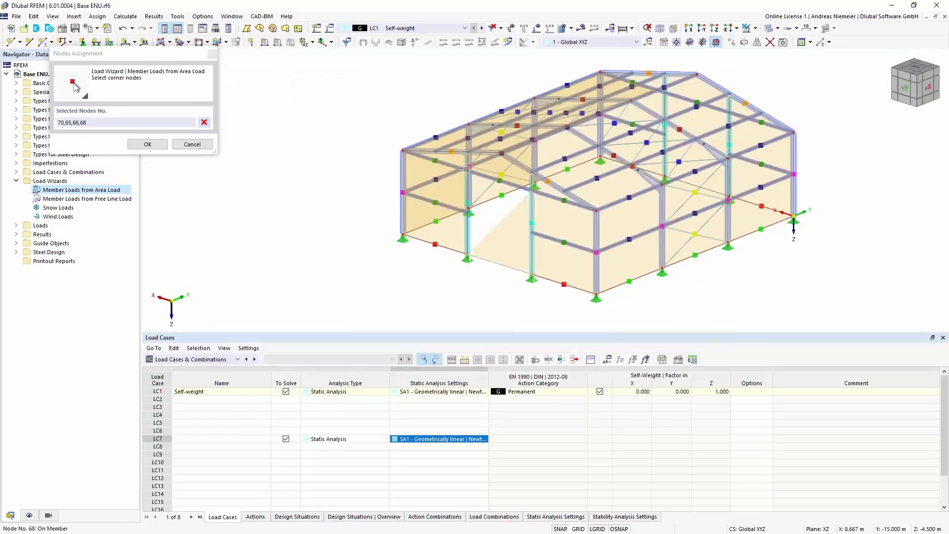
left_click(148, 144)
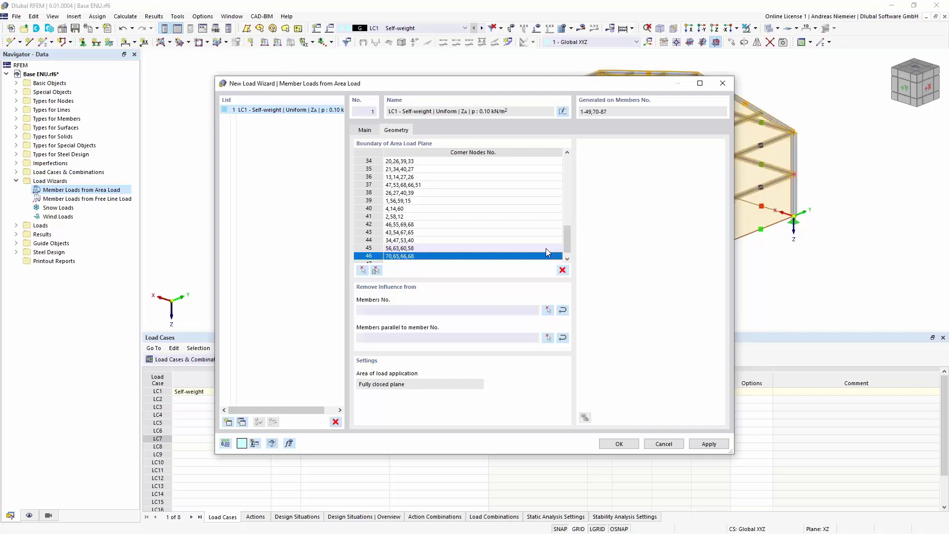
left_click(624, 445)
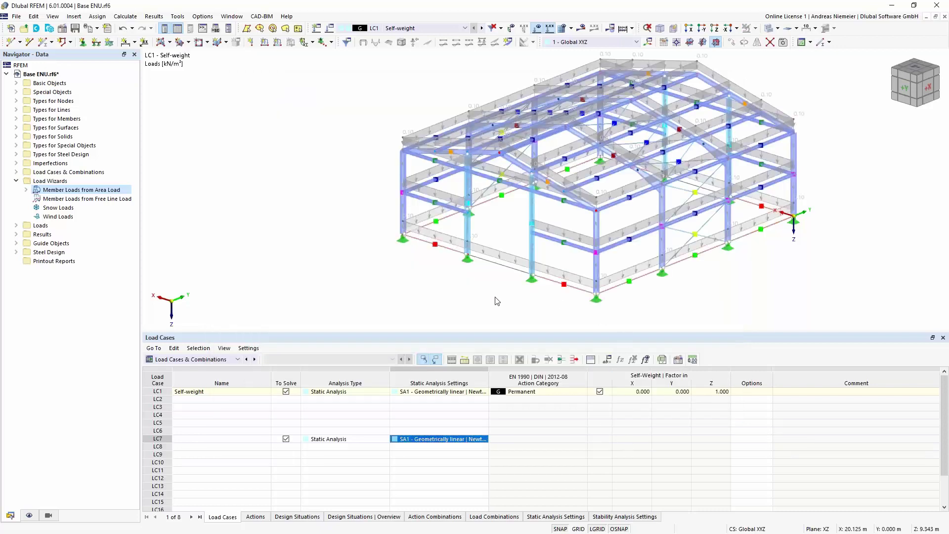
Switch on separate display for the area load wizard to show the individual generated member loads
middle_click_drag(786, 278, 484, 263, "ctrl")
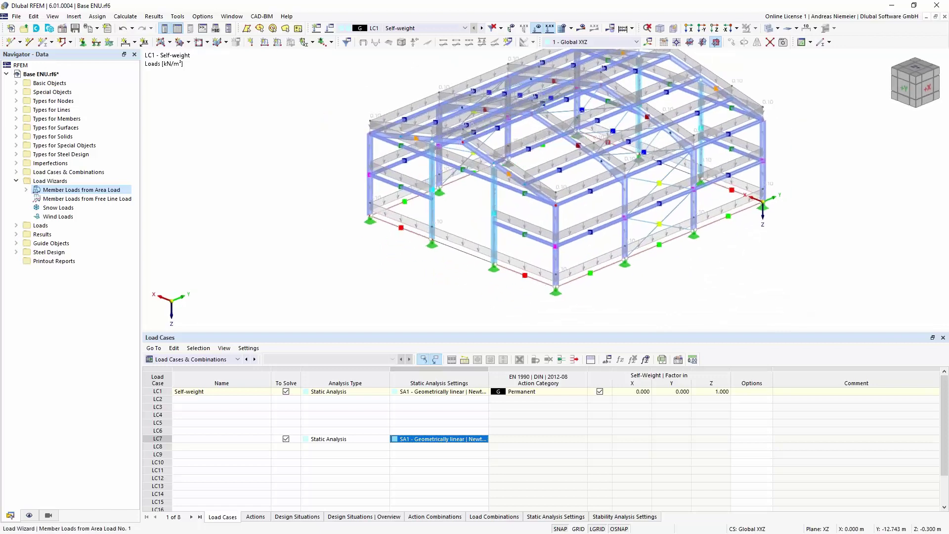
right_click(479, 247)
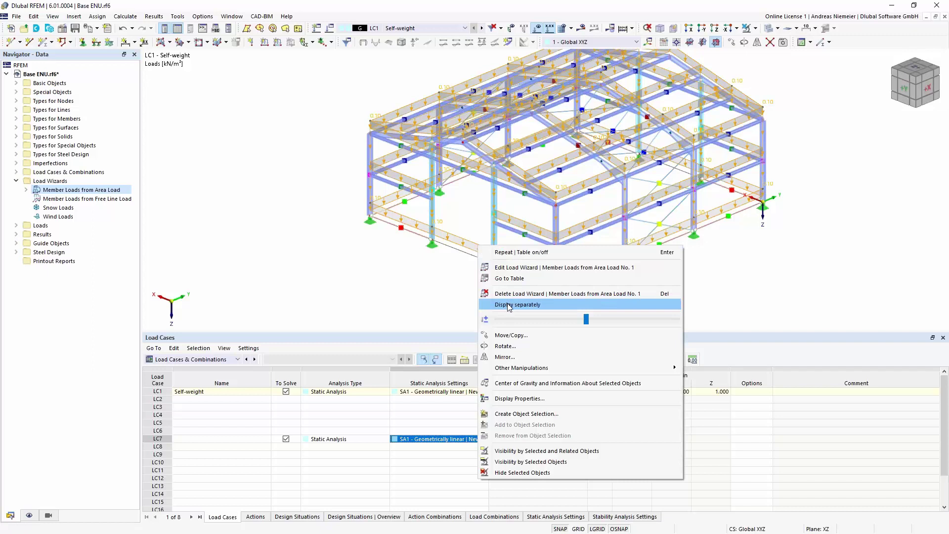
left_click(509, 305)
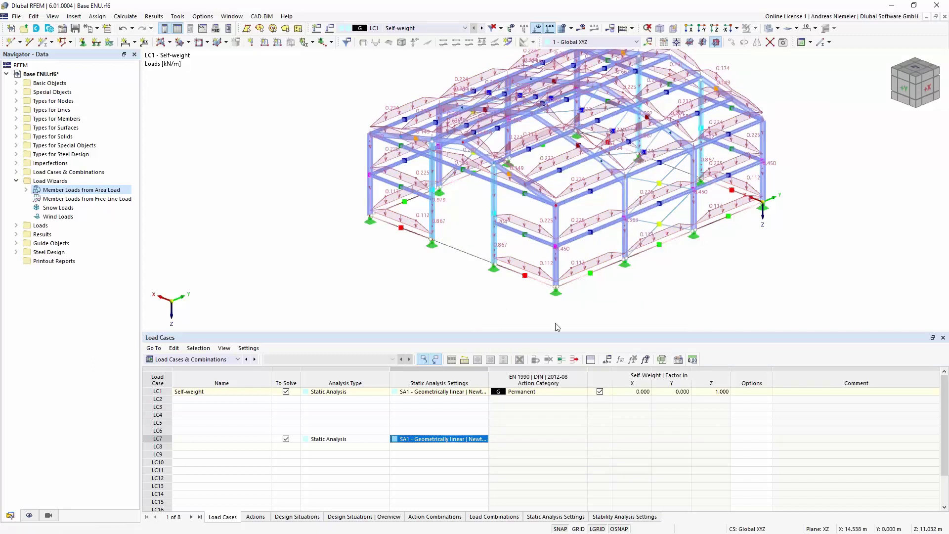
Edit the area load wizard's geometry to remove influence from members parallel to members 13, 15 and 16
double_click(539, 271)
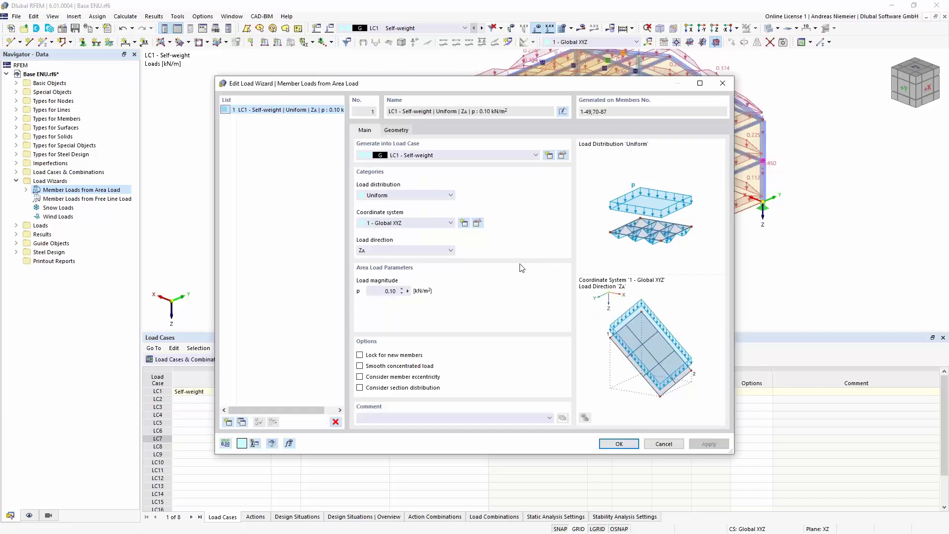
left_click(401, 131)
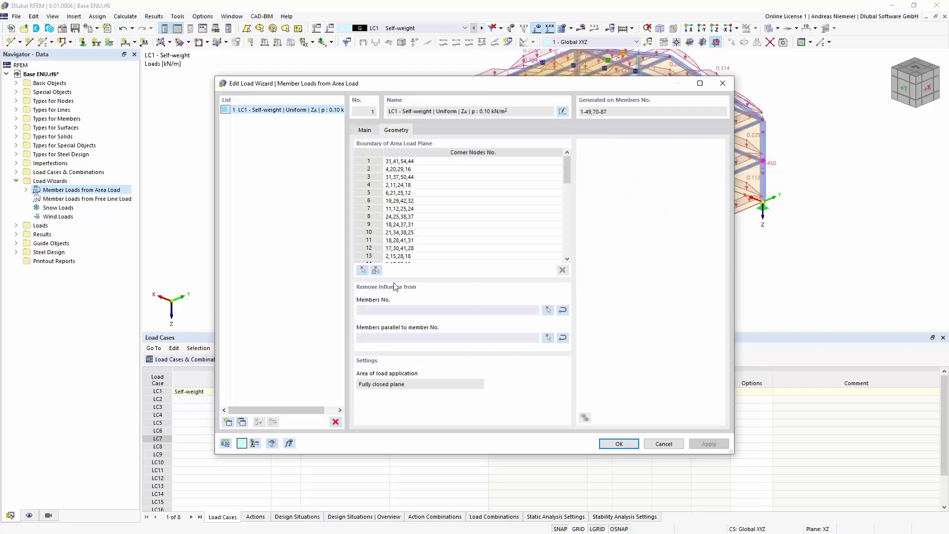
left_click(548, 337)
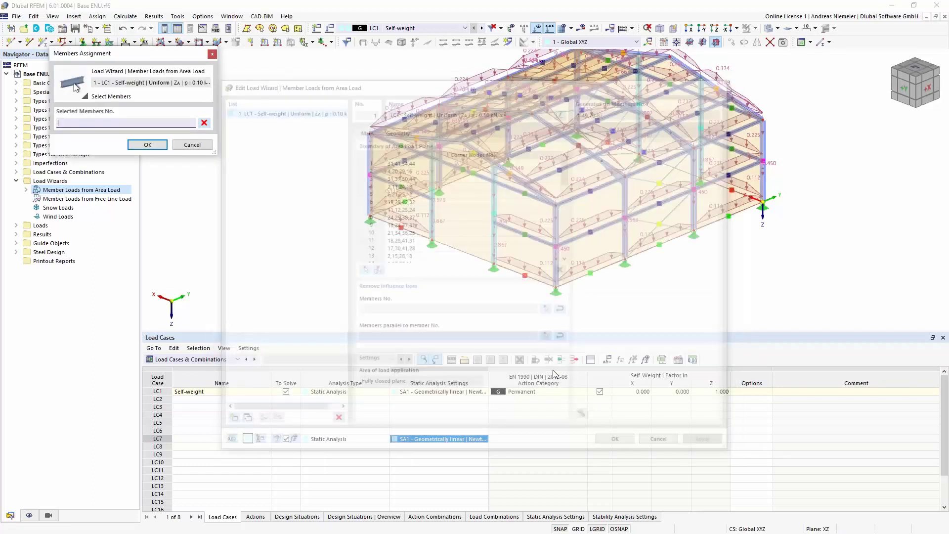
left_click(558, 266)
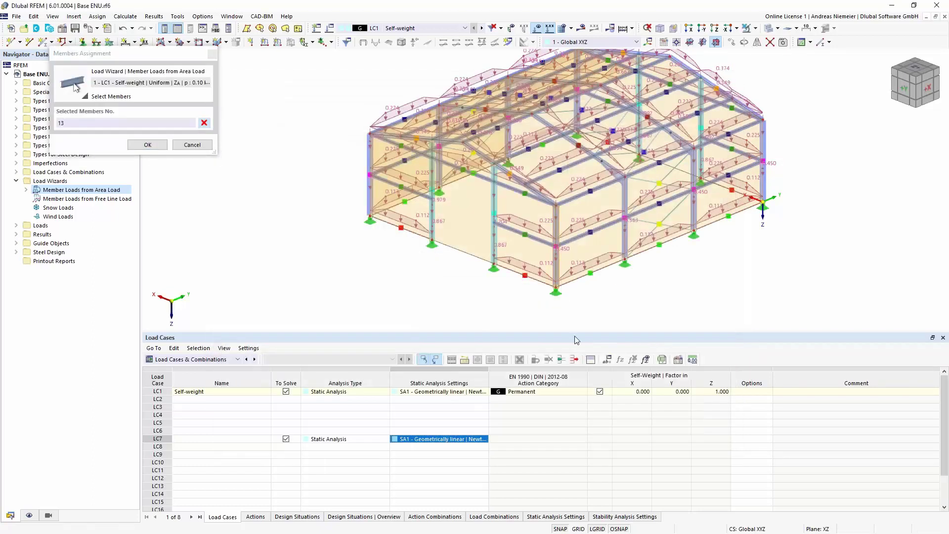
left_click(495, 203)
left_click(454, 180)
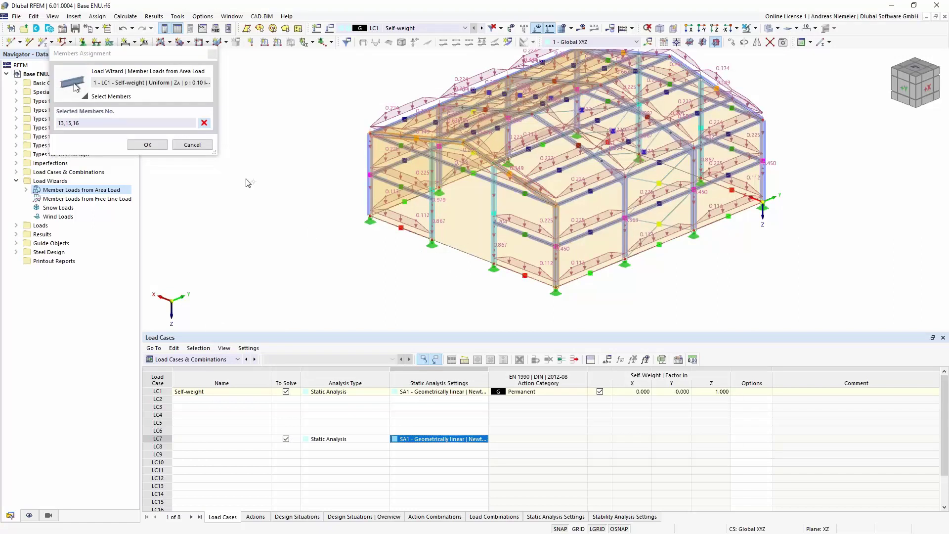
left_click(160, 147)
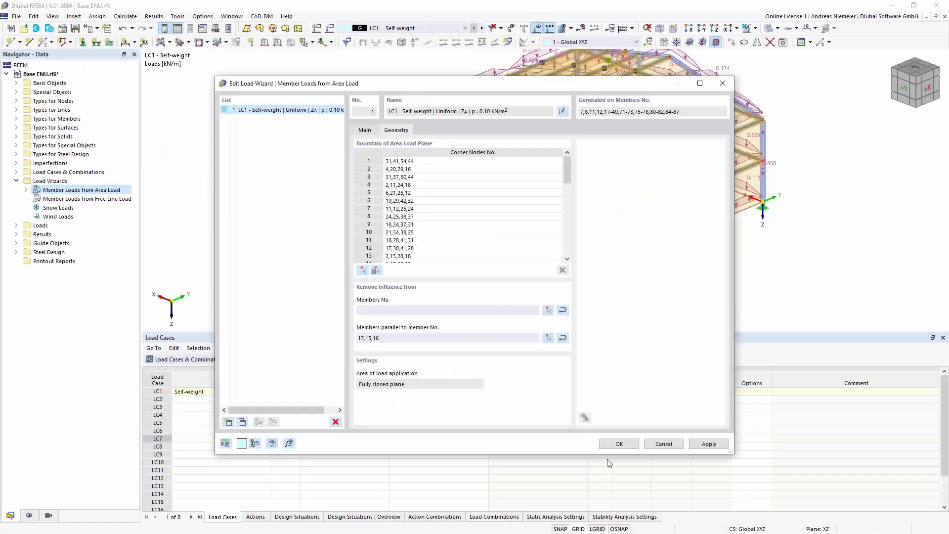
Confirm the area load wizard's geometry changes and review the member loads across the whole hall
left_click(615, 445)
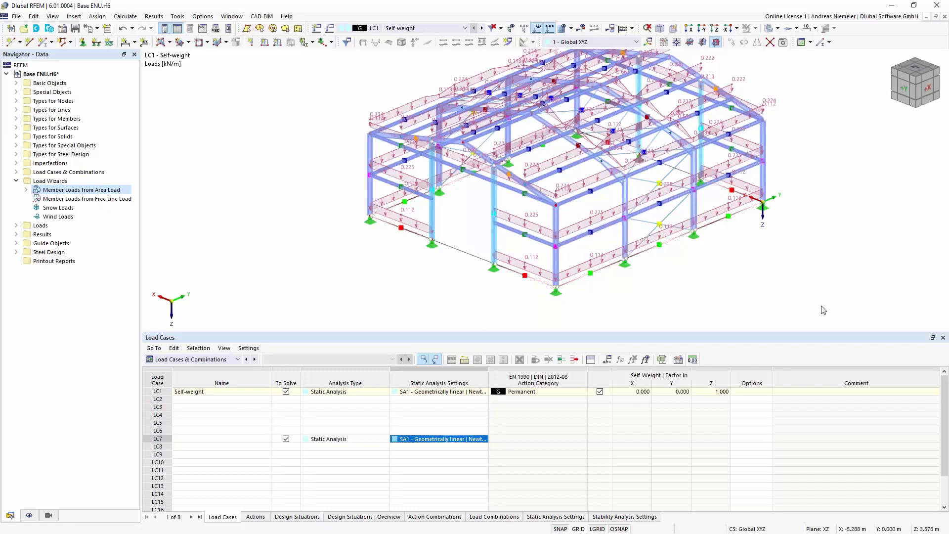
middle_click_drag(759, 286, 712, 307)
scroll(746, 290, "down", 2)
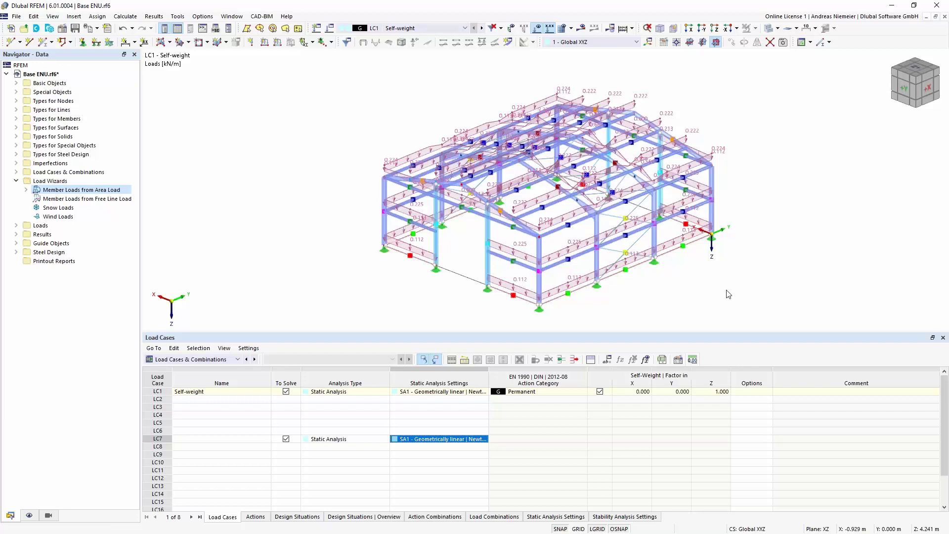
middle_click_drag(401, 300, 381, 297)
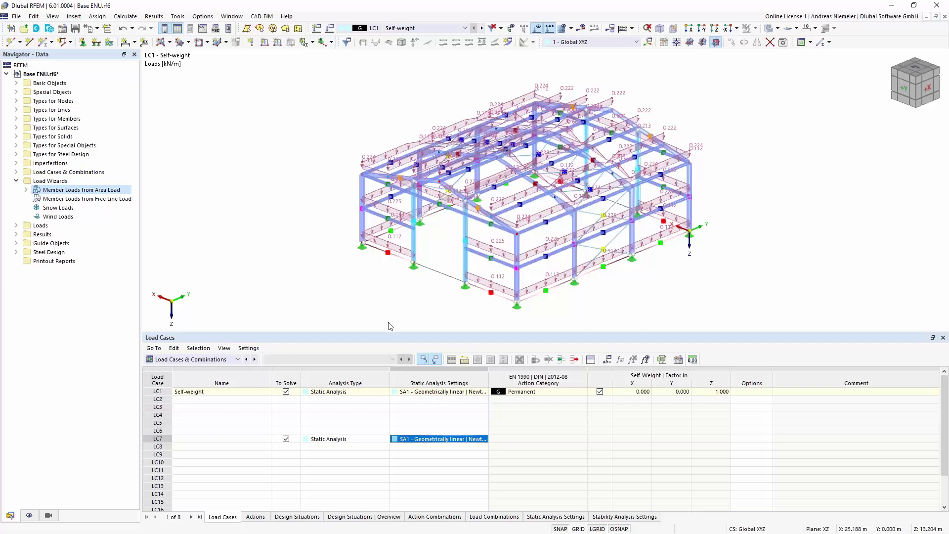
Delete the 0.10 kN/m² LC1 member load wizard entry generated from area load
left_click(26, 189)
left_click(63, 200)
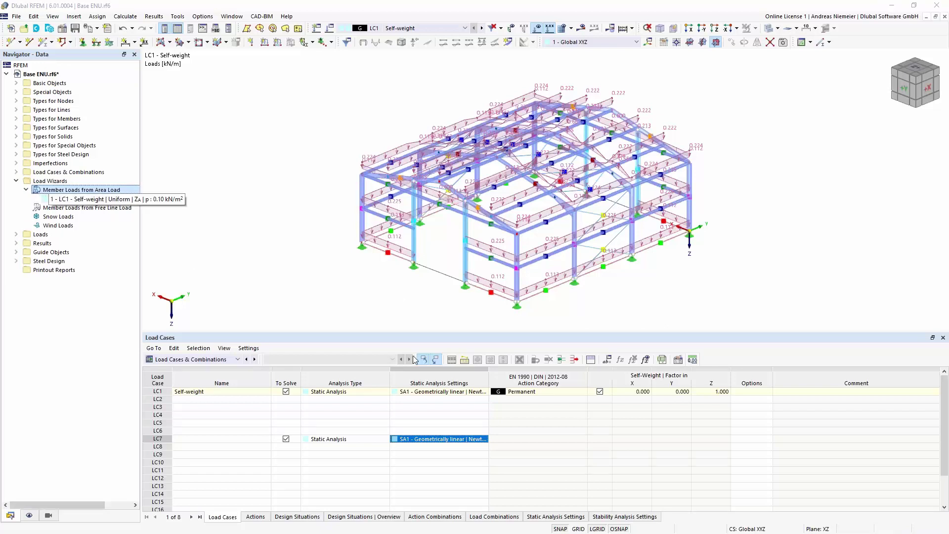
key("Delete")
left_click(488, 306)
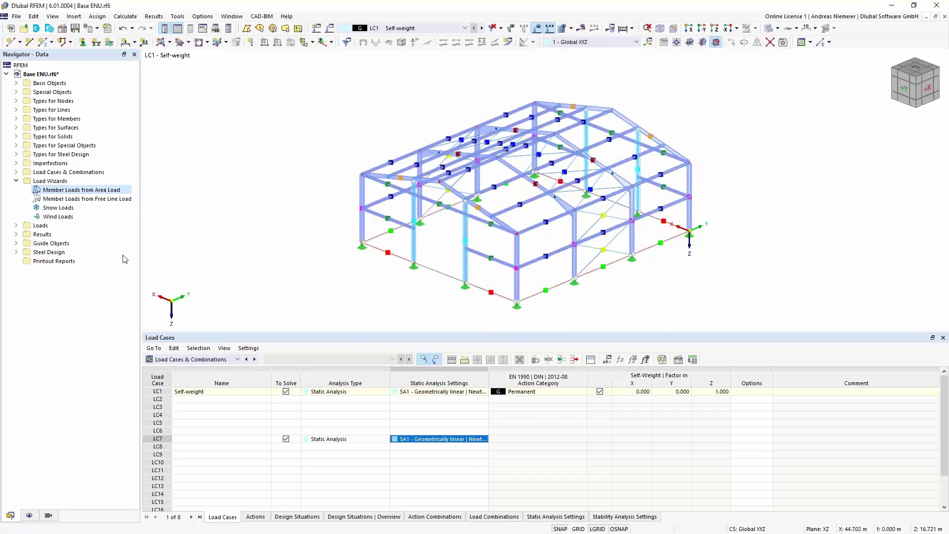
left_click(16, 181)
Start a new surface defined by selecting its boundary, with the stiffness type Load Transfer
left_click(170, 43)
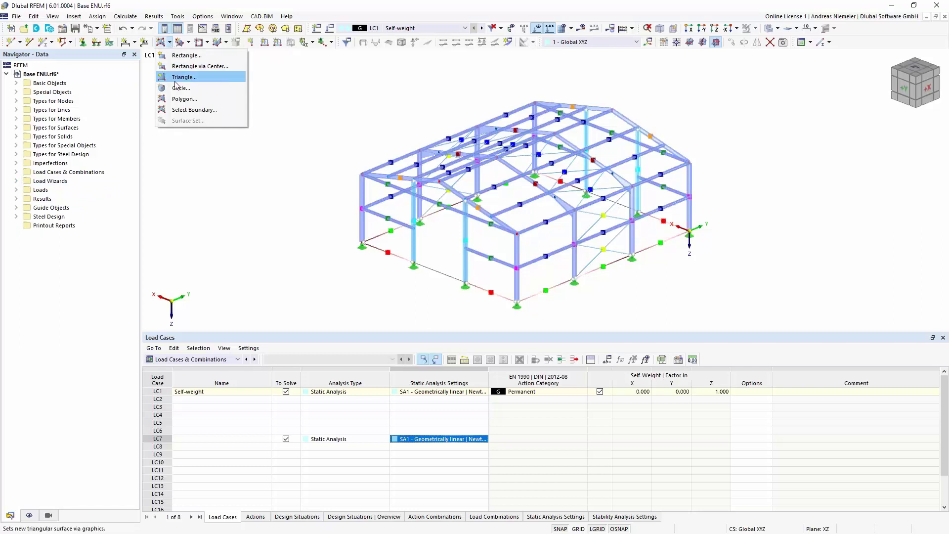
left_click(180, 111)
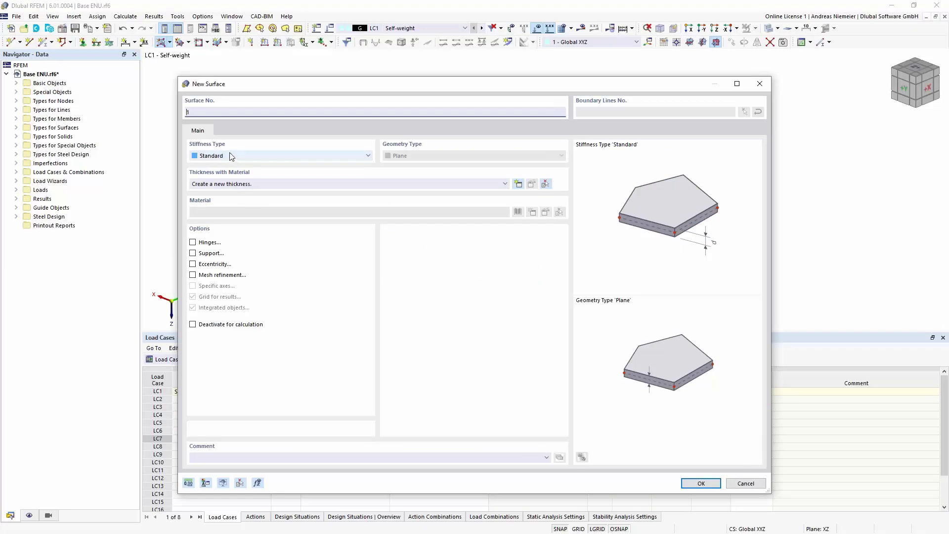
left_click(231, 156)
left_click(231, 205)
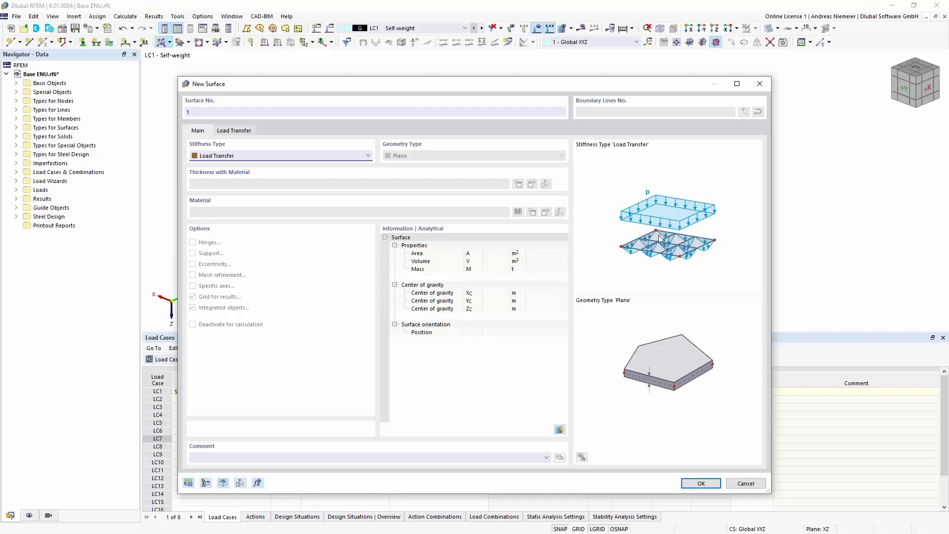
left_click(700, 484)
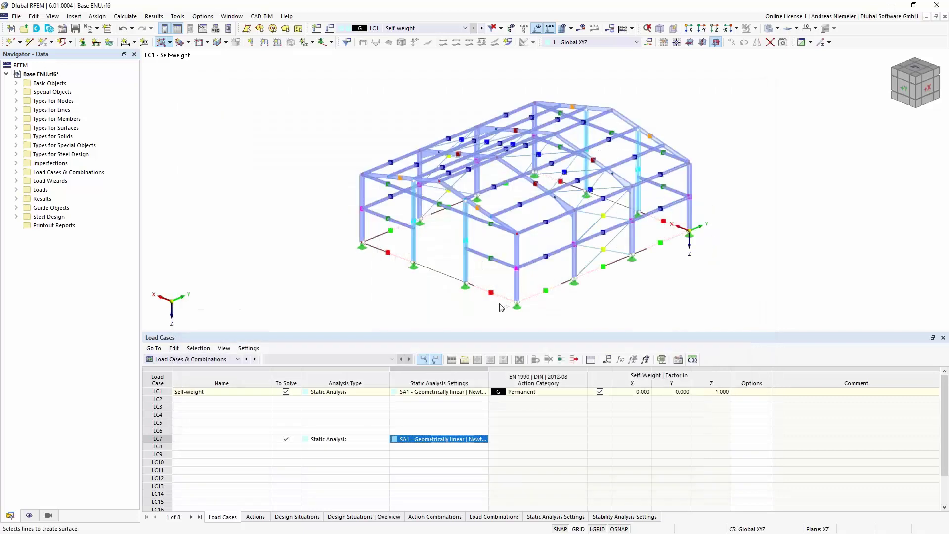
Create load transfer surfaces over both longitudinal walls and both roof slopes by picking their boundary lines
left_click(652, 249)
left_click(517, 269)
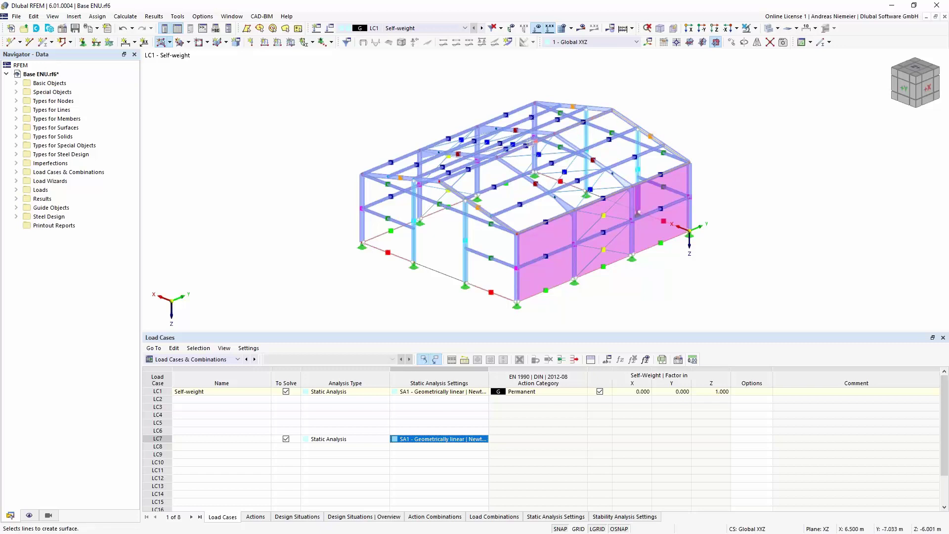
left_click(495, 166)
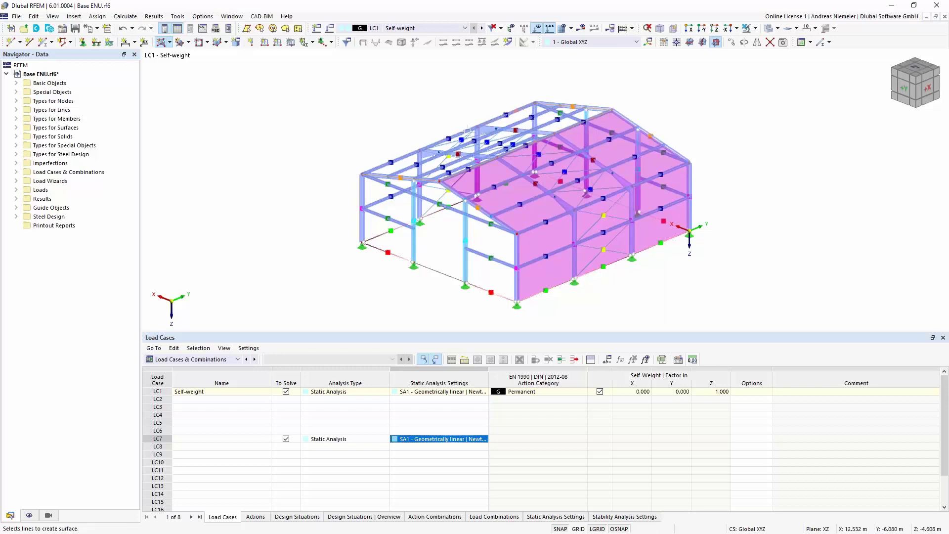
scroll(467, 133, "up", 5)
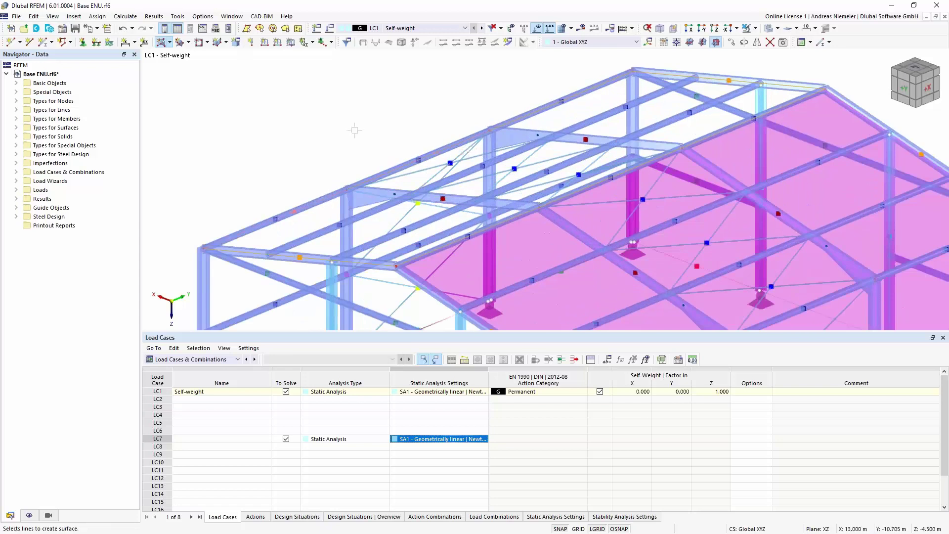
scroll(363, 125, "down", 5)
middle_click_drag(213, 222, 425, 242, "ctrl")
left_click(407, 276)
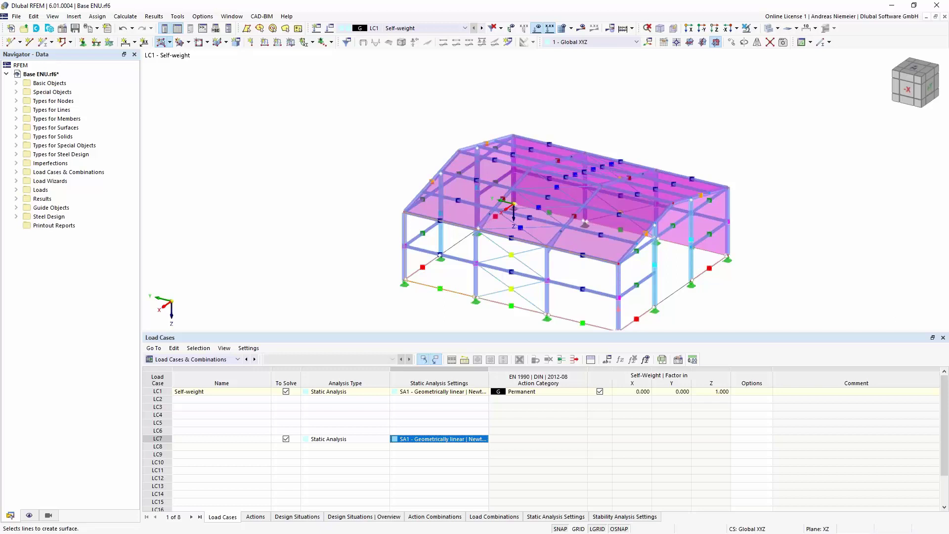
left_click(530, 317)
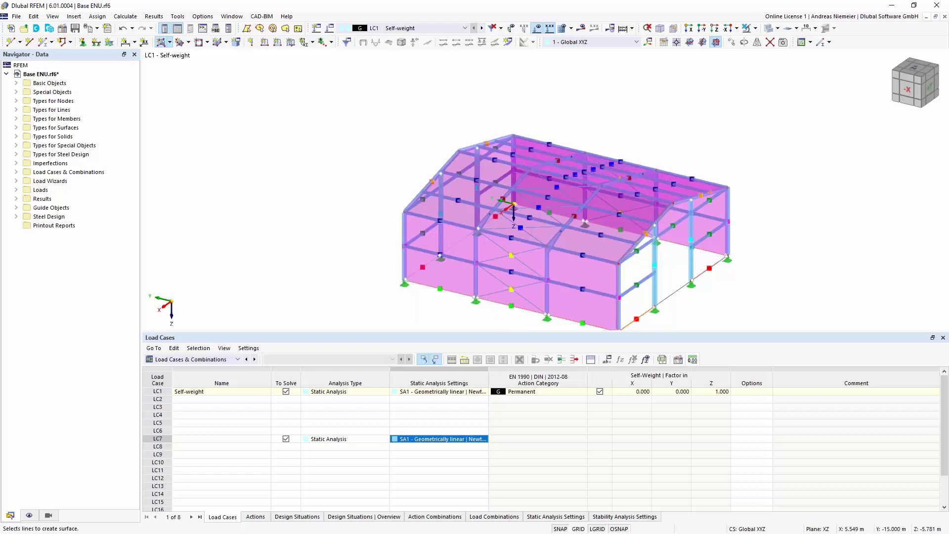
Create load transfer surfaces over both gable walls from their boundary lines and end surface creation
left_click(715, 265)
left_click(675, 292)
middle_click_drag(360, 275, 435, 274, "ctrl")
left_click(450, 284)
left_click(481, 292)
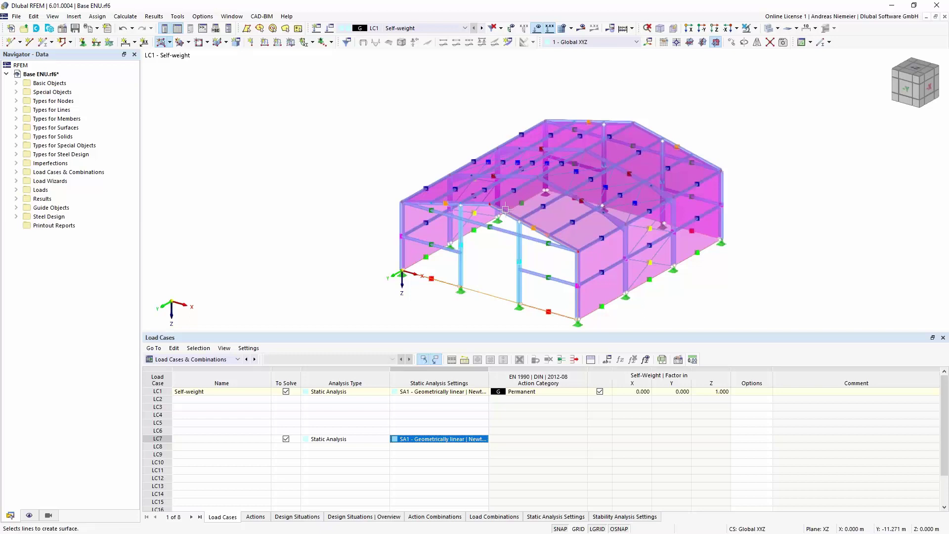
left_click(404, 221)
key("Escape")
Switch on the display of the surface axis systems x, y, z and check the axes around the hall
middle_click_drag(798, 232, 471, 269, "ctrl")
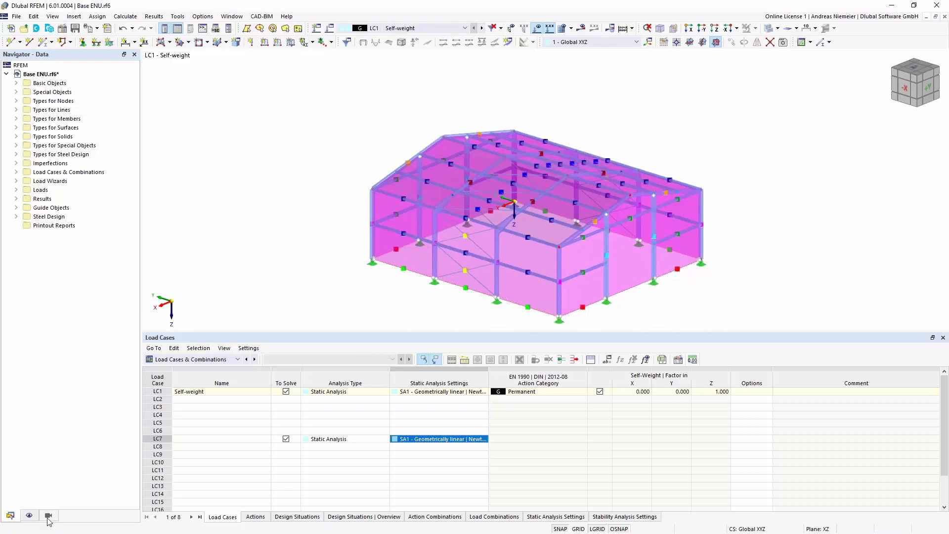
left_click(29, 515)
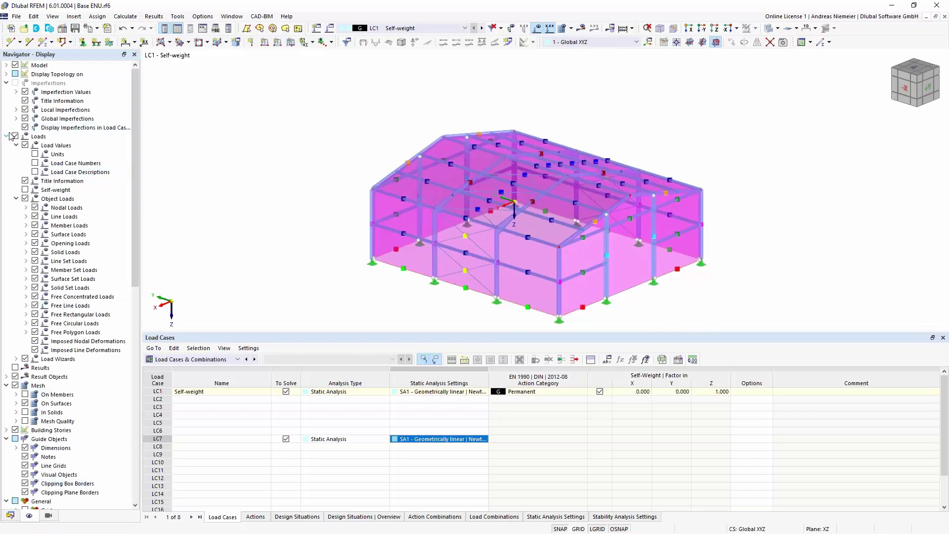
left_click(7, 65)
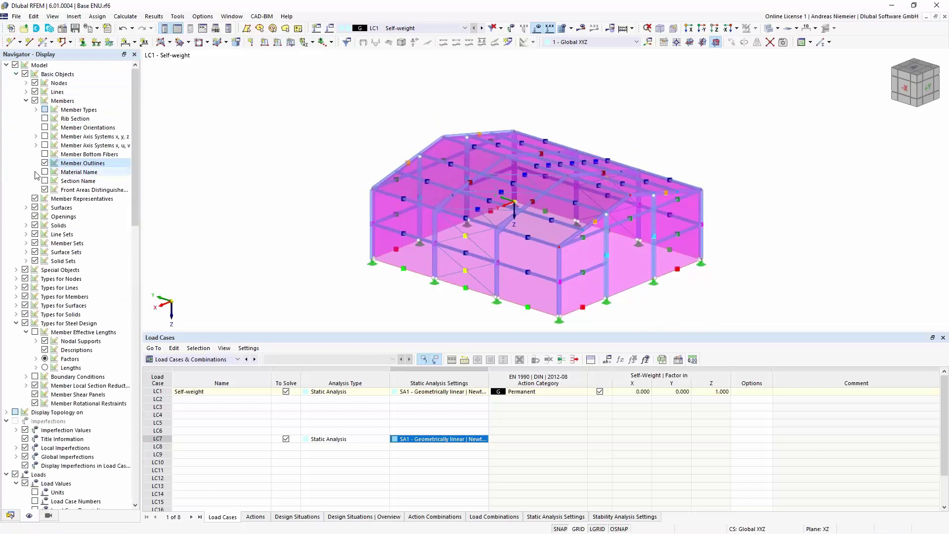
left_click(26, 101)
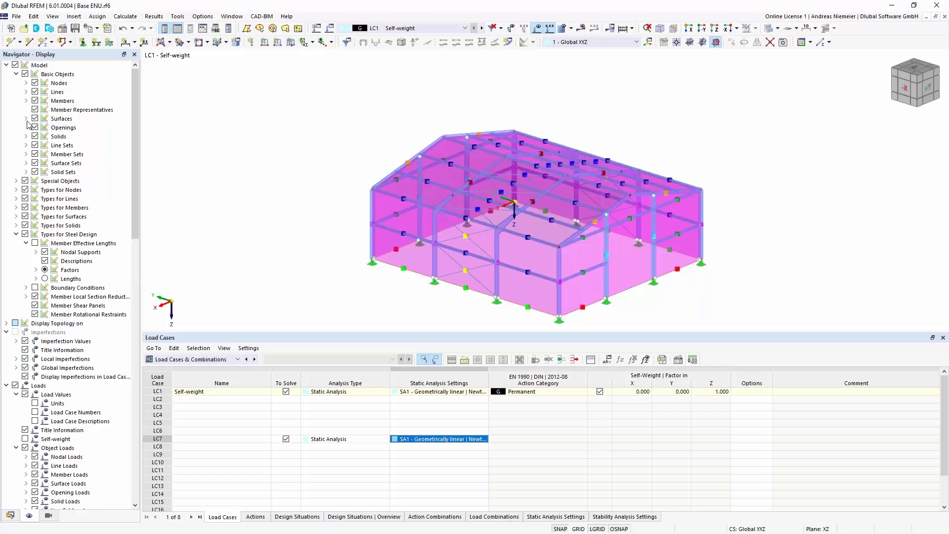
left_click(27, 118)
left_click(44, 145)
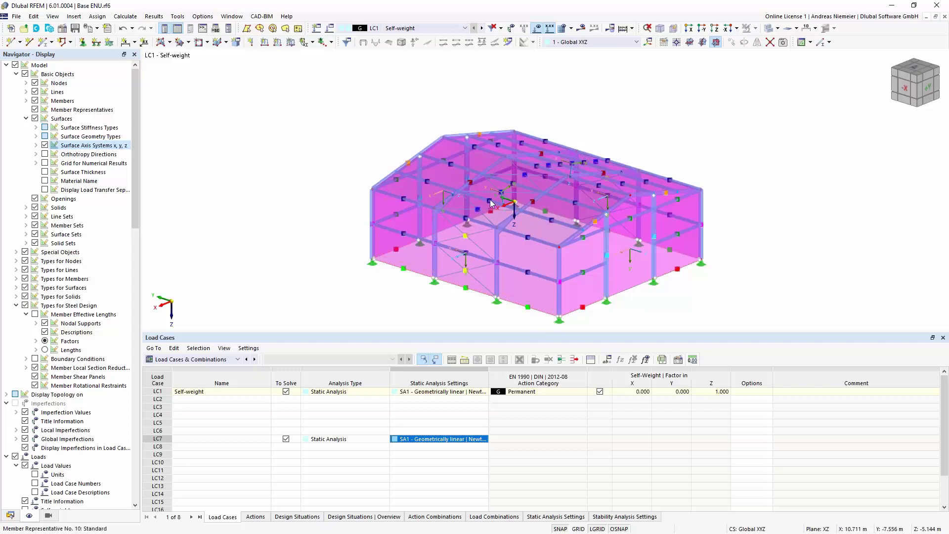
middle_click_drag(660, 124, 565, 173, "ctrl")
middle_click_drag(711, 289, 573, 290, "ctrl")
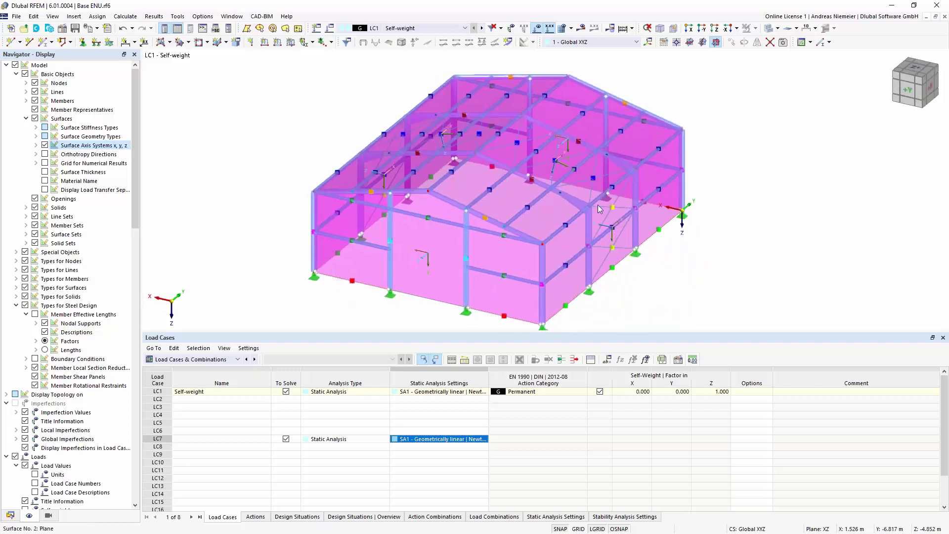
Set the load transfer direction of wall and roof surfaces 1-4 together to local in y
left_click(573, 291)
left_click(542, 223, "ctrl")
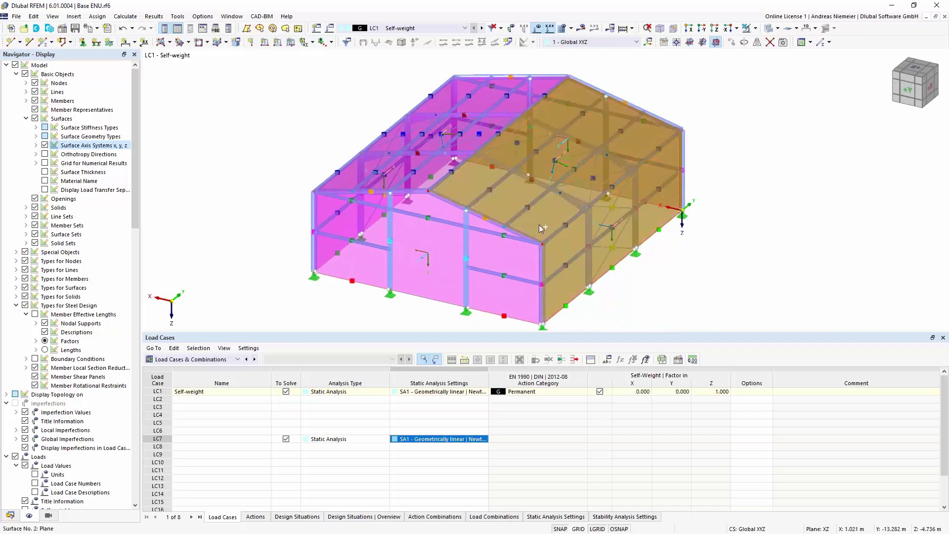
left_click(368, 182, "ctrl")
middle_click_drag(368, 182, 625, 322, "ctrl")
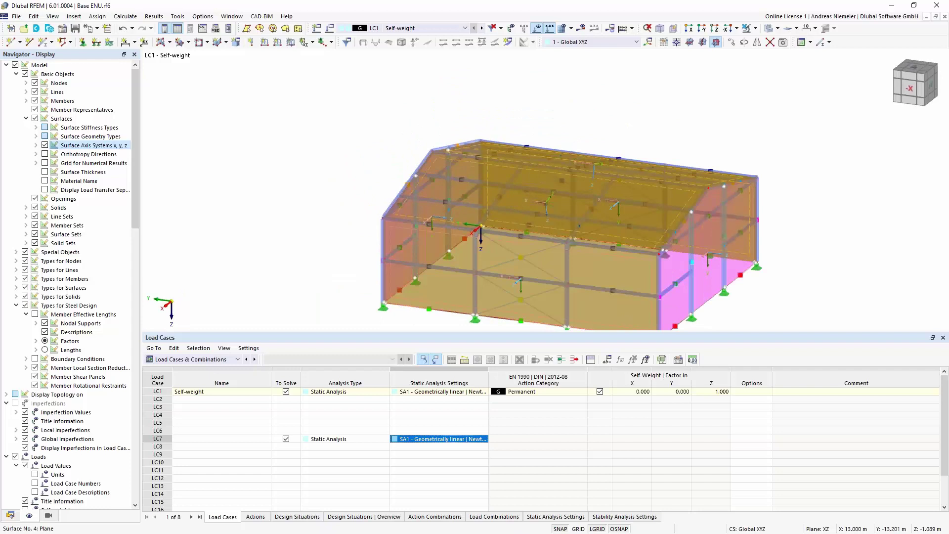
right_click(625, 323)
left_click(657, 23)
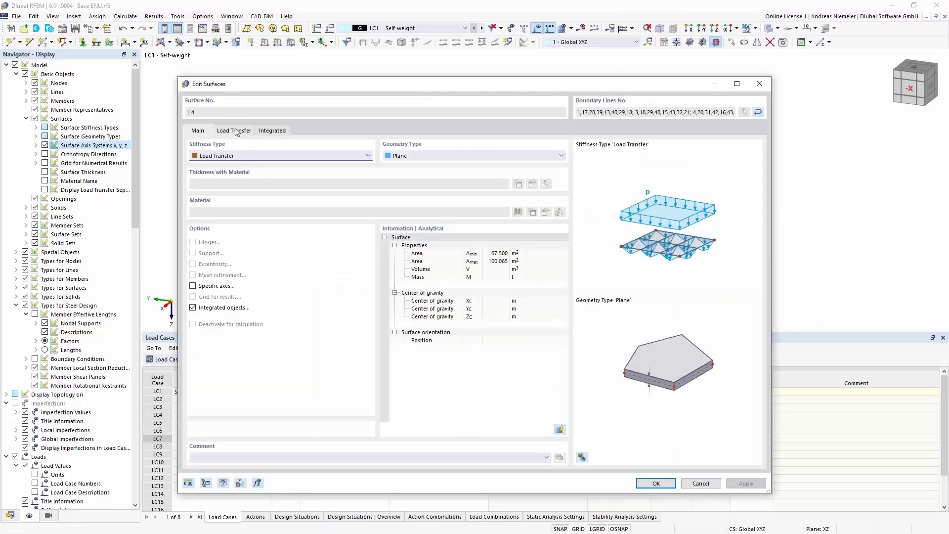
left_click(235, 131)
left_click(222, 171)
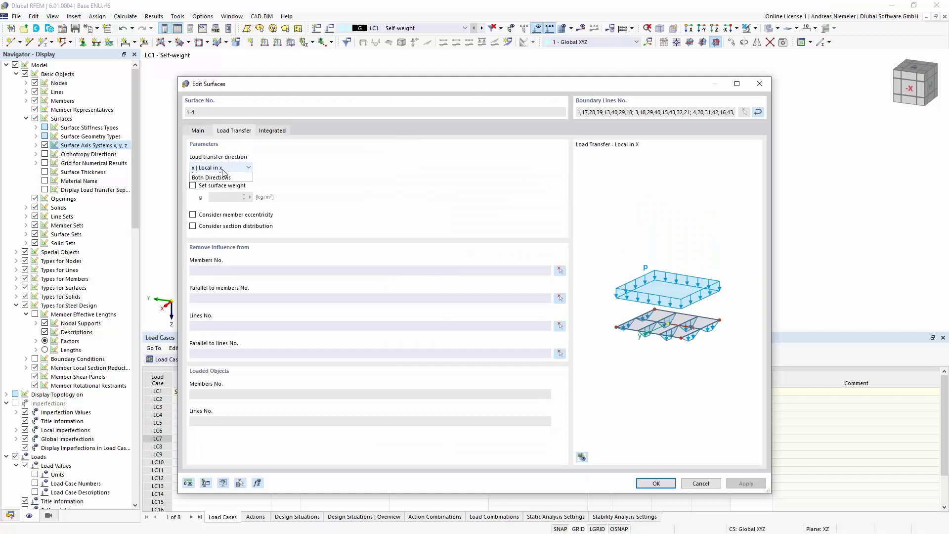
left_click(211, 185)
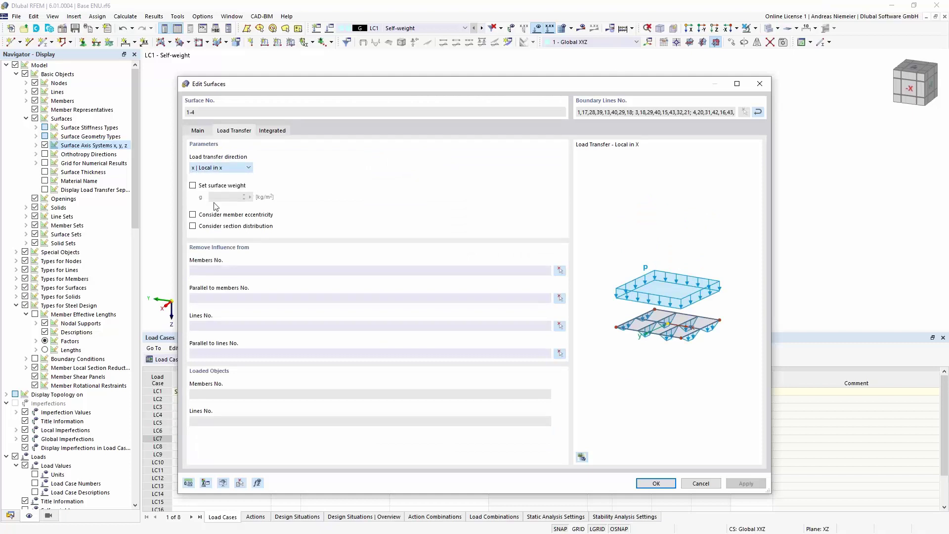
left_click(656, 483)
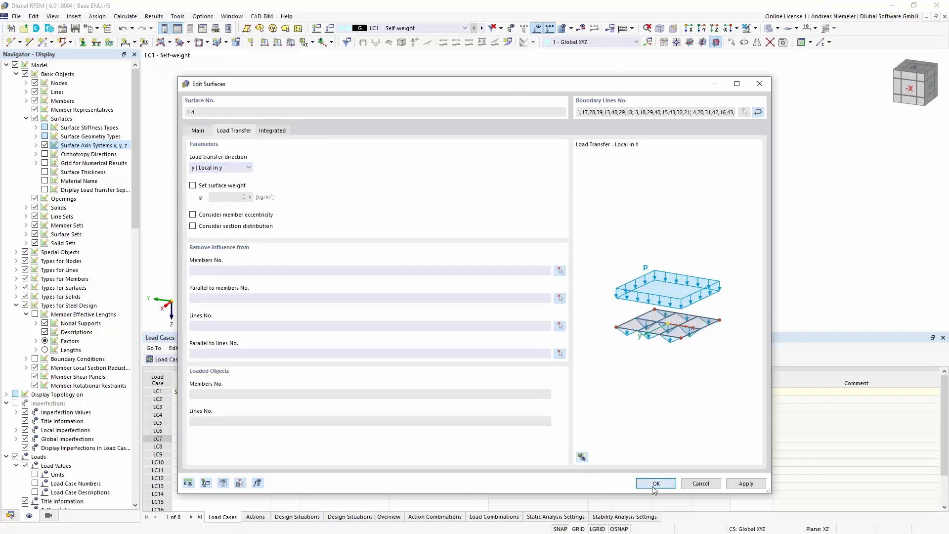
Set the load transfer direction of gable surface 5 to Both Directions
middle_click_drag(780, 294, 706, 265, "ctrl")
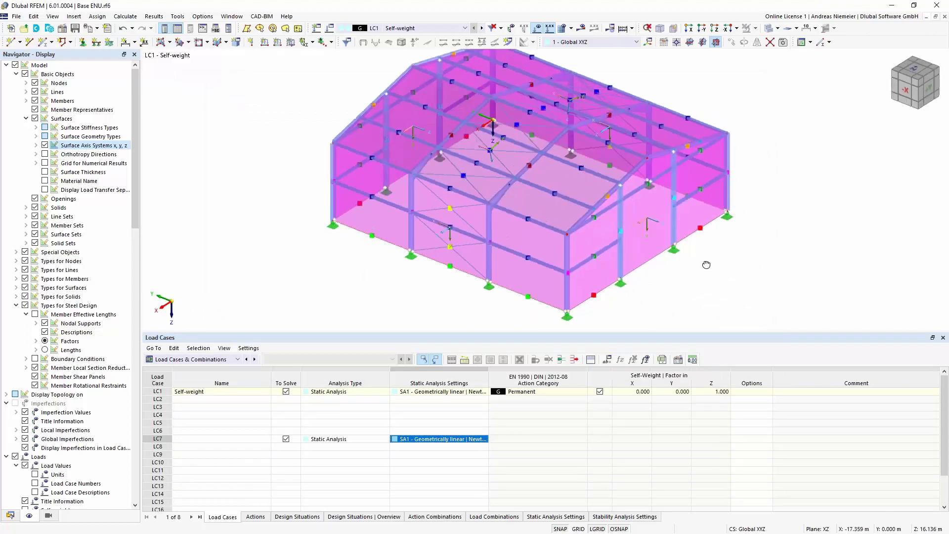
double_click(639, 240)
left_click(242, 132)
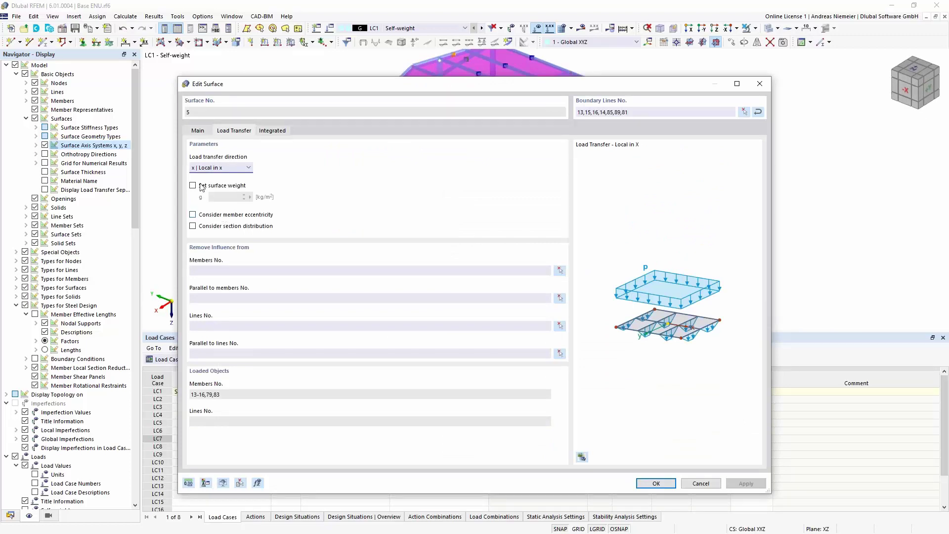
left_click(216, 167)
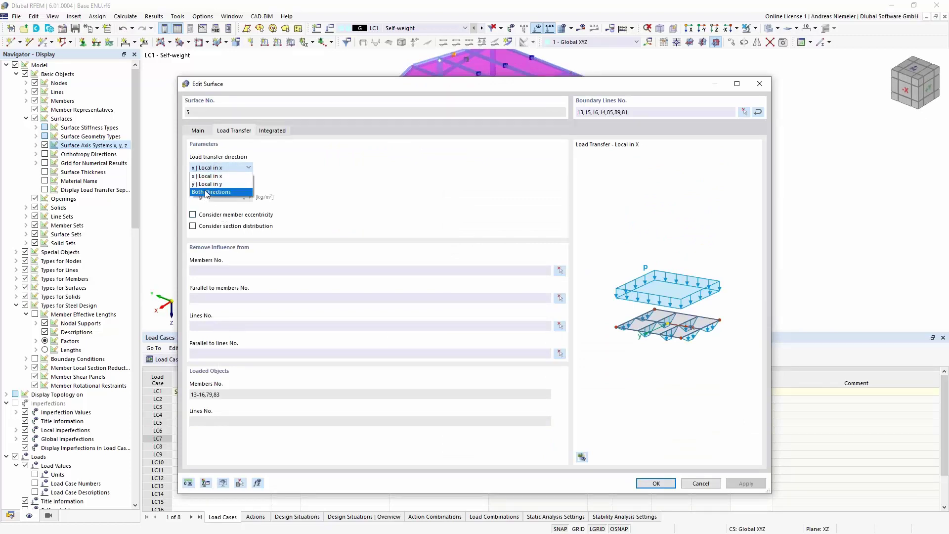
left_click(206, 192)
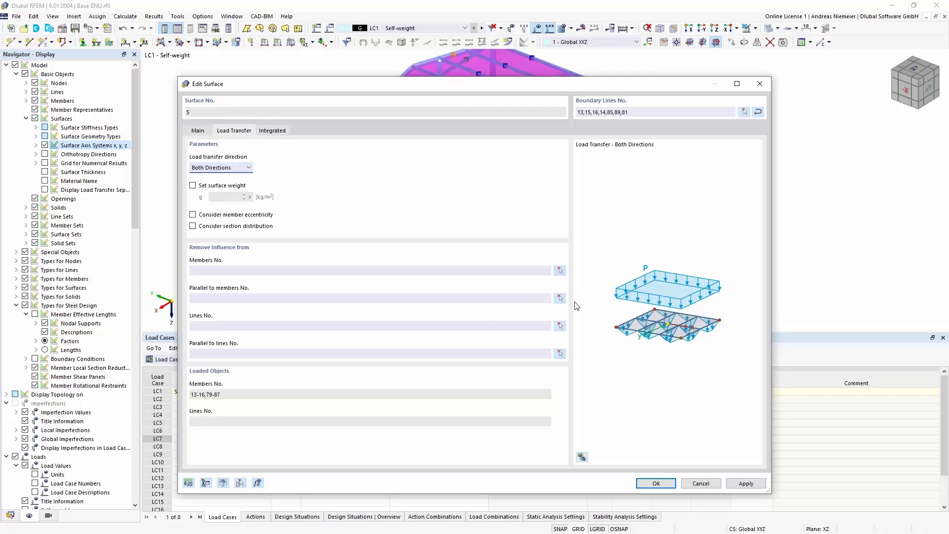
Remove the influence of frame members 13-16 from gable surface 5 and apply the surface changes
left_click(560, 271)
left_click(567, 294)
left_click(581, 220)
left_click(664, 152)
left_click(727, 154)
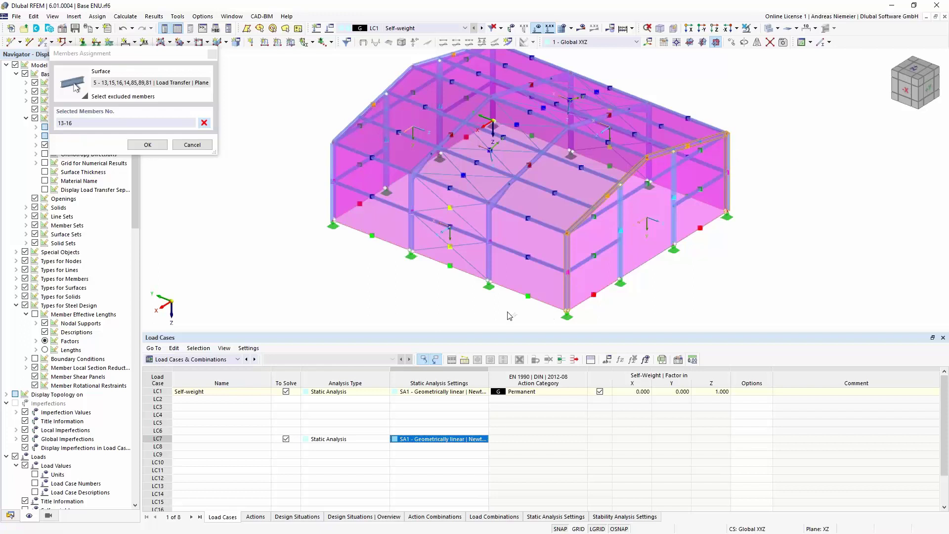
left_click(148, 144)
left_click(656, 483)
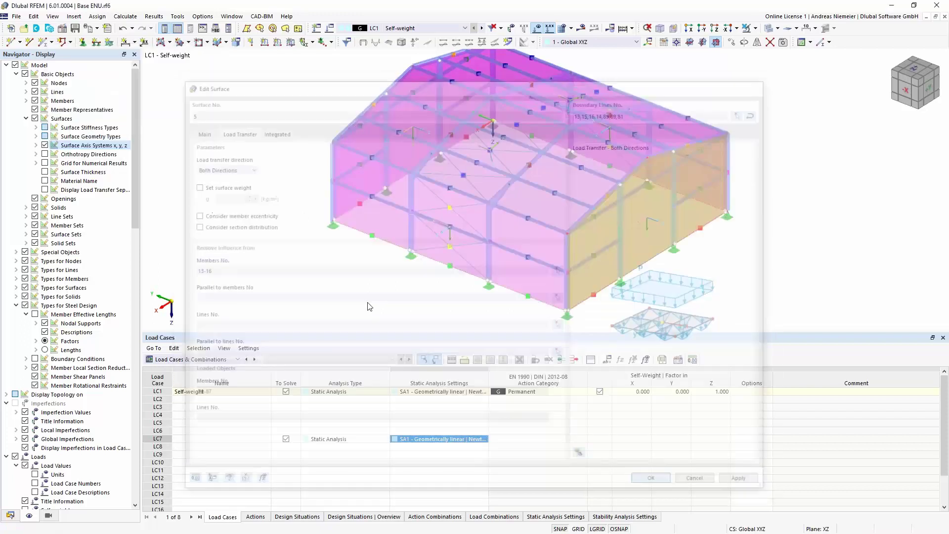
Set the load transfer direction of the opposite gable, surface 6, to Both Directions
middle_click_drag(346, 262, 468, 255, "ctrl")
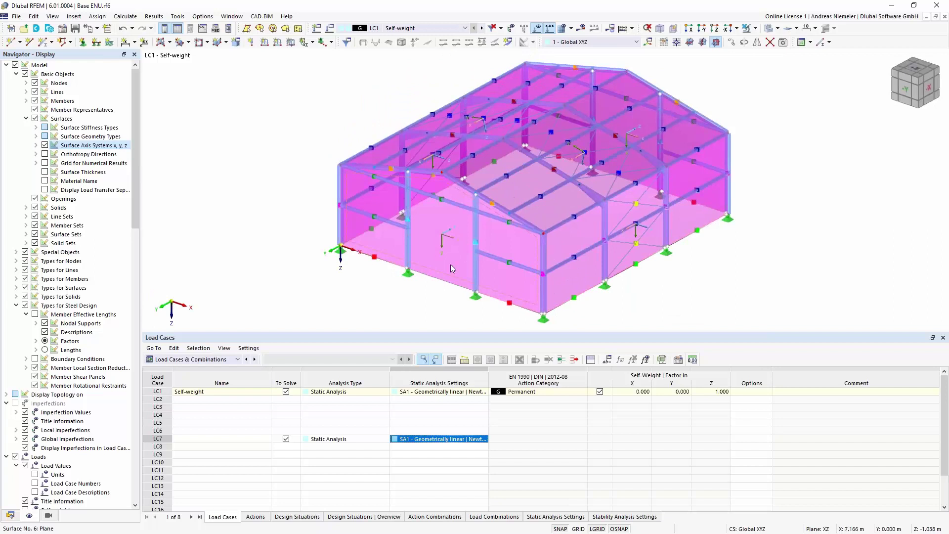
double_click(450, 264)
left_click(240, 133)
left_click(227, 168)
left_click(226, 192)
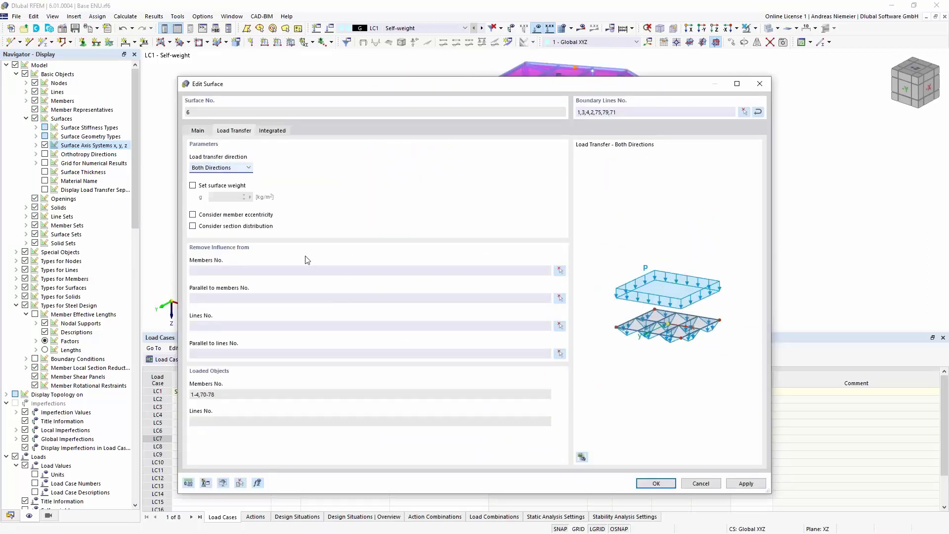
Remove the influence of frame members 1-4 from gable surface 6 and apply the surface changes
left_click(561, 270)
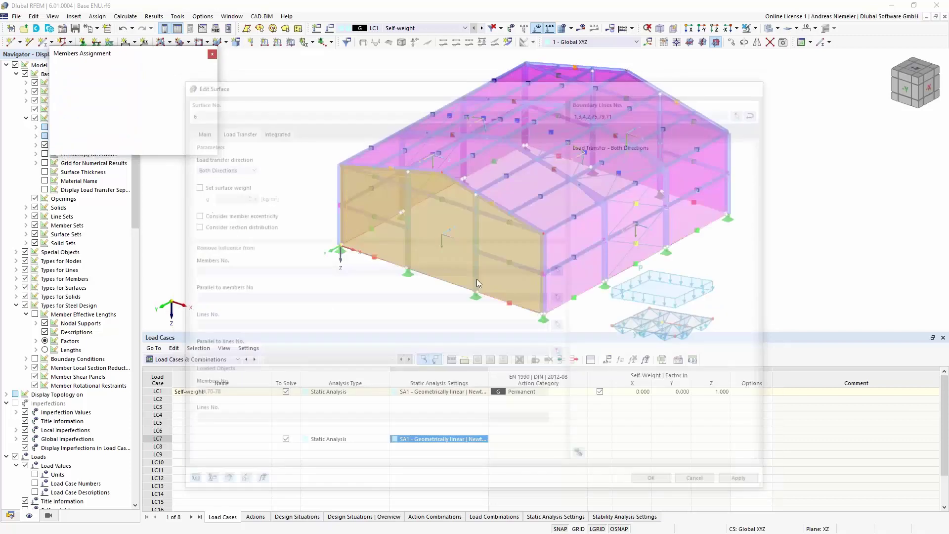
left_click(340, 217)
left_click(380, 168)
left_click(457, 179)
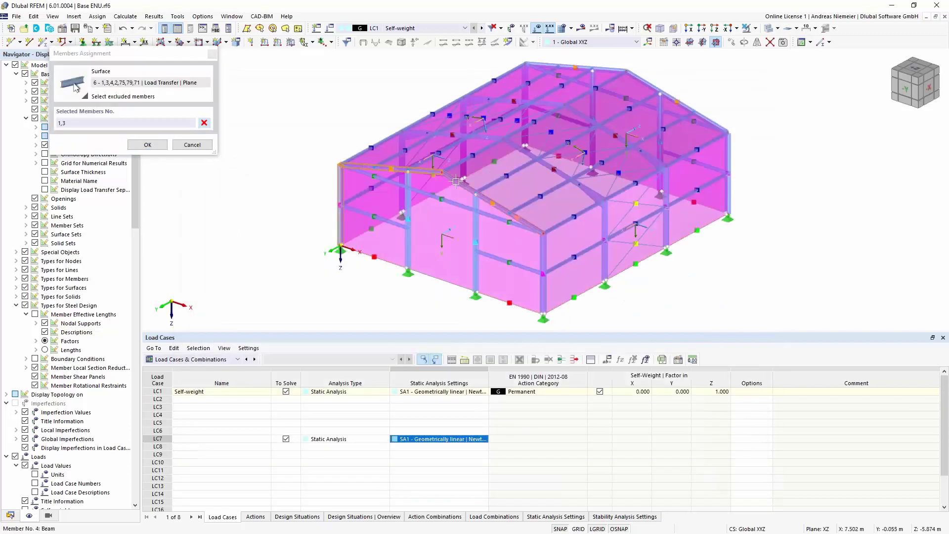
left_click(147, 144)
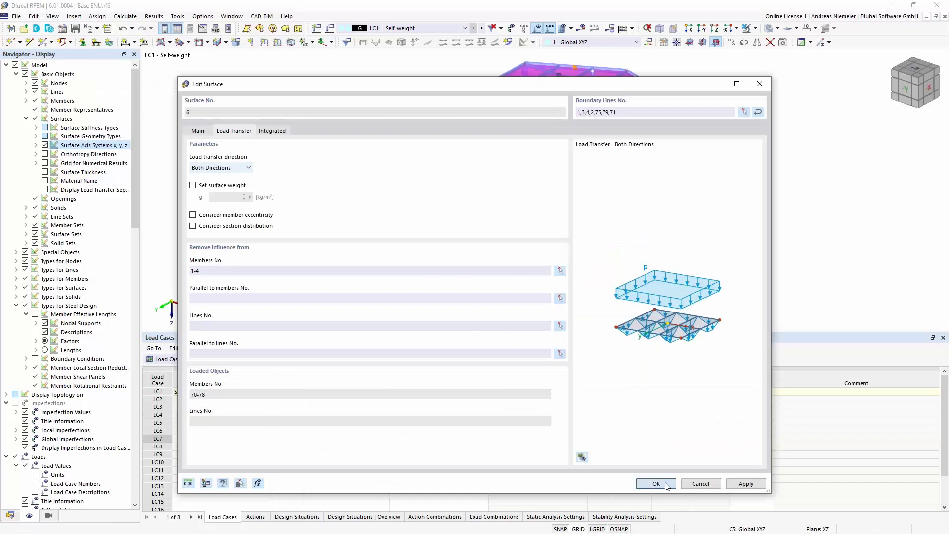
left_click(662, 487)
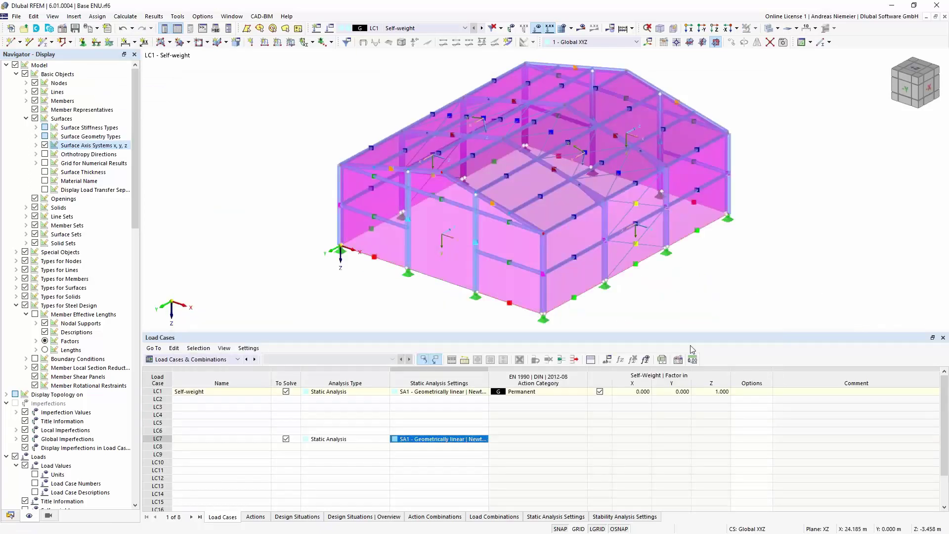
Activate and enter a surface weight for all six load transfer surfaces together
scroll(668, 290, "down", 3)
middle_click_drag(668, 290, 639, 298)
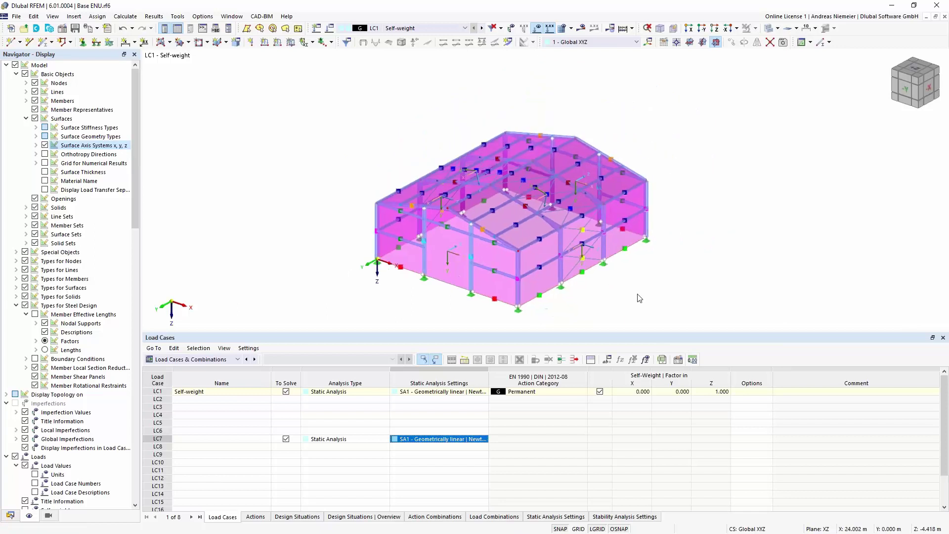
left_click_drag(735, 300, 366, 112)
right_click(468, 245)
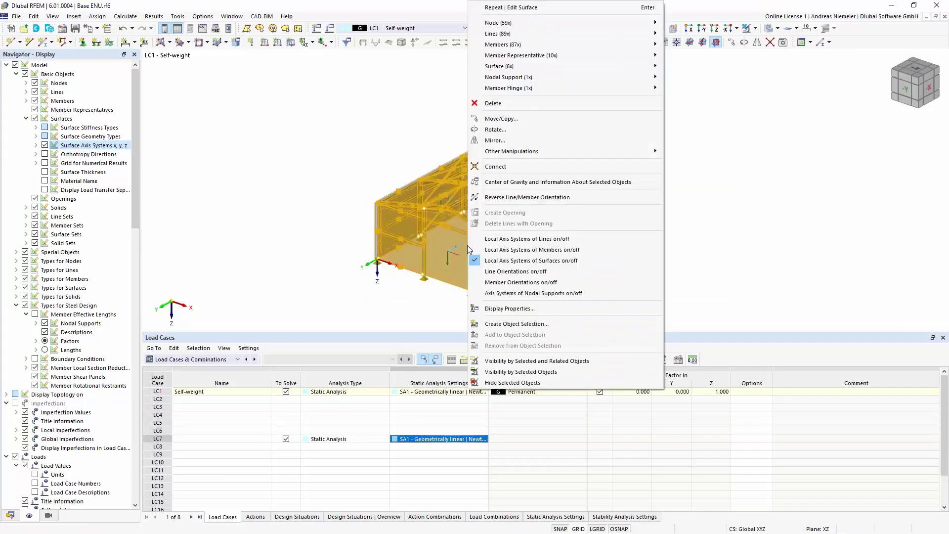
mouse_move(531, 66)
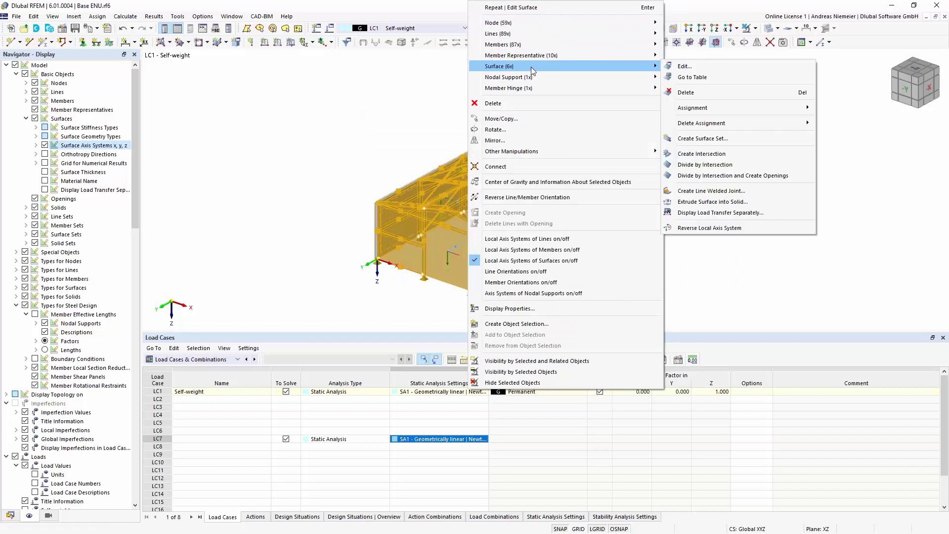
left_click(684, 66)
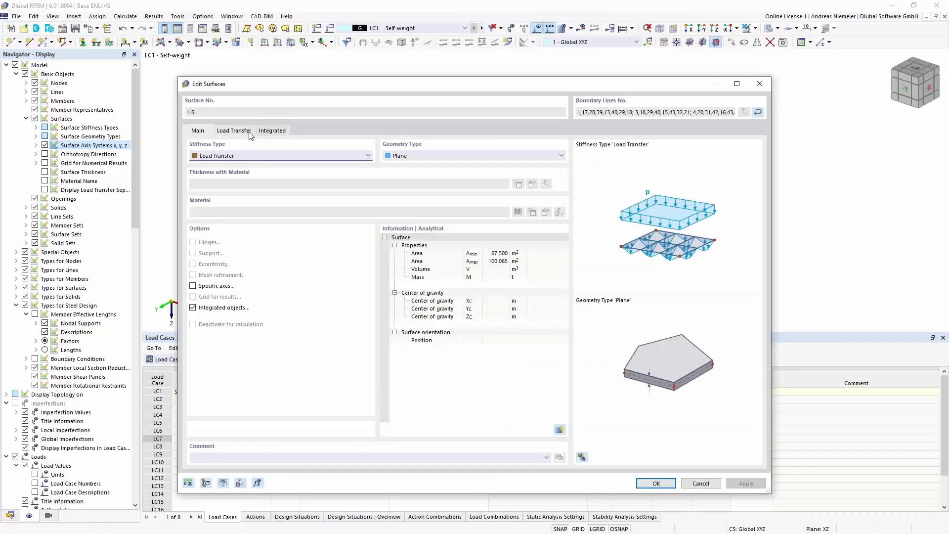
left_click(247, 131)
left_click(193, 186)
double_click(242, 198)
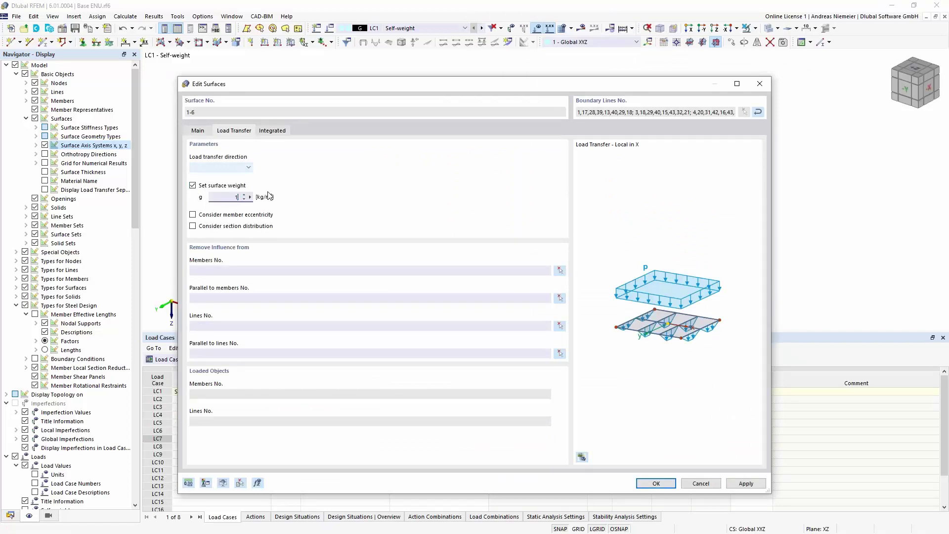
left_click(666, 486)
left_click(656, 484)
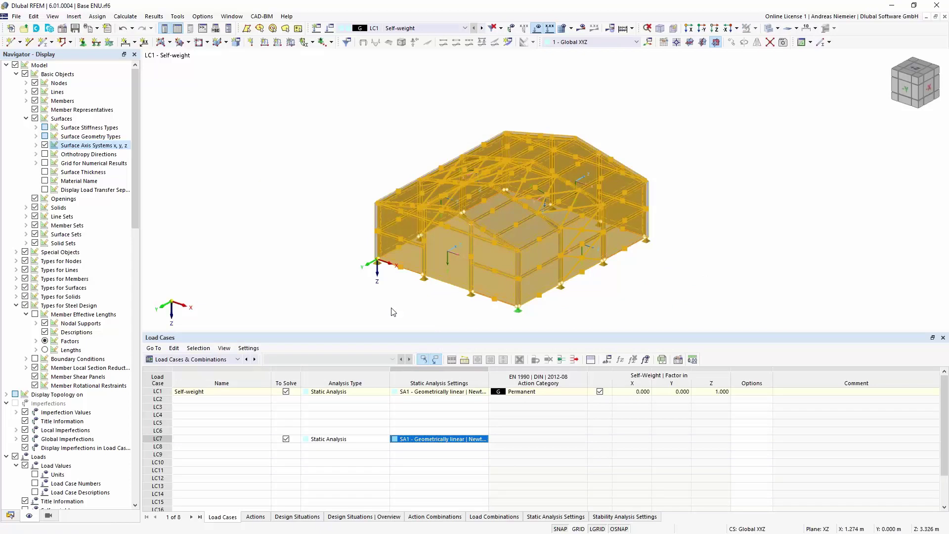
Show the separate load transfer display with the table area closed to examine how the surface weight reaches the members
middle_click_drag(389, 274, 384, 261)
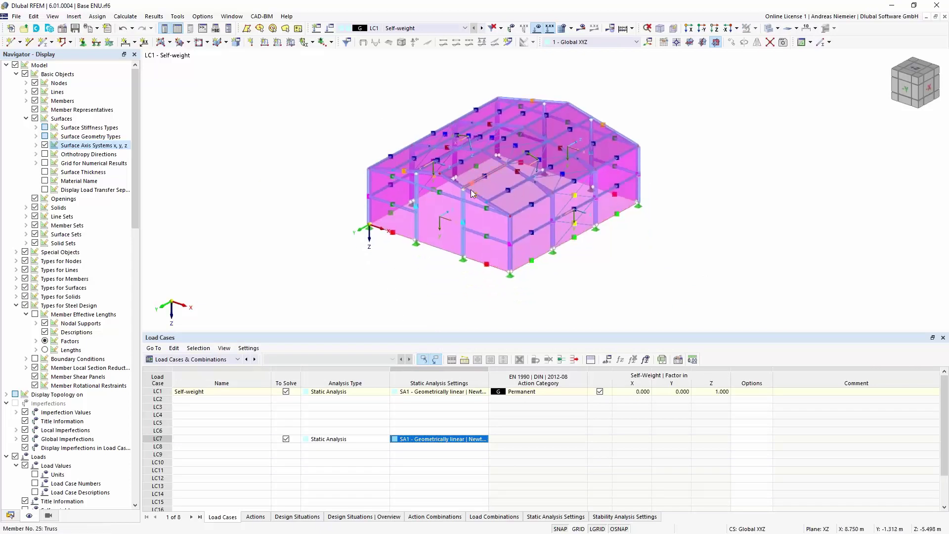
left_click(45, 190)
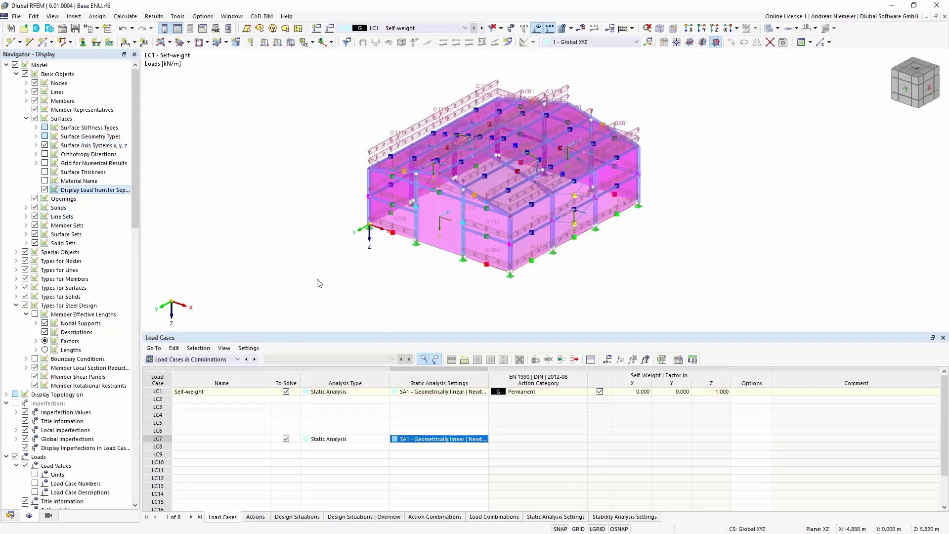
scroll(500, 227, "up", 1)
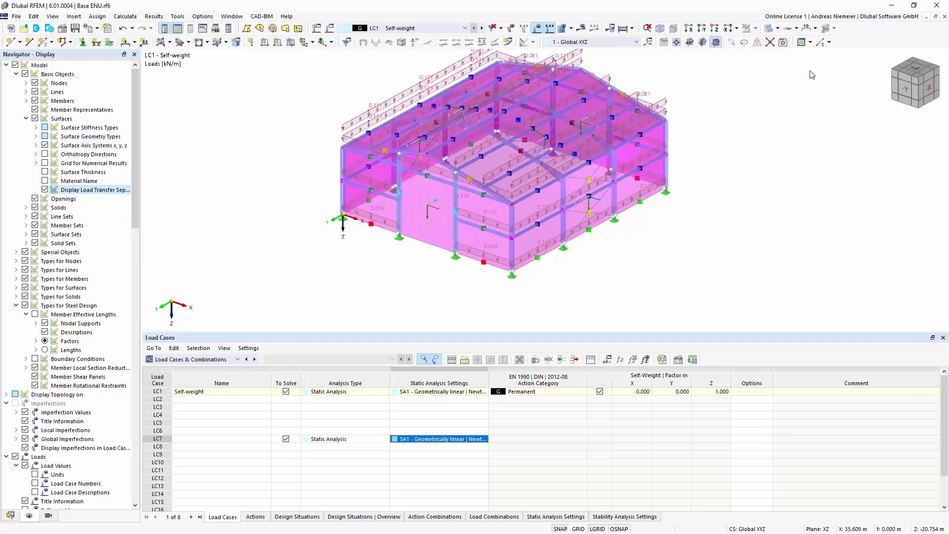
left_click(943, 338)
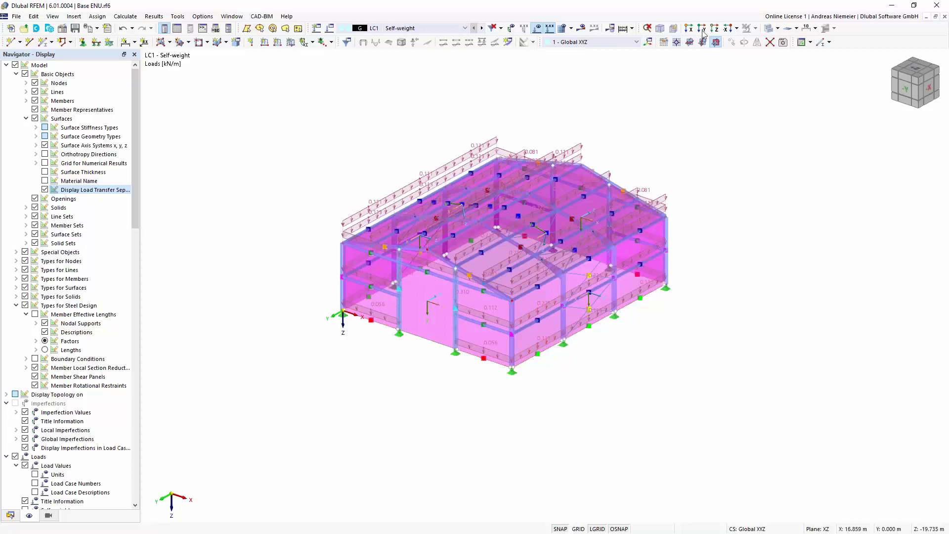
Switch the model to wireframe display and hide the separate load transfer display
left_click(769, 28)
middle_click_drag(562, 377, 587, 407)
scroll(553, 400, "up", 2)
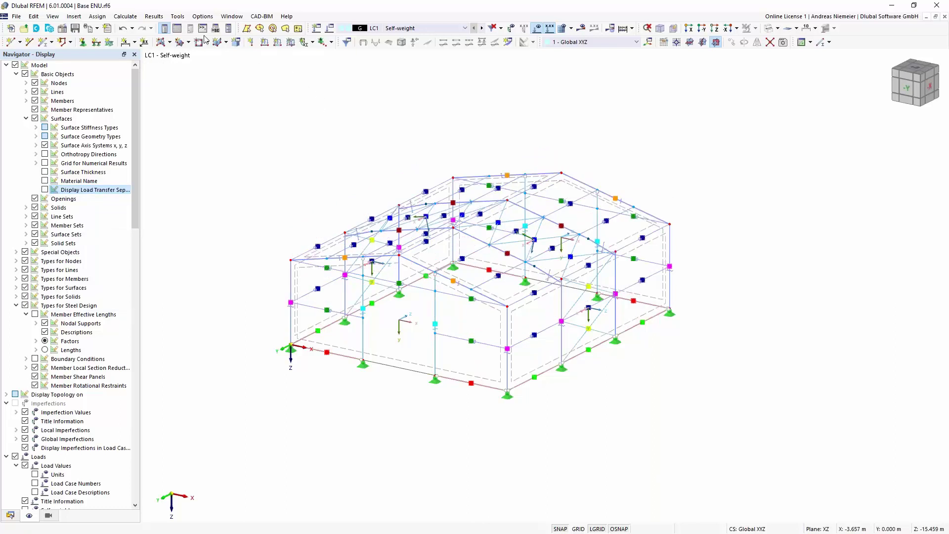
Reopen the load case table and create a new snow load wizard with the Duopitch roof type
left_click(177, 28)
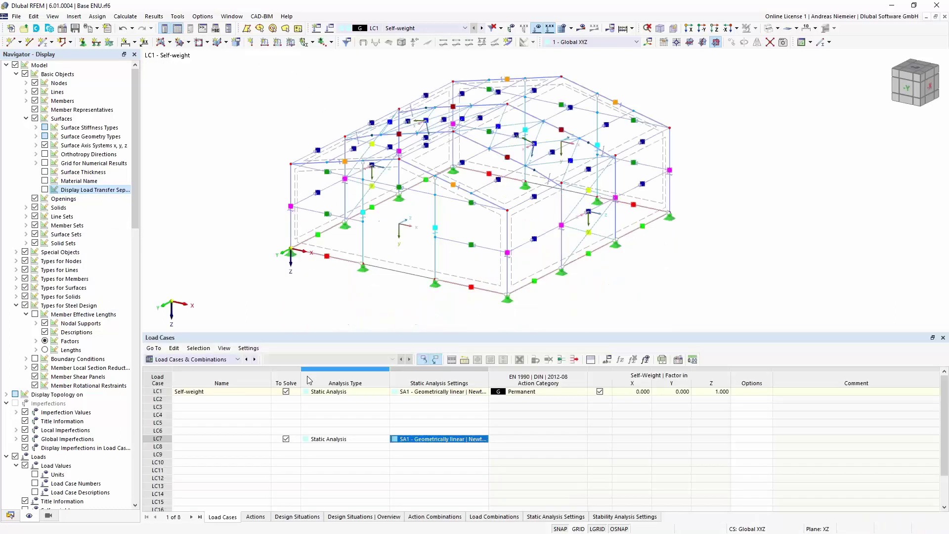
left_click(203, 400)
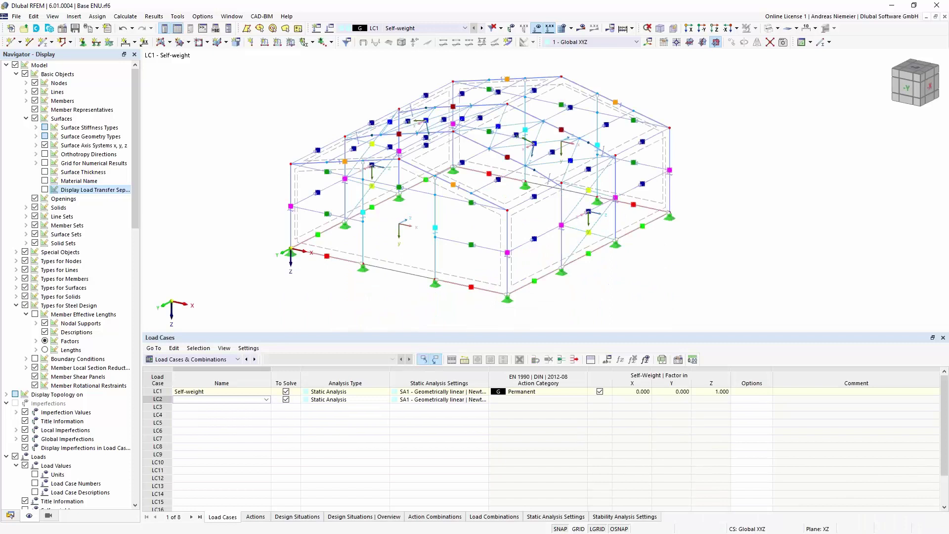
left_click(11, 516)
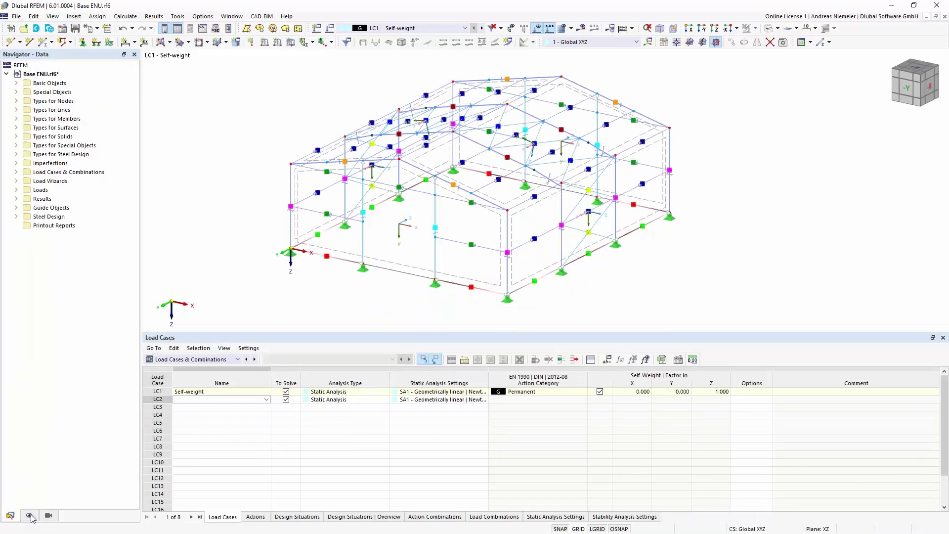
left_click(17, 182)
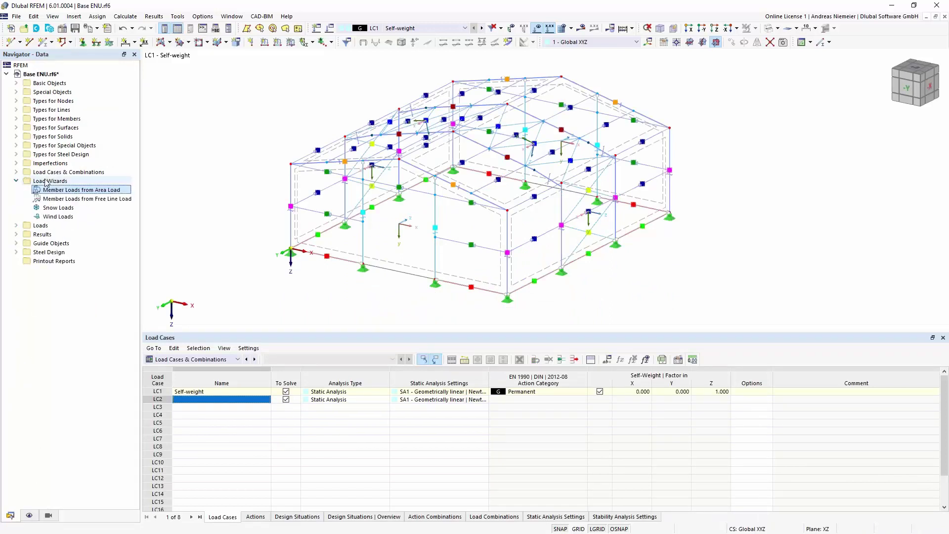
left_click(49, 207)
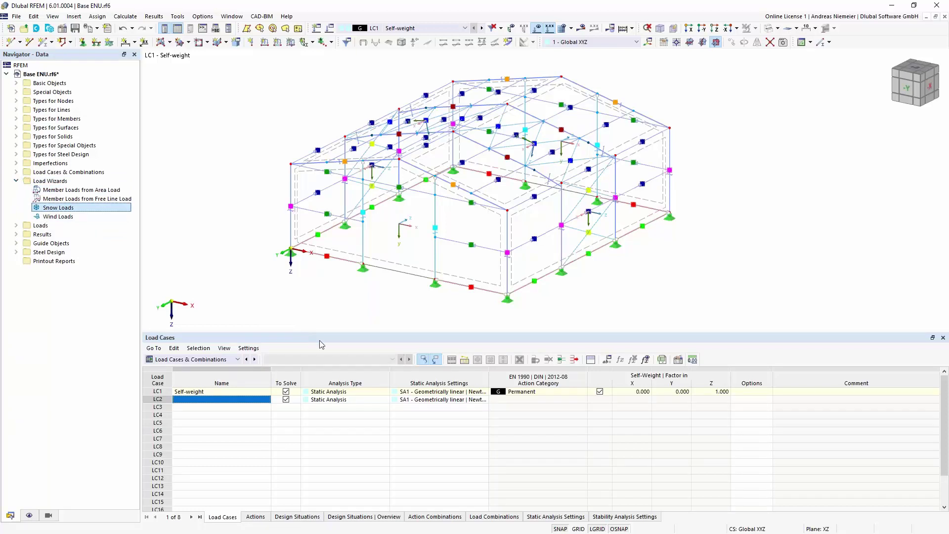
key("Return")
left_click(443, 130)
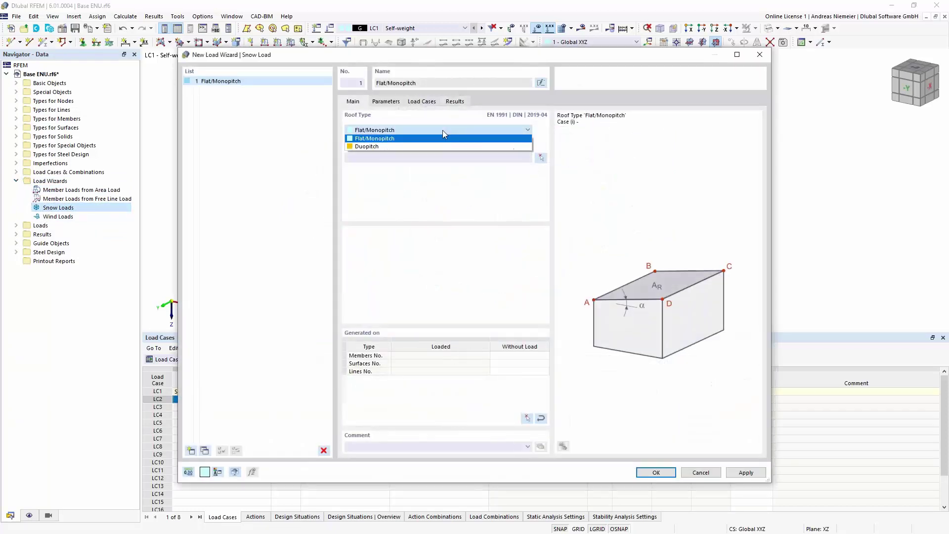
left_click(434, 144)
key("Down")
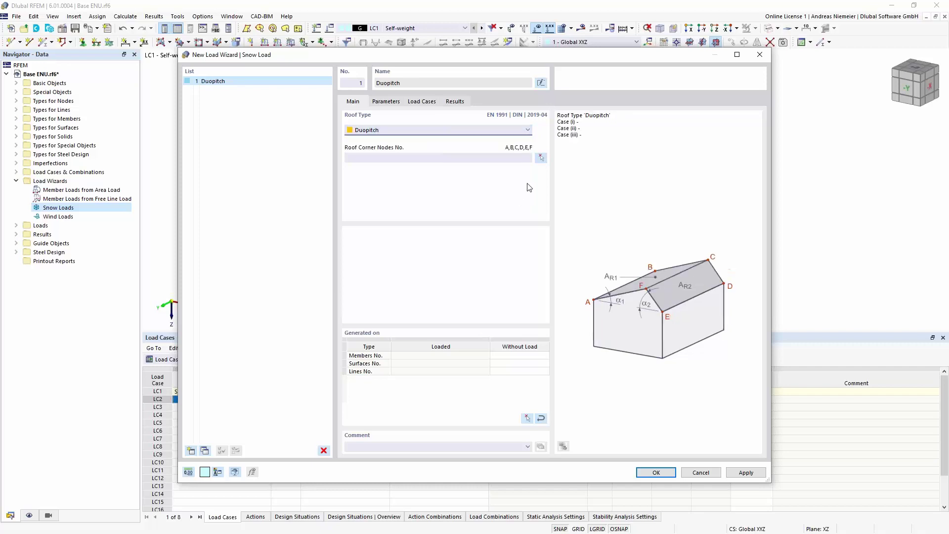
Assign nodes 2, 44, 47, 46, 4 and 6 as the roof corners A-F of the snow load wizard
left_click(541, 158)
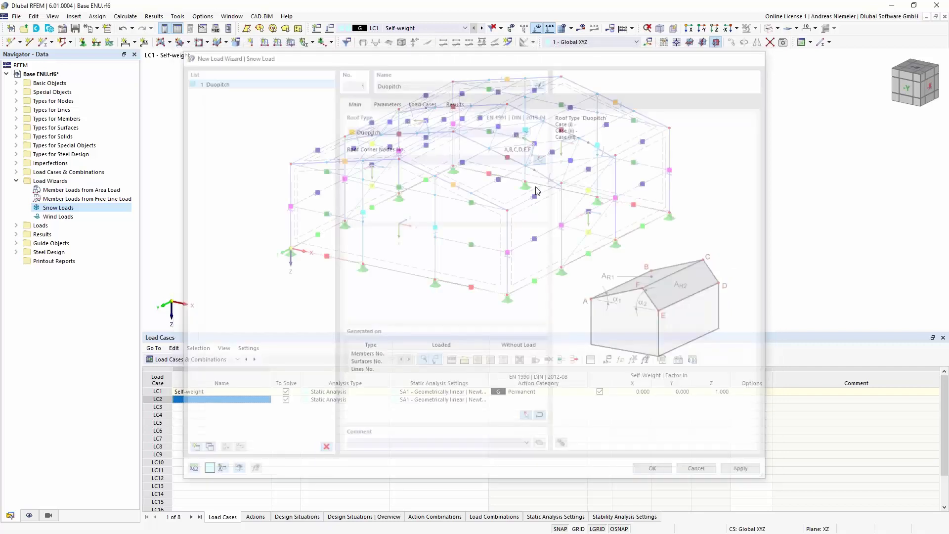
left_click(291, 164)
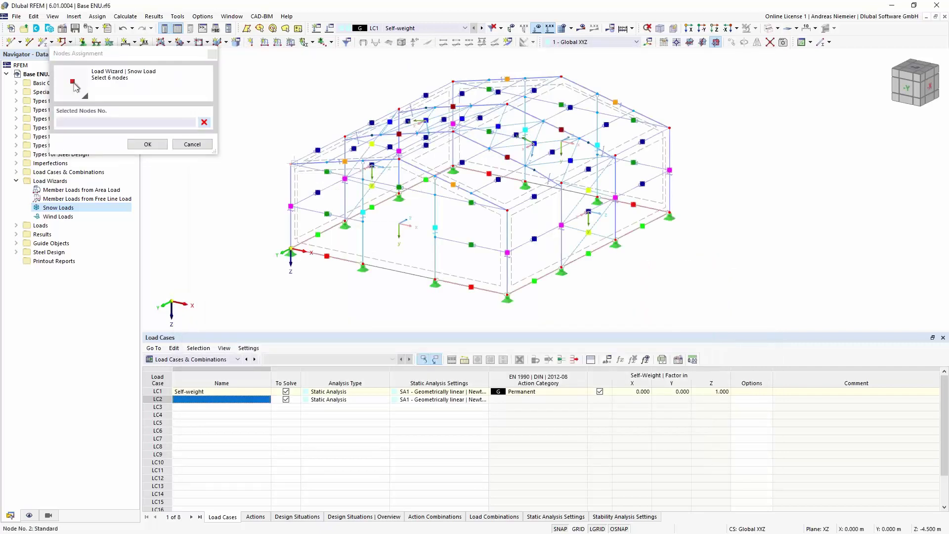
left_click(453, 81)
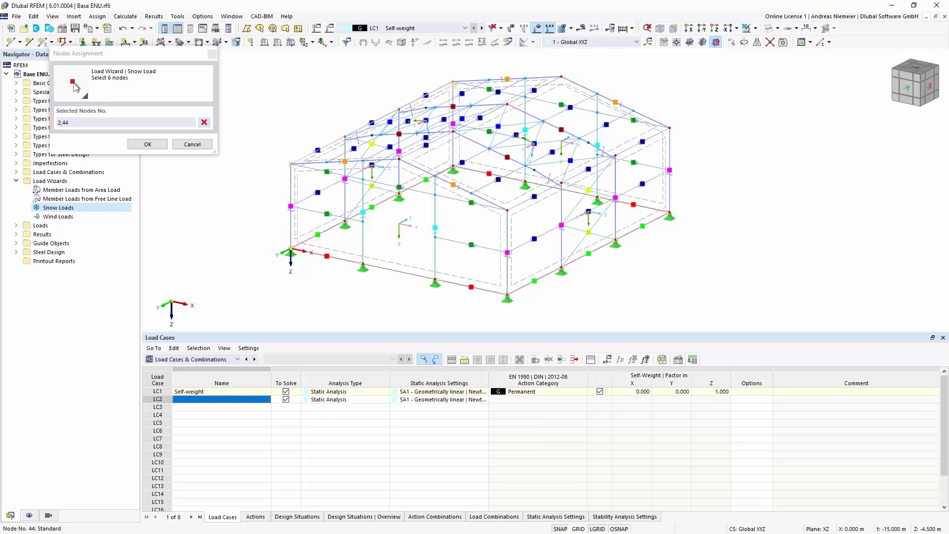
left_click(561, 77)
left_click(671, 128)
left_click(507, 210)
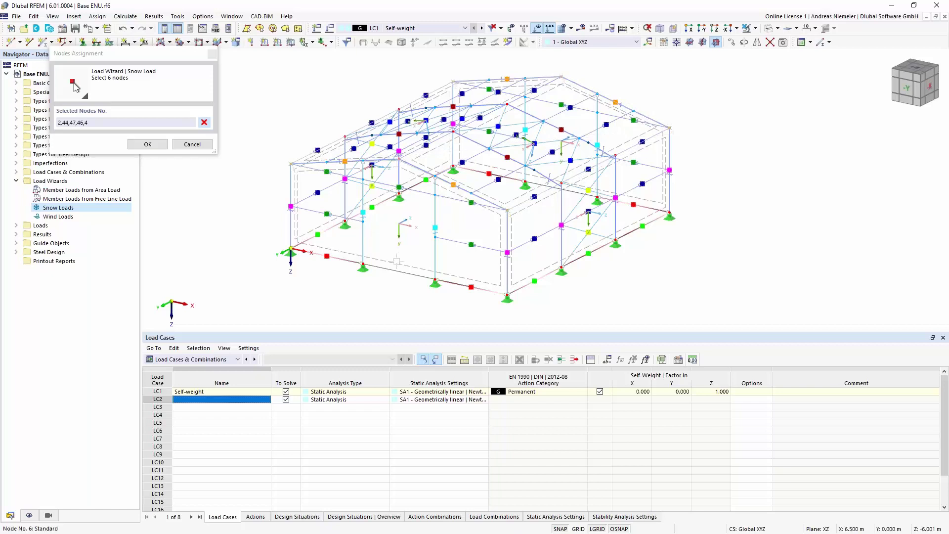
left_click(397, 261)
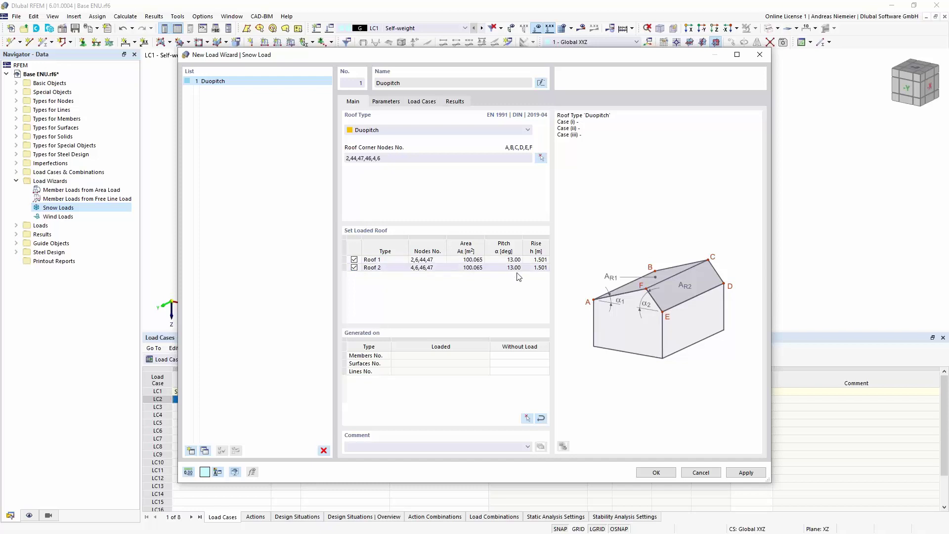
Exclude snow cases (ii) and (iii), generate Case (i) into load case LC2, and complete the snow load wizard
left_click(387, 101)
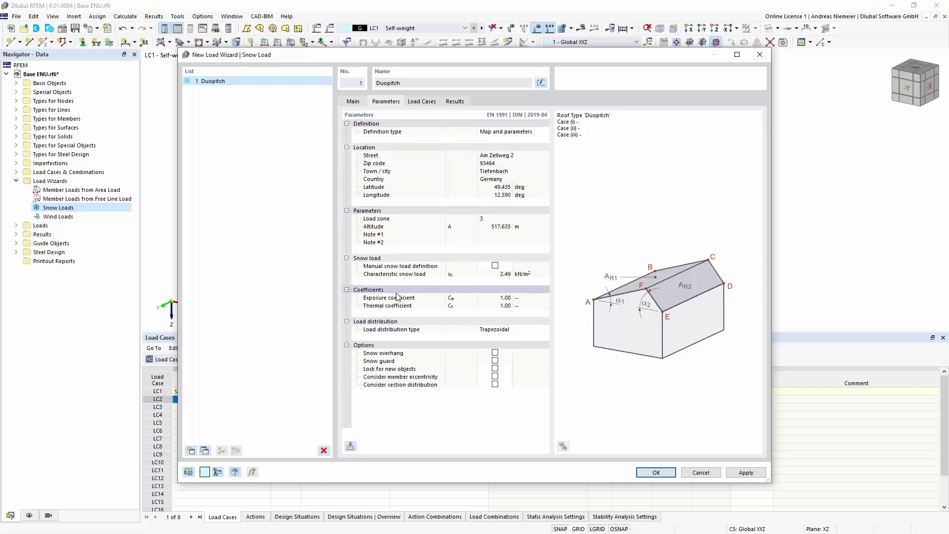
left_click(430, 101)
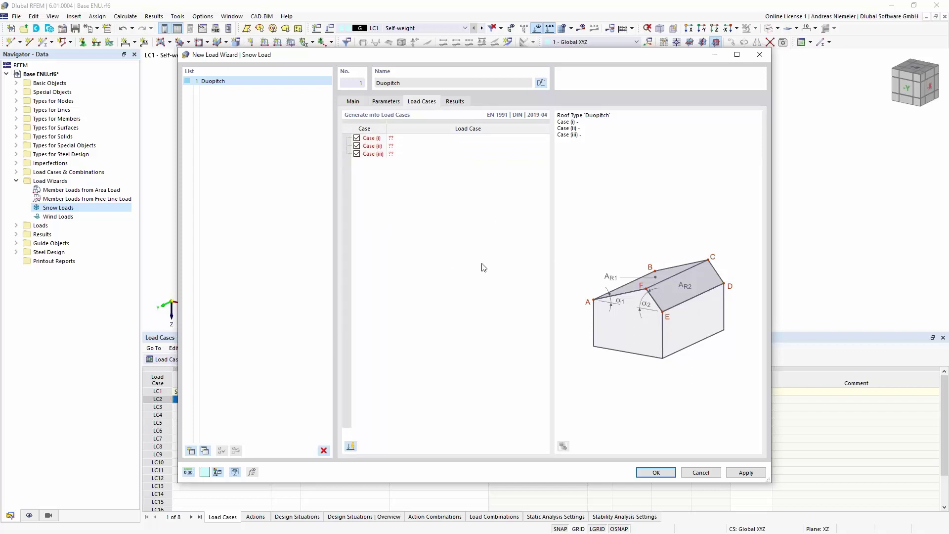
left_click(357, 146)
left_click(356, 154)
left_click(351, 448)
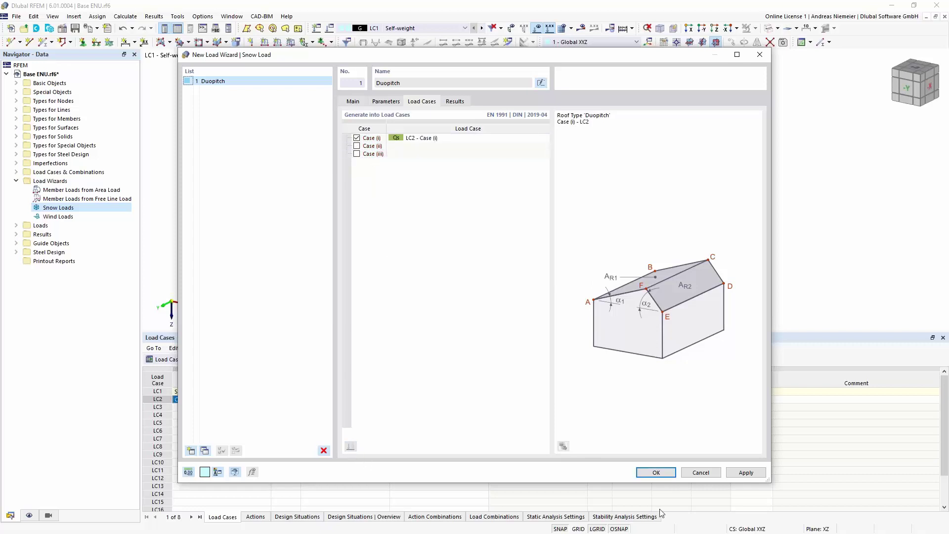
left_click(659, 473)
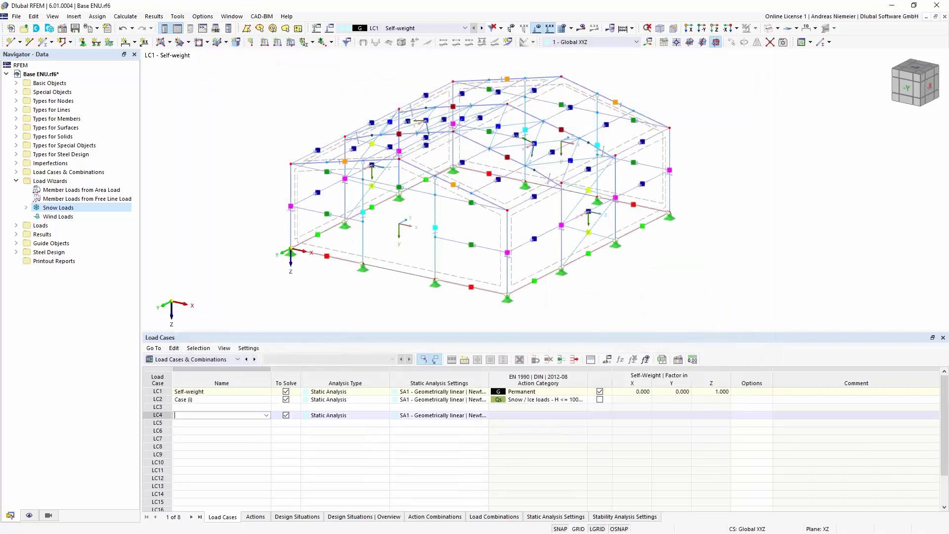
Show the load transfer separately for snow load case LC2, examine the member loads on the roof, and hide it again
middle_click_drag(299, 306, 352, 152, "ctrl")
scroll(322, 158, "up", 3)
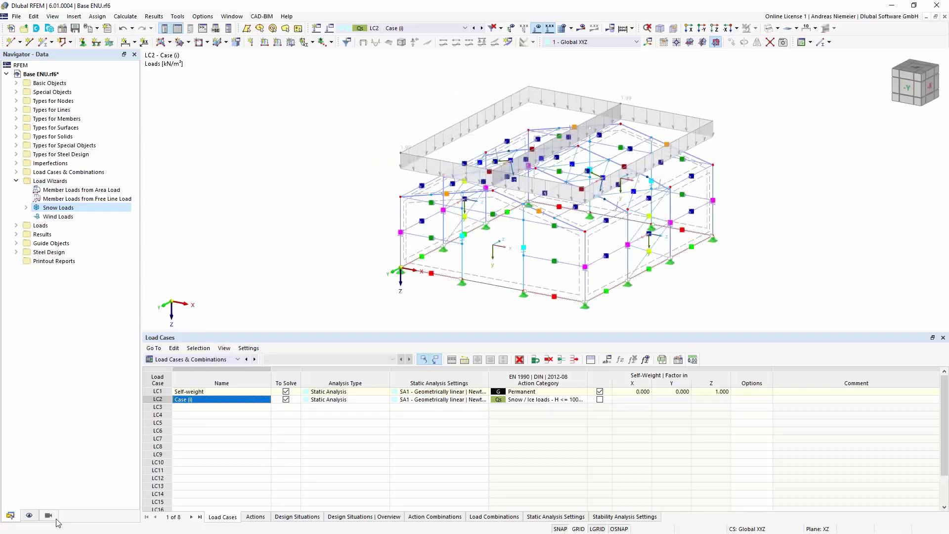
left_click(29, 515)
left_click(45, 189)
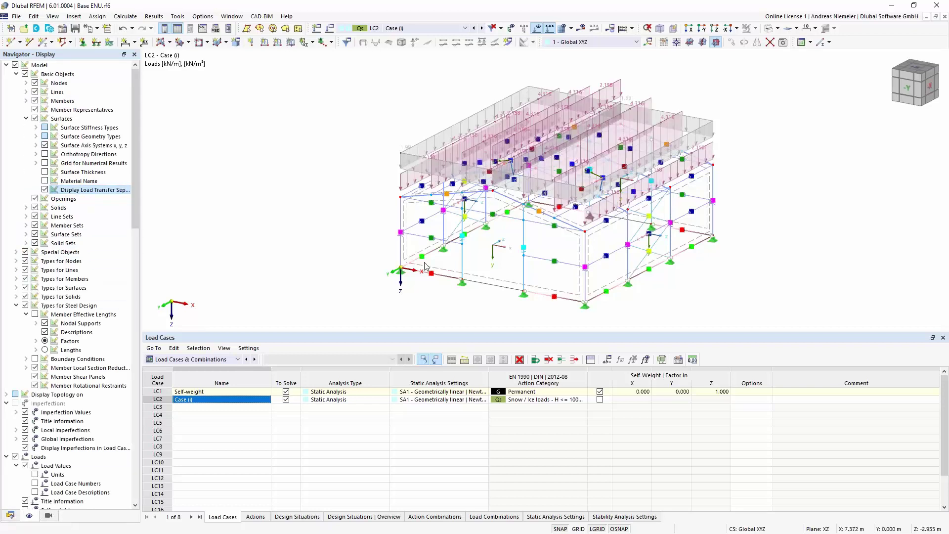
scroll(317, 259, "down", 2)
middle_click_drag(318, 259, 301, 246, "ctrl")
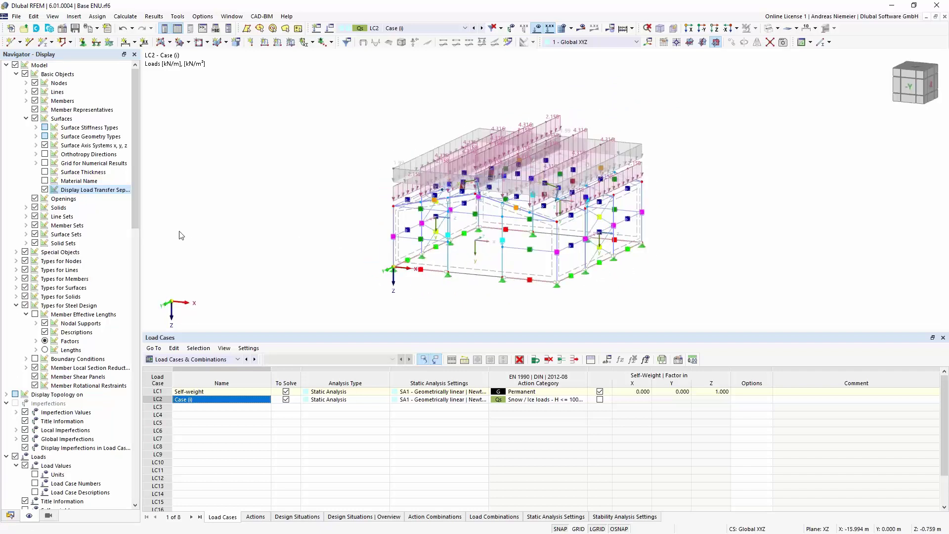
left_click(45, 190)
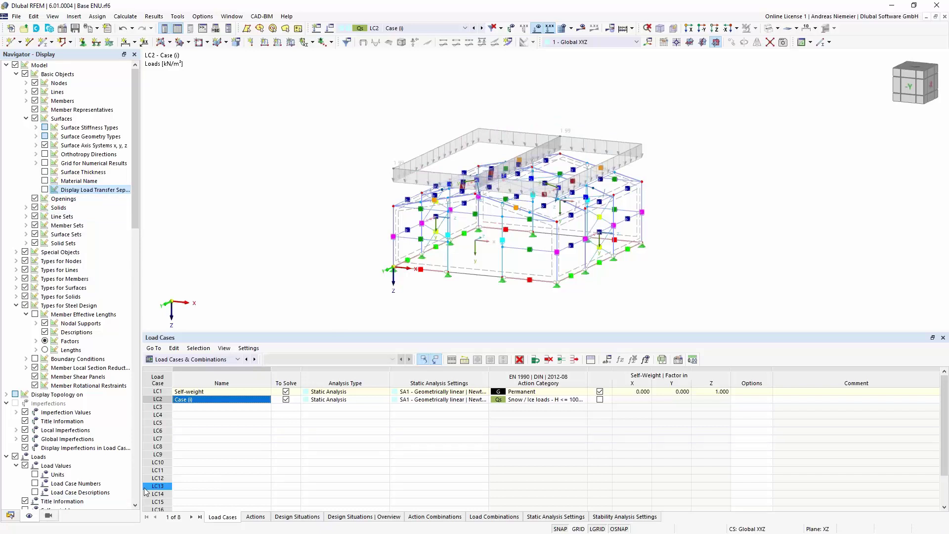
Add load case LC3 named "Wind in X" and assign it the Wind action category
left_click(208, 407)
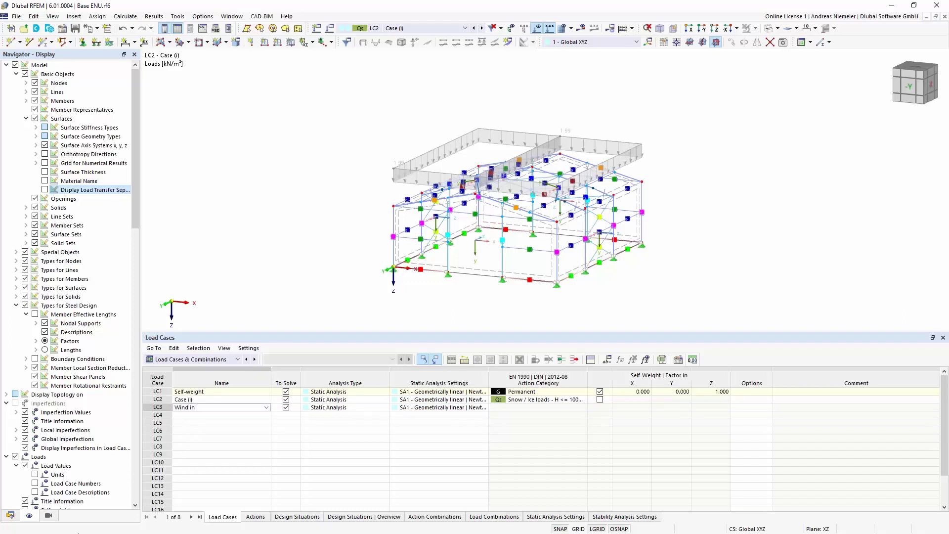
left_click(286, 446)
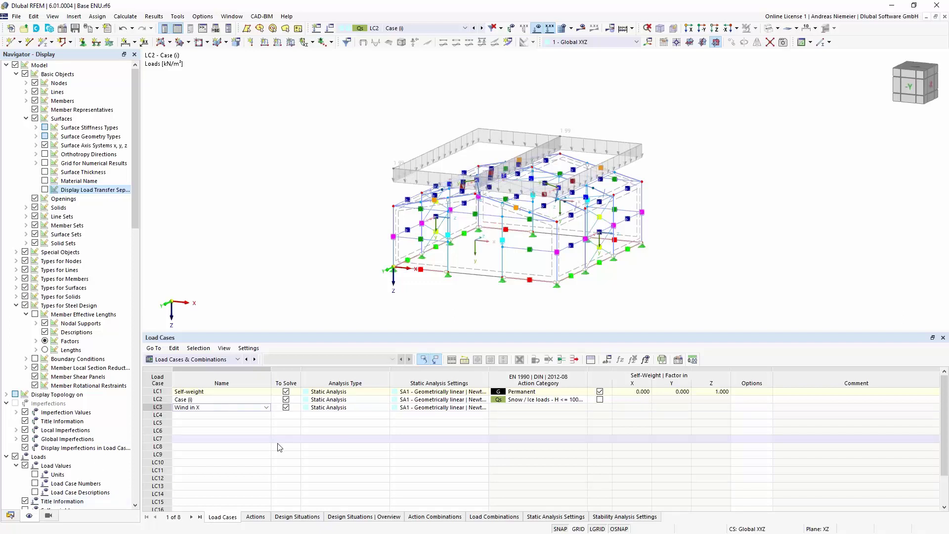
left_click(543, 407)
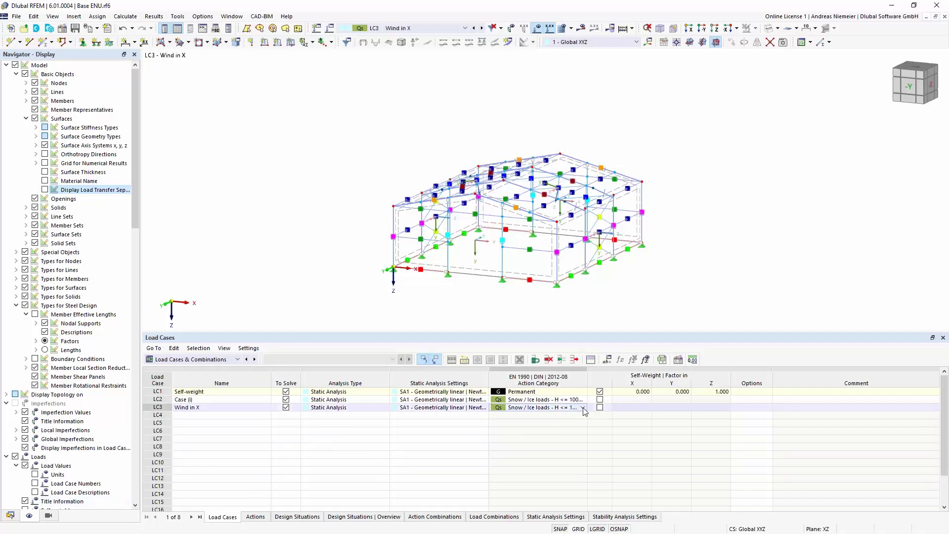
left_click(583, 407)
scroll(562, 362, "down", 1)
left_click(543, 353)
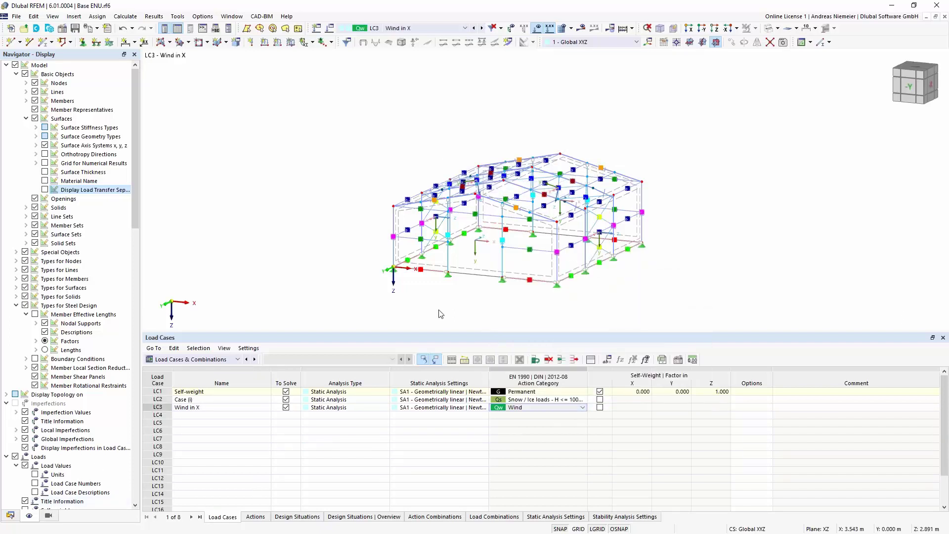
Create a uniform surface load of 0.64 kN/m² in global X on true area in LC3 and assign it to side wall surface 1
middle_click_drag(349, 267, 148, 140)
middle_click_drag(574, 170, 453, 191, "ctrl")
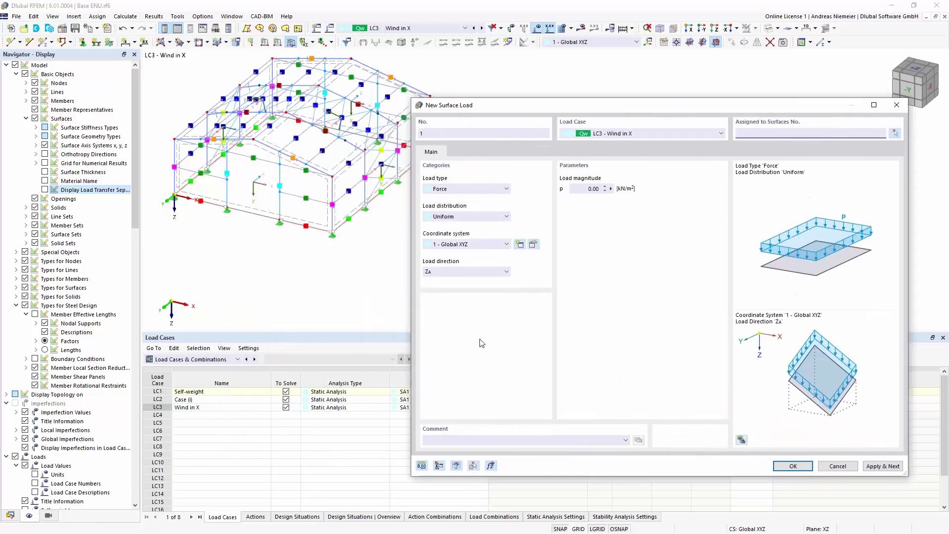
left_click(461, 272)
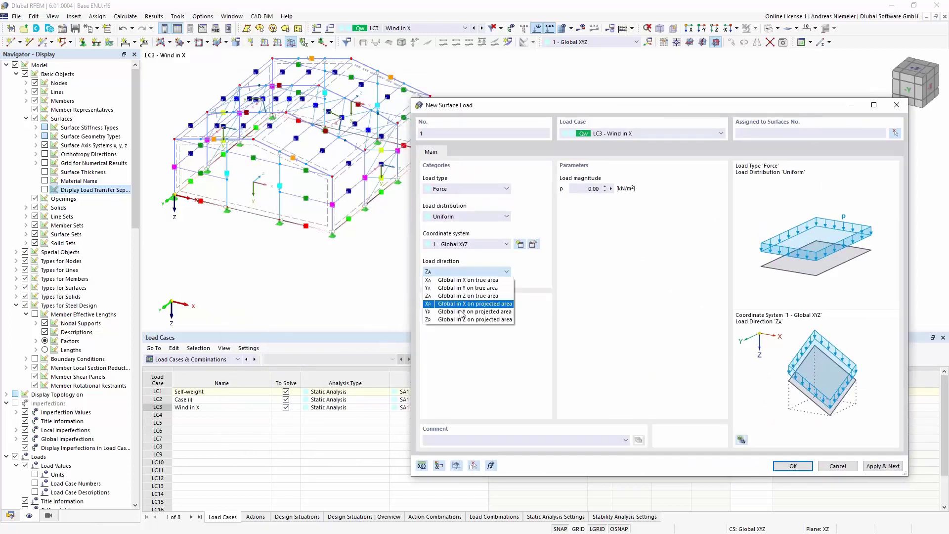
left_click(462, 280)
left_click(582, 189)
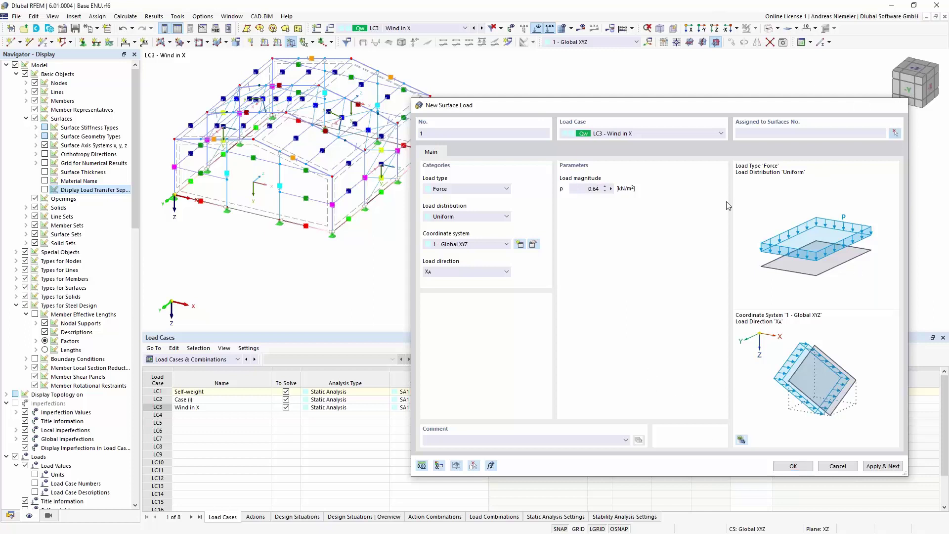
left_click(793, 466)
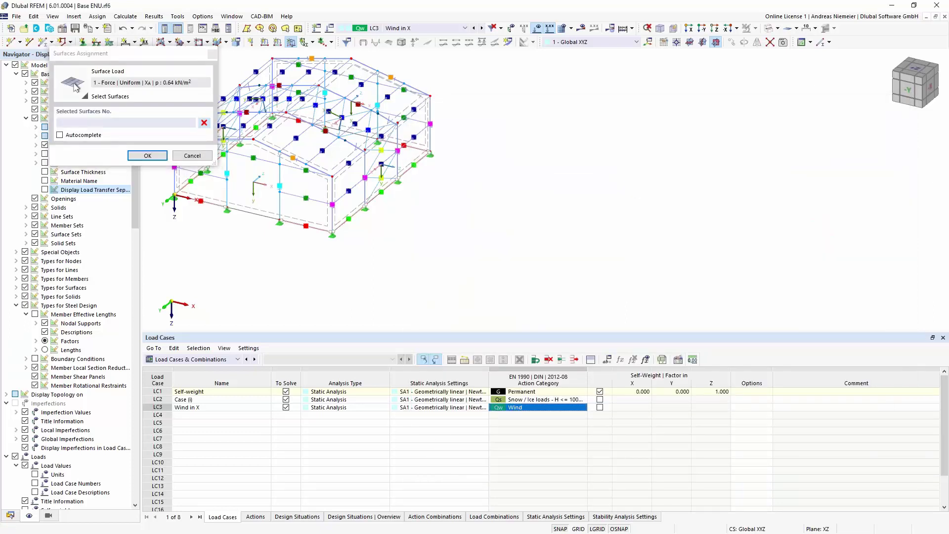
scroll(307, 265, "down", 2)
scroll(189, 218, "up", 3)
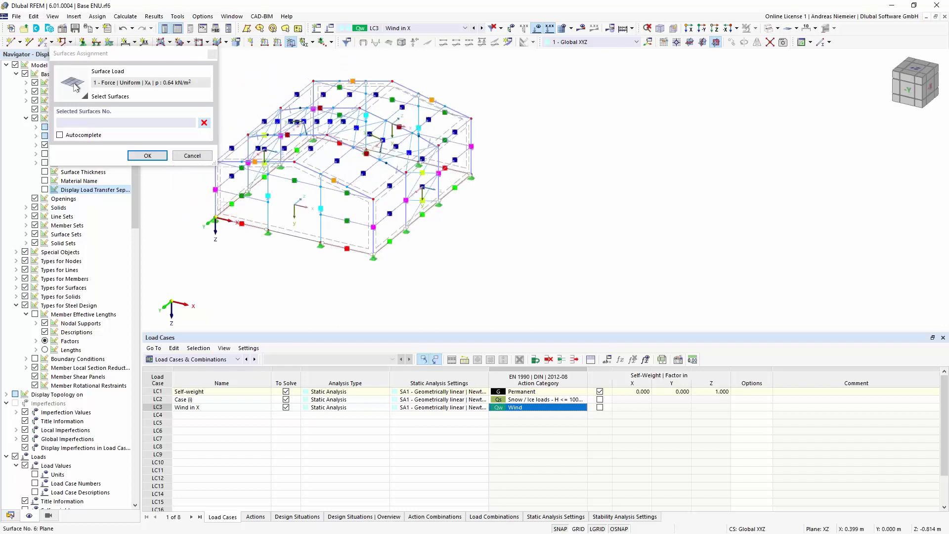
left_click(229, 201)
left_click(143, 157)
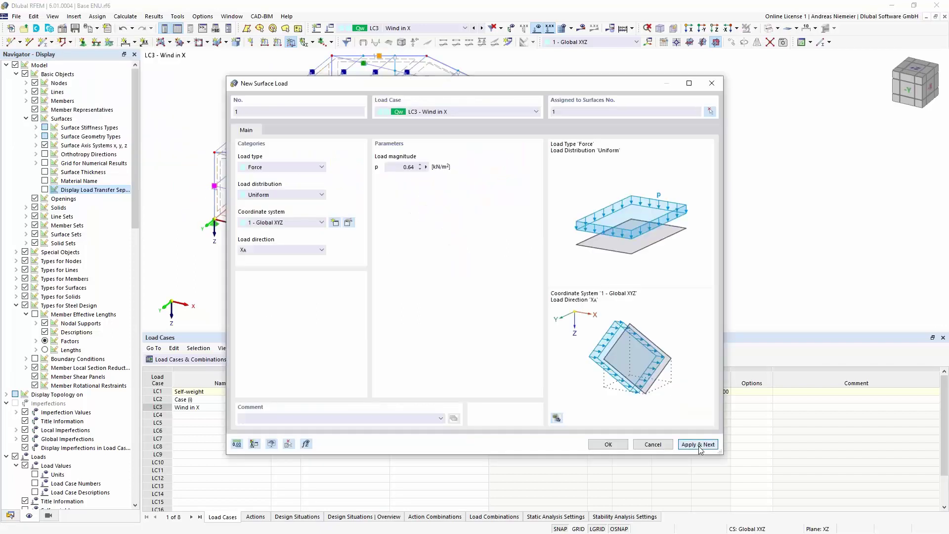
Add a second surface load of 0.40 kN/m² in global X on true area to the opposite side wall, surface 4
left_click_drag(470, 83, 676, 133)
left_click(619, 217)
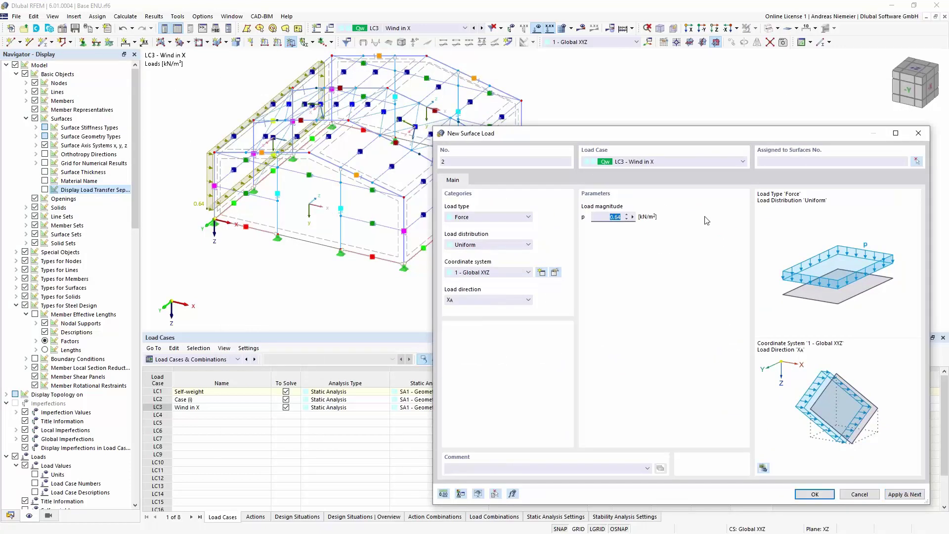
type("0,4")
left_click(917, 161)
left_click(431, 234)
left_click(147, 155)
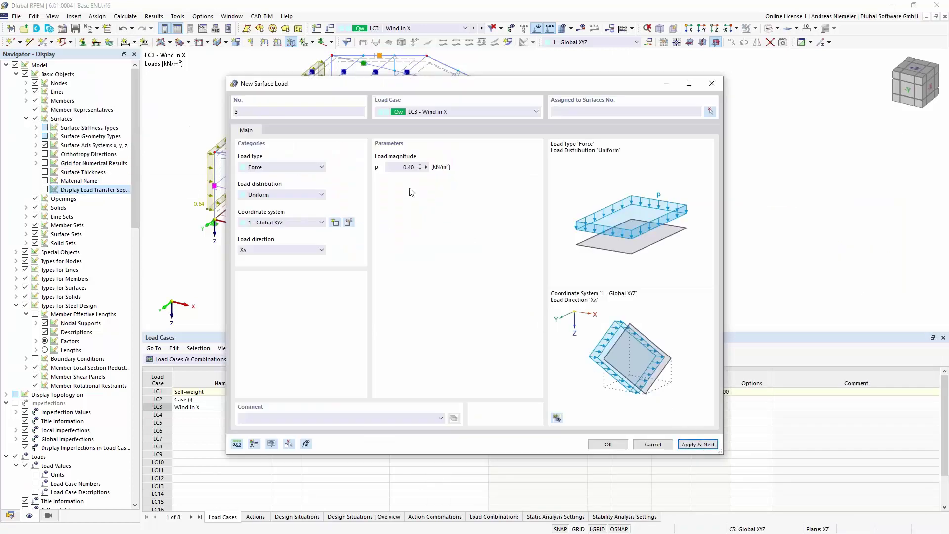
Add a third surface load of 0.80 kN/m² in global Y on true area to the front gable wall, surface 6
left_click(400, 169)
left_click(288, 255)
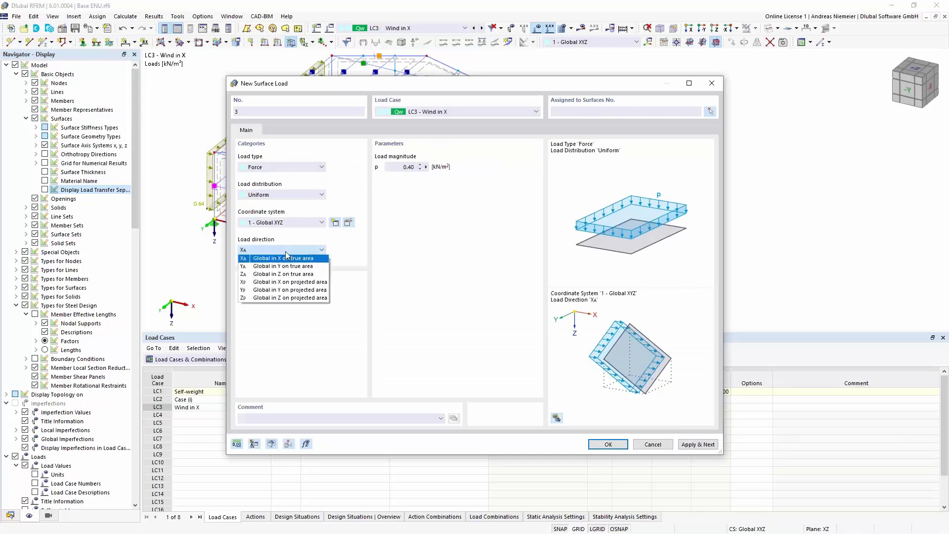
left_click(286, 258)
key("Down")
left_click(392, 168)
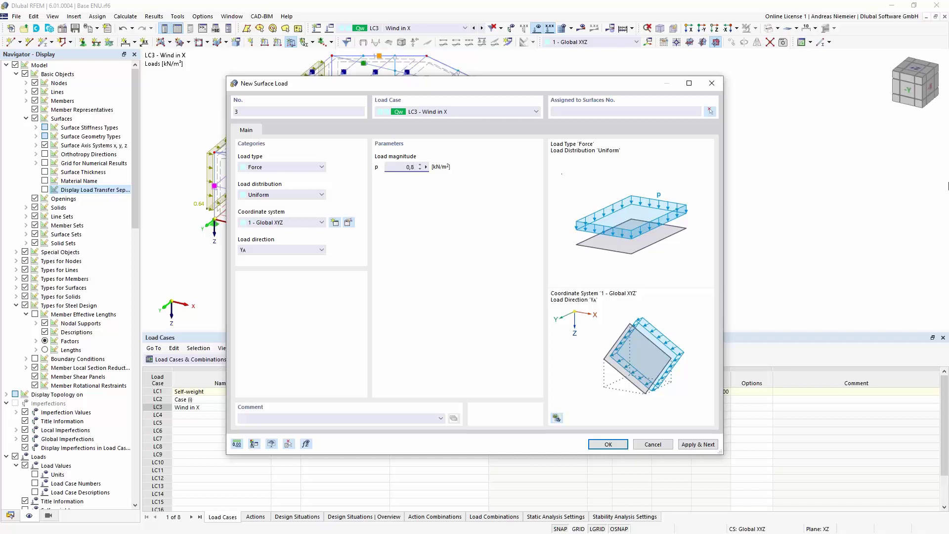
left_click(710, 112)
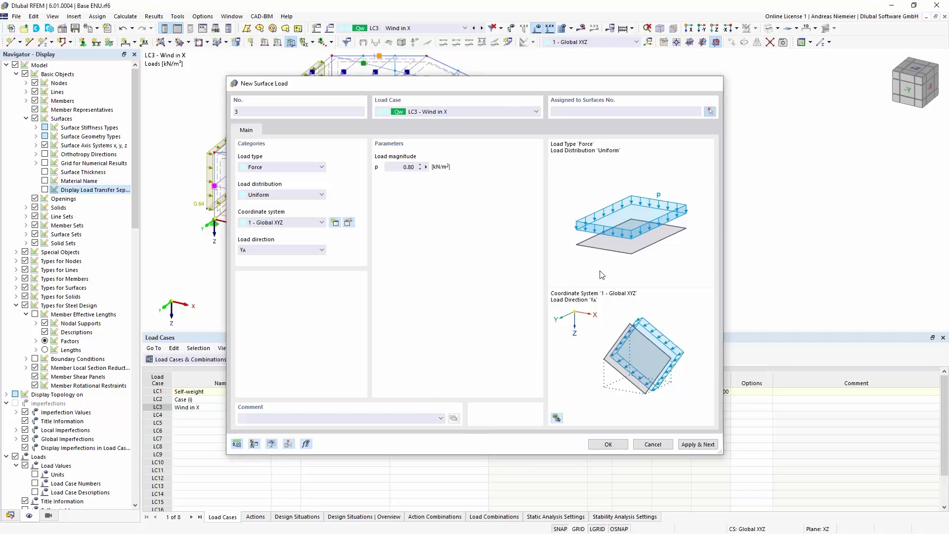
left_click(333, 242)
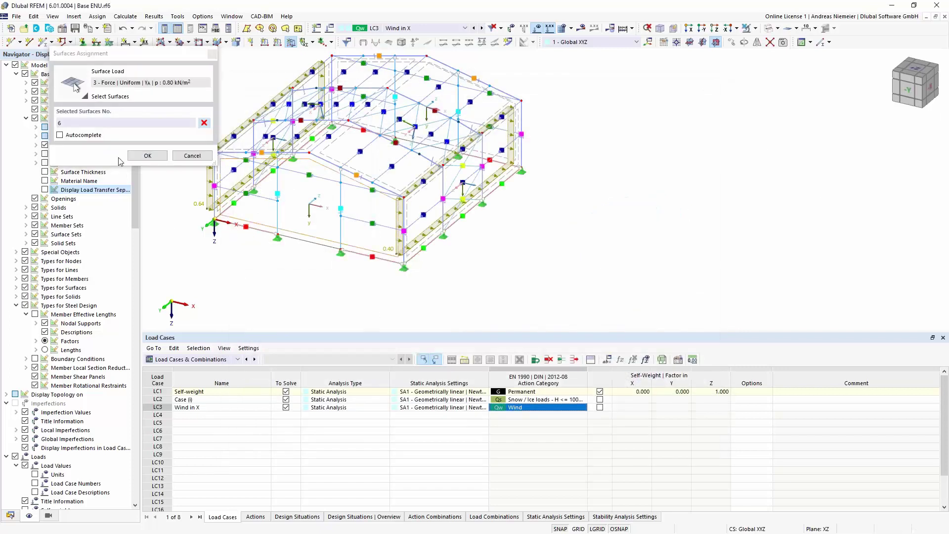
left_click(132, 157)
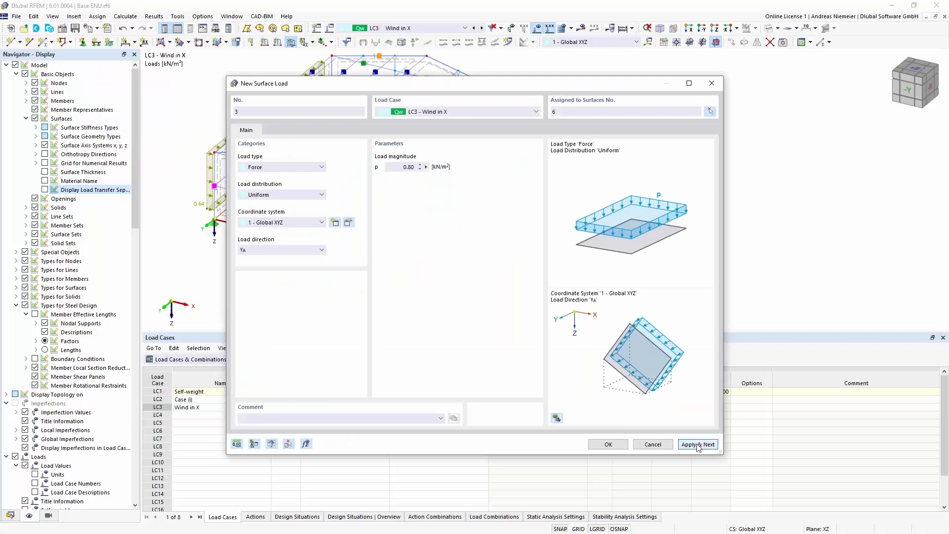
left_click(697, 445)
Add a surface load of -0.80 kN/m² in global Y to the rear gable wall, surface 5, and finish entering the wall loads
left_click(399, 167)
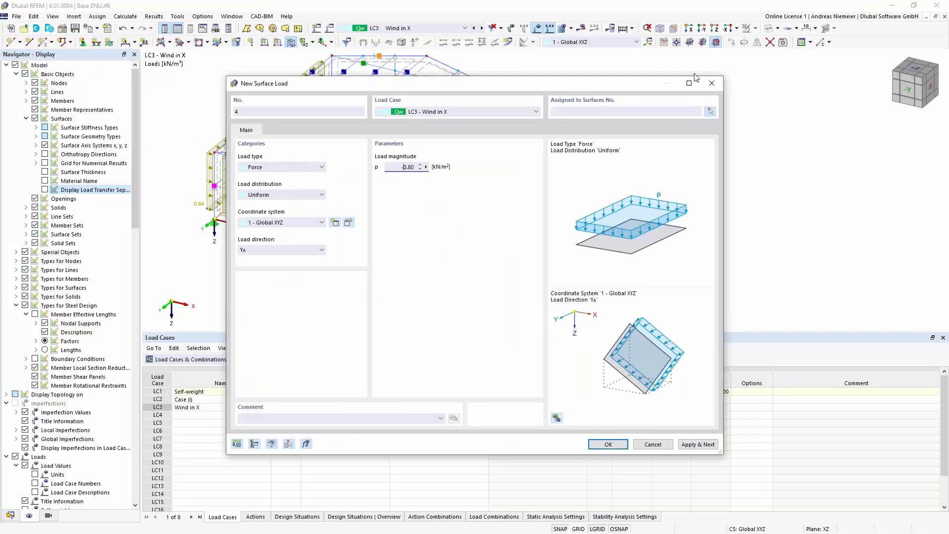
left_click(710, 111)
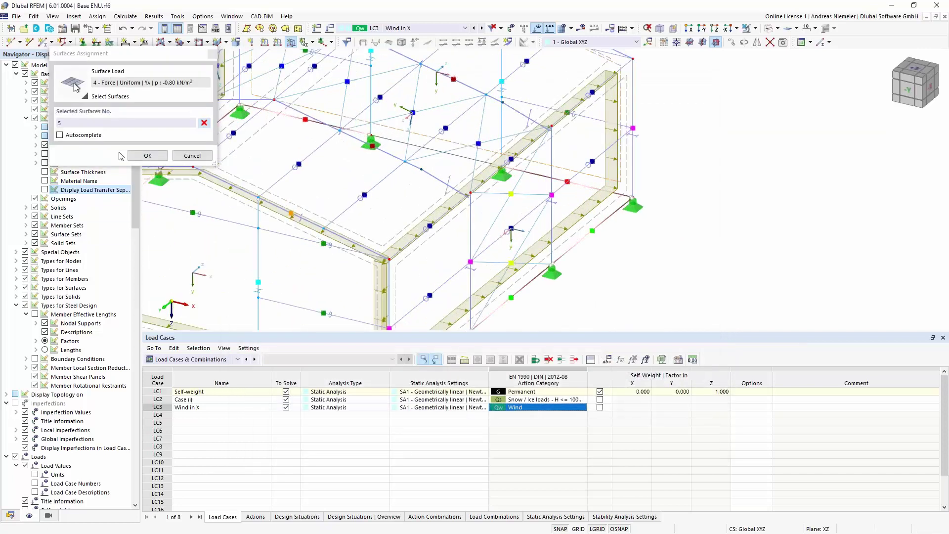
left_click(148, 155)
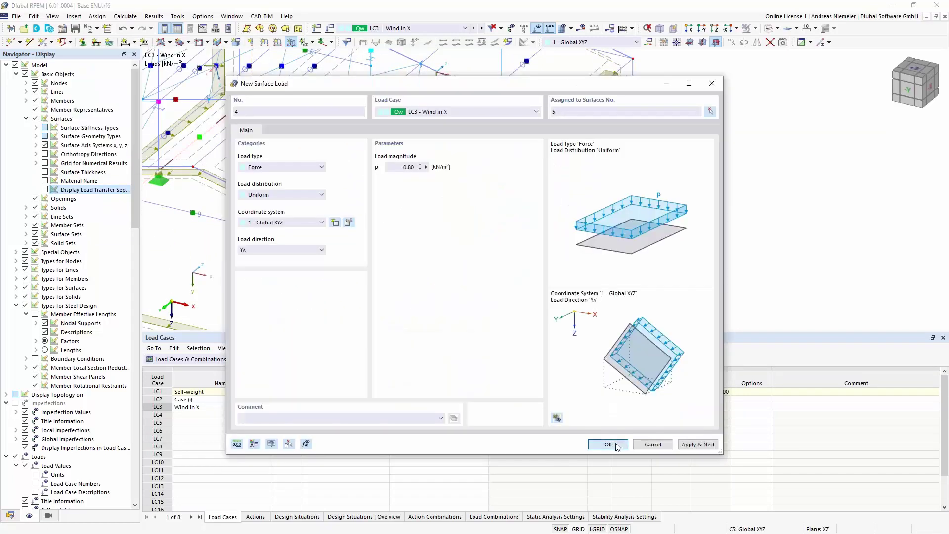
left_click(609, 444)
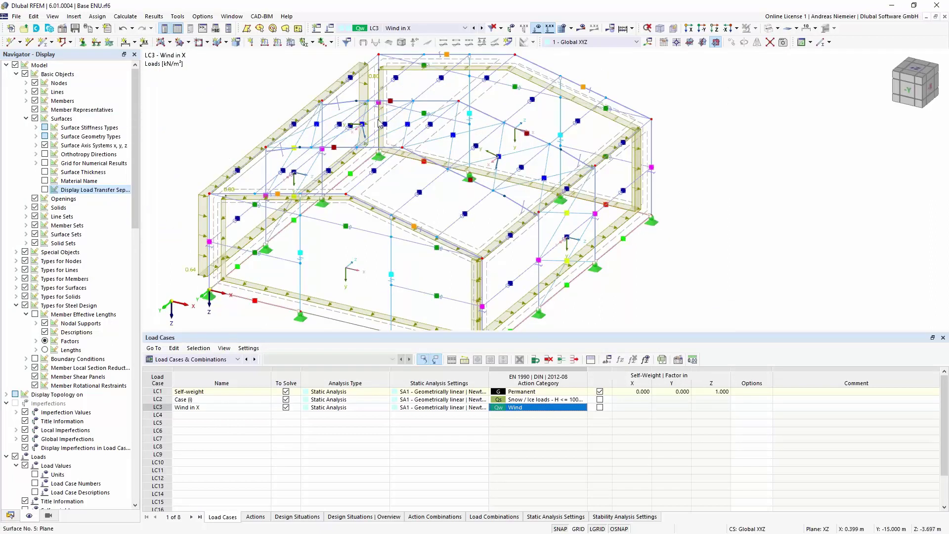
Create a surface load of -0.35 kN/m² in the local z-direction on roof surfaces 2 and 3
left_click(291, 42)
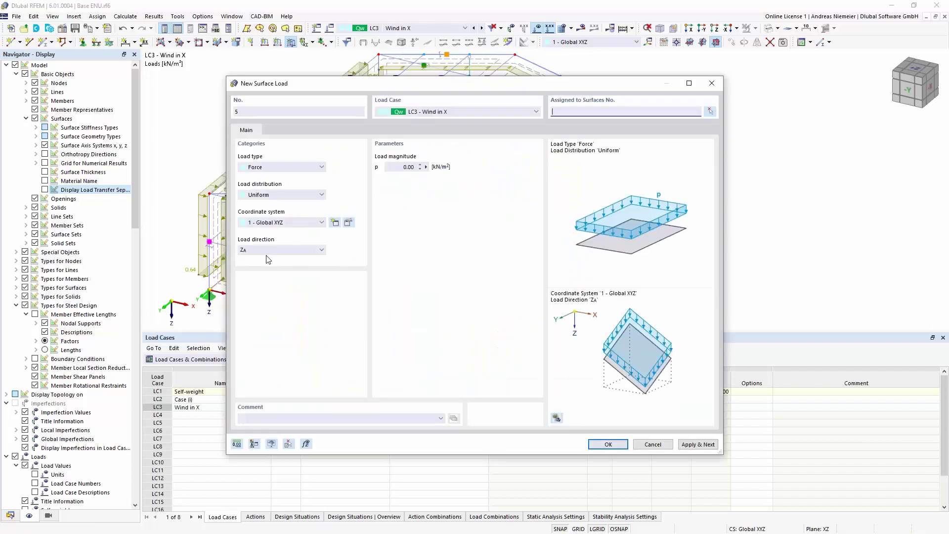
left_click(279, 223)
left_click(274, 240)
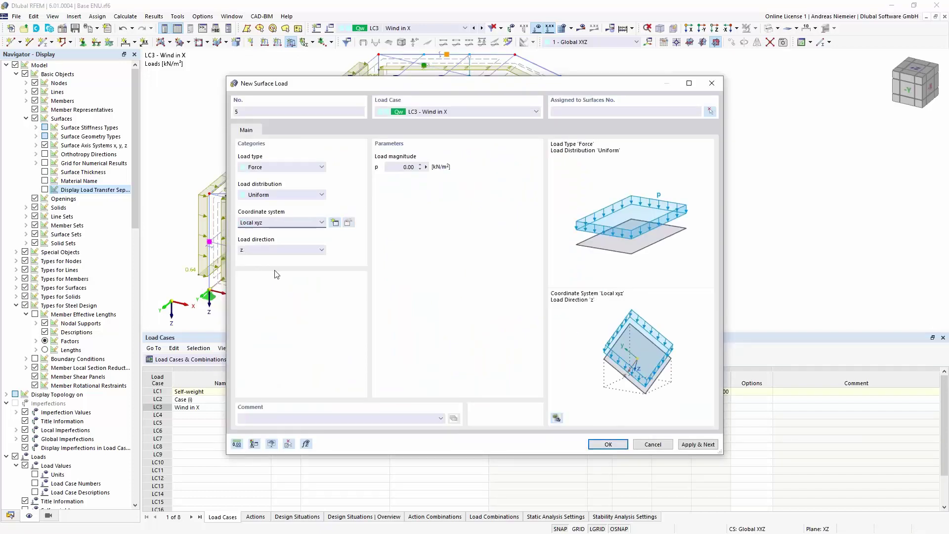
left_click(410, 167)
left_click(711, 111)
left_click(504, 76)
left_click(472, 81)
left_click(147, 157)
key("Return")
Show the load transfer separately for Wind in X, examine the resulting member loads on the hall, and hide it again
scroll(673, 280, "down", 5)
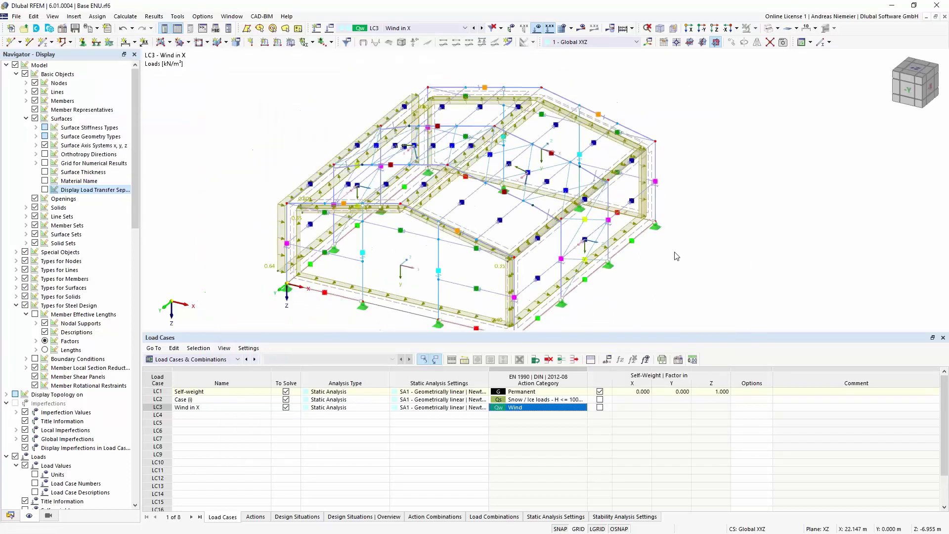
middle_click_drag(606, 251, 589, 246)
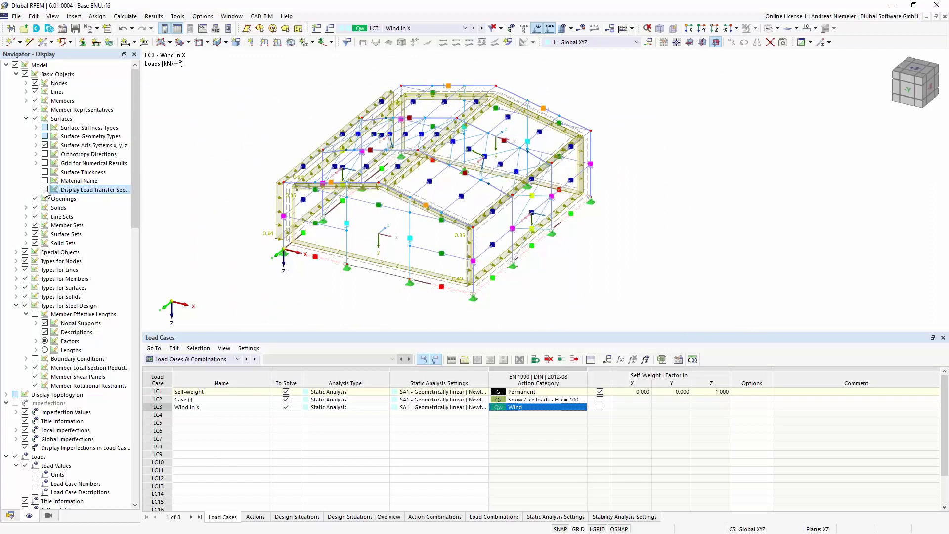
left_click(44, 189)
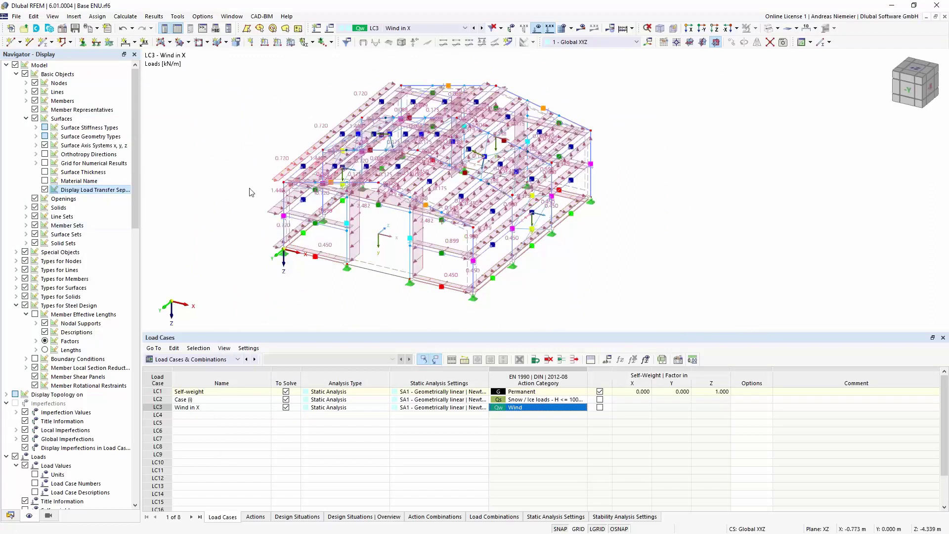
left_click(44, 190)
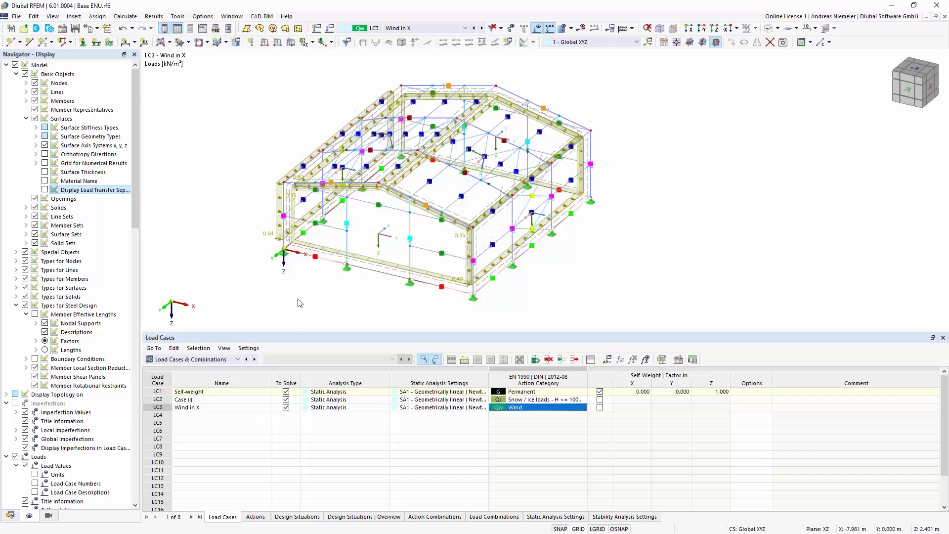
Copy load case LC3 with its loads to a new load case LC4 named "Wind in Y"
left_click(10, 517)
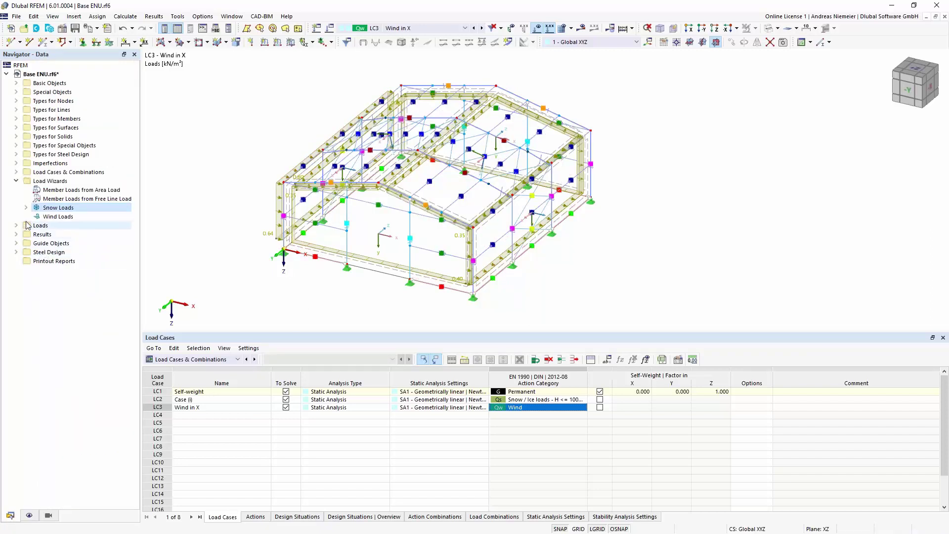
left_click(17, 182)
left_click(16, 172)
left_click(26, 181)
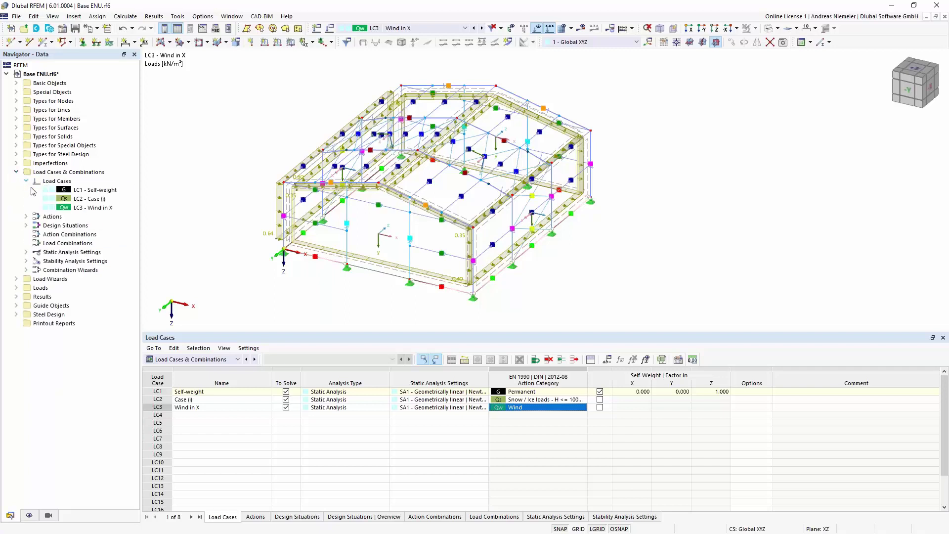
left_click(78, 208)
right_click(77, 209)
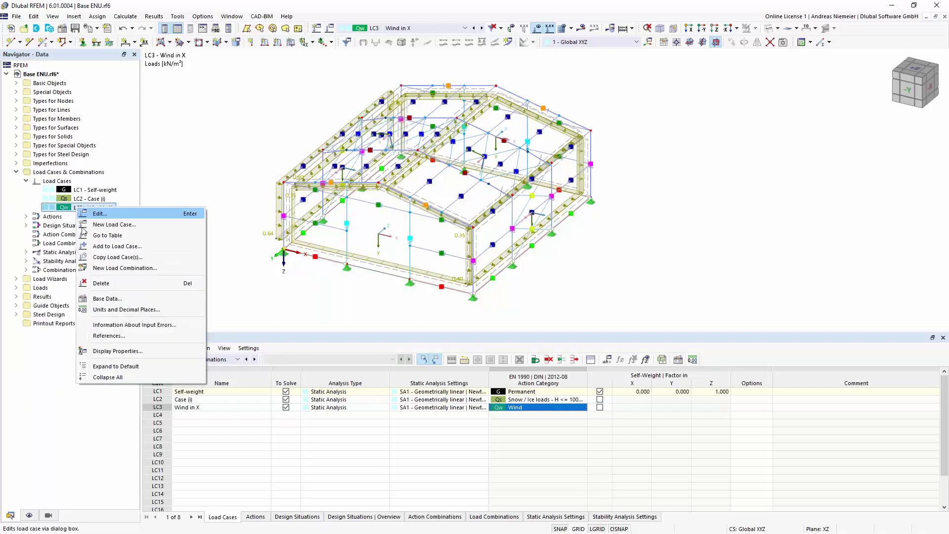
left_click(99, 258)
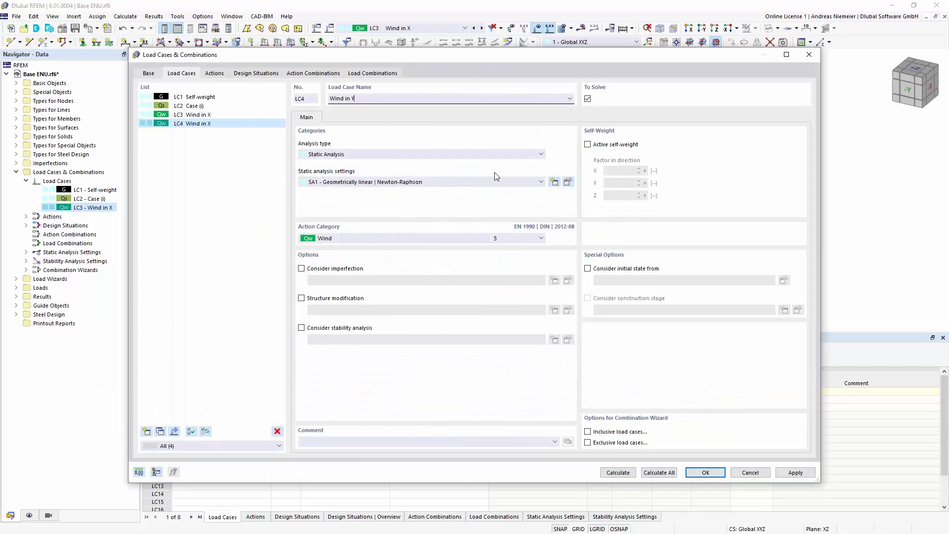
left_click(695, 472)
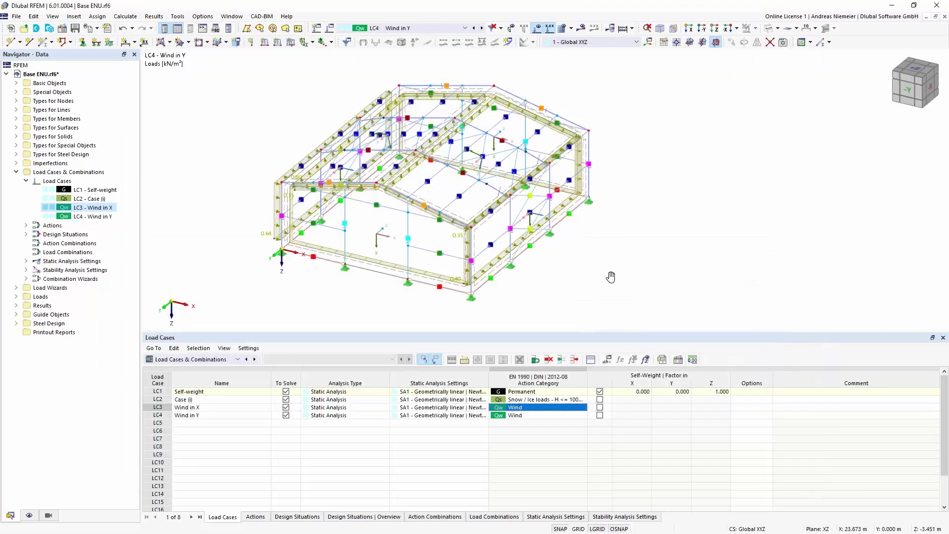
Open the surface loads table for load case LC4, Wind in Y
middle_click_drag(611, 276, 517, 258)
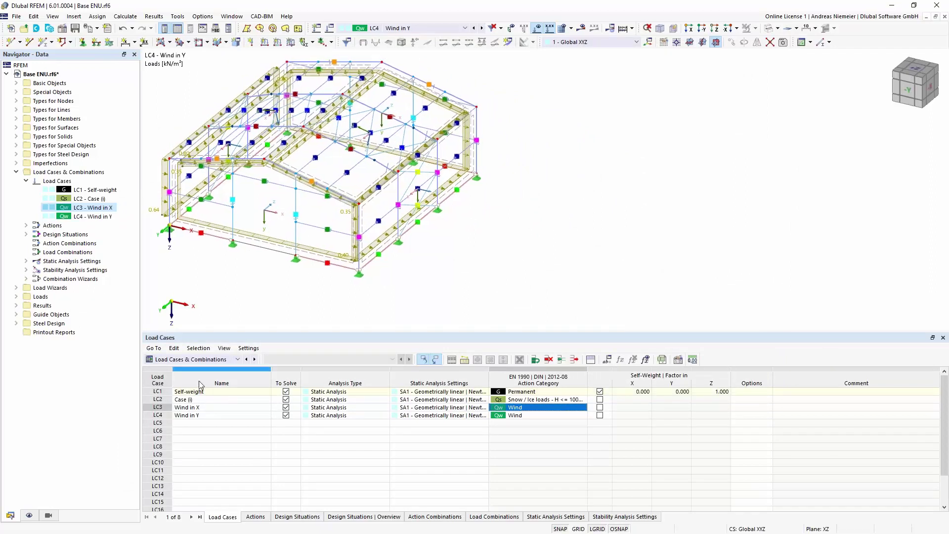
left_click(205, 359)
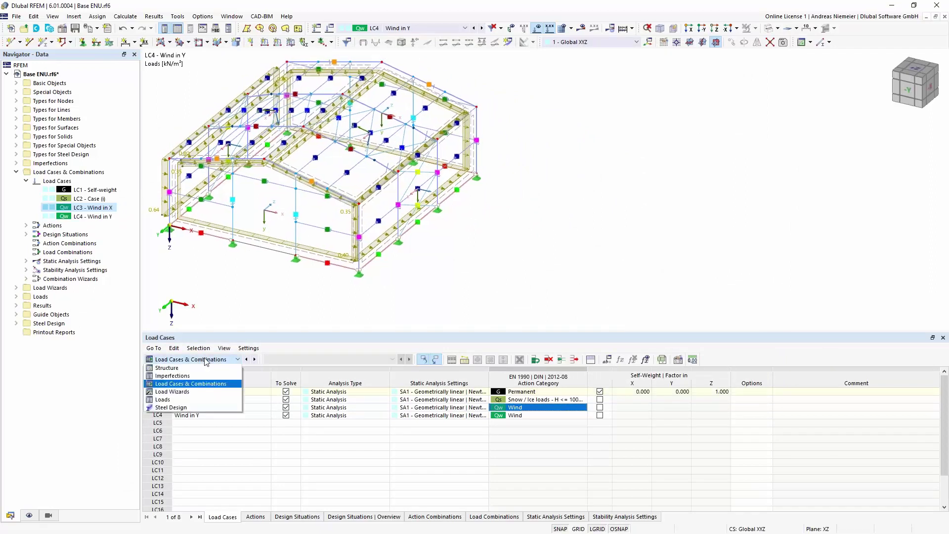
left_click(206, 400)
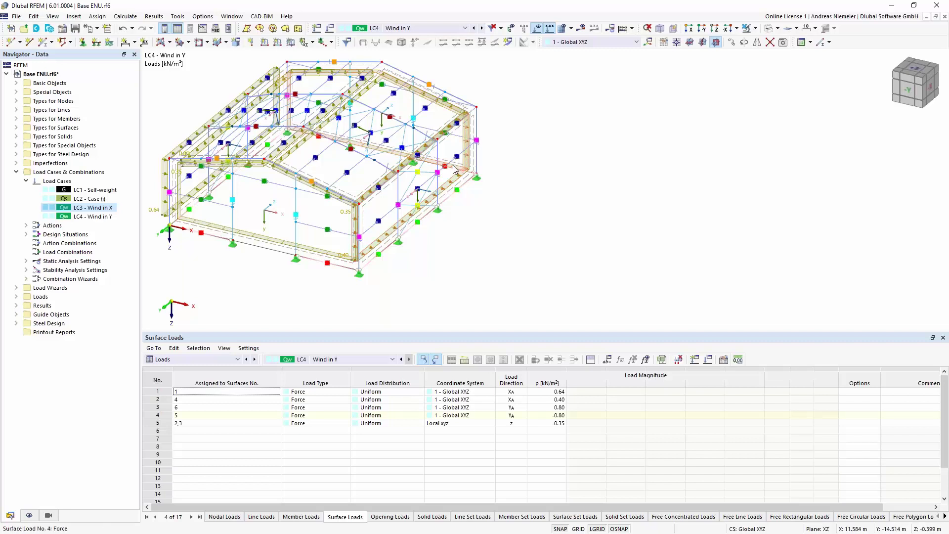
Set the LC4 surface loads to 0.64 kN/m² on surface 5, 0.40 on surface 6, 0.80 on surface 4 and -0.80 on surface 1
left_click(549, 415)
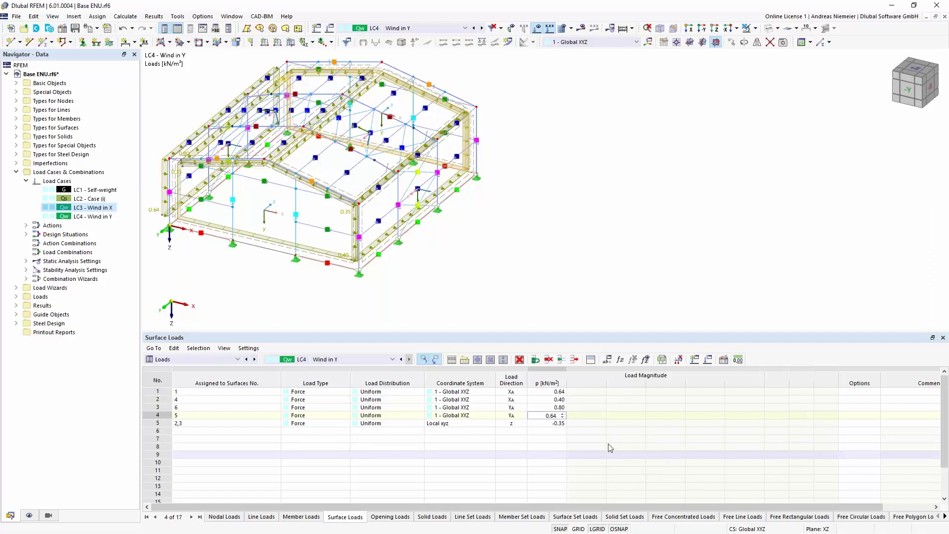
left_click(561, 407)
type("0")
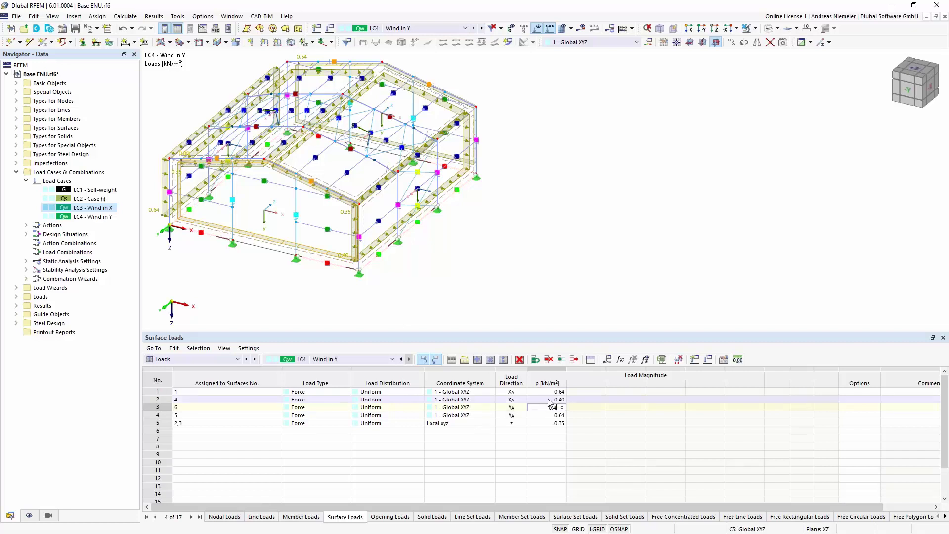
left_click(549, 400)
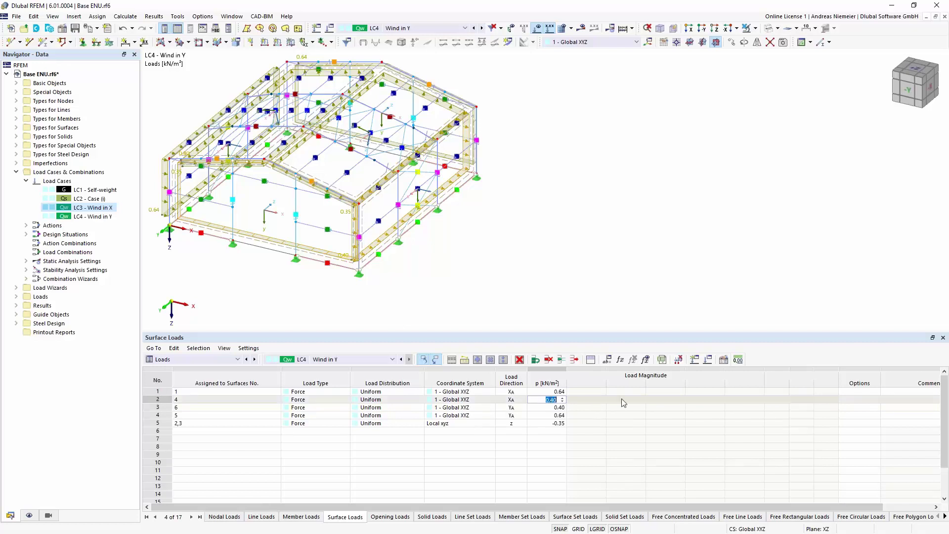
type("0,8")
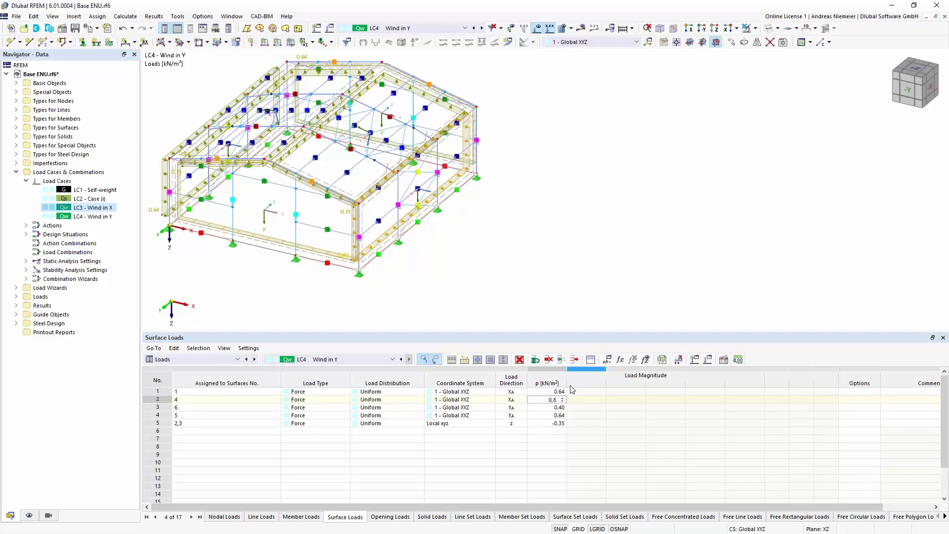
key("Up")
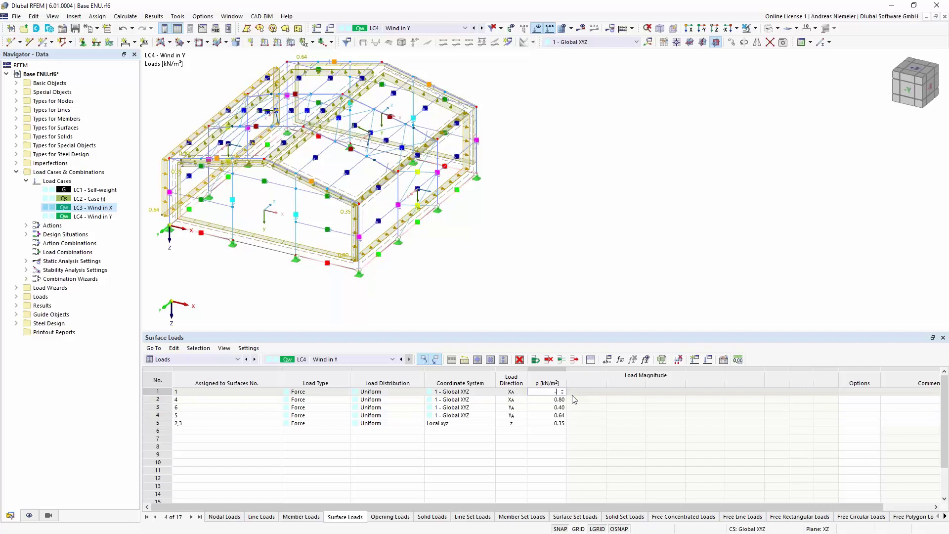
key("Tab")
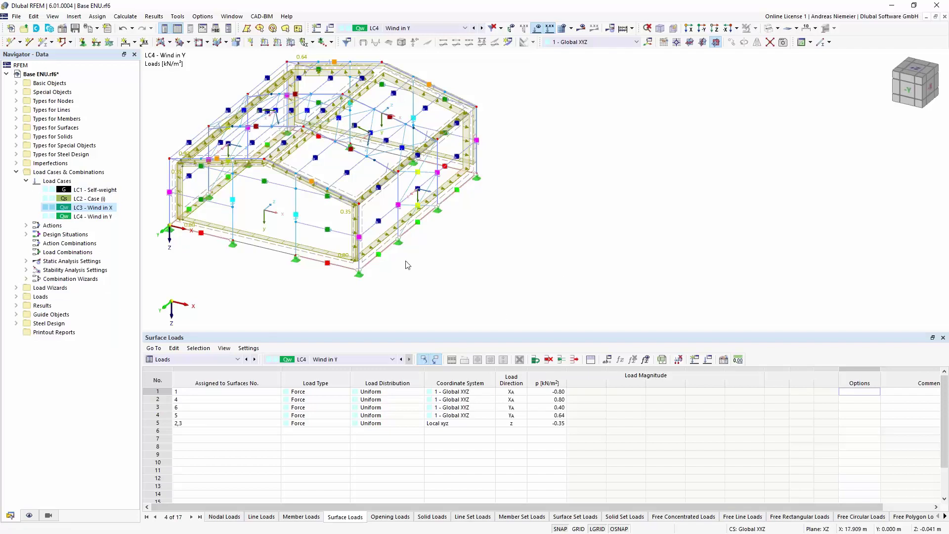
Add load case LC5 named "Prestress" to the load cases table and assign it the action category Prestress
left_click(191, 360)
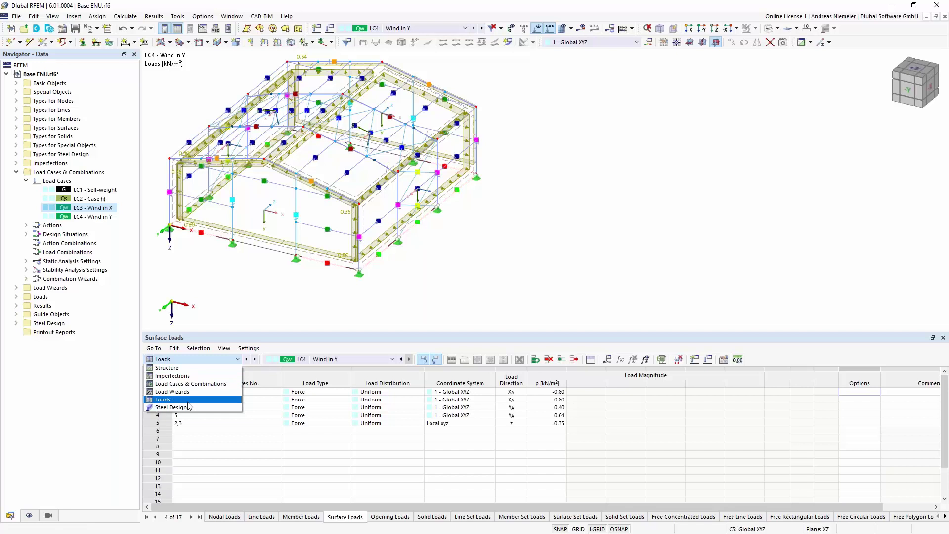
left_click(190, 384)
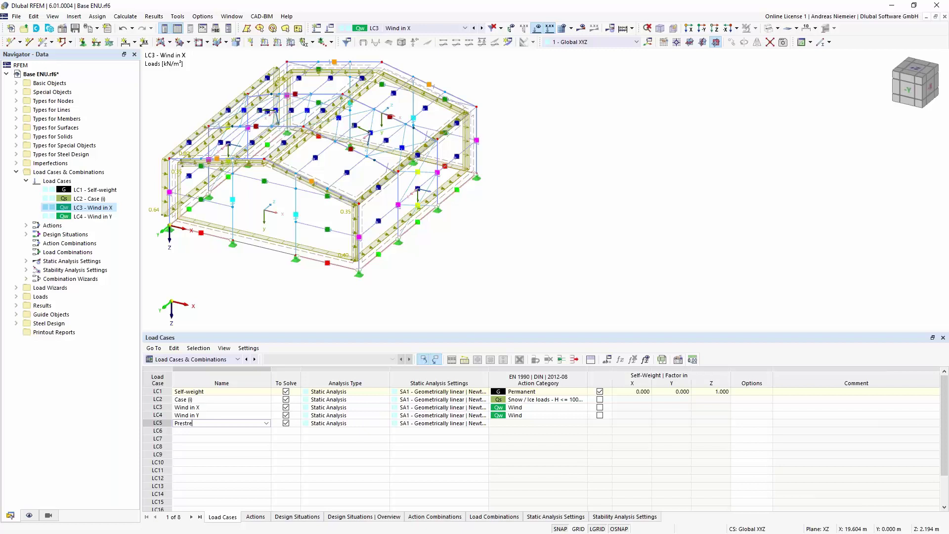
type("Prestress")
key("Return")
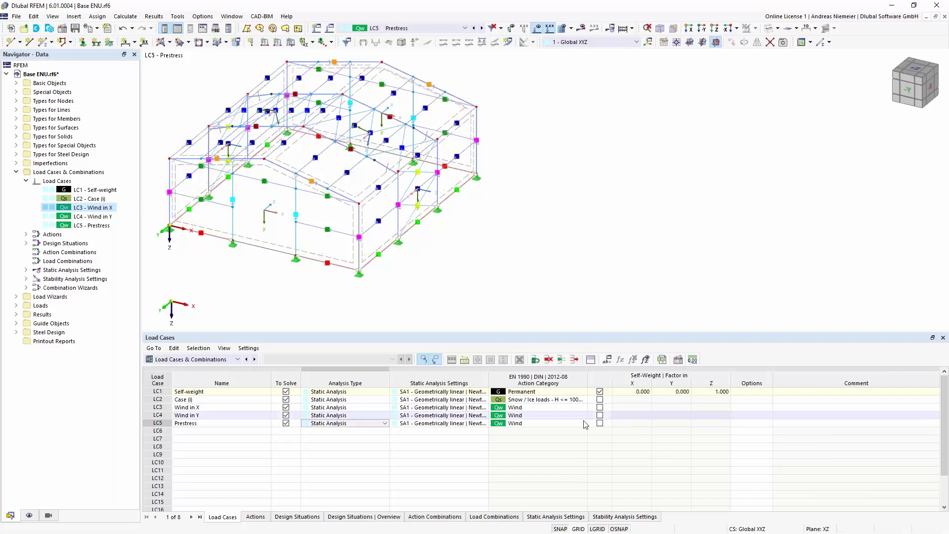
left_click(584, 424)
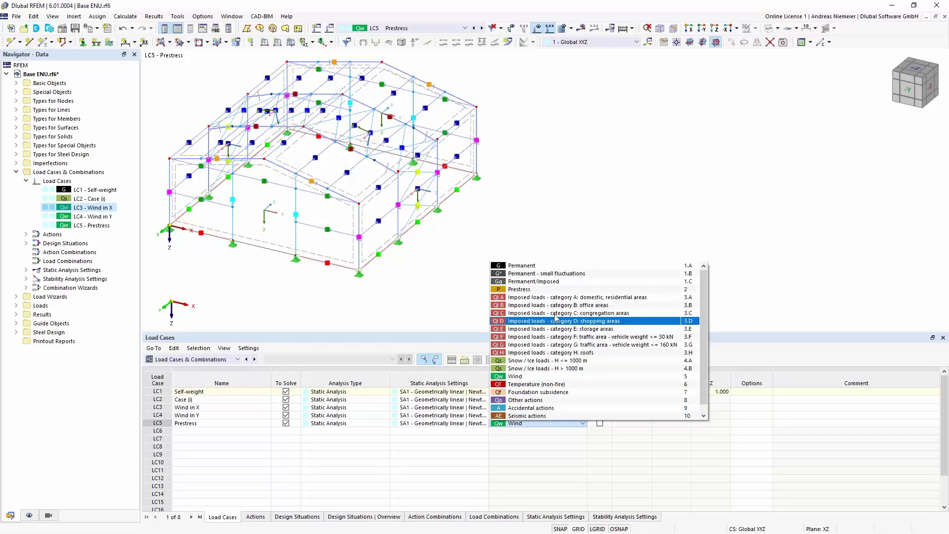
left_click(581, 289)
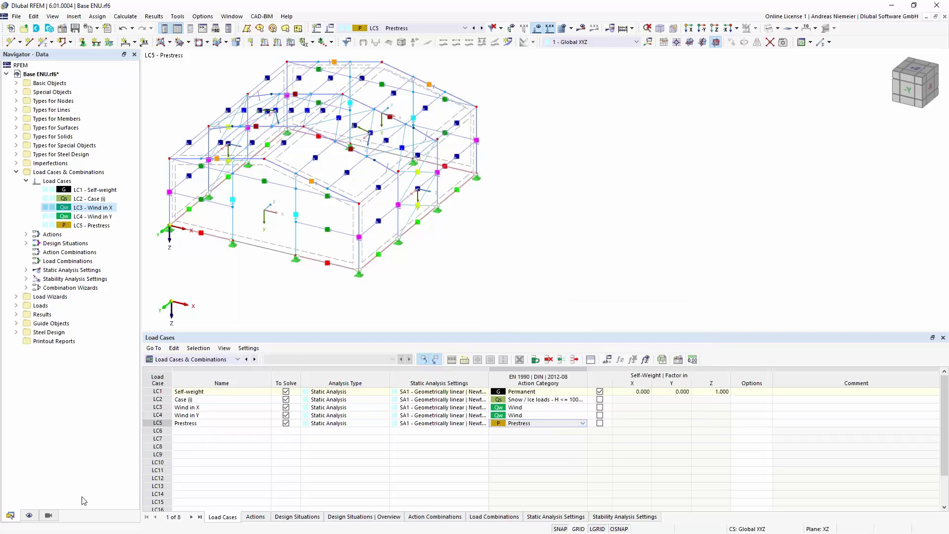
Limit the model's visibility to the members of type Tension
left_click(57, 516)
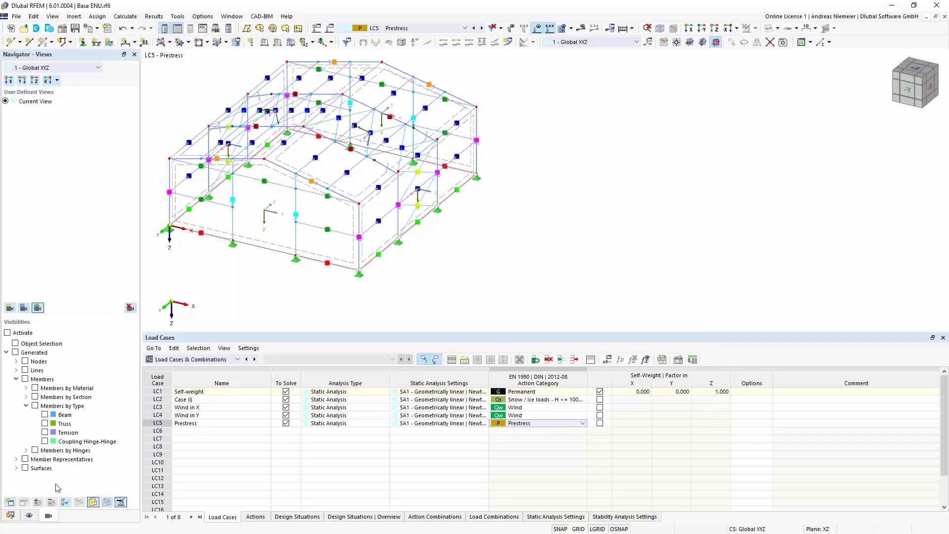
left_click(46, 433)
left_click(45, 433)
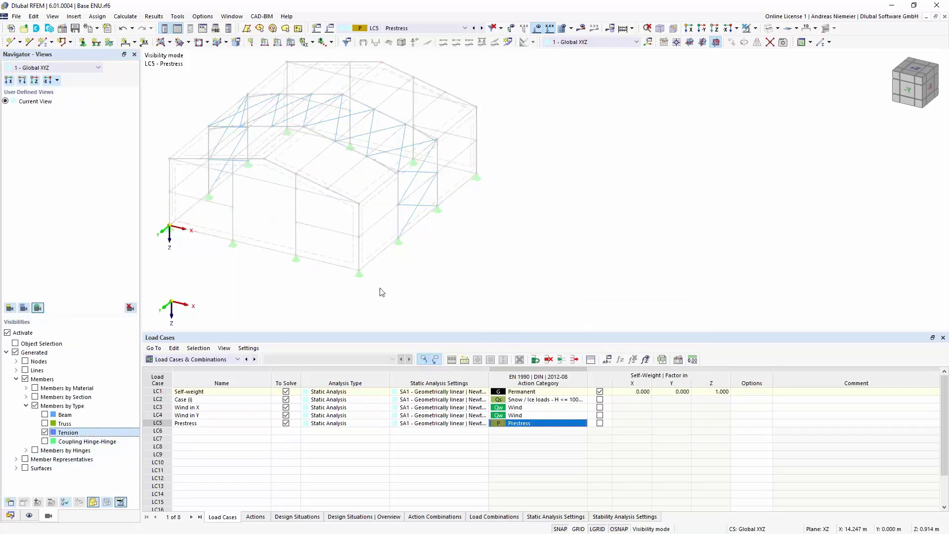
Apply an axial displacement member load of -1.0 mm in LC5 to all tension members 50-69, and show the whole model again
left_click(278, 43)
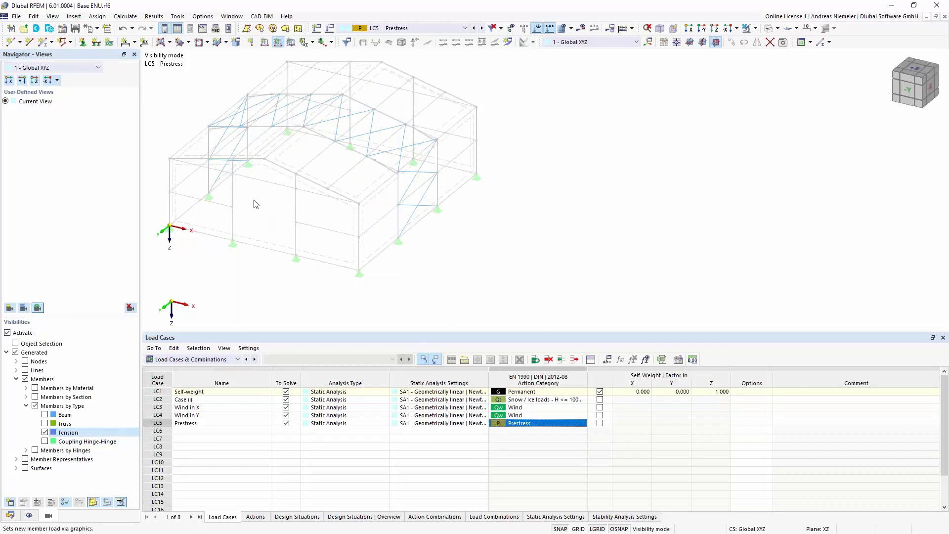
left_click(285, 176)
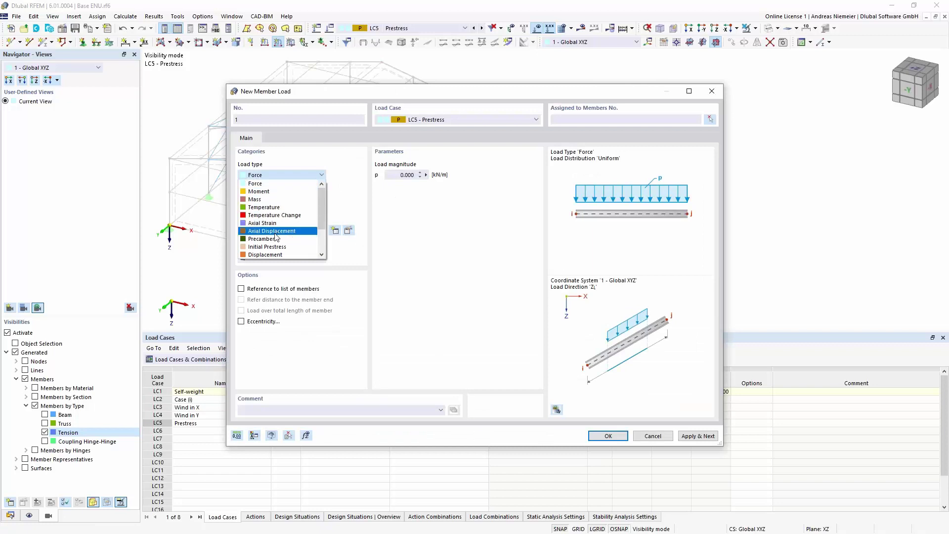
left_click(272, 231)
left_click(402, 175)
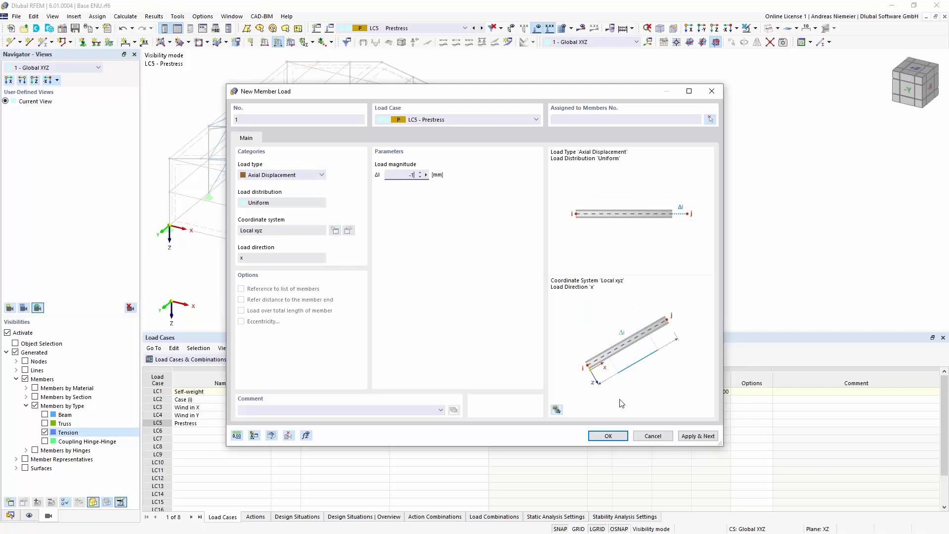
left_click(604, 334)
left_click(608, 435)
scroll(297, 222, "down", 2)
left_click_drag(573, 298, 250, 106)
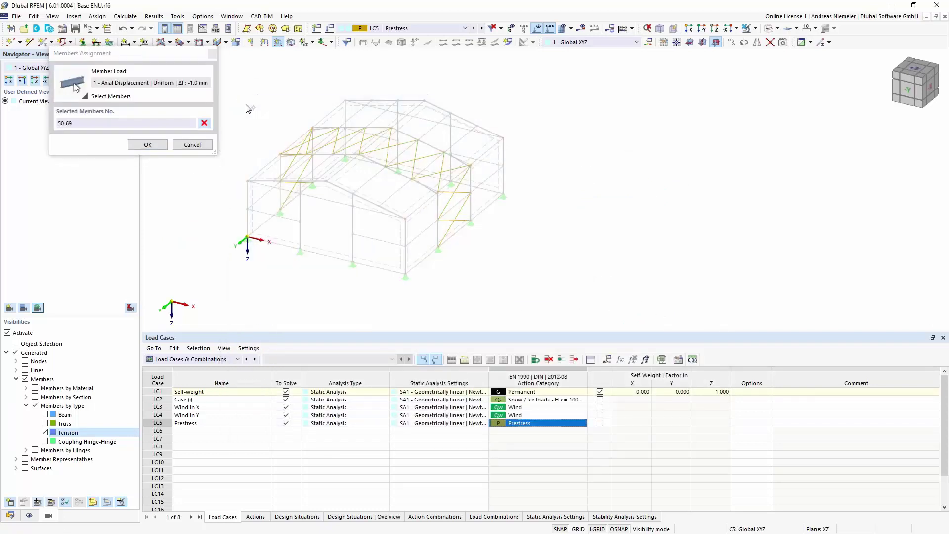
left_click(148, 144)
right_click(302, 265)
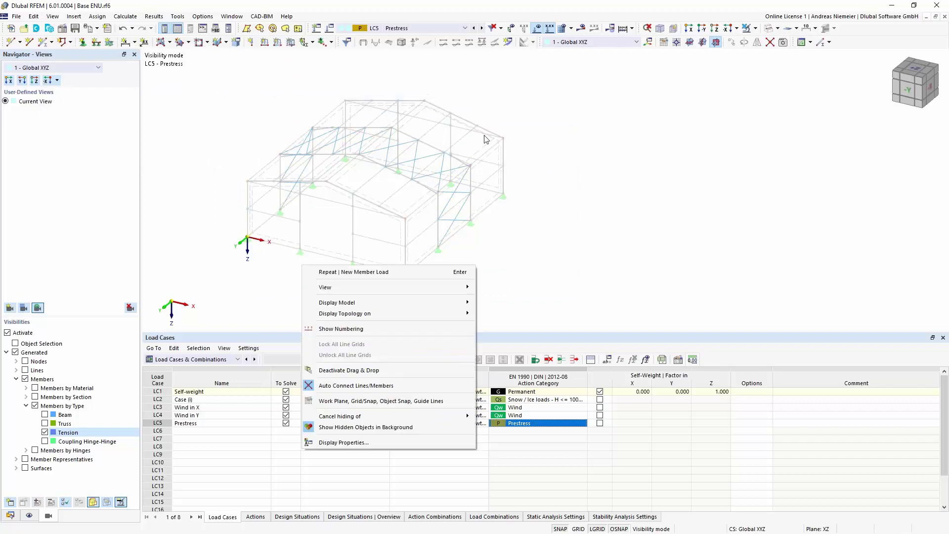
left_click(747, 28)
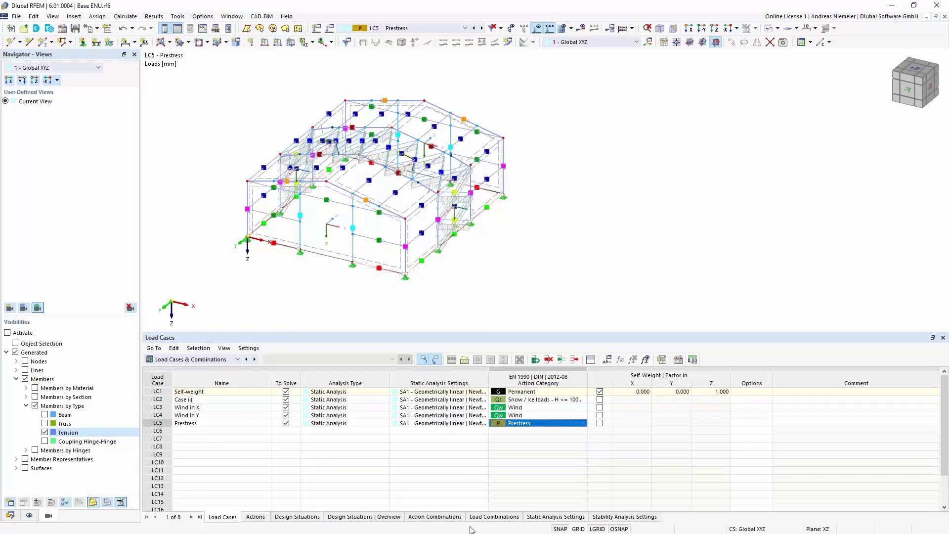
Review the generated load combinations table and open load combination CO1 for editing
left_click(495, 517)
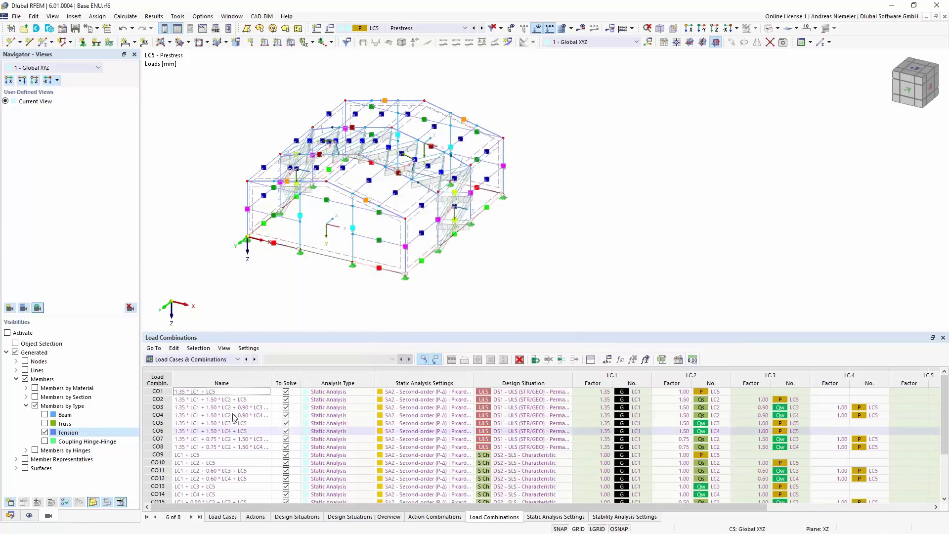
scroll(229, 431, "up", 2)
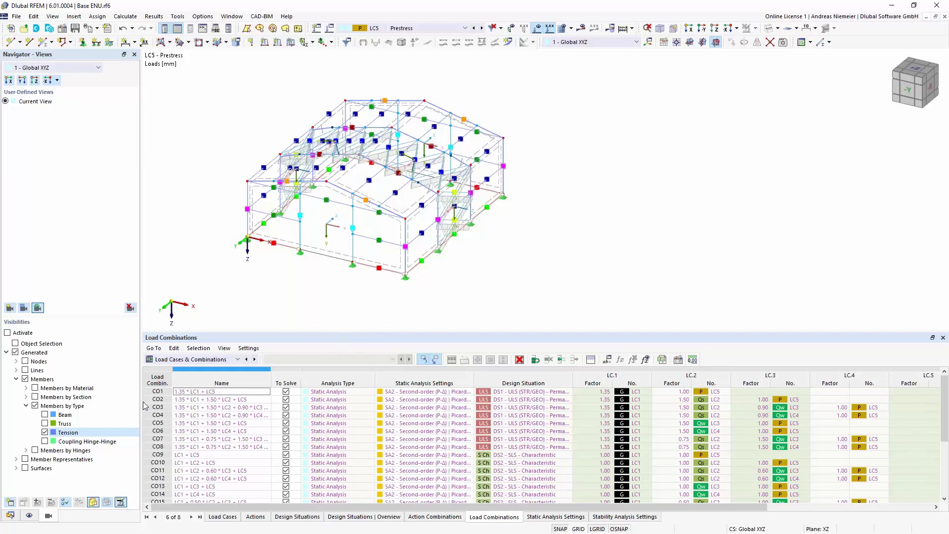
left_click(157, 391)
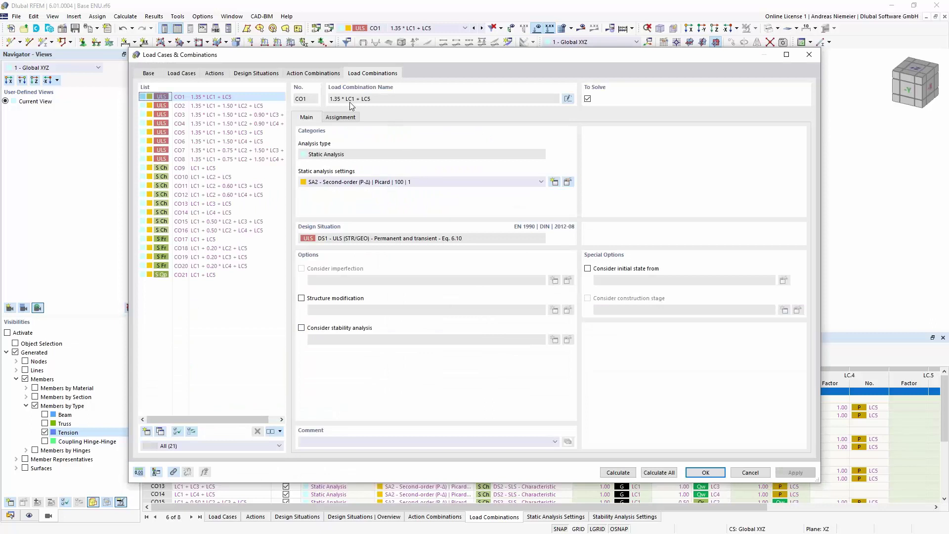
Assign combination wizard 2 with SA1 geometrically linear analysis to the SLS design situations DS2 to DS4
left_click(263, 75)
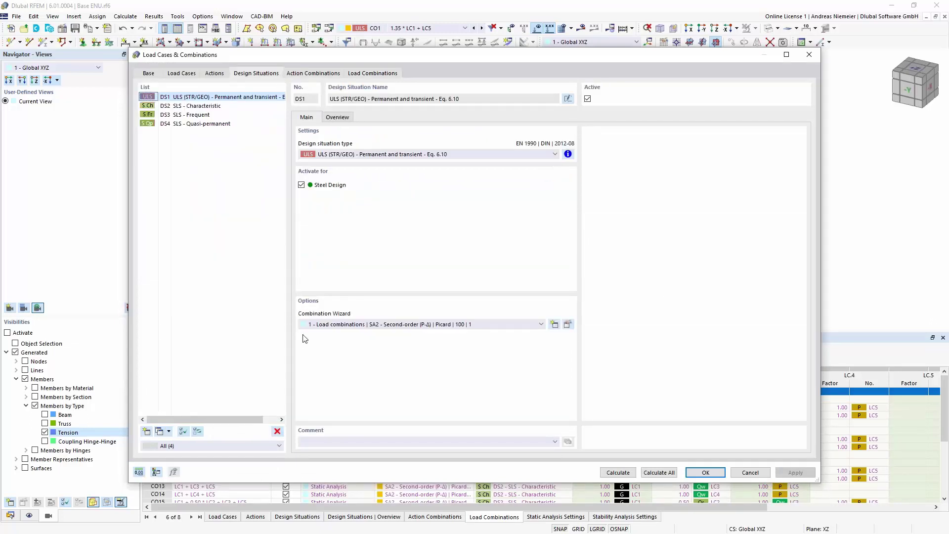
left_click(164, 107)
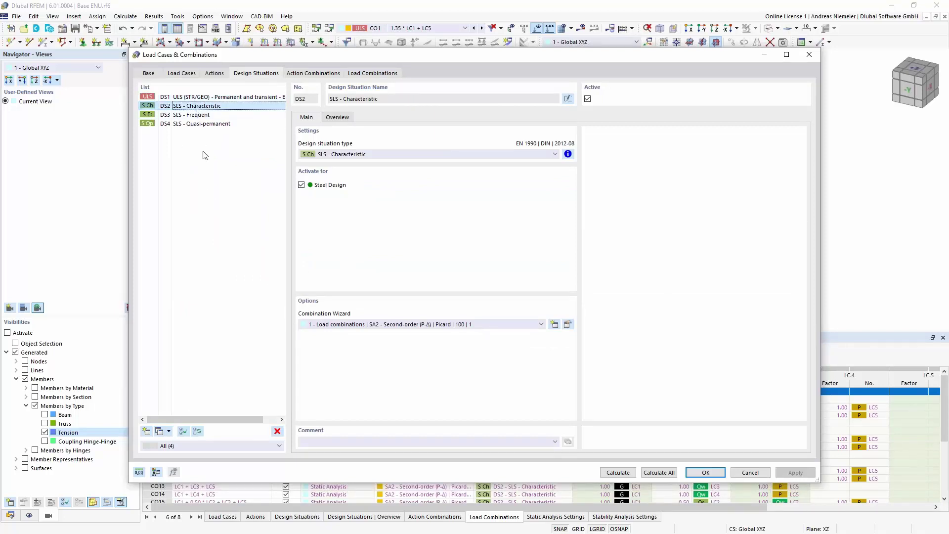
left_click(200, 124, "shift")
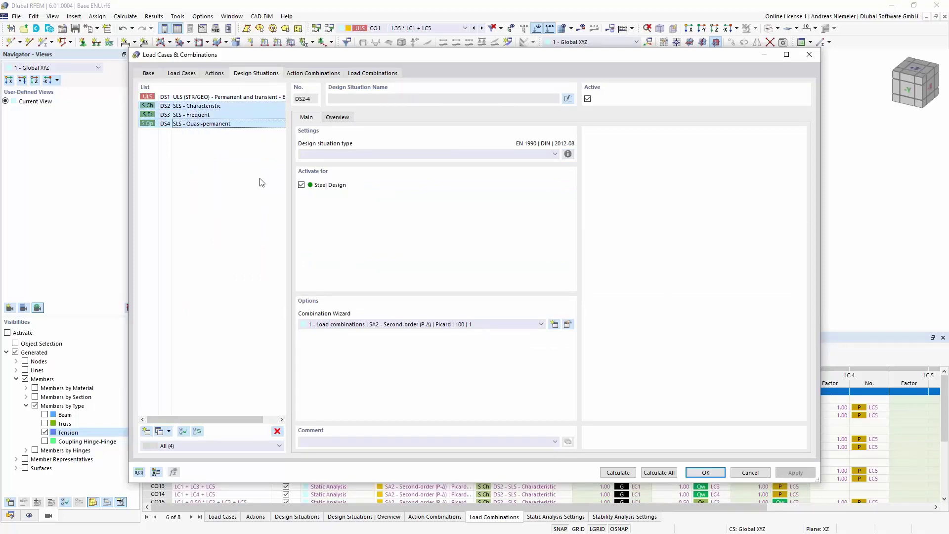
left_click(439, 326)
left_click(435, 349)
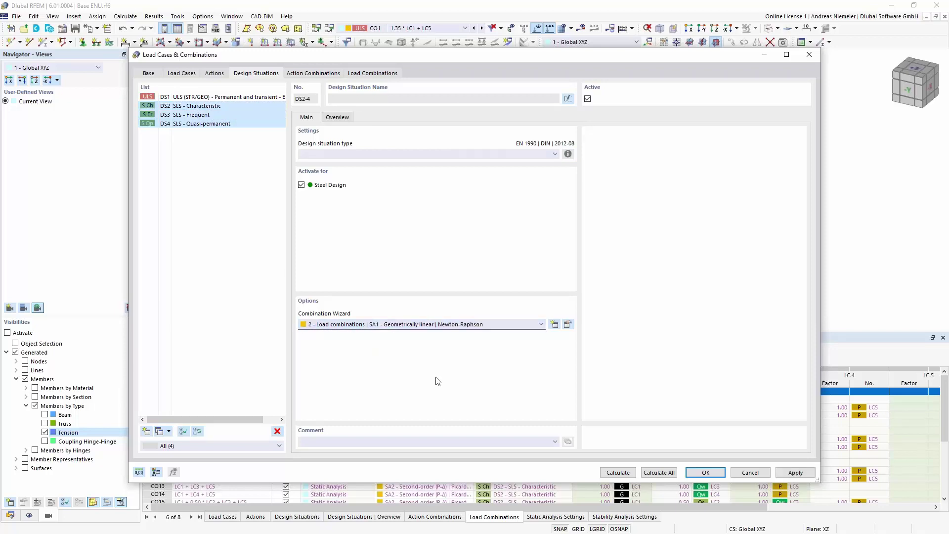
Create combination wizard 3 for design situation DS1 with SA1 geometrically linear analysis and stability analysis ST1 enabled
left_click(199, 98)
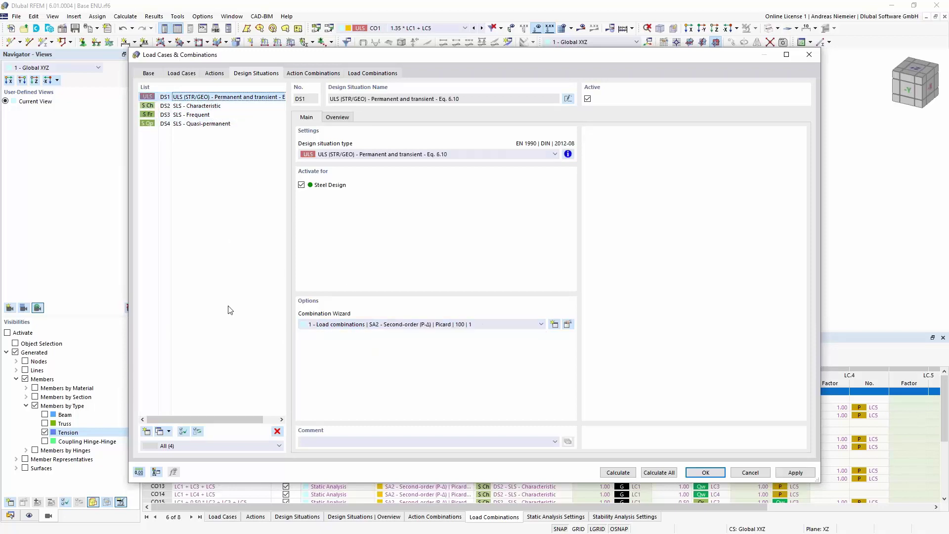
left_click(554, 326)
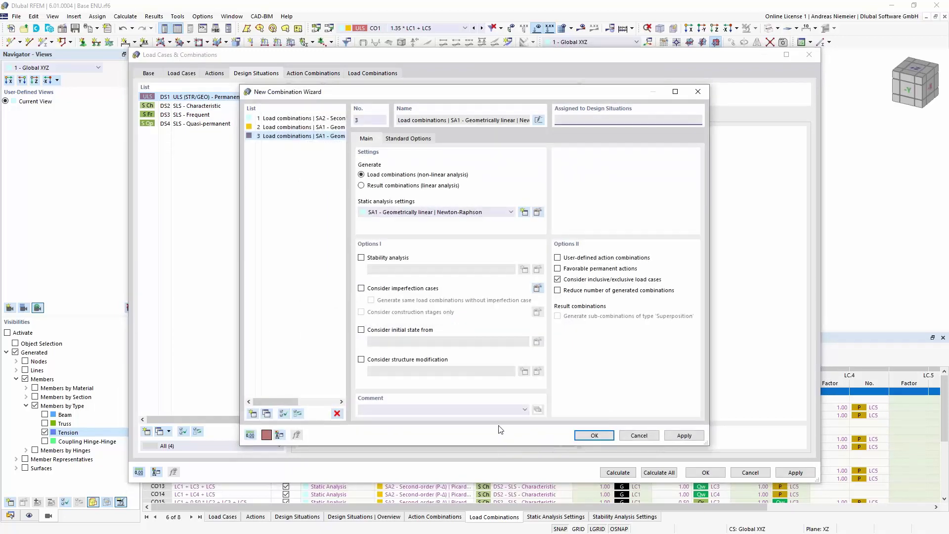
left_click(361, 258)
left_click(431, 212)
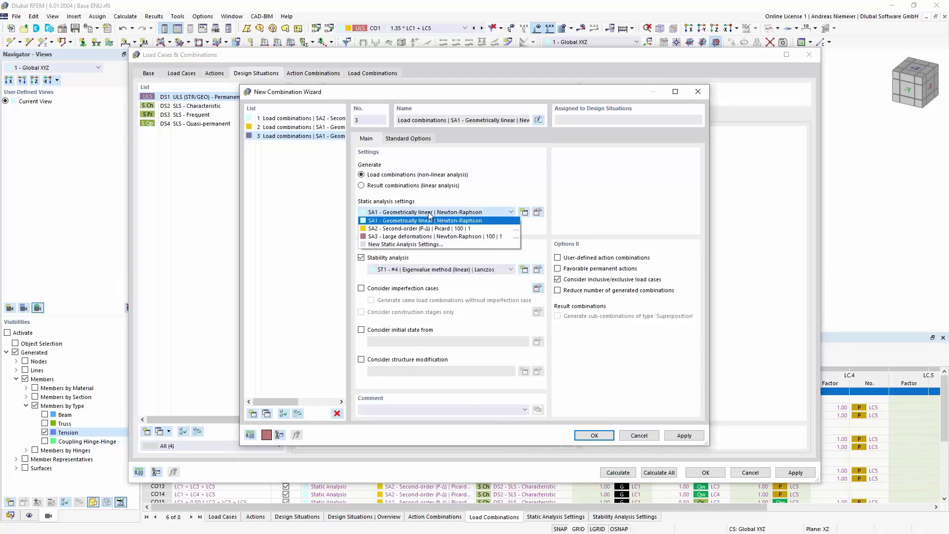
left_click(429, 213)
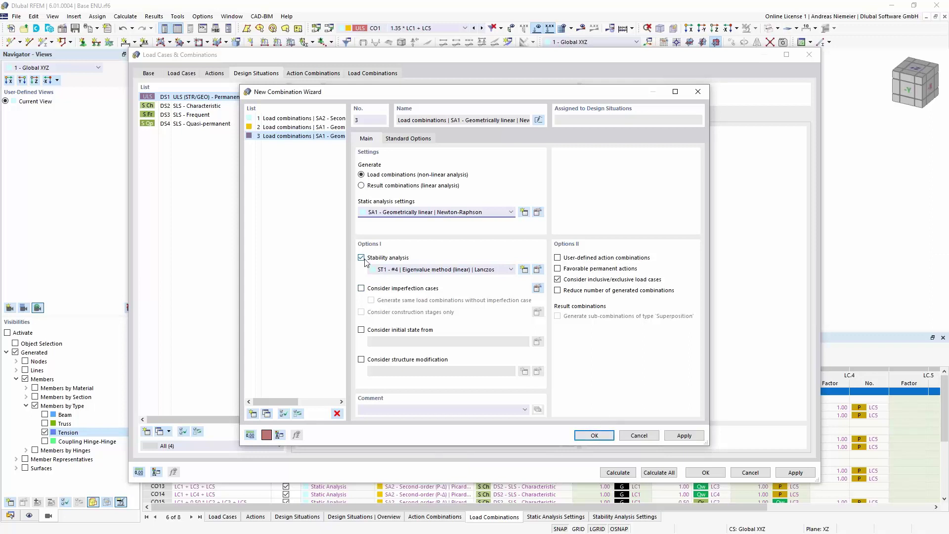
left_click(583, 436)
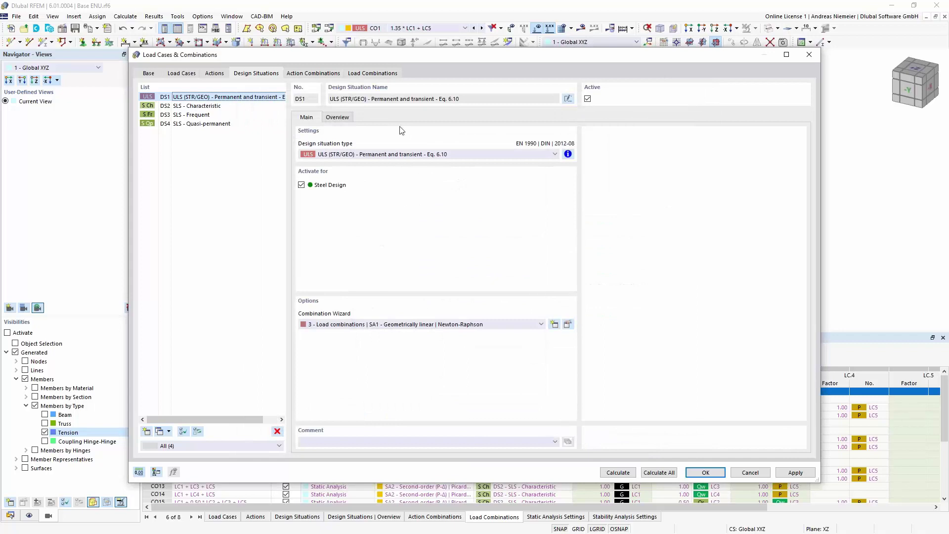
Check the static and stability analysis settings of load combinations CO1 to CO3 and accept the load case and combination changes
left_click(389, 75)
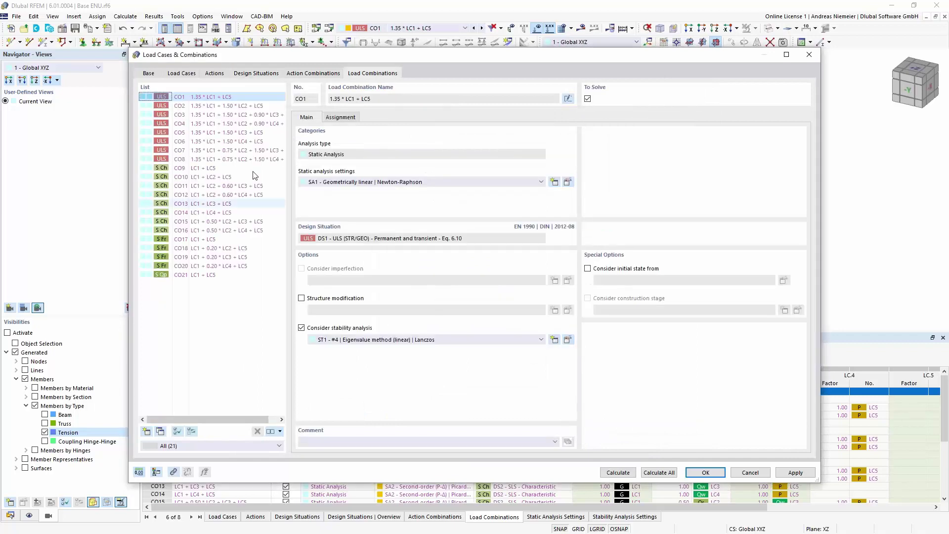
left_click(217, 106)
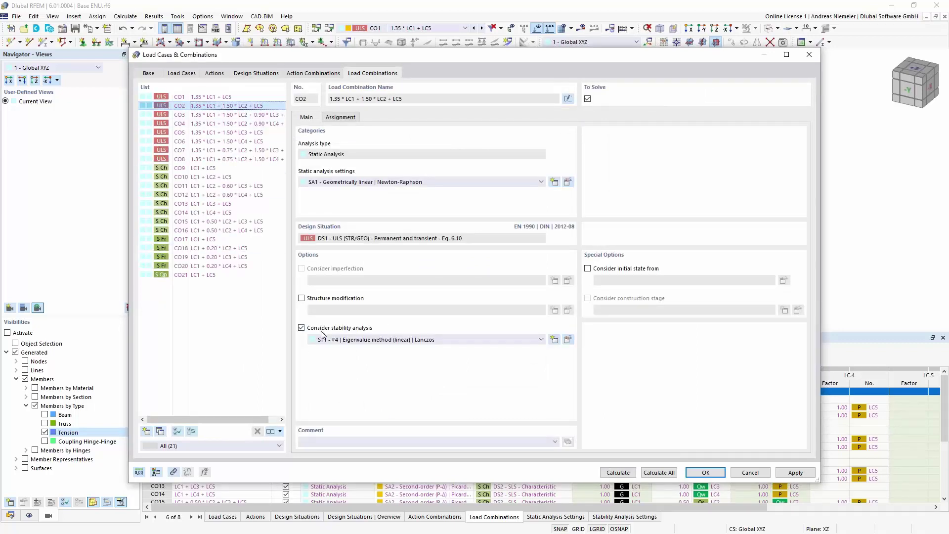
left_click(227, 115)
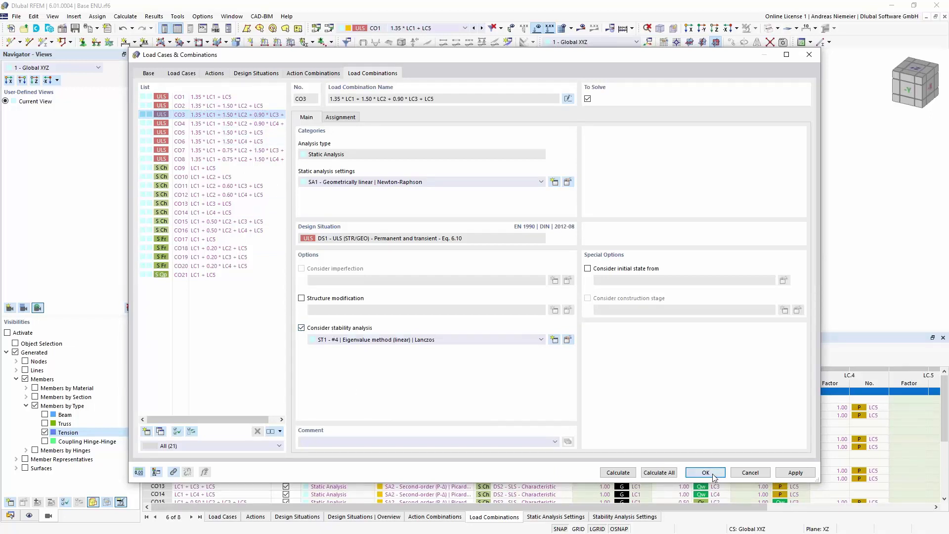
key("Return")
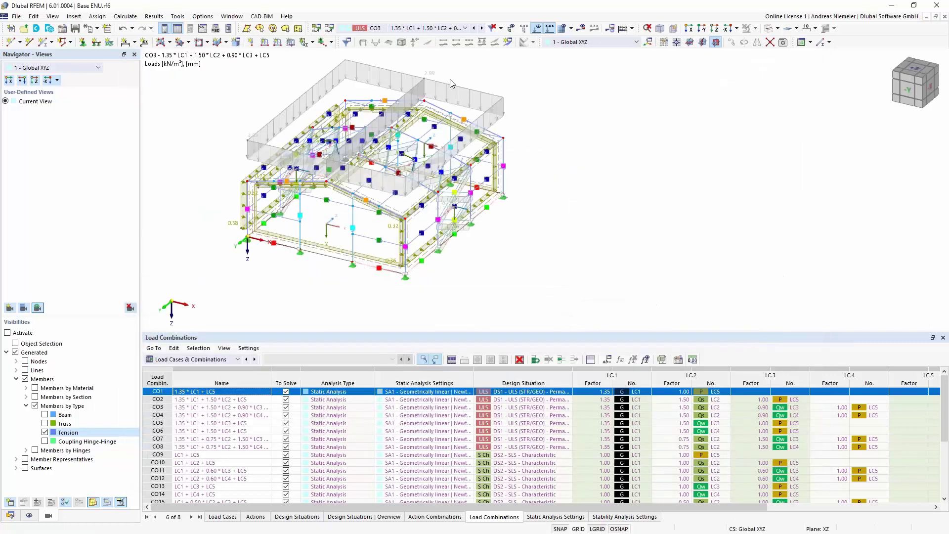
Activate design situation DS1 ULS (STR/GEO) and run the calculation of its results
left_click(447, 30)
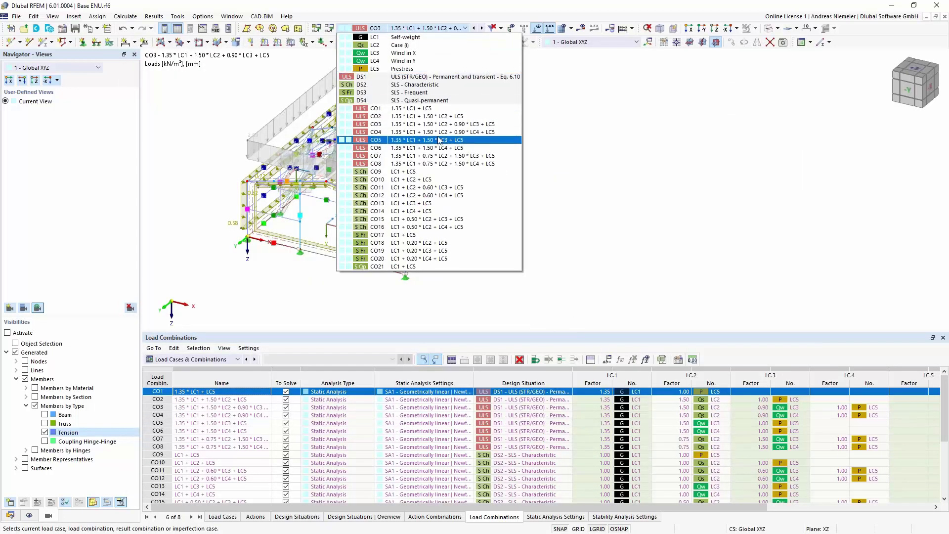
left_click(409, 77)
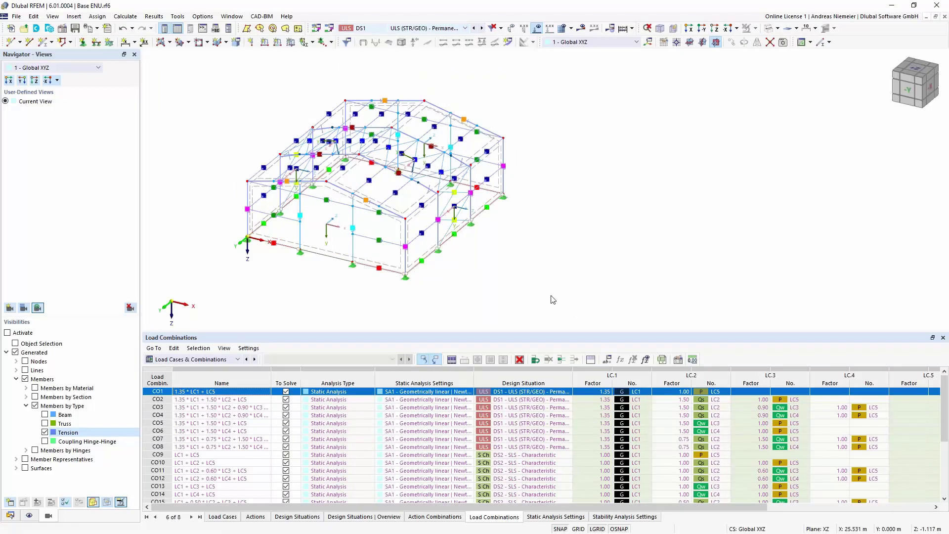
left_click(582, 28)
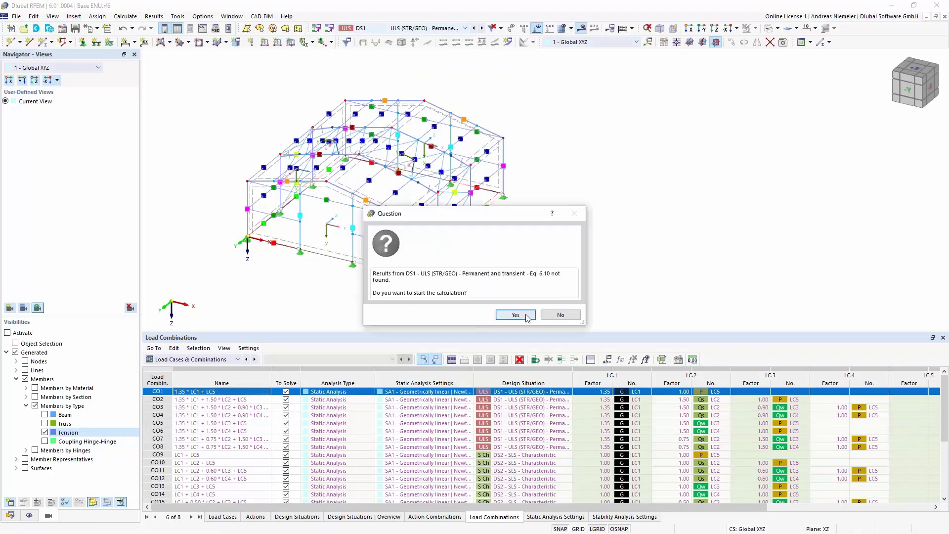
left_click(516, 316)
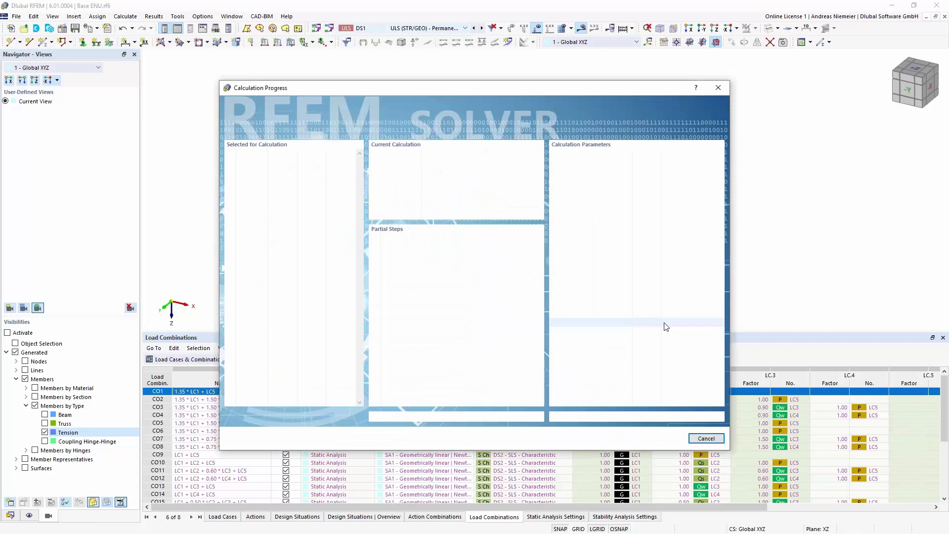
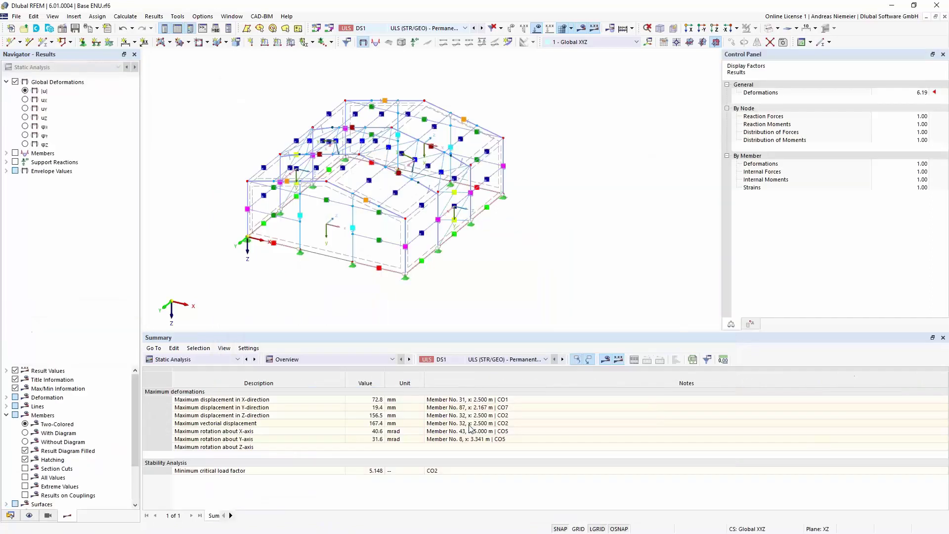
Display the member axial forces N for design situation DS1 on the hall frame
middle_click_drag(253, 293, 407, 284)
scroll(403, 280, "down", 1)
scroll(397, 205, "up", 2)
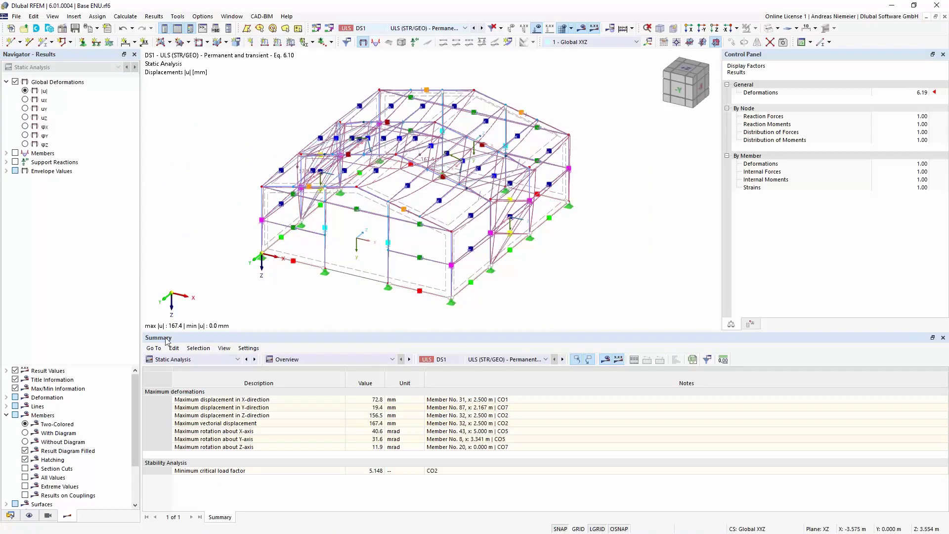
left_click(5, 153)
left_click(16, 172)
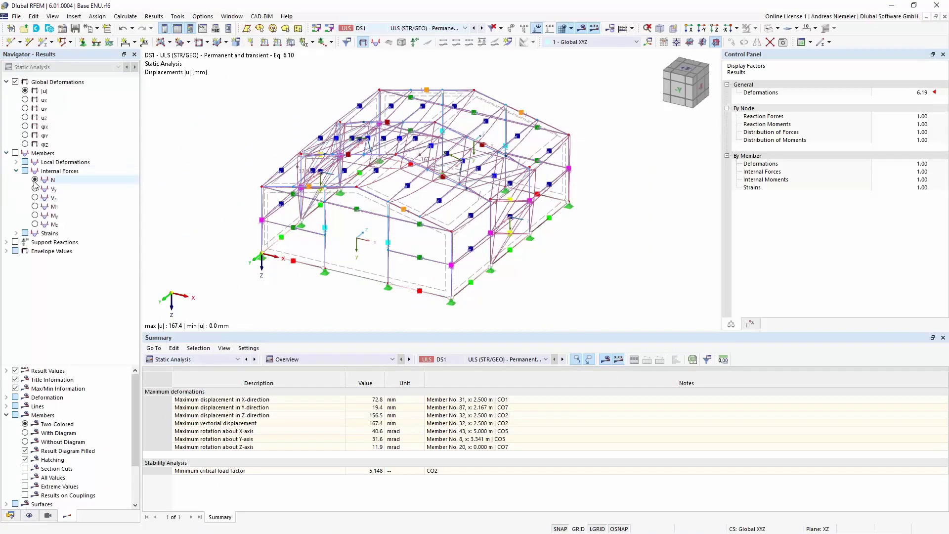
left_click(35, 180)
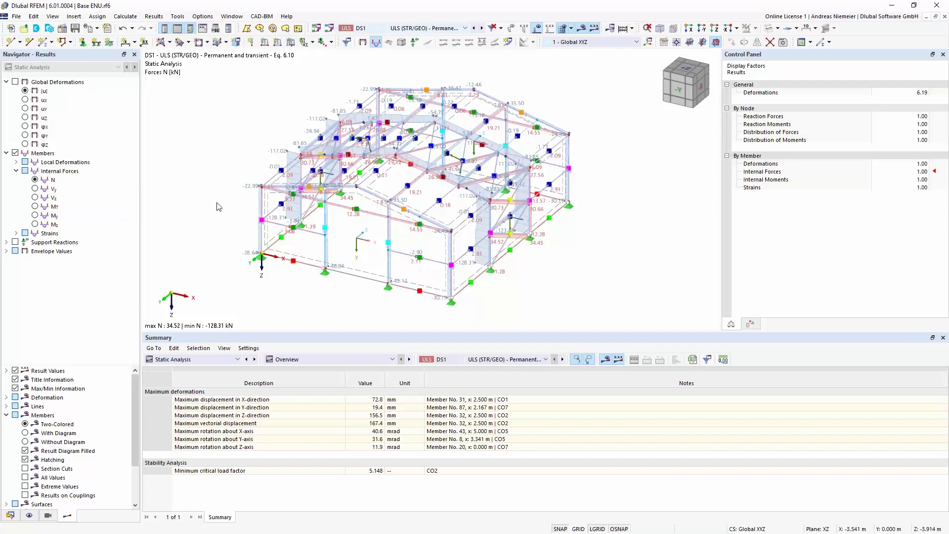
Switch to the stability analysis results, hide the loads and show the mode shape as Section Colored members
left_click(180, 360)
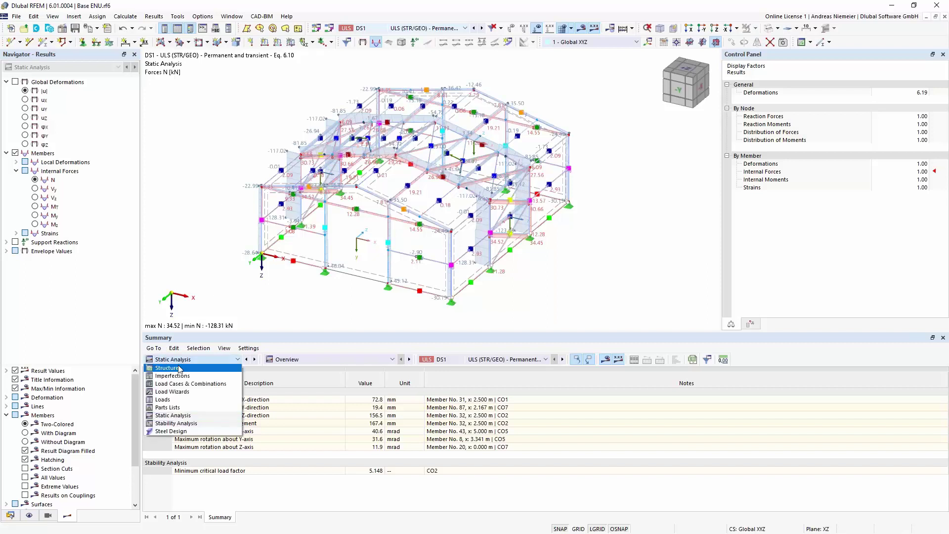
left_click(170, 423)
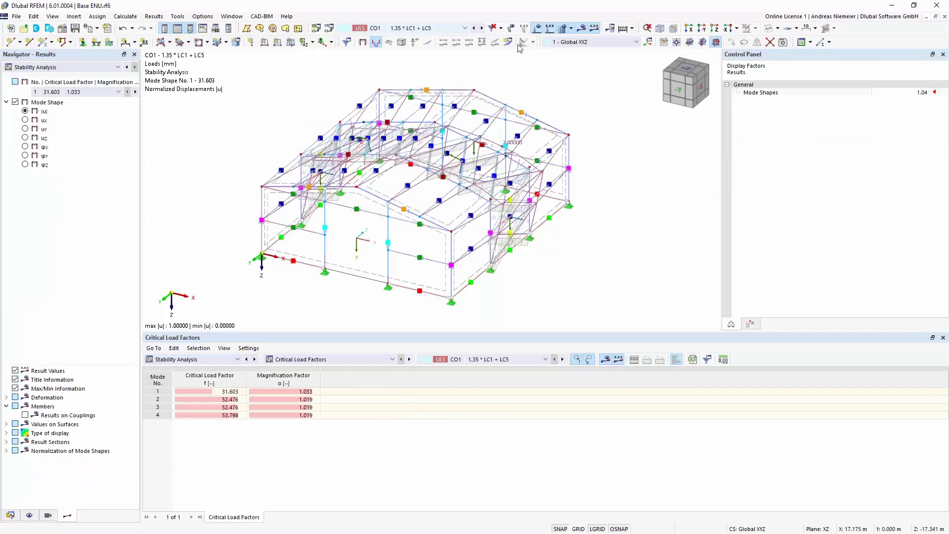
left_click(537, 28)
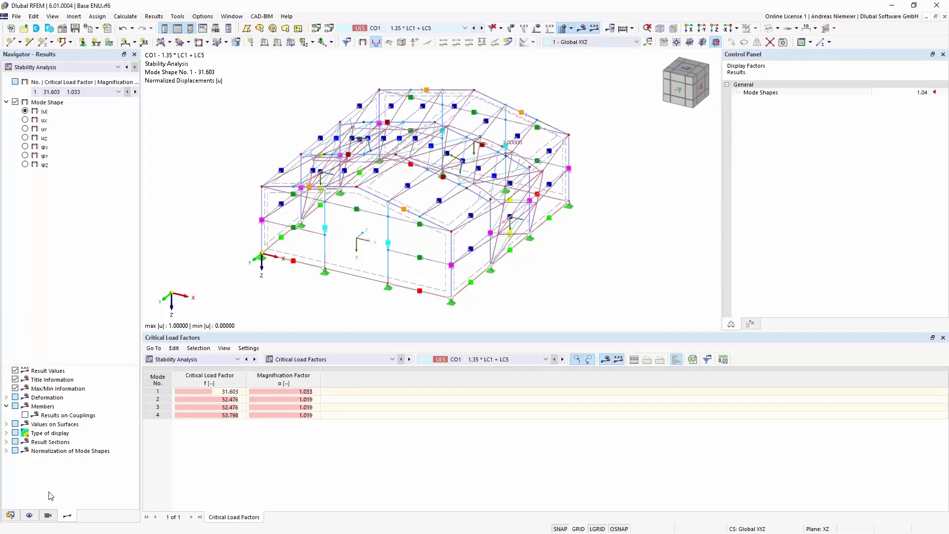
left_click(6, 398)
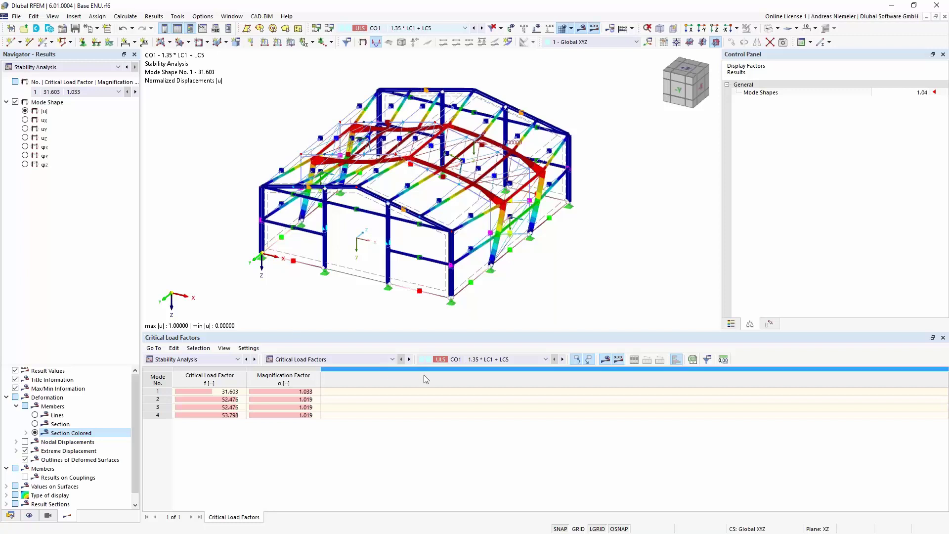
Compare the mode shapes of CO1 and the critical load factors of load combinations CO2 to CO4
left_click(236, 400)
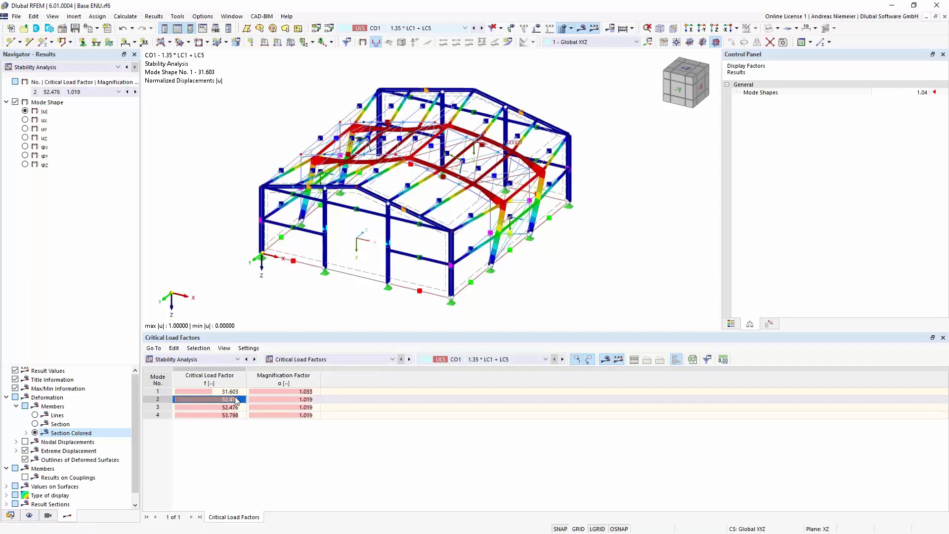
key("Down")
key("Up")
key("Up")
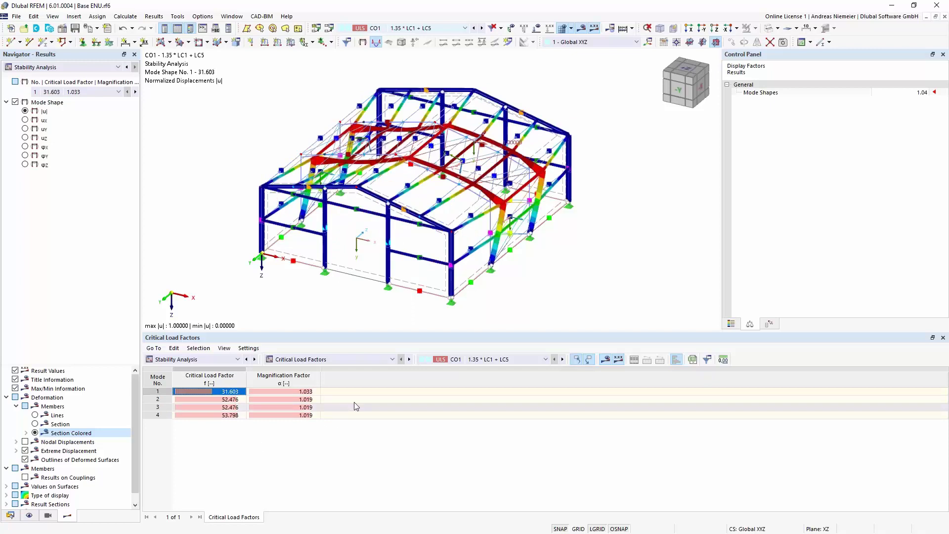
left_click(563, 360)
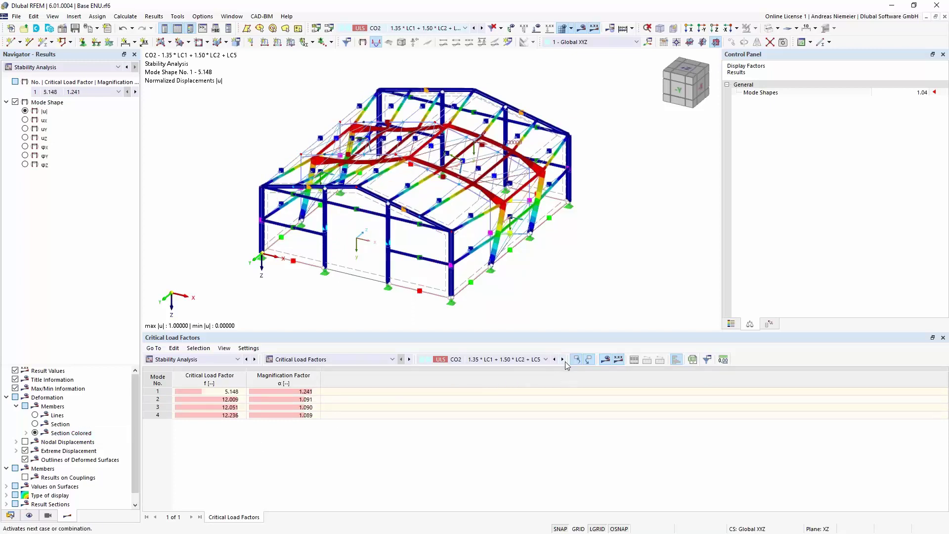
left_click(563, 361)
left_click(564, 360)
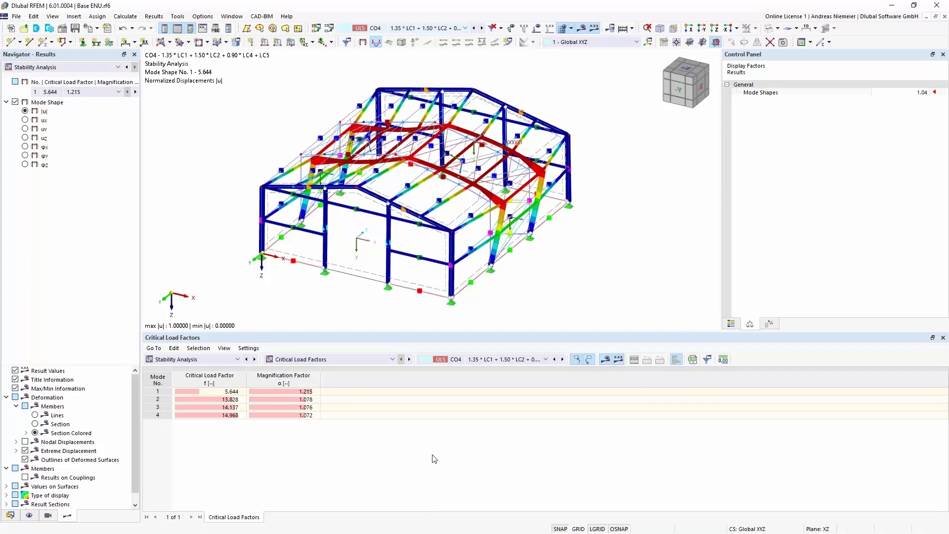
Check the minimum critical load factor and its governing combination in the static analysis overview for DS1
left_click(216, 359)
left_click(204, 420)
left_click(454, 360)
left_click(454, 444)
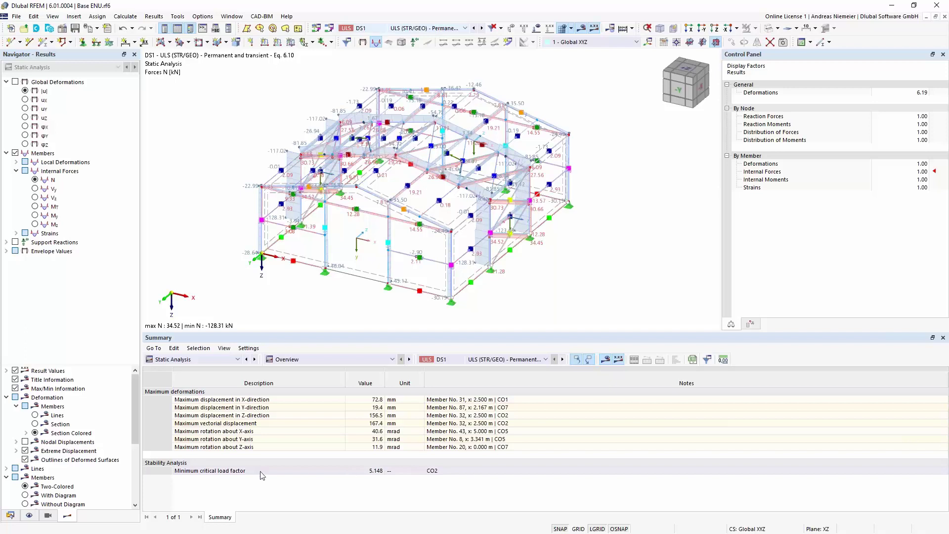
left_click(376, 470)
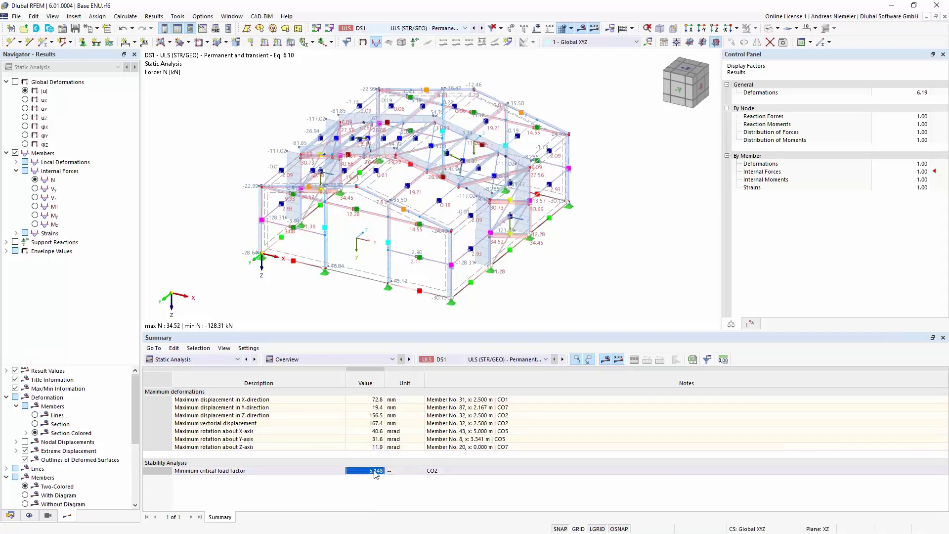
left_click(435, 472)
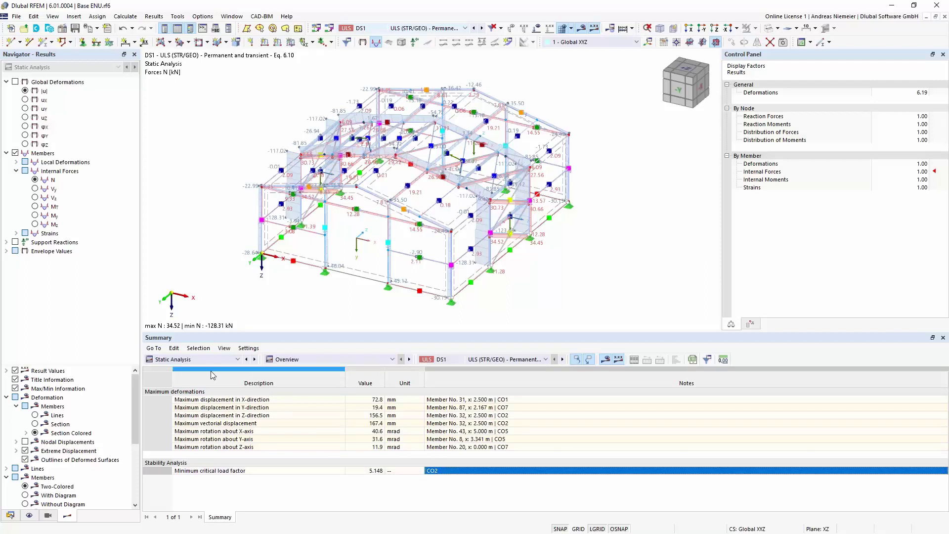
Examine the critical load factor and buckling shape of mode 1 for load combination CO2 in the stability analysis
left_click(207, 359)
left_click(206, 415)
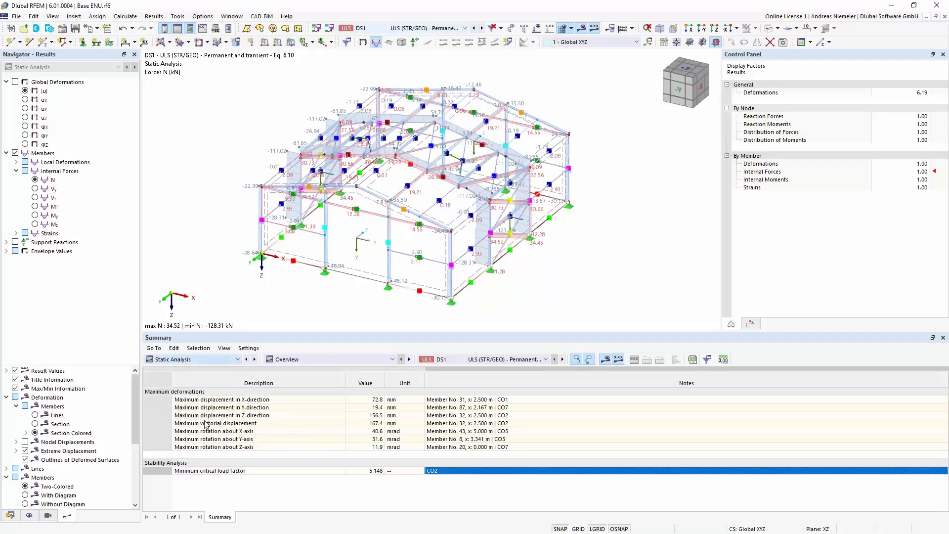
left_click(451, 360)
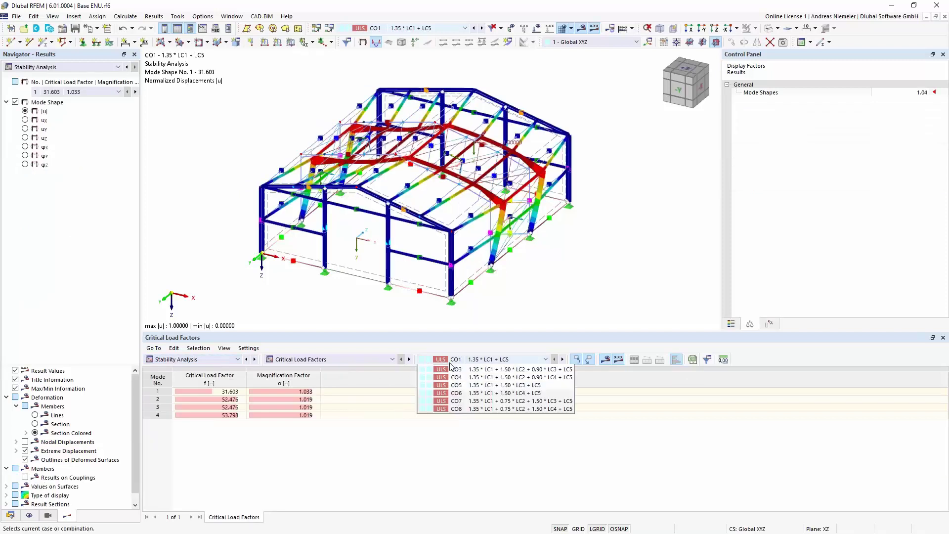
left_click(456, 377)
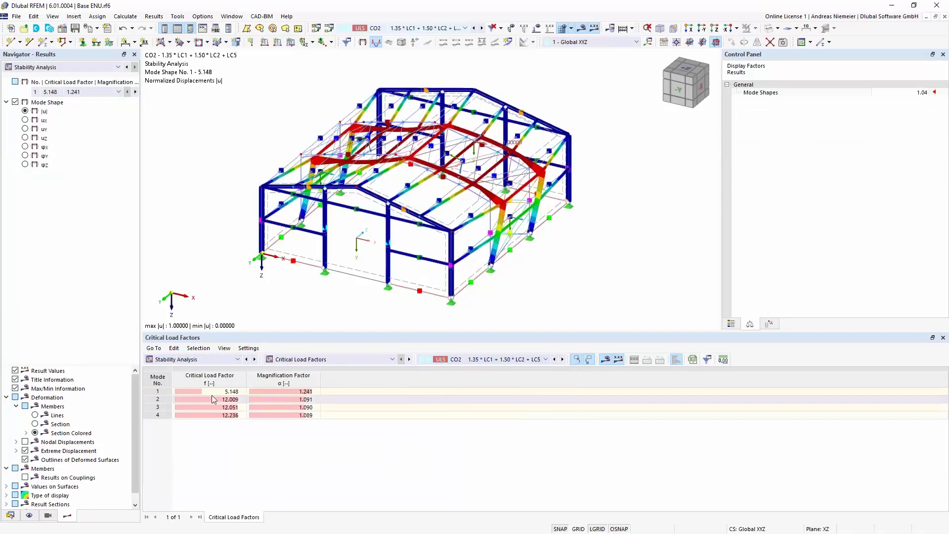
left_click(233, 393)
left_click_drag(233, 395, 289, 393)
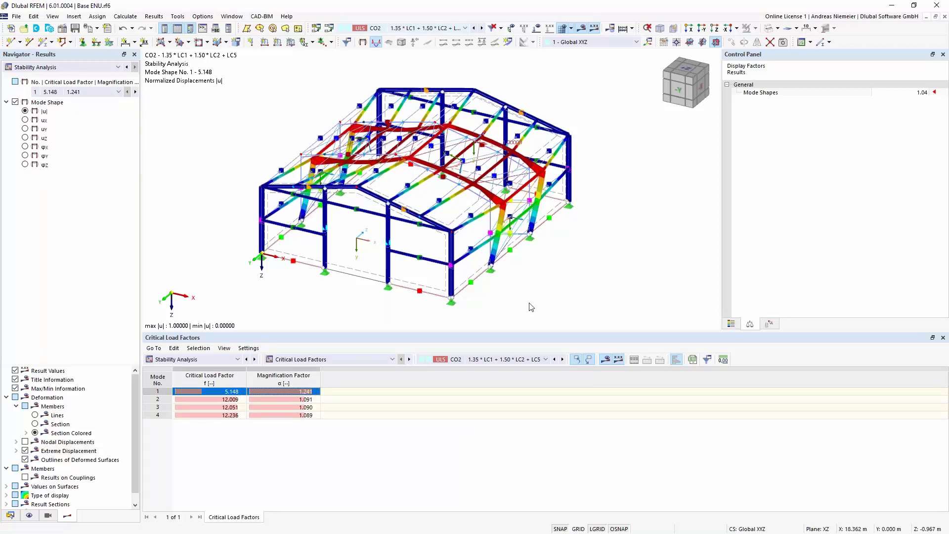
middle_click_drag(250, 259, 270, 299, "ctrl")
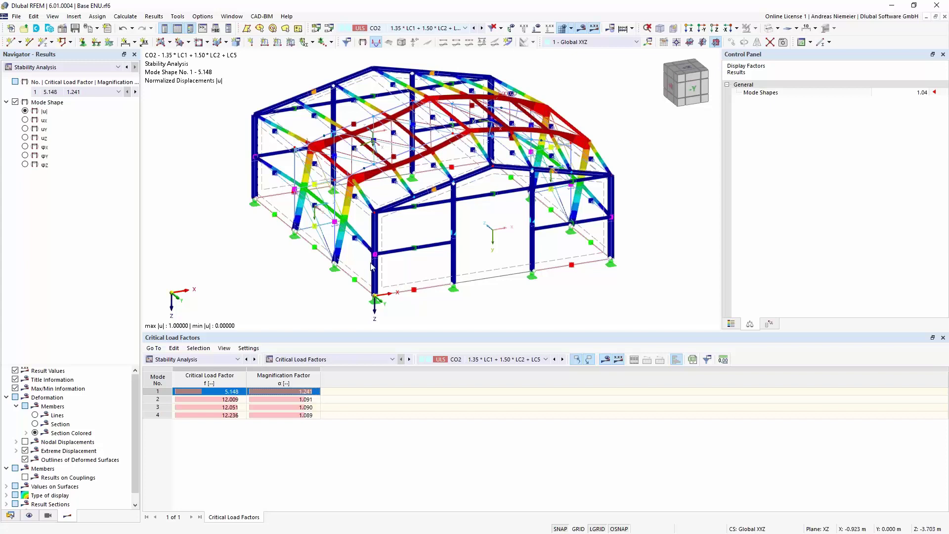
Start a new imperfection case in the model's Imperfections data
left_click(10, 517)
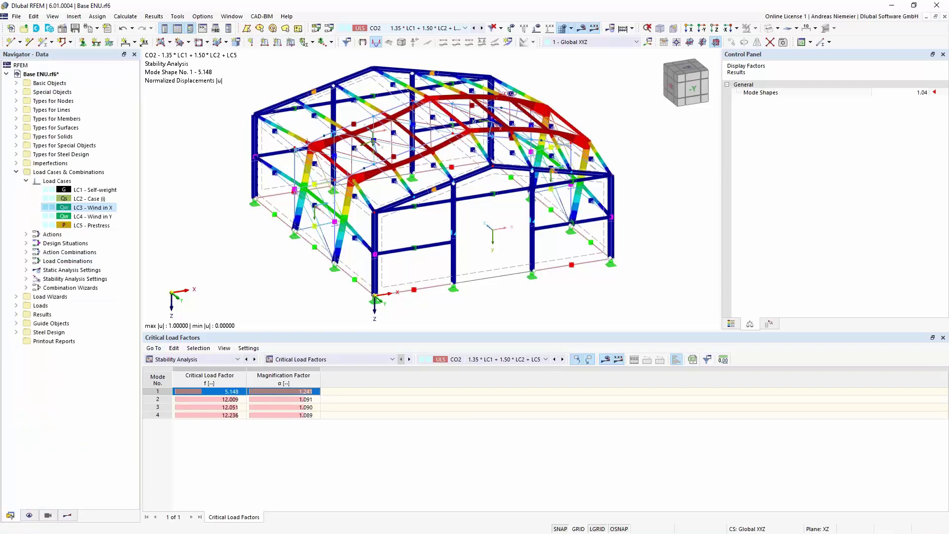
left_click(16, 172)
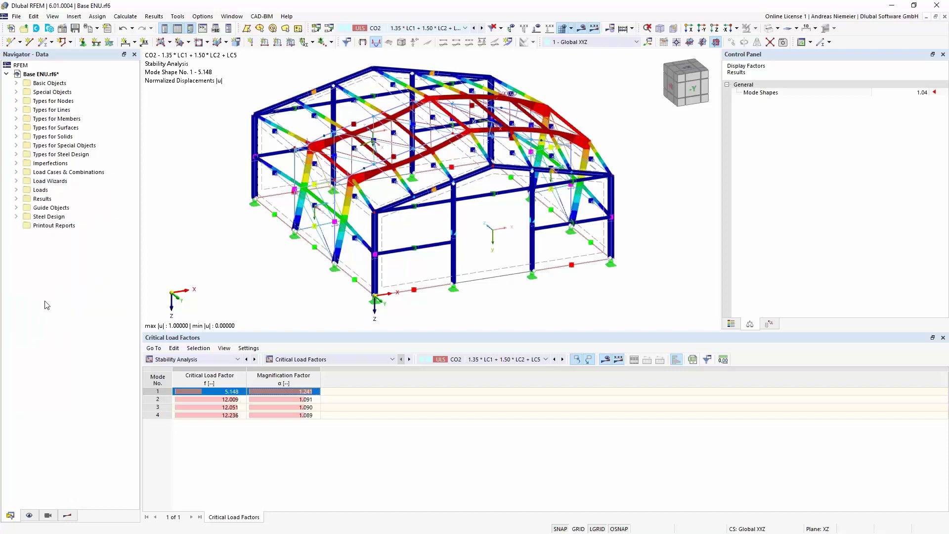
left_click(17, 164)
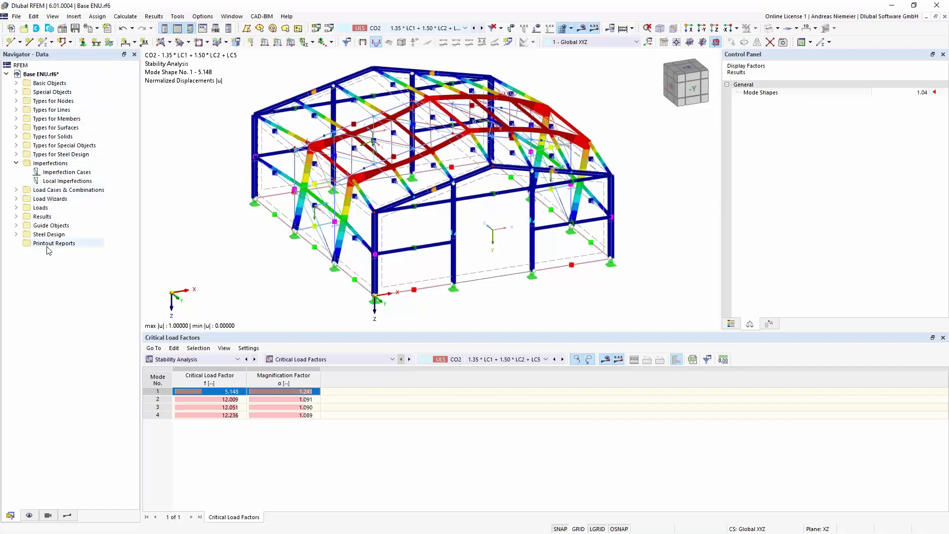
left_click(88, 172)
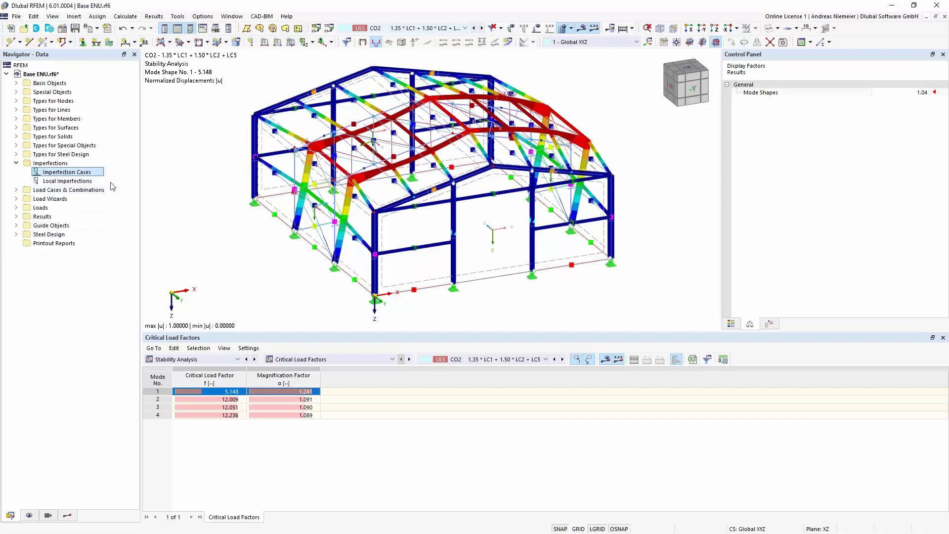
right_click(58, 173)
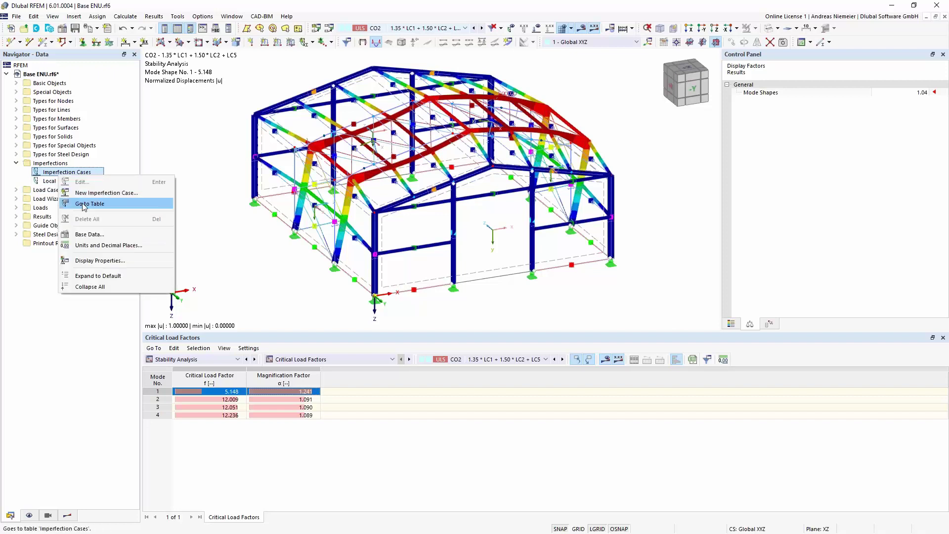
left_click(91, 194)
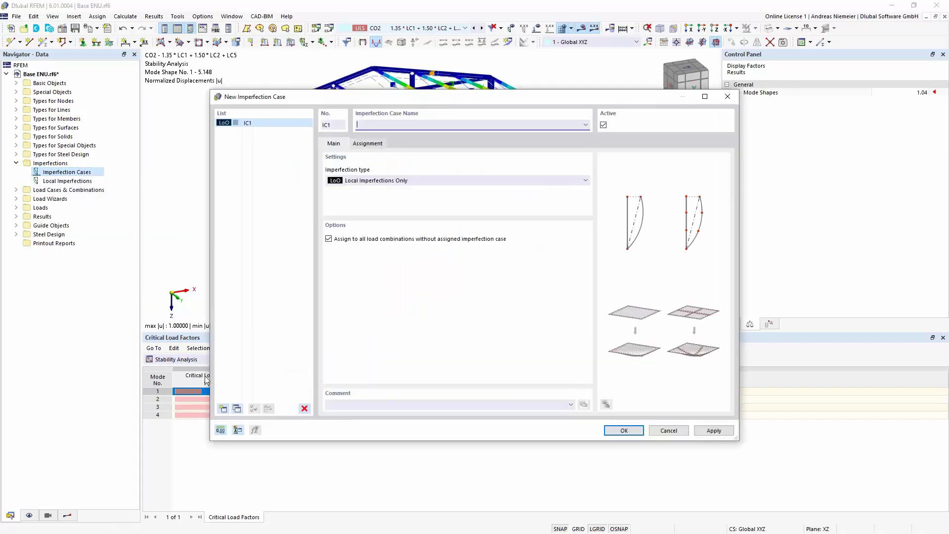
Keep the new imperfection case as Local Imperfections Only and name it "Imp in X"
left_click(367, 181)
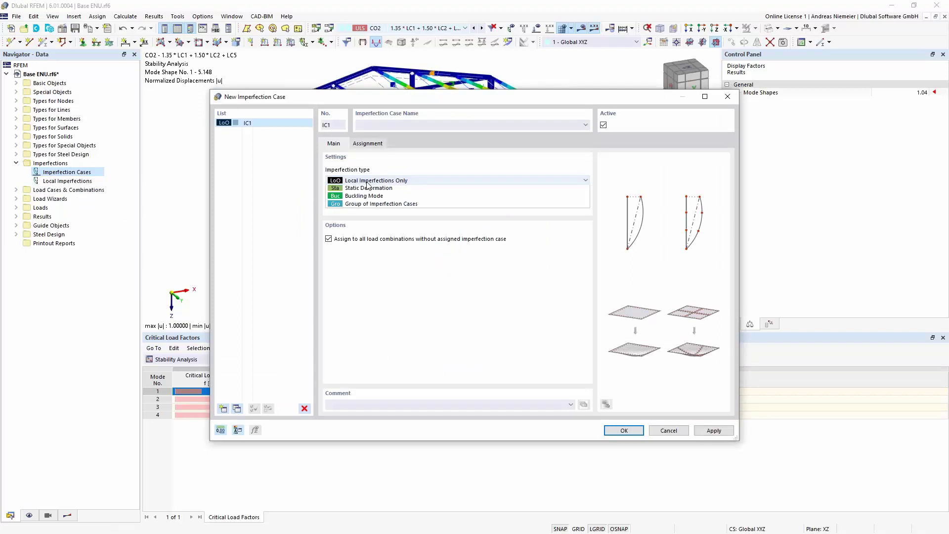
left_click(366, 182)
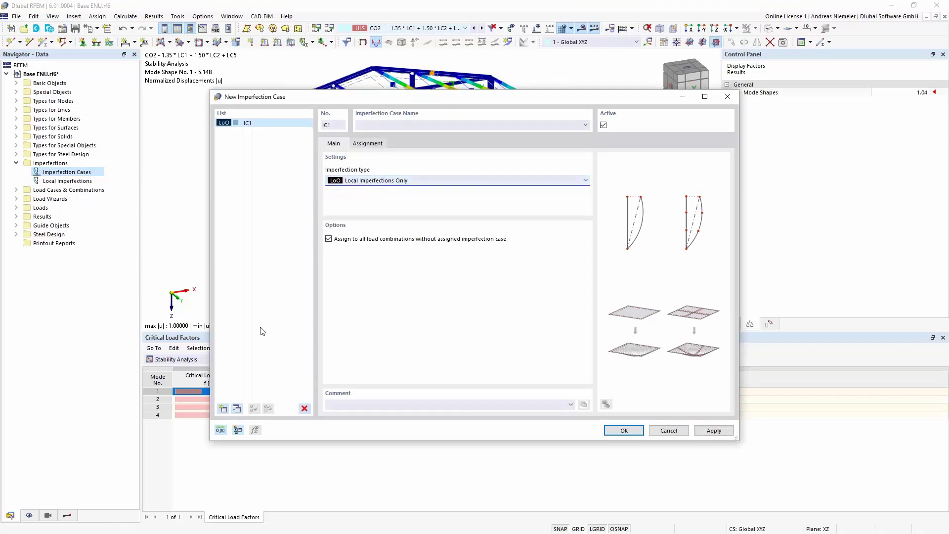
left_click(426, 124)
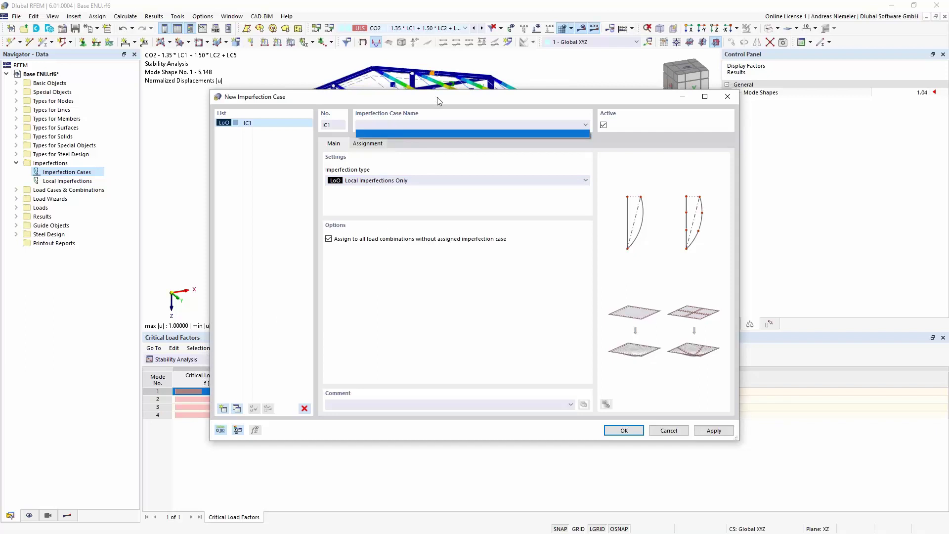
left_click(449, 133)
type("Imp in X")
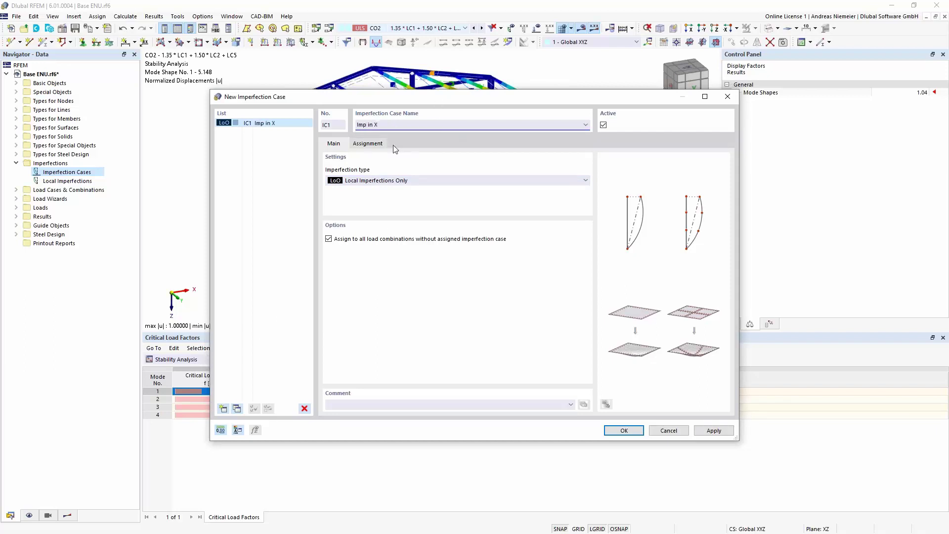
Assign load case LC3 Wind in X to the imperfection case and save it
left_click(367, 143)
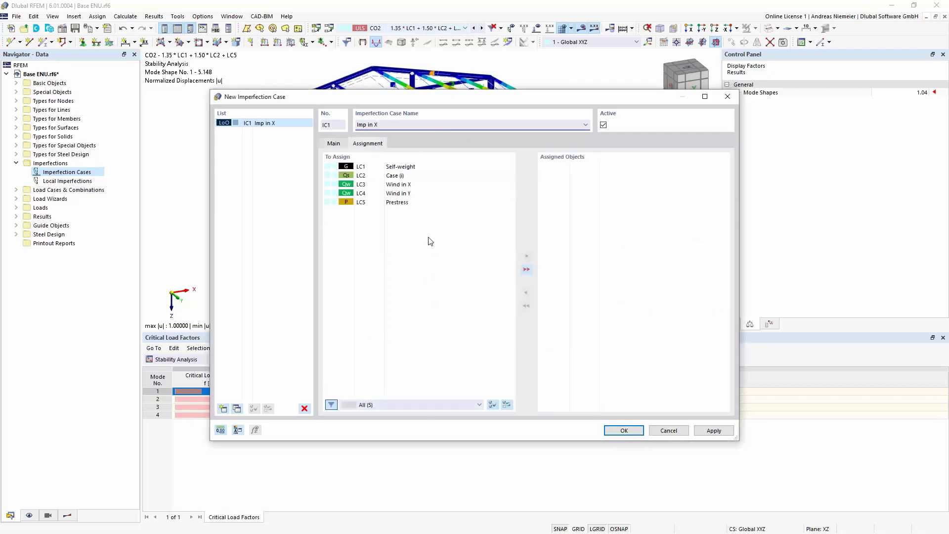
double_click(404, 186)
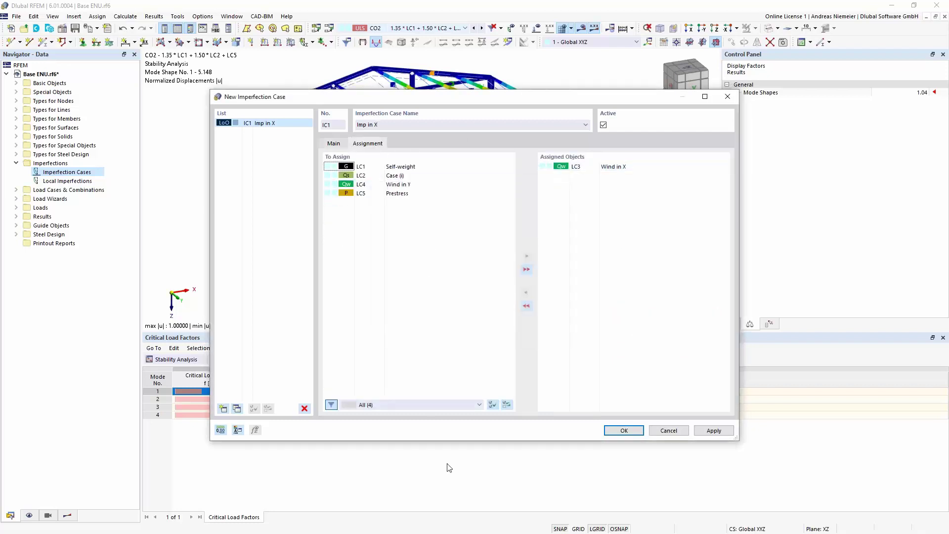
left_click(640, 435)
left_click(514, 335)
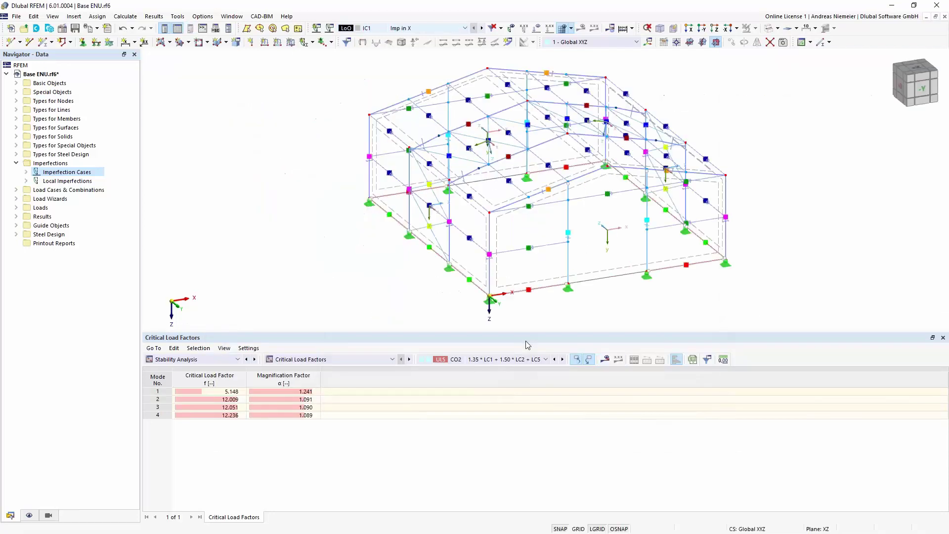
Isolate the hall's columns using visibility by selected and related objects
middle_click_drag(314, 258, 339, 285, "ctrl")
scroll(337, 282, "down", 1)
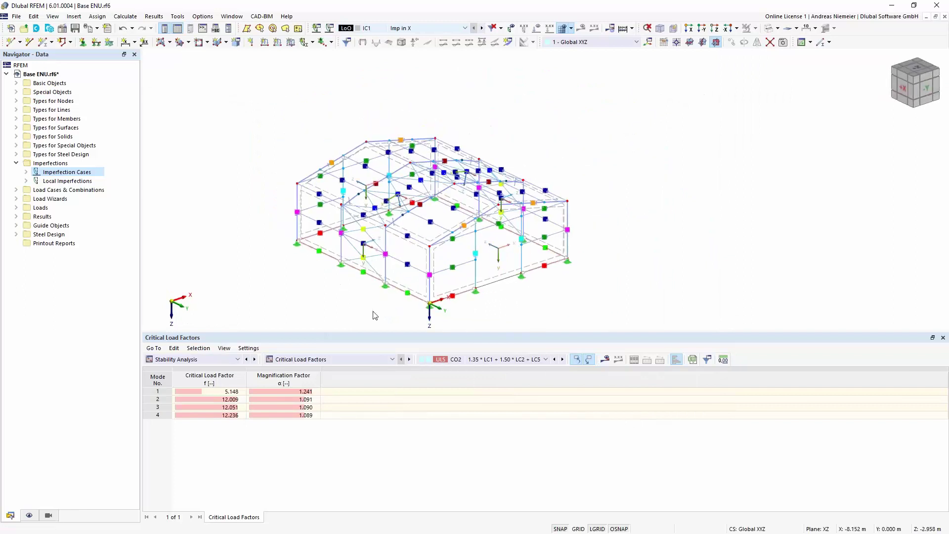
scroll(430, 306, "up", 1)
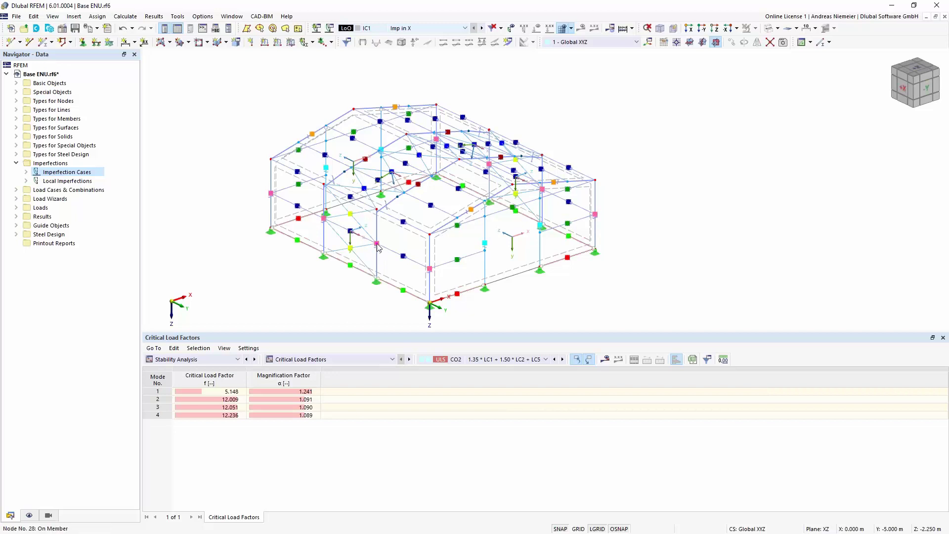
left_click(430, 273)
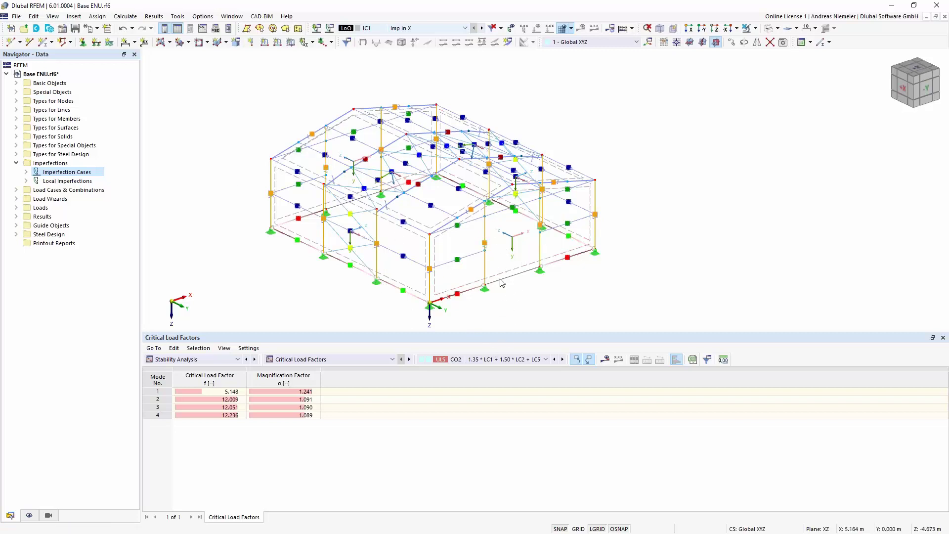
left_click(755, 28)
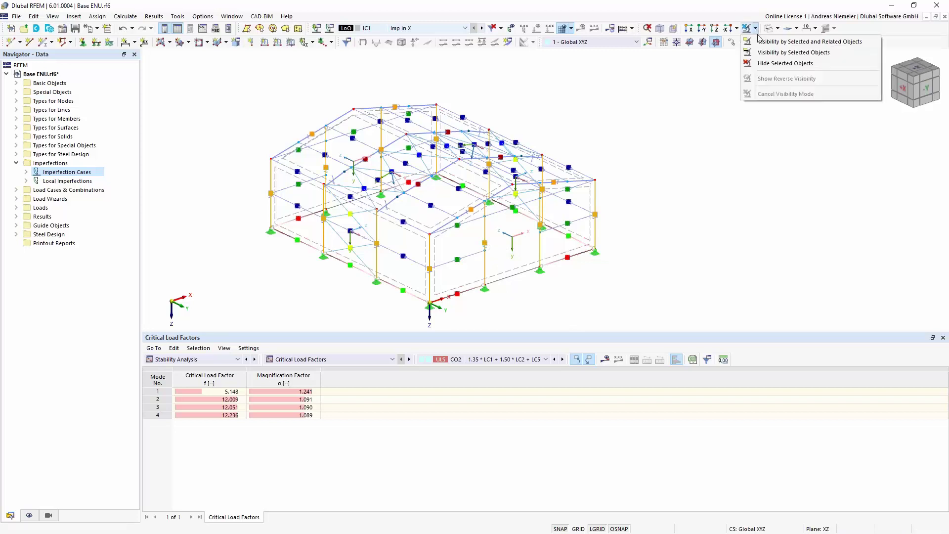
left_click(779, 42)
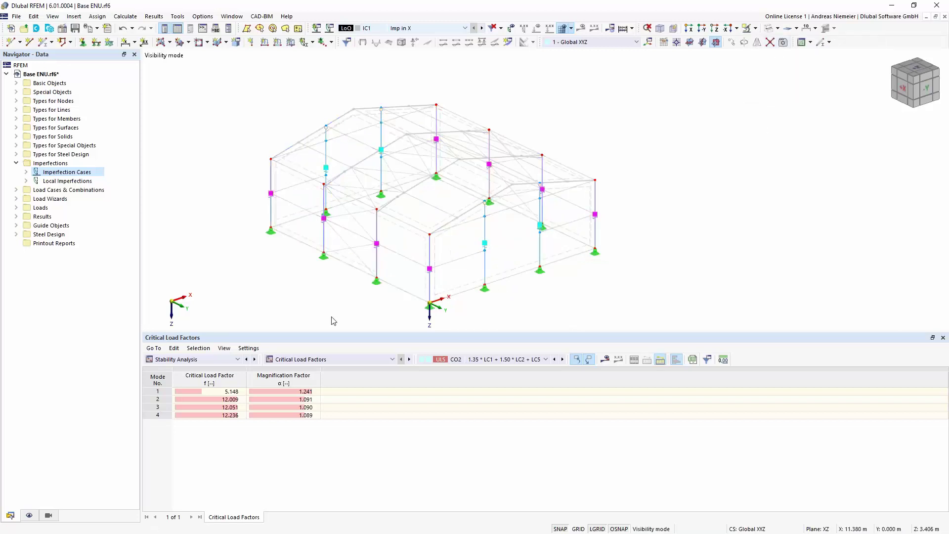
Enlarge the model view and display the member axis systems x, y, z on the columns
middle_click_drag(257, 286, 420, 250, "ctrl")
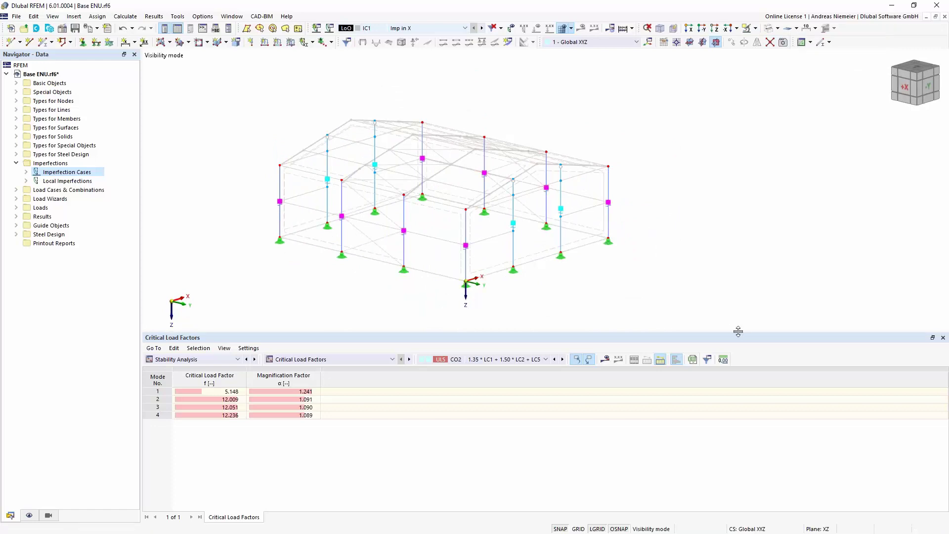
left_click_drag(738, 334, 732, 368)
scroll(614, 298, "up", 1)
middle_click_drag(615, 296, 614, 332, "ctrl")
middle_click_drag(552, 314, 624, 299)
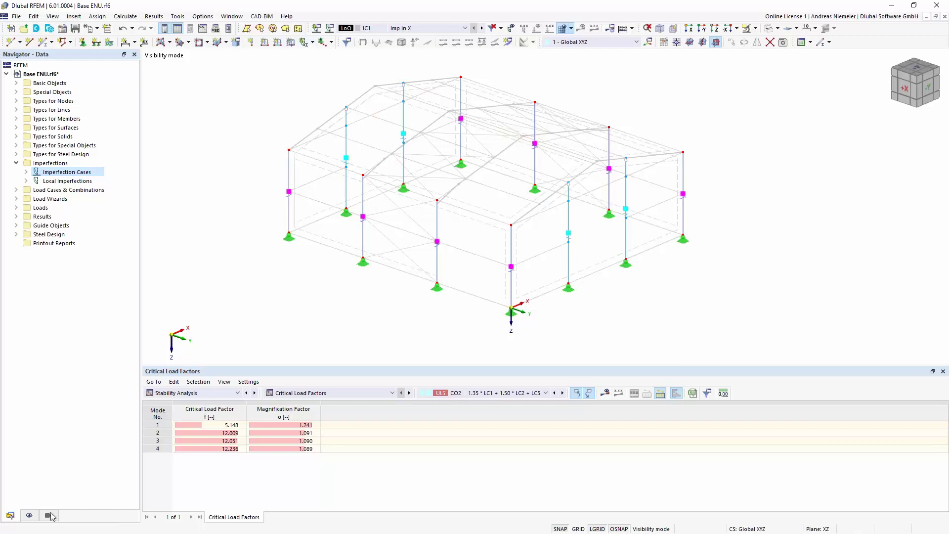
left_click(29, 515)
left_click(26, 119)
left_click(26, 101)
left_click(45, 137)
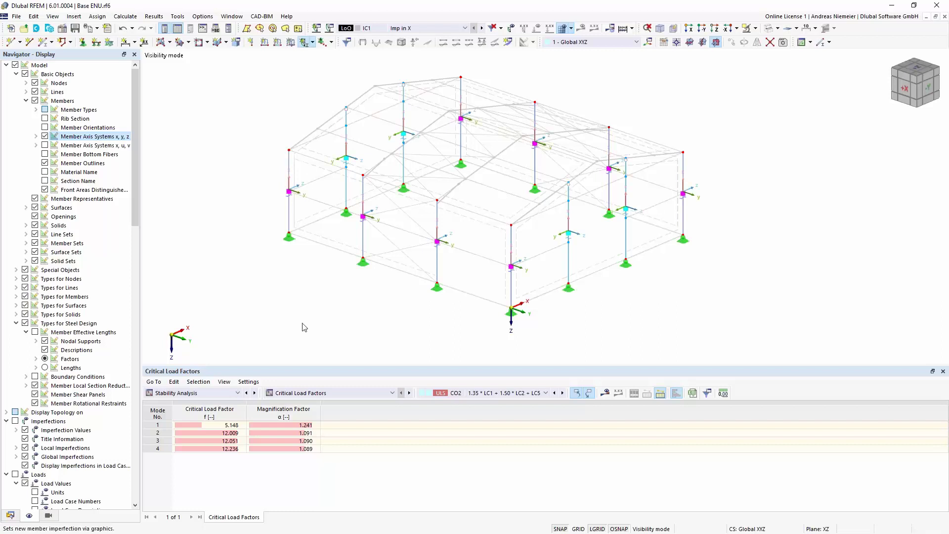
Define a member initial sway per EN 1992-1-1 & EN 1993-1-1 with a 4.5 m height picked along a corner column and 2 columns per row
left_click_drag(381, 98, 441, 143)
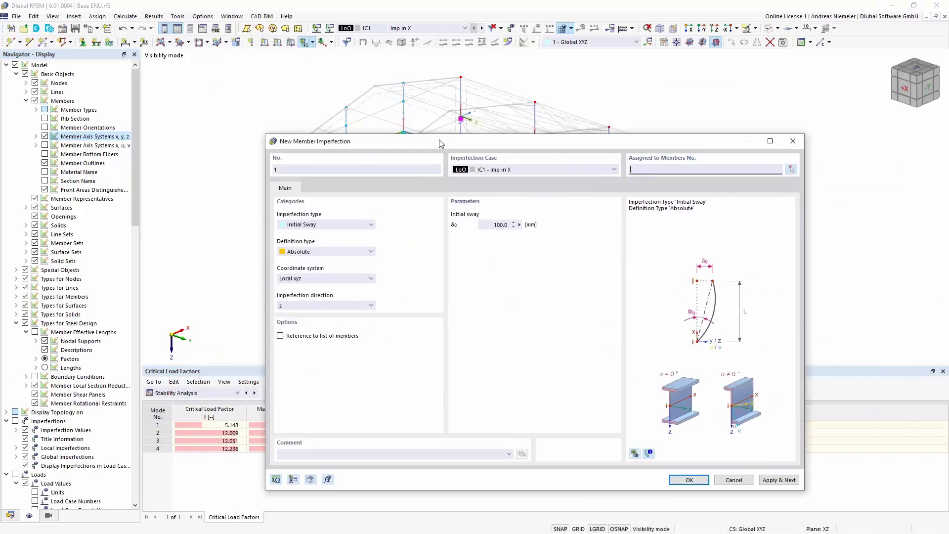
left_click(319, 253)
left_click(322, 286)
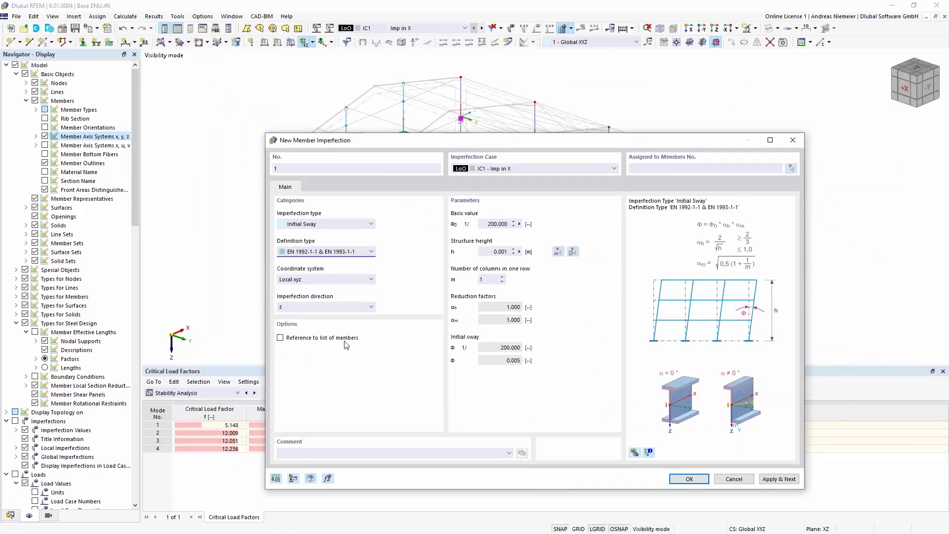
left_click(558, 252)
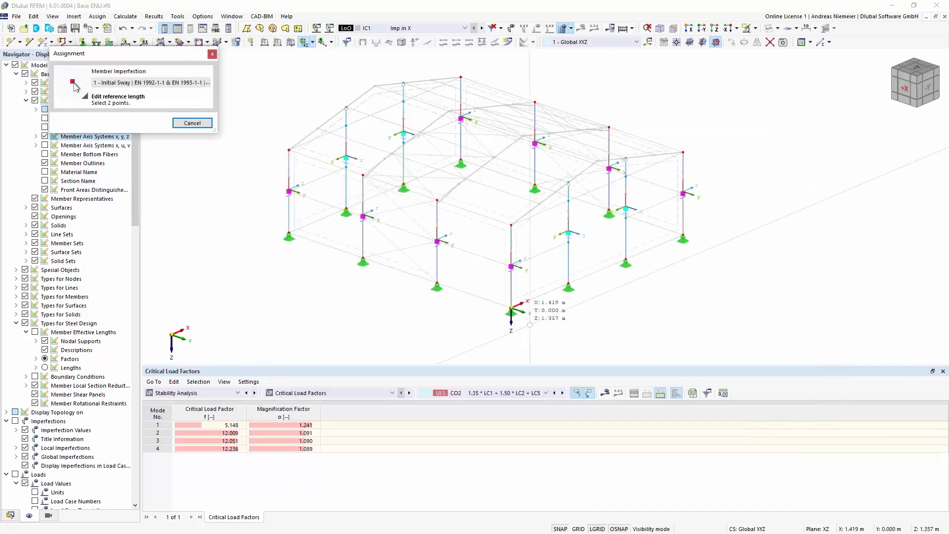
left_click(511, 225)
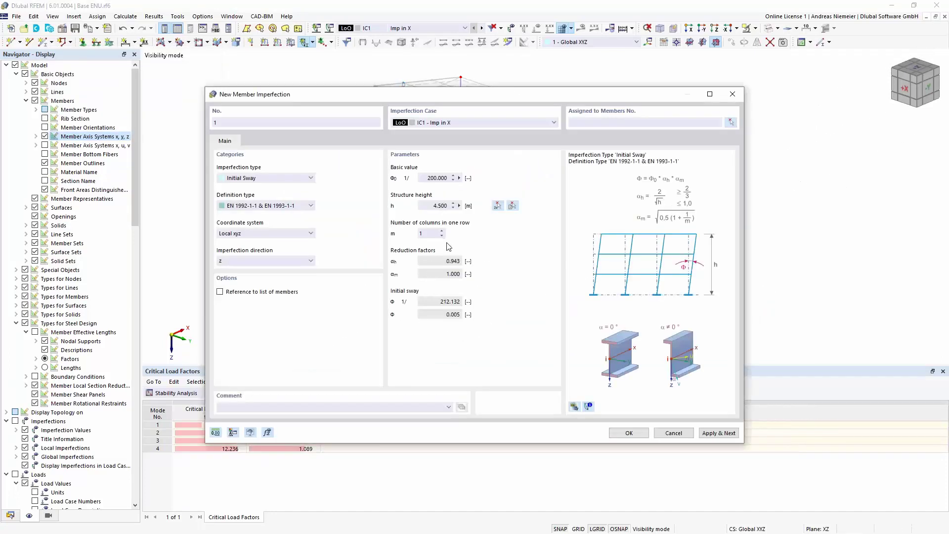
left_click(442, 231)
Assign the initial sway imperfection to the inner frame columns, members 5, 6, 9 and 10, and apply it
left_click(732, 125)
left_click(437, 261)
left_click(363, 240)
left_click(535, 123)
left_click(612, 141)
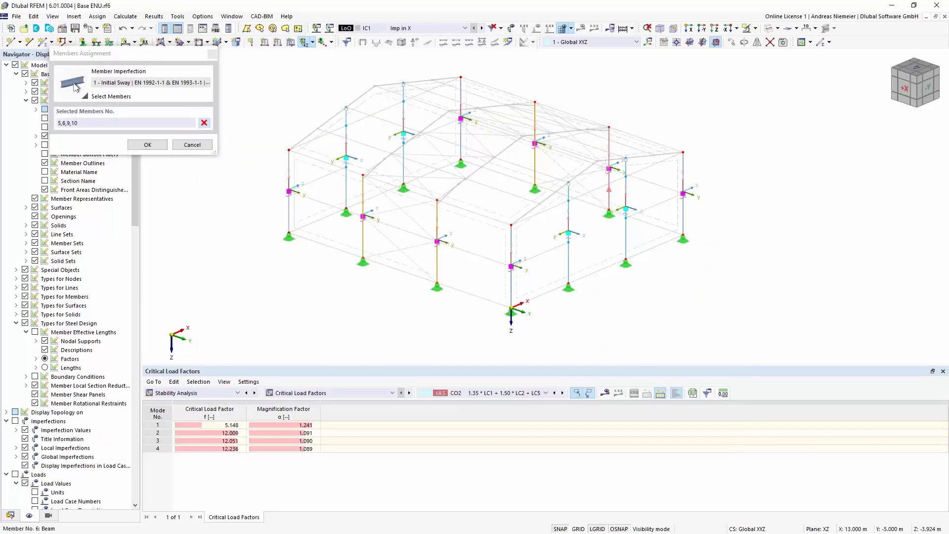
left_click(147, 144)
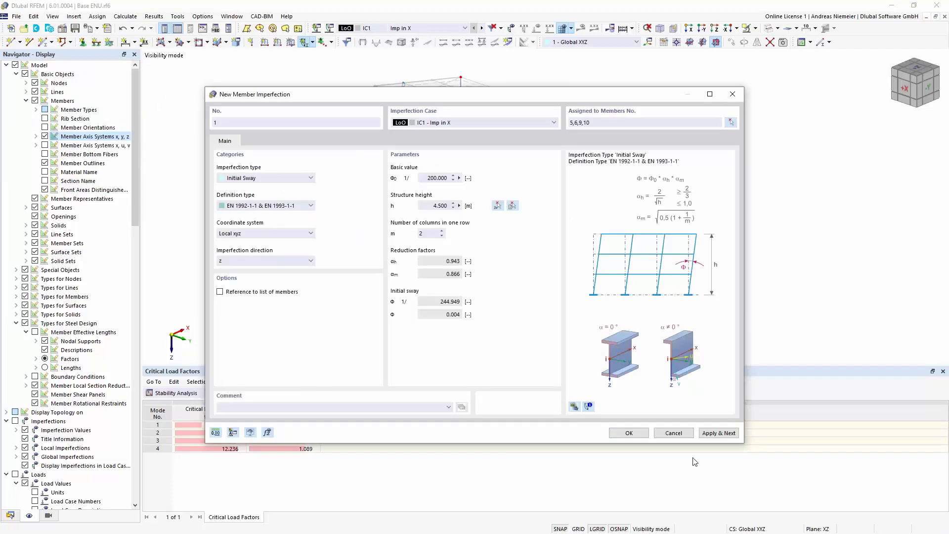
left_click(713, 438)
Create a second initial sway imperfection with 4 columns in one row and assign it to the four corner columns
left_click(443, 232)
left_click(442, 232)
left_click_drag(467, 102, 468, 134)
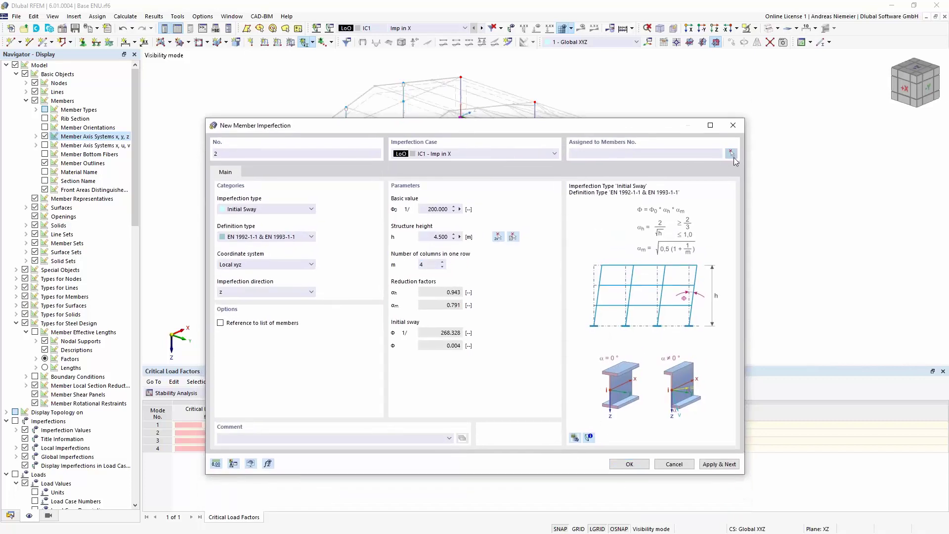
left_click(731, 154)
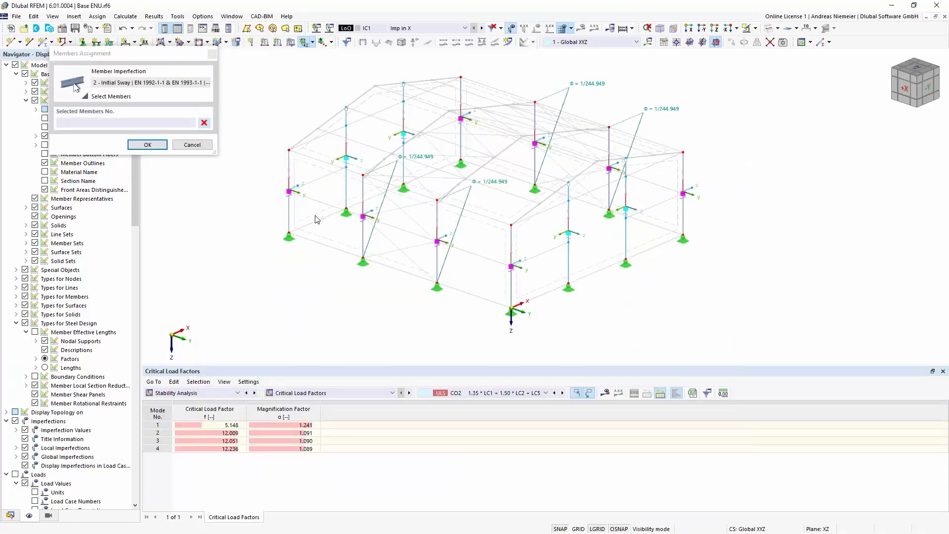
left_click(291, 207)
left_click(352, 185)
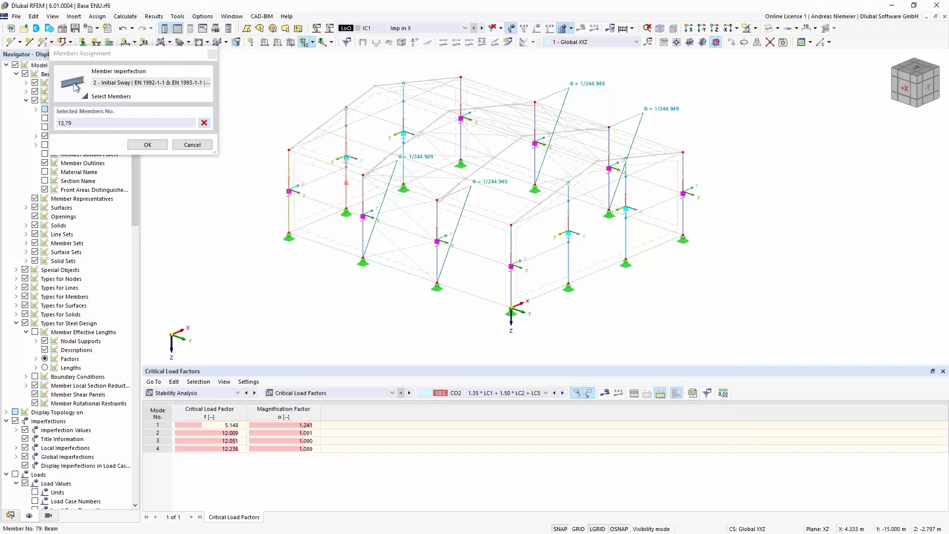
left_click(346, 157)
left_click(460, 143)
left_click(512, 292)
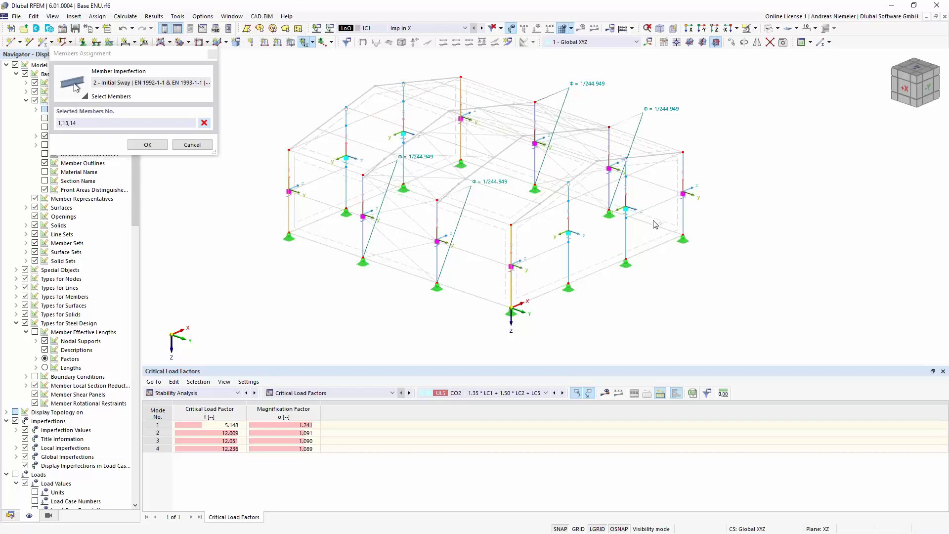
left_click(683, 218)
left_click(148, 145)
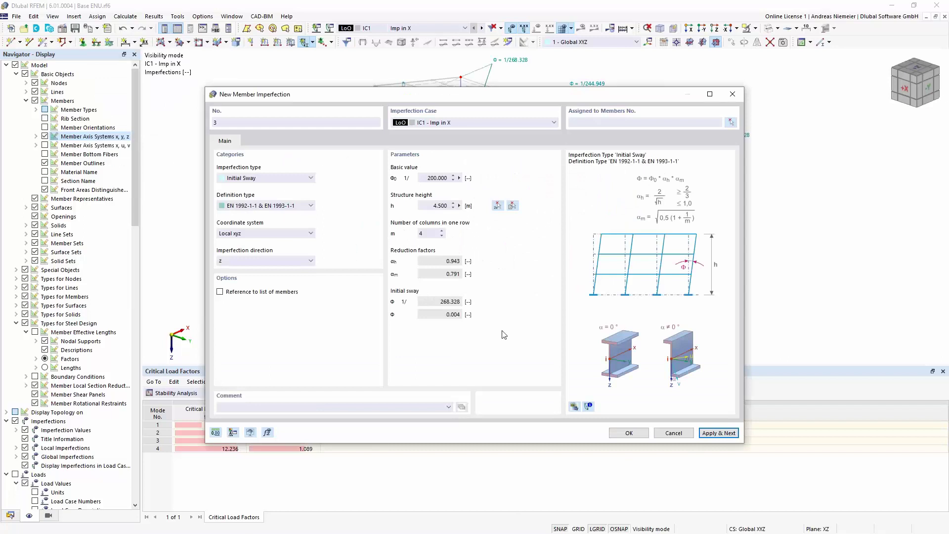
Set the third initial sway imperfection to direction -y with a structure height of 5.5 m picked along a gable column
left_click_drag(463, 104, 433, 268)
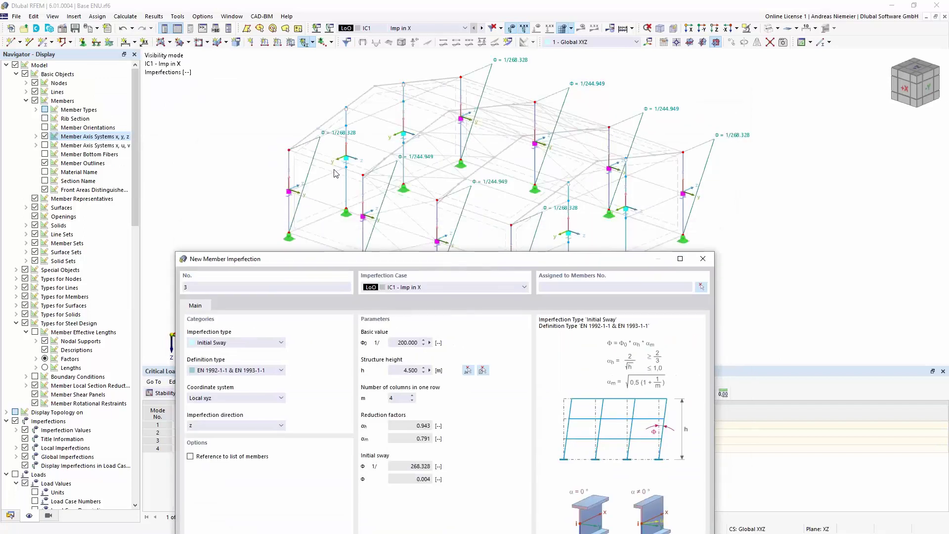
left_click(215, 428)
left_click(212, 443)
left_click(468, 370)
left_click(569, 285)
left_click(569, 182)
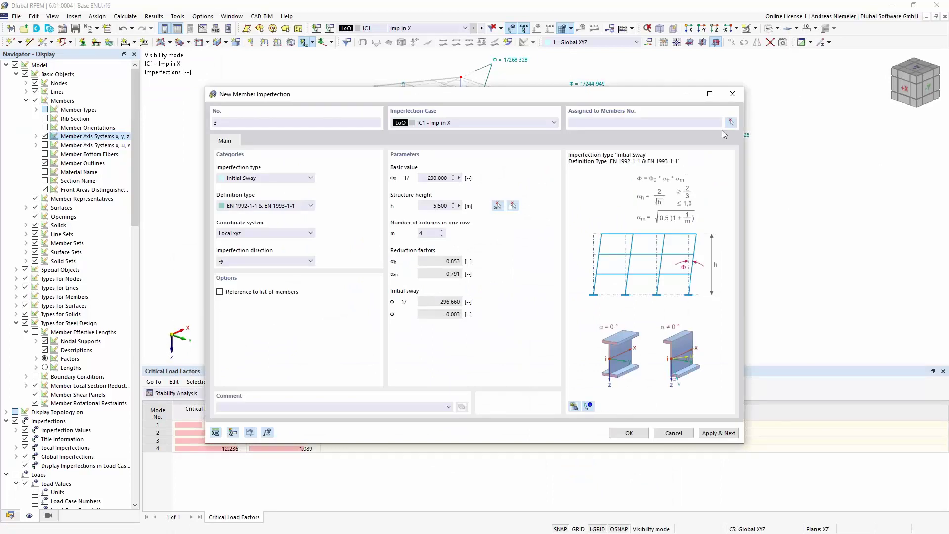
Assign the third imperfection to the gable columns, members 70, 74, 79 and 83, and save it
left_click(731, 122)
left_click(569, 258)
left_click(626, 234)
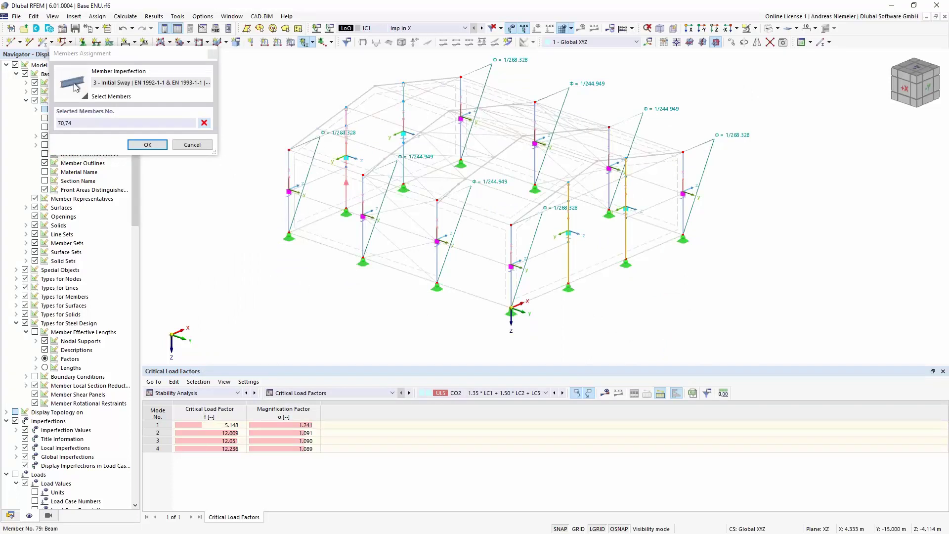
left_click(147, 145)
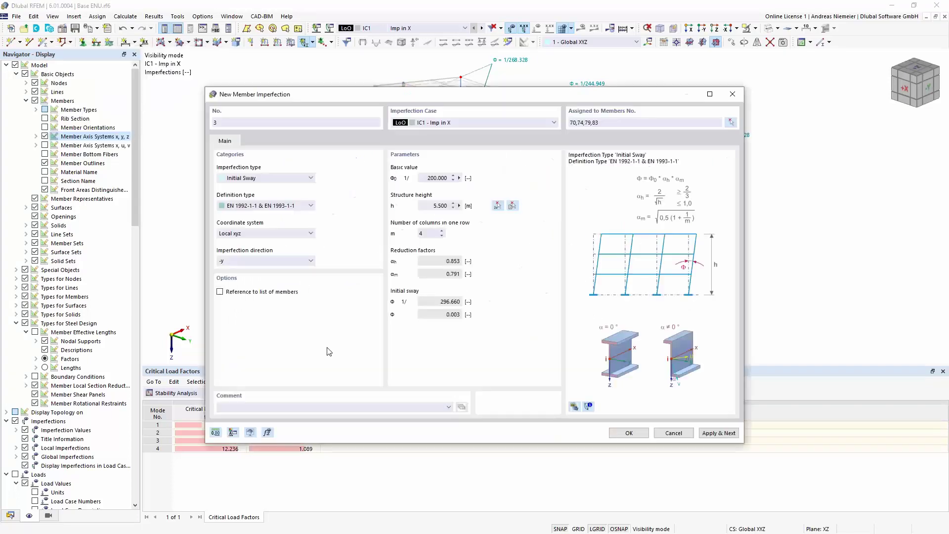
left_click(634, 433)
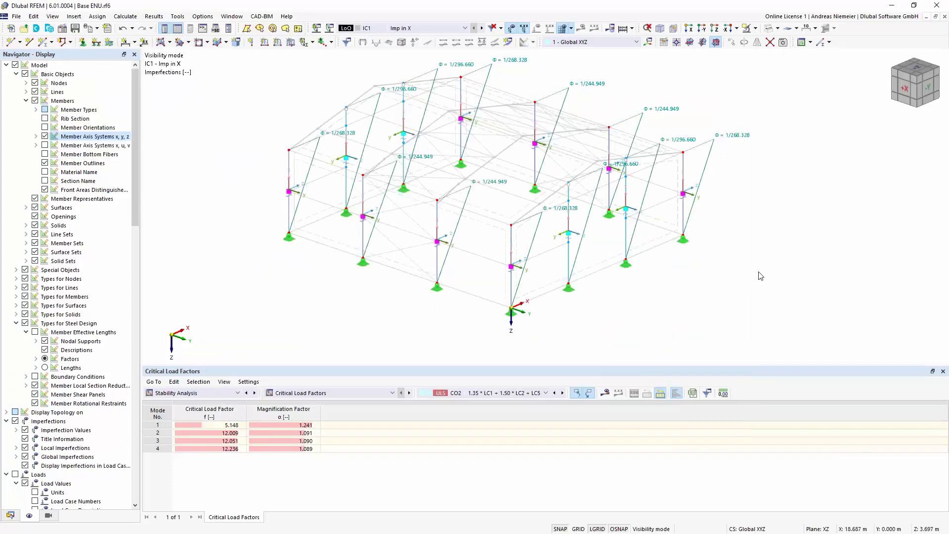
Copy imperfection case IC1 and name the copy "Imp in Y"
mouse_move(303, 280)
middle_mouse_down("ctrl")
mouse_move(485, 262)
mouse_move(332, 255)
mouse_move(317, 267)
middle_mouse_up("ctrl")
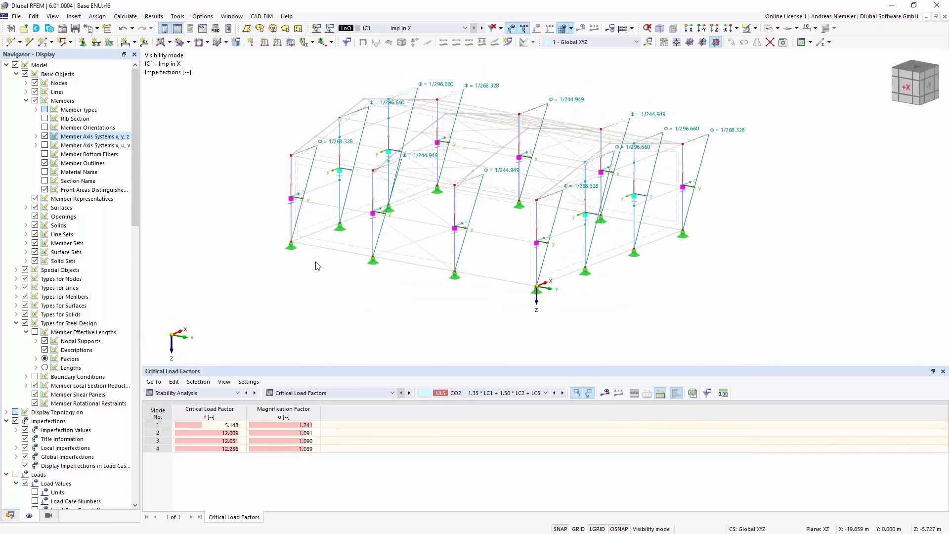
left_click(9, 516)
left_click(25, 171)
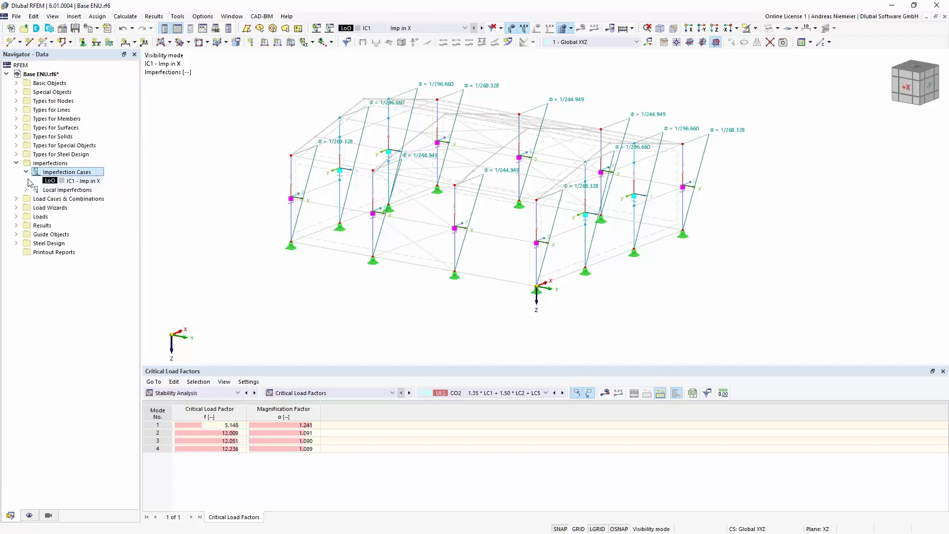
right_click(73, 175)
left_click(92, 183)
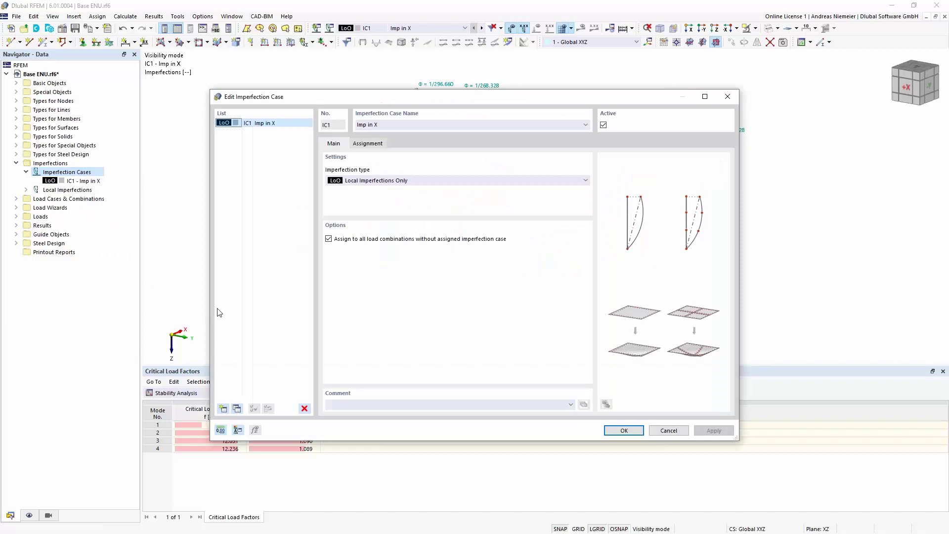
left_click(238, 410)
left_click(401, 125)
key("BackSpace")
type("Y")
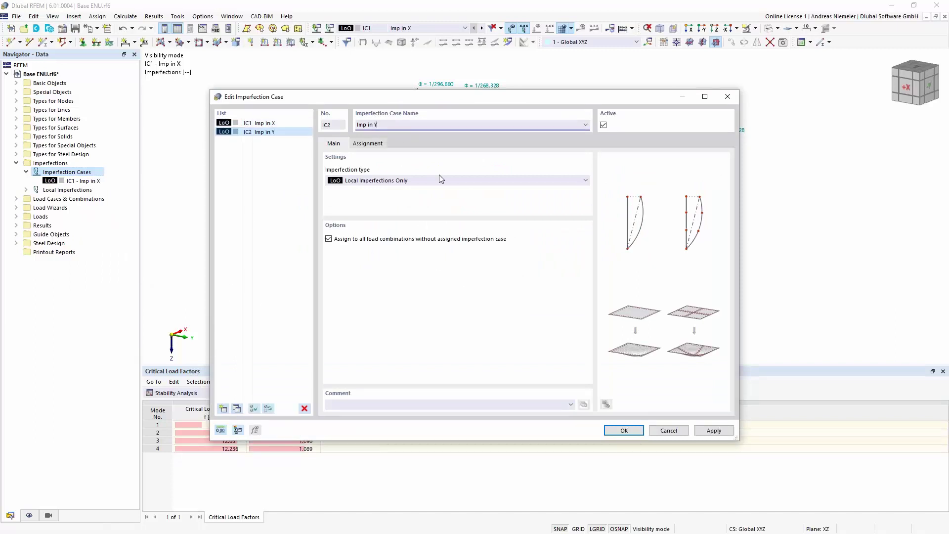
Save the copied imperfection case Imp in Y
left_click(633, 429)
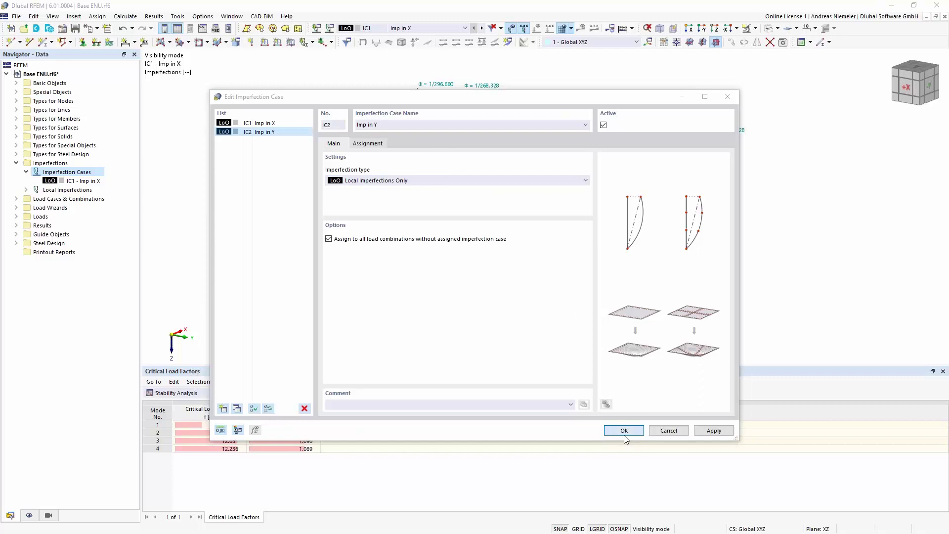
left_click(517, 335)
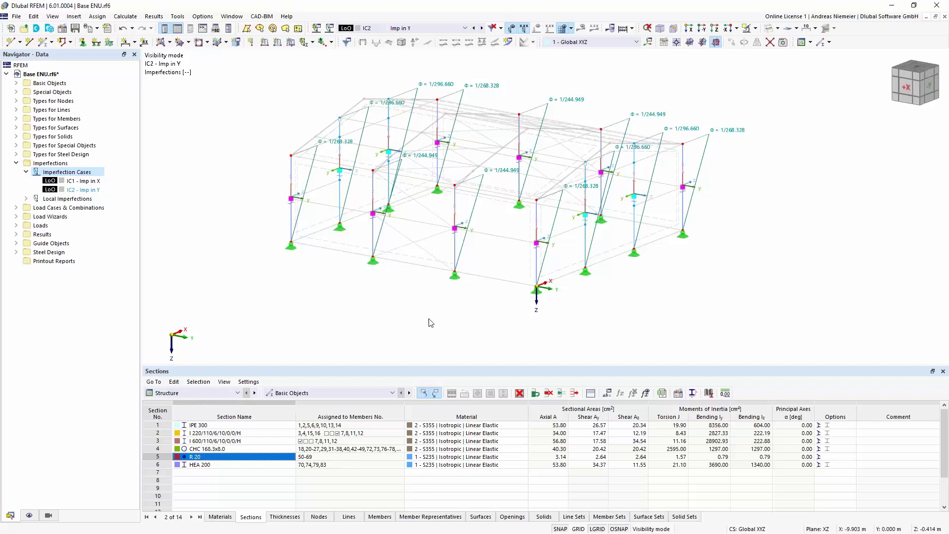
Set initial sway imperfections 1 and 2 on the frame columns in IC2 to direction y with 4 columns in one row
middle_click_drag(741, 284, 656, 253, "ctrl")
left_click(410, 168)
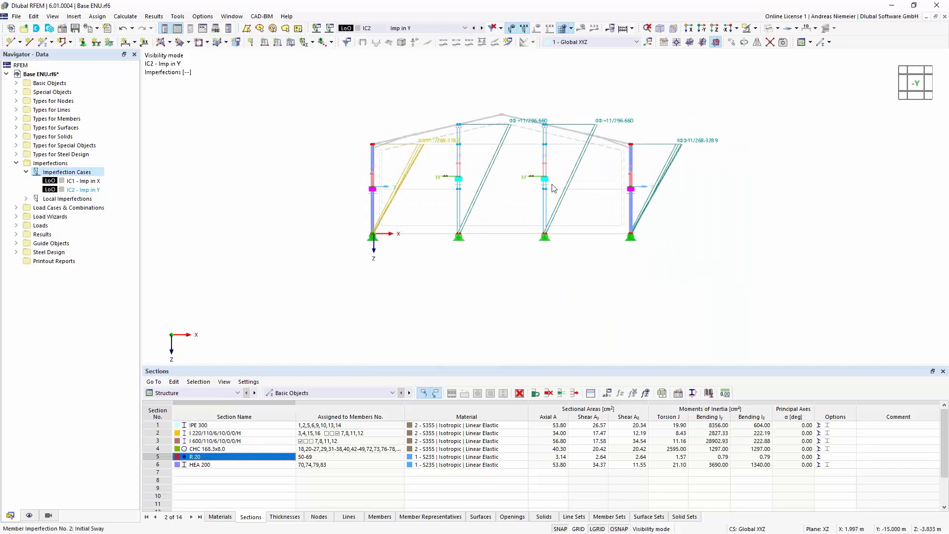
left_click(667, 171, "ctrl")
middle_click_drag(292, 211, 513, 239, "ctrl")
right_click(513, 238)
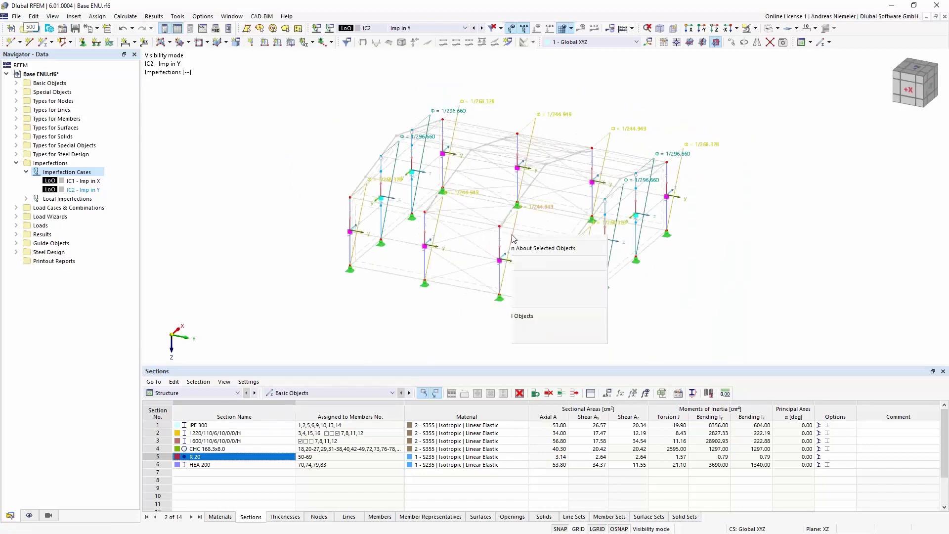
left_click(541, 259)
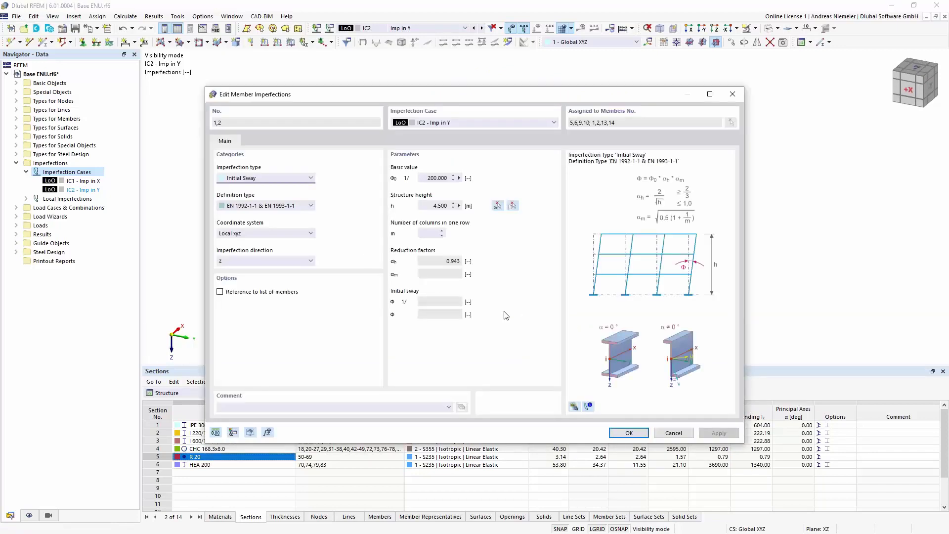
left_click_drag(340, 95, 365, 300)
left_click(267, 465)
left_click(268, 493)
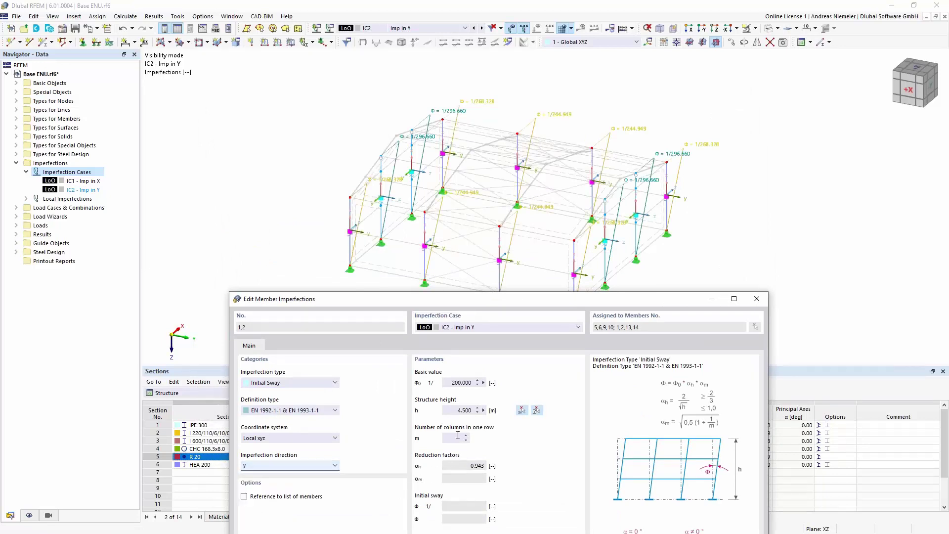
left_click(459, 438)
type("4")
left_click_drag(594, 304, 593, 118)
left_click(660, 454)
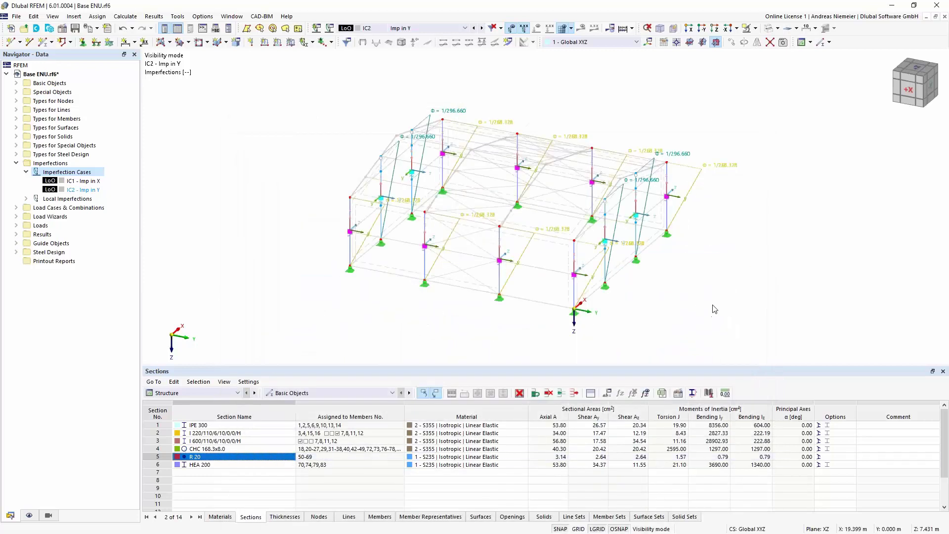
Set the gable columns' initial sway imperfection in IC2 to direction z with 2 columns in one row
left_click(420, 154)
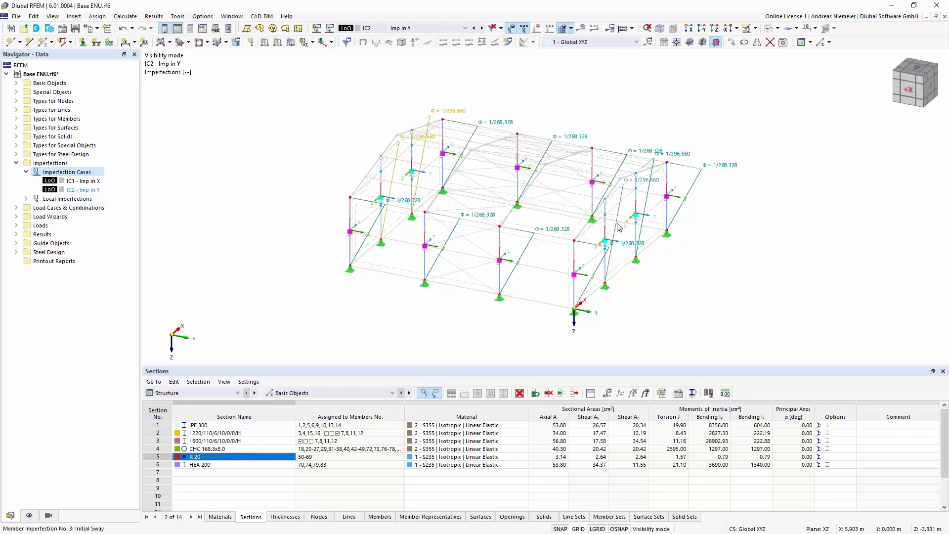
right_click(647, 204)
left_click(692, 223)
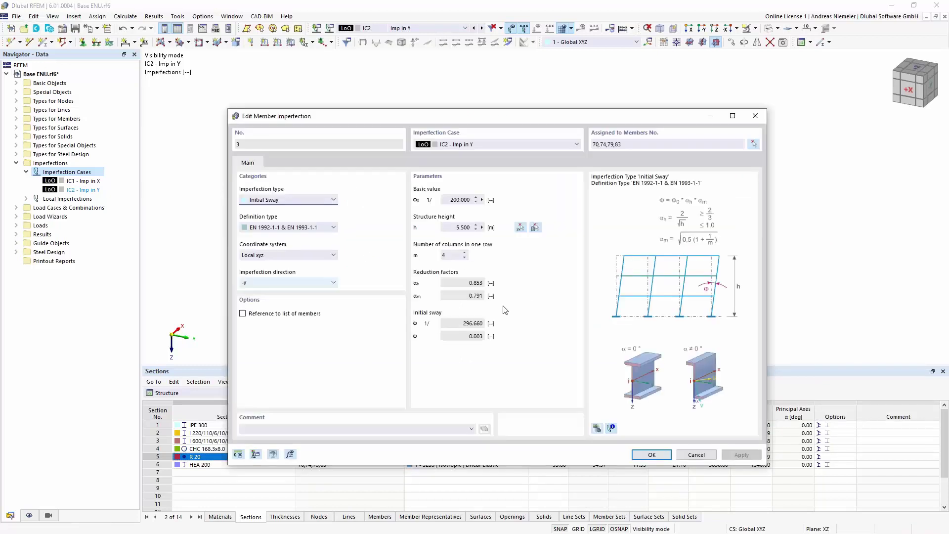
left_click_drag(428, 118, 411, 311)
left_click(262, 478)
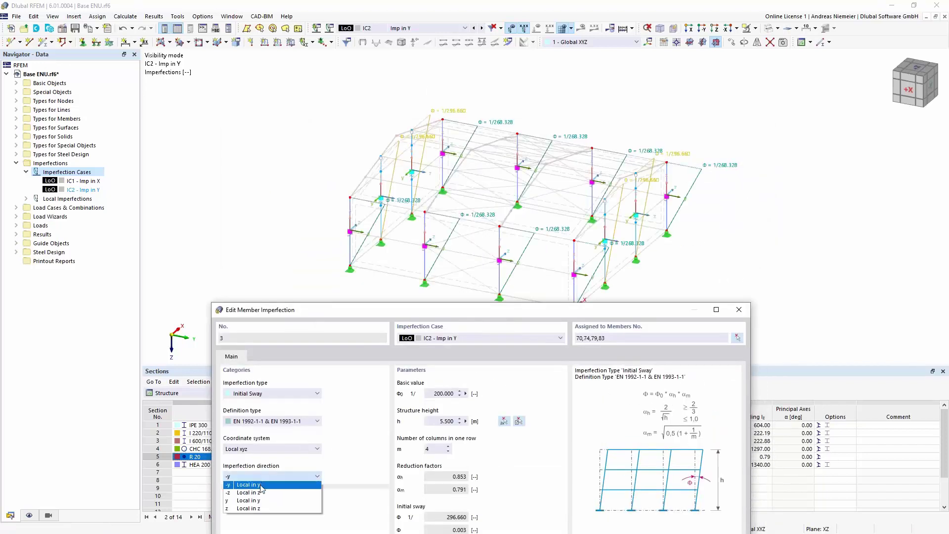
left_click(263, 509)
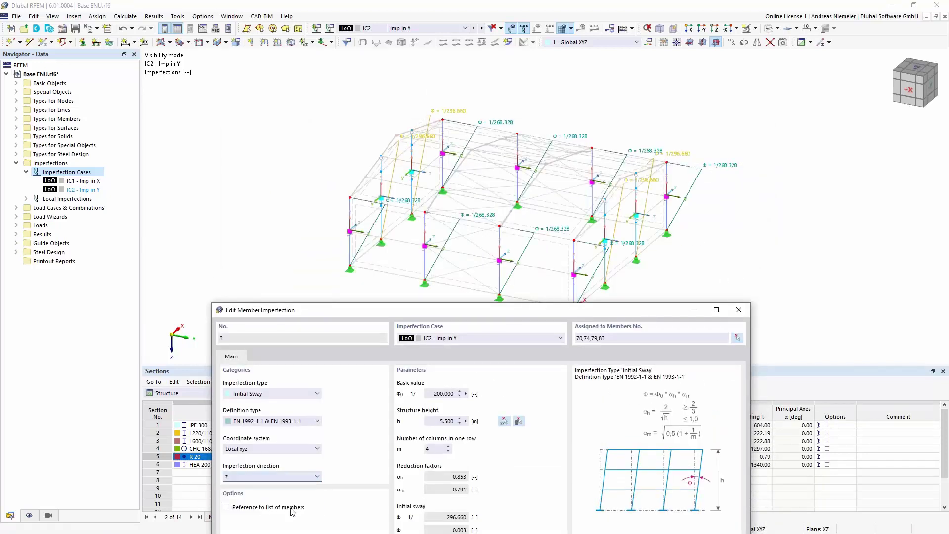
left_click(448, 452)
left_click(448, 452)
left_click_drag(495, 316, 526, 154)
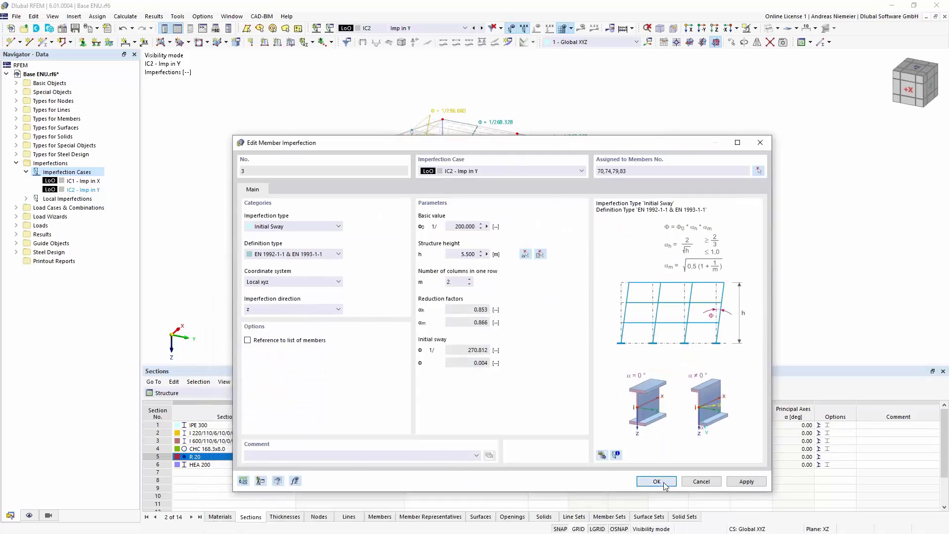
left_click(651, 474)
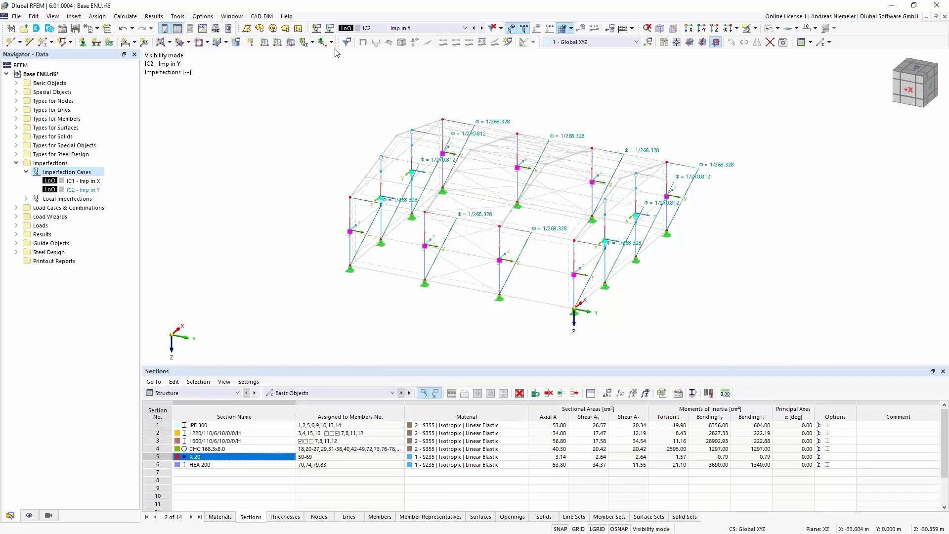
In the combination wizard of design situation DS1, set the static analysis settings to SA2 - Second-order (P-Δ) | Picard
left_click(16, 163)
right_click(51, 172)
left_click(76, 181)
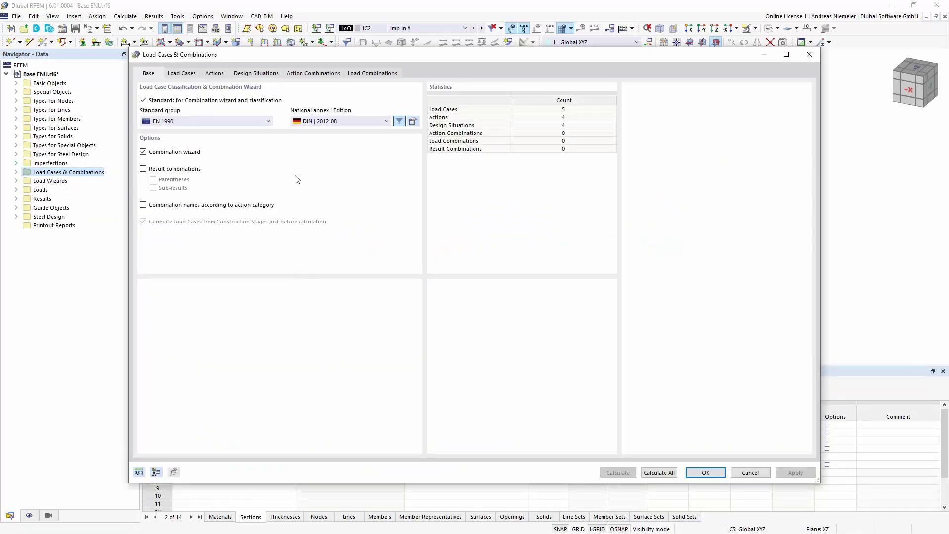
left_click(270, 73)
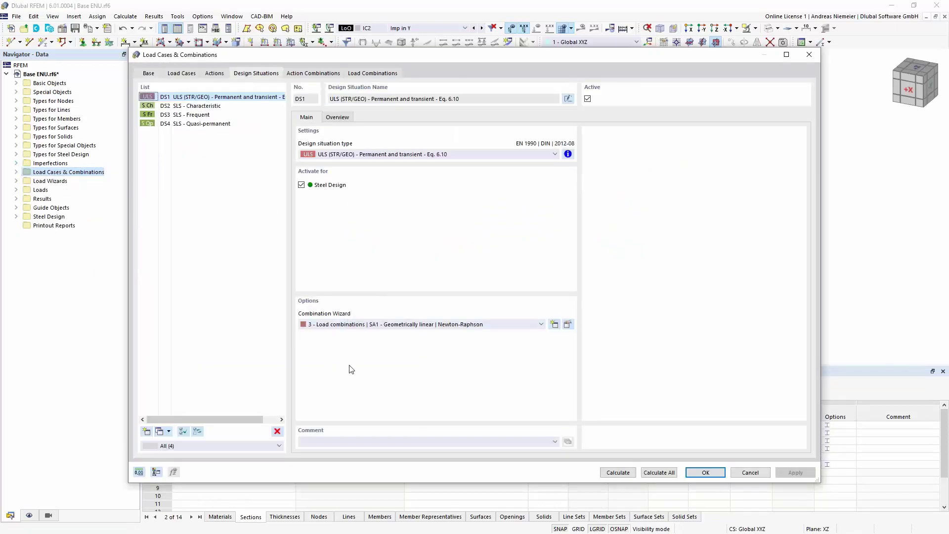
left_click(567, 324)
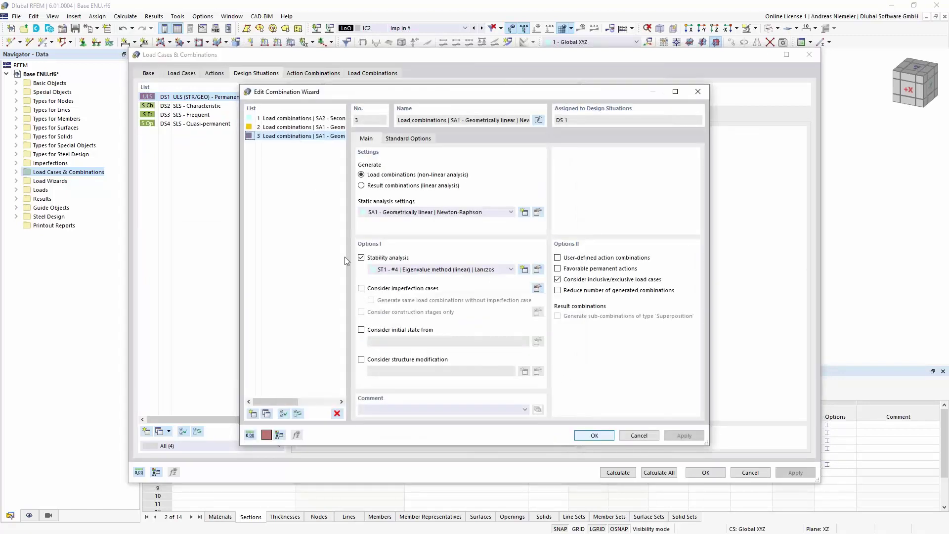
left_click(413, 213)
left_click(416, 229)
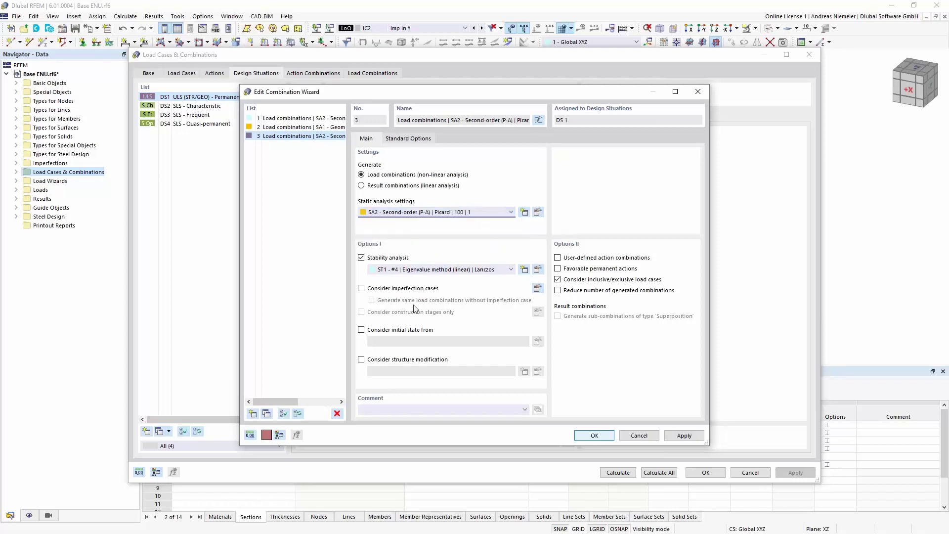
Turn off stability analysis and enable considering imperfection cases in the DS1 combination wizard, then save the load combination settings
left_click(387, 259)
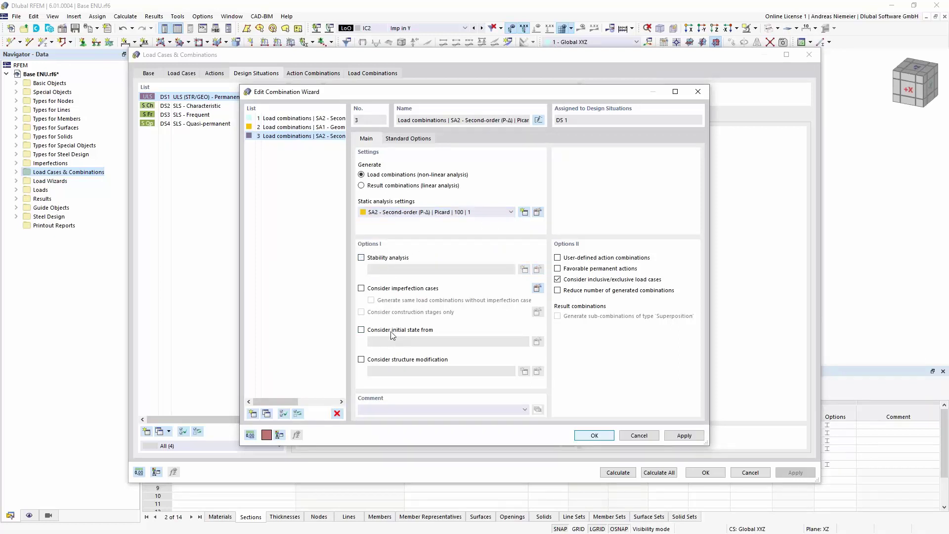
left_click(361, 288)
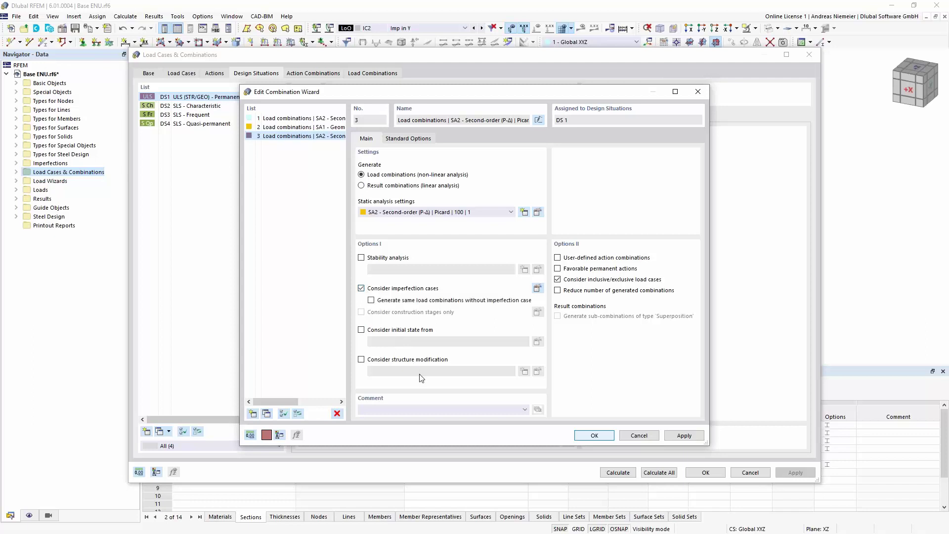
left_click(595, 436)
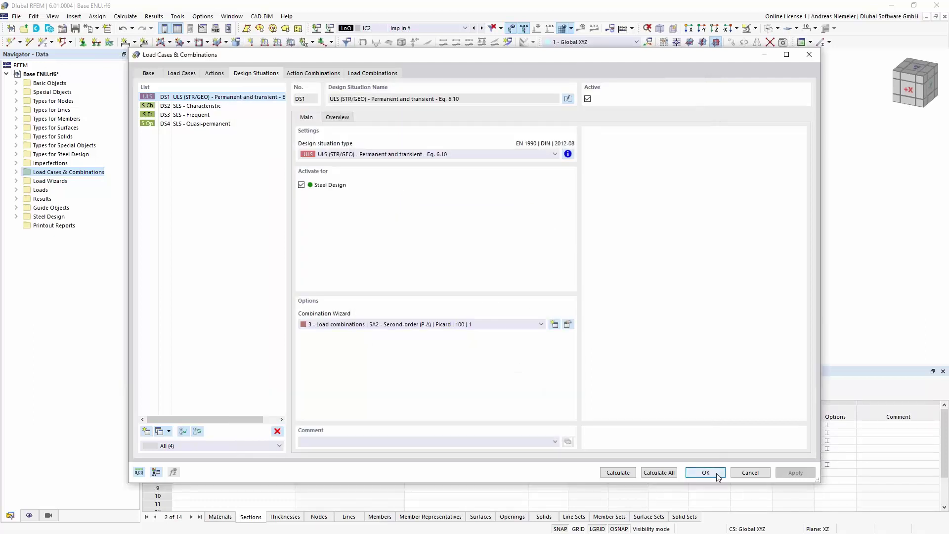
left_click(706, 473)
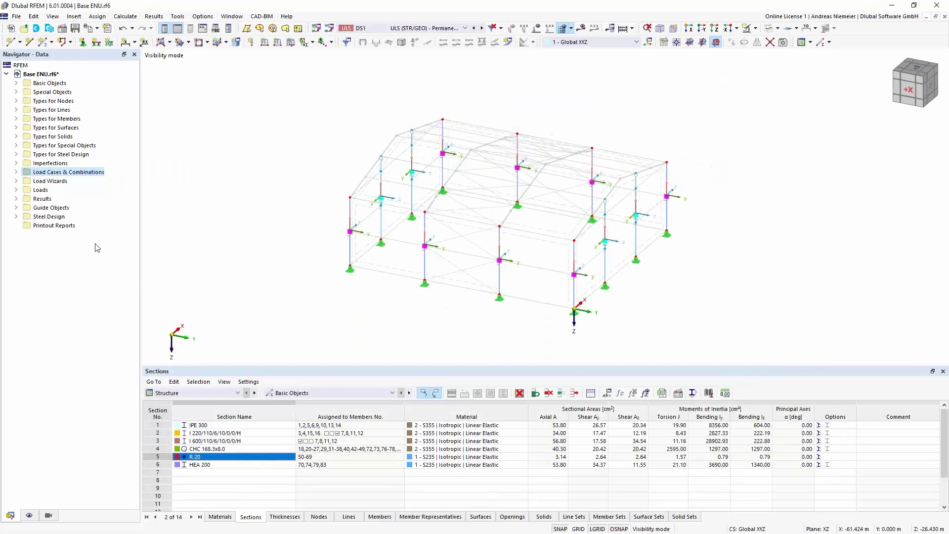
Assign load case LC4 Wind in Y to imperfection case IC2 - Imp in Y
left_click(16, 163)
double_click(79, 190)
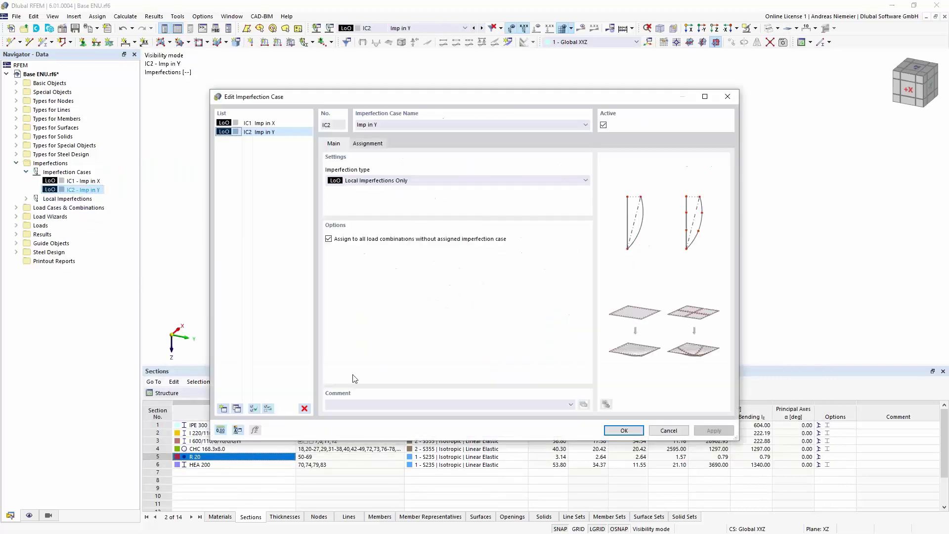
left_click(369, 144)
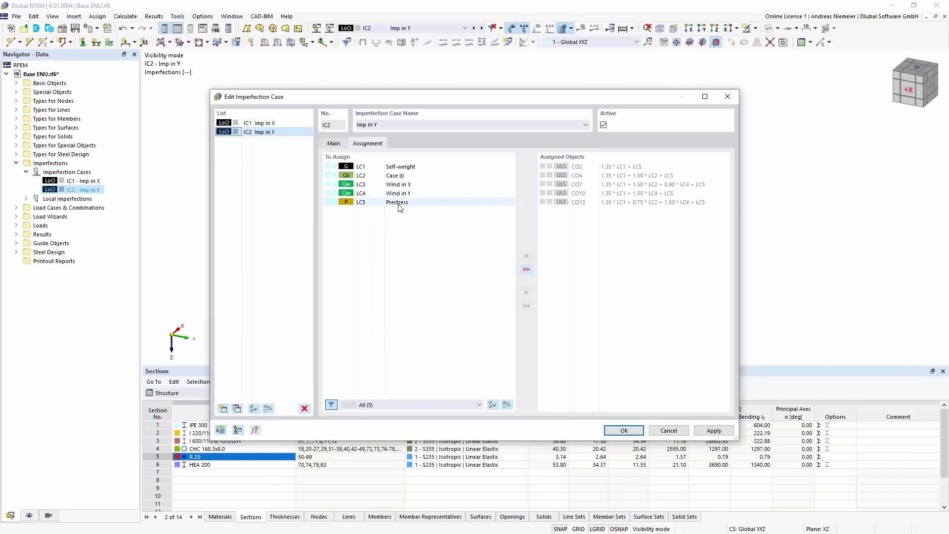
double_click(400, 193)
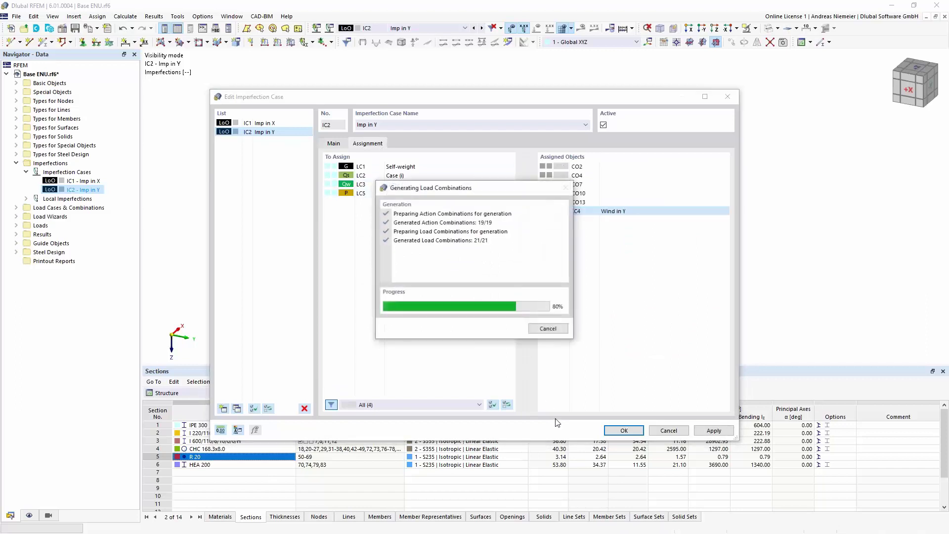
left_click(624, 430)
Show the load combinations in an enlarged table and check the imperfection cases considered in CO1 and CO2
left_click_drag(402, 365, 237, 214)
left_click(206, 243)
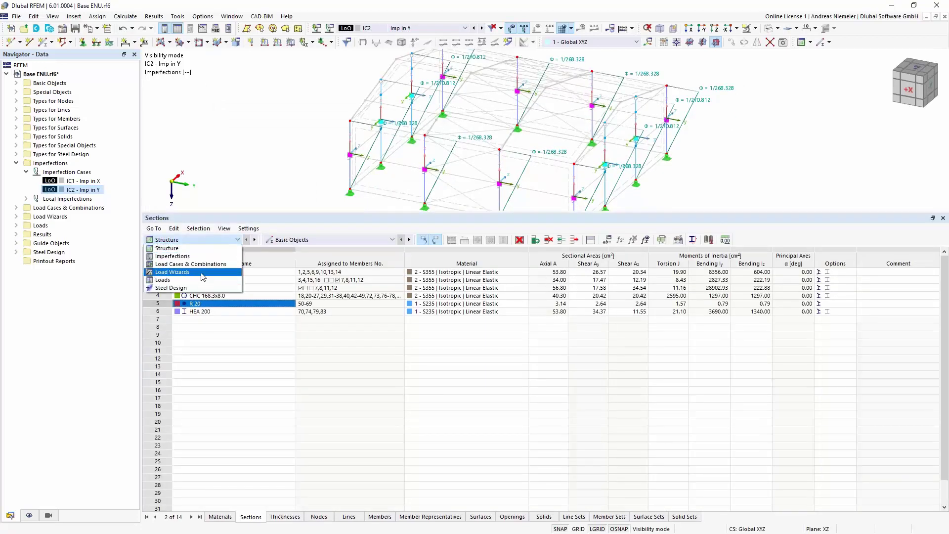
left_click(203, 266)
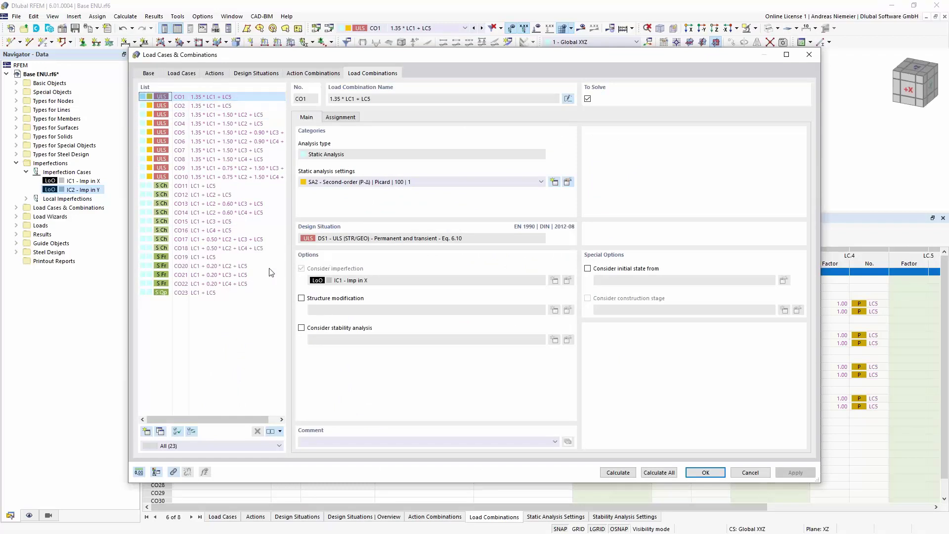
left_click(346, 118)
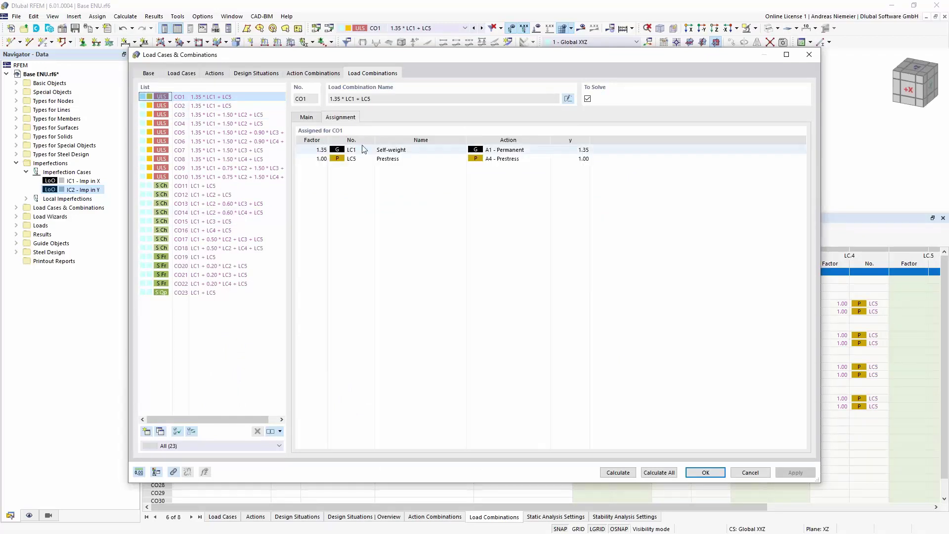
left_click(306, 117)
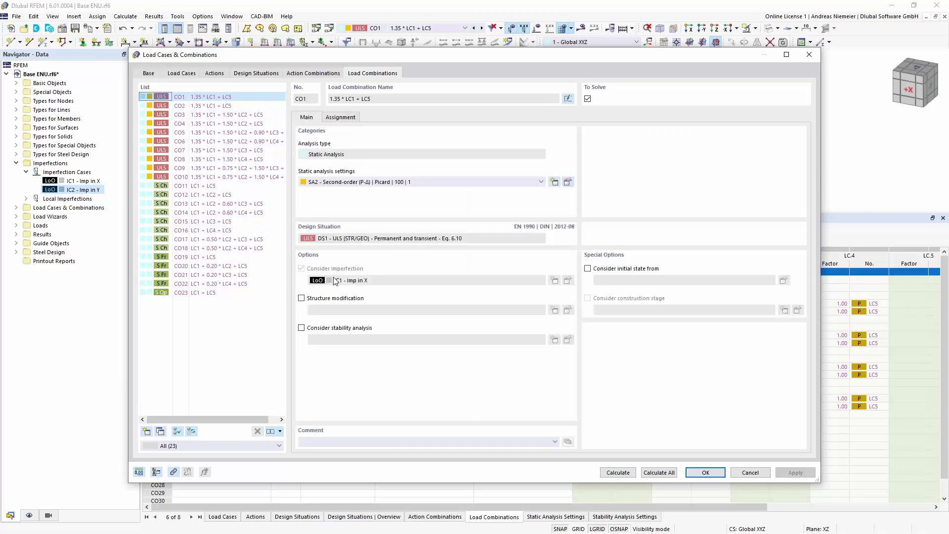
left_click(225, 106)
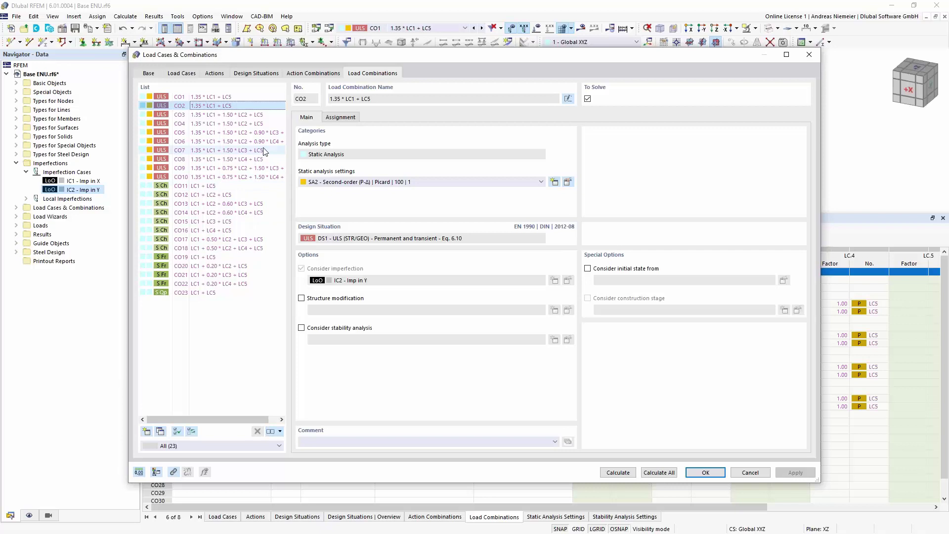
Compare the assigned load cases and imperfection cases of combinations CO5 and CO6, then shrink the load combinations table
left_click(257, 133)
left_click(341, 117)
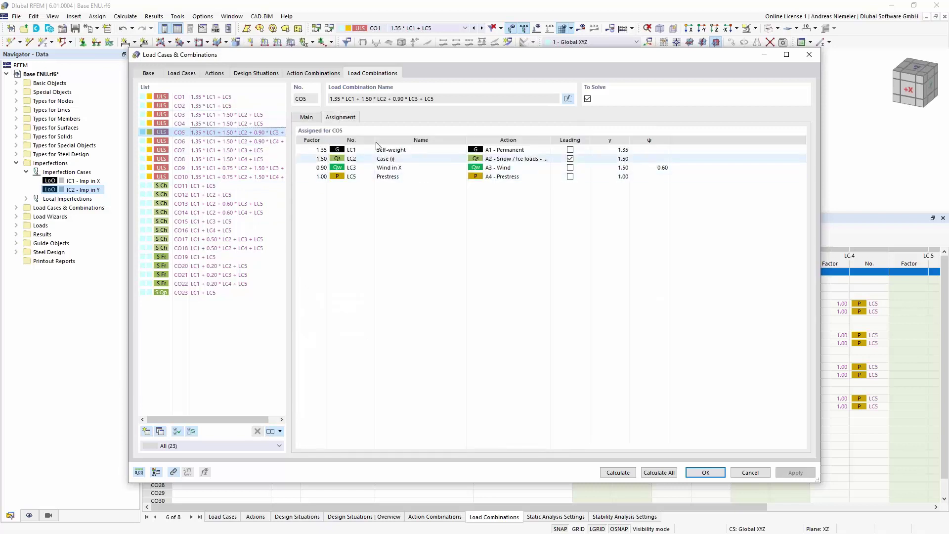
left_click(310, 118)
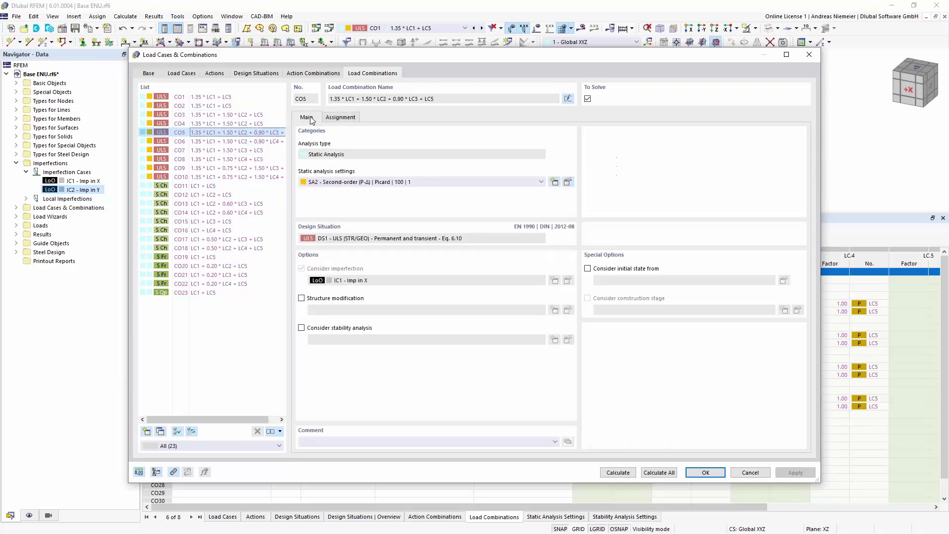
left_click(254, 142)
left_click(349, 118)
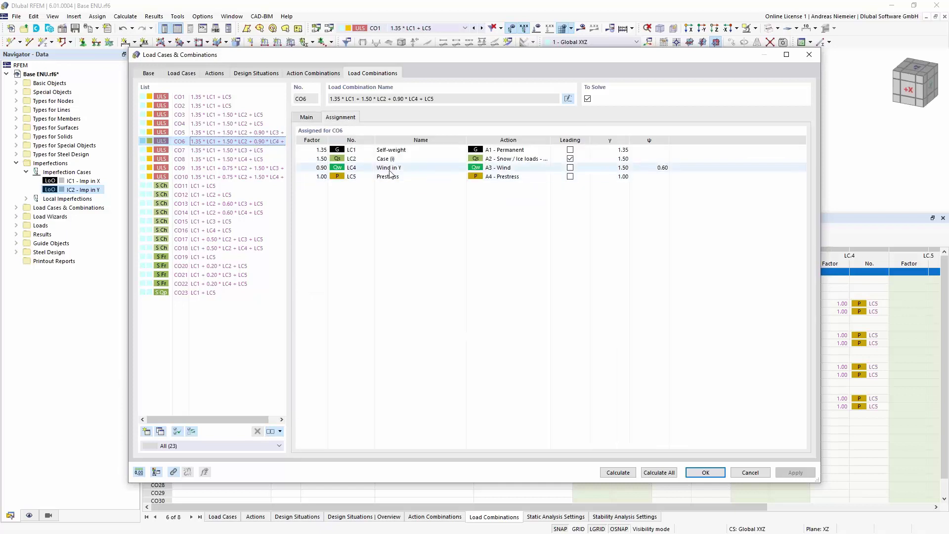
left_click(307, 118)
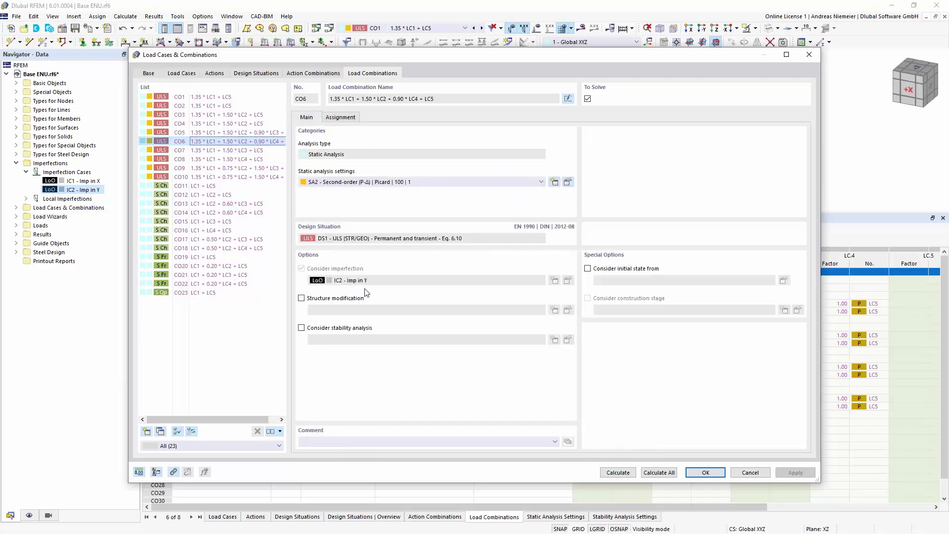
left_click(690, 473)
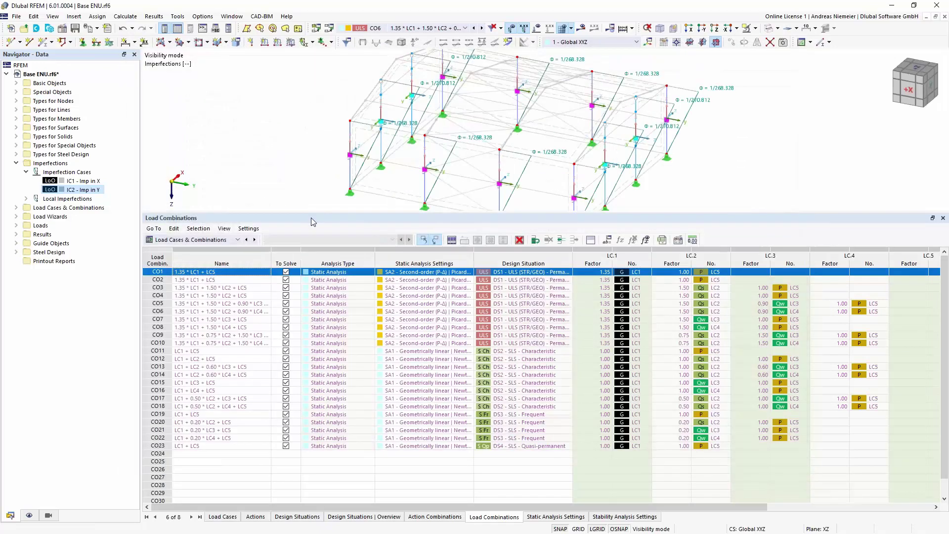
left_click_drag(312, 213, 318, 367)
mouse_move(351, 314)
middle_mouse_down("ctrl")
mouse_move(394, 295)
mouse_move(345, 298)
mouse_move(338, 309)
mouse_move(346, 306)
middle_mouse_up("ctrl")
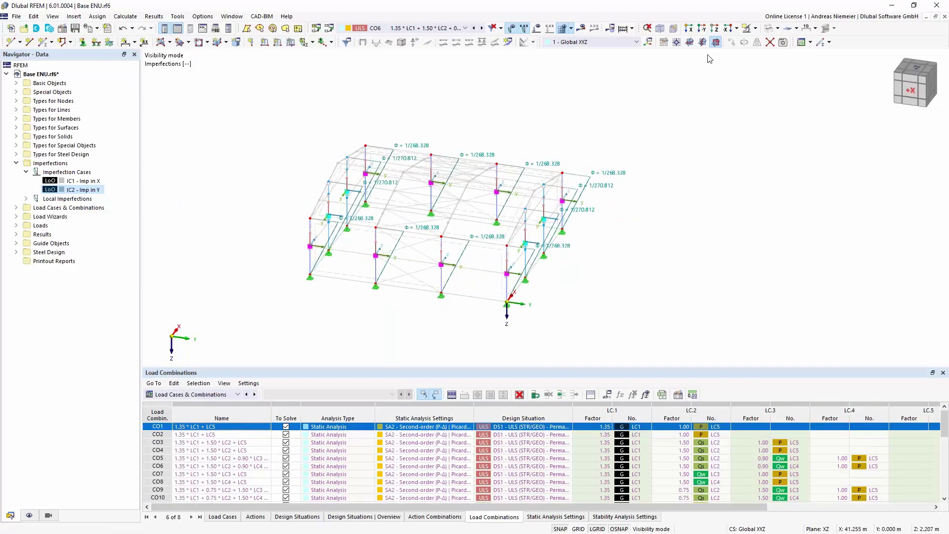
Hide the imperfections in the model view and leave visibility mode to show the entire steel hall
left_click(512, 29)
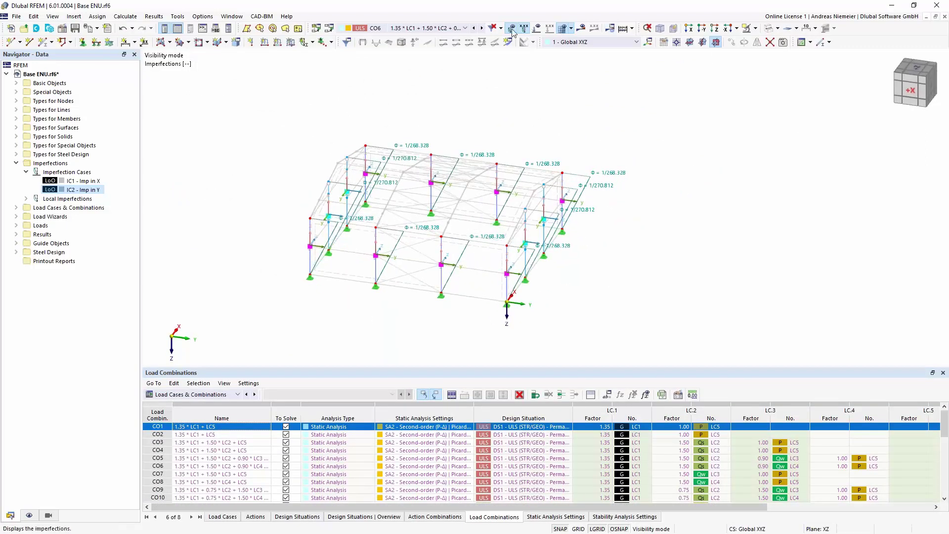
left_click(767, 42)
left_click(773, 93)
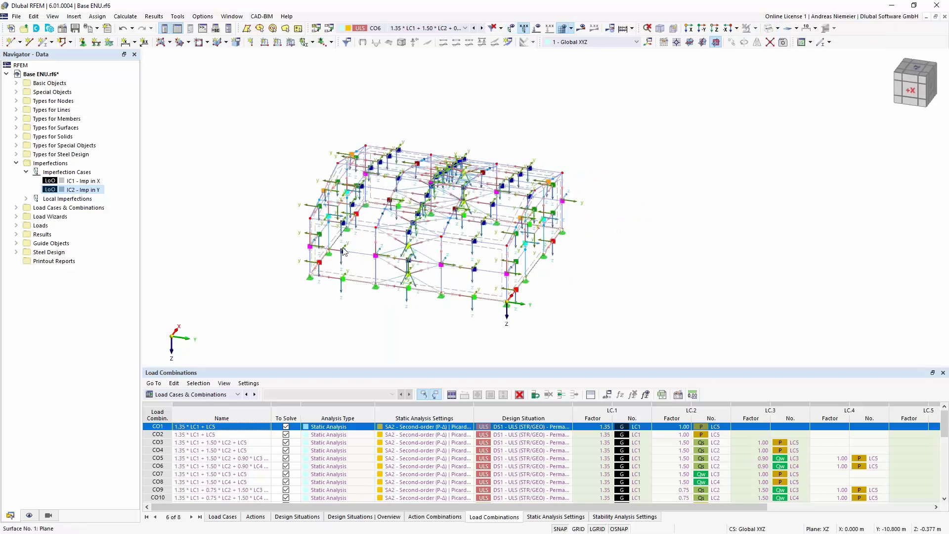
Turn off the display of the member axis systems x, y, z in the model
left_click(29, 516)
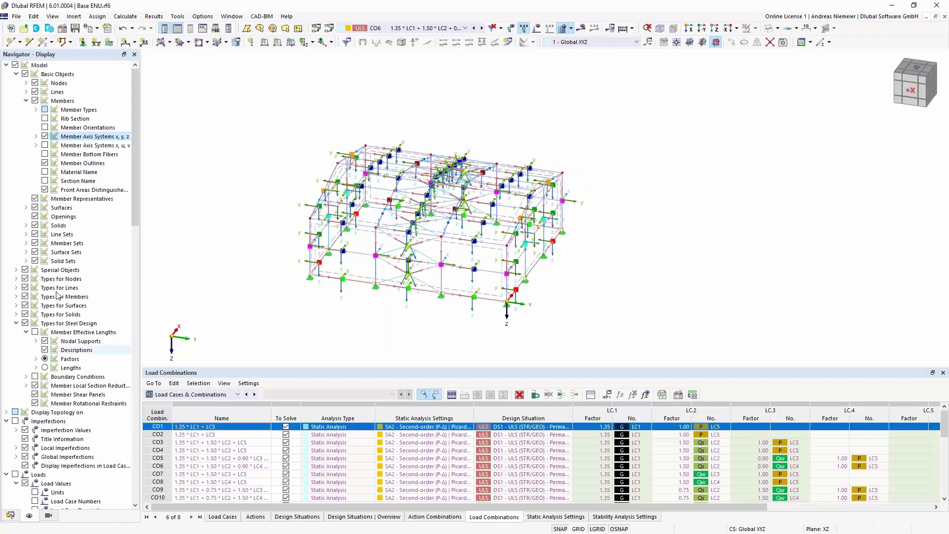
left_click(45, 136)
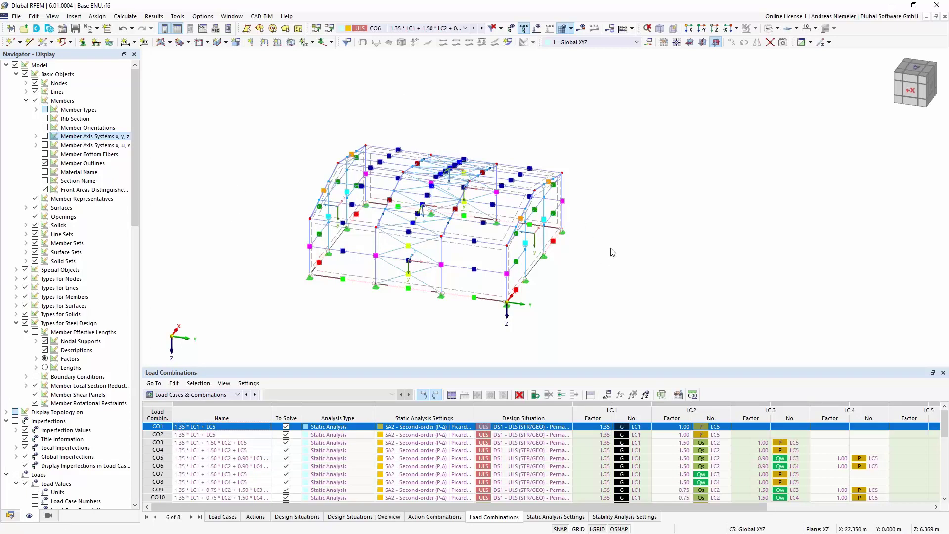
scroll(616, 247, "down", 2)
middle_click_drag(621, 244, 634, 243)
scroll(504, 192, "up", 5)
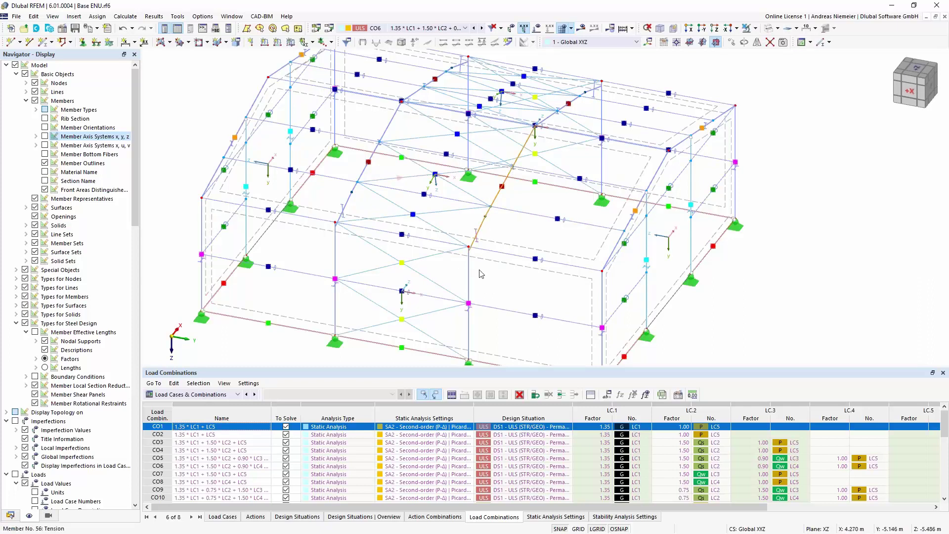
middle_click_drag(509, 242, 475, 208, "ctrl")
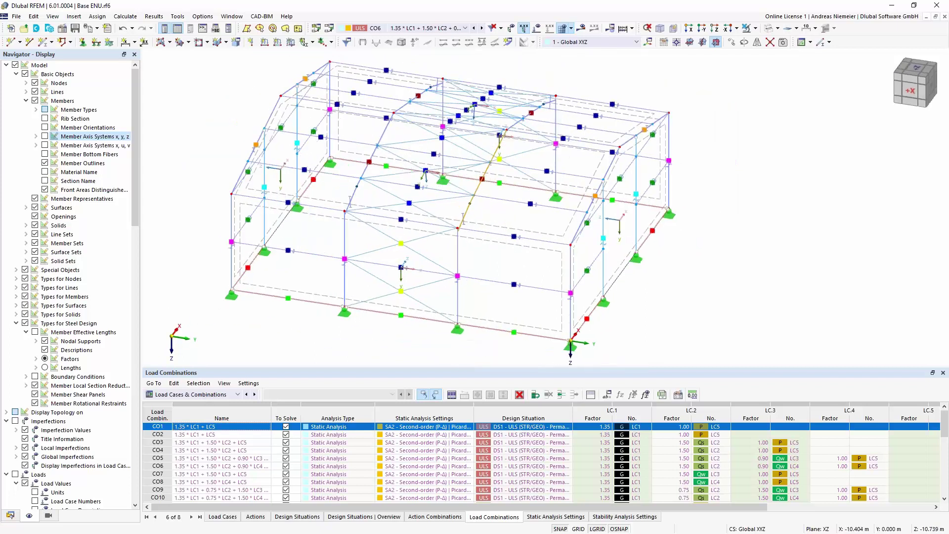
Start new 2D boundary conditions with four degrees of freedom for the inner frames' tapered beams (member representative 8), at their nodal supports
left_click(485, 184)
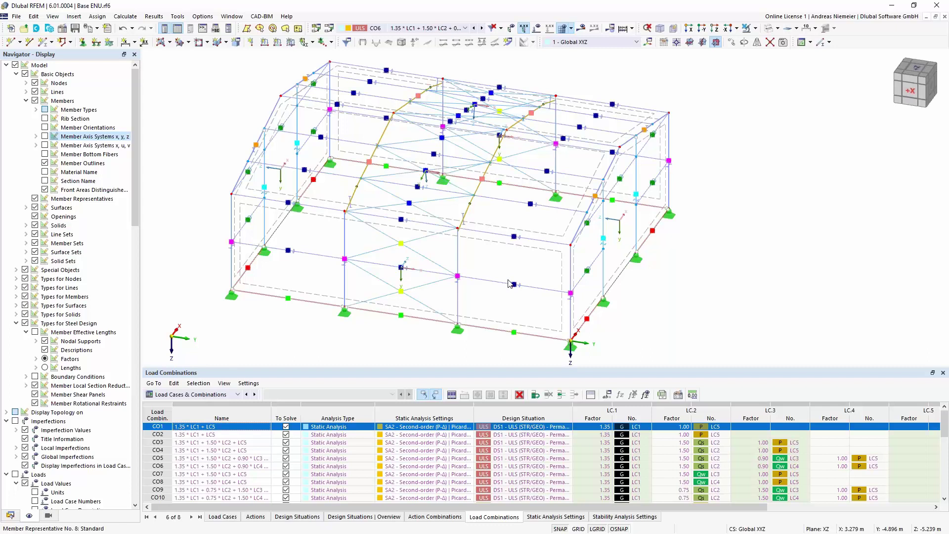
double_click(499, 184)
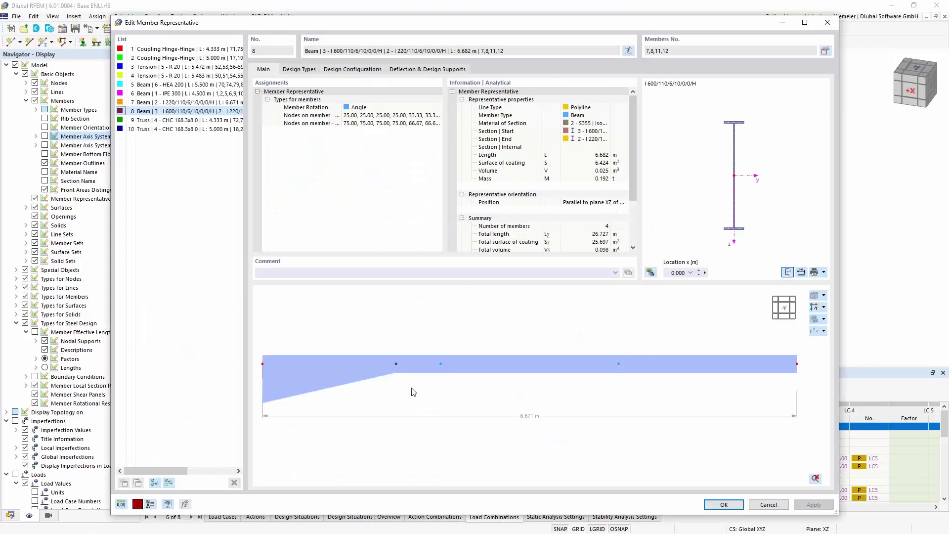
left_click(310, 69)
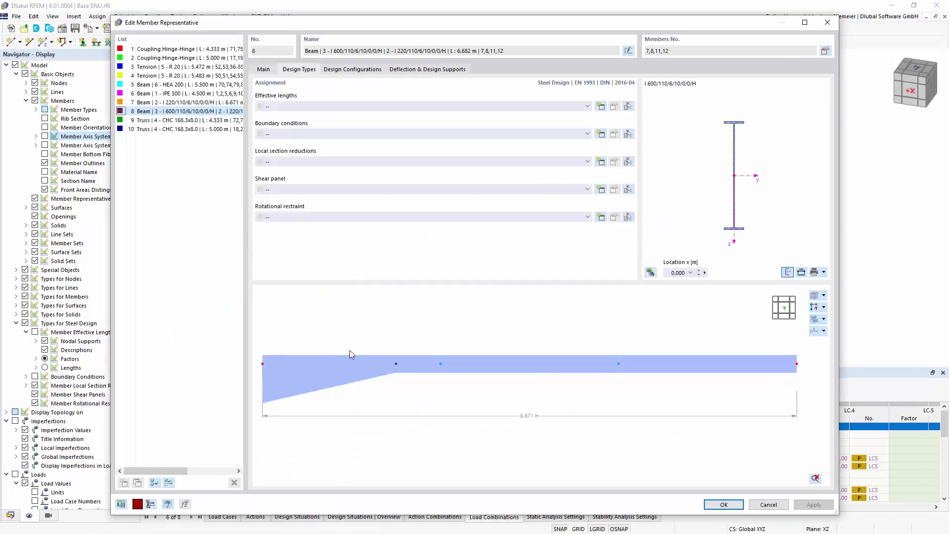
left_click(601, 134)
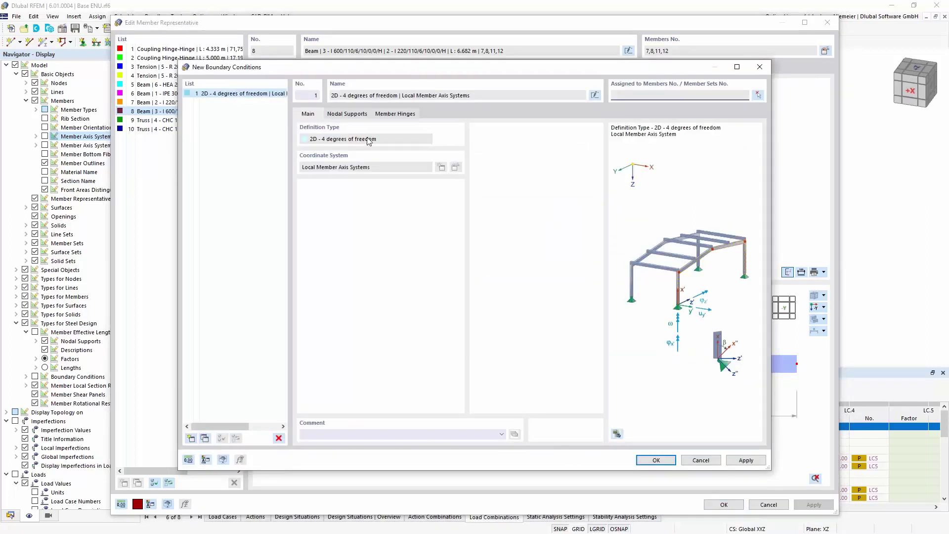
left_click(349, 114)
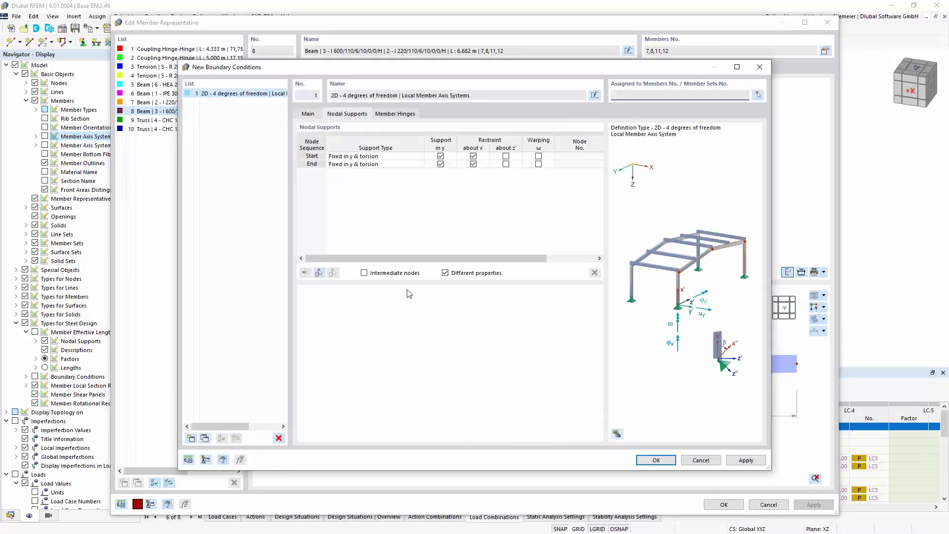
Adopt the intermediate nodes from an inner-frame tapered beam and fix nodes .2 and .3 in y'
left_click(758, 95)
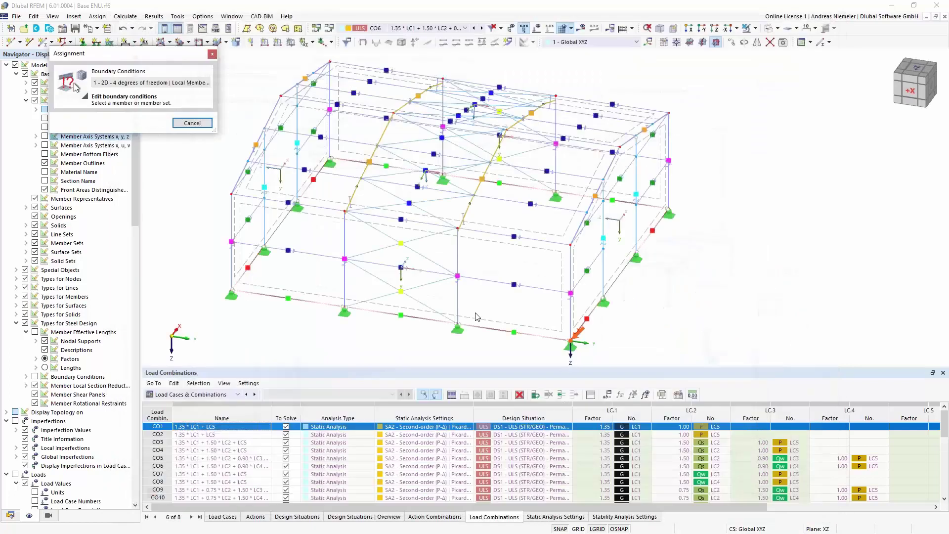
left_click(465, 211)
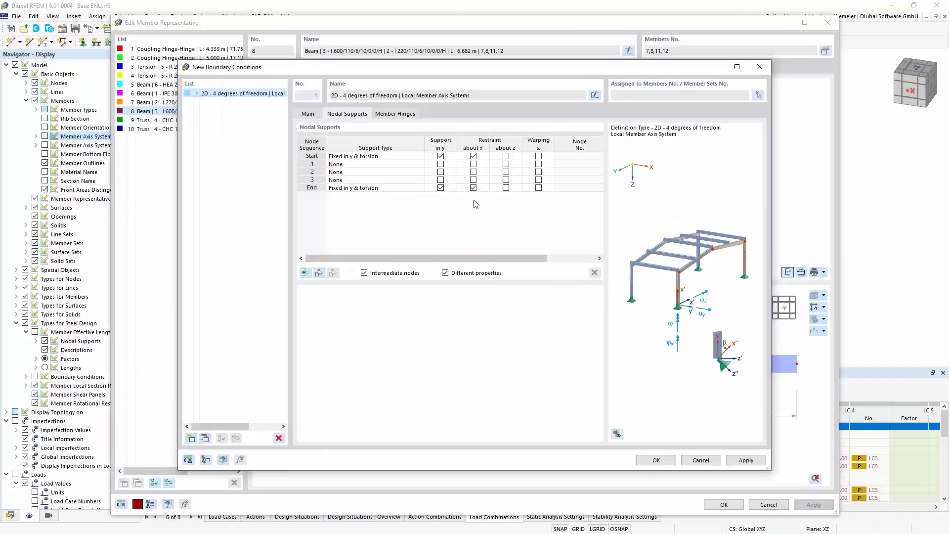
left_click(441, 172)
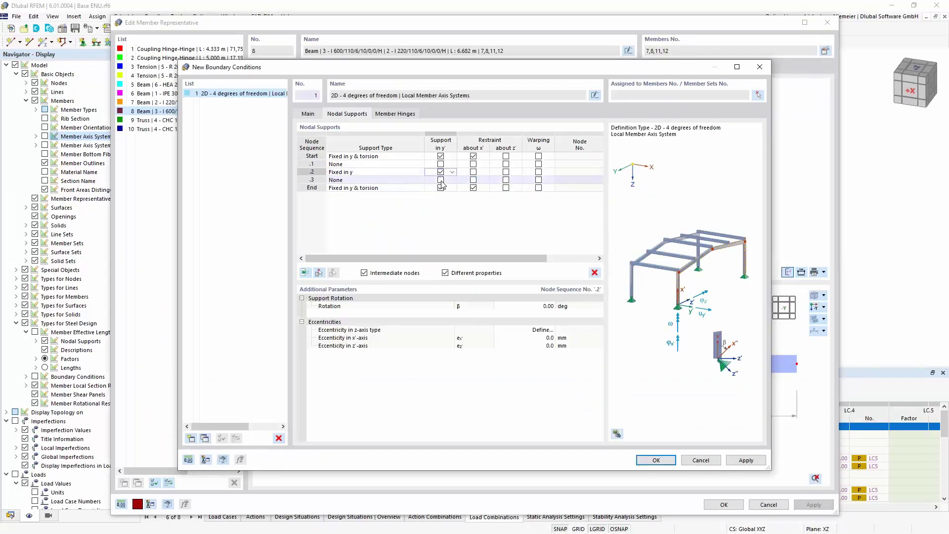
left_click(440, 180)
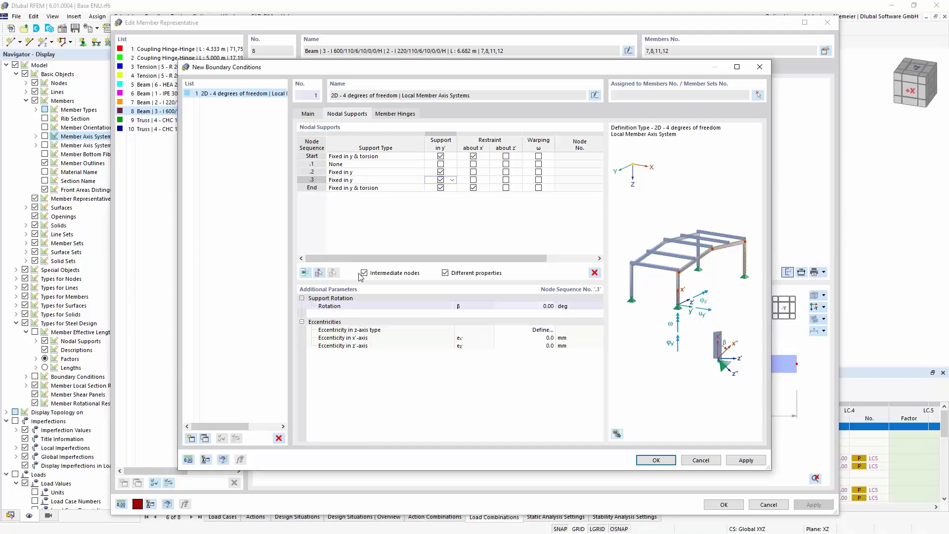
Enter a negative support rotation β for the start and end nodes, and accept the boundary conditions for the member representative
left_click(449, 156)
left_click(544, 306)
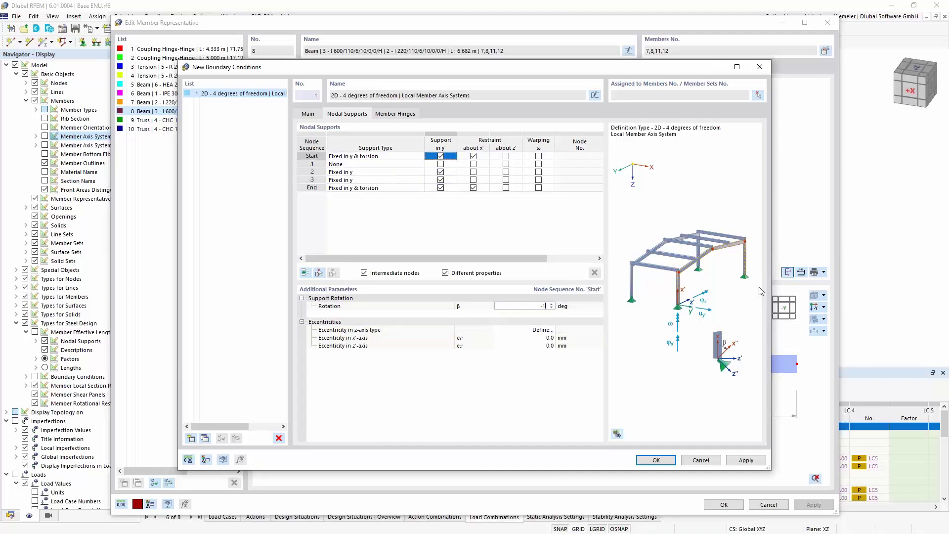
left_click(450, 189)
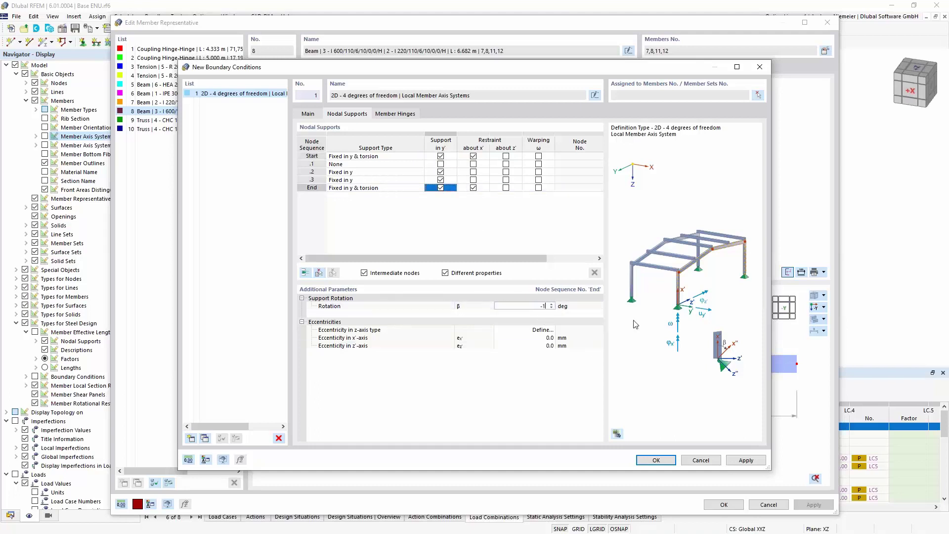
left_click(658, 460)
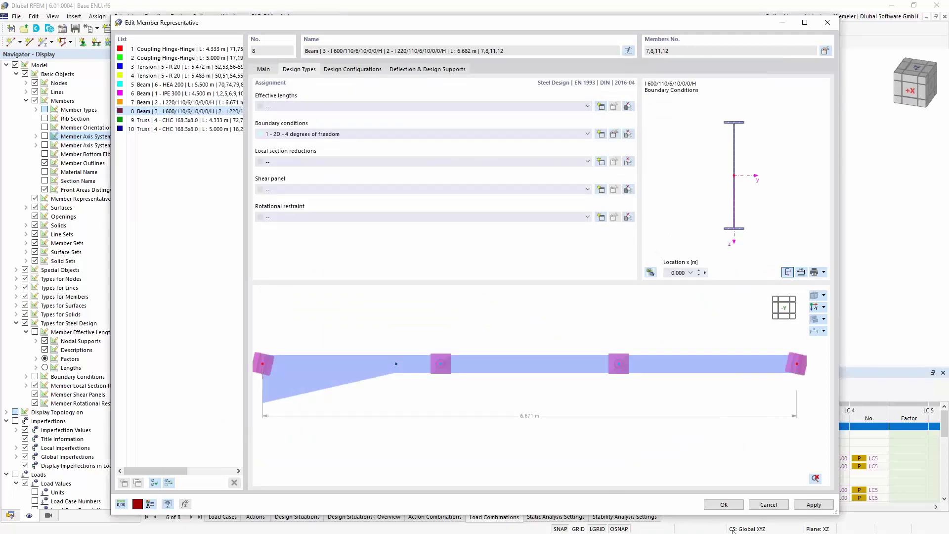
left_click(724, 505)
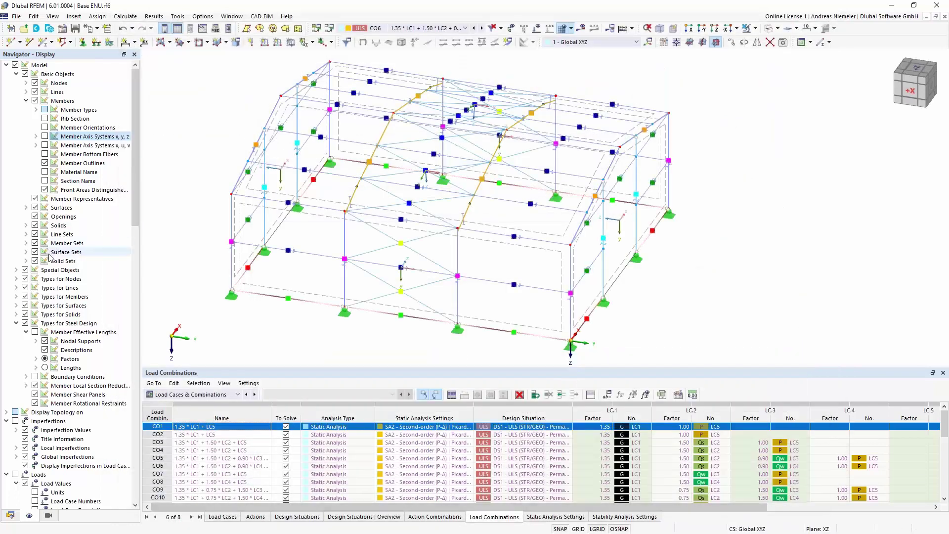
Display the steel design boundary conditions and member effective lengths in the model, with the effective length descriptions turned off
left_click(26, 101)
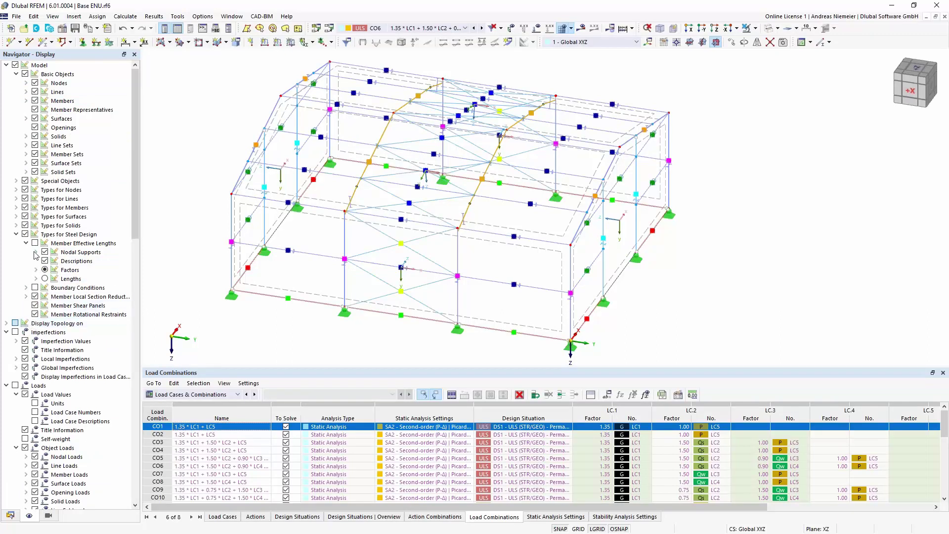
left_click(45, 261)
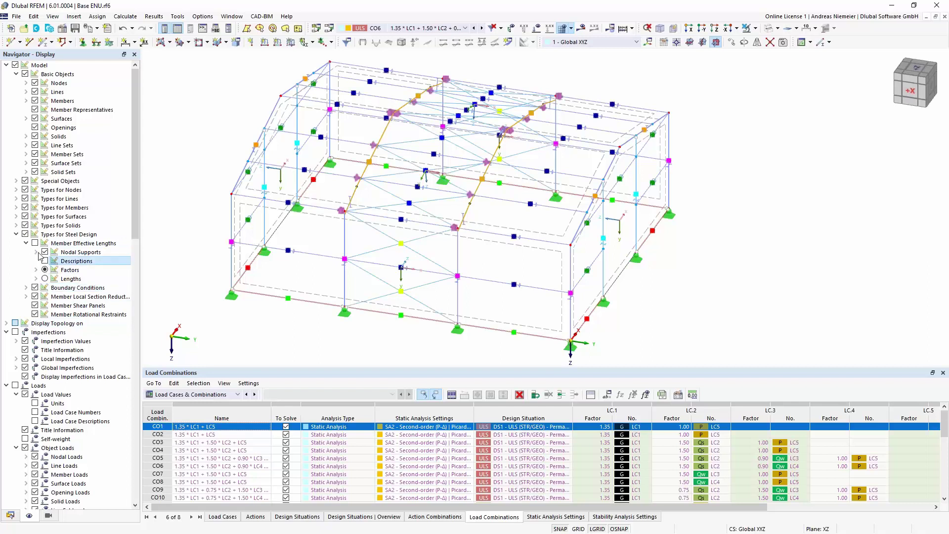
scroll(482, 231, "up", 3)
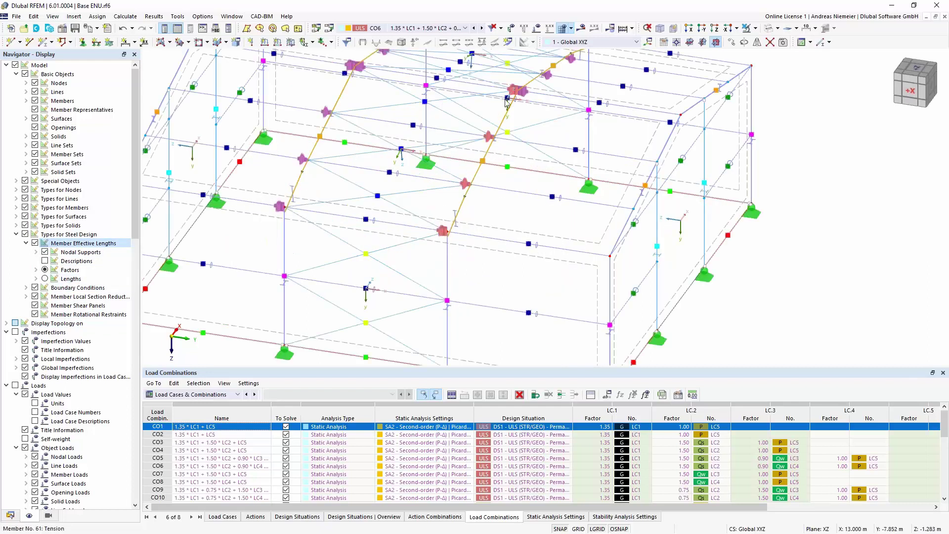
scroll(403, 187, "down", 1)
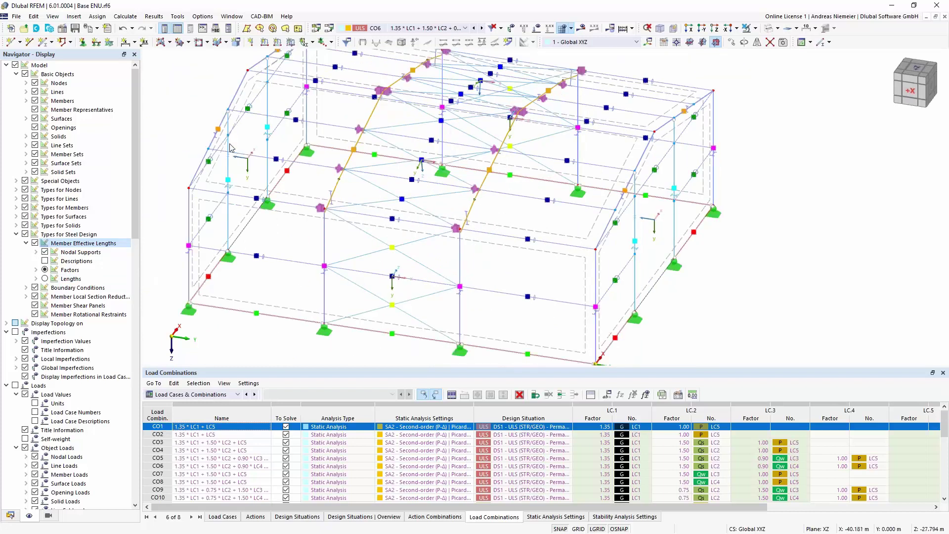
Start new effective lengths for the end-frame beams (member representative 7) and adopt the intermediate nodes from an end-frame beam
scroll(228, 145, "up", 1)
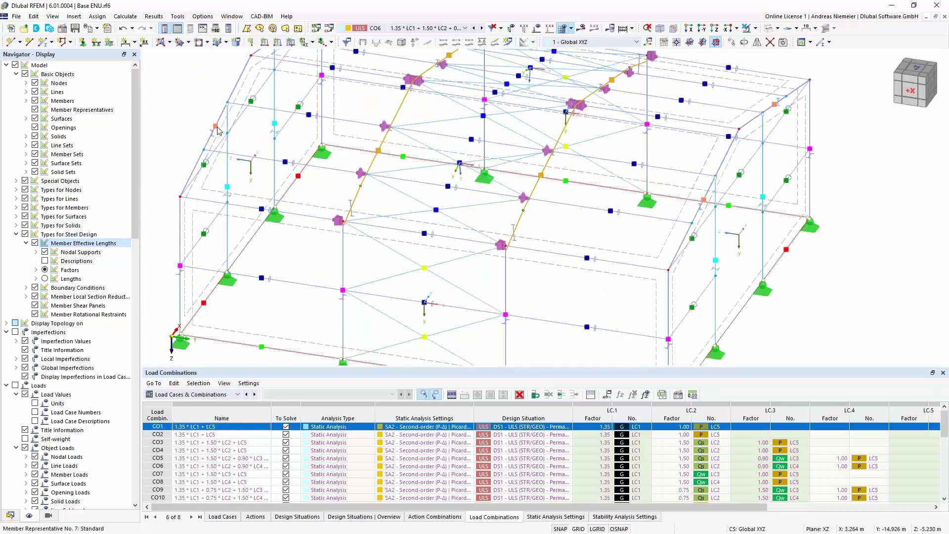
double_click(353, 271)
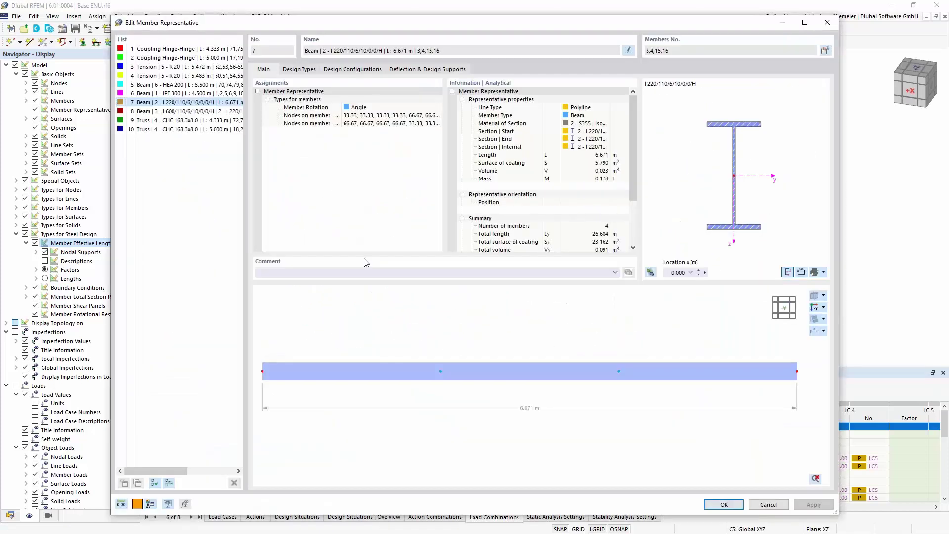
left_click(301, 70)
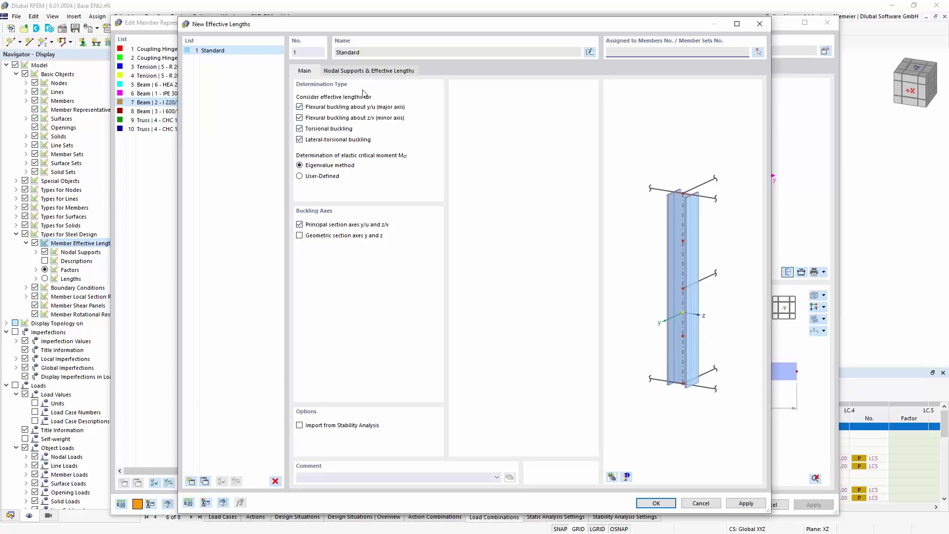
left_click(382, 71)
left_click(315, 231)
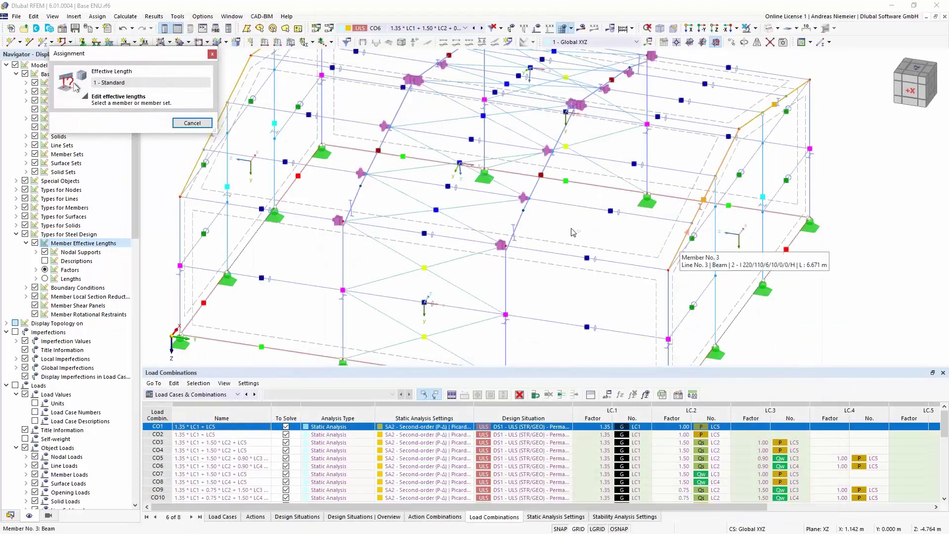
left_click(194, 167)
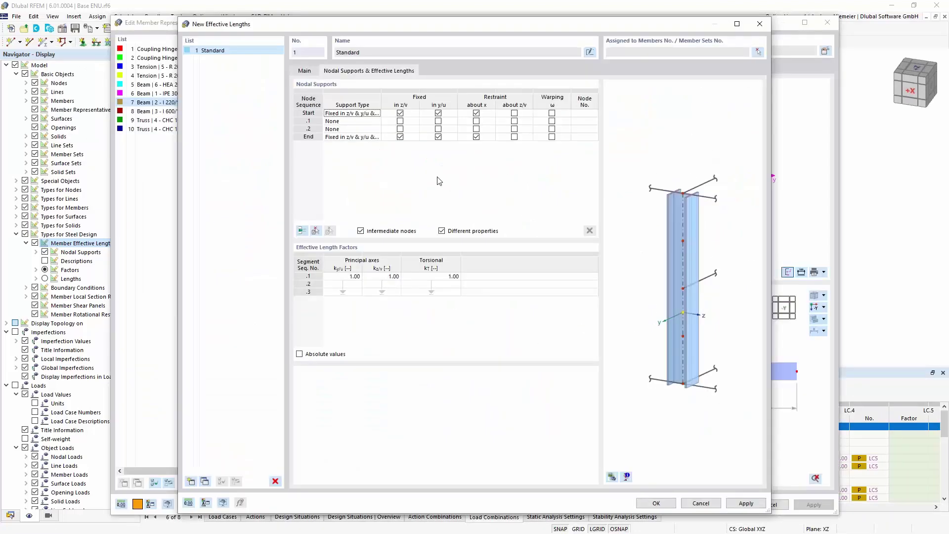
Fix intermediate node .1 in y/u and node .2 in both y/u and z/v, and assign the effective lengths to the end-frame beams
left_click(437, 121)
left_click(438, 129)
left_click(401, 130)
left_click(400, 129)
left_click(656, 503)
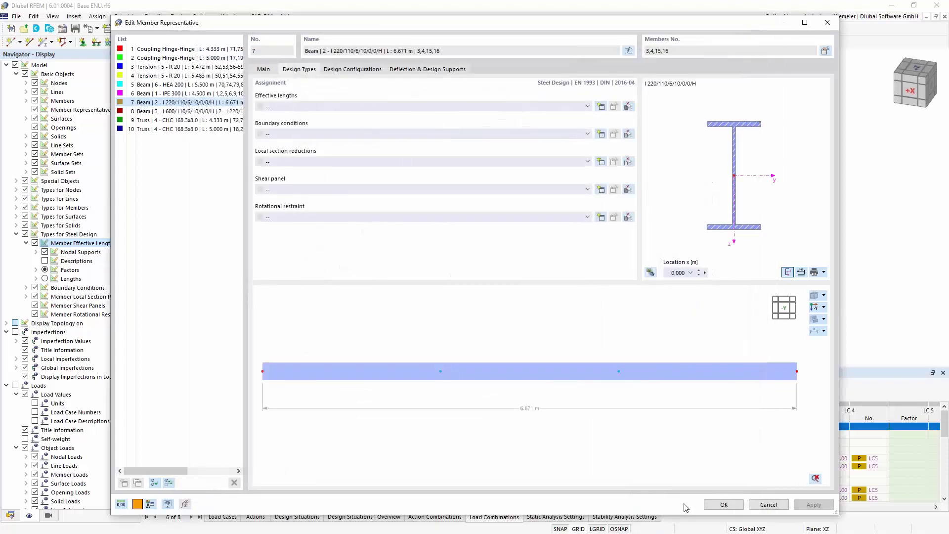
left_click(715, 506)
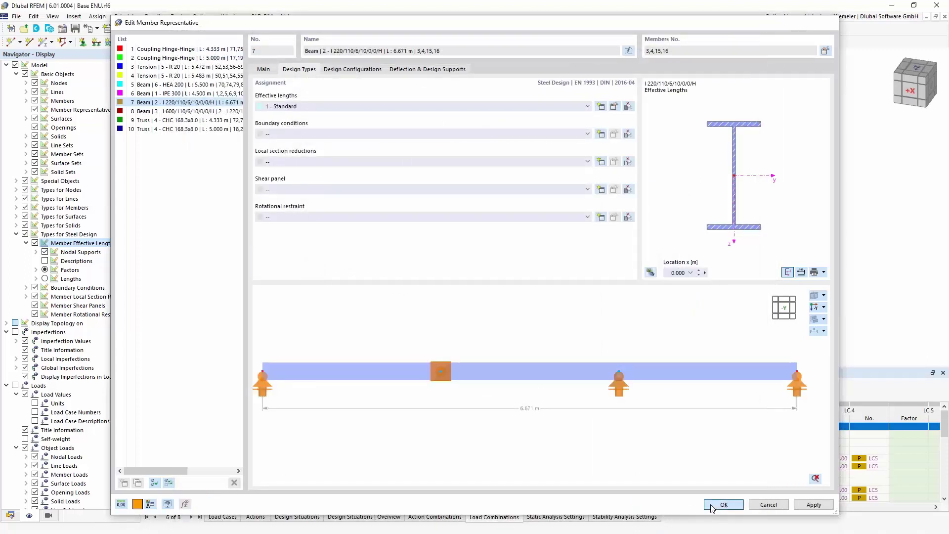
Start a new trapezoidal sheeting shear panel for the inner frames' tapered beams (member representative 8)
scroll(203, 147, "up", 3)
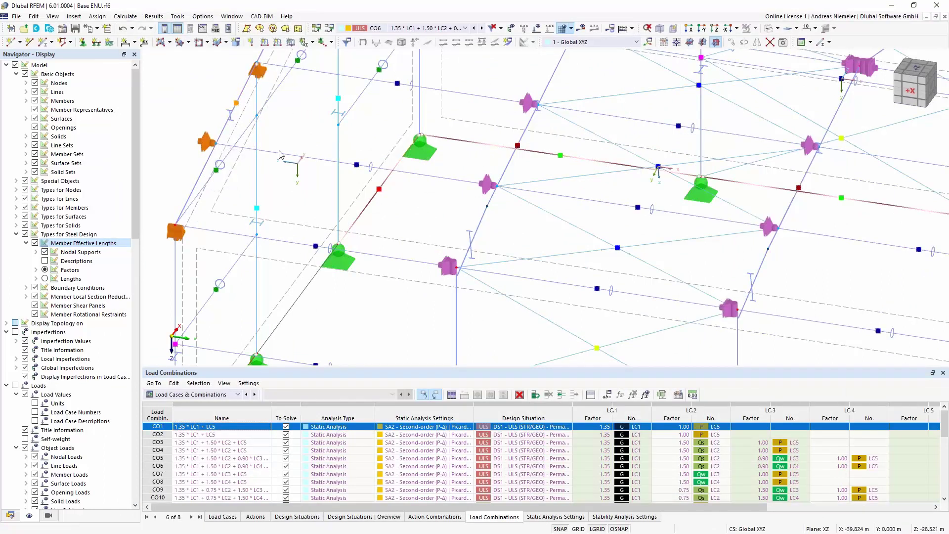
scroll(271, 64, "down", 5)
middle_click_drag(271, 64, 210, 122, "ctrl")
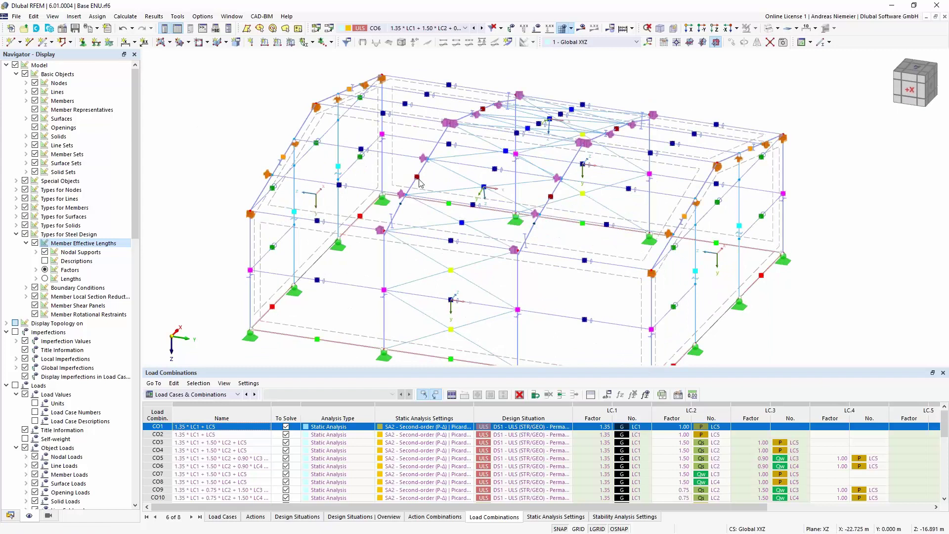
double_click(438, 264)
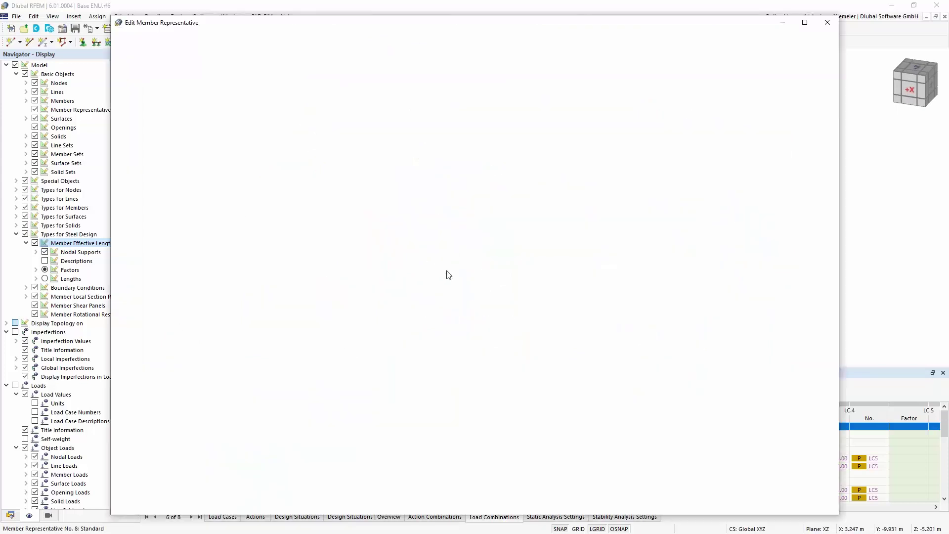
left_click(300, 72)
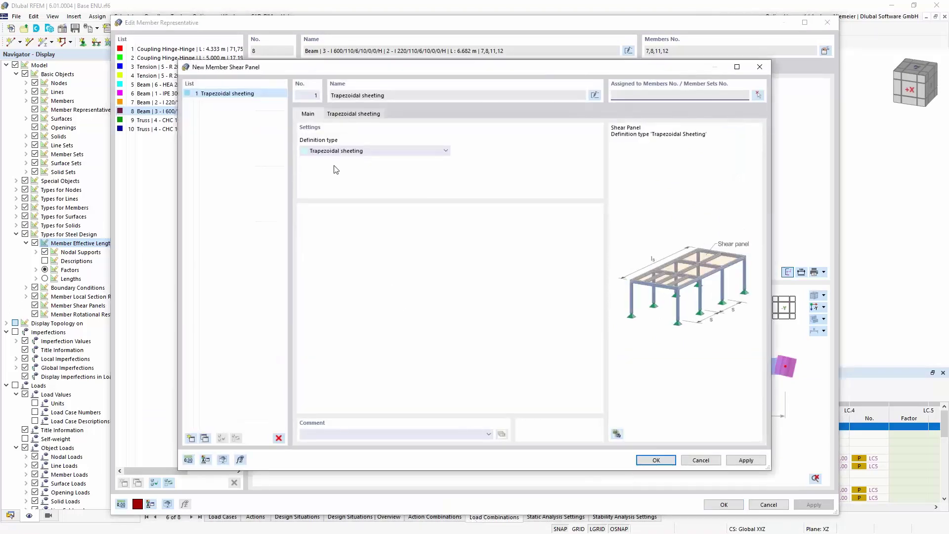
left_click(363, 116)
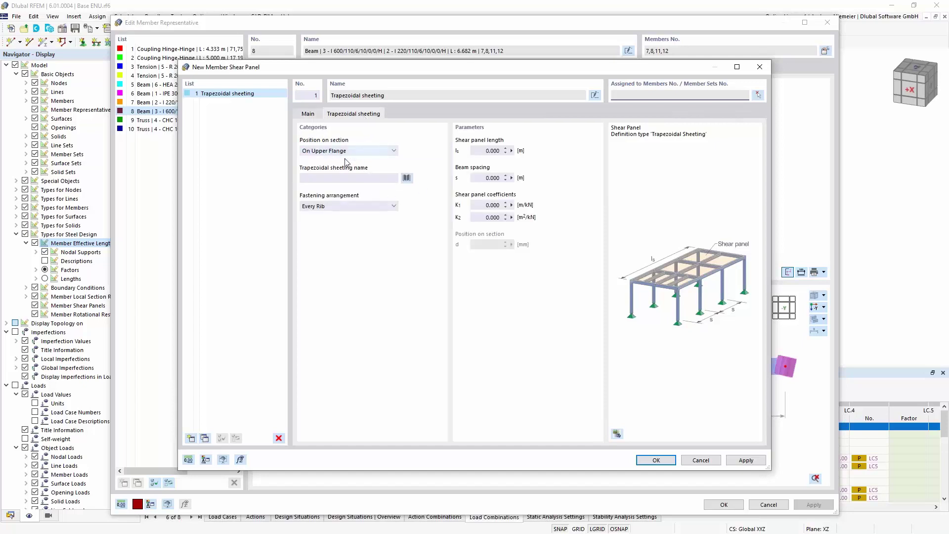
Choose the Hoesch E profile HSW (-) E 160 - 1.00 as the shear panel's trapezoidal sheeting
left_click(406, 178)
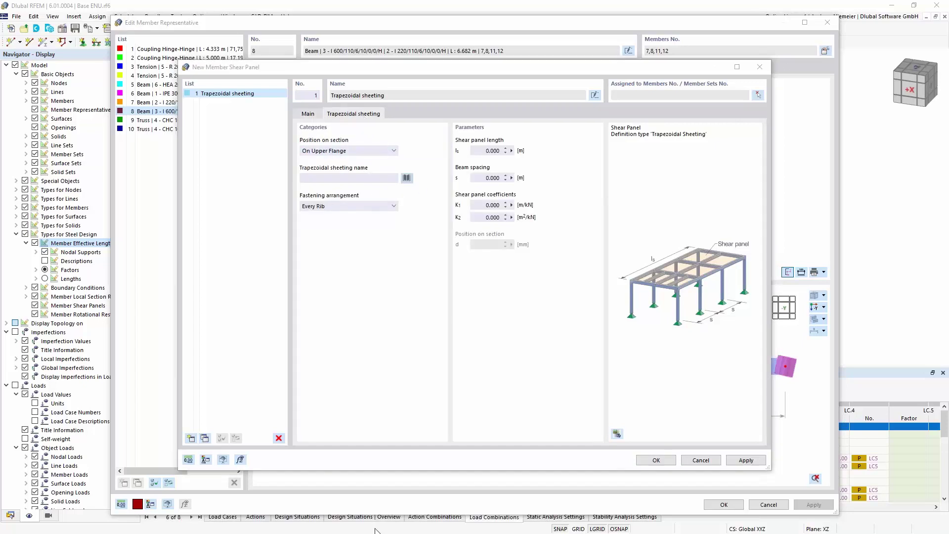
left_click(410, 221)
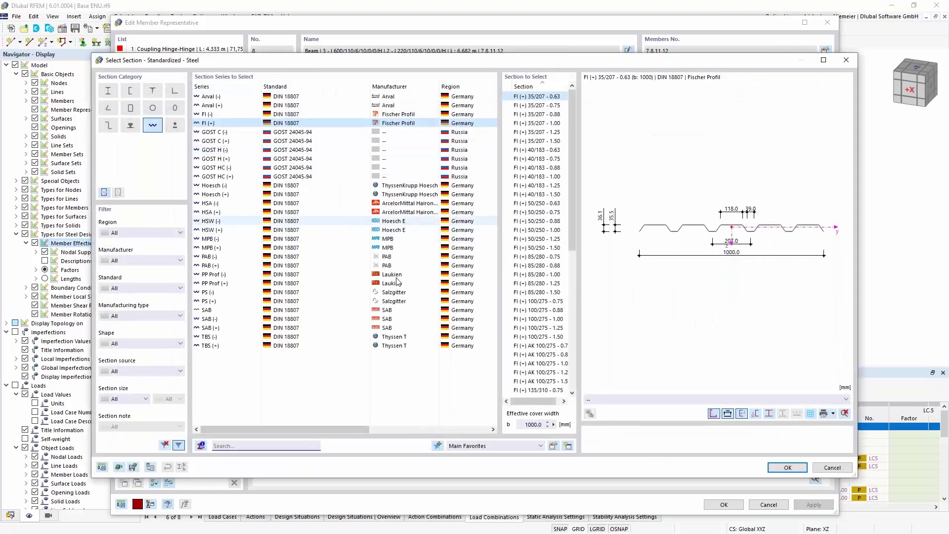
scroll(518, 358, "down", 3)
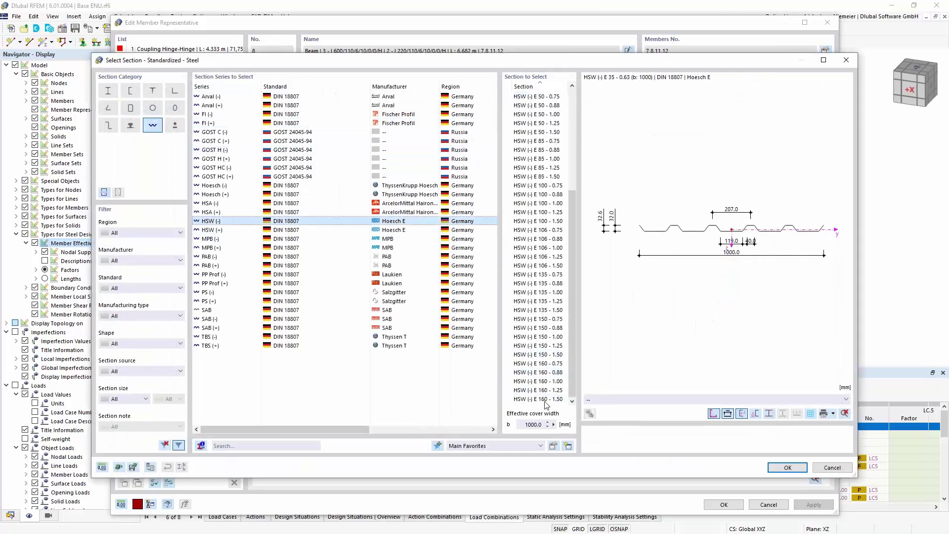
left_click(541, 381)
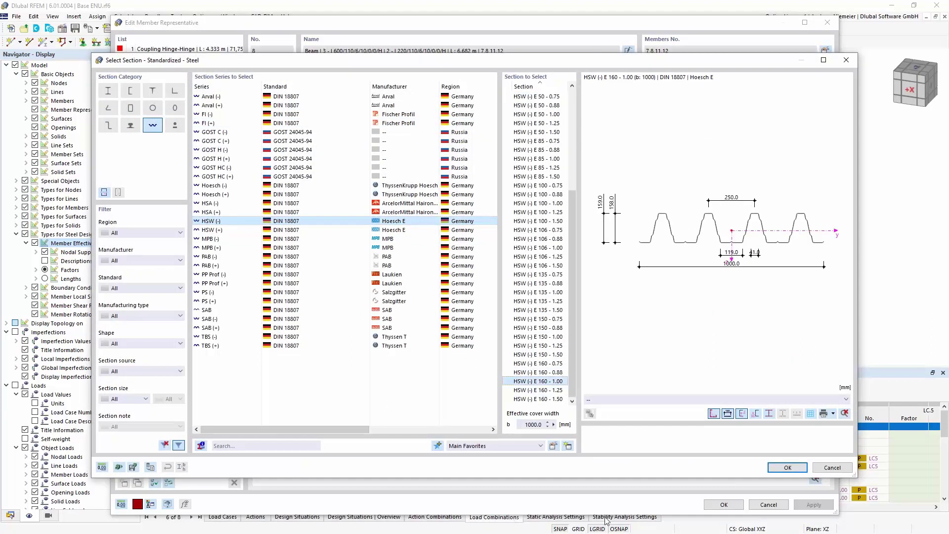
left_click(787, 468)
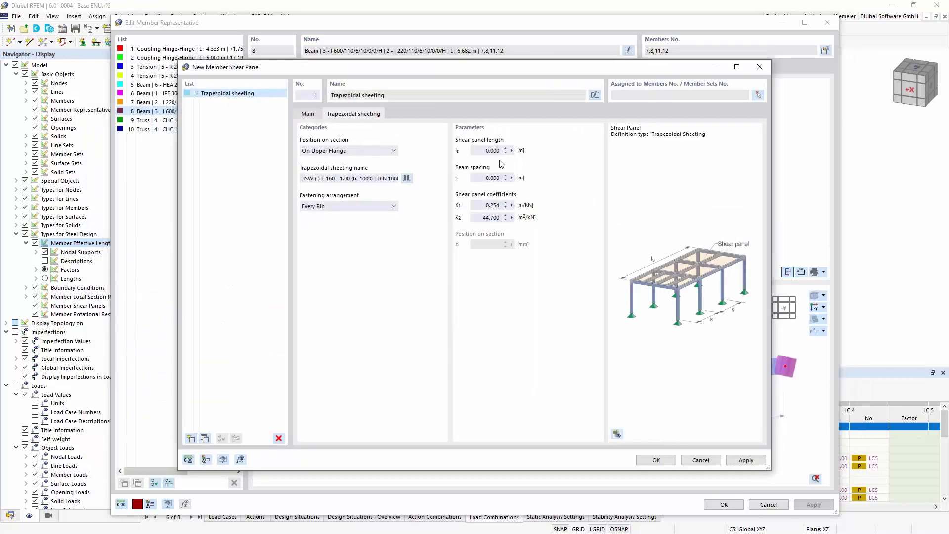
Set the shear panel length to 15 m and the beam spacing to 5 m, and accept the shear panel
left_click(482, 149)
type("15")
left_click(483, 178)
type("5")
left_click(657, 460)
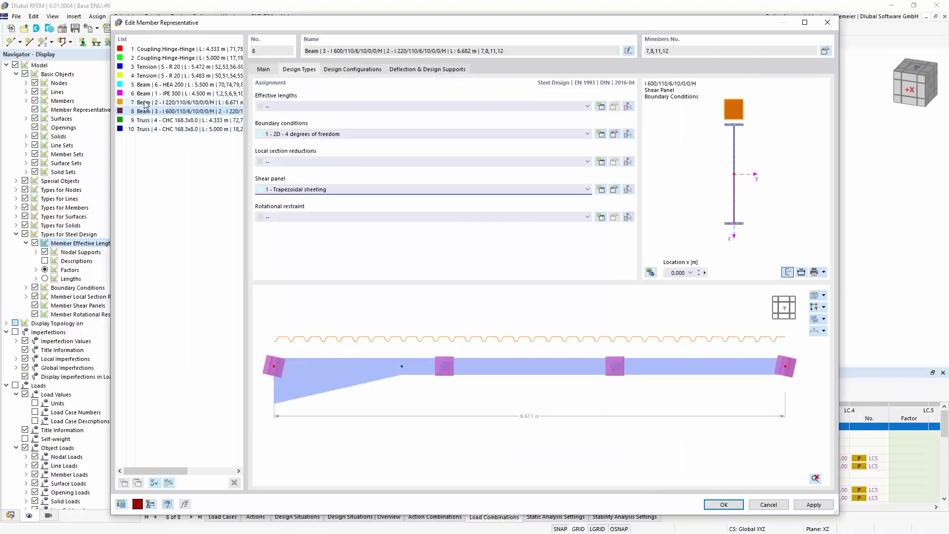
Assign the existing trapezoidal sheeting shear panel 1 to the end-frame beams (member representative 7) and accept the member representatives
key("Up")
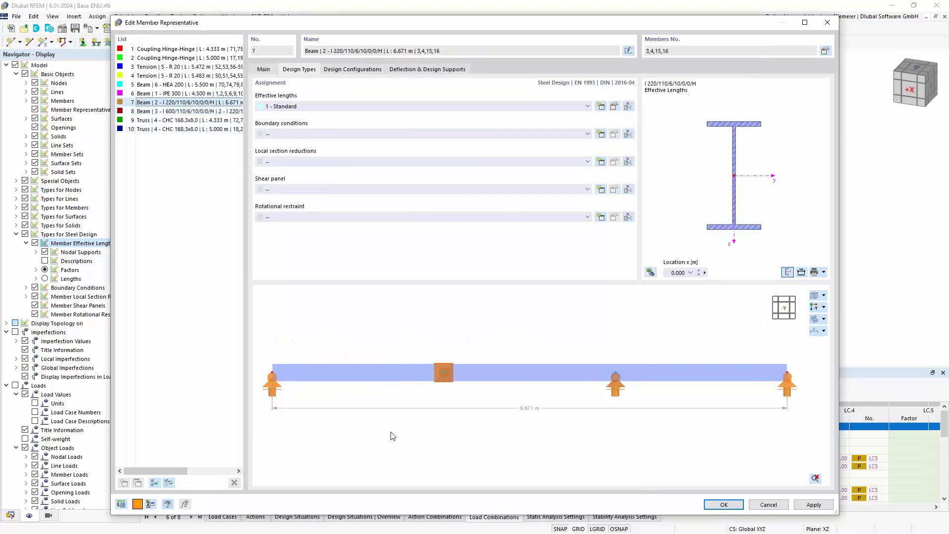
left_click(318, 190)
left_click(319, 204)
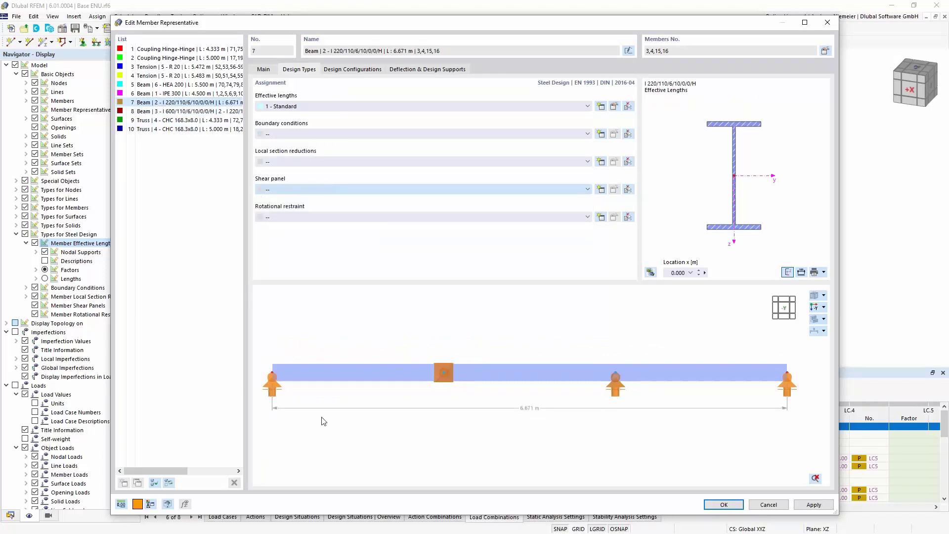
left_click(725, 504)
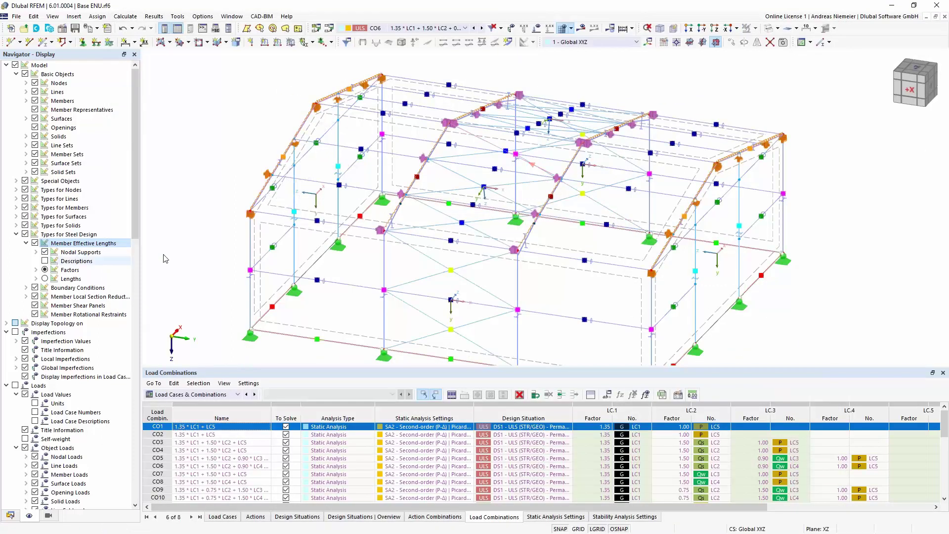
Create new effective lengths for the IPE 300 columns (member representative 6) and import the intermediate node from one of the columns
middle_click_drag(824, 313, 261, 299, "ctrl")
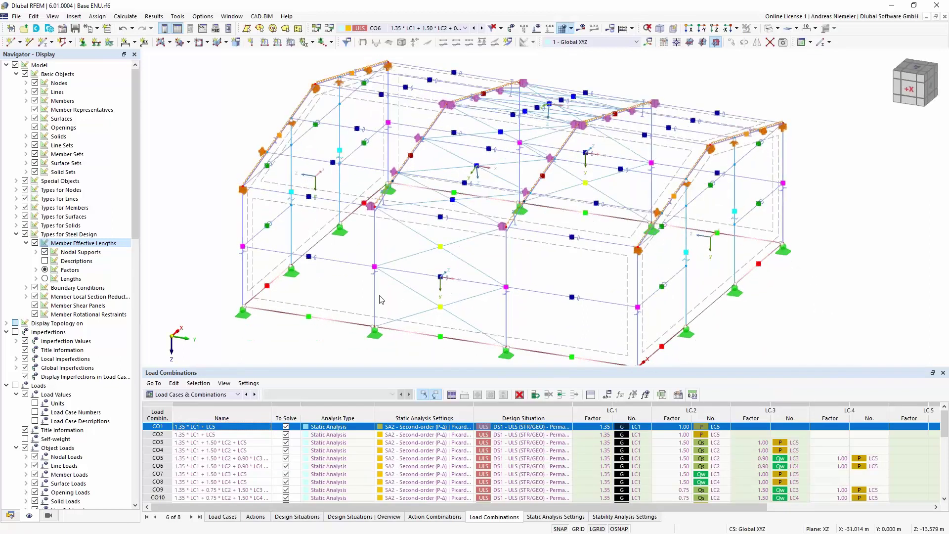
double_click(377, 271)
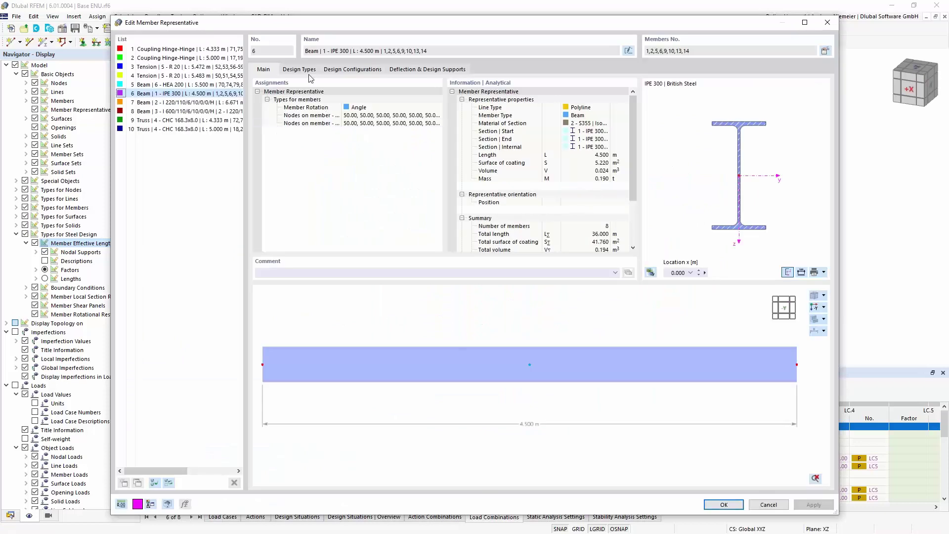
key("ctrl+Tab")
left_click(601, 106)
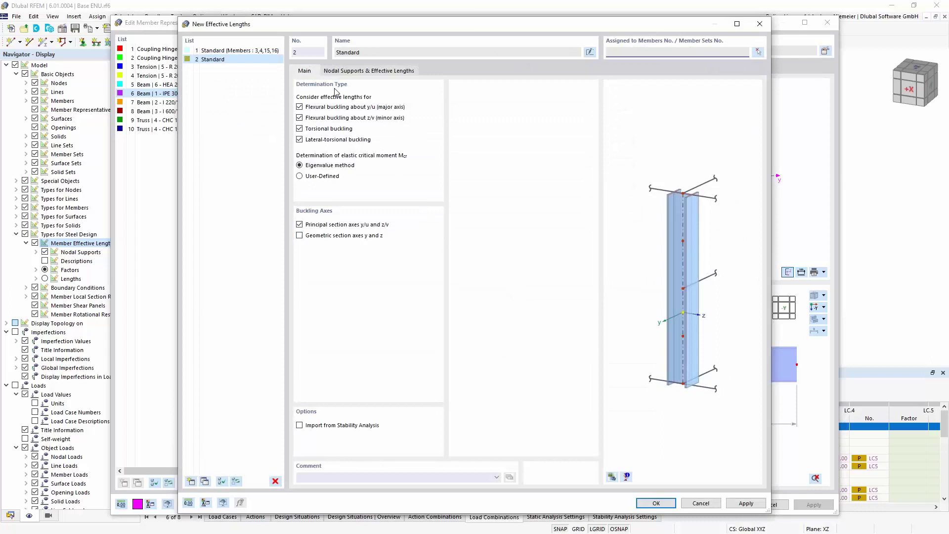
left_click(359, 71)
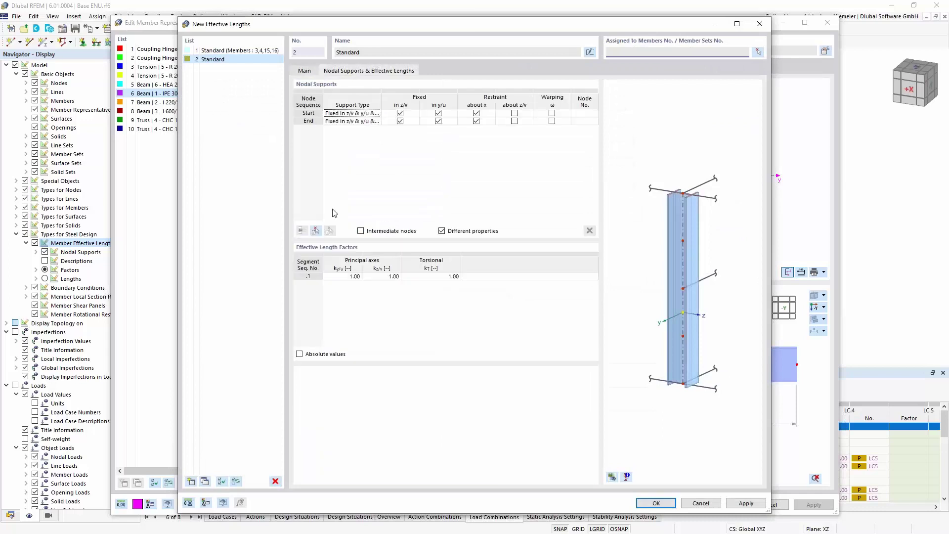
left_click(316, 231)
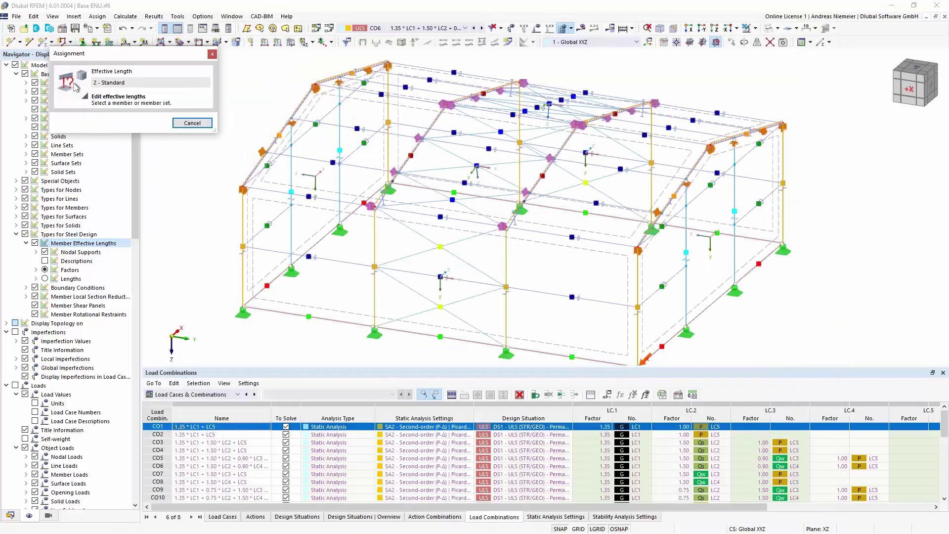
left_click(506, 274)
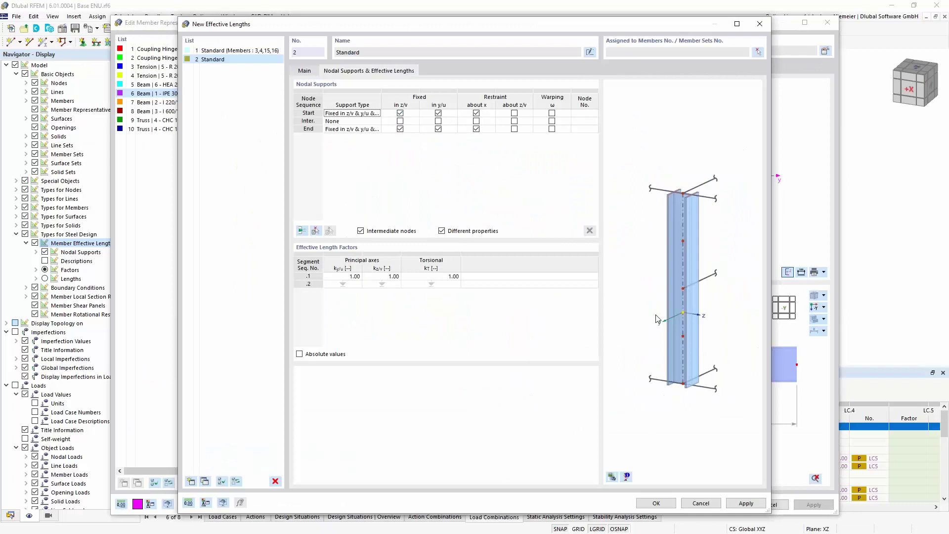
Fix the columns' intermediate node in y/u, set the effective length factor k y/u to 3.50, and accept the column settings
left_click(439, 121)
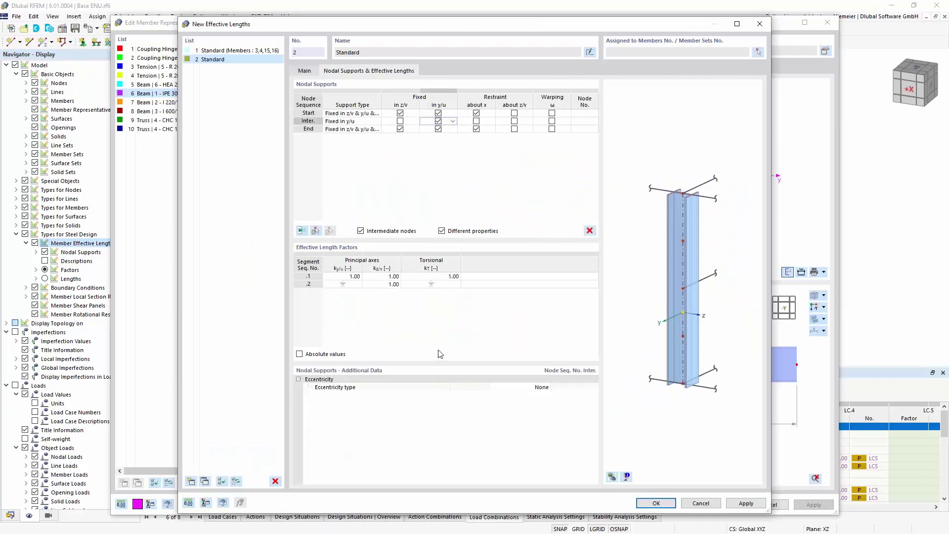
left_click(355, 278)
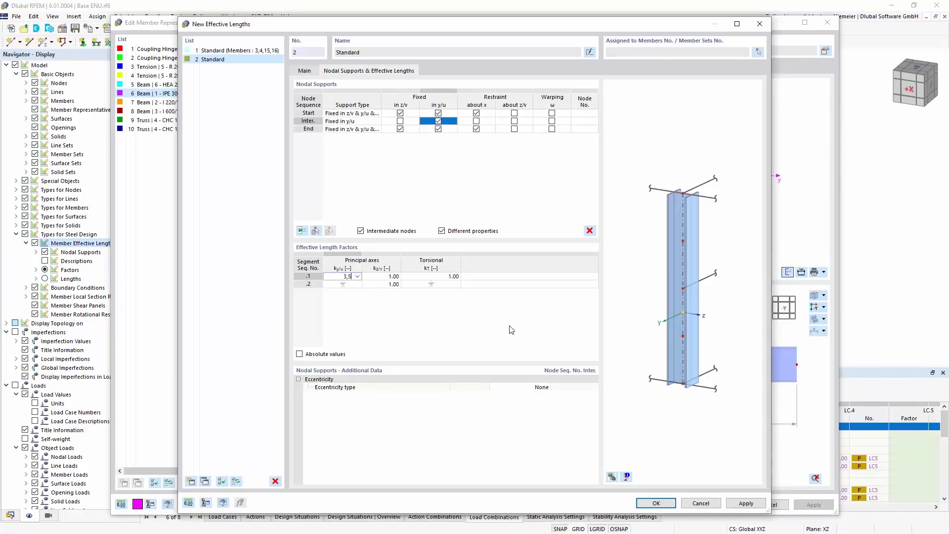
left_click(578, 279)
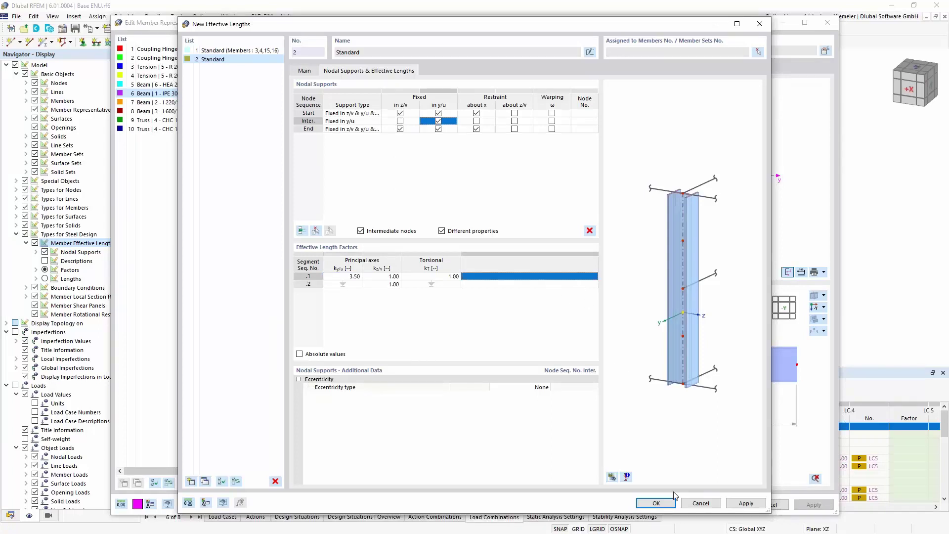
left_click(664, 504)
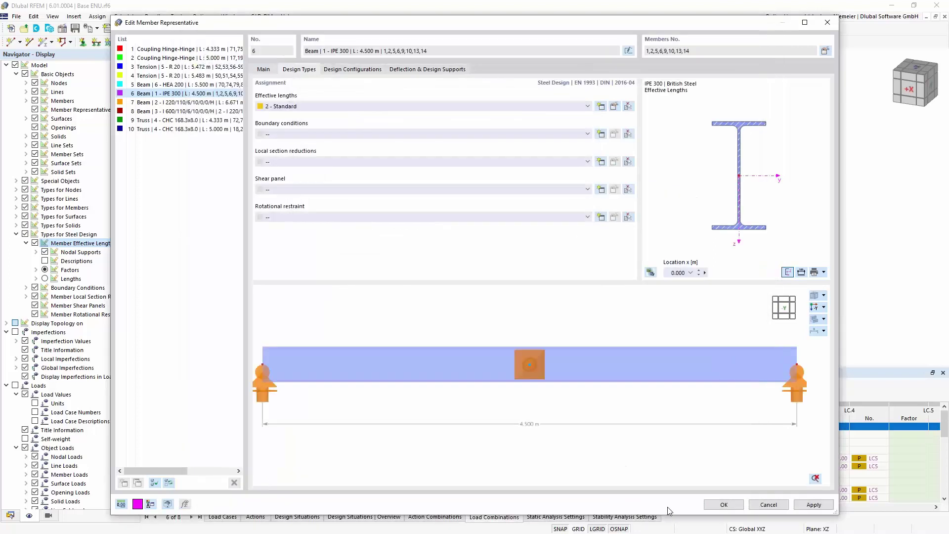
left_click(713, 505)
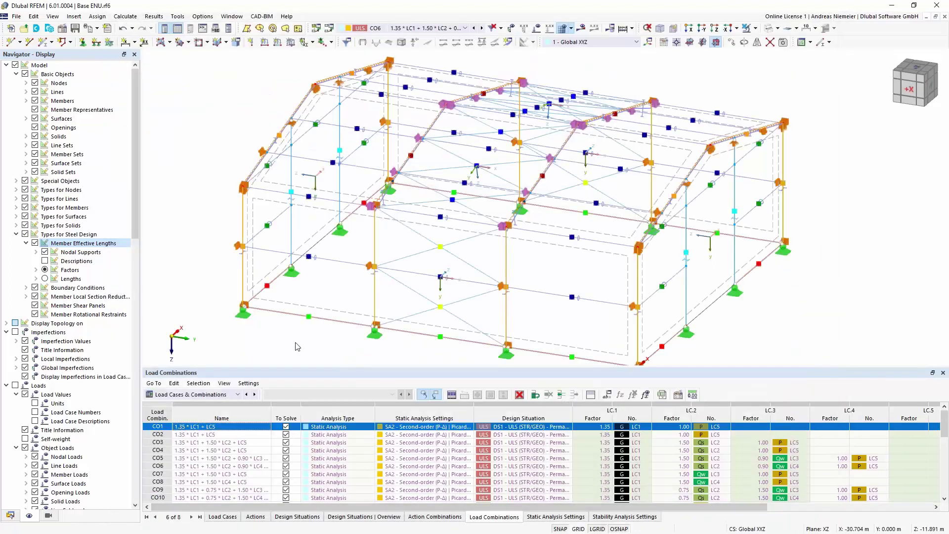
Create new effective lengths for the HEA 200 gable columns (member representative 5) and import the intermediate nodes from one of them
middle_click_drag(809, 330, 618, 390, "ctrl")
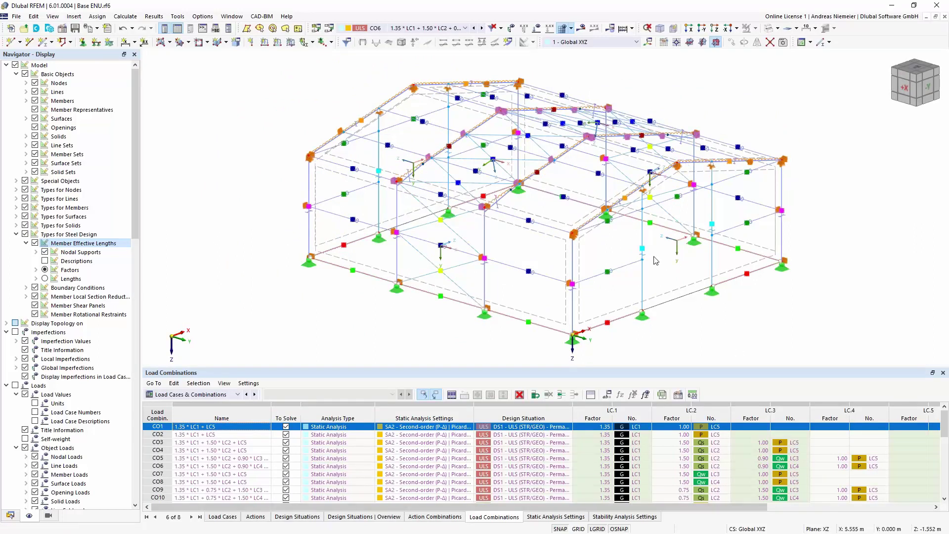
double_click(737, 334)
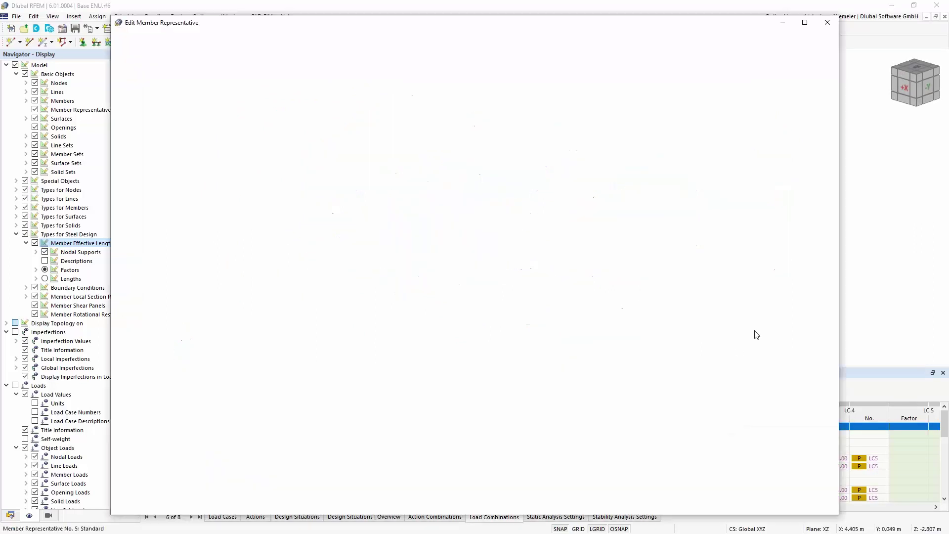
left_click(299, 70)
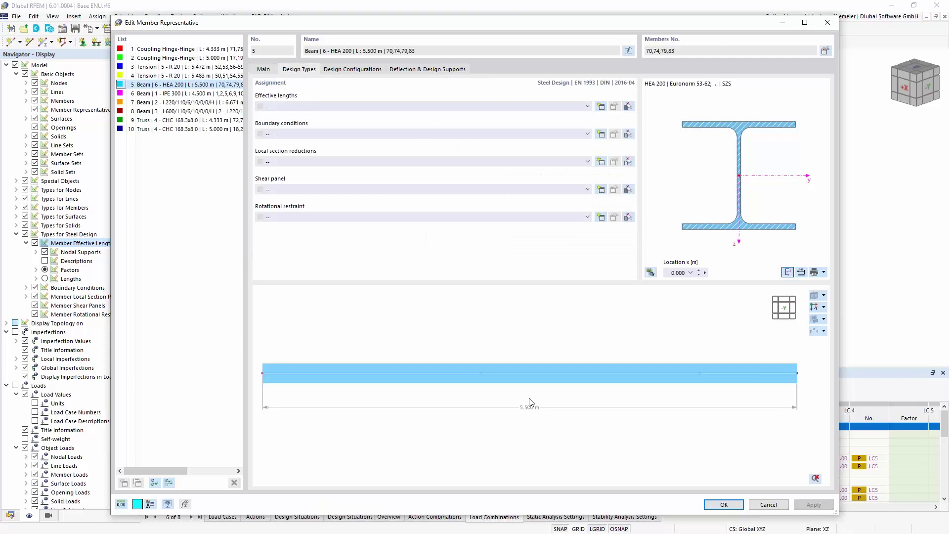
left_click(601, 108)
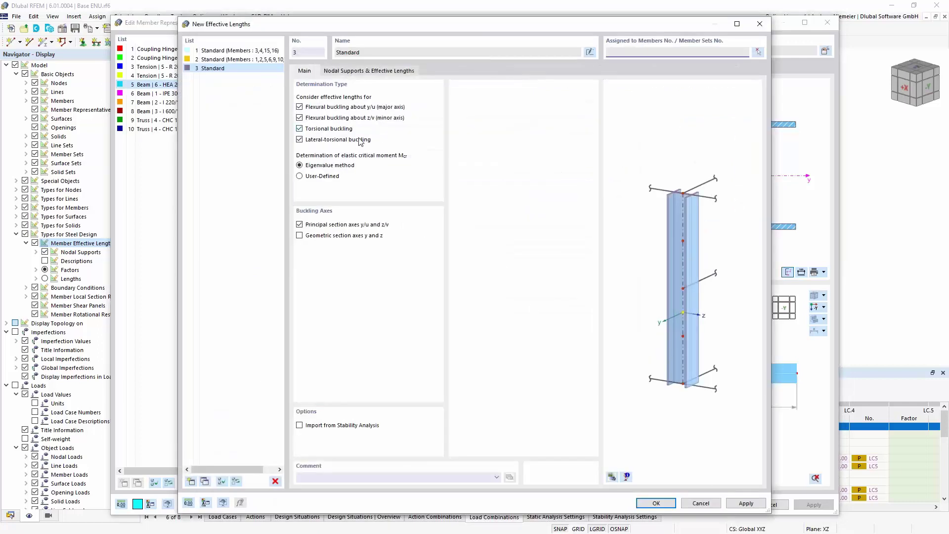
left_click(372, 74)
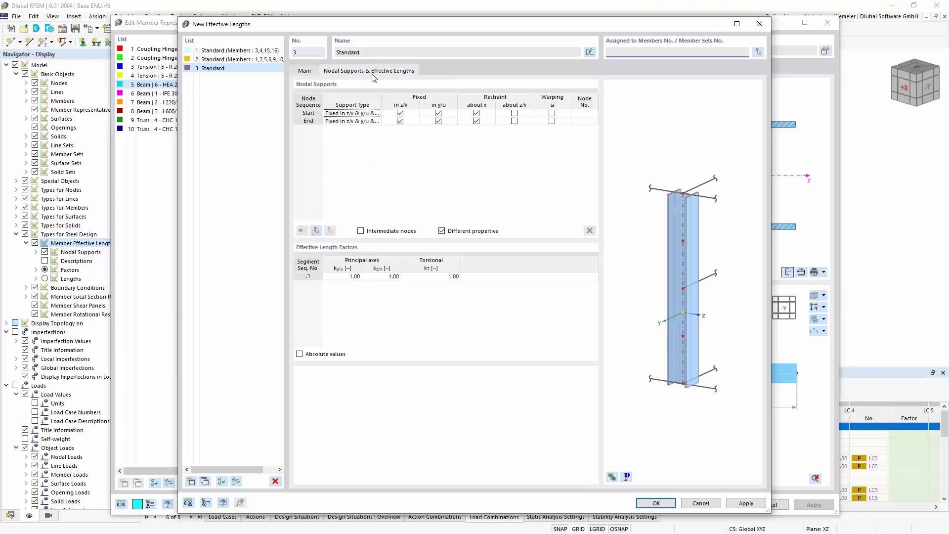
left_click(316, 231)
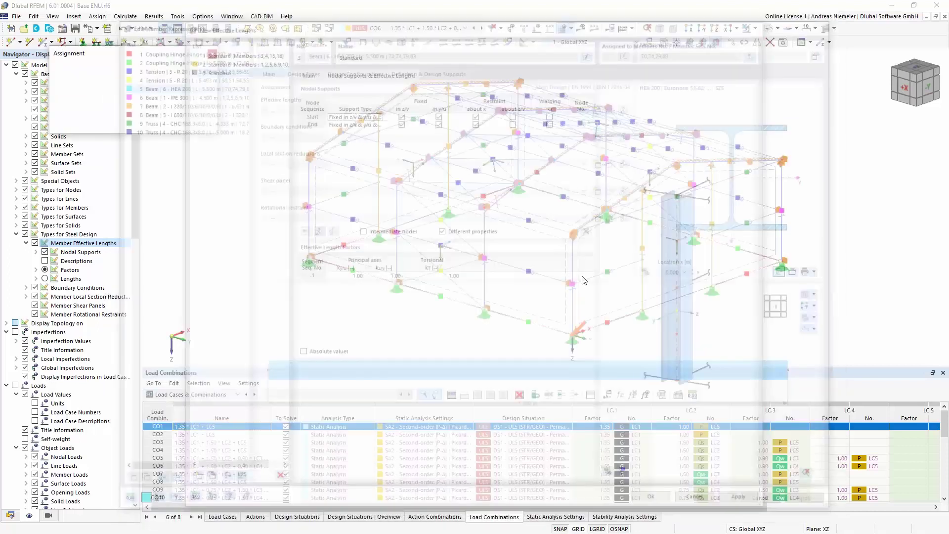
left_click(192, 122)
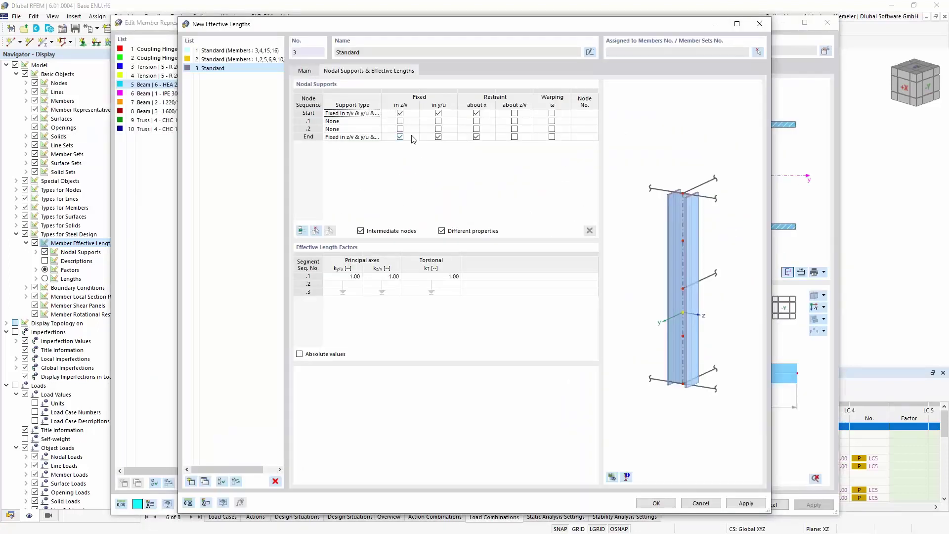
Fix intermediate nodes .1 and .2 of the HEA 200 columns in y/u and accept the effective lengths
left_click(438, 121)
left_click(438, 129)
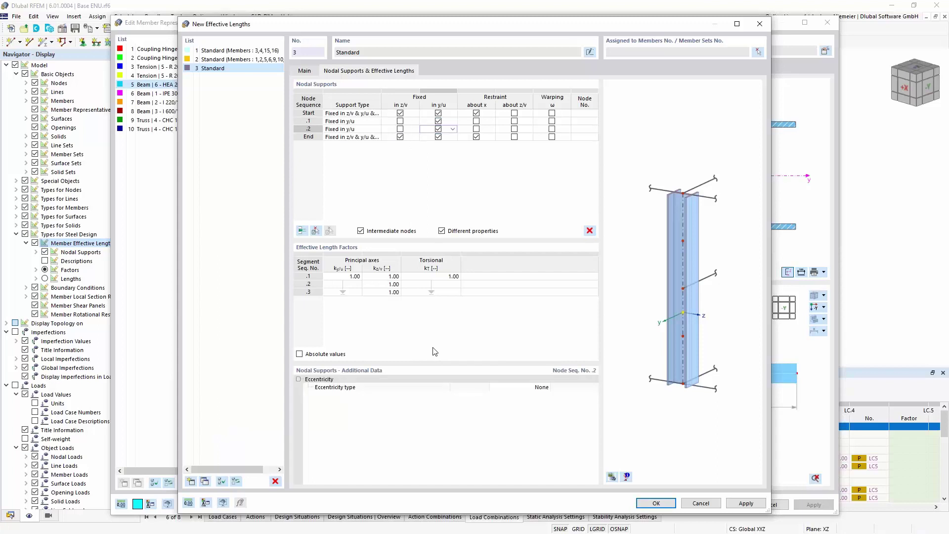
left_click(657, 503)
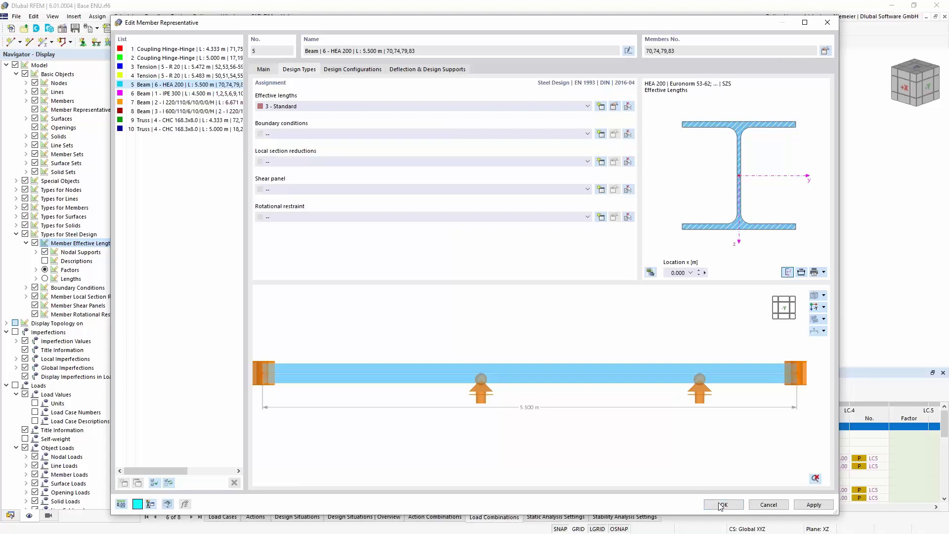
left_click(722, 504)
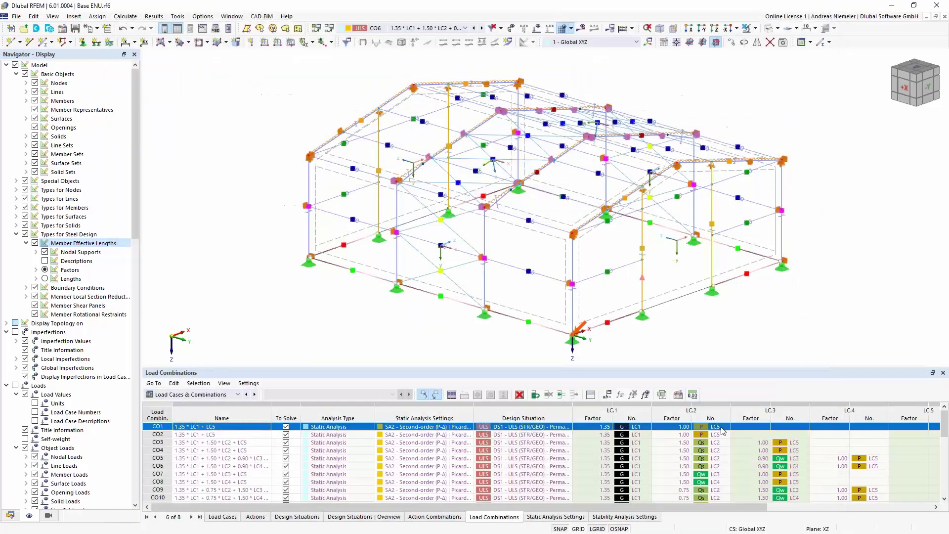
Assign effective lengths 3 - Standard to both CHC 168.3x8.0 truss member representatives, 9 and 10
scroll(646, 267, "up", 4)
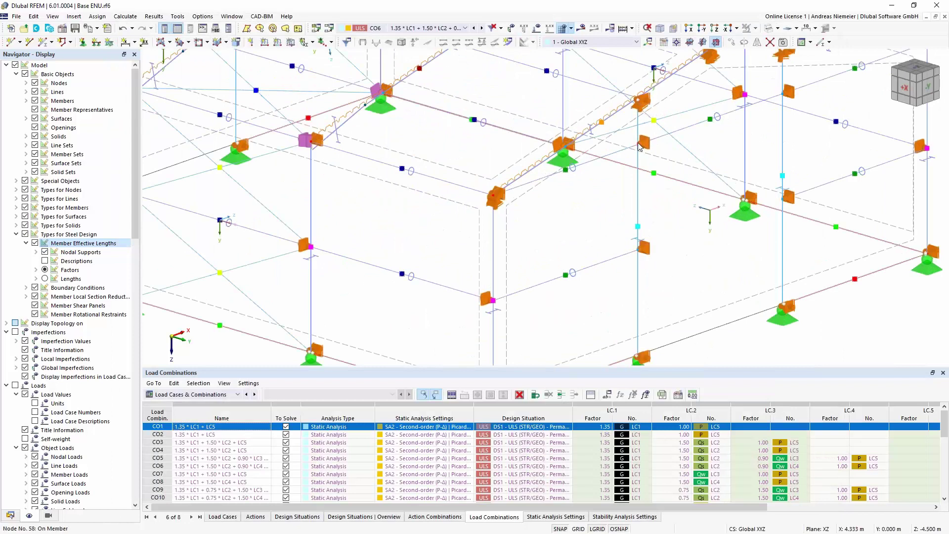
scroll(643, 267, "down", 4)
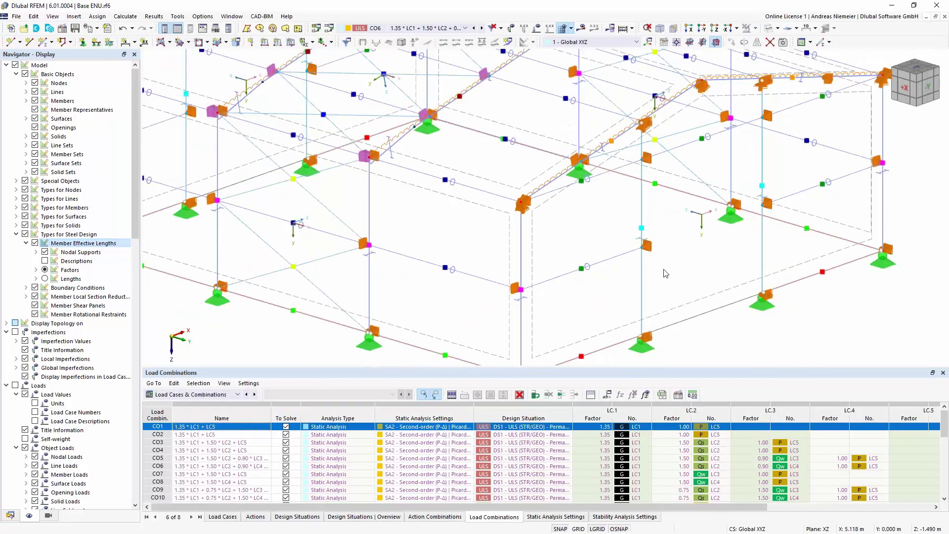
scroll(616, 328, "down", 1)
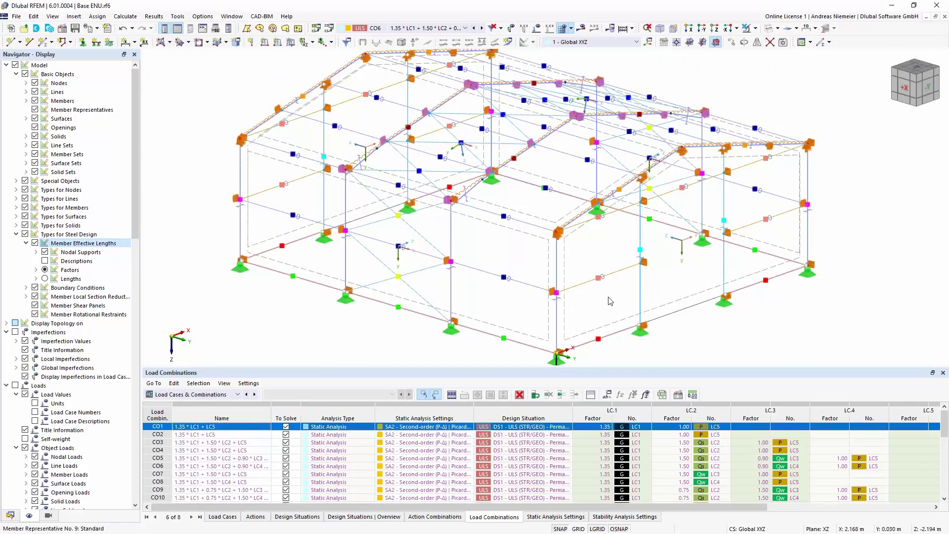
double_click(555, 385)
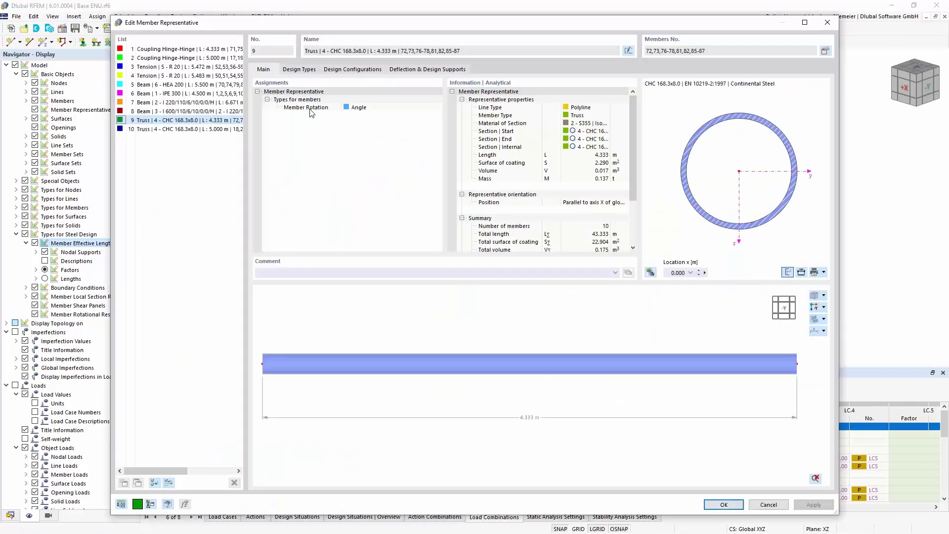
left_click(298, 72)
left_click(319, 106)
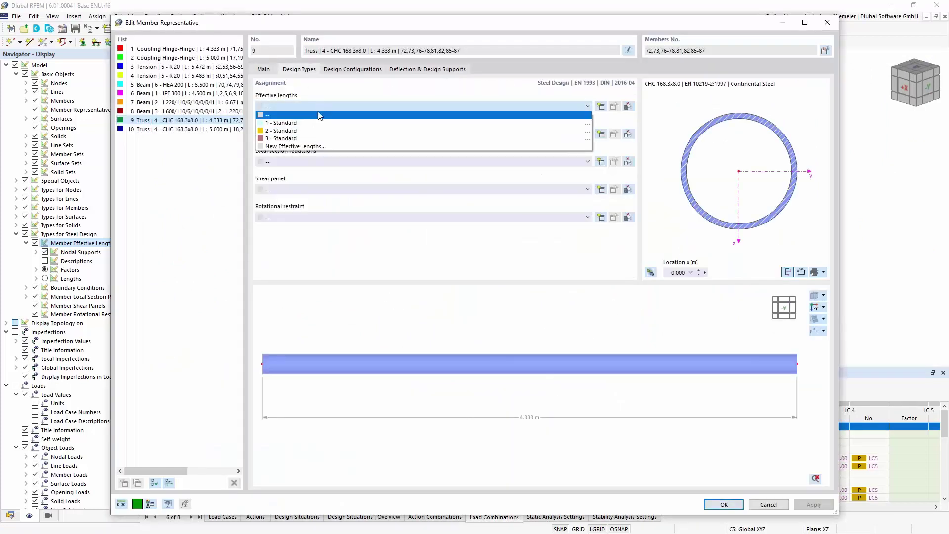
left_click(317, 139)
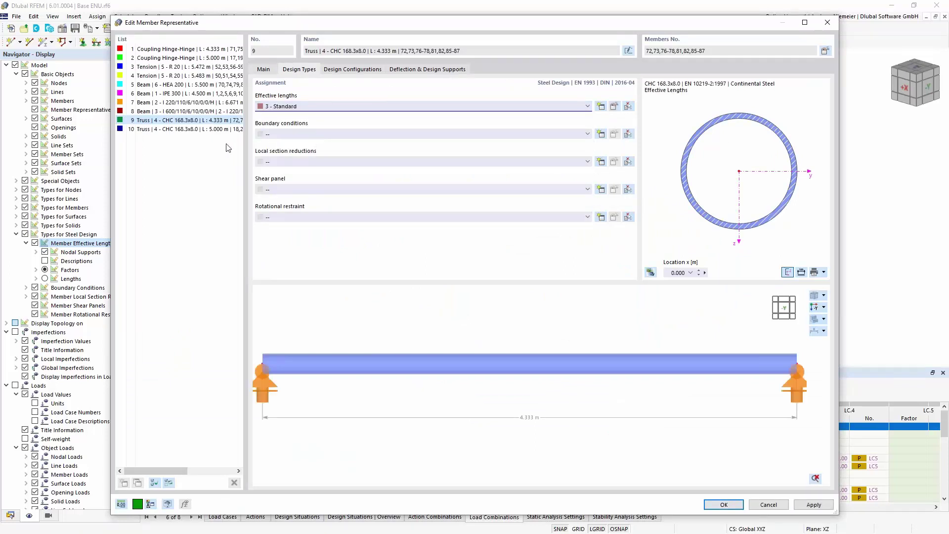
left_click(145, 130)
left_click(291, 107)
left_click(285, 139)
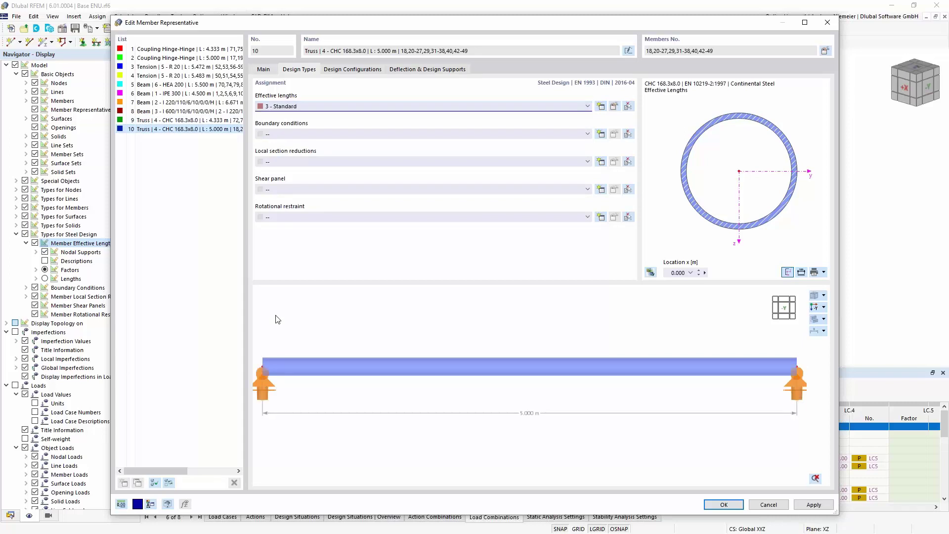
Review the coupling, tension and HEA 200 member representatives 1 to 5 for their steel design assignments
key("Up")
key("Up")
key("Up")
key("Up")
key("Up")
key("Up")
key("Up")
key("Up")
key("Up")
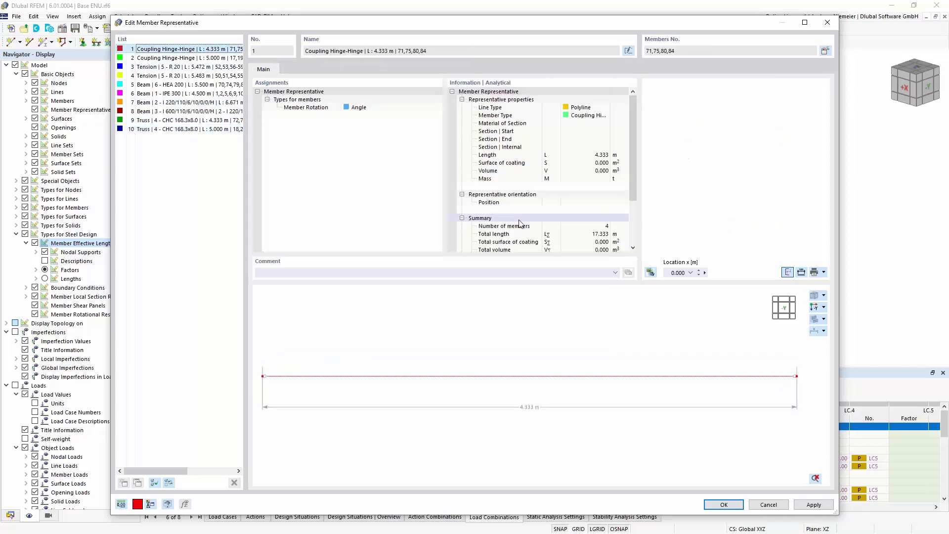
key("Down")
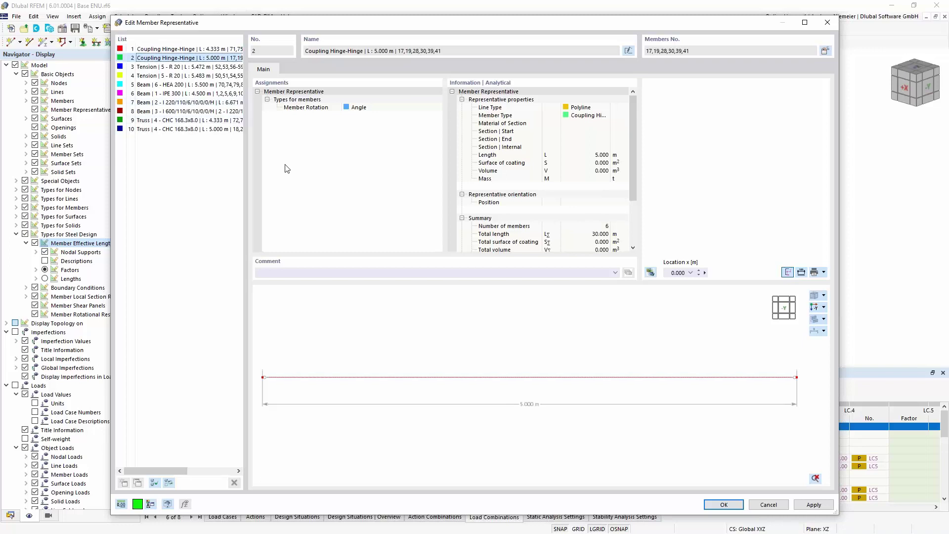
key("Down")
key("Down")
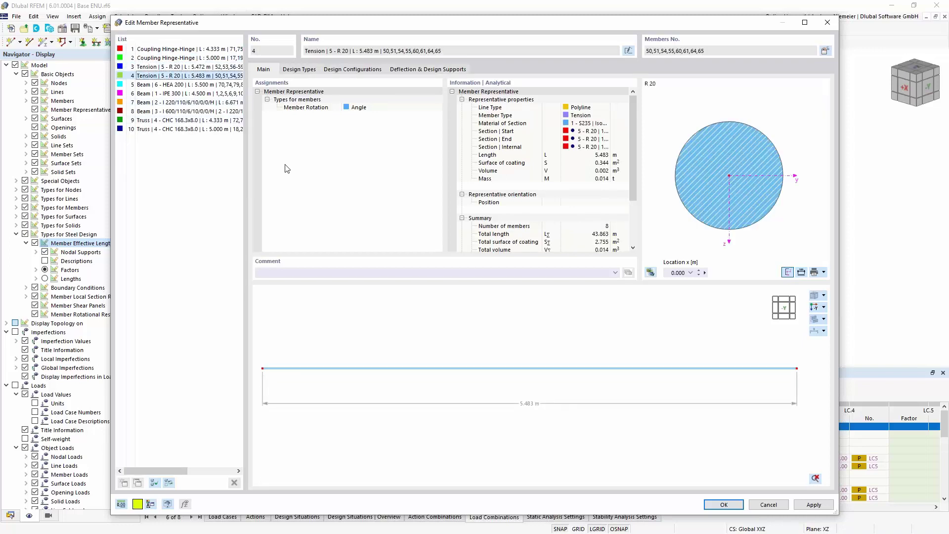
key("Down")
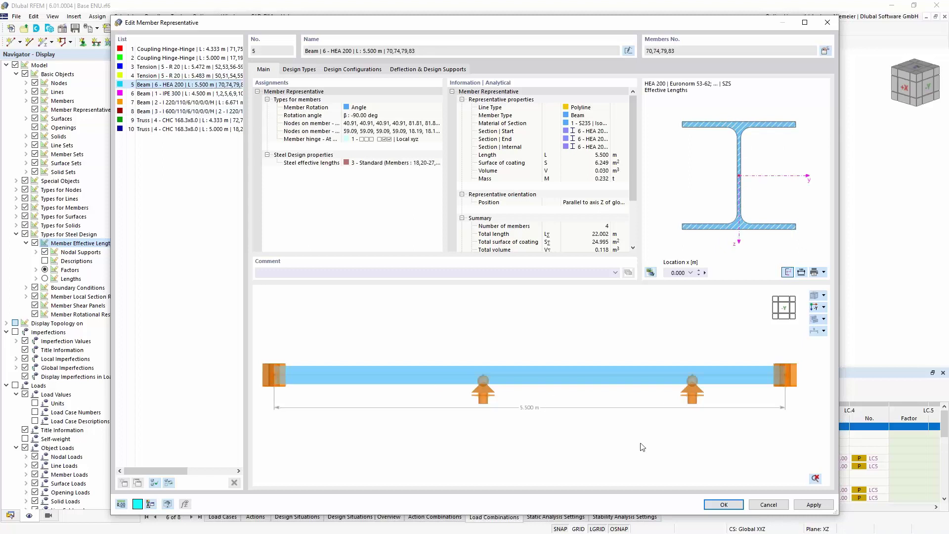
Review member representatives 6 to 10 for their effective length and shear panel assignments, and accept the member representative edits
key("Down")
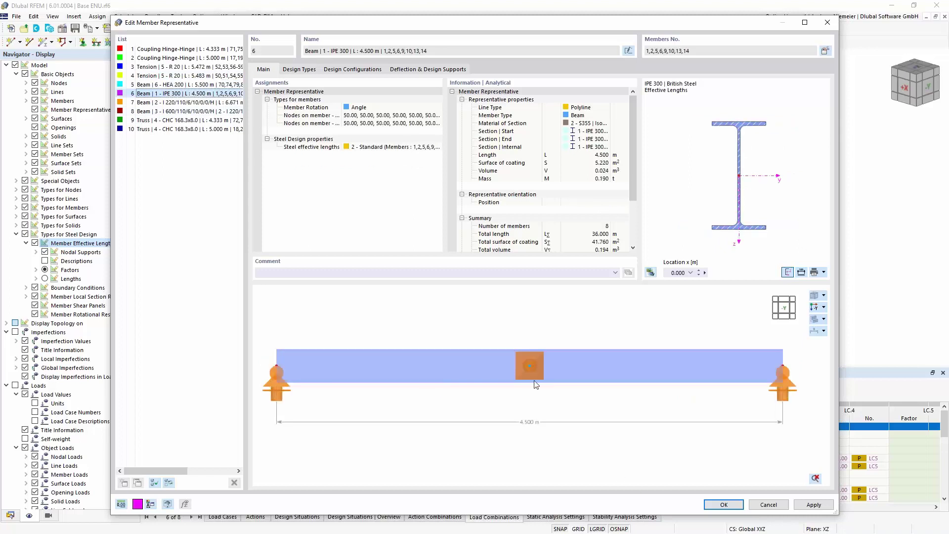
key("Down")
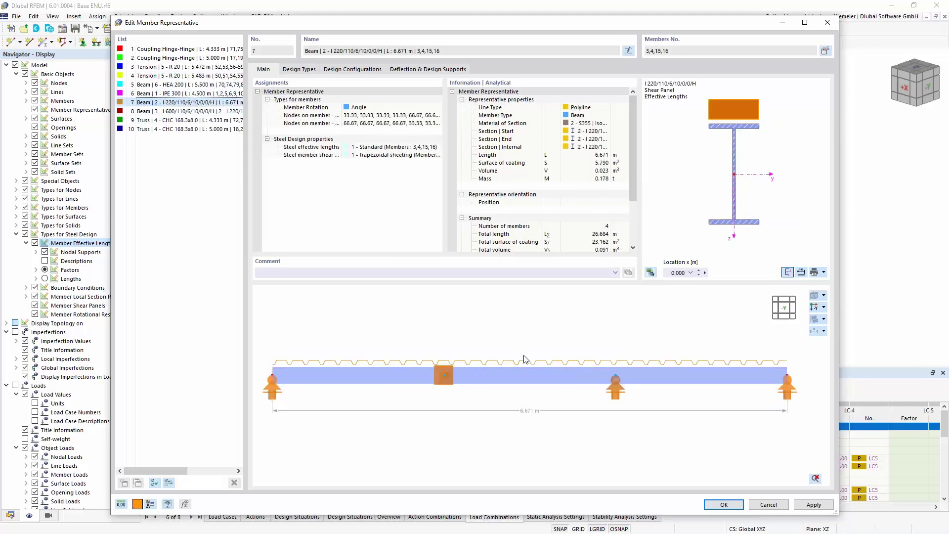
key("Down")
key("Down")
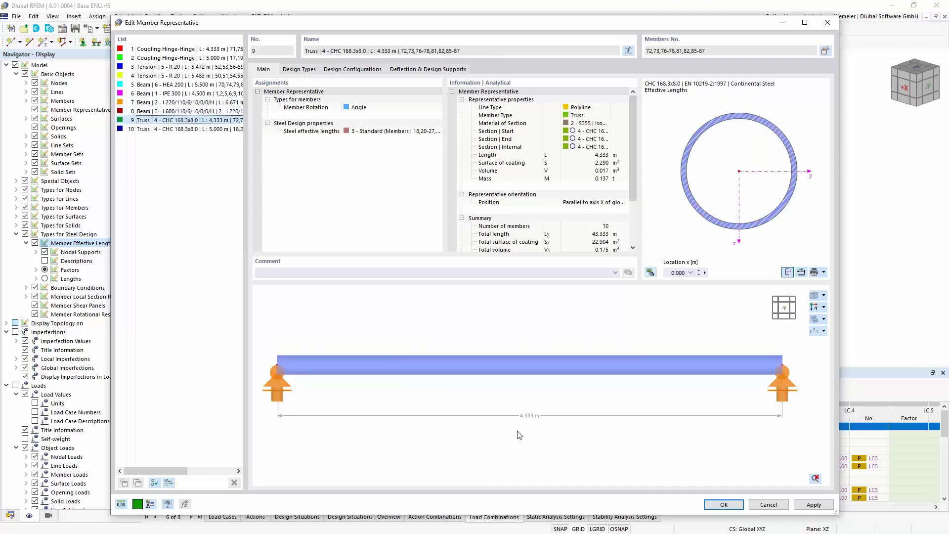
key("Down")
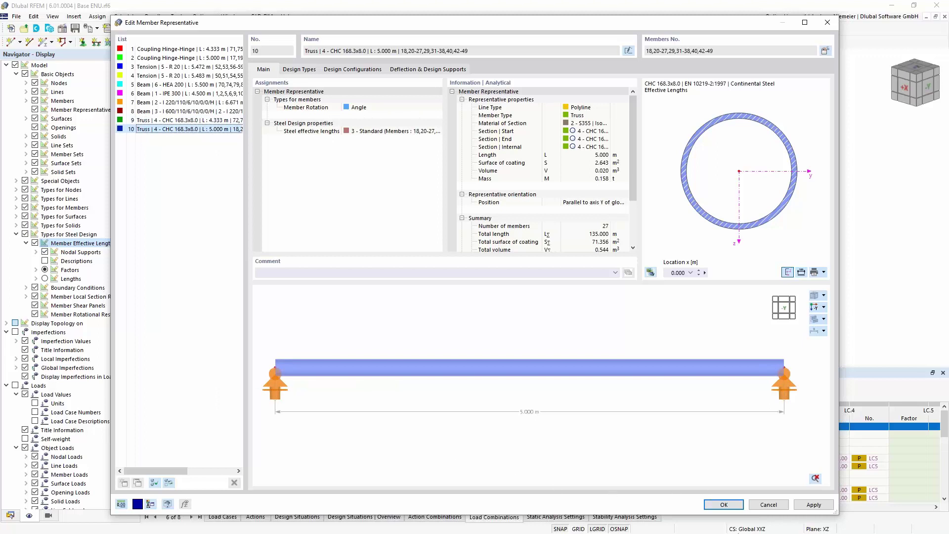
left_click(727, 505)
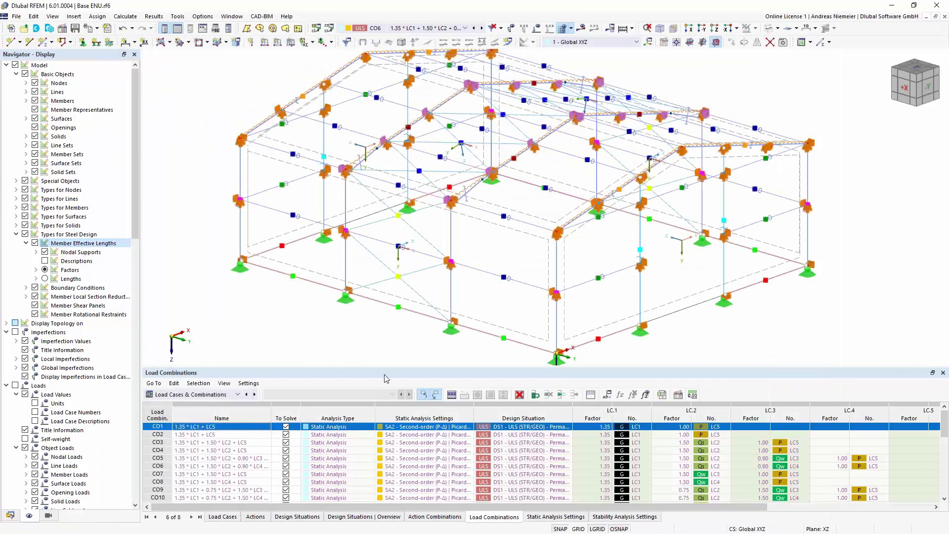
Examine the Steel Design input data in an enlarged table area: design situations, objects to design, materials and sections
middle_click_drag(300, 335, 322, 332, "ctrl")
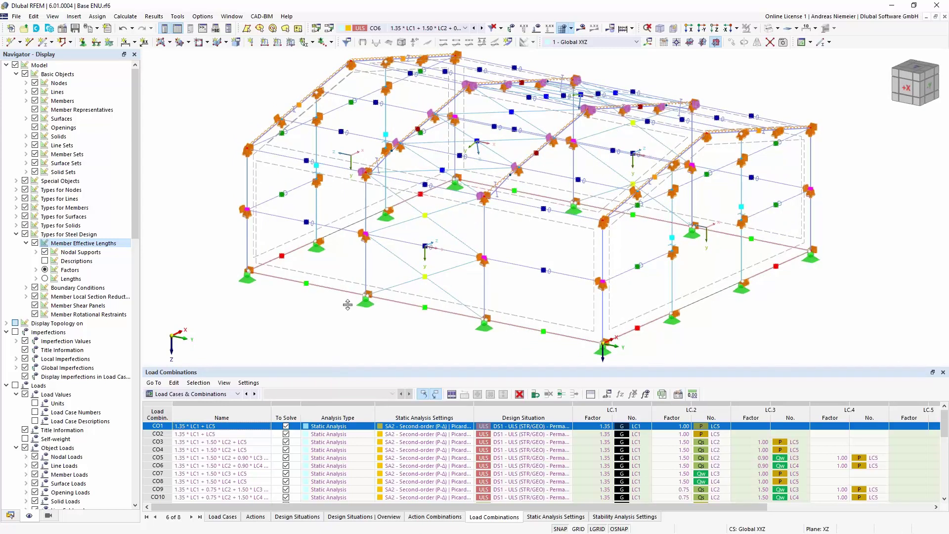
left_click_drag(335, 368, 316, 304)
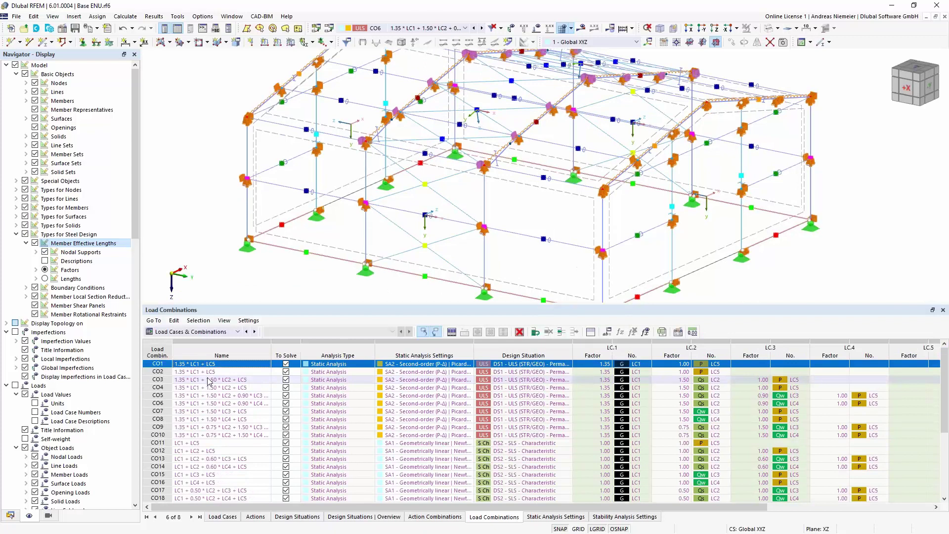
left_click(204, 334)
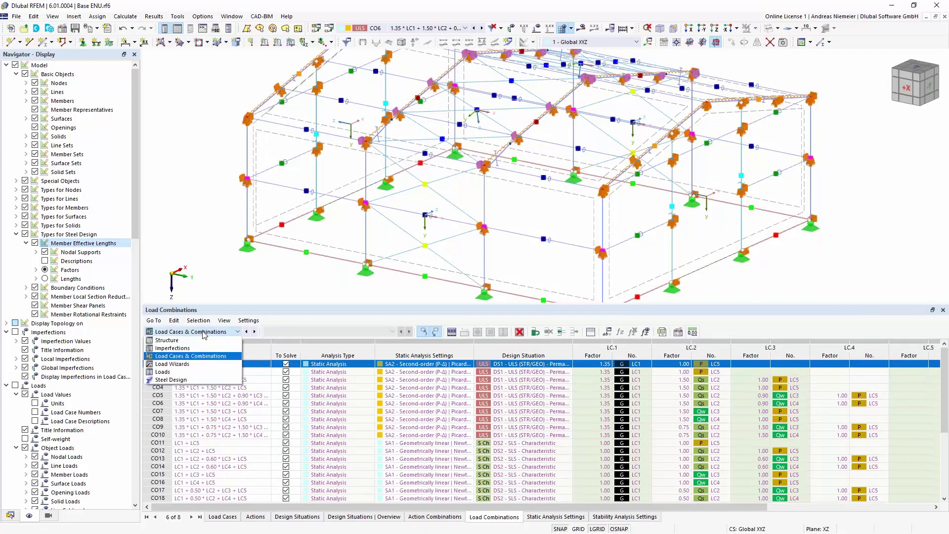
left_click(181, 380)
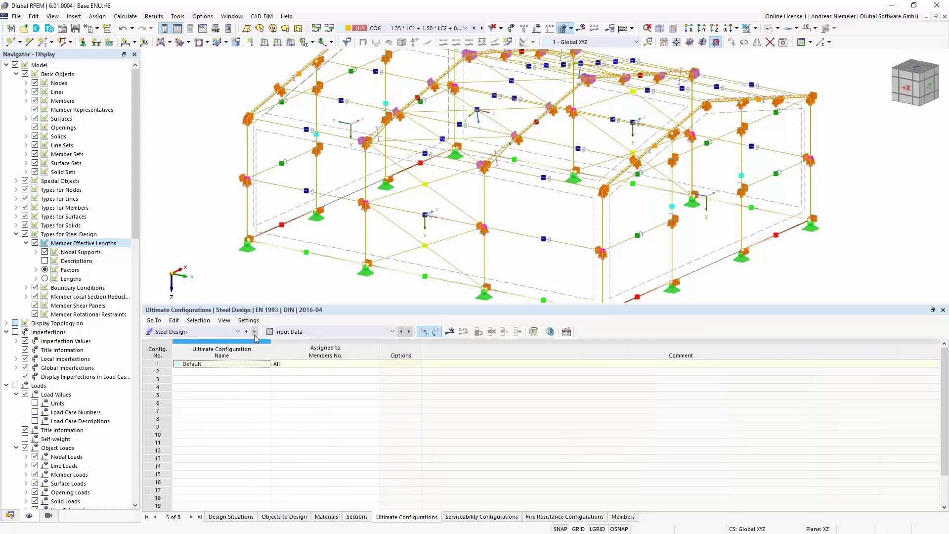
left_click(300, 334)
left_click(305, 344)
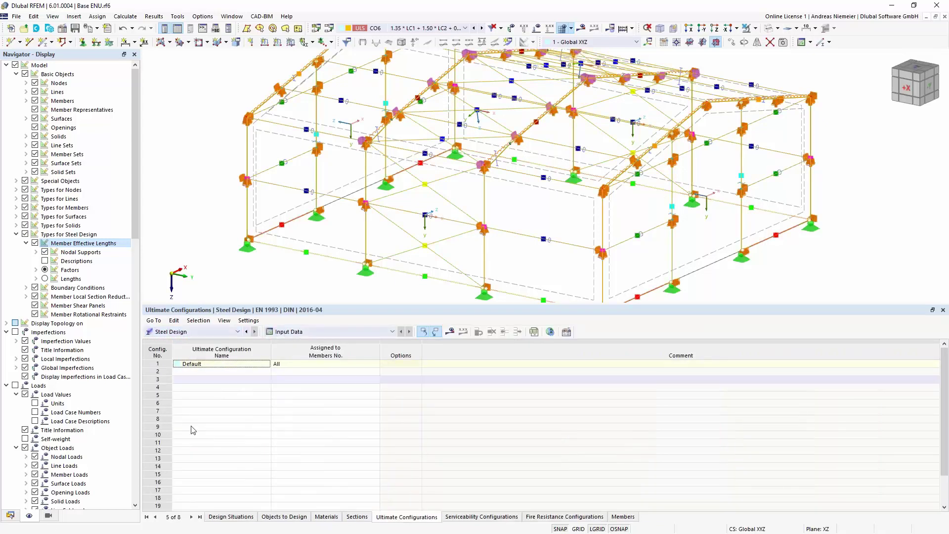
left_click(230, 517)
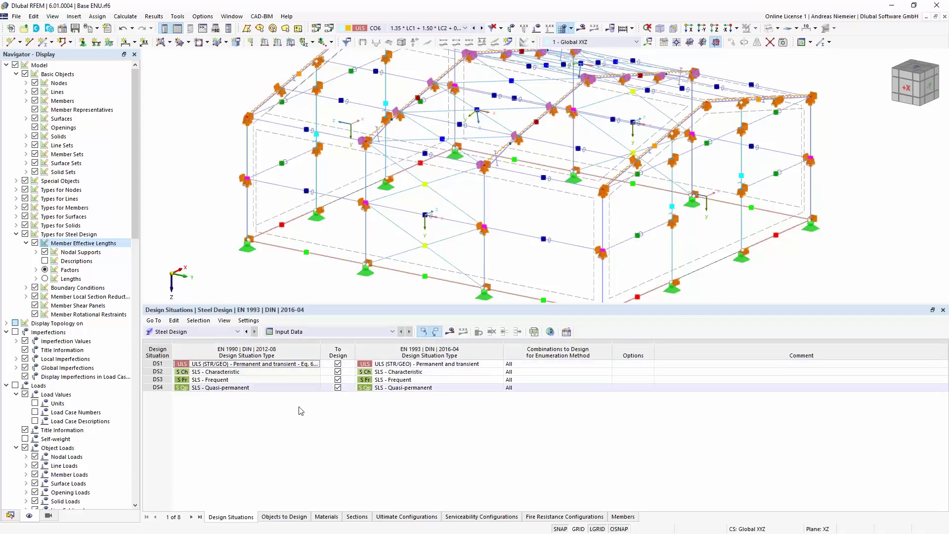
left_click(284, 516)
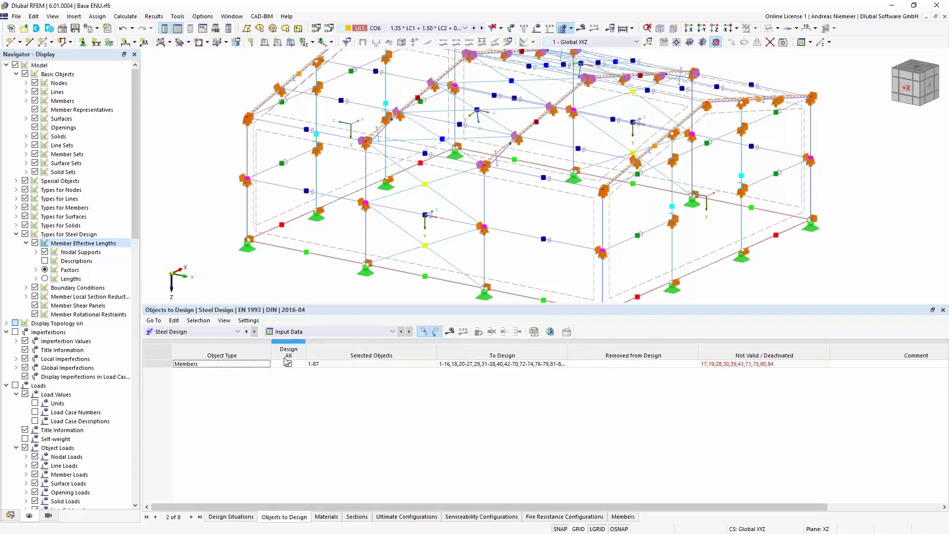
left_click(326, 517)
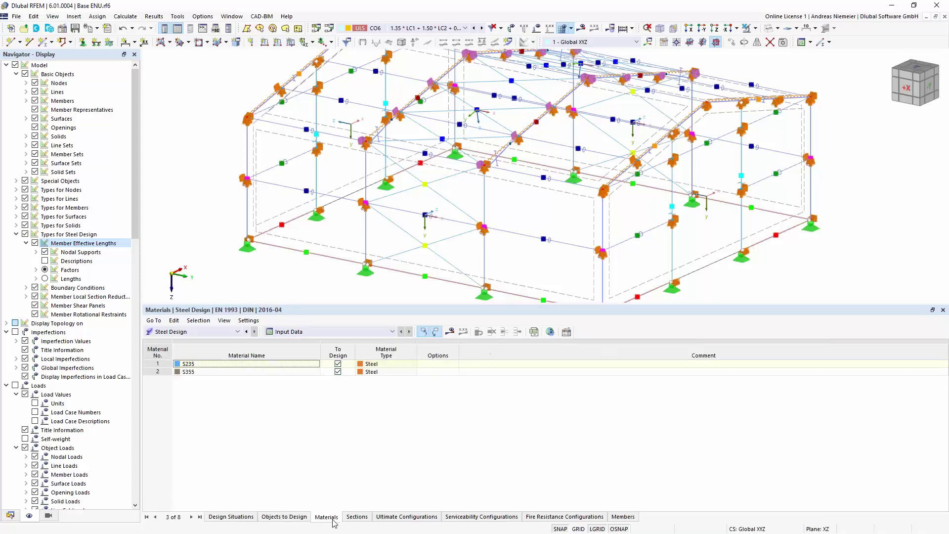
left_click(357, 517)
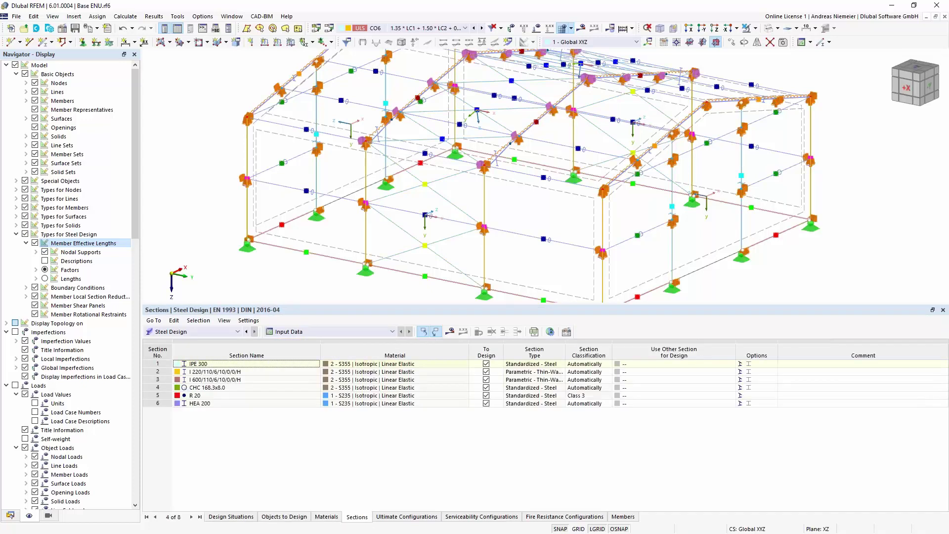
In the Default ultimate configuration, enable the general method's extension methods with the European lateral-torsional buckling curve and adapted method for double bending
left_click(407, 517)
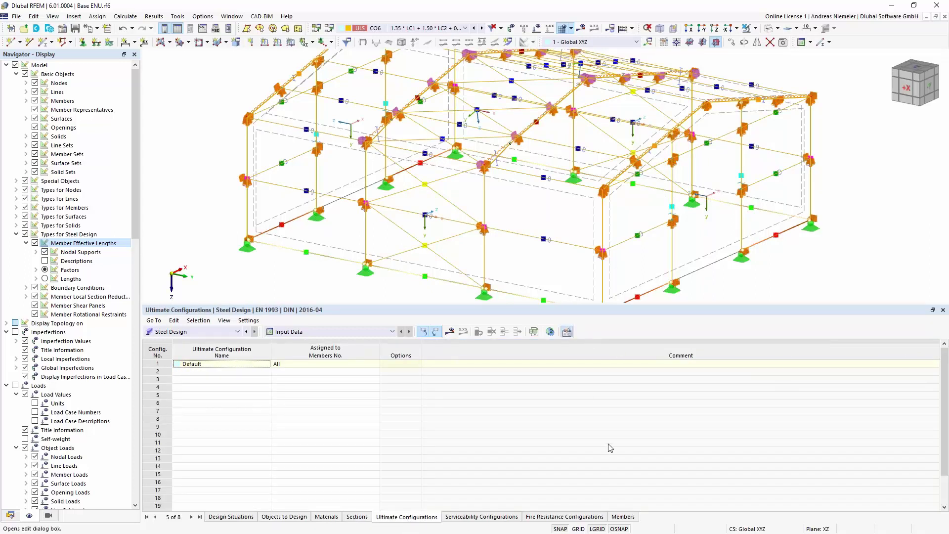
left_click(567, 332)
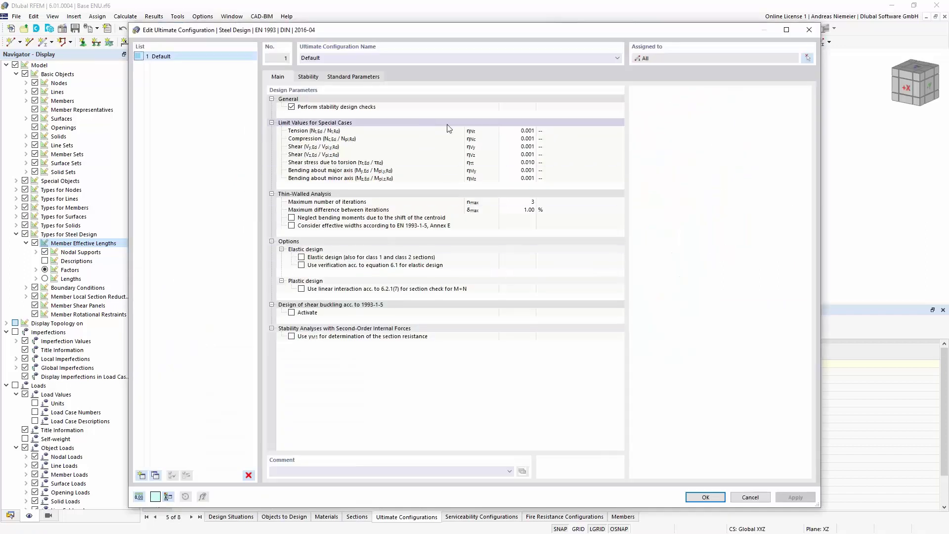
left_click(307, 79)
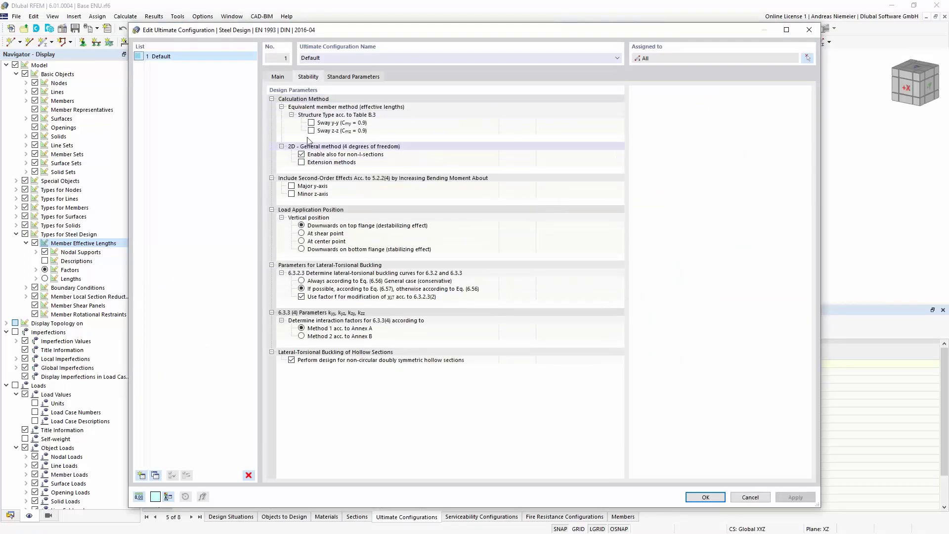
left_click(301, 162)
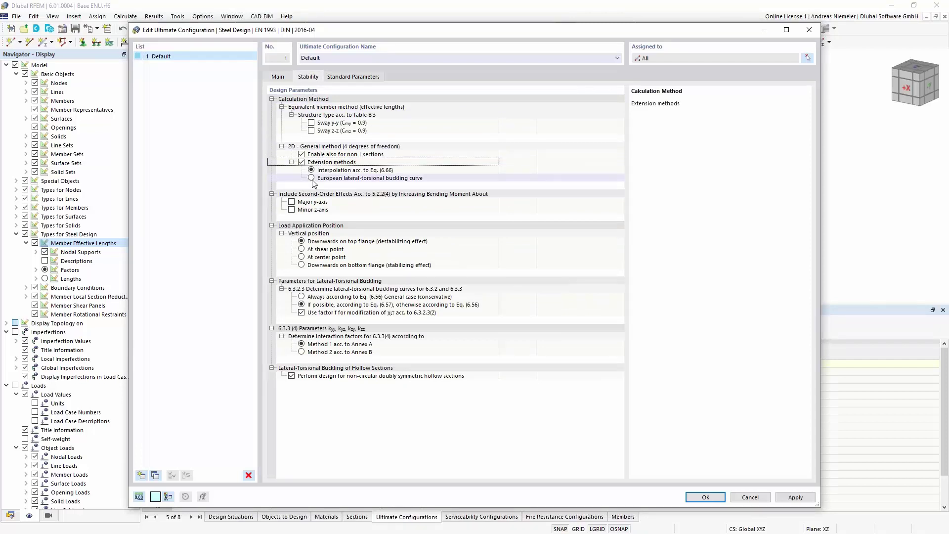
left_click(311, 178)
left_click(321, 186)
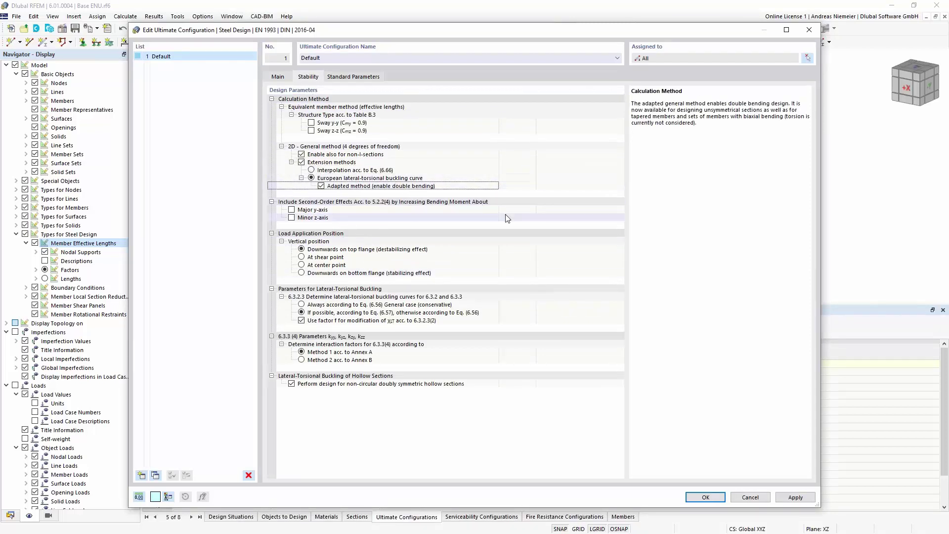
left_click(708, 498)
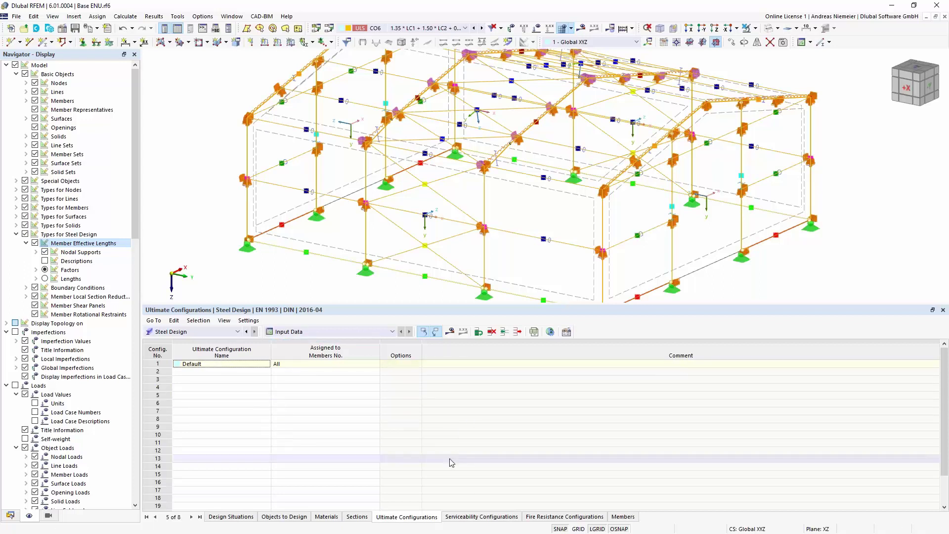
Calculate the steel design and display the design check ratios on the whole hall, with the results table reduced in height
left_click(450, 333)
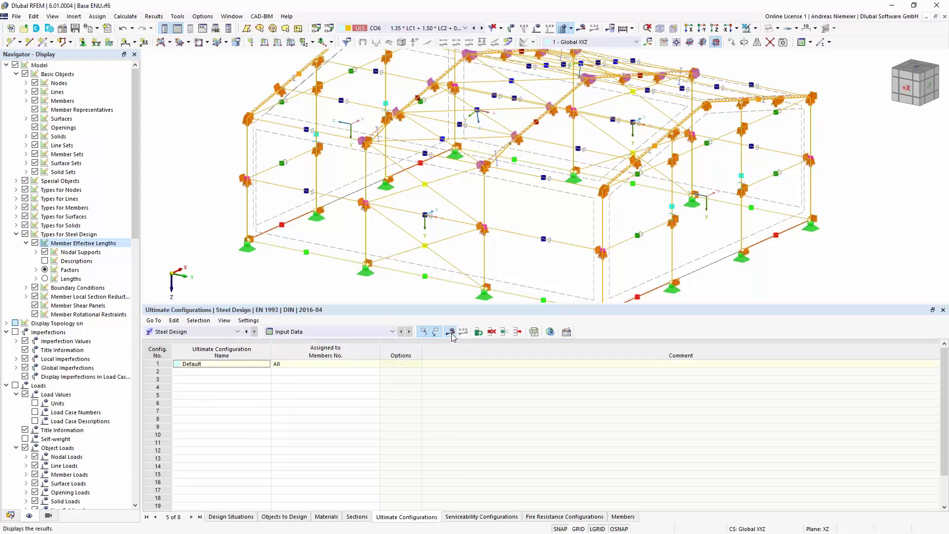
left_click(519, 317)
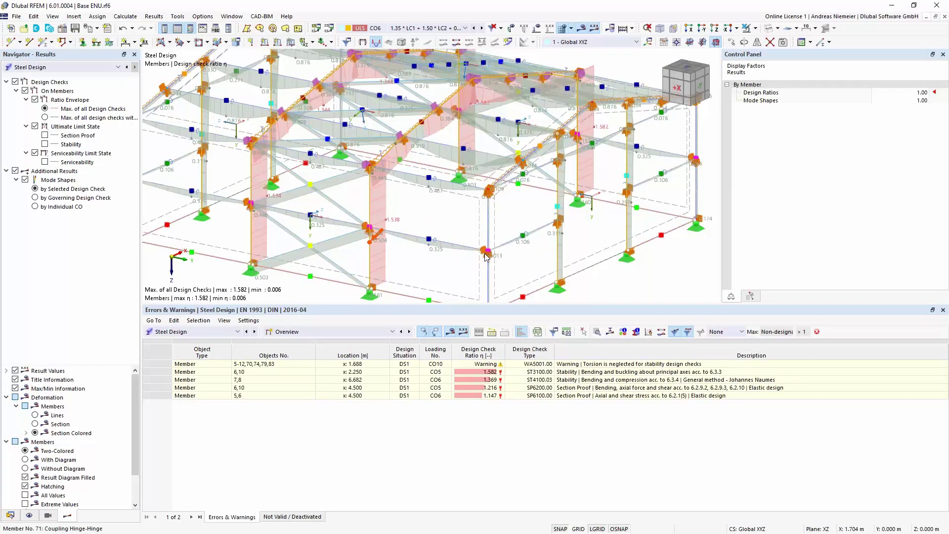
scroll(524, 224, "down", 1)
middle_click_drag(524, 223, 324, 267, "ctrl")
left_click_drag(333, 305, 304, 349)
middle_click_drag(351, 318, 517, 311, "ctrl")
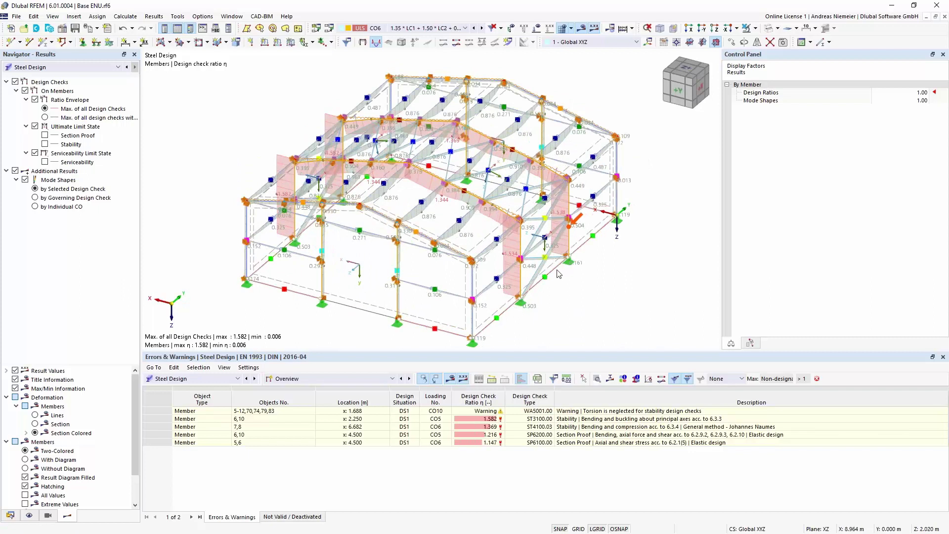
Isolate one interior portal frame in visibility mode and show its design ratios in the +Y view
middle_click_drag(591, 295, 364, 242, "ctrl")
middle_click_drag(487, 241, 476, 247, "ctrl")
left_click(476, 245)
left_click(755, 28)
left_click(757, 42)
middle_click_drag(528, 115, 662, 90, "ctrl")
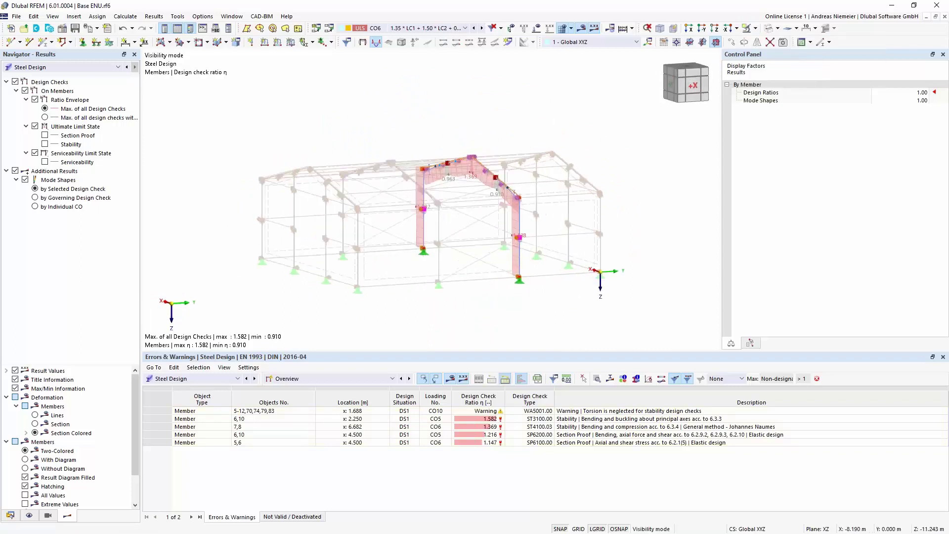
left_click(670, 85)
scroll(468, 287, "down", 2)
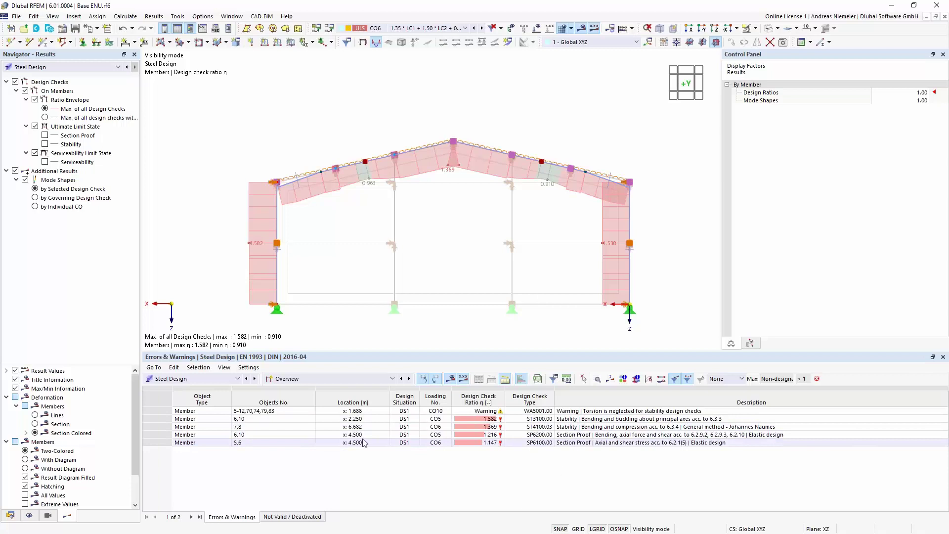
List the steel design ratios by member in an enlarged results table
left_click(331, 379)
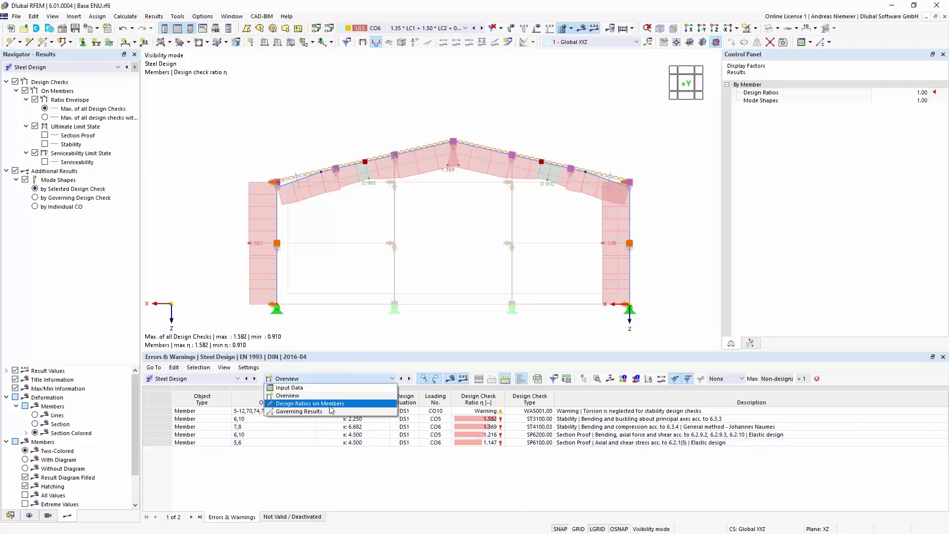
left_click(331, 404)
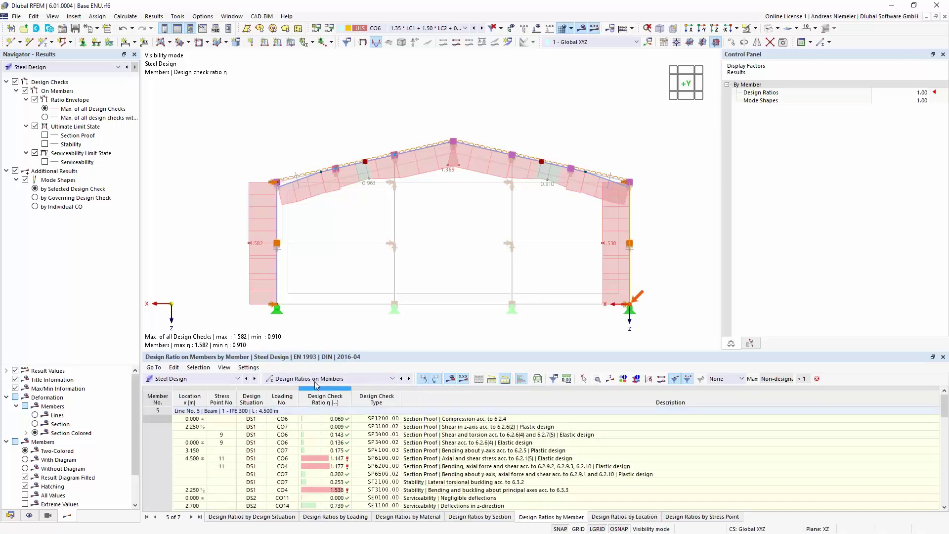
left_click_drag(332, 352, 333, 327)
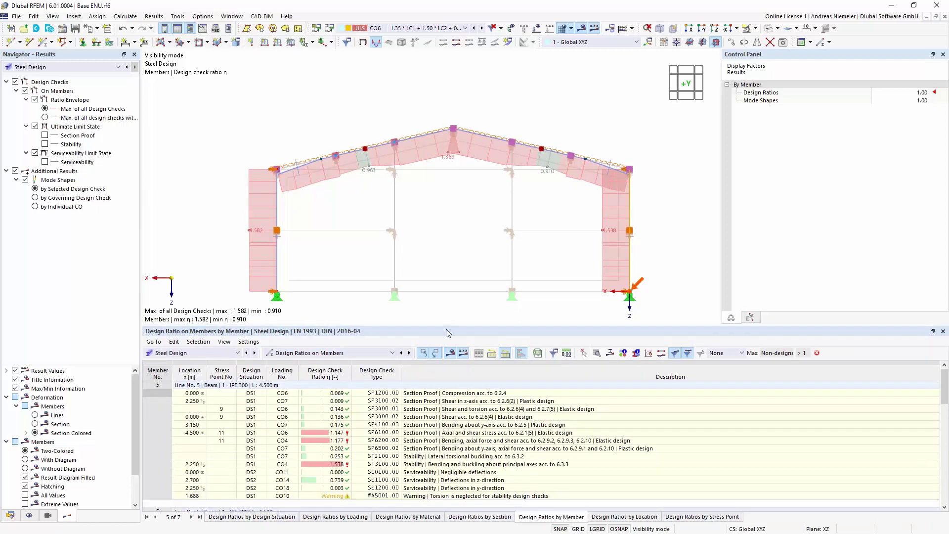
left_click_drag(447, 325, 447, 296)
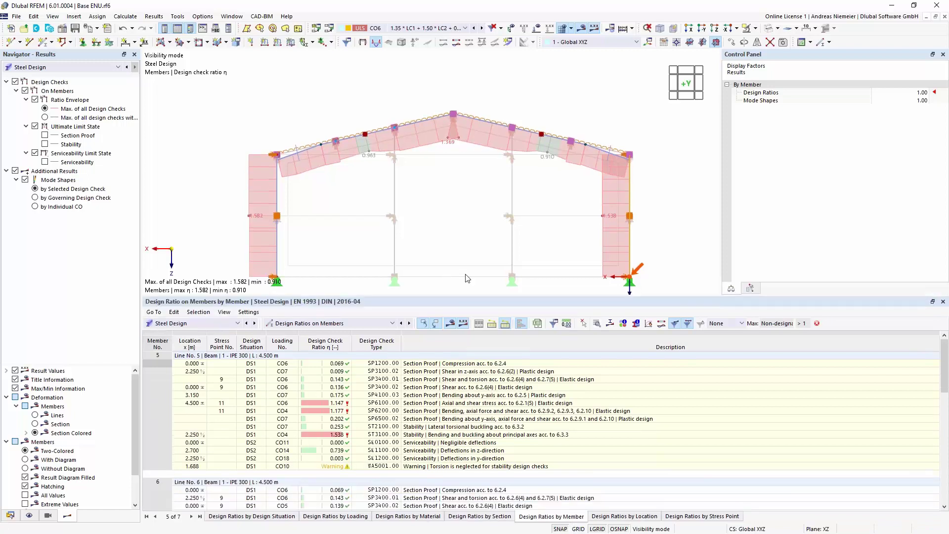
Find rafter member 8 in the design ratios and examine the details of its SP6200 bending, axial force and shear check
scroll(420, 113, "up", 3)
left_click(419, 111)
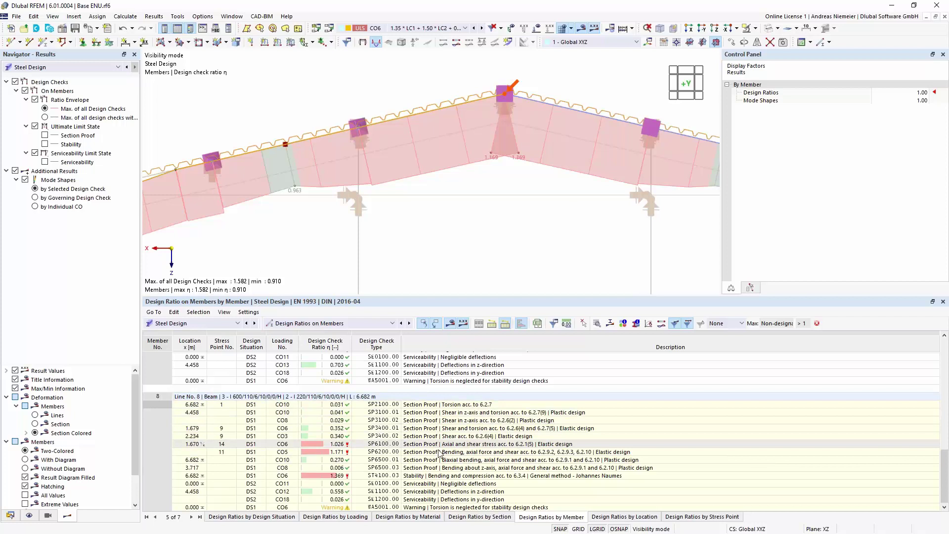
left_click(429, 452)
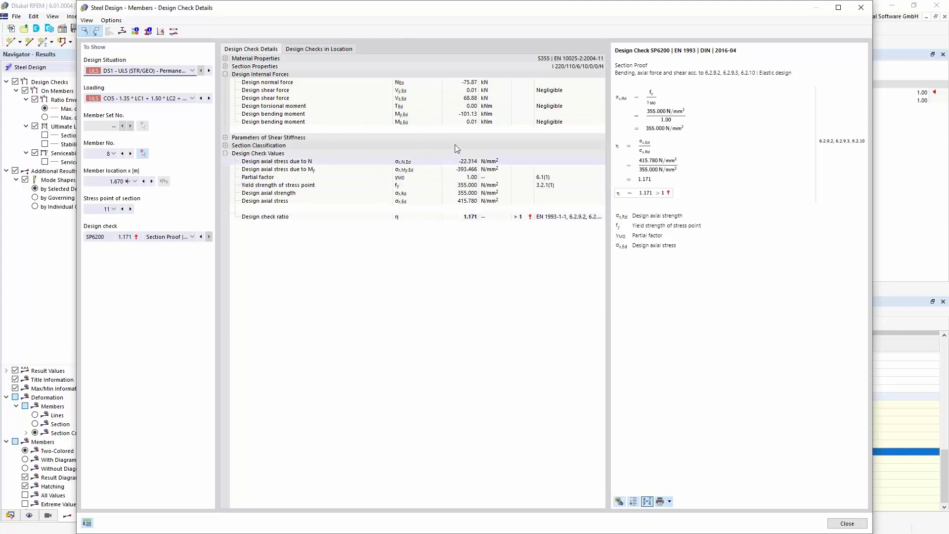
left_click(461, 114)
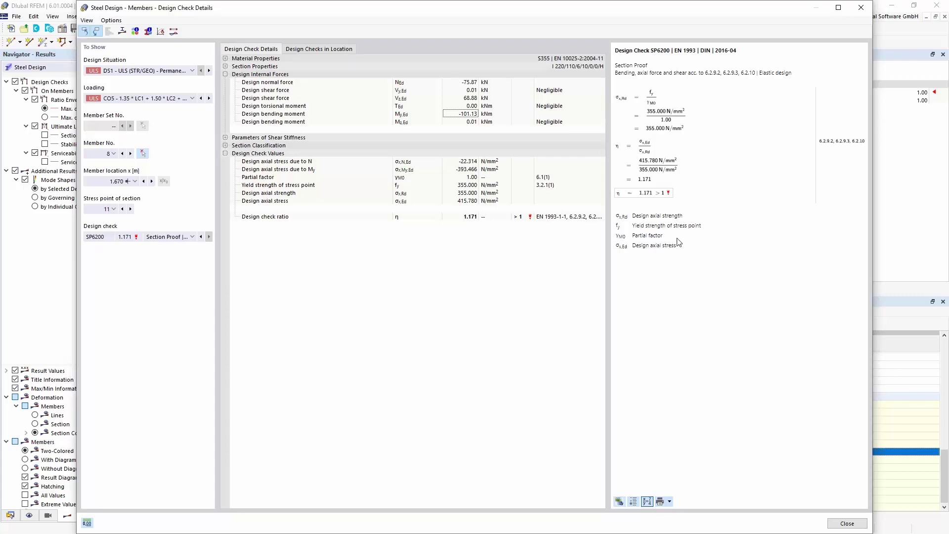
left_click_drag(668, 243, 618, 214)
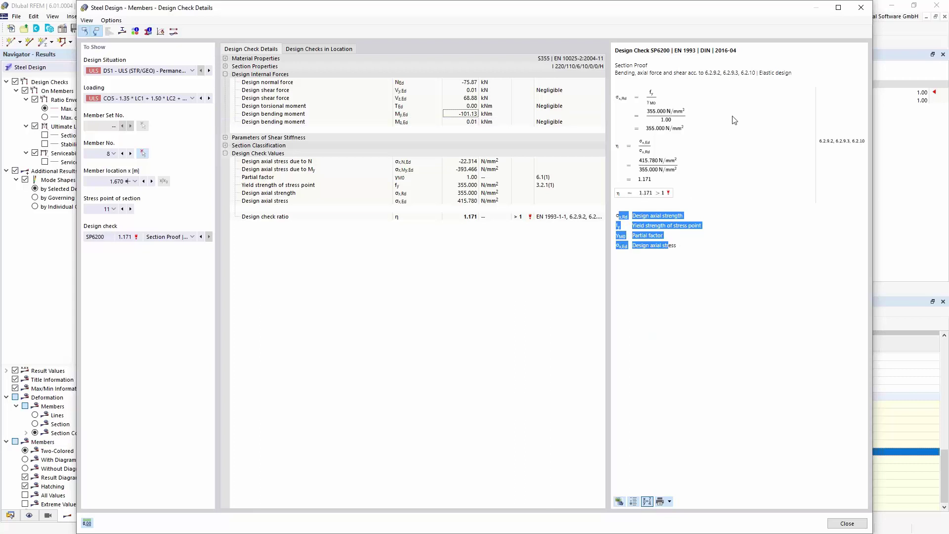
left_click(847, 524)
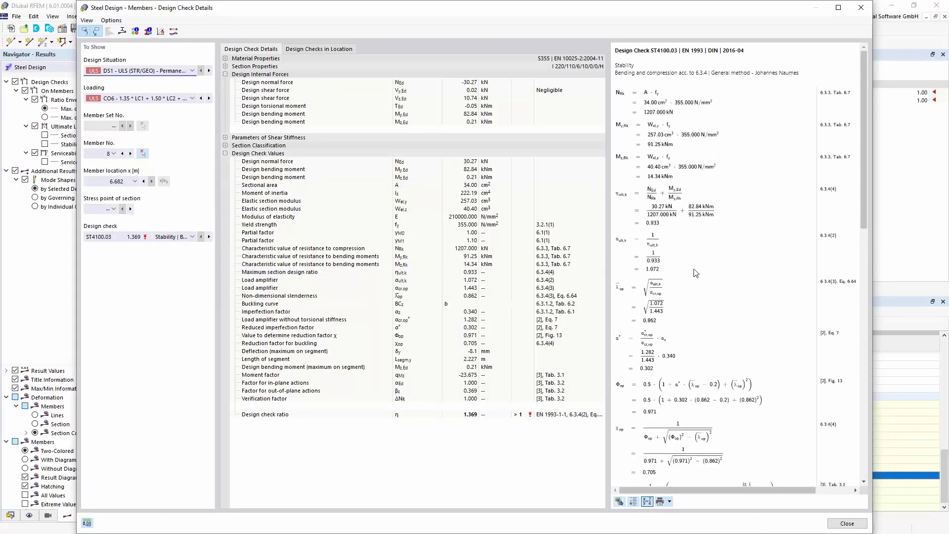
Examine the formulas of the ST4100.03 bending and compression stability check for rafter member 8
scroll(696, 277, "down", 10)
scroll(697, 286, "down", 5)
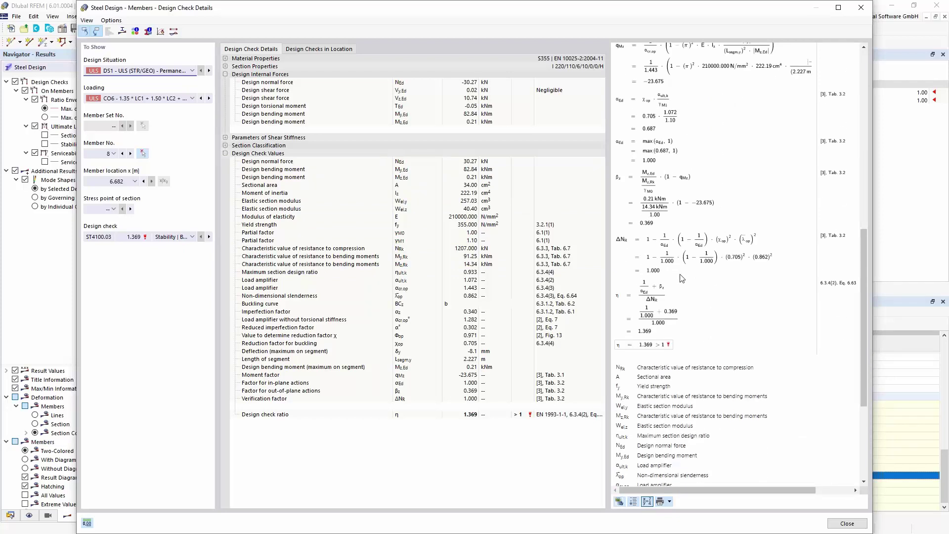
Review the remaining formulas and the symbol legend of the ST4100.03 stability check
scroll(704, 403, "down", 5)
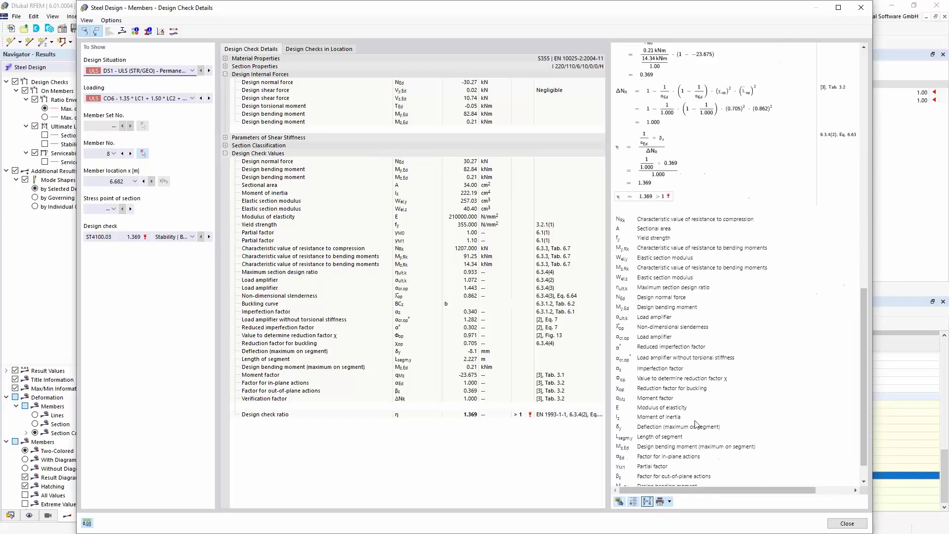
left_click_drag(675, 415, 655, 229)
scroll(676, 327, "up", 6)
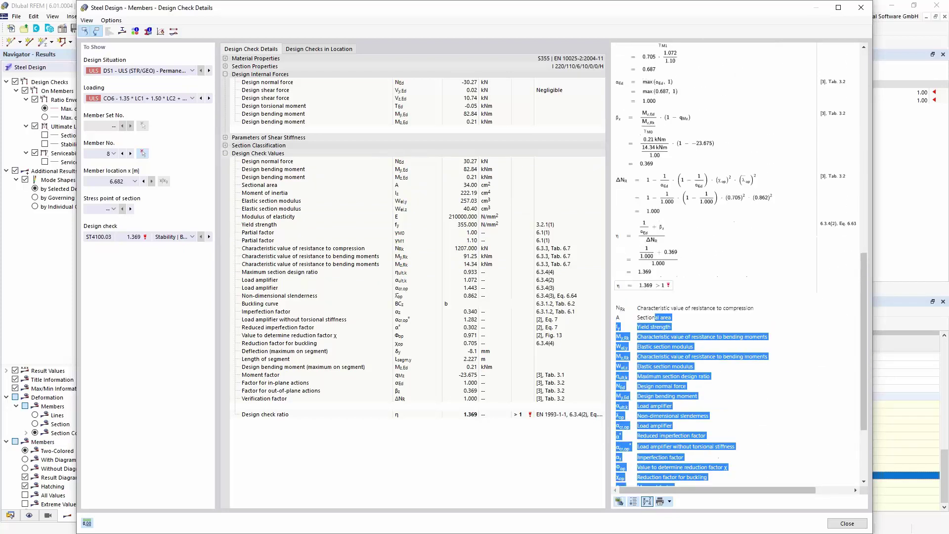
scroll(676, 327, "up", 8)
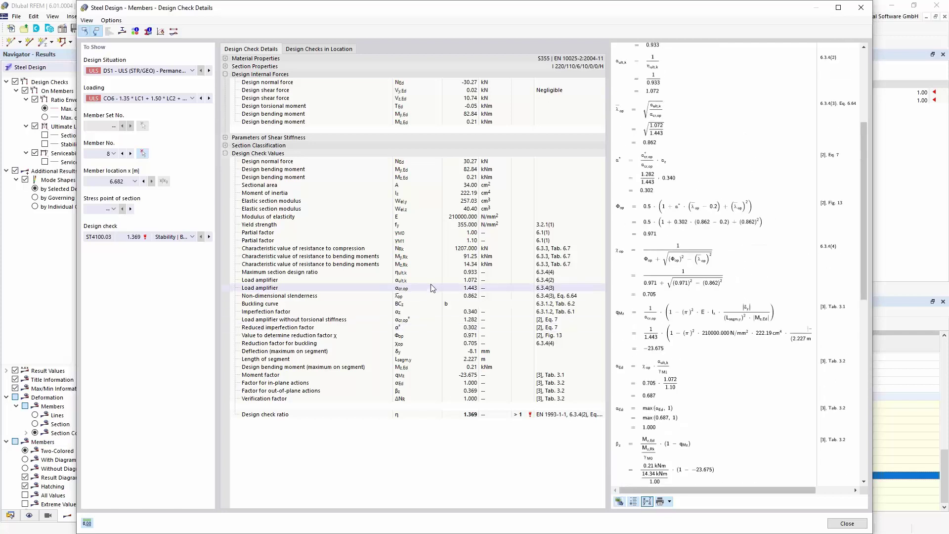
Examine the section stress distributions of rafter member 8 due to axial force and bending moment about the local y-axis, and close the check details
left_click(122, 31)
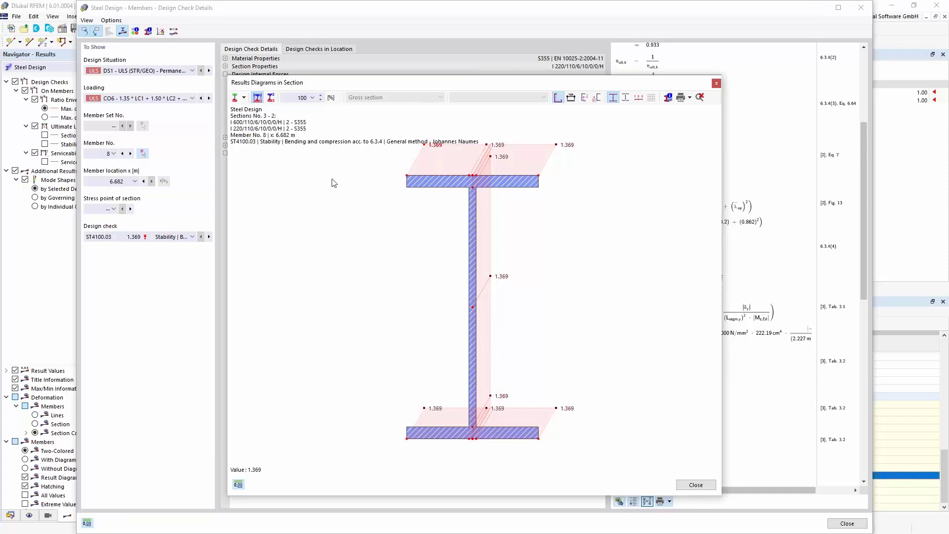
left_click(244, 97)
left_click(262, 132)
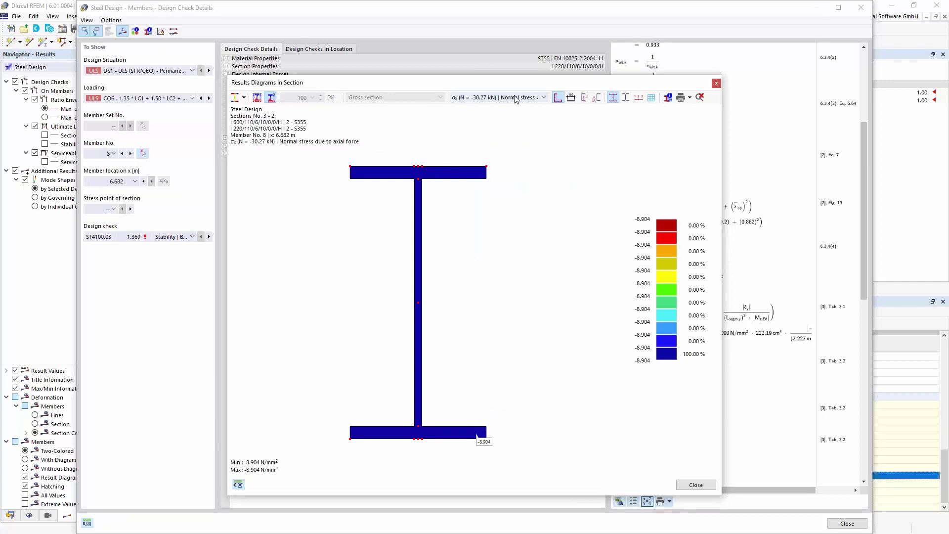
left_click(515, 98)
left_click(517, 126)
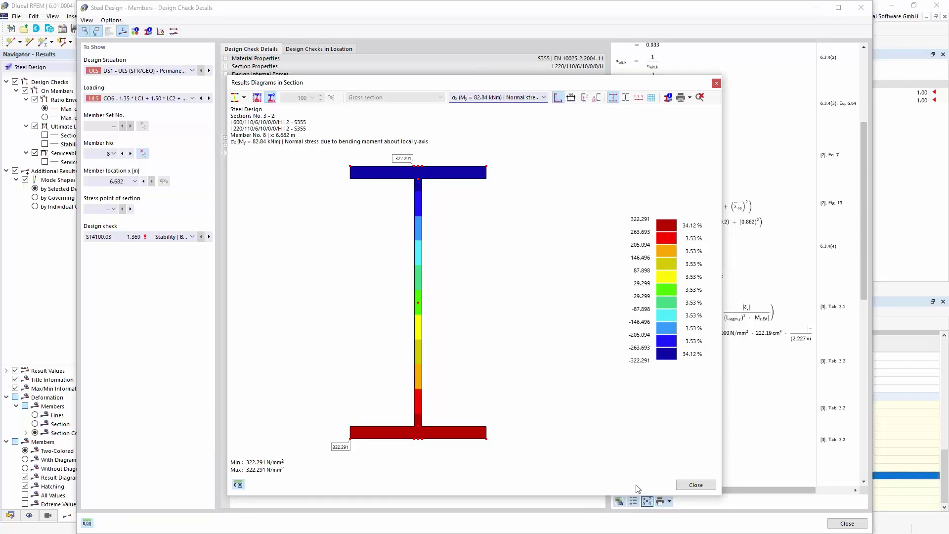
left_click(696, 484)
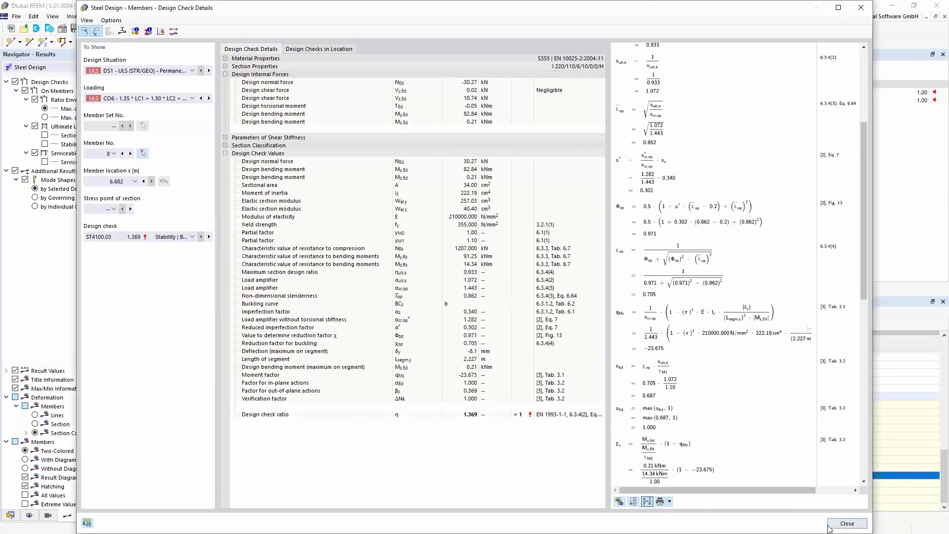
left_click(847, 523)
Shrink the results table to enlarge the model view and cancel the visibility mode for the whole hall
scroll(441, 260, "down", 5)
middle_click_drag(451, 248, 421, 217, "ctrl")
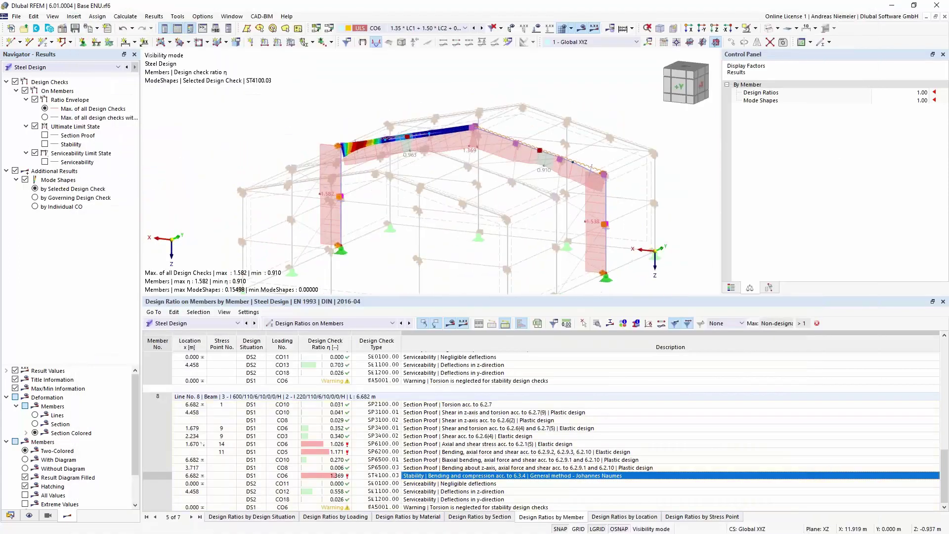
scroll(408, 295, "down", 1)
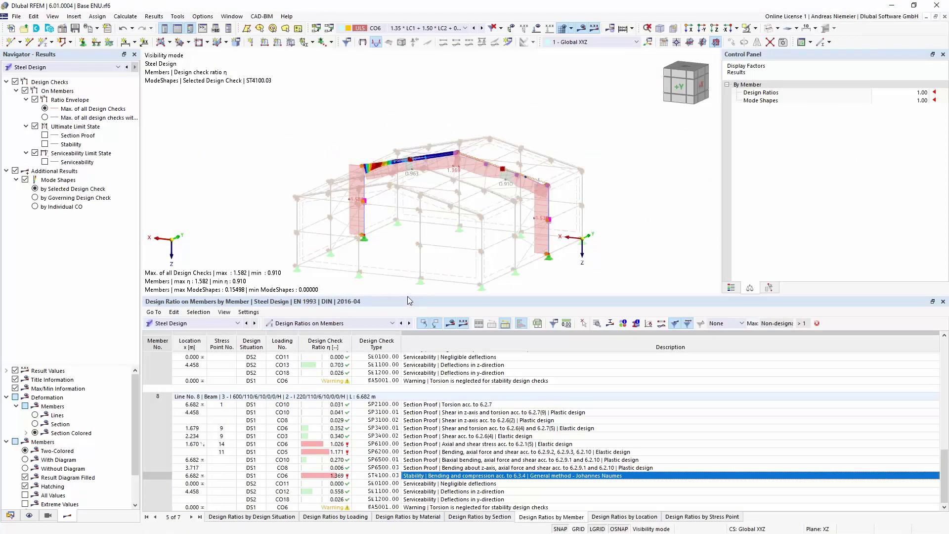
left_click_drag(408, 298, 410, 369)
middle_click_drag(410, 346, 426, 332)
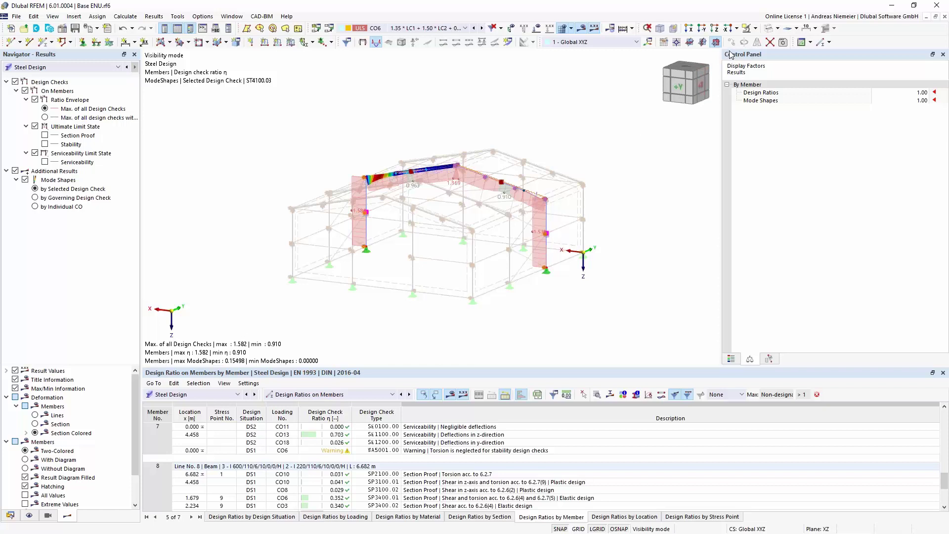
left_click(755, 28)
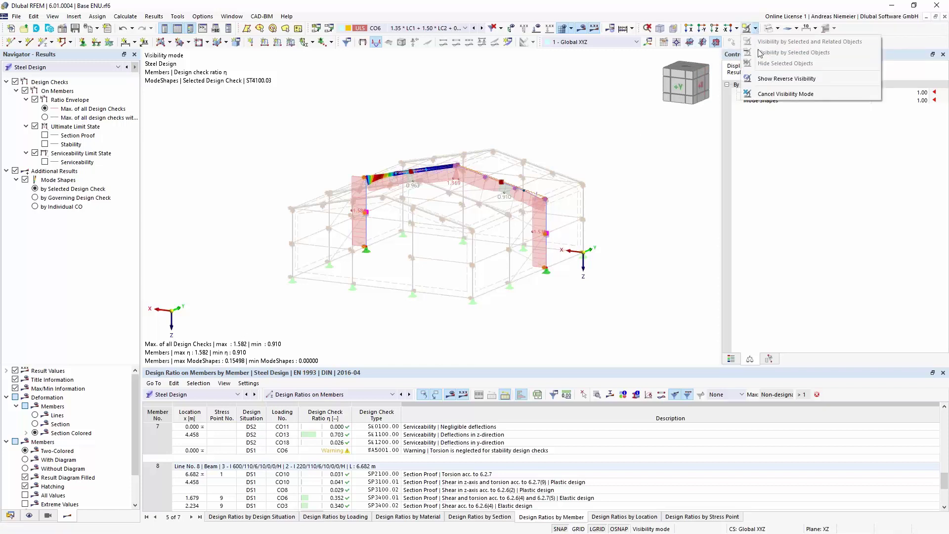
left_click(757, 100)
Switch from the steel design results to the static analysis results, showing the hall's global deformations |u| for design situation DS1
left_click(445, 29)
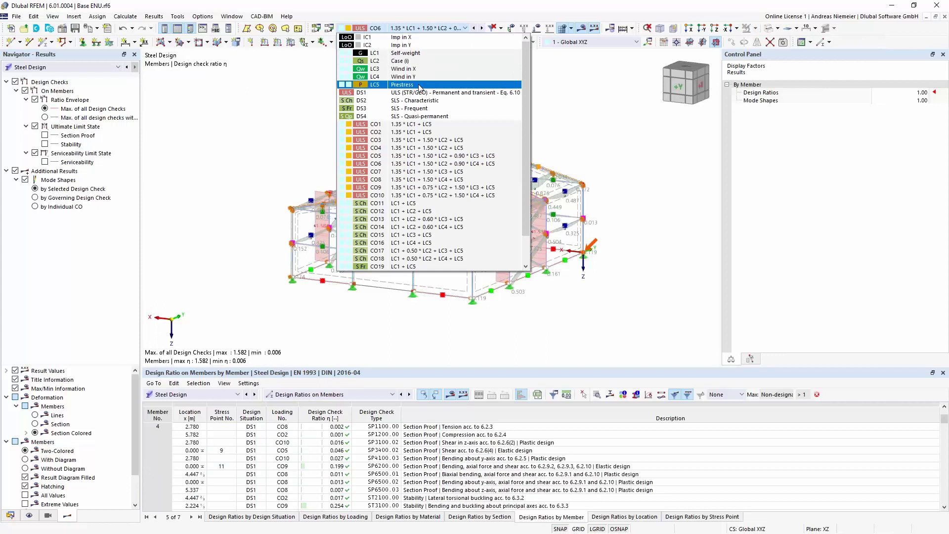
left_click(421, 53)
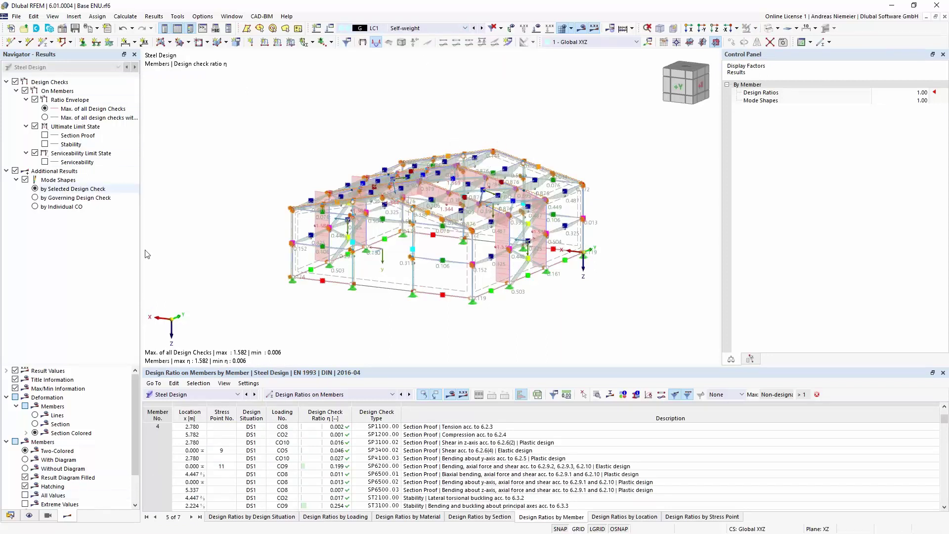
left_click(169, 394)
left_click(177, 456)
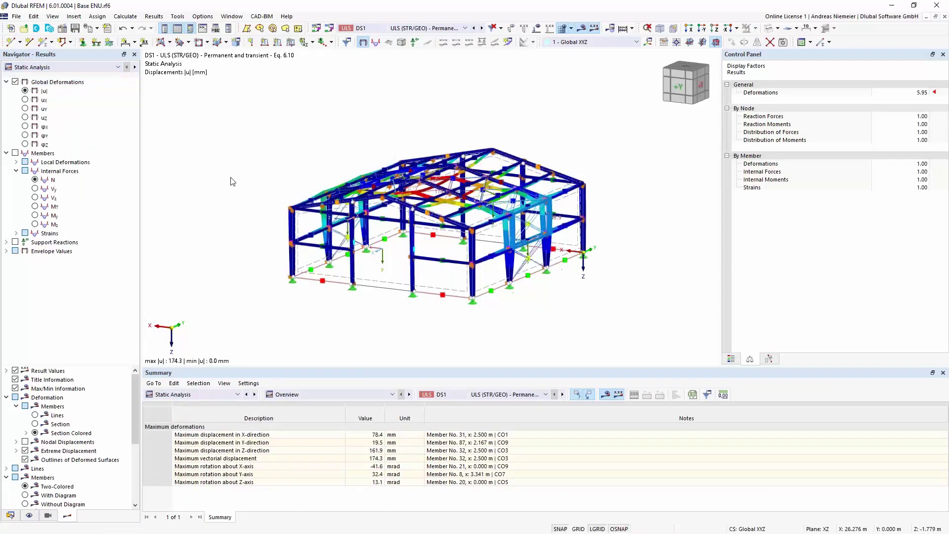
Display the hall's wall and roof surfaces as filled together with the deformed members
middle_click_drag(226, 144, 250, 141, "ctrl")
left_click(769, 28)
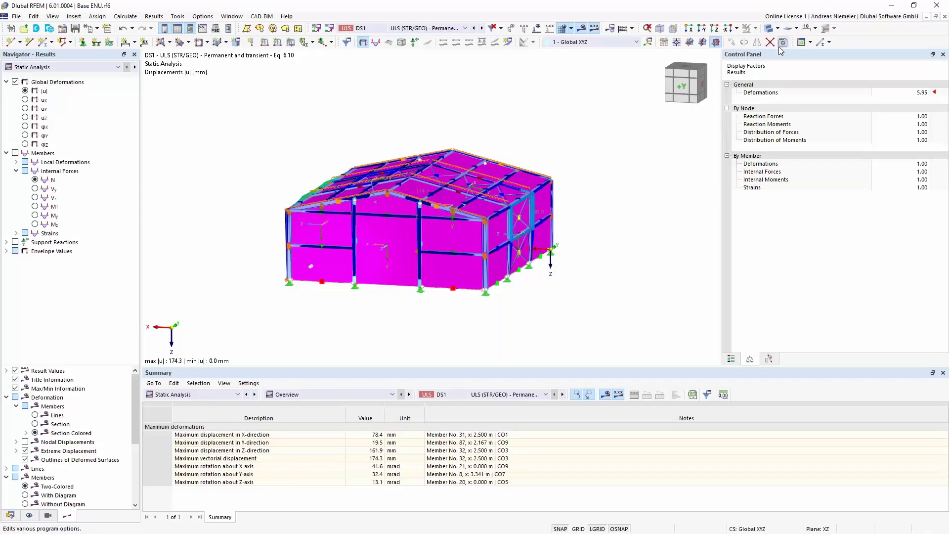
scroll(188, 210, "up", 3)
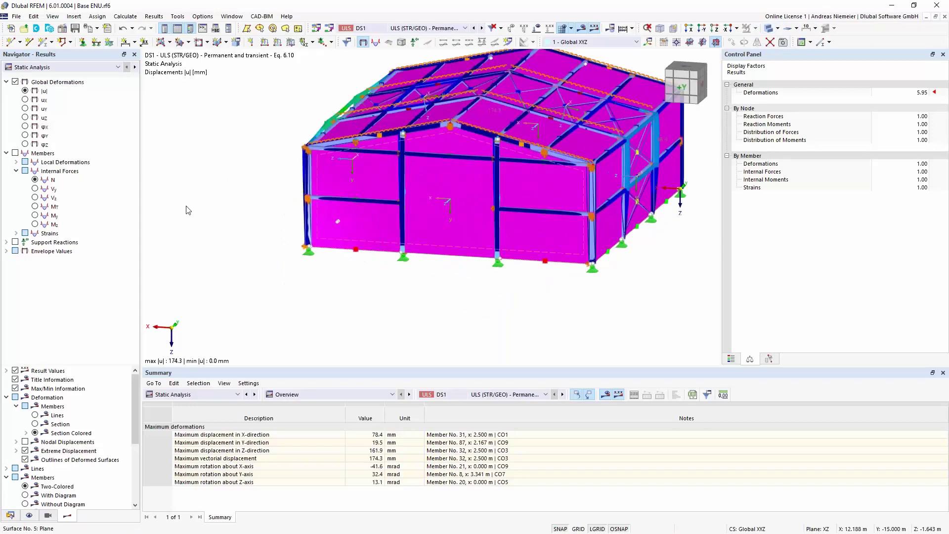
scroll(190, 213, "down", 2)
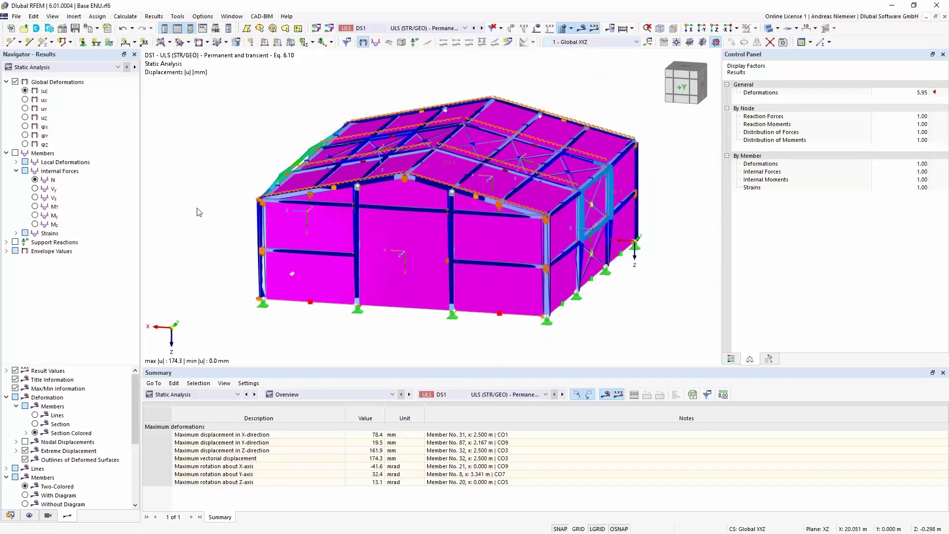
Start the Camera Fly Mode and fly around the hall from above the roof to face the gable wall
left_click(202, 16)
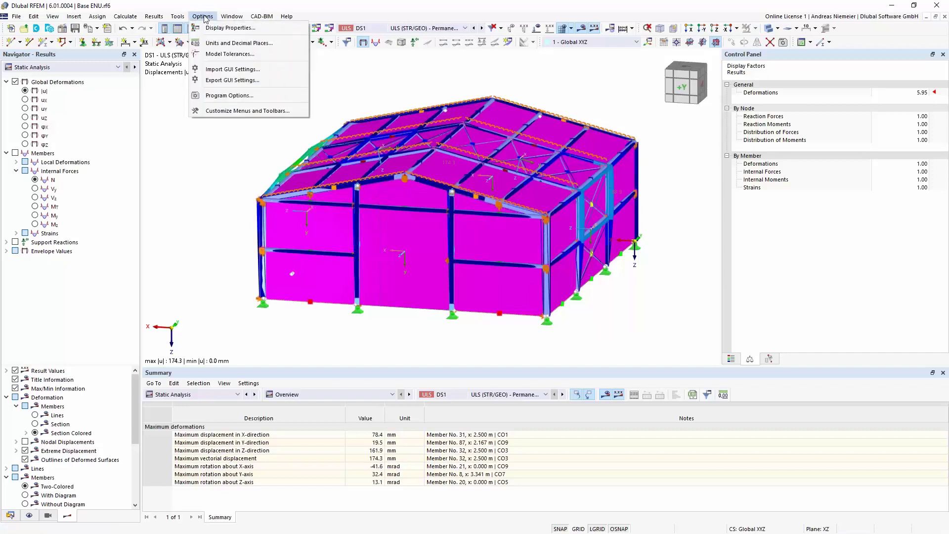
mouse_move(178, 17)
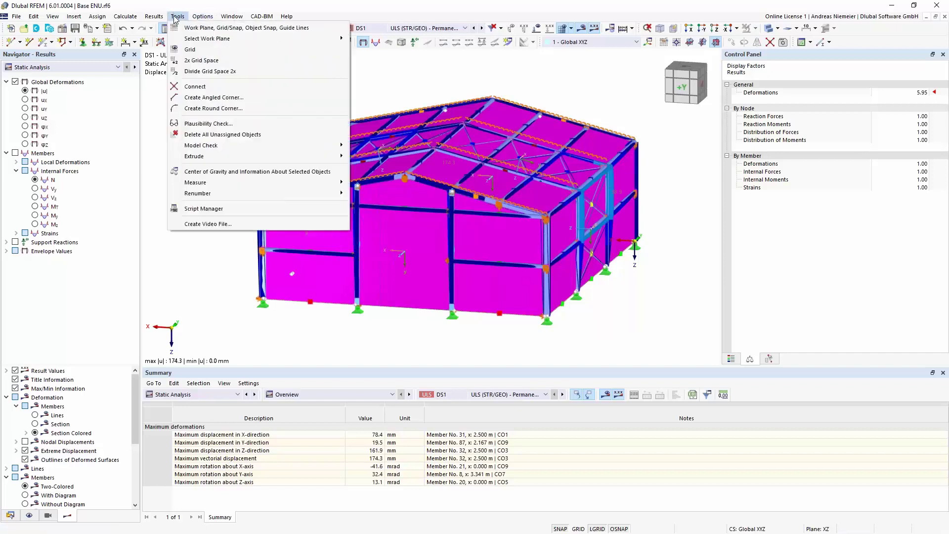
left_click(203, 224)
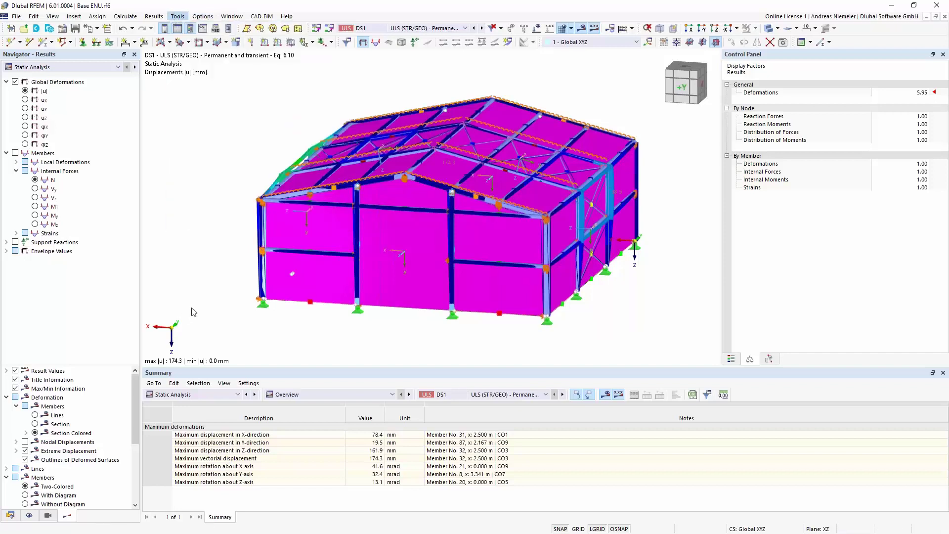
left_click(34, 16)
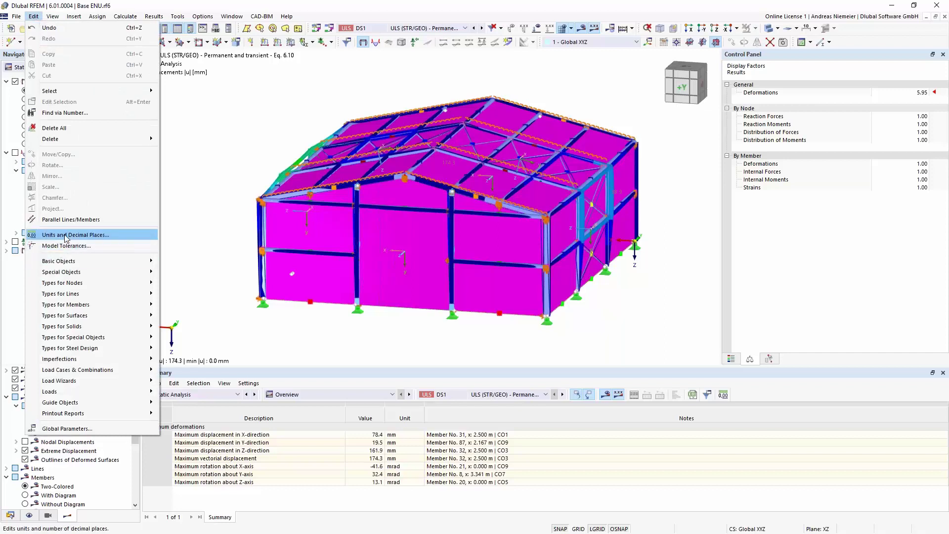
mouse_move(53, 16)
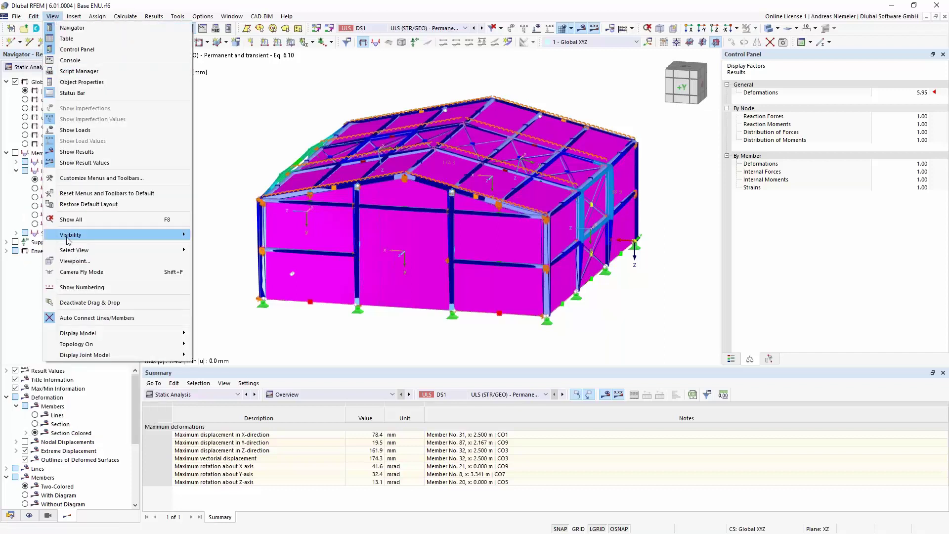
left_click(79, 272)
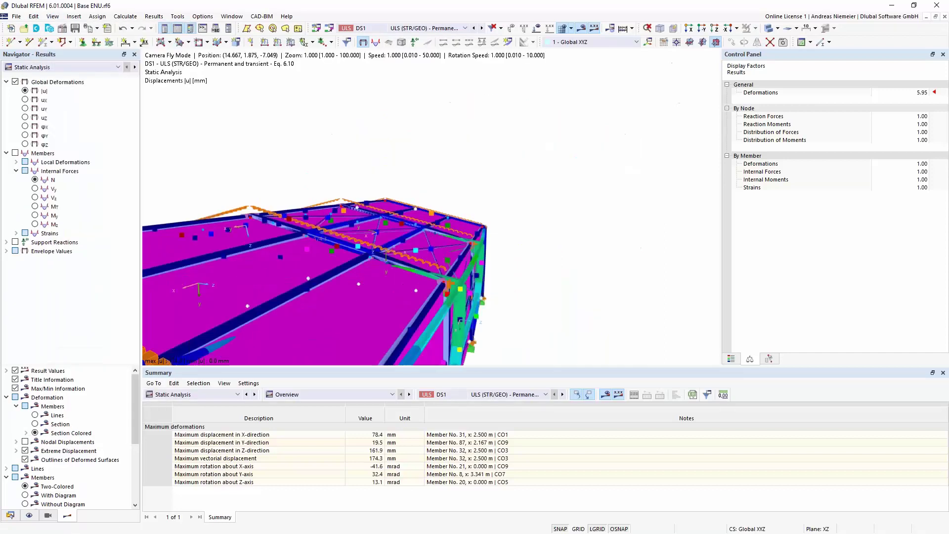
key("d")
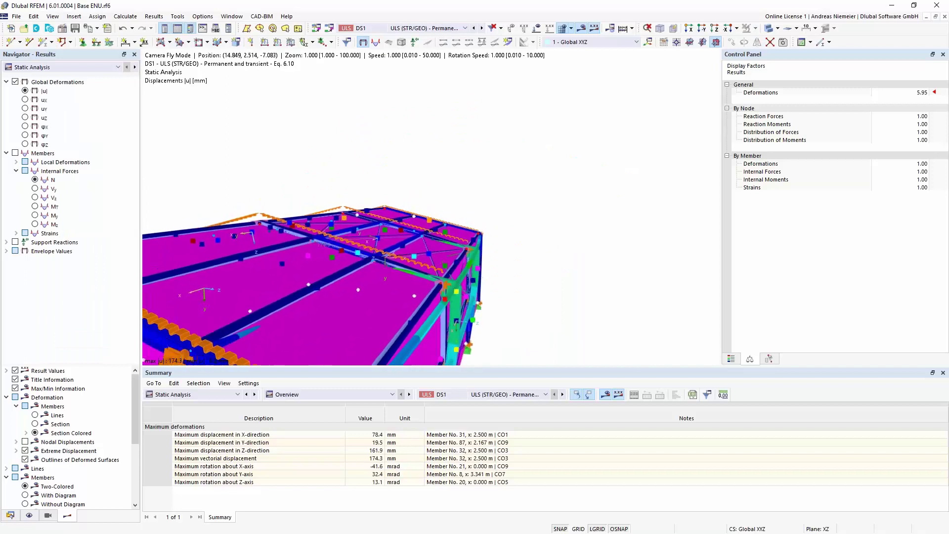
key("d")
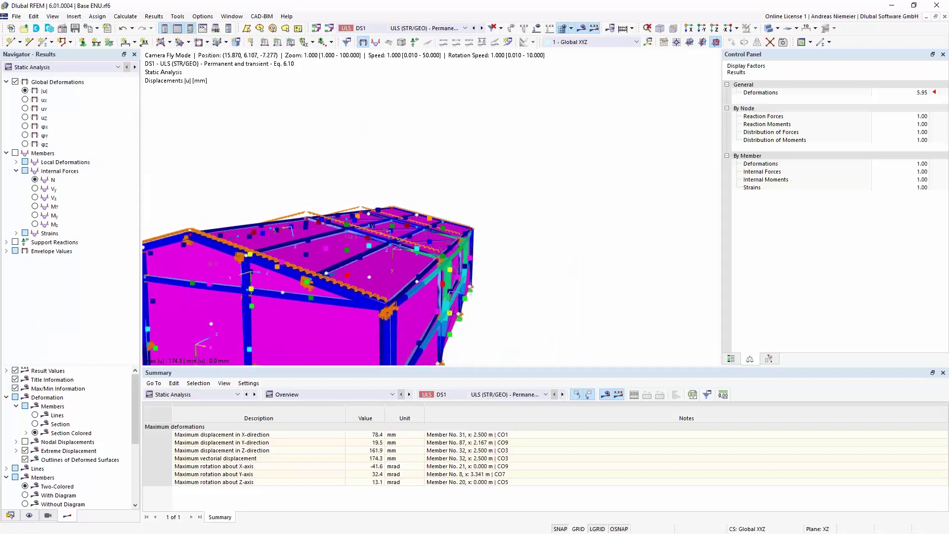
key("d")
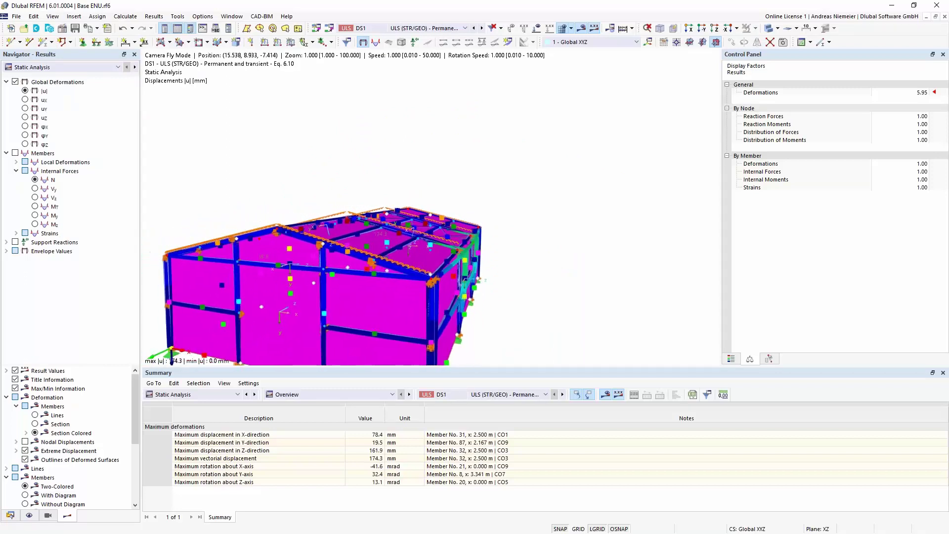
key("a")
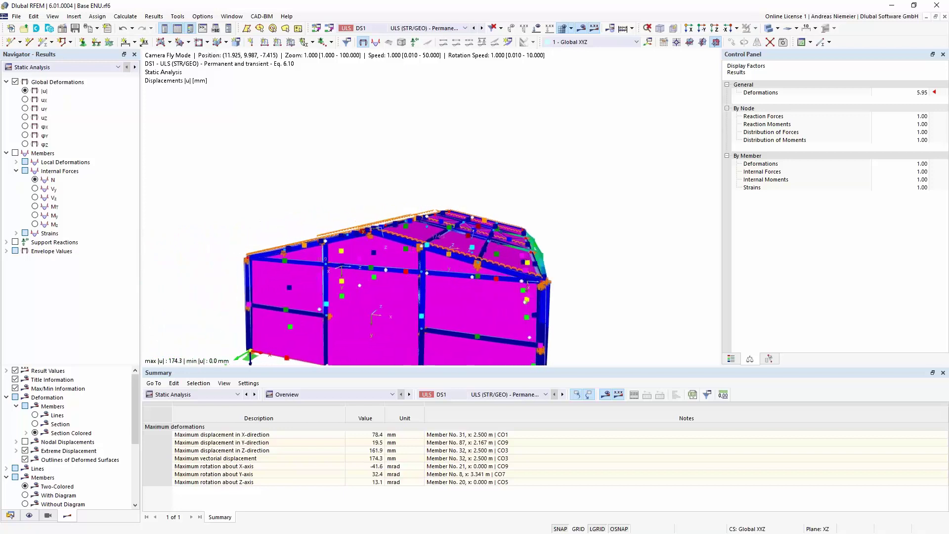
key("s")
key("q")
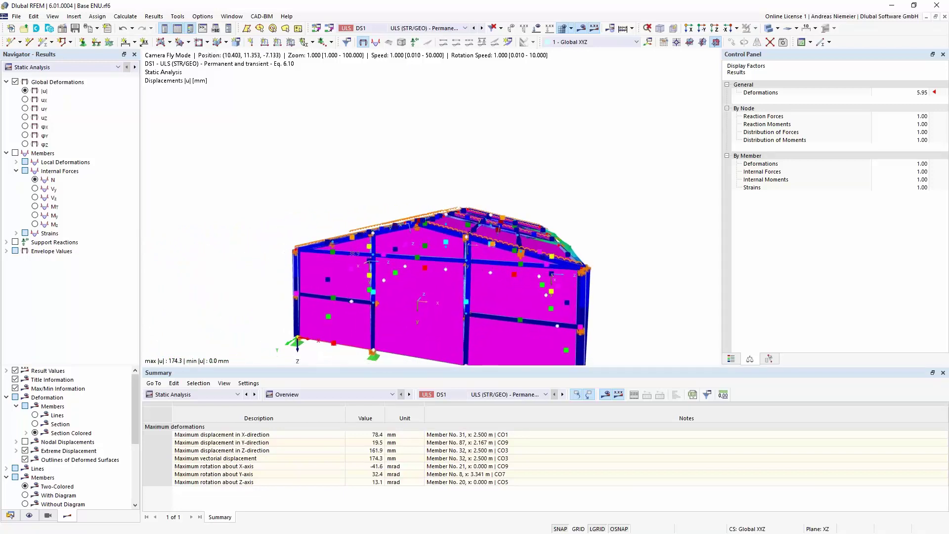
Fly through the gable wall into the hall, view the deformed frames from inside and leave the Camera Fly Mode
key("w")
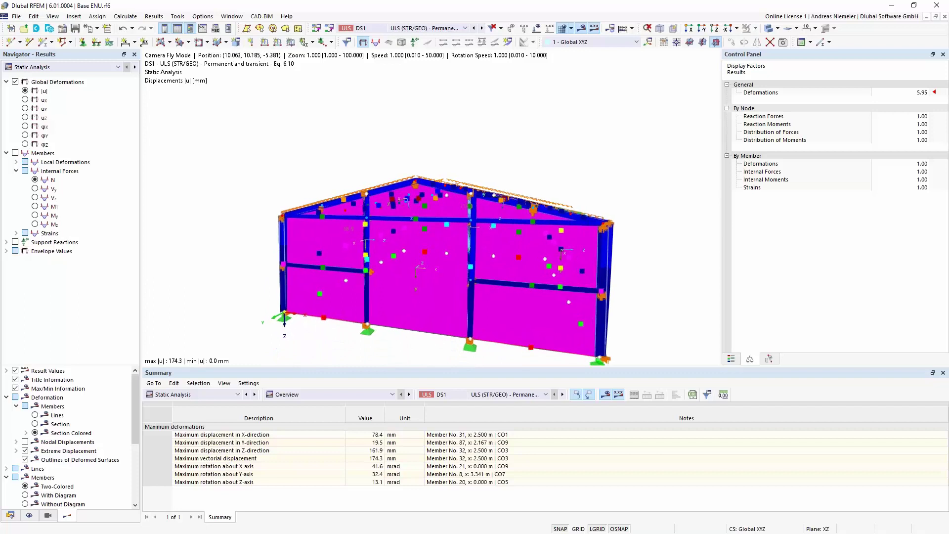
key("w")
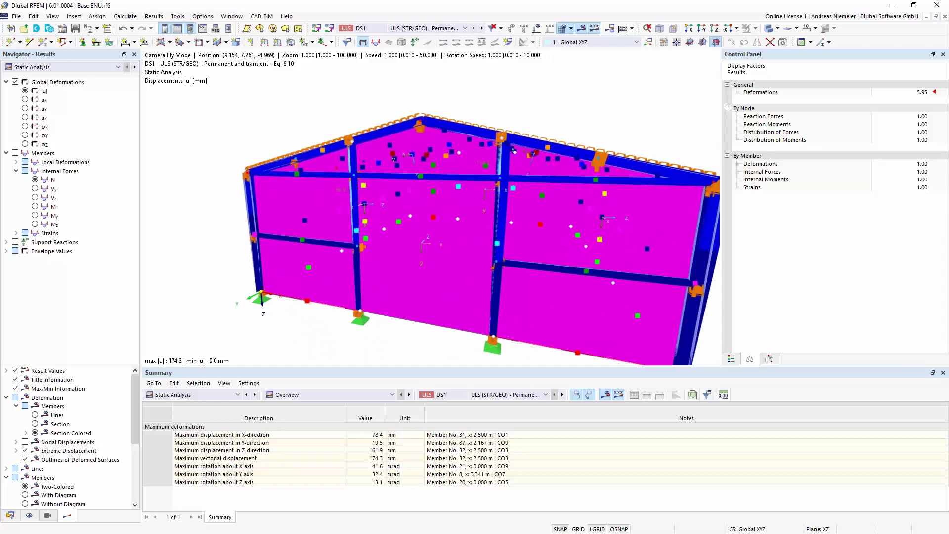
key("w")
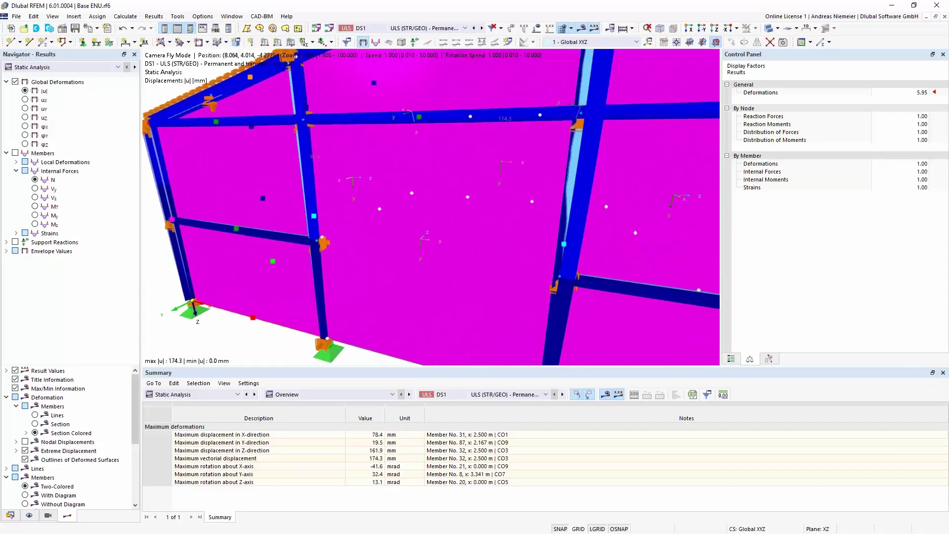
key("w")
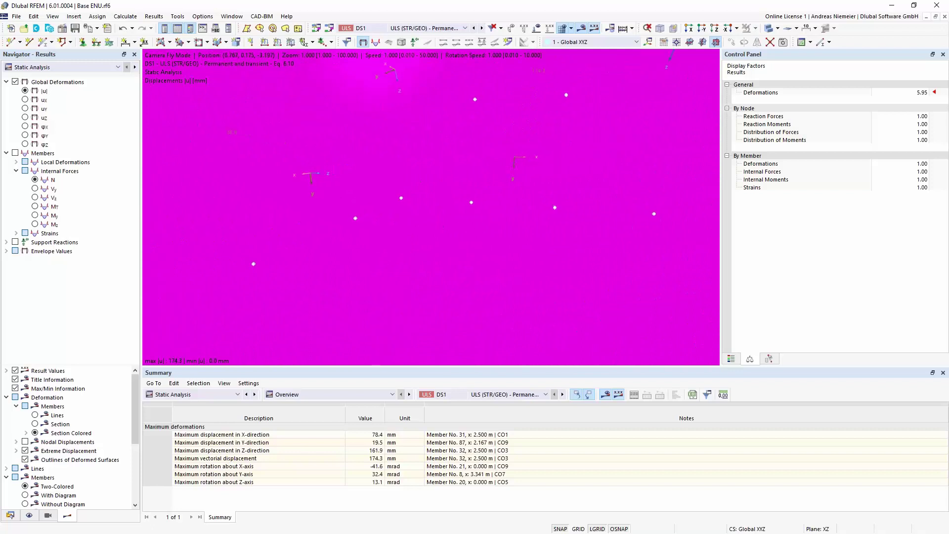
key("w")
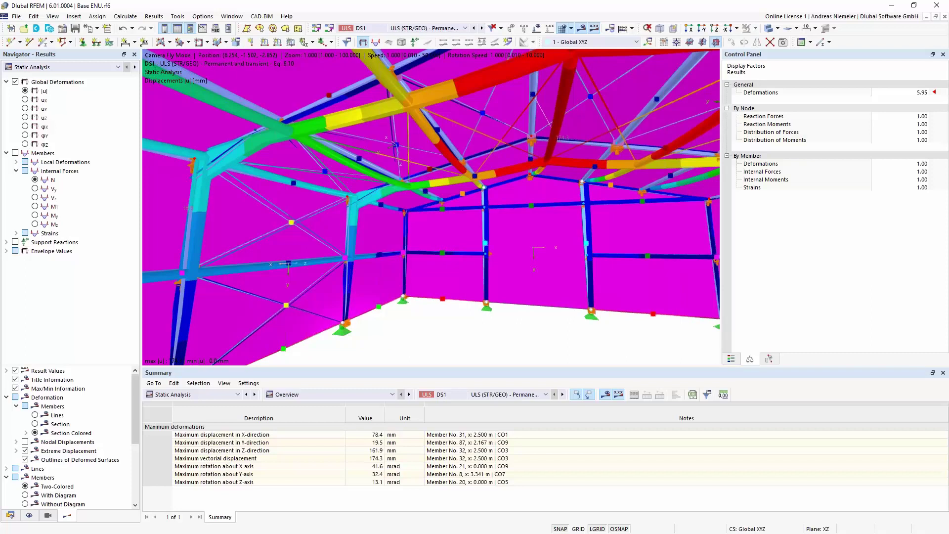
key("Escape")
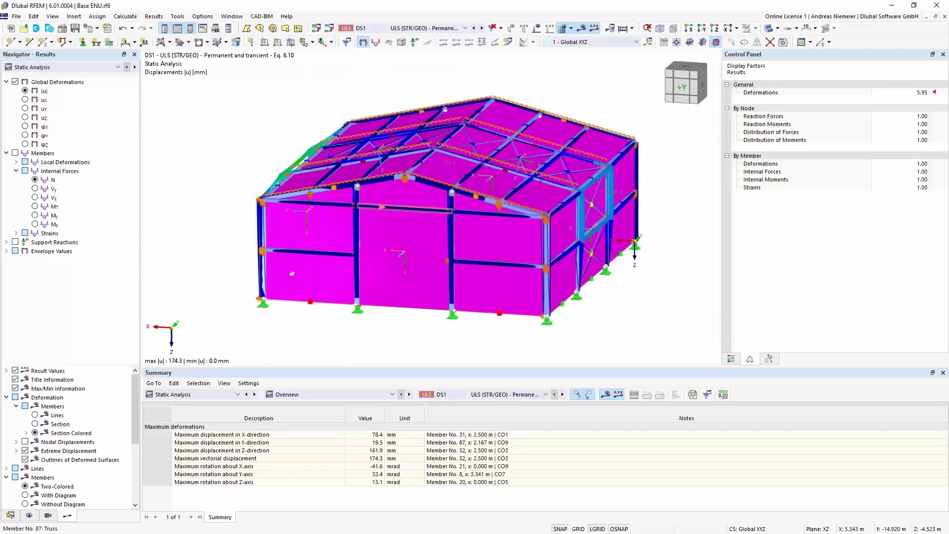
Turn the hall to a side view facing the +X direction
middle_click_drag(639, 317, 484, 304, "ctrl")
scroll(483, 304, "up", 1)
scroll(483, 304, "down", 1)
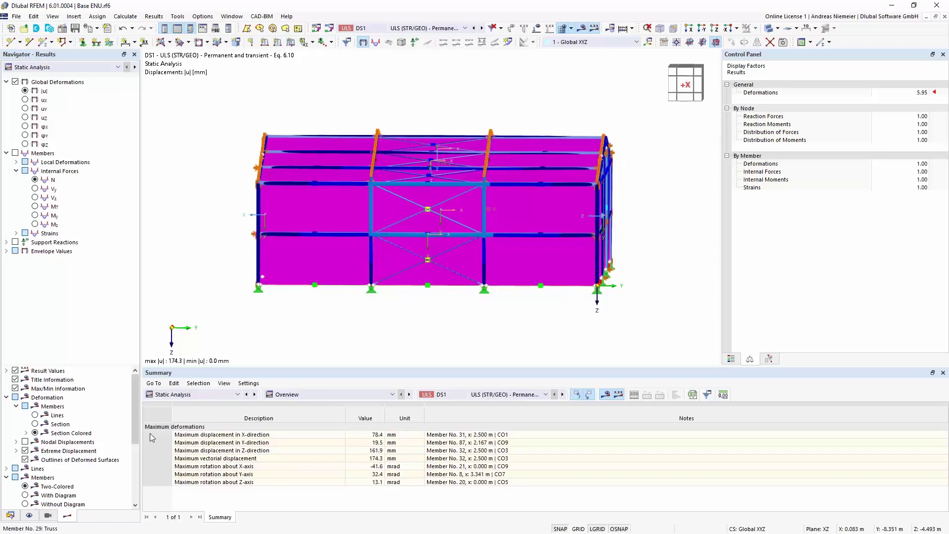
Cancel the visibility mode that limits the display to tension members and switch off the results display
left_click(48, 516)
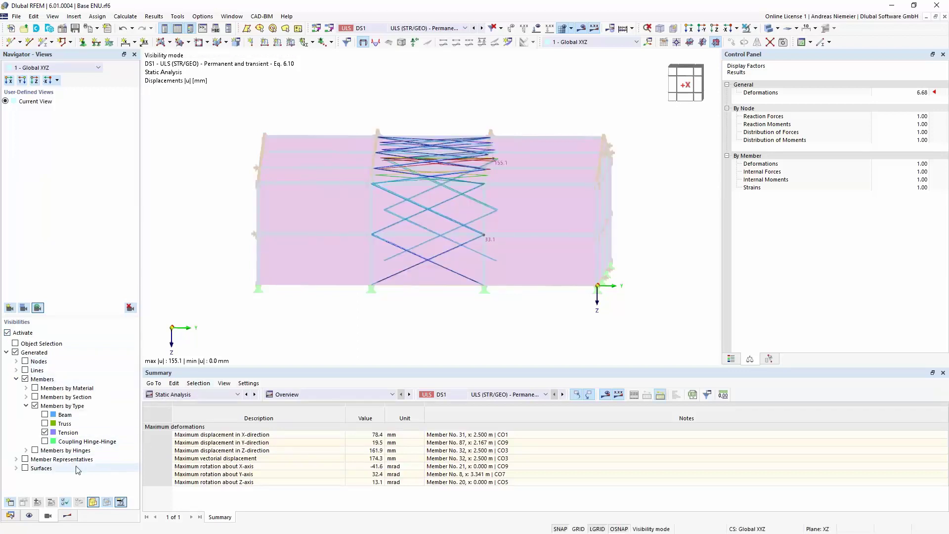
left_click(746, 28)
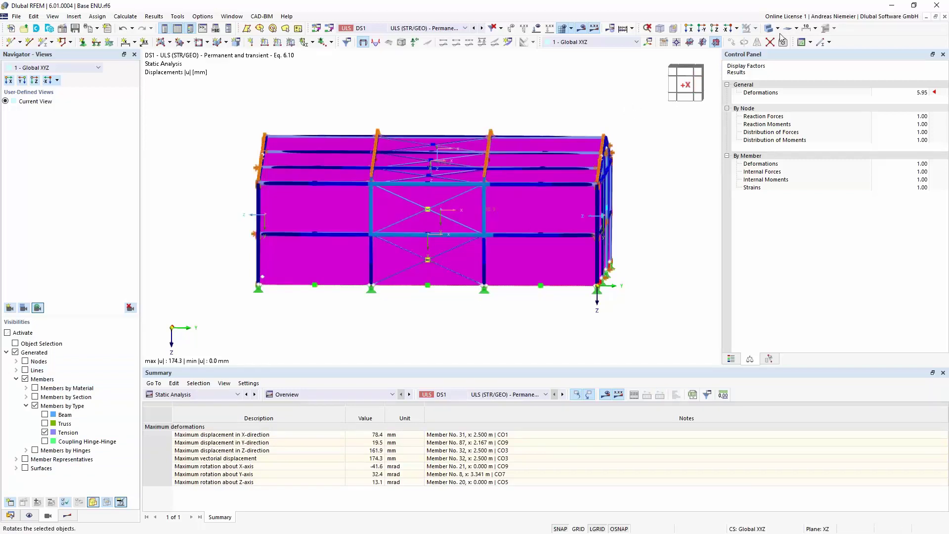
mouse_move(416, 90)
middle_mouse_down()
mouse_move(455, 91)
mouse_move(409, 106)
middle_mouse_up()
left_click(584, 29)
Isolate the hall's end gable wall with its members, surface and supports, viewed obliquely from the -Y side
scroll(429, 105, "up", 2)
left_click_drag(351, 107, 411, 277)
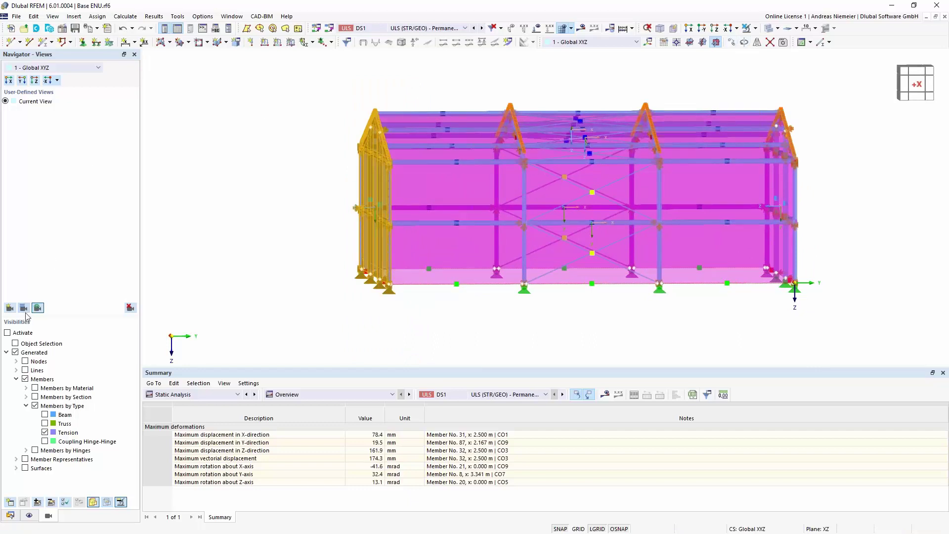
left_click(755, 28)
left_click(755, 45)
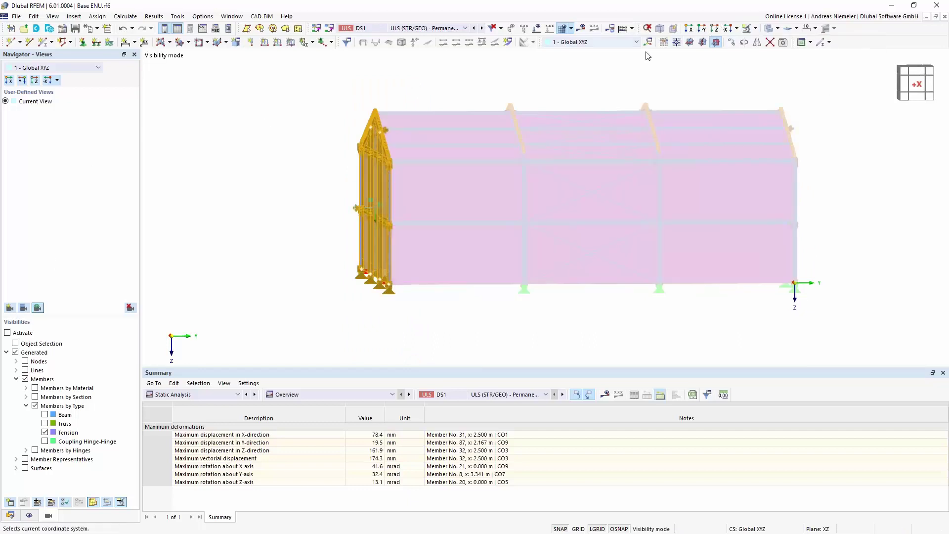
left_click(663, 30)
middle_click_drag(449, 147, 173, 92, "ctrl")
left_click(215, 85)
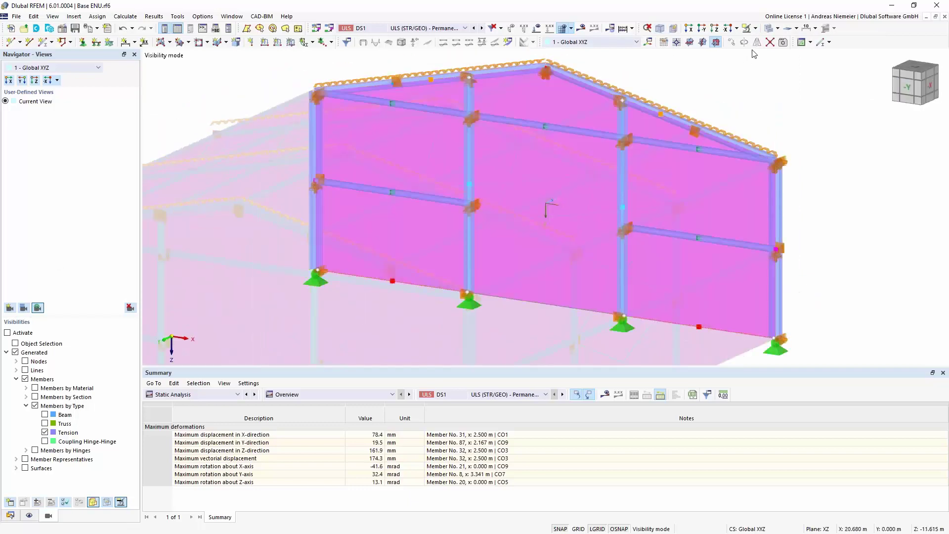
Display the isolated gable wall in wireframe and stop showing hidden objects in the background
left_click(778, 28)
left_click(788, 42)
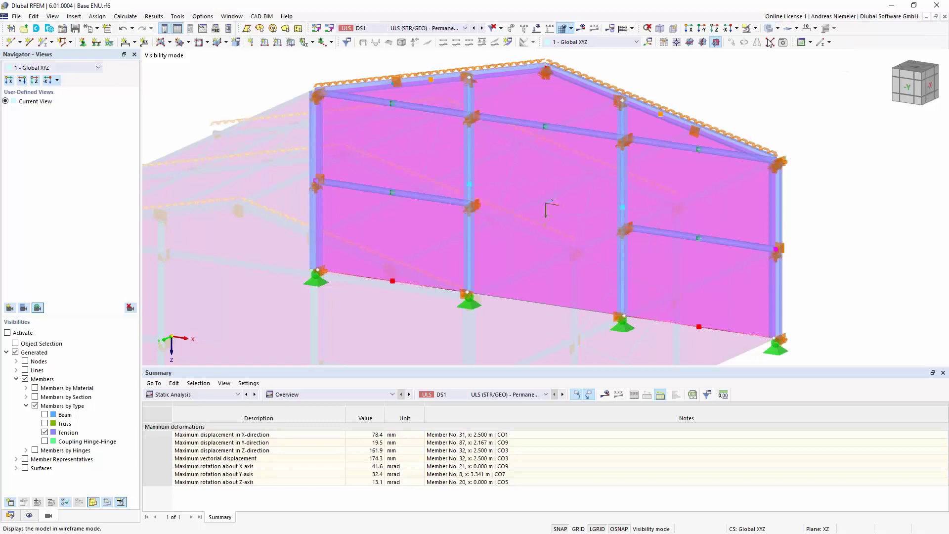
right_click(735, 84)
left_click(821, 246)
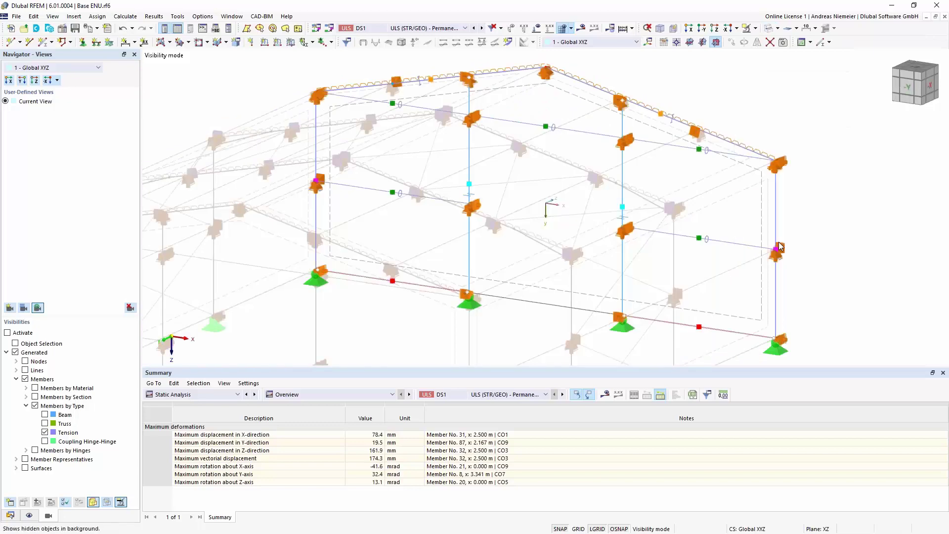
Turn the gable wall to the -Y view and save it as a user-defined view named Front
left_click(908, 88)
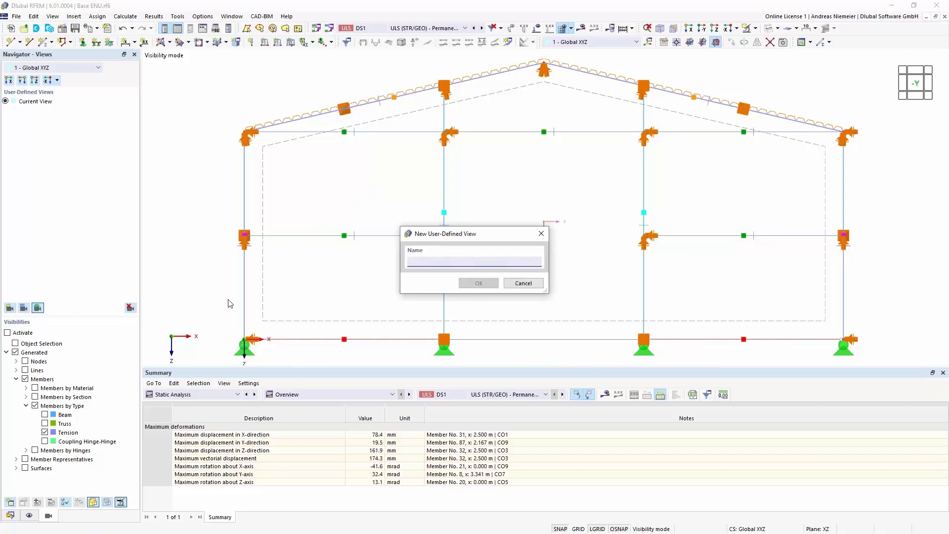
type("Front")
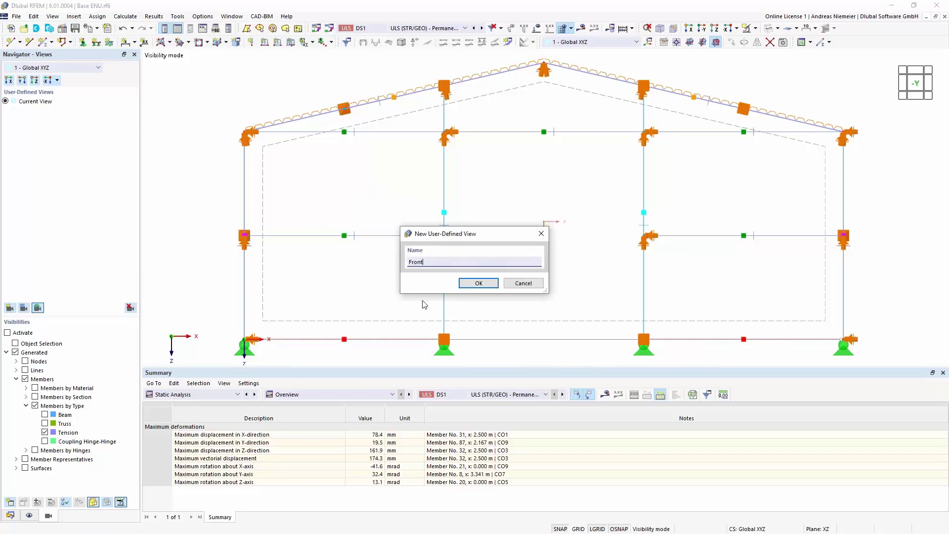
left_click(477, 284)
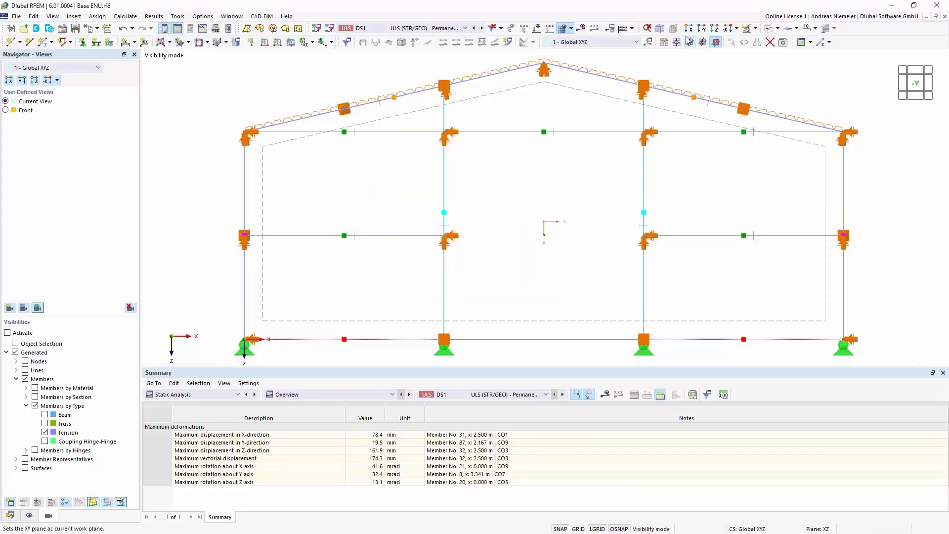
Cancel the gable wall's visibility mode and isolate one intermediate frame with its related objects
left_click(755, 28)
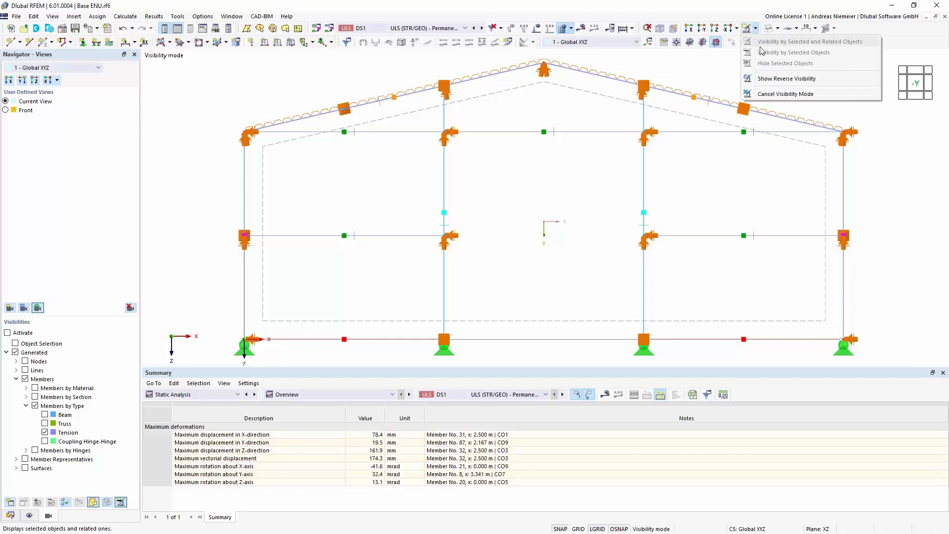
left_click(785, 94)
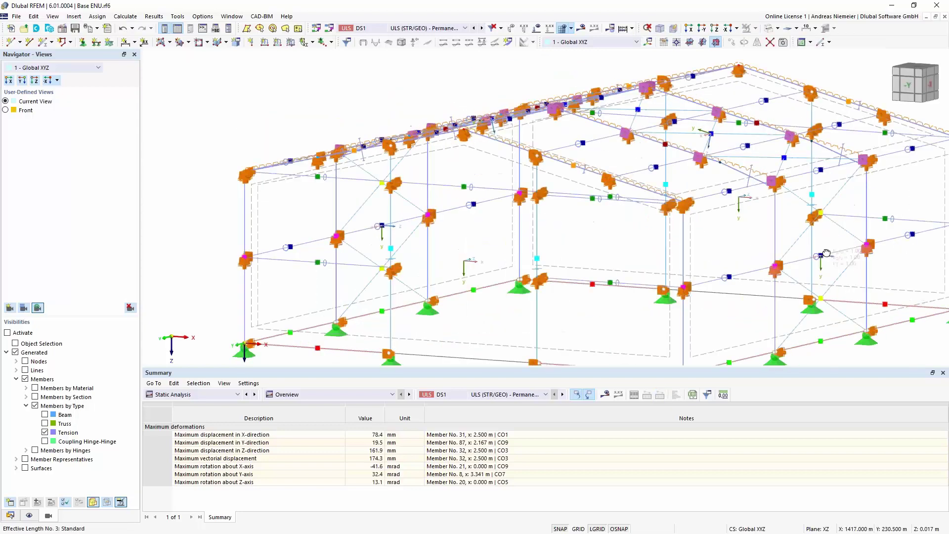
left_click_drag(437, 86, 491, 357)
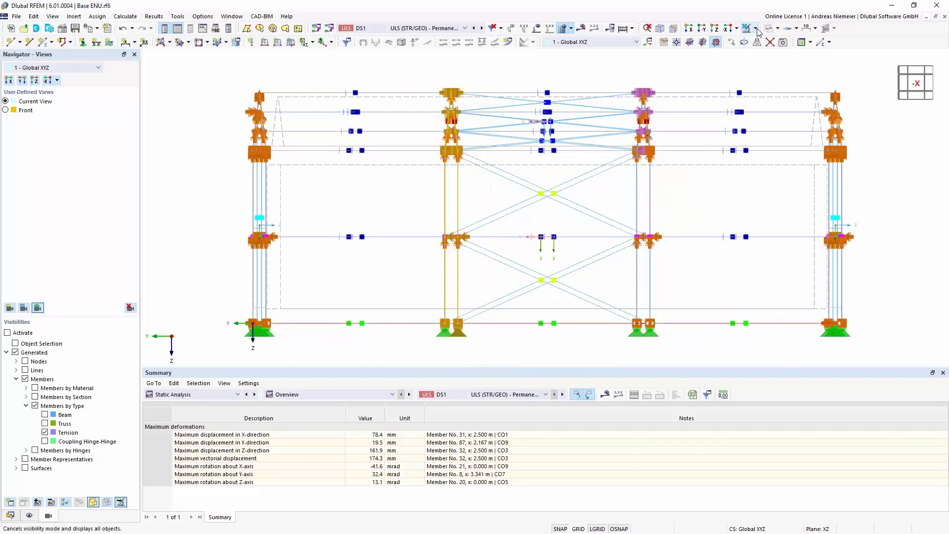
left_click(756, 29)
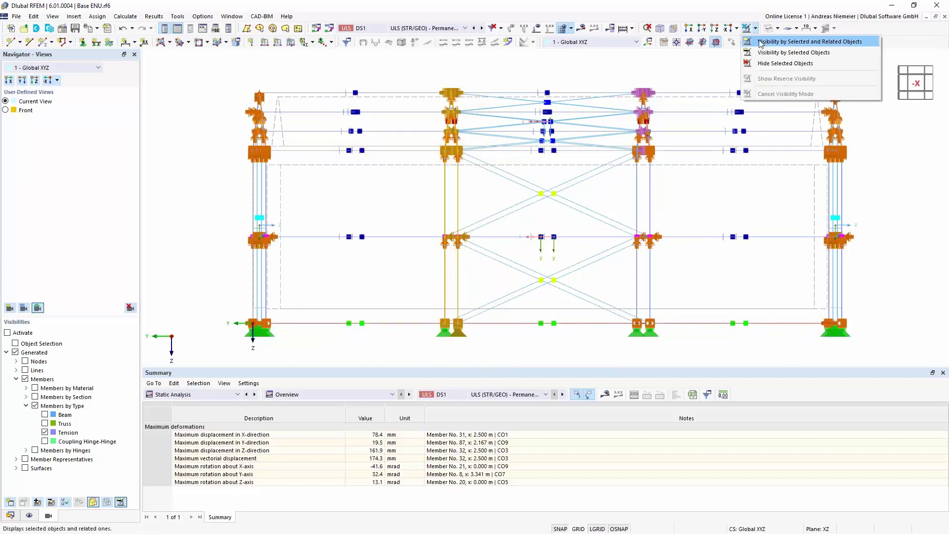
left_click(761, 42)
middle_click_drag(724, 129, 919, 135, "ctrl")
Save the intermediate frame's -Y view as a user-defined view named Mid and recall the saved Front view
left_click(903, 86)
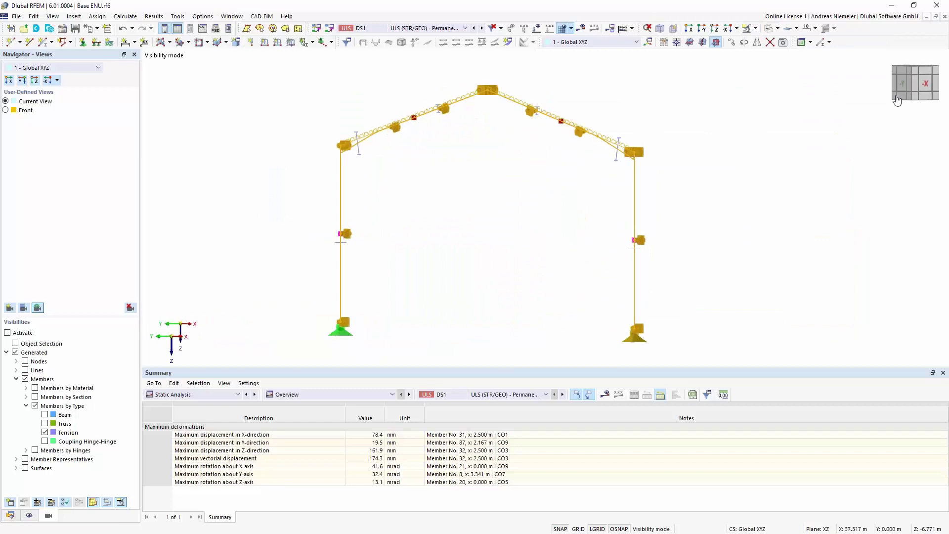
left_click(10, 308)
type("Mid")
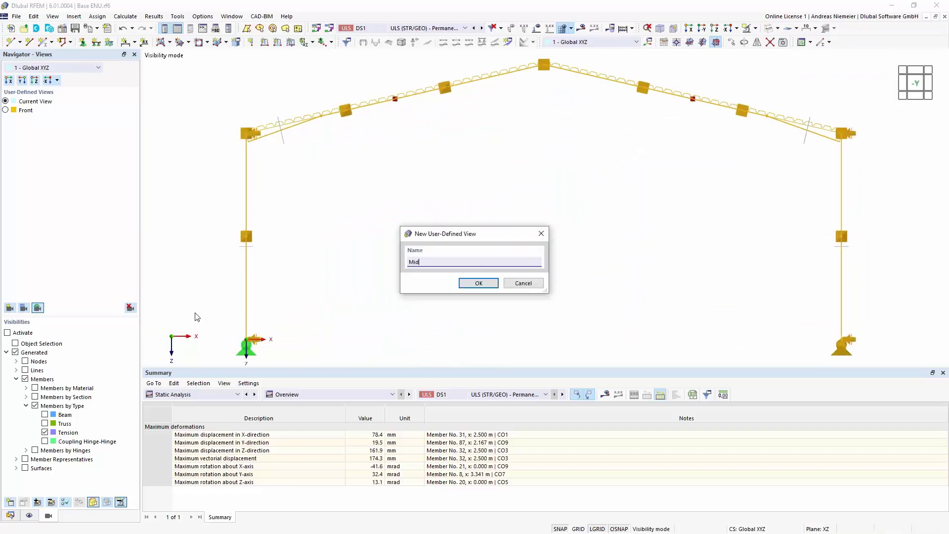
left_click(480, 284)
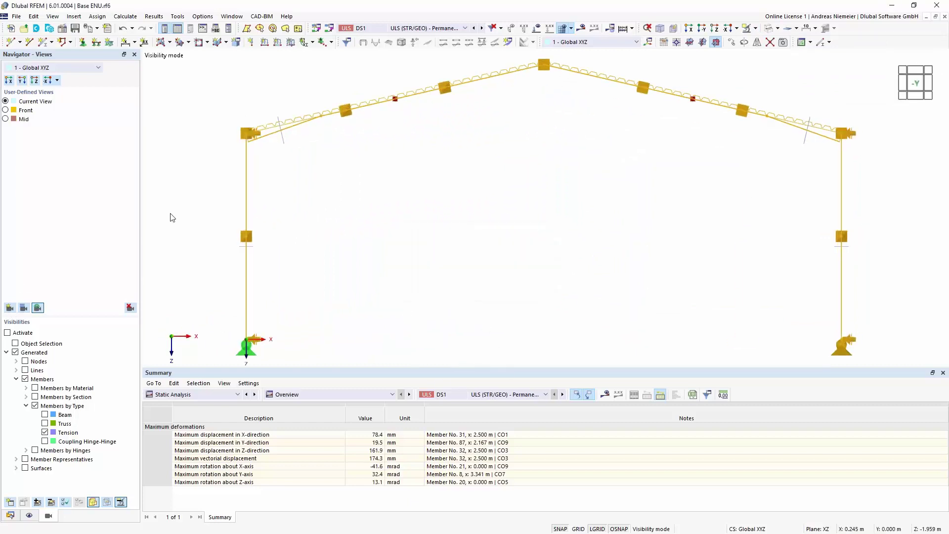
left_click(5, 119)
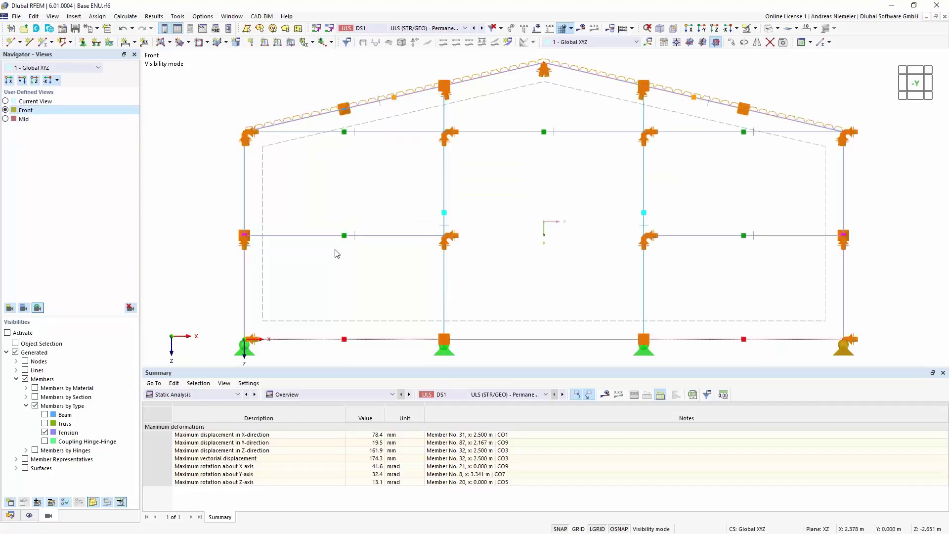
Create a new printout report for the model
left_click(11, 516)
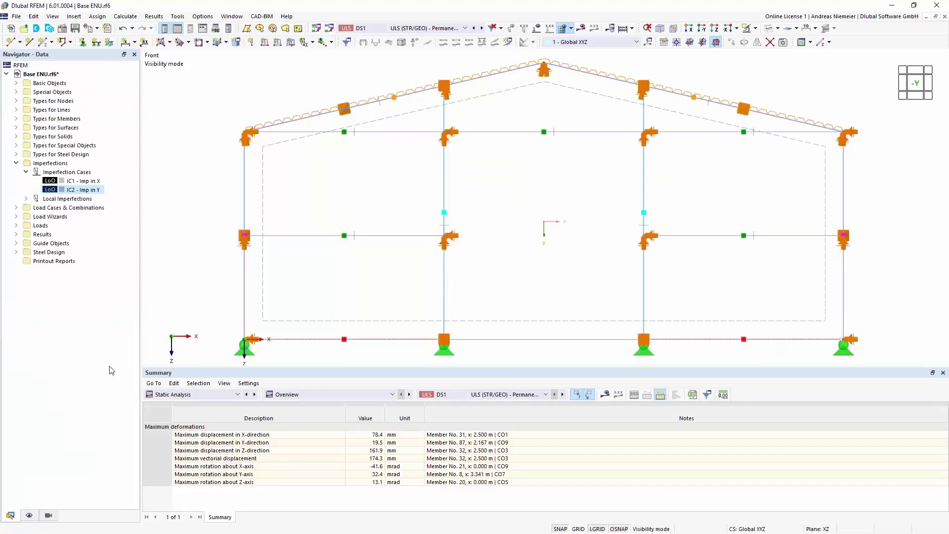
right_click(56, 261)
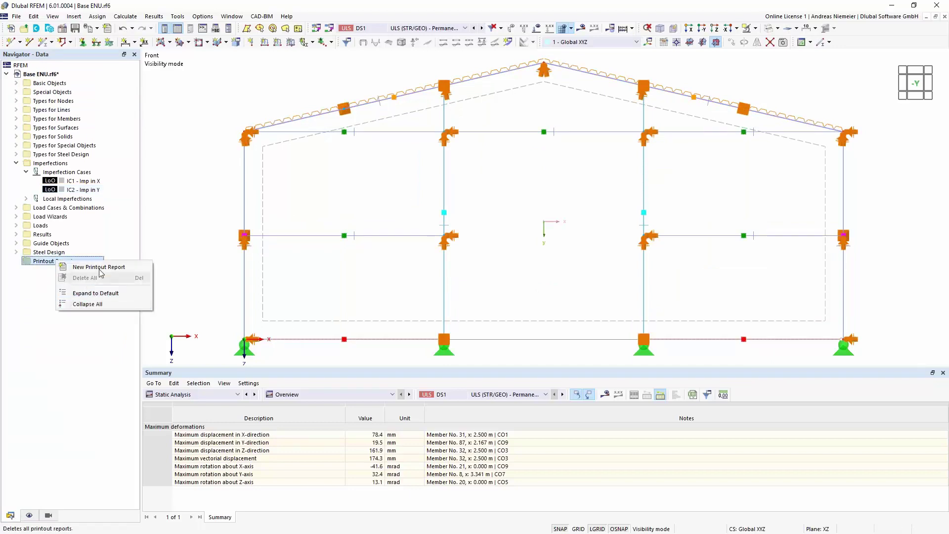
left_click(106, 268)
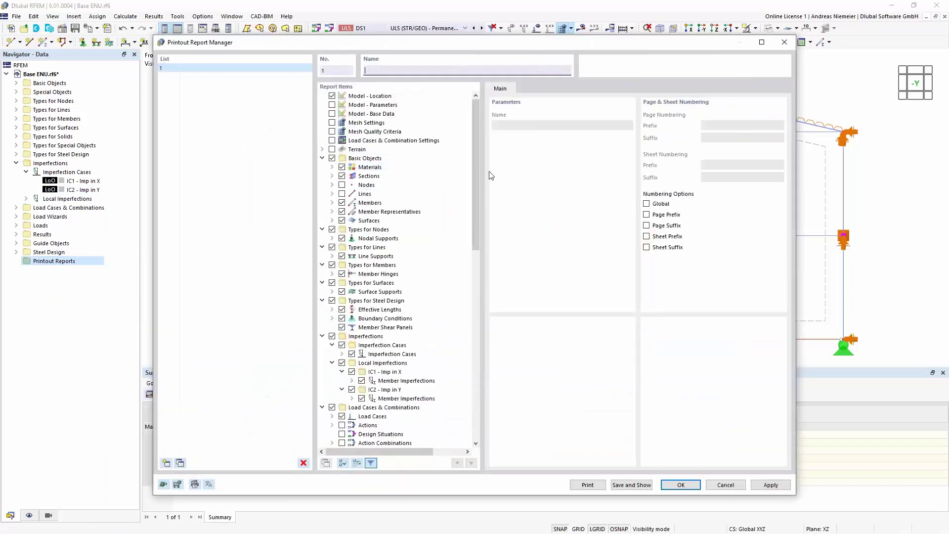
mouse_move(478, 152)
left_mouse_down()
mouse_move(473, 338)
mouse_move(475, 148)
left_mouse_up()
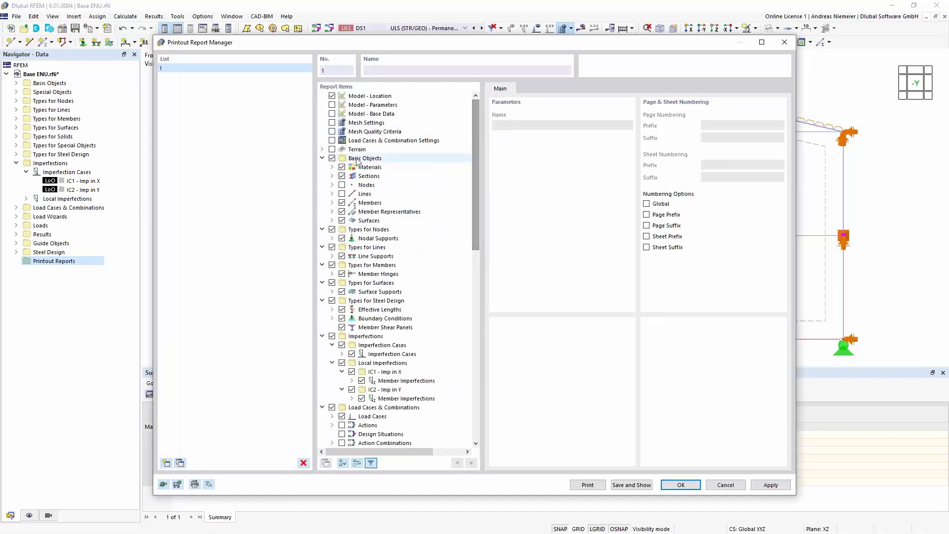
Include the Nodes item of the basic objects in the report and duplicate it
left_click(366, 185)
left_click(342, 185)
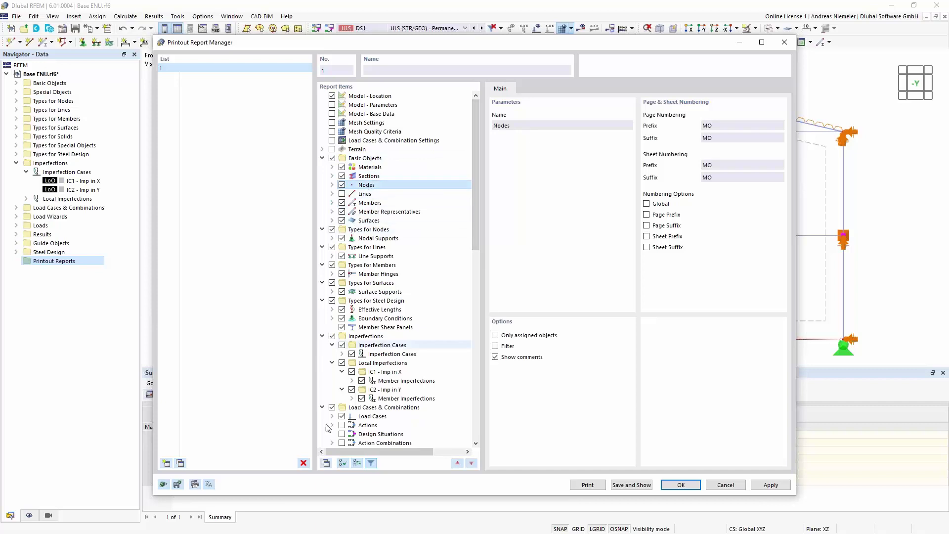
left_click(326, 463)
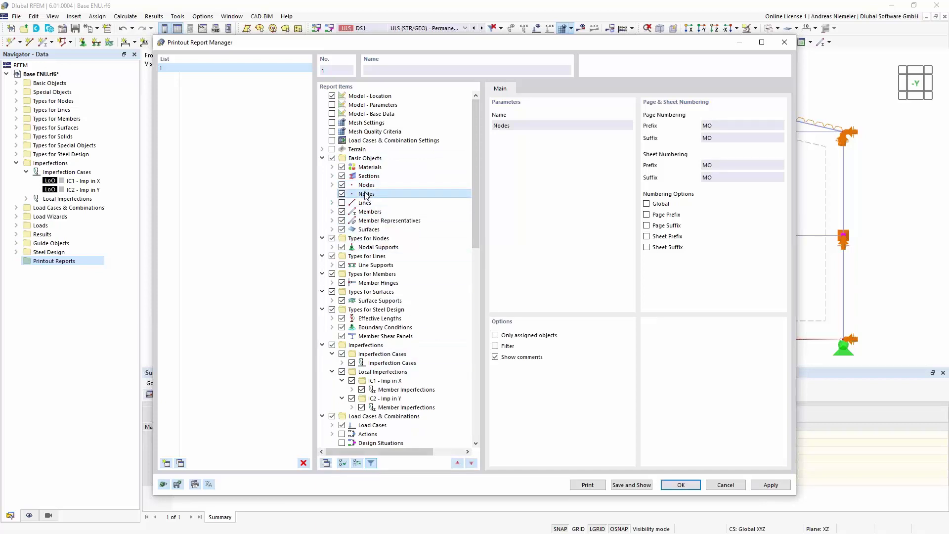
Rename the first Nodes report item as Nodes Base, leaving it not limited to assigned objects
left_click(523, 122)
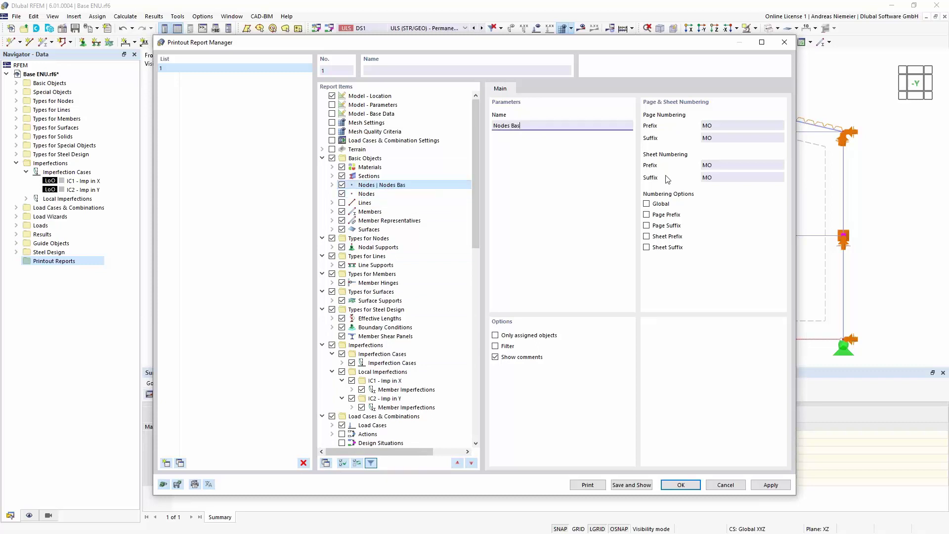
left_click(496, 336)
left_click(497, 336)
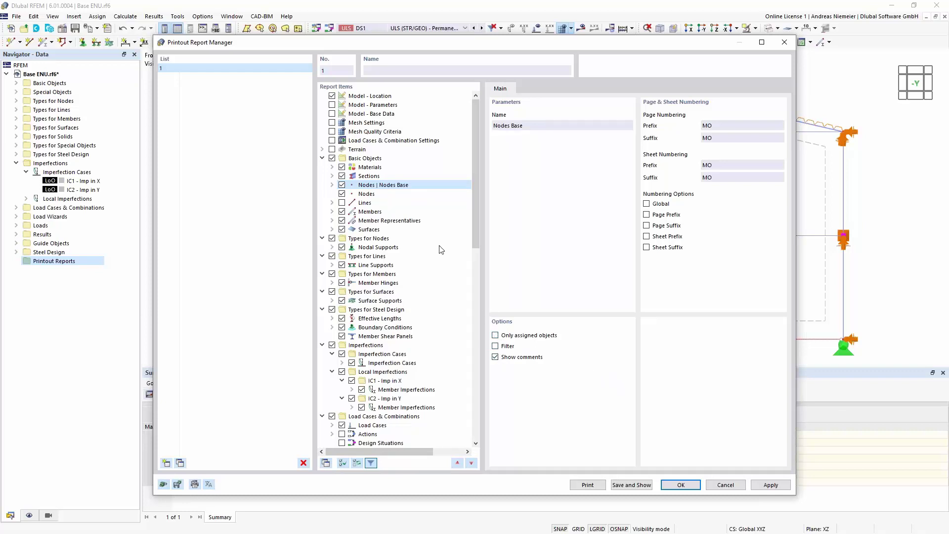
Show the whole model and filter Nodes Base by numbers to the hall's base nodes 1,3,17,19,30,32,43,45,56,63,65,70
left_click(496, 347)
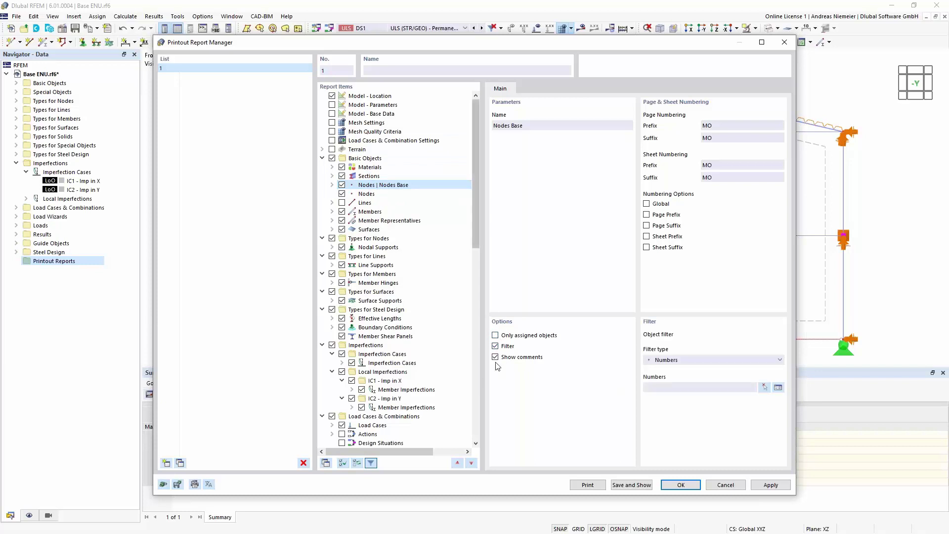
left_click(783, 365)
left_click(761, 369)
left_click(762, 386)
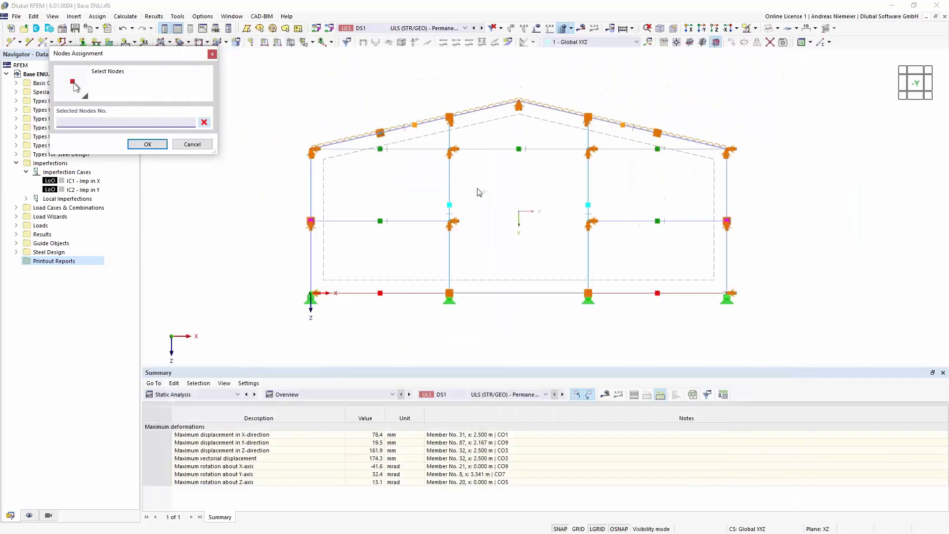
left_click(755, 28)
left_click(771, 94)
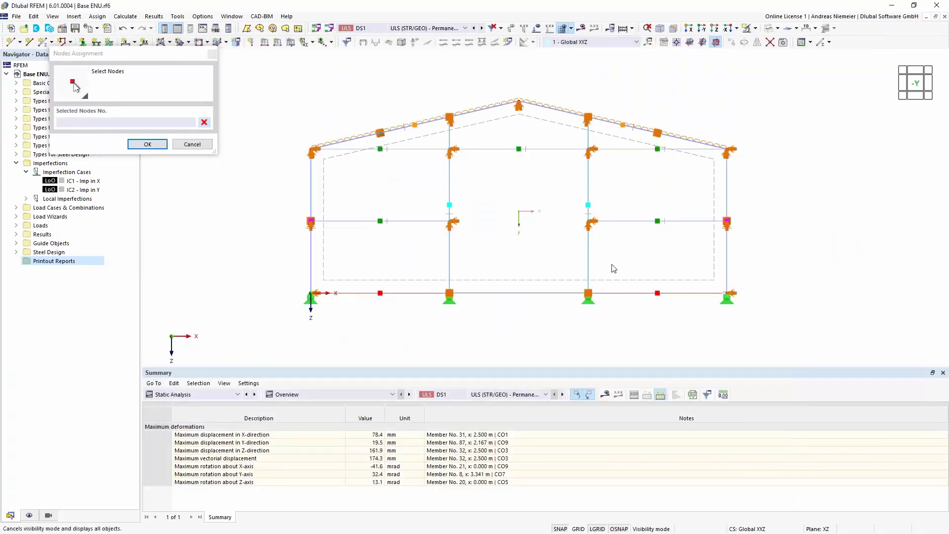
left_click_drag(765, 327, 766, 334)
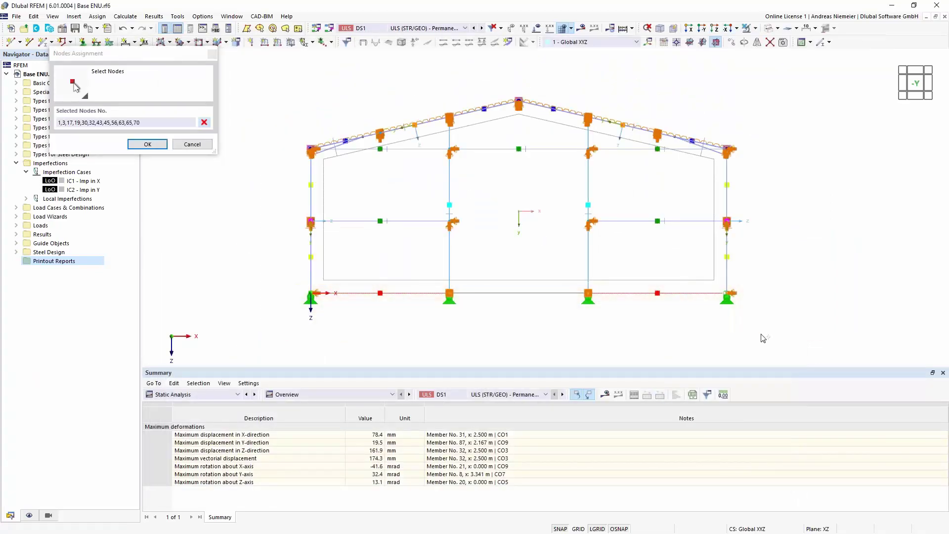
left_click(147, 143)
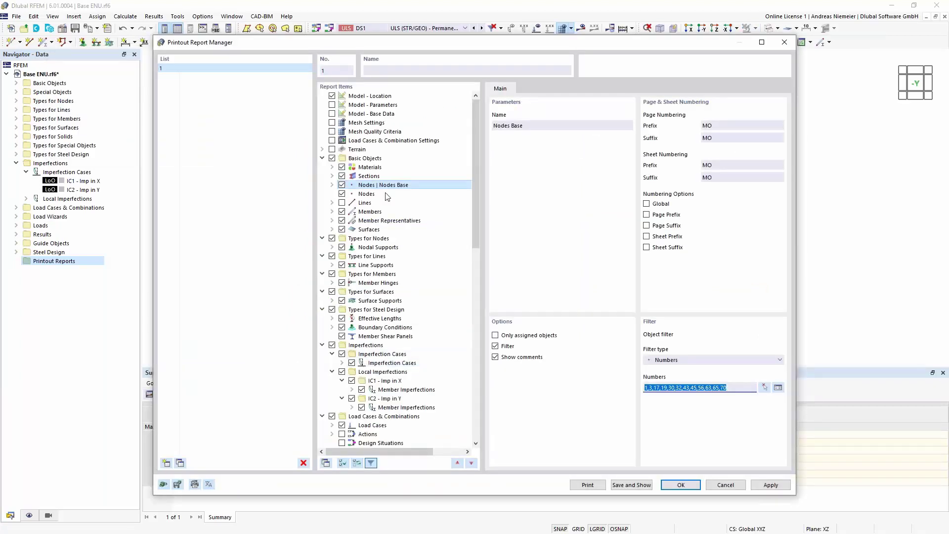
Rename the duplicated Nodes item as Nodes Rest and filter it by numbers to the nodes above the hall's base
left_click(367, 194)
left_click(524, 128)
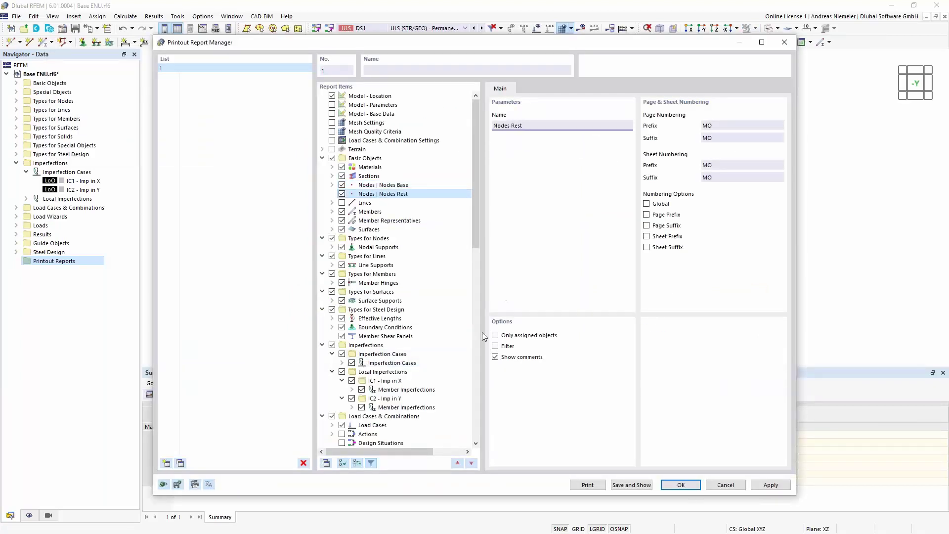
left_click(494, 346)
left_click(765, 387)
left_click_drag(714, 255, 726, 269)
left_click(147, 144)
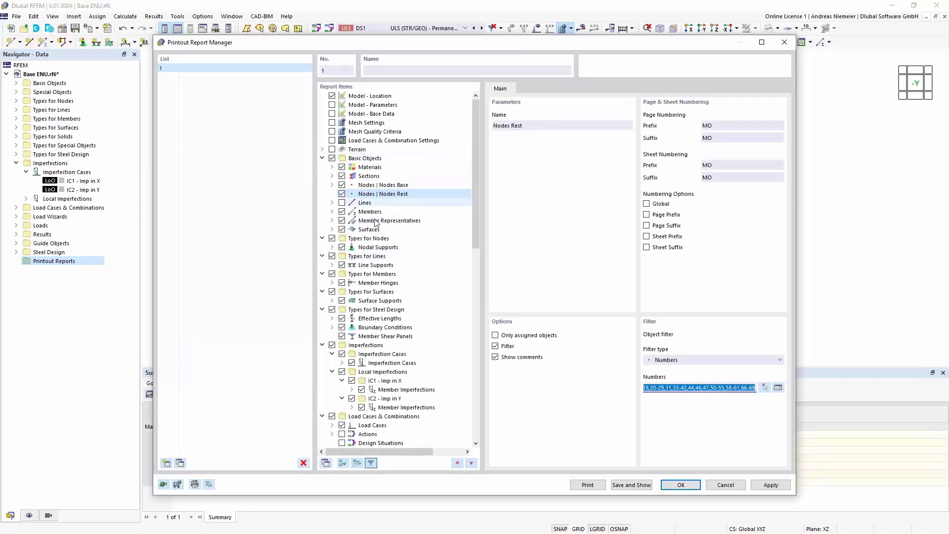
left_click(366, 186)
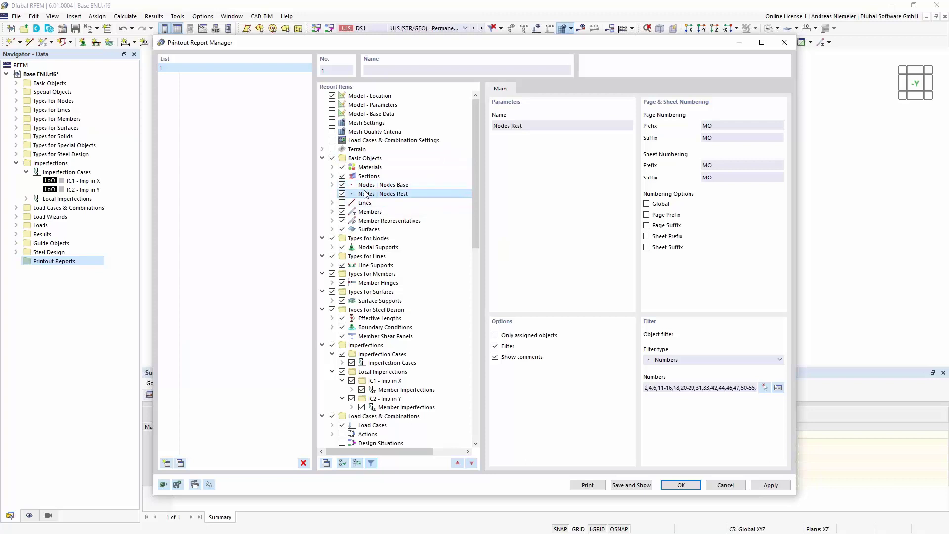
left_click(364, 194)
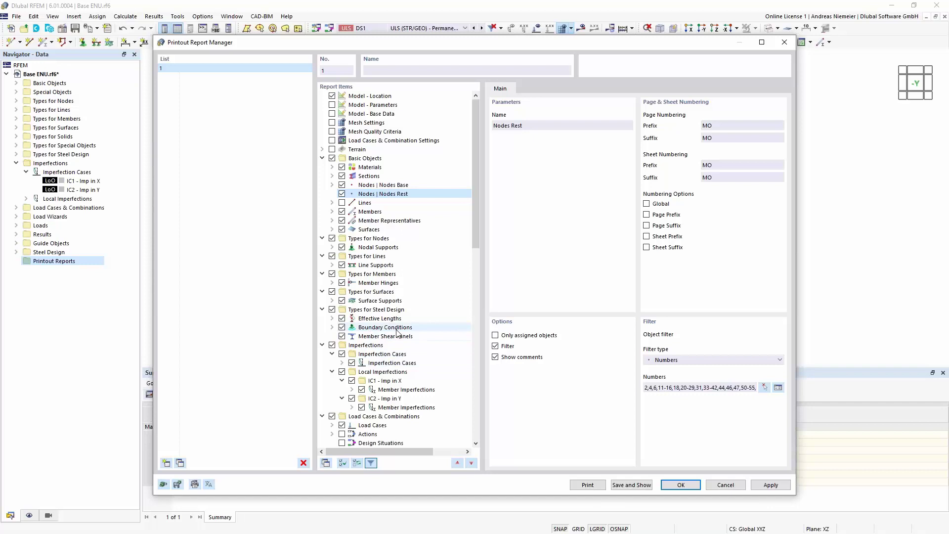
Set the Design Ratio on Members by Member report item to governing-only rows for all three limit state groups and include the Design Check Formula column
scroll(371, 385, "down", 20)
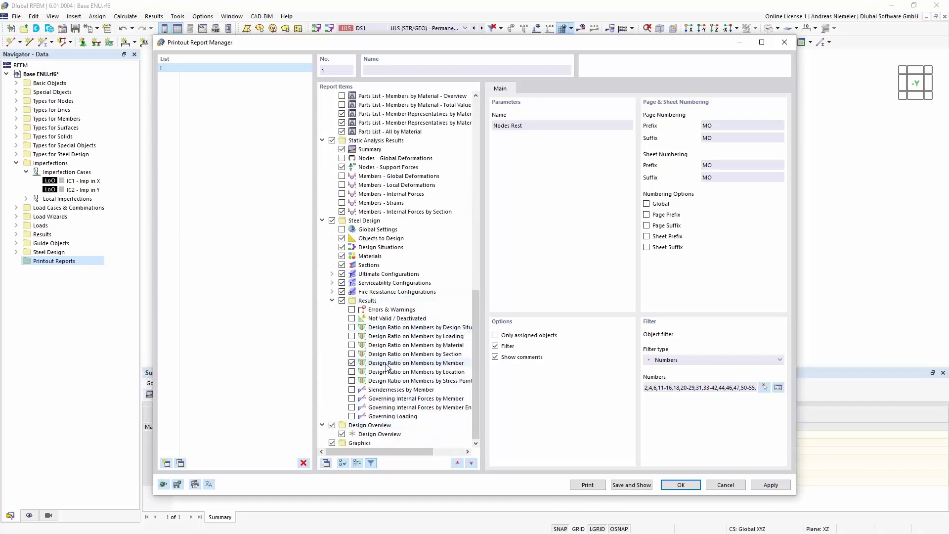
left_click(416, 363)
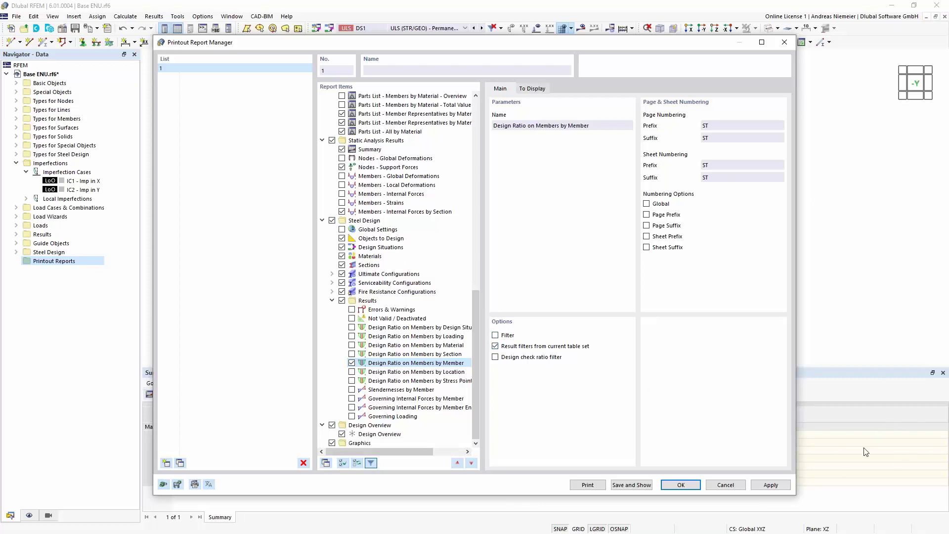
left_click(499, 346)
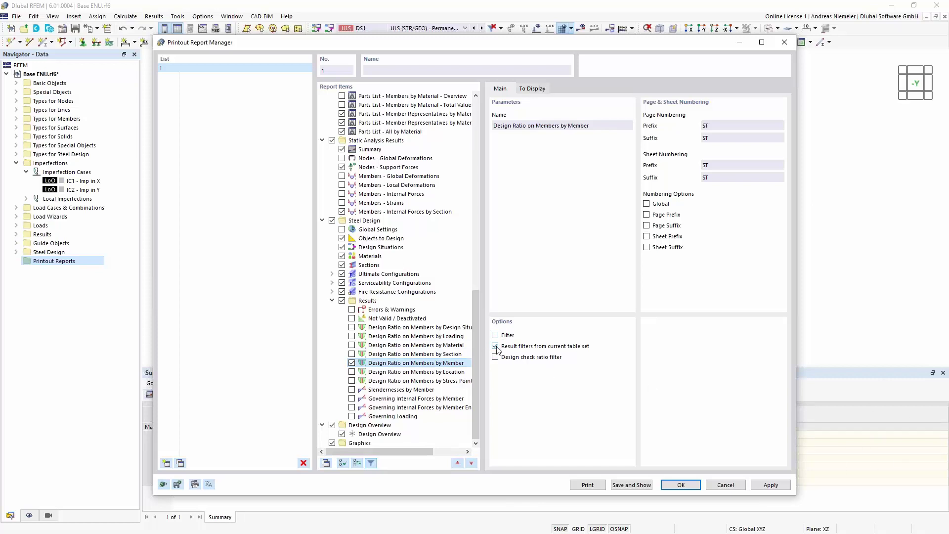
left_click(542, 88)
left_click(504, 158)
left_click(504, 199)
left_click(505, 251)
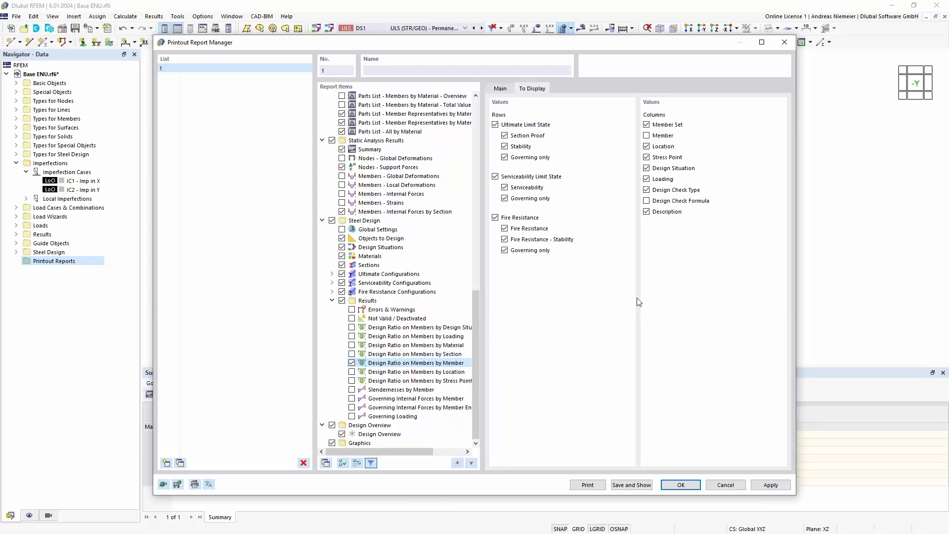
left_click(654, 203)
Save the report settings and show the generated printout report
left_click(638, 485)
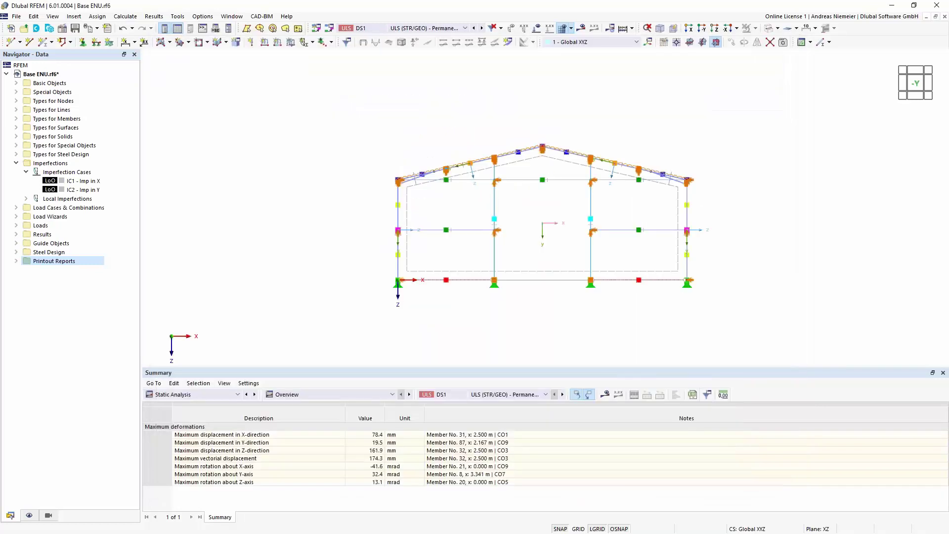
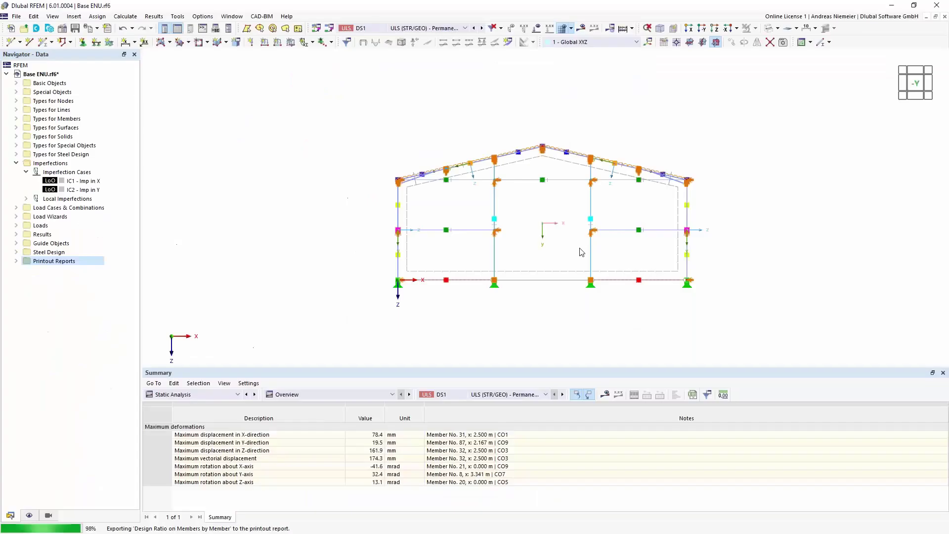
scroll(574, 250, "down", 2)
middle_click_drag(573, 250, 275, 178)
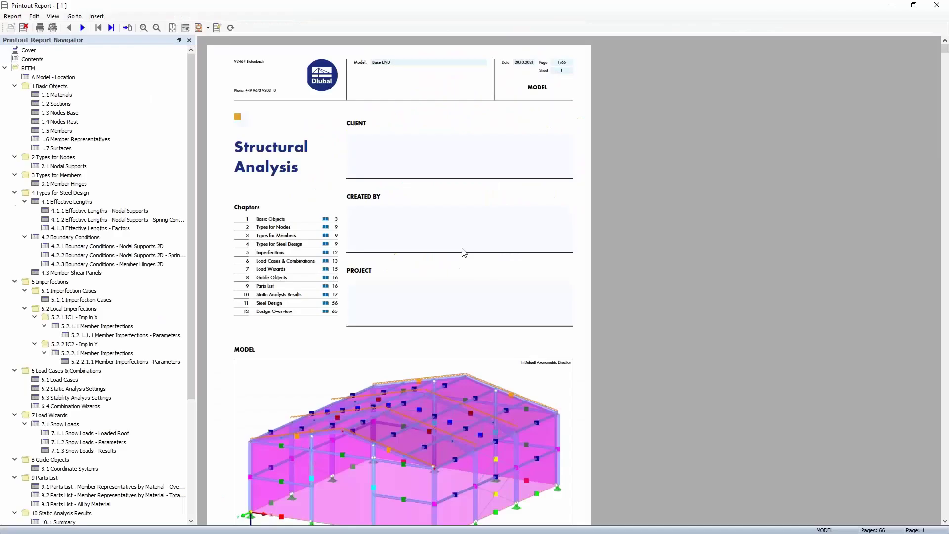
Look through the report's cover, contents, node, member and support pages and its chapter structure
scroll(460, 252, "down", 6)
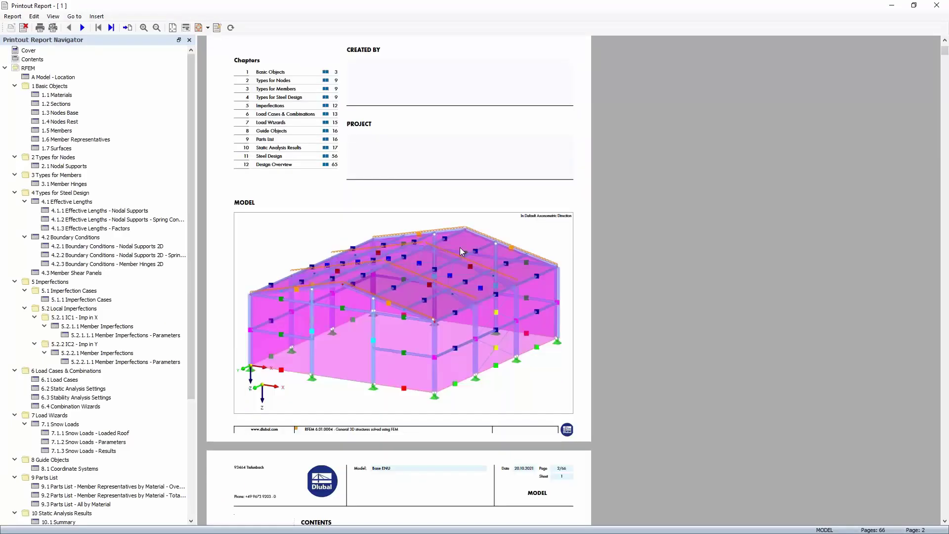
scroll(459, 253, "down", 10)
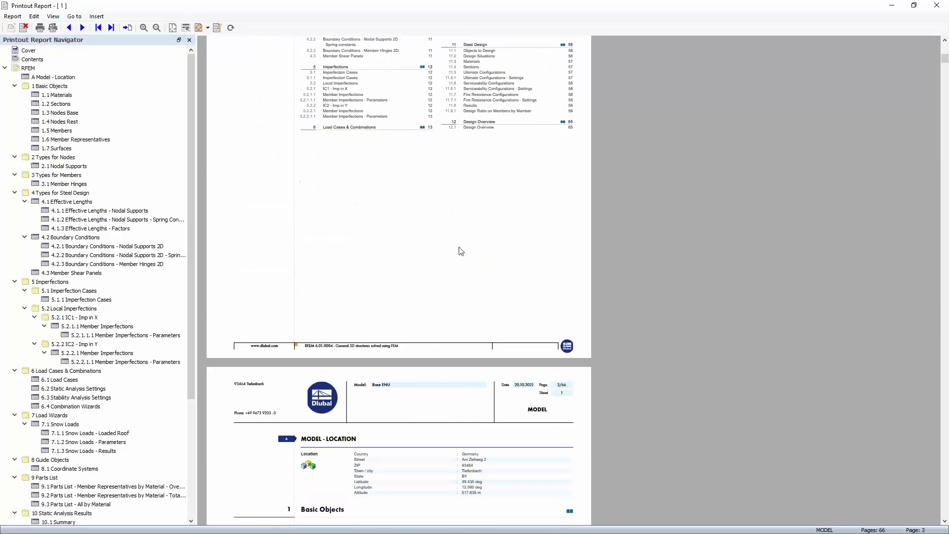
scroll(461, 251, "down", 10)
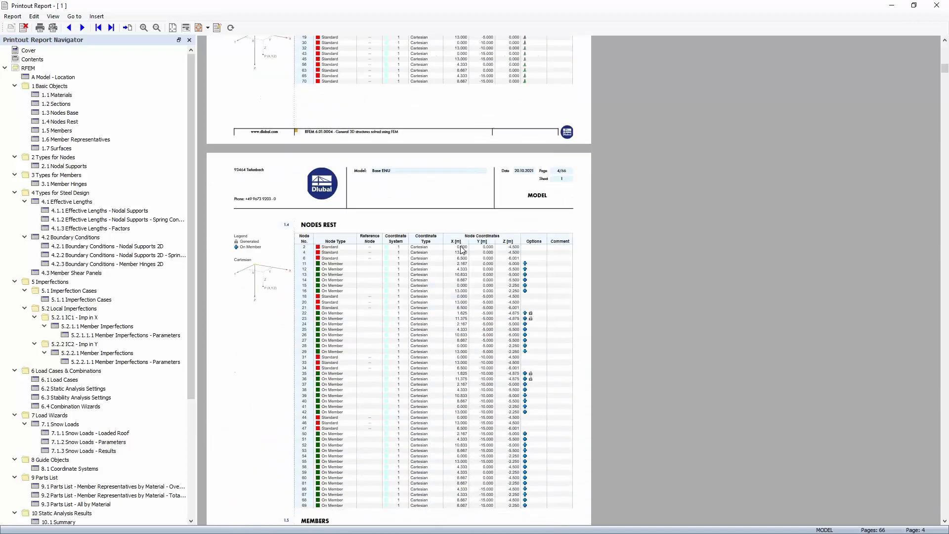
scroll(460, 250, "down", 10)
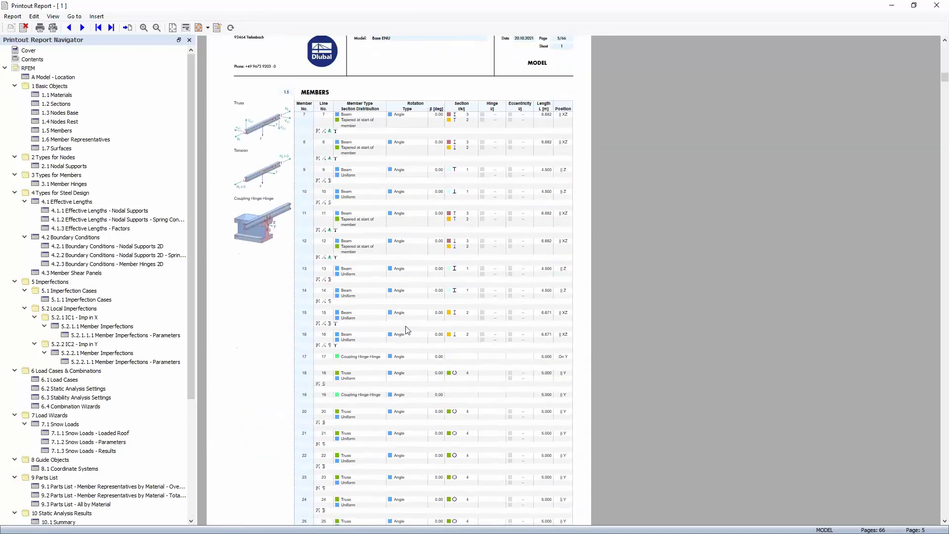
scroll(407, 331, "down", 10)
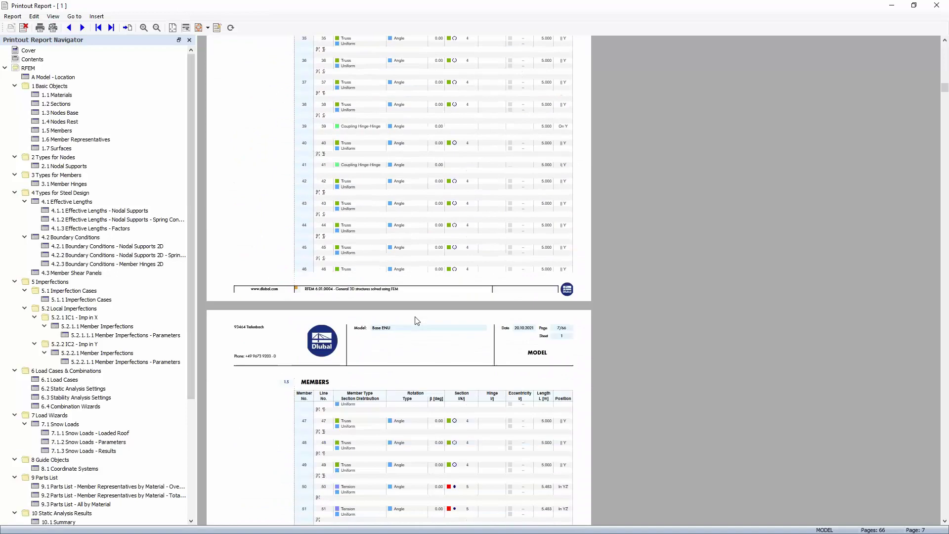
scroll(417, 321, "down", 5)
left_click_drag(945, 99, 945, 108)
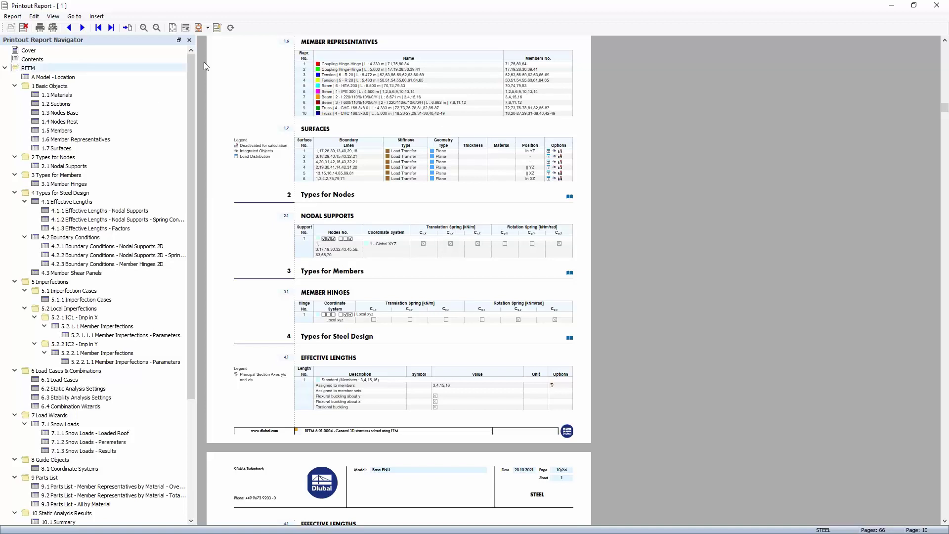
left_click_drag(193, 129, 206, 285)
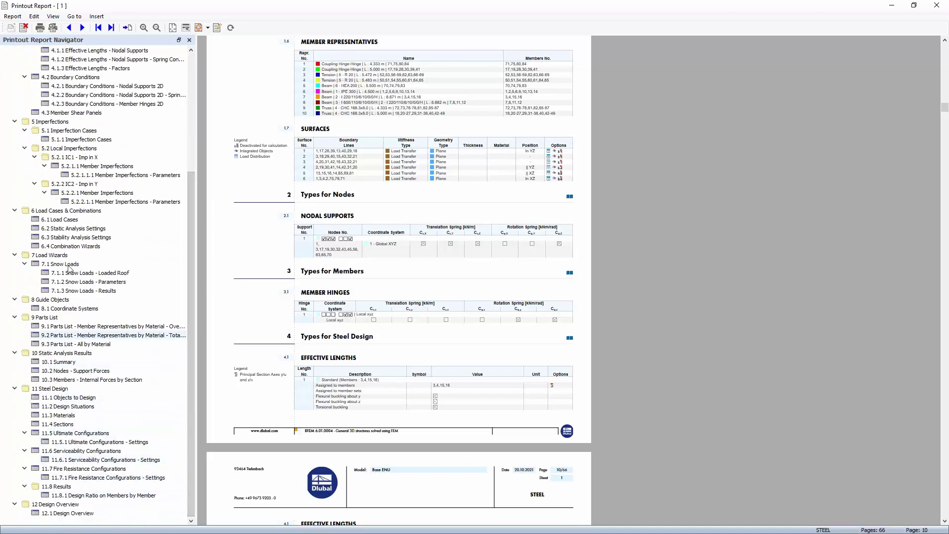
scroll(54, 237, "up", 6)
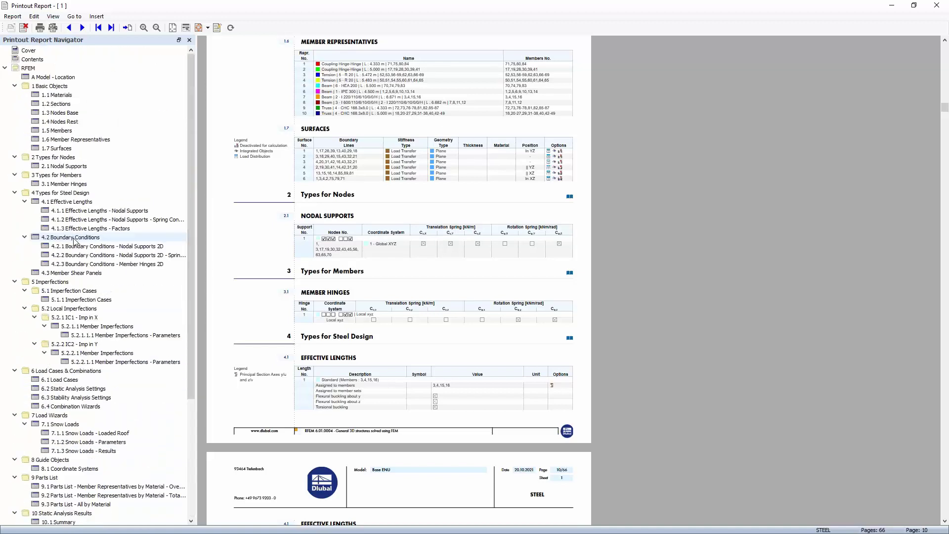
Check the Nodes Base and Nodes Rest tables and the Design Ratio on Members by Member chapter in the report
left_click(59, 114)
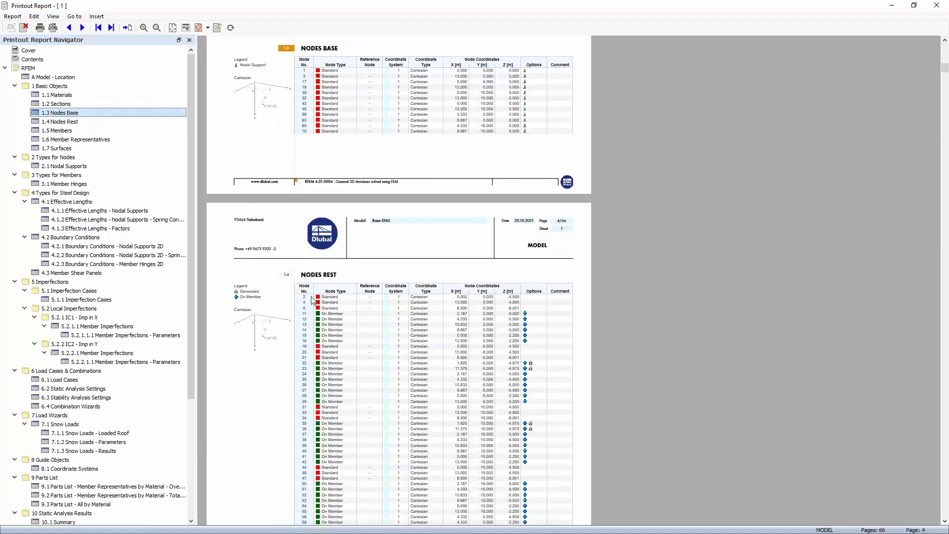
scroll(322, 295, "down", 3)
scroll(40, 499, "down", 6)
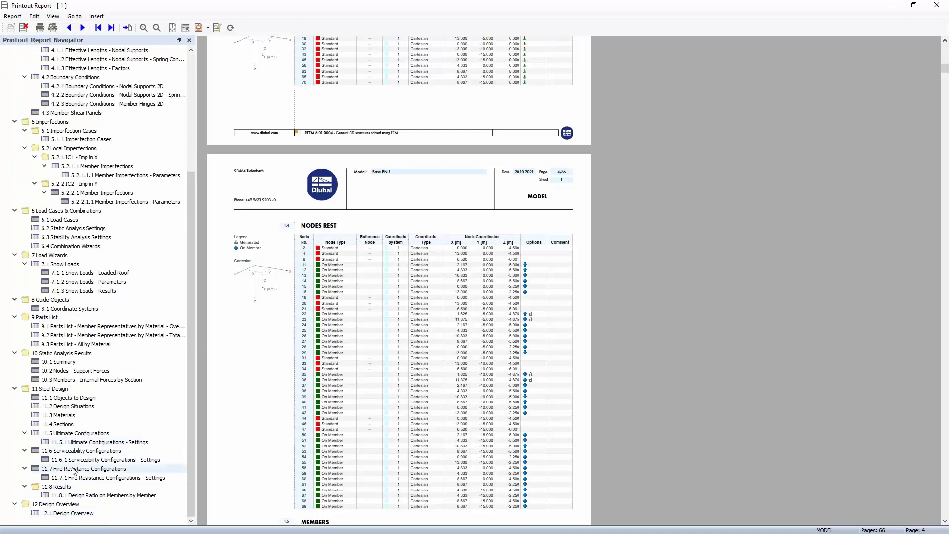
left_click(79, 495)
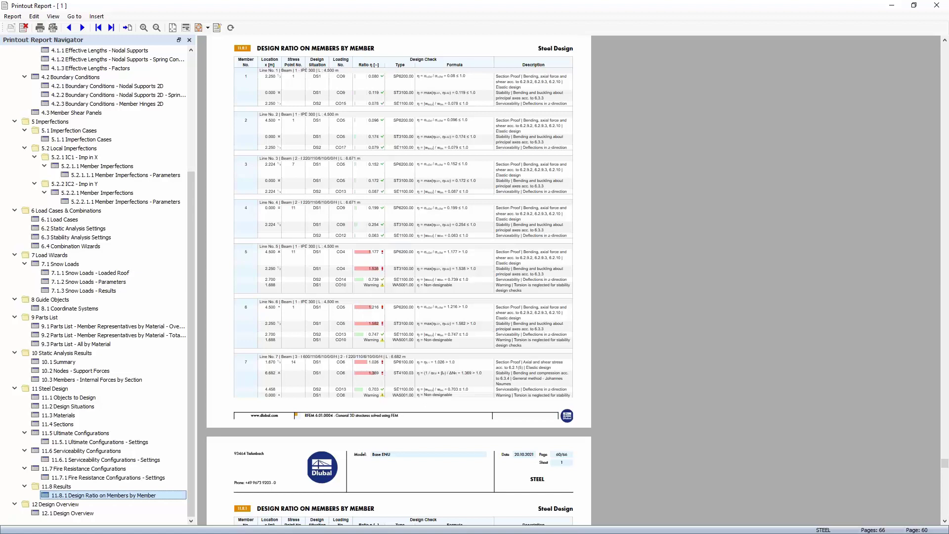
Switch back to the RFEM model and display its Steel Design member ratios without diagram in an axonometric view
key("alt+Tab")
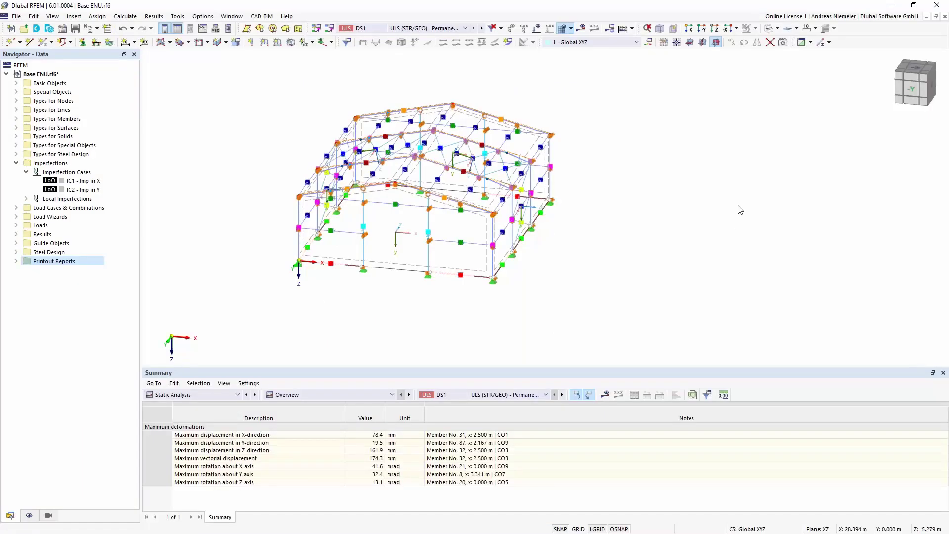
middle_click_drag(611, 188, 288, 205, "ctrl")
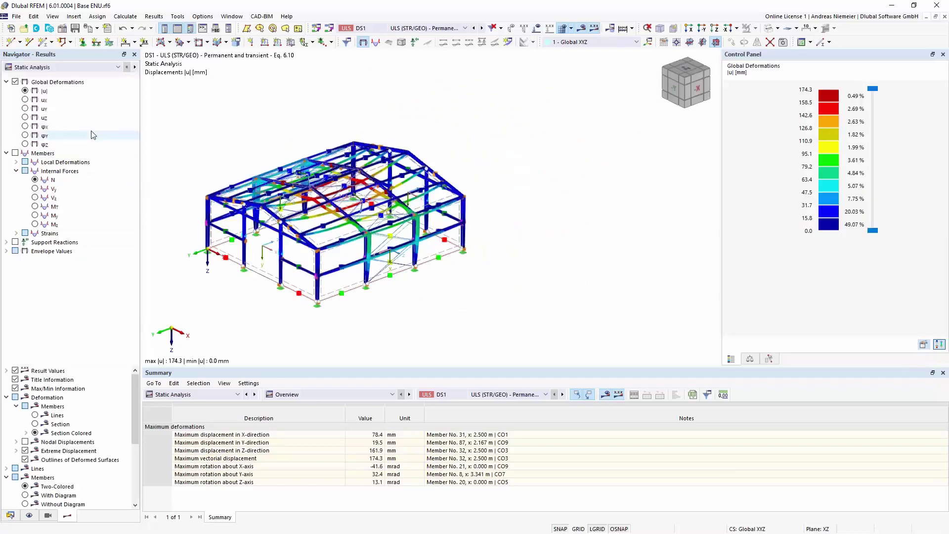
left_click(88, 72)
left_click(88, 73)
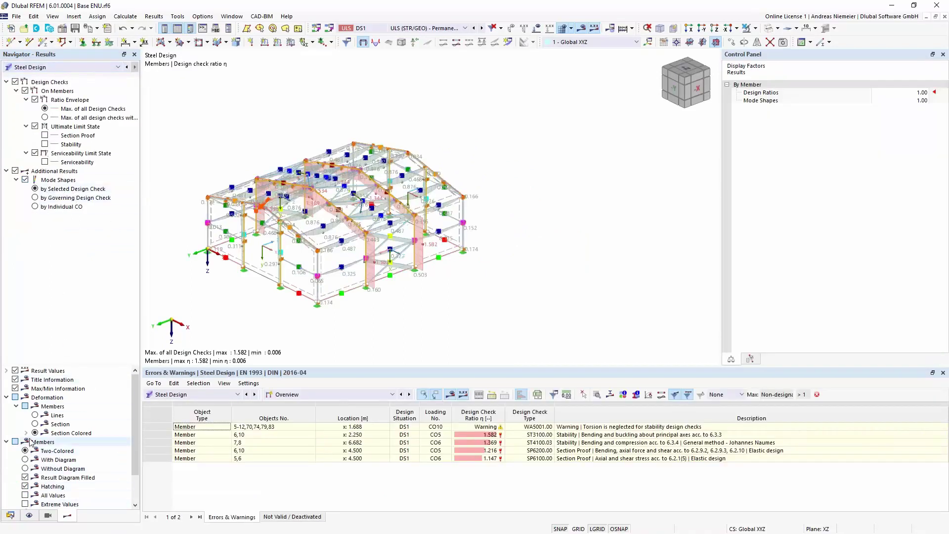
left_click(27, 468)
scroll(346, 340, "up", 3)
scroll(360, 248, "up", 1)
scroll(435, 249, "down", 1)
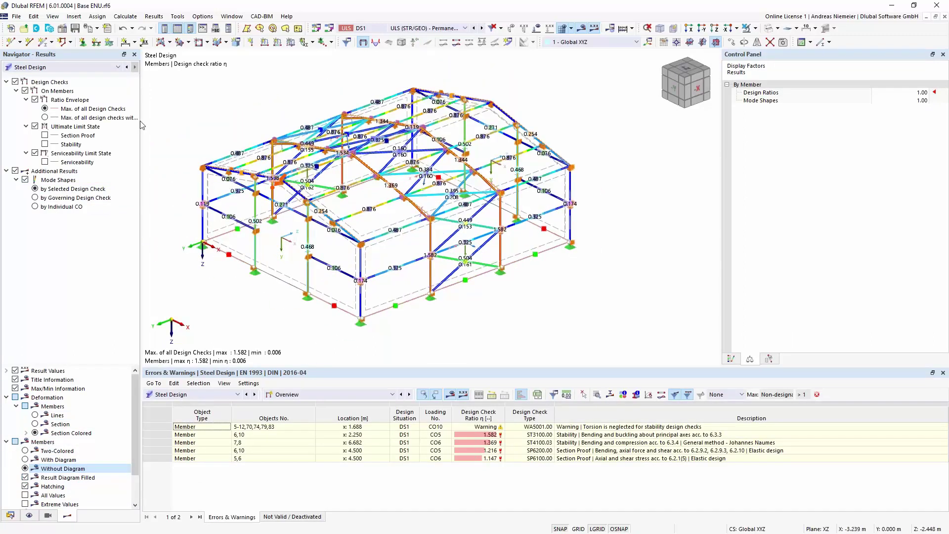
Prepare a report graphic of the design ratios for the current window only, window filling and rotated 270°, and generate its preview
left_click(91, 30)
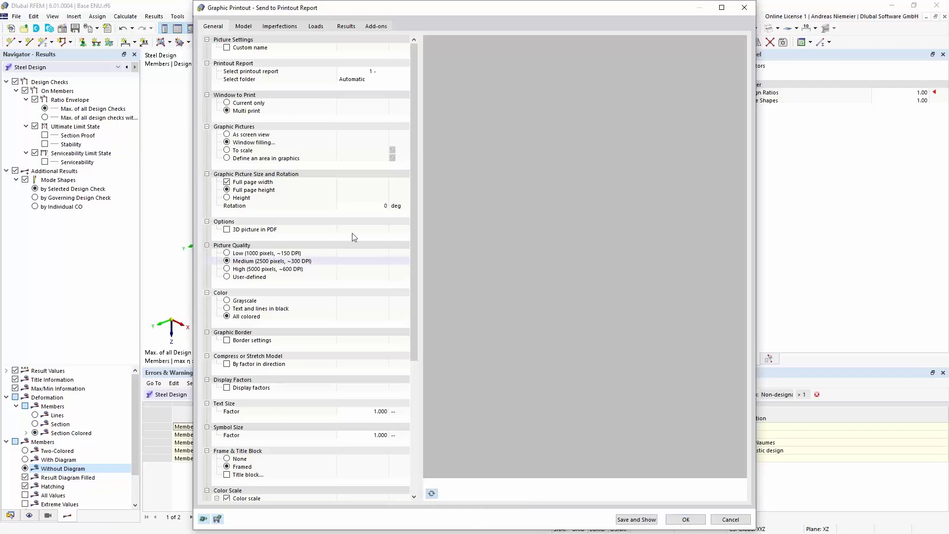
left_click(228, 143)
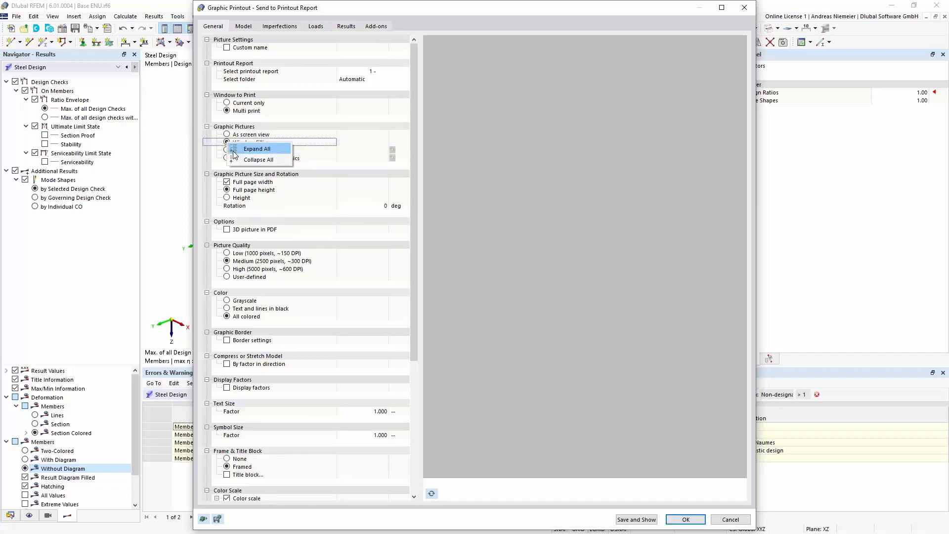
left_click(366, 206)
left_click(385, 206)
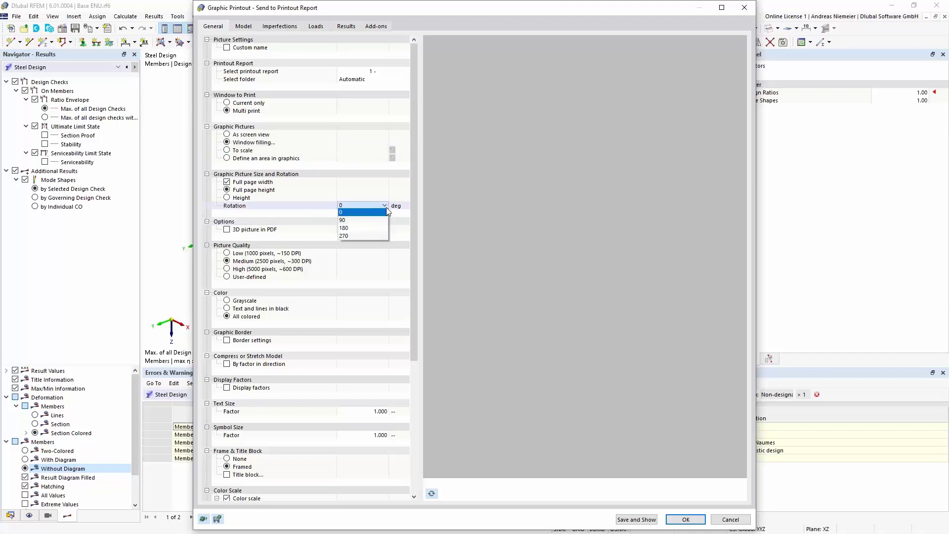
left_click(369, 236)
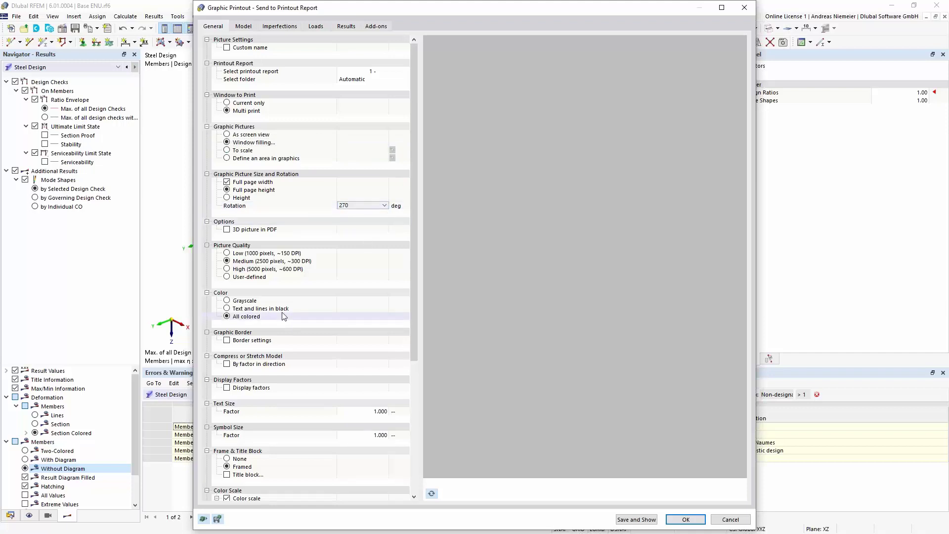
left_click(228, 104)
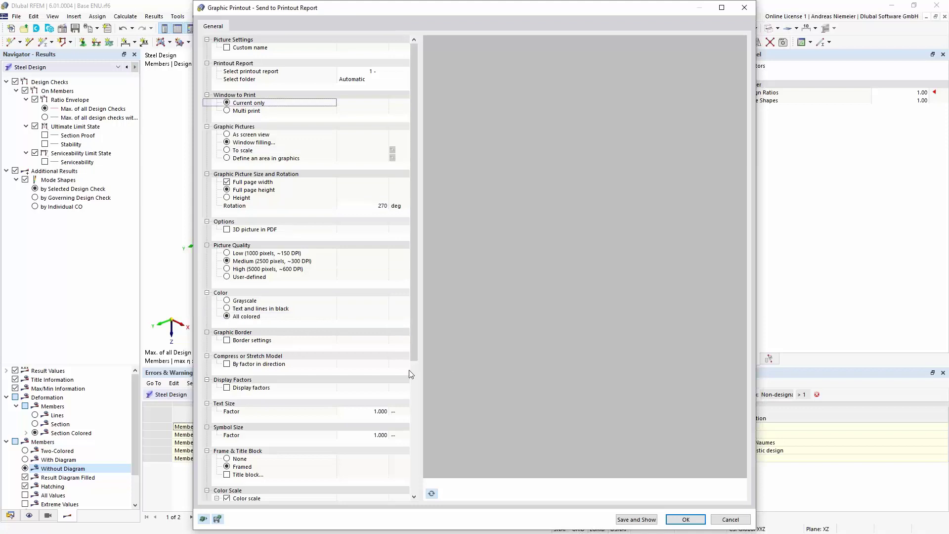
left_click(431, 496)
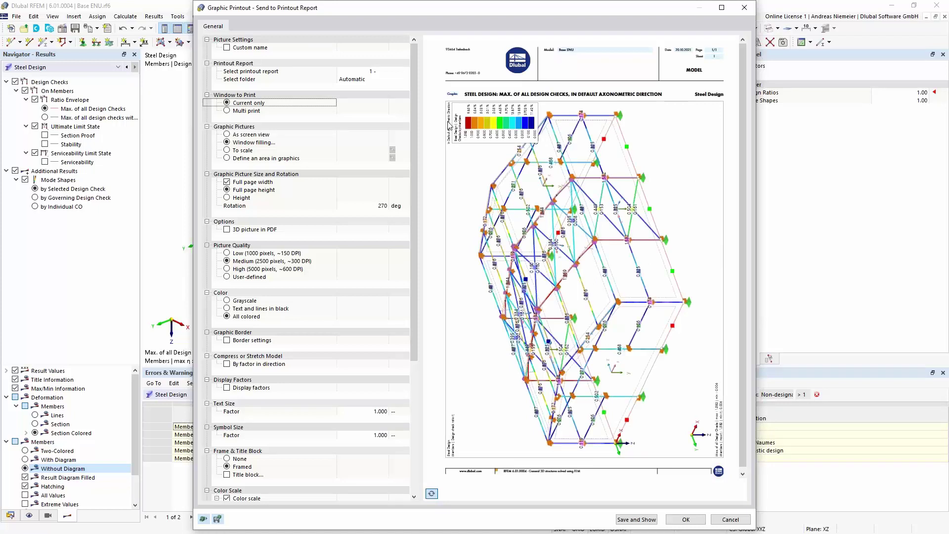
Place the color scale outside the graphic picture, refresh the preview and add the graphic to the report
scroll(239, 478, "down", 3)
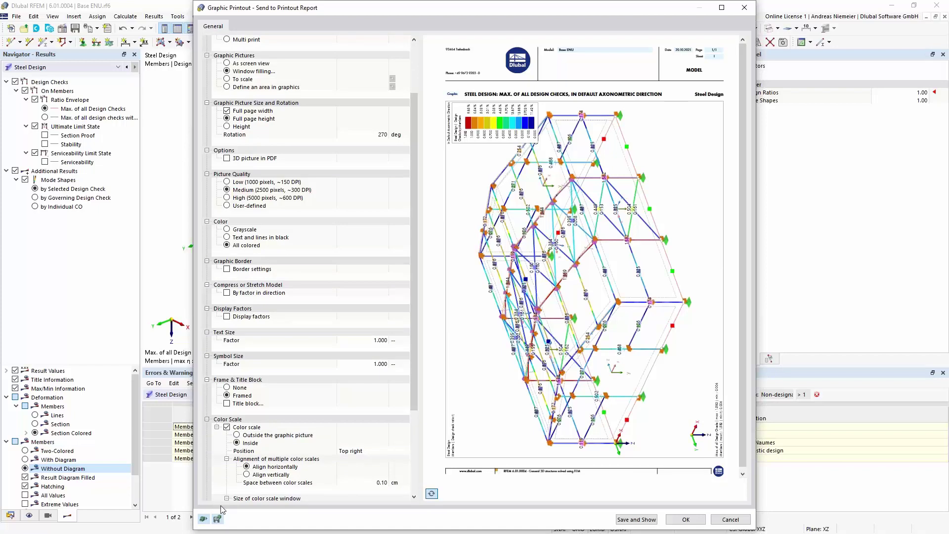
left_click(246, 435)
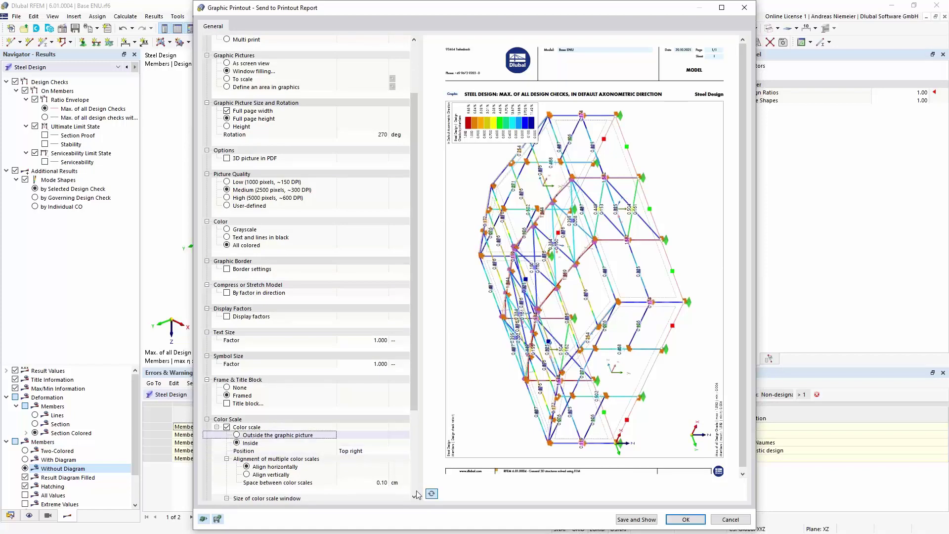
key("space")
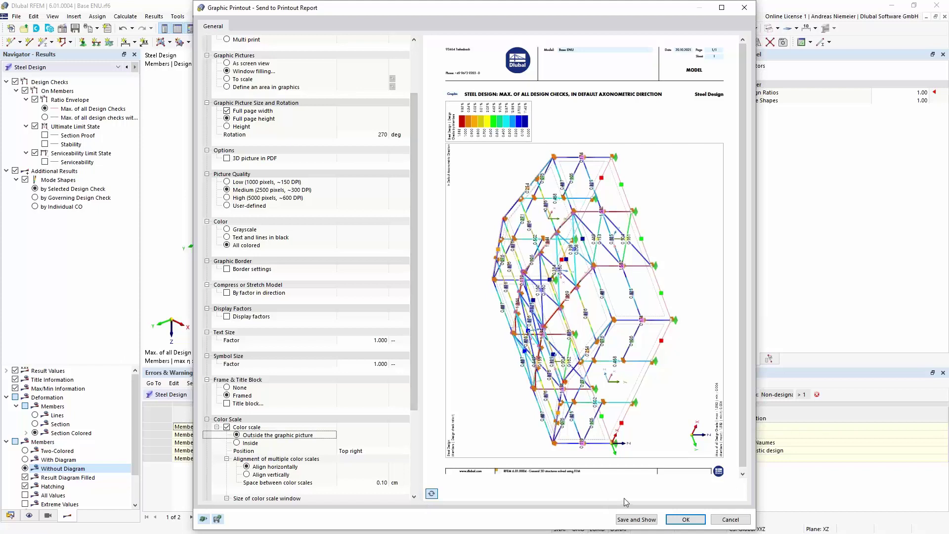
left_click(684, 519)
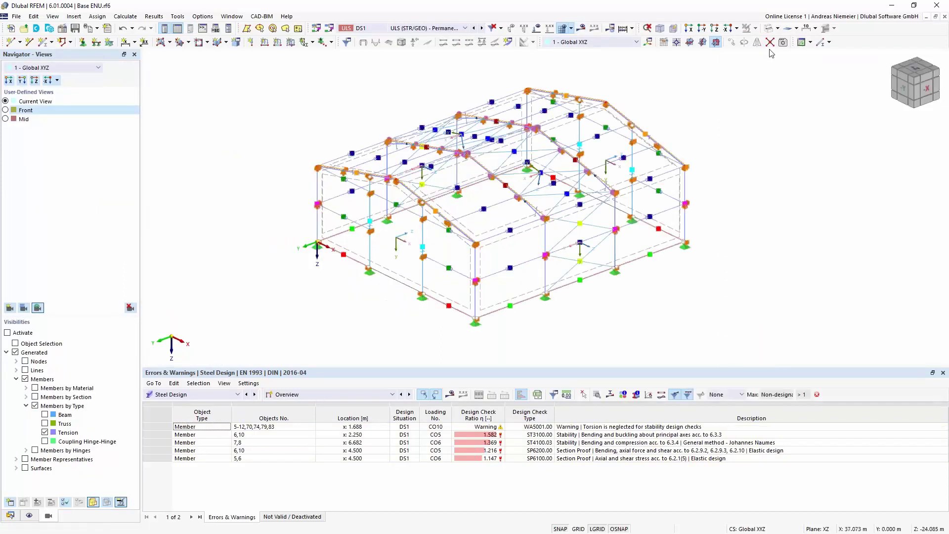
Prepare a report graphic of the rendered hall model in axonometric view, with rotation 0° and a height ratio of 50 %
left_click(769, 28)
middle_click_drag(569, 249, 193, 187, "ctrl")
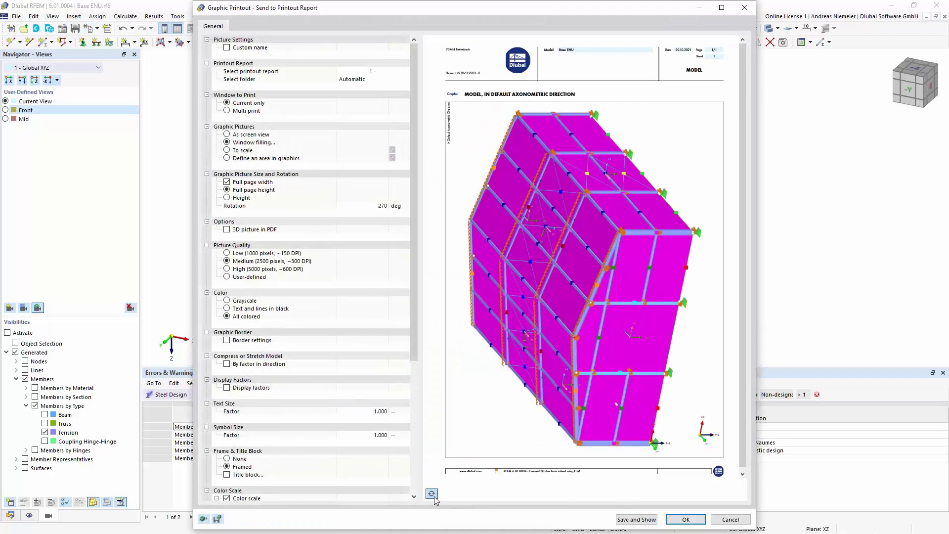
left_click(382, 206)
left_click(383, 206)
left_click(356, 213)
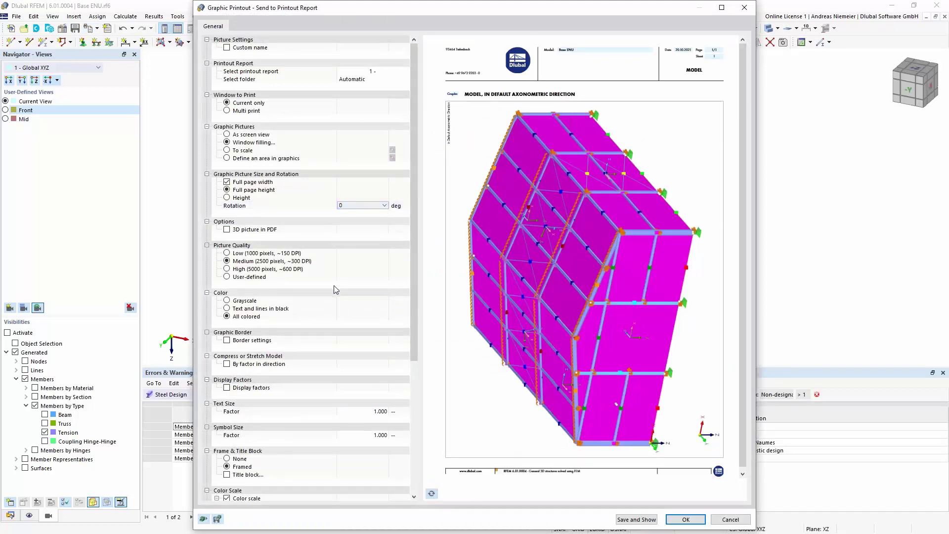
left_click(229, 199)
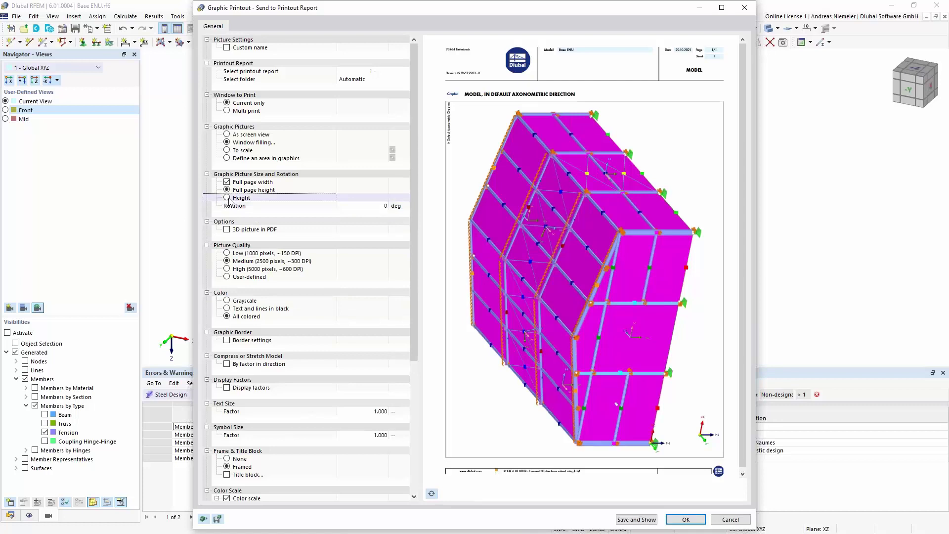
left_click(227, 198)
left_click(368, 206)
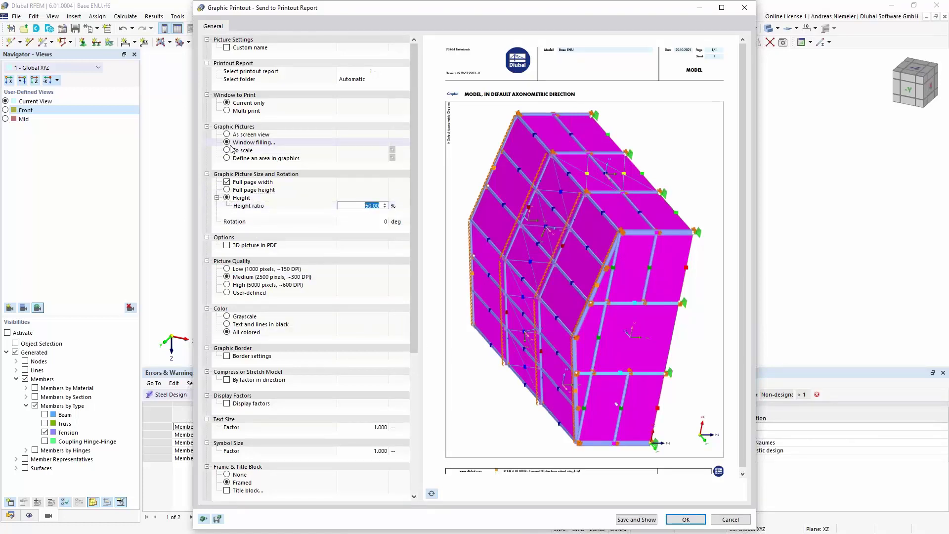
Enable the 3D picture in PDF, refresh the preview and add the model graphic to the report
left_click(227, 246)
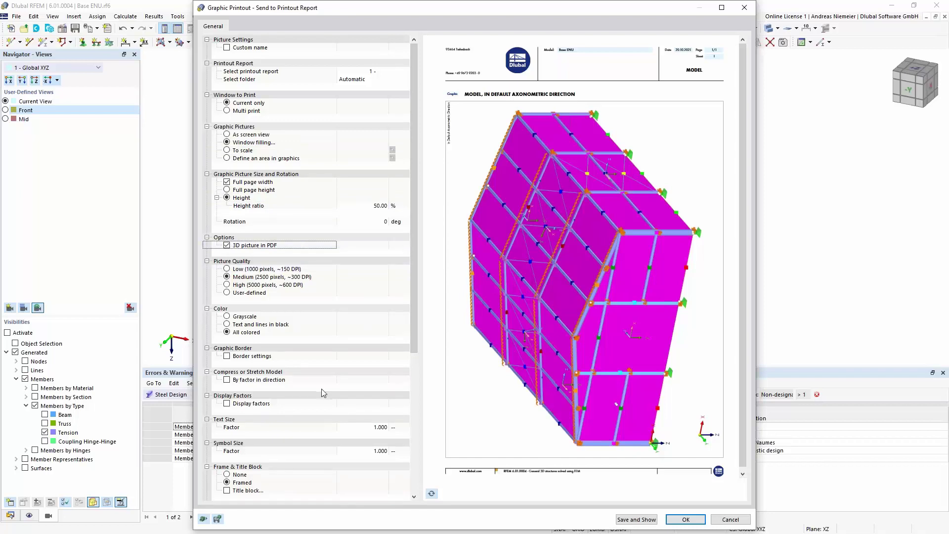
left_click(432, 493)
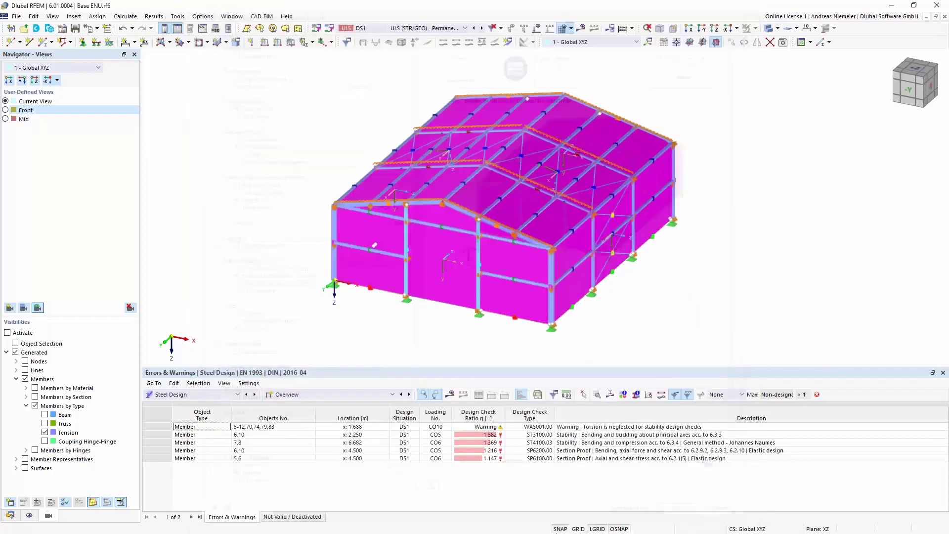
left_click(687, 519)
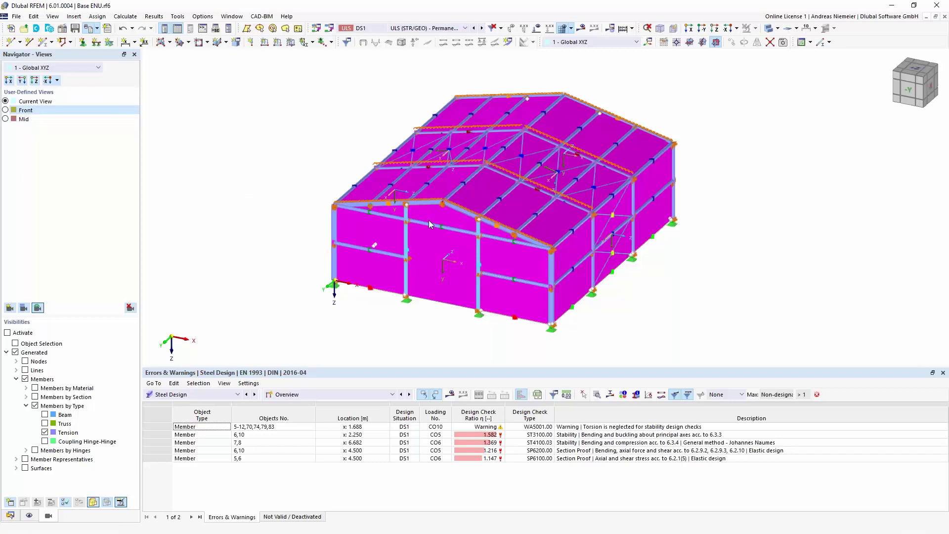
Start another report graphic as a multi print with the 3D picture in PDF switched off
key("ctrl+p")
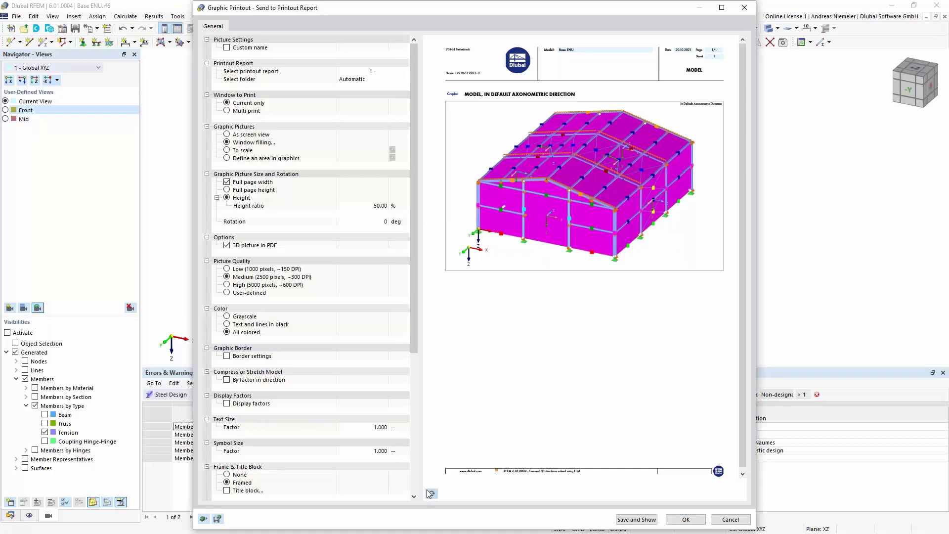
left_click(227, 110)
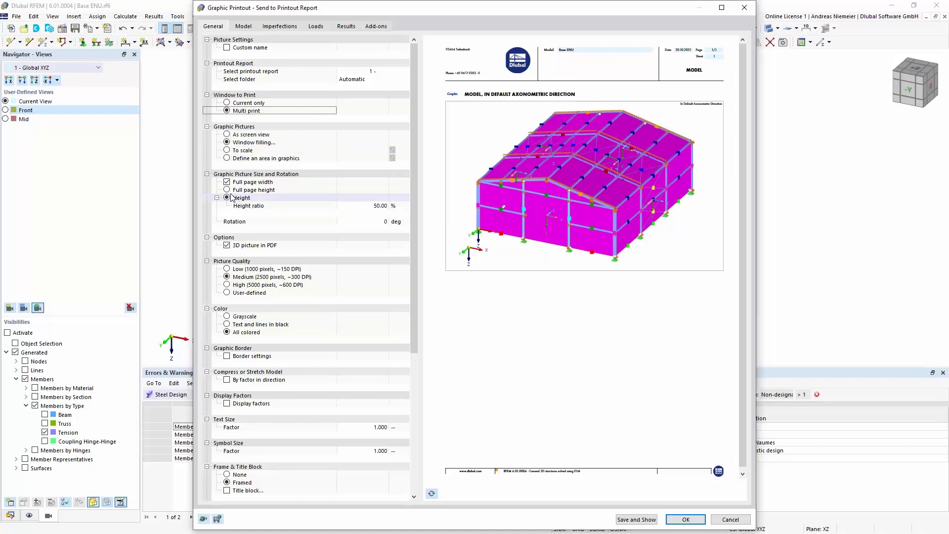
left_click(227, 245)
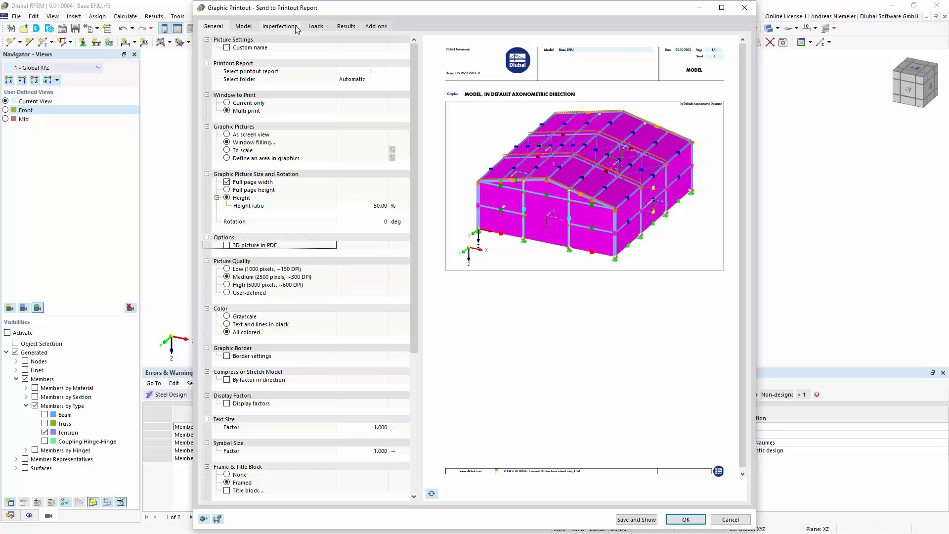
Select load combinations CO1, CO2 and CO3 as the loading for the multi-print result graphics
left_click(350, 28)
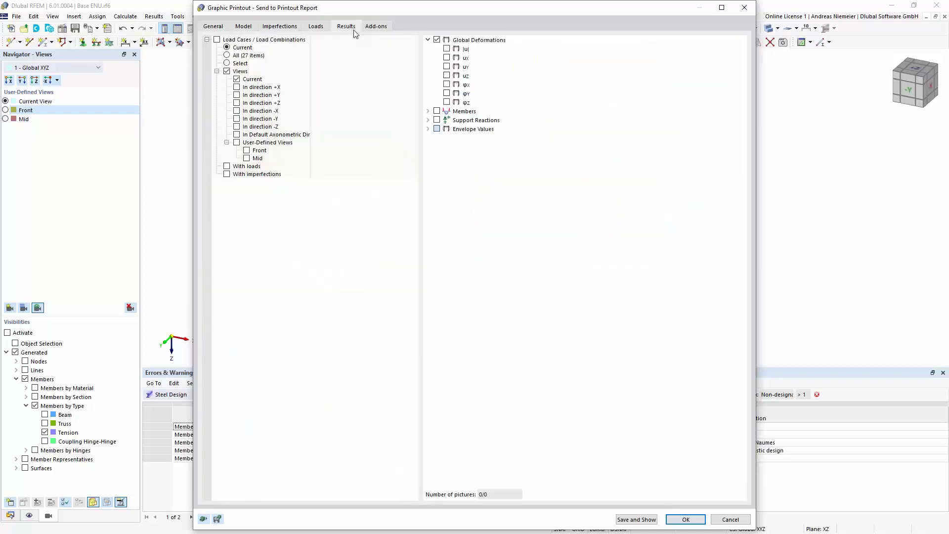
left_click(227, 64)
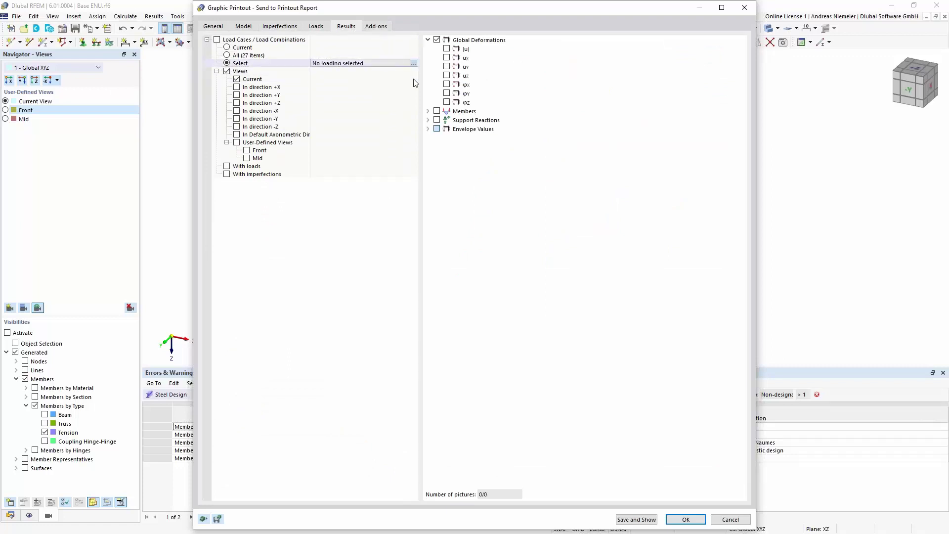
left_click(414, 64)
double_click(362, 123)
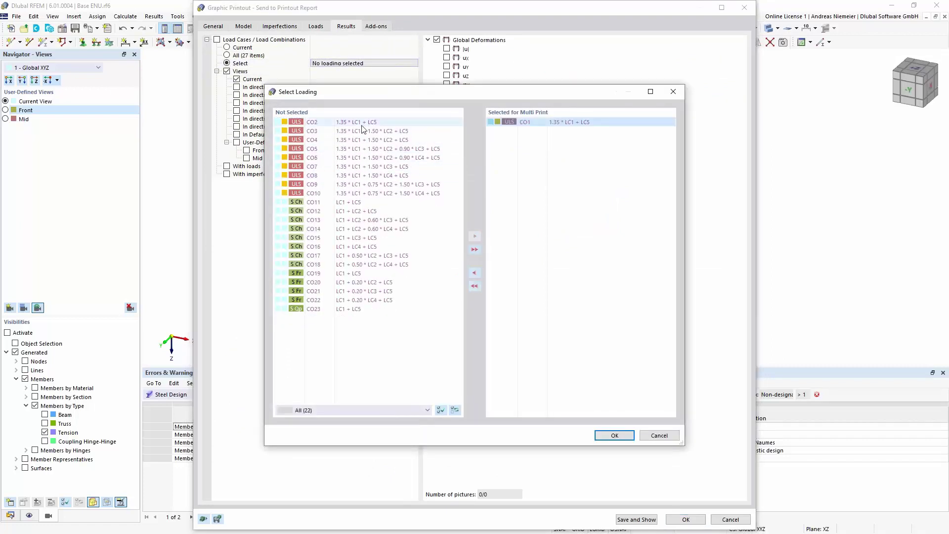
double_click(365, 124)
double_click(365, 124)
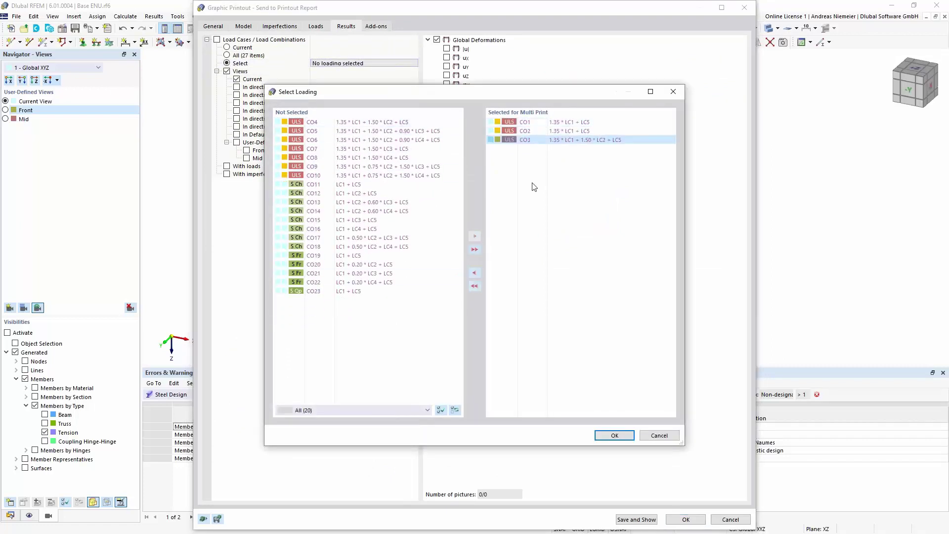
left_click(612, 437)
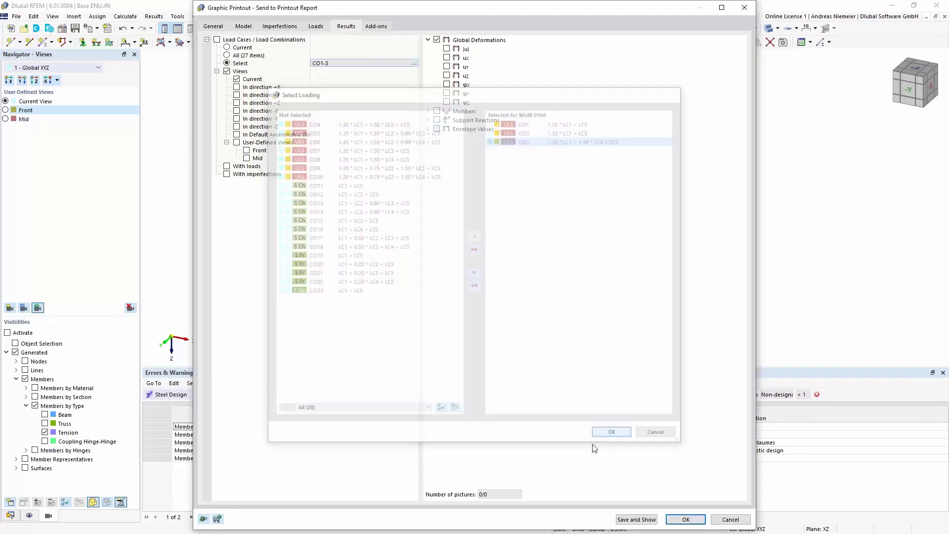
Use the user-defined views Front and Mid instead of the current view for the result graphics
left_click(237, 79)
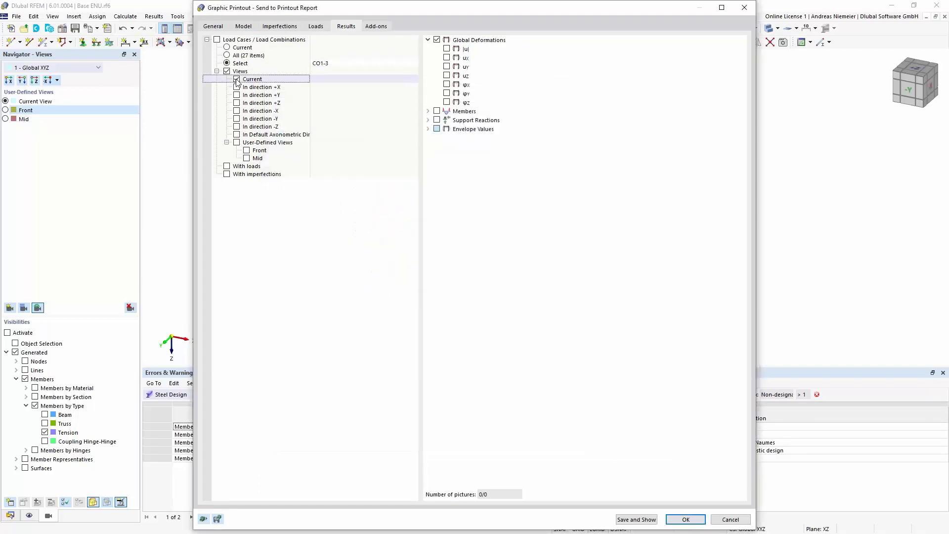
left_click(246, 151)
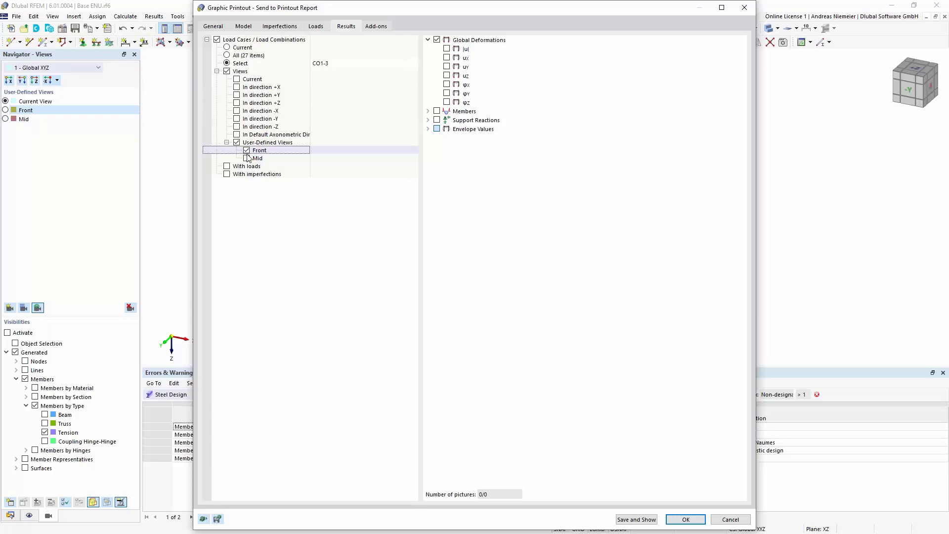
left_click(246, 158)
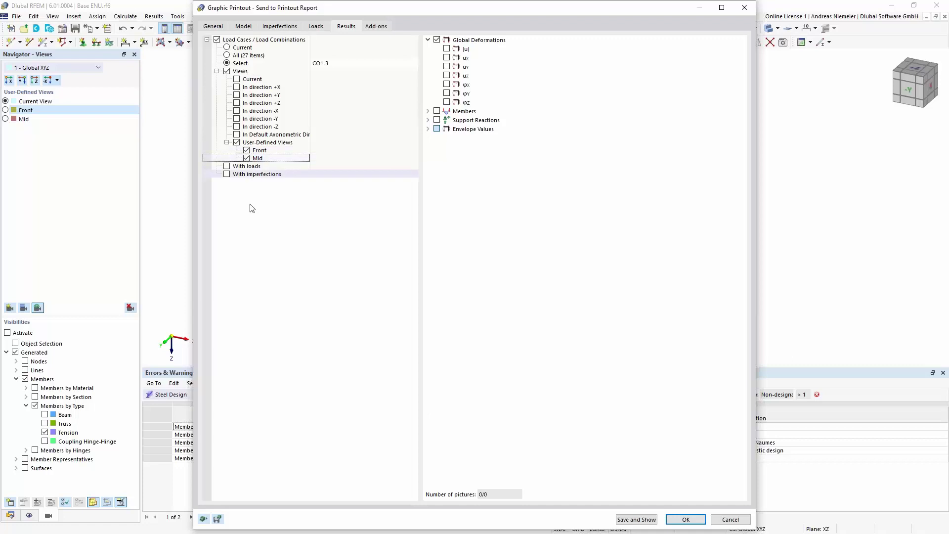
Include the member internal forces N and My in the multi-print result graphics
left_click(428, 112)
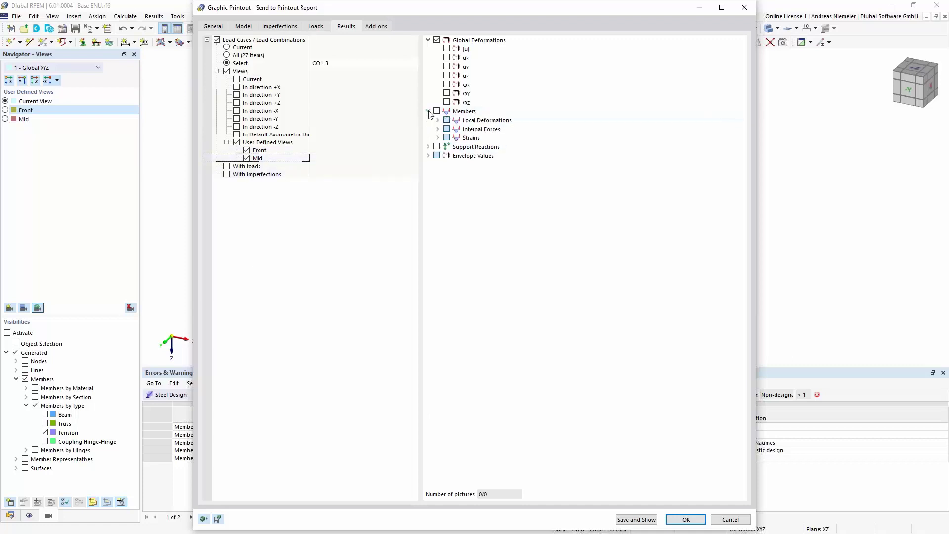
left_click(438, 129)
left_click(457, 138)
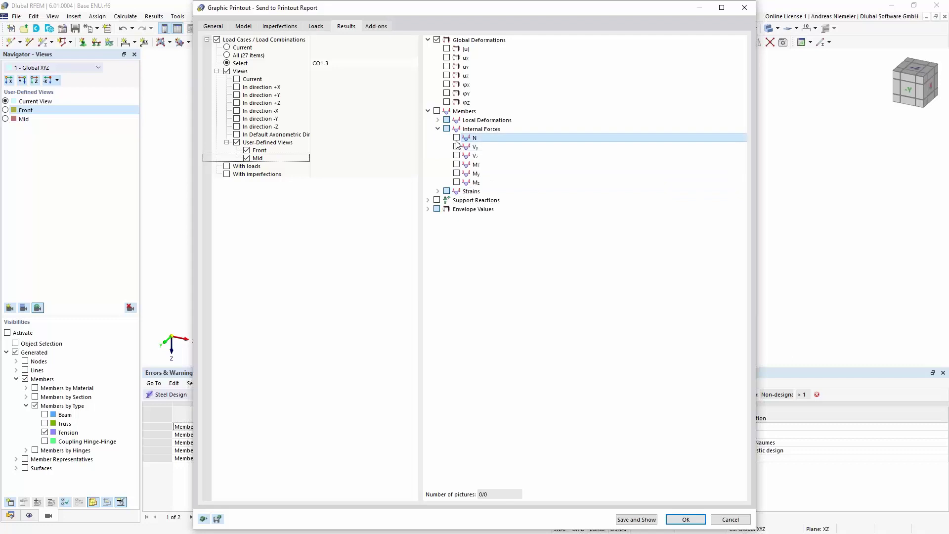
left_click(456, 173)
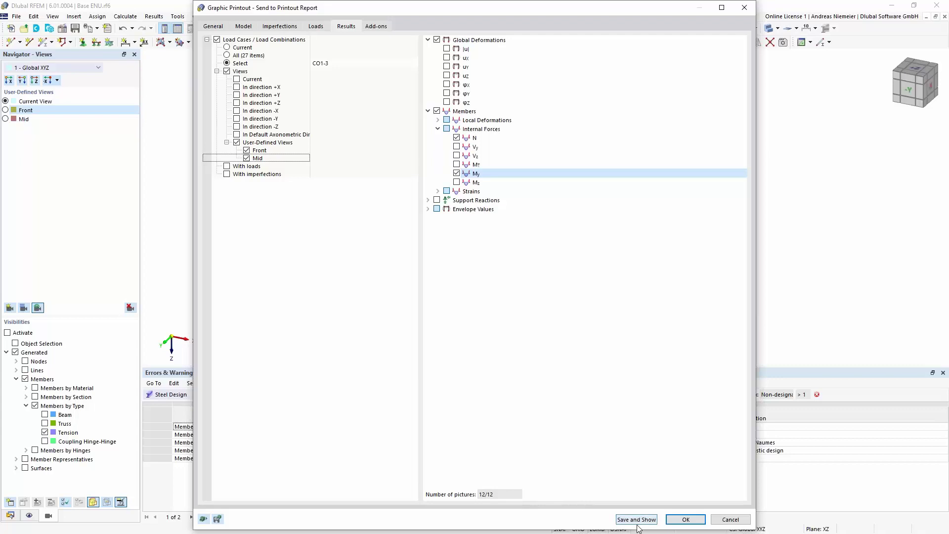
Generate the multi-print preview, look through its pages, and save the graphics to the report and show it
left_click(216, 27)
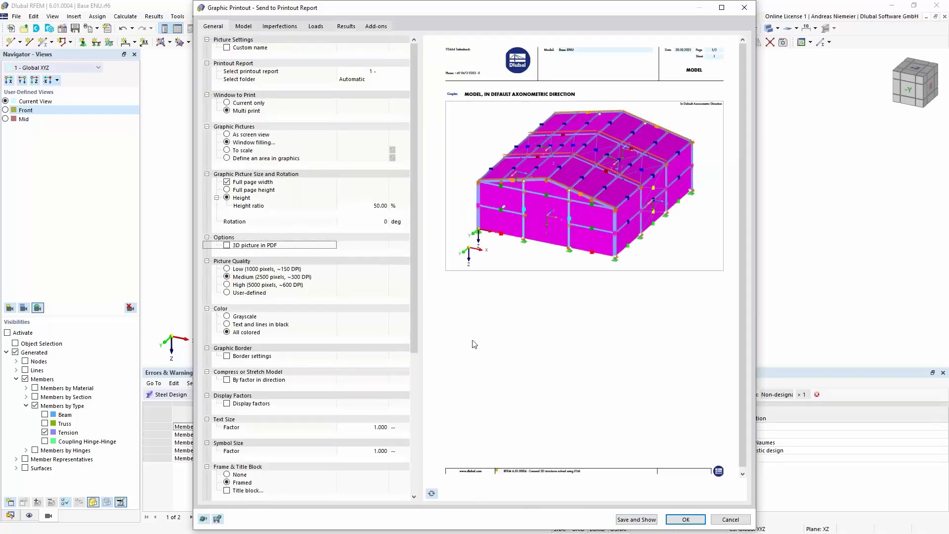
left_click(433, 495)
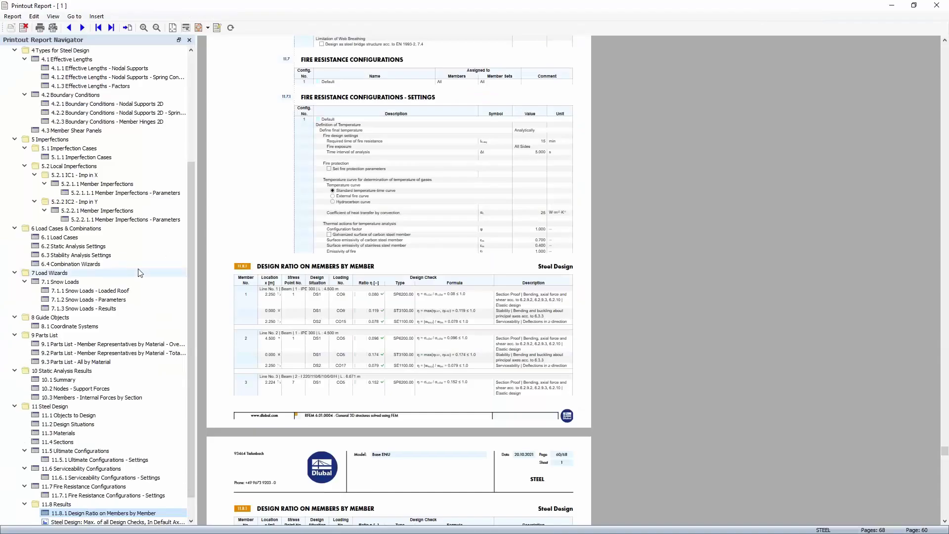
scroll(140, 273, "down", 1)
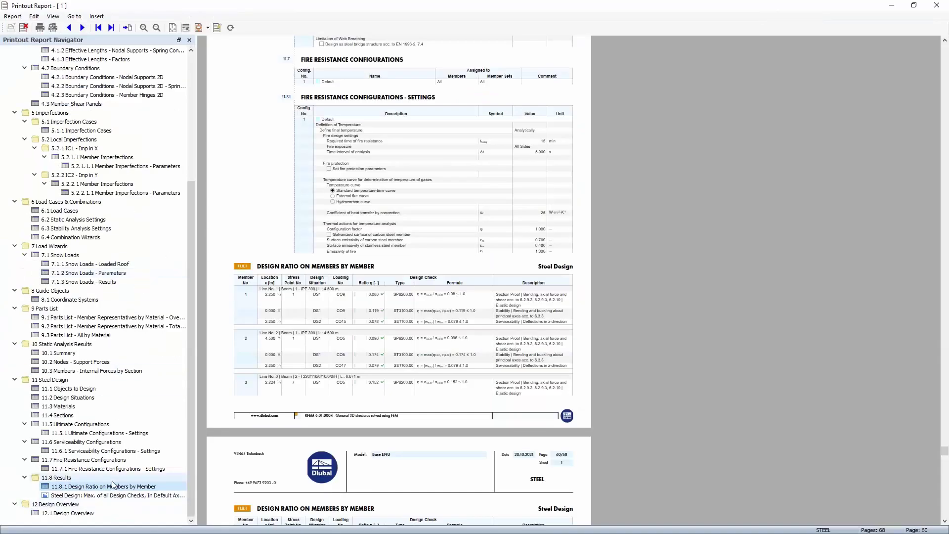
scroll(72, 229, "up", 7)
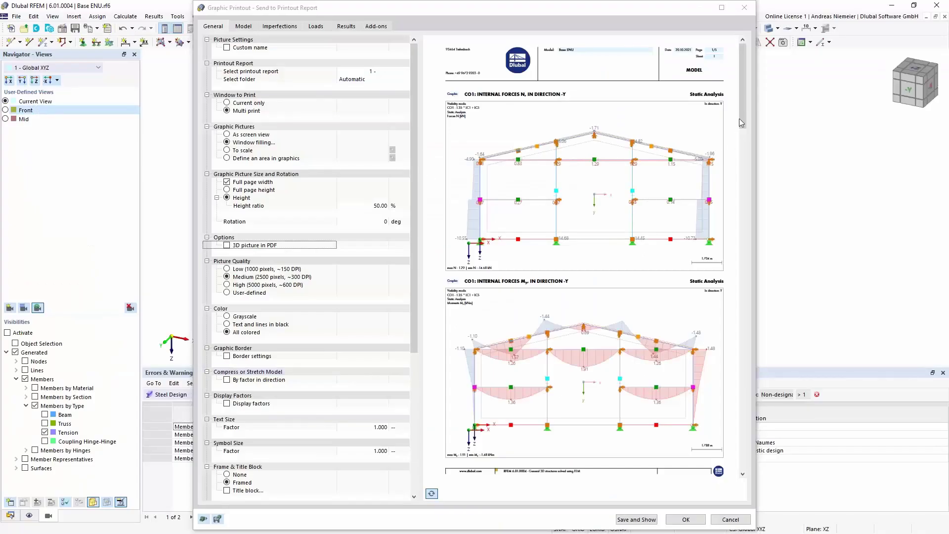
left_click_drag(741, 111, 746, 397)
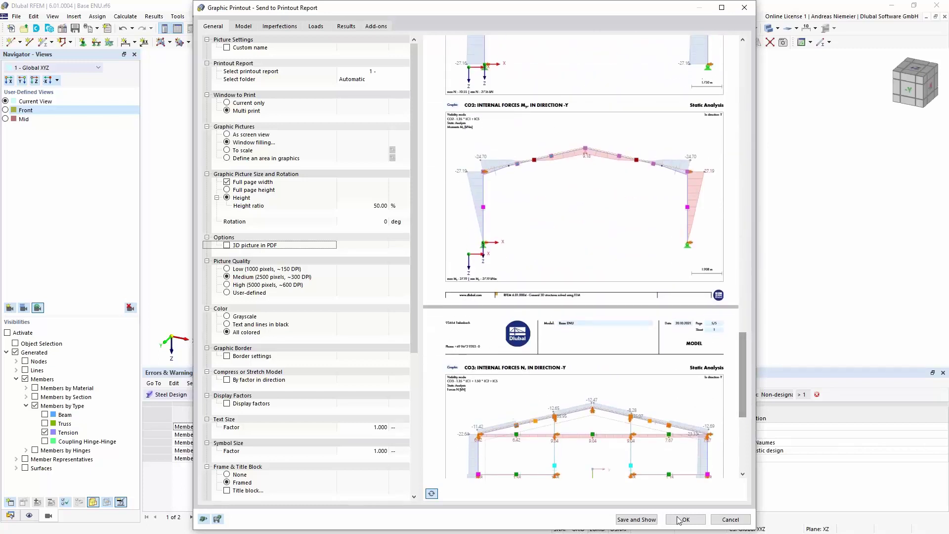
left_click(634, 519)
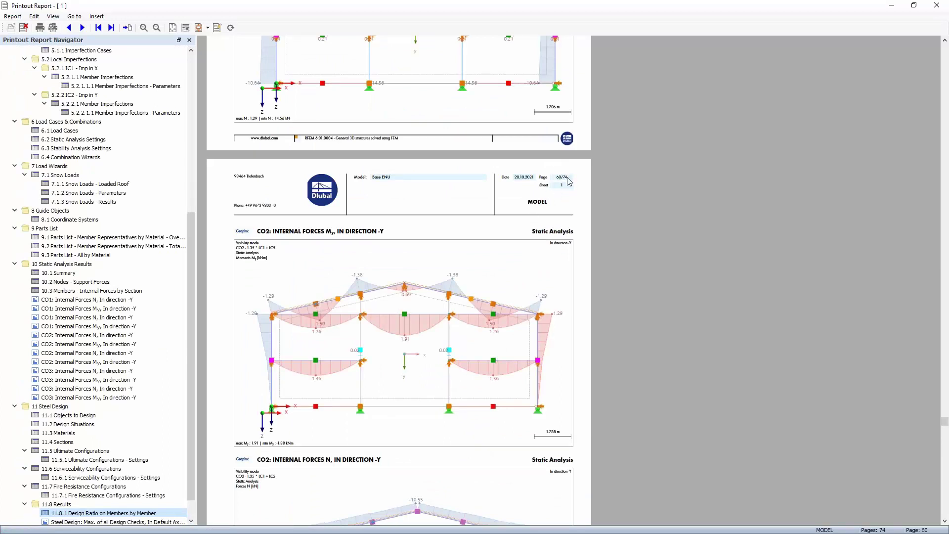
Look through the CO1 to CO3 internal force graphics and collapse the report navigator to RFEM's main chapters
scroll(421, 296, "down", 10)
scroll(420, 297, "down", 20)
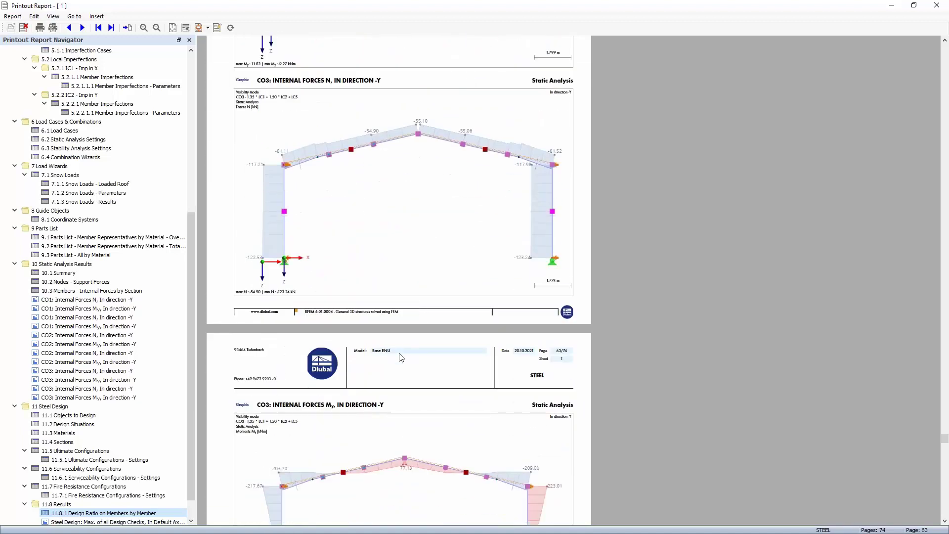
scroll(409, 342, "up", 5)
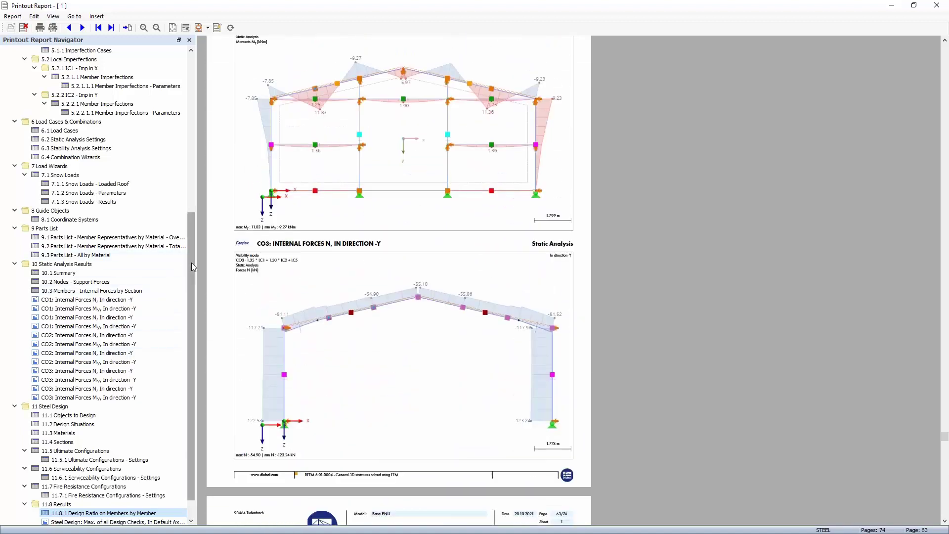
scroll(191, 267, "down", 1)
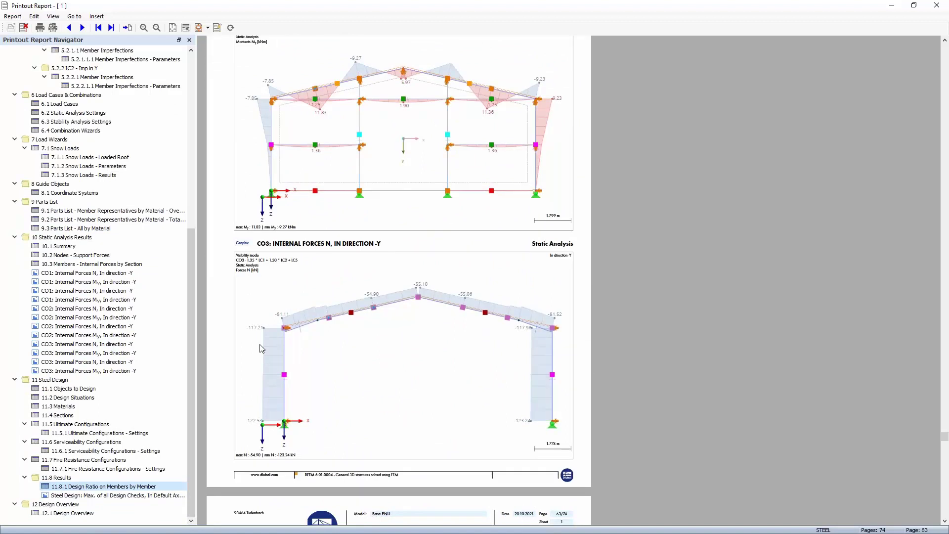
right_click(165, 149)
left_click(207, 342)
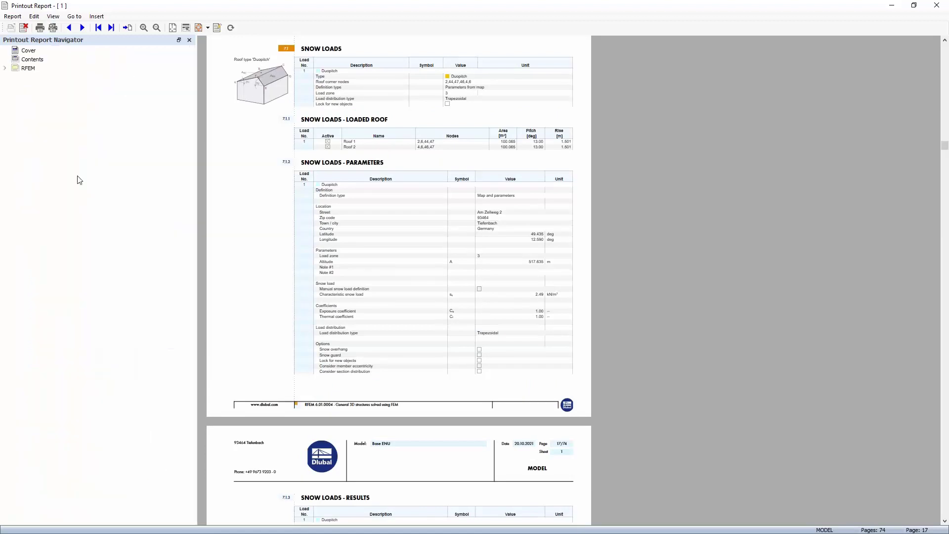
left_click(5, 68)
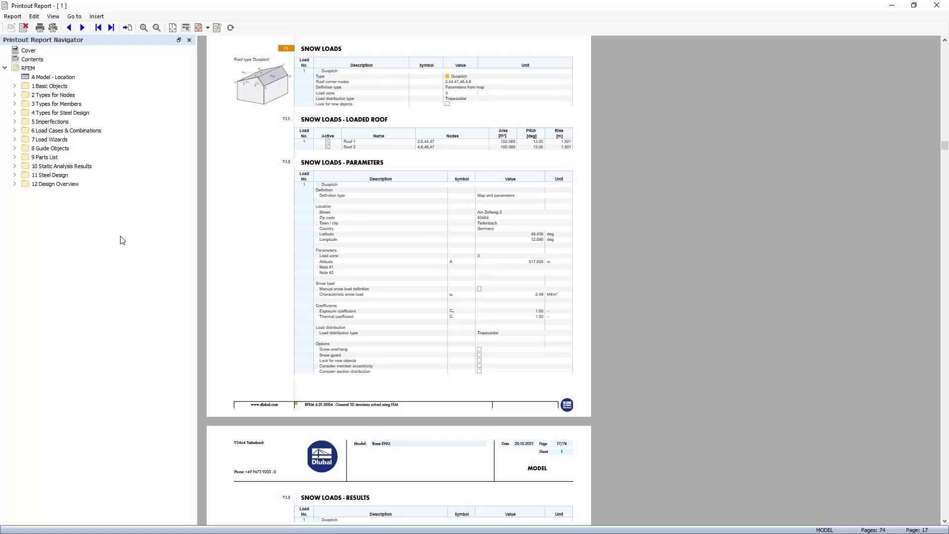
Create a folder named "Additional Information" below the Design Overview chapter in the report
left_click(37, 184)
right_click(36, 183)
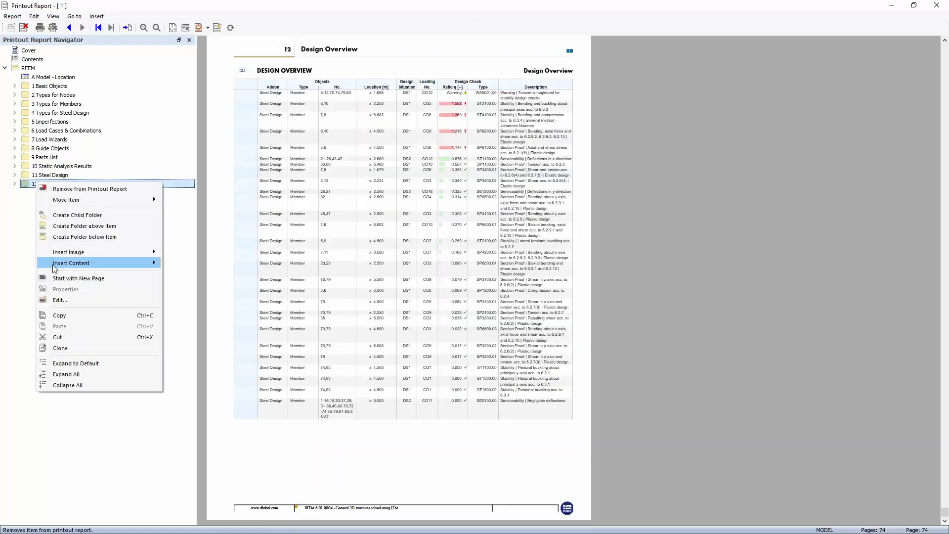
key("Escape")
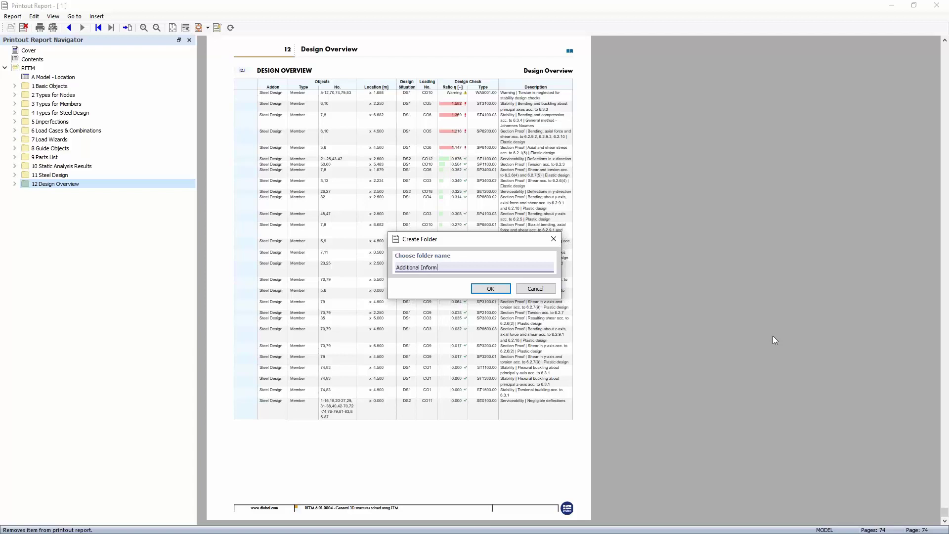
key("Return")
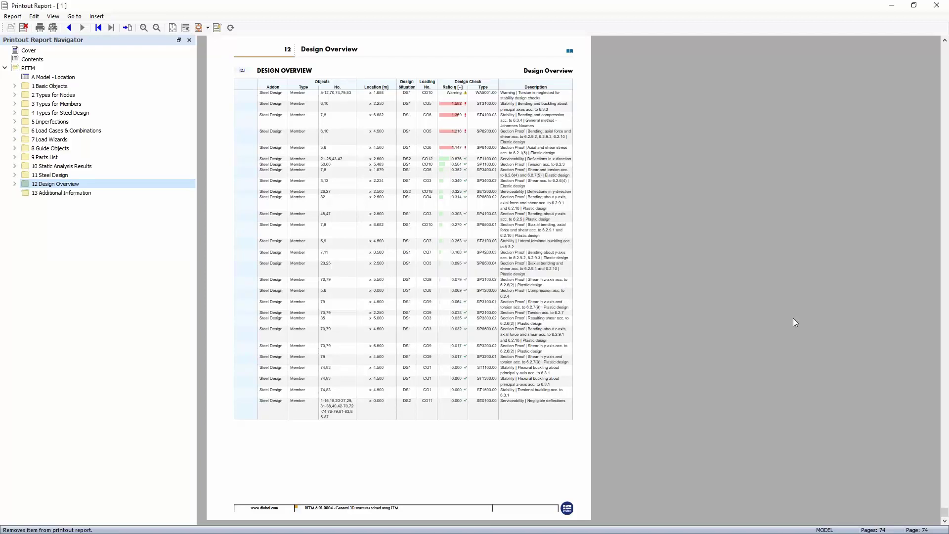
Insert all pages of "krupp enu.pdf" from the desktop folder "RFEM6 Base Design" below the Additional Information chapter
left_click(62, 192)
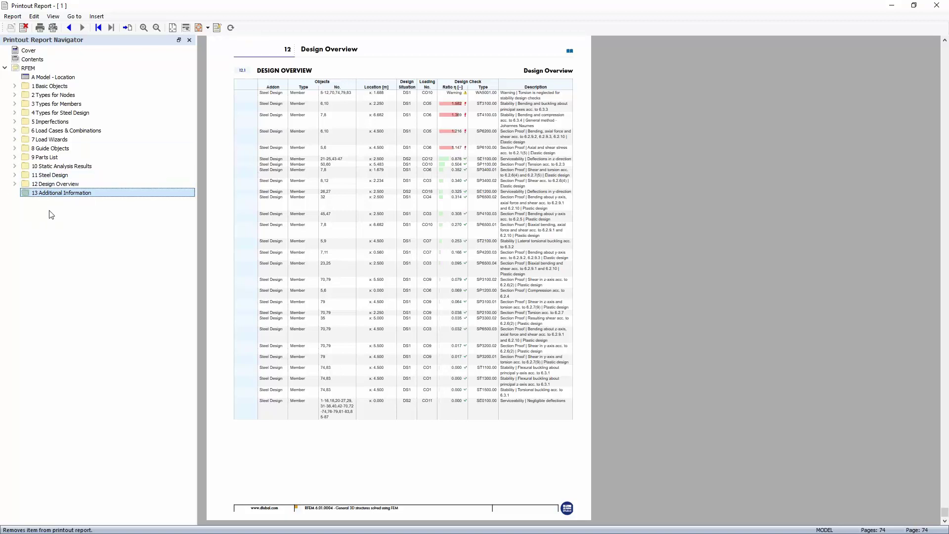
left_click(97, 16)
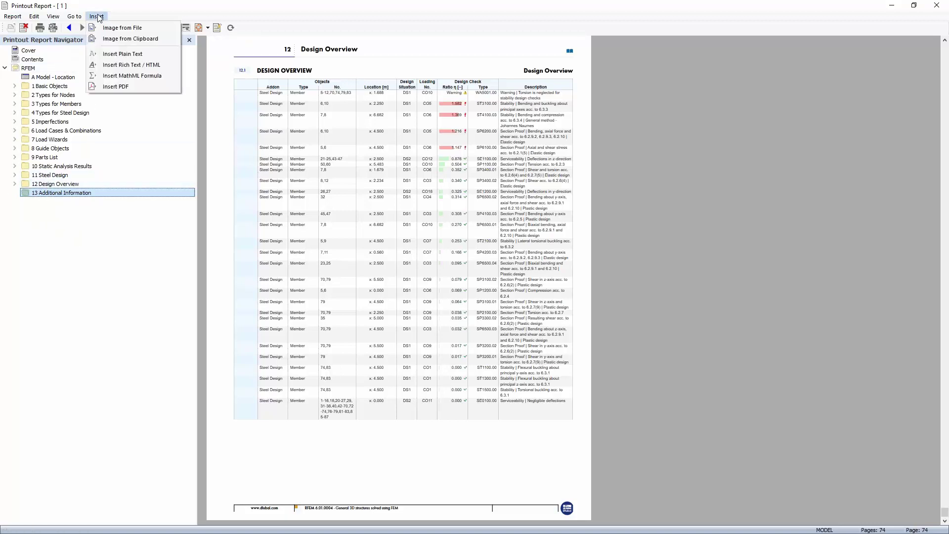
left_click(122, 90)
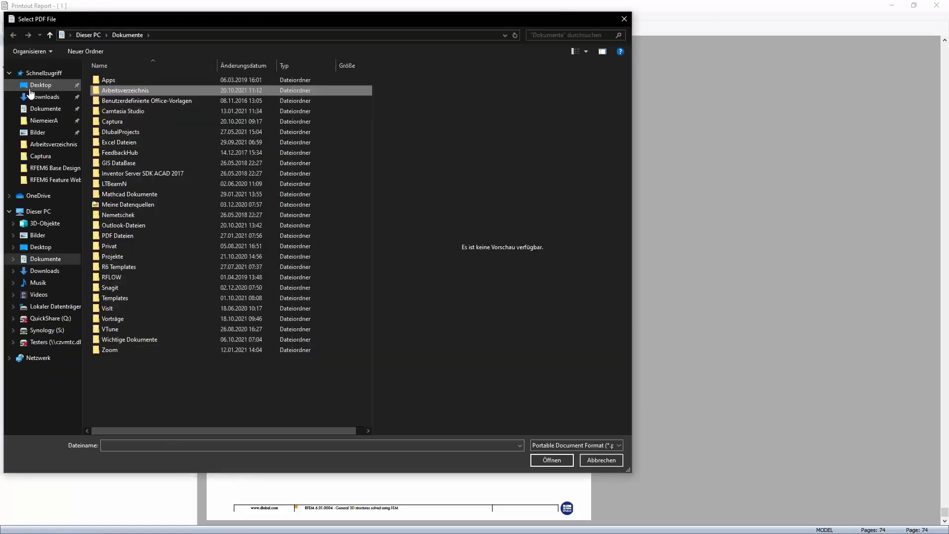
left_click(31, 88)
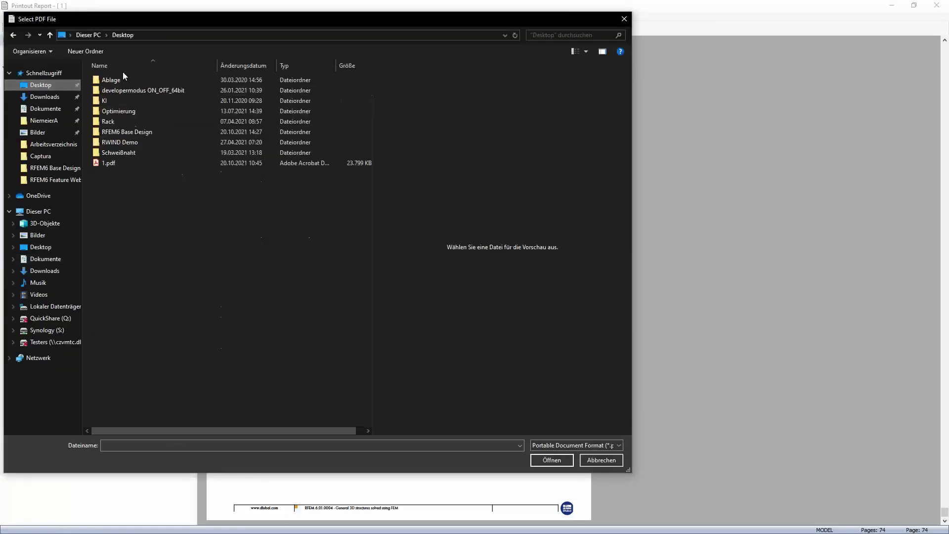
left_click(146, 132)
right_click(135, 130)
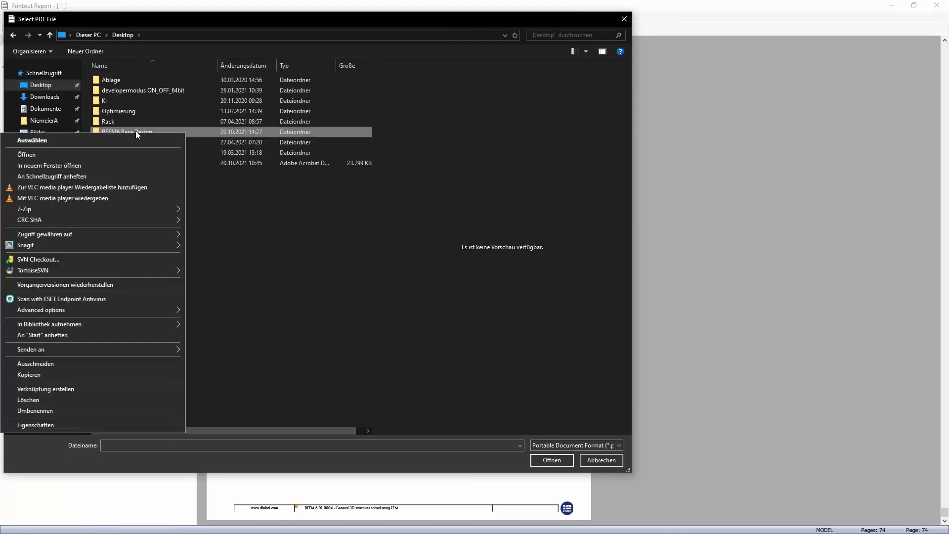
left_click(135, 132)
left_click(122, 92)
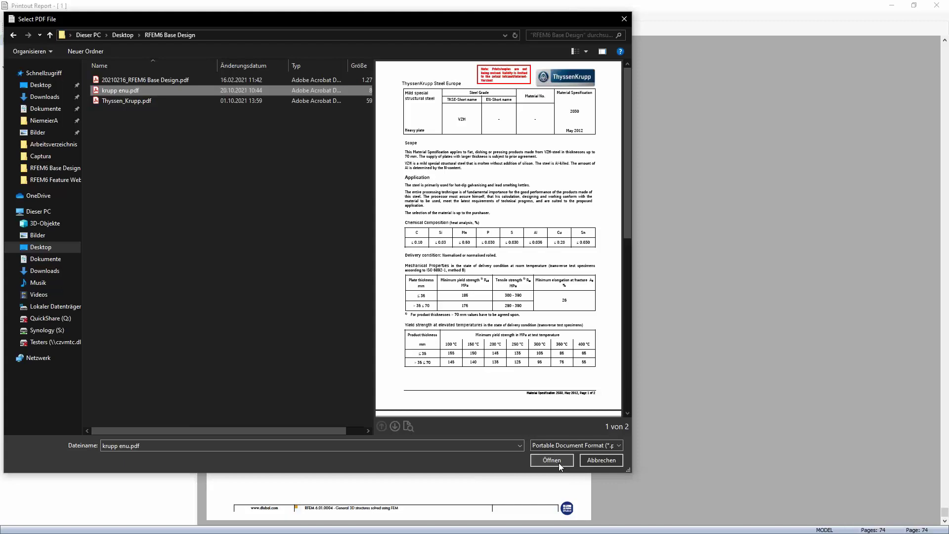
scroll(559, 298, "down", 1)
scroll(562, 319, "up", 1)
left_click(555, 461)
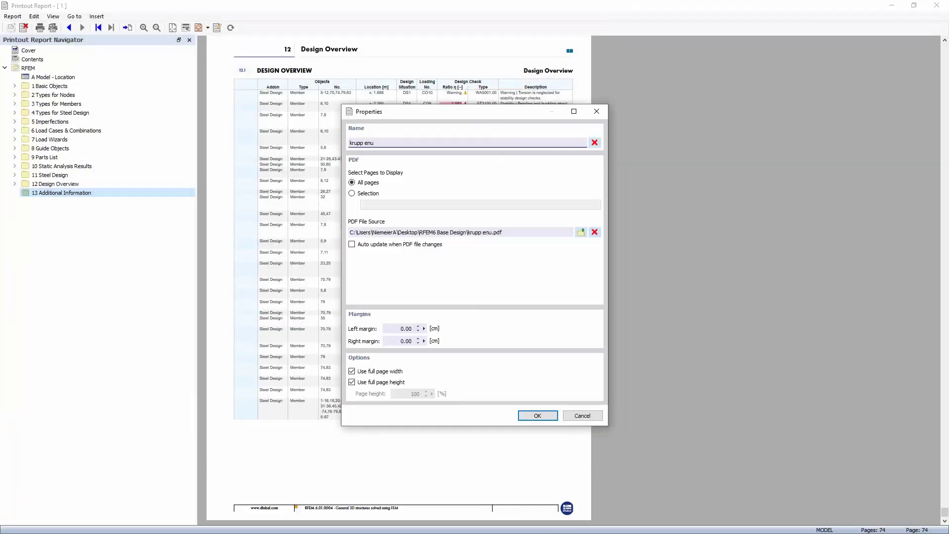
left_click(537, 415)
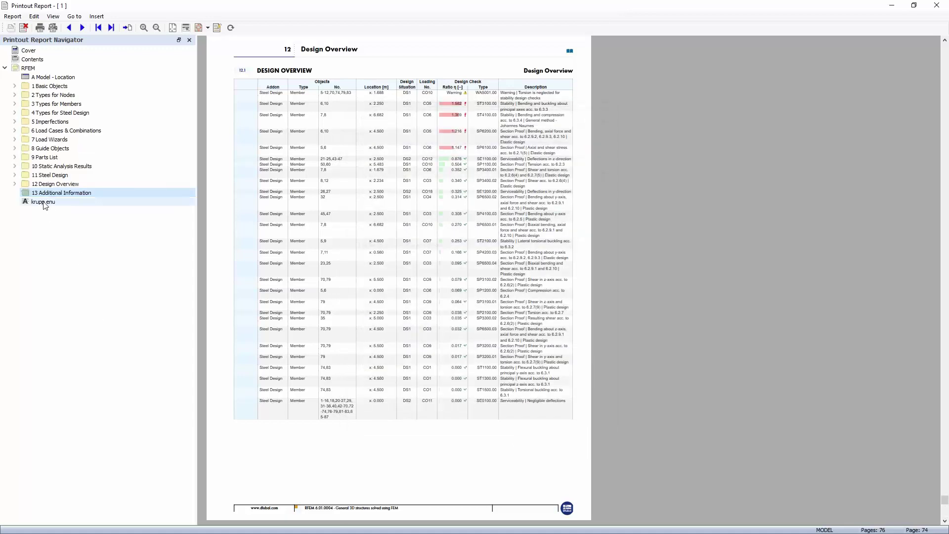
Look through the inserted "krupp enu" pages in the report and move the entry into the Additional Information folder
left_click(43, 202)
scroll(402, 270, "down", 1)
scroll(402, 270, "down", 8)
scroll(396, 279, "up", 6)
scroll(399, 285, "up", 5)
mouse_move(43, 202)
left_mouse_down()
mouse_move(45, 187)
mouse_move(50, 209)
mouse_move(48, 194)
left_mouse_up()
left_click(48, 201)
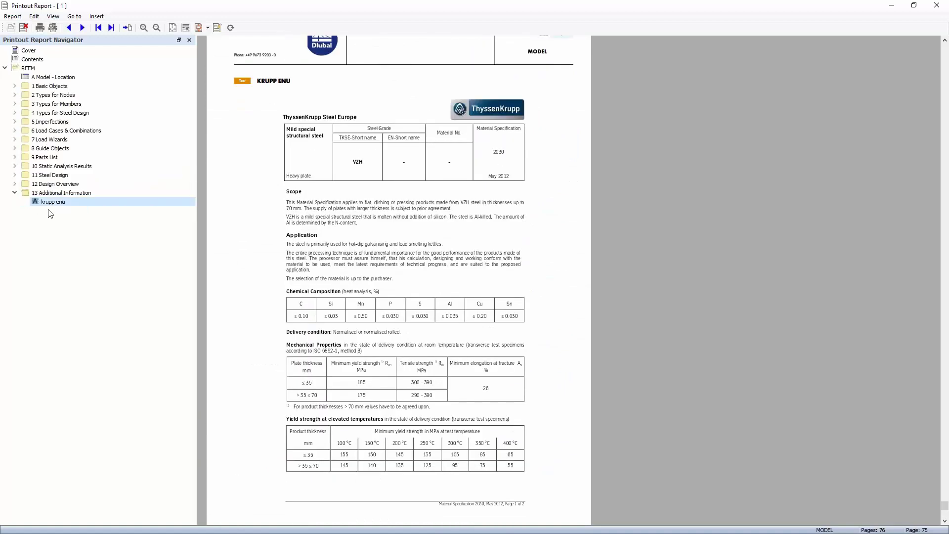
Move the Additional Information folder with its PDF into the Basic Objects chapter directly below Materials, and check the PDF pages there
left_click(14, 192)
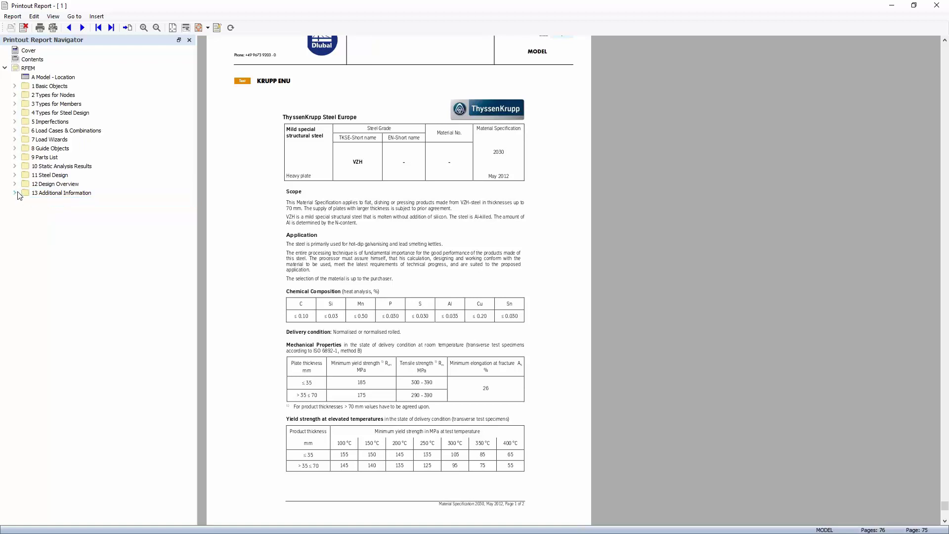
left_click(15, 193)
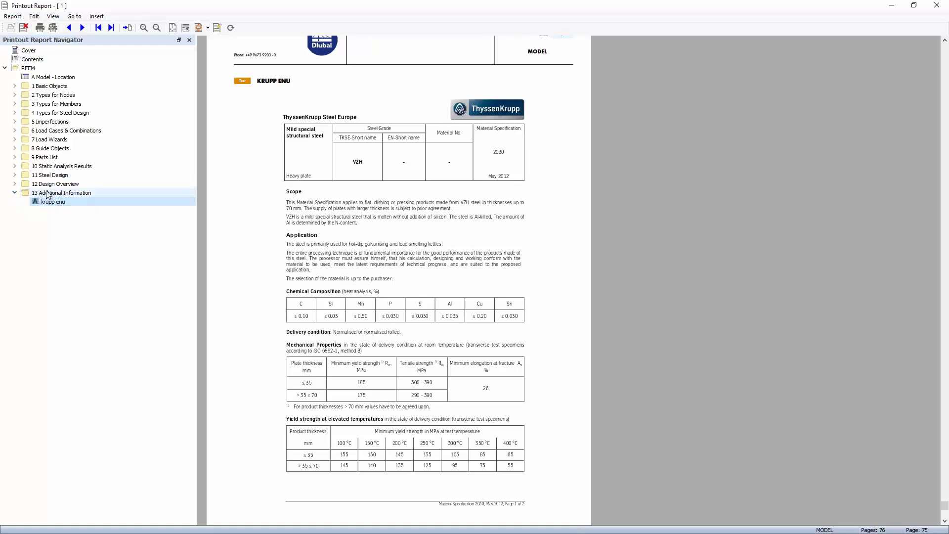
left_click(14, 86)
left_click_drag(56, 265, 43, 101)
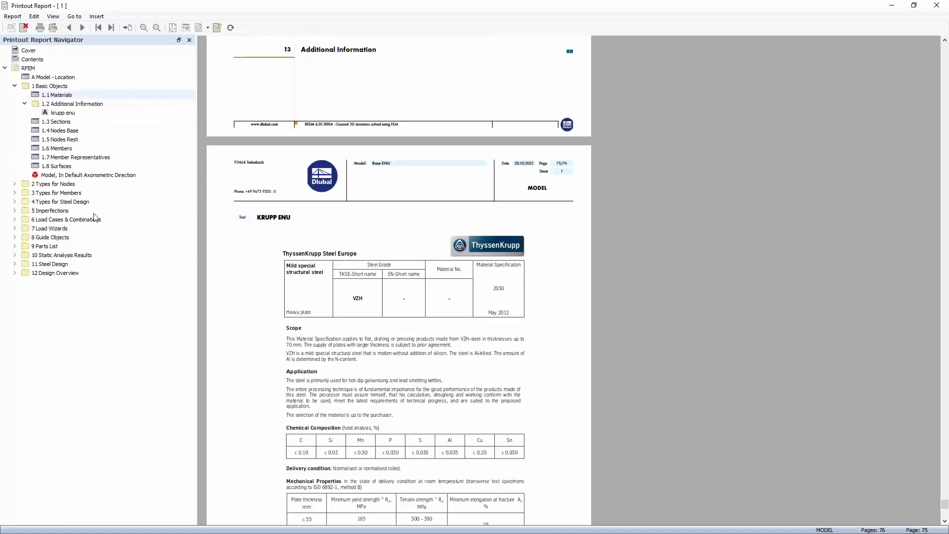
left_click(45, 112)
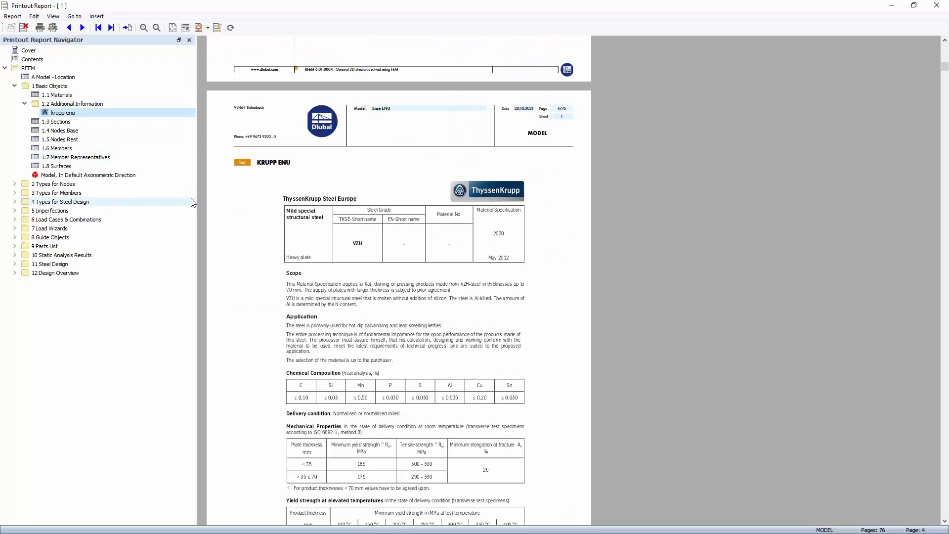
scroll(297, 287, "down", 5)
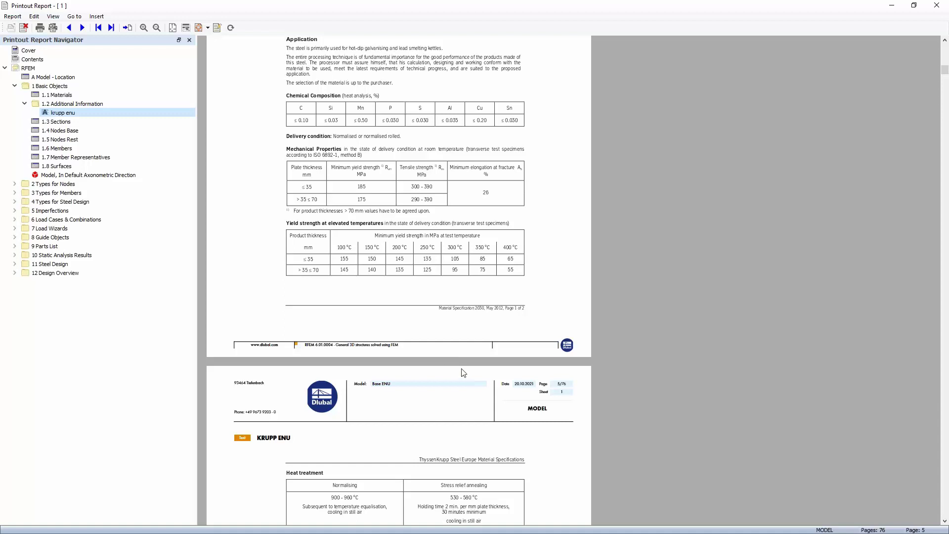
Export the printout report to the desktop as "1.pdf", replacing the existing file
left_click(6, 68)
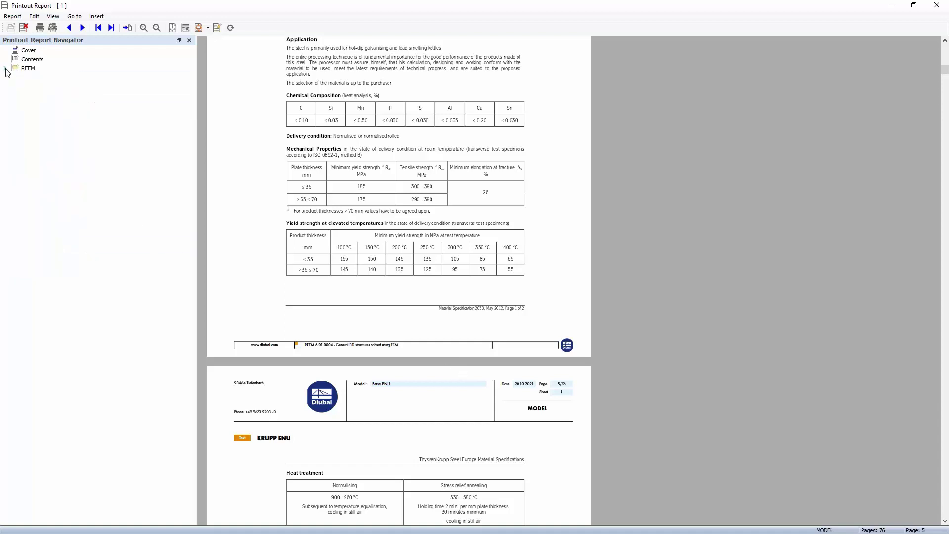
left_click(12, 17)
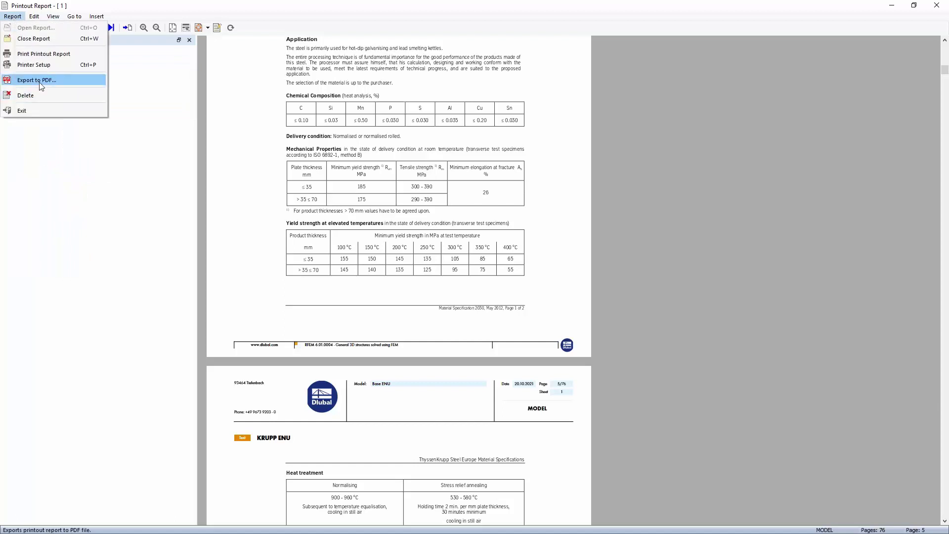
left_click(40, 82)
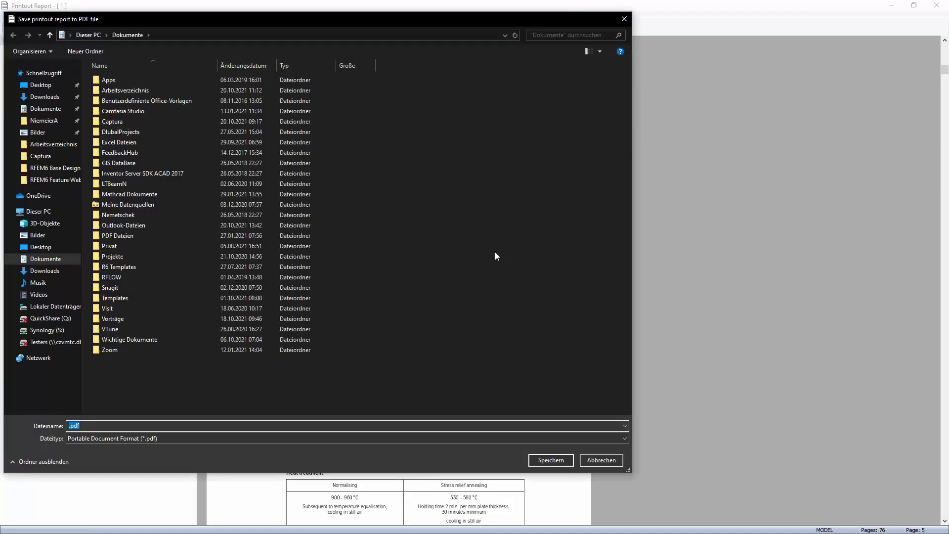
left_click(41, 85)
left_click(109, 166)
left_click(550, 461)
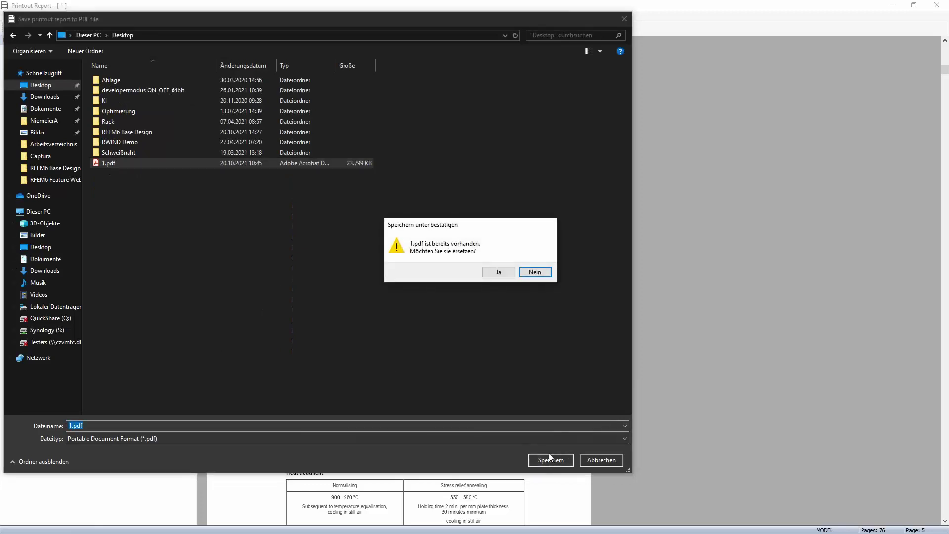
left_click(505, 274)
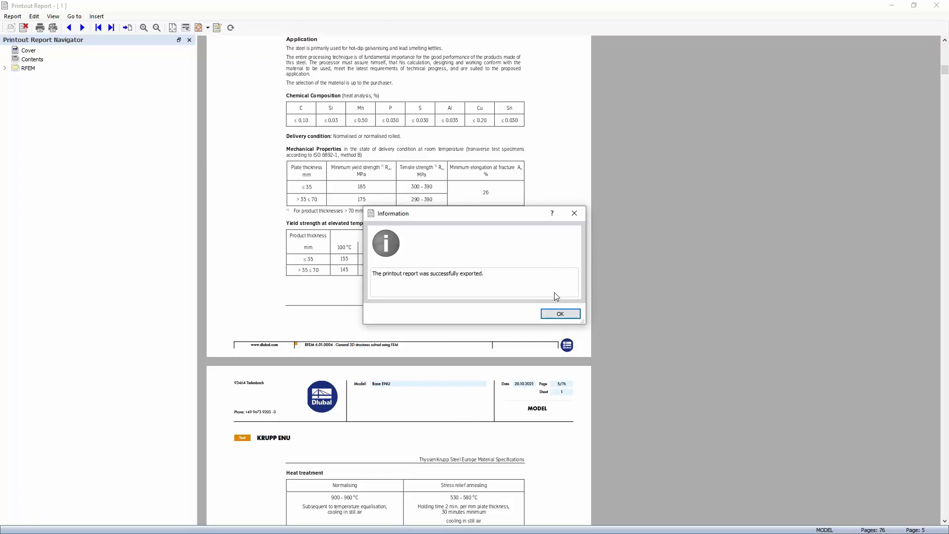
left_click(561, 317)
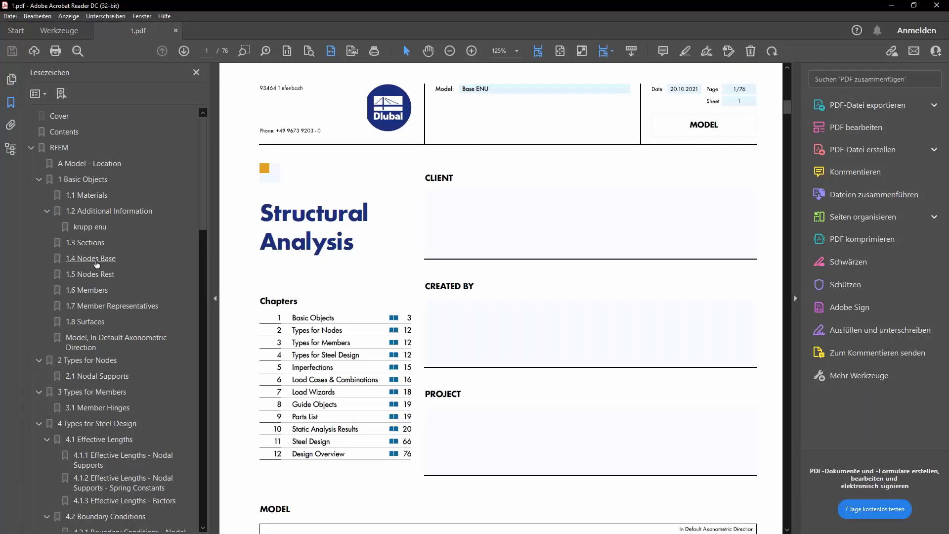
Look through the exported PDF in Adobe Acrobat Reader, going to the Nodes Base chapter and browsing the bookmarks and pages
left_click(96, 262)
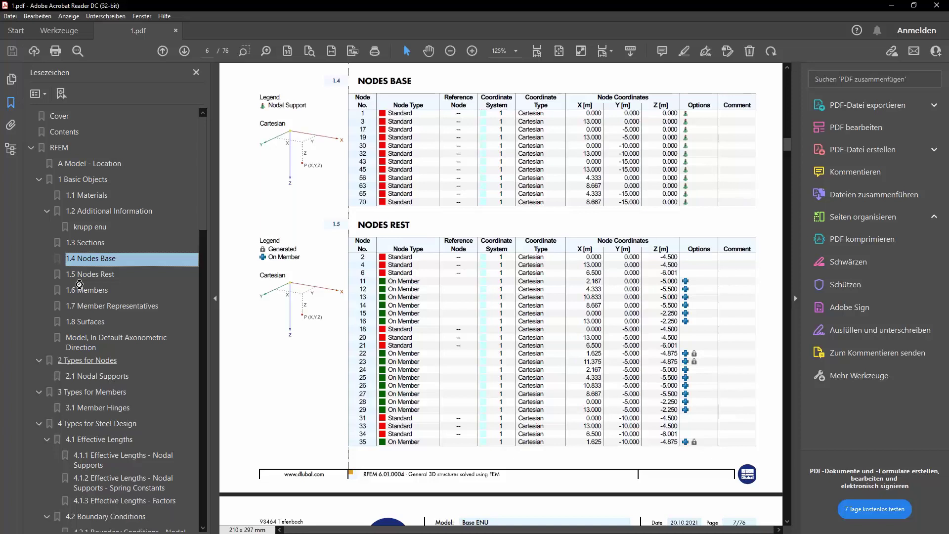
scroll(79, 284, "down", 7)
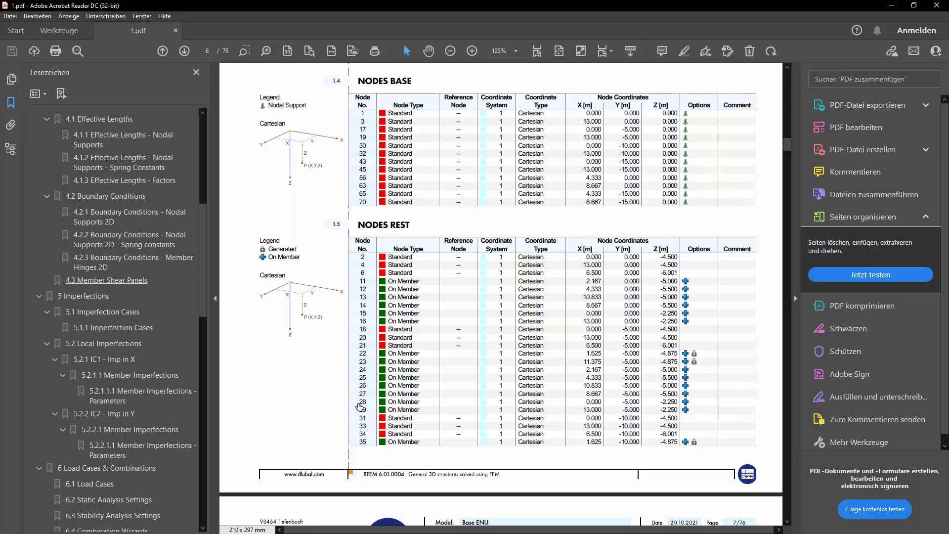
scroll(450, 357, "down", 3)
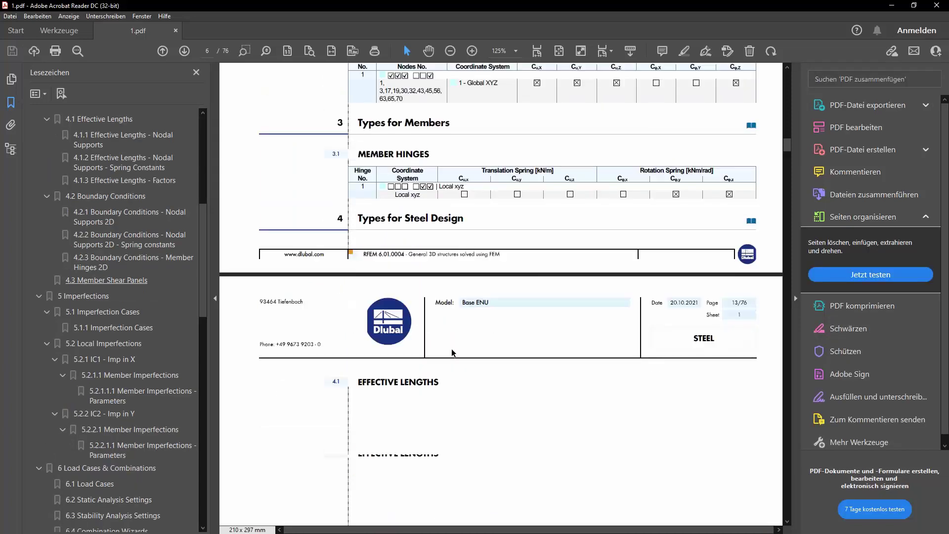
scroll(428, 358, "up", 3)
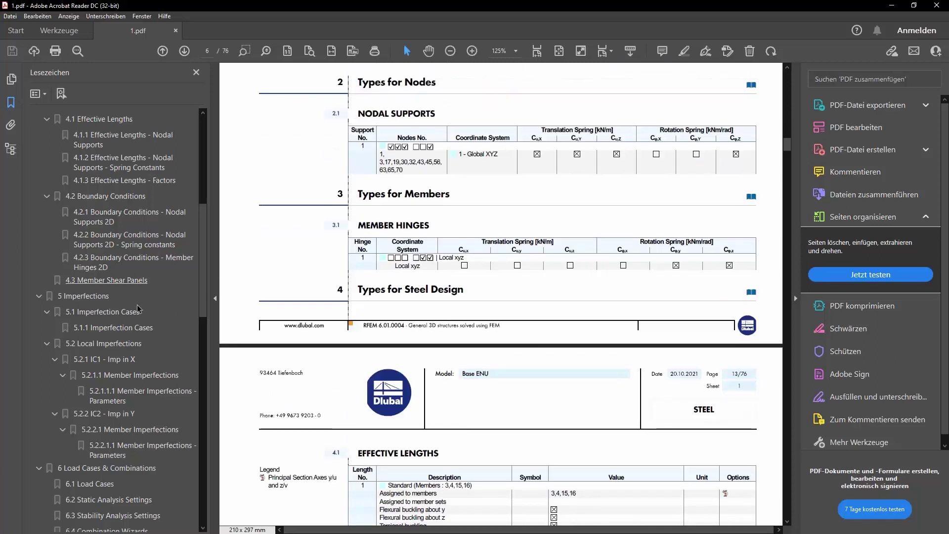
left_click_drag(203, 284, 207, 214)
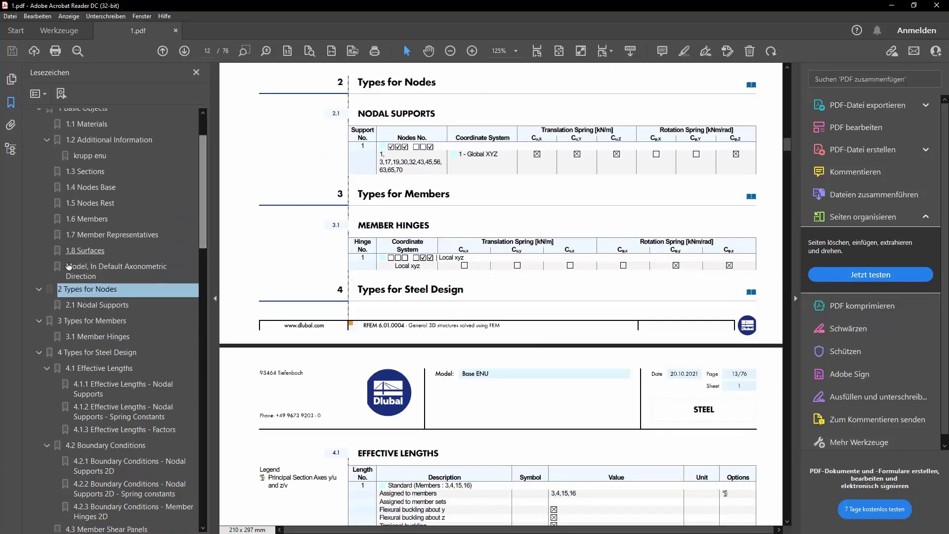
Go to the PDF's "Model, In Default Axonometric Direction" graphic and rotate the interactive 3D hall model
left_click(82, 272)
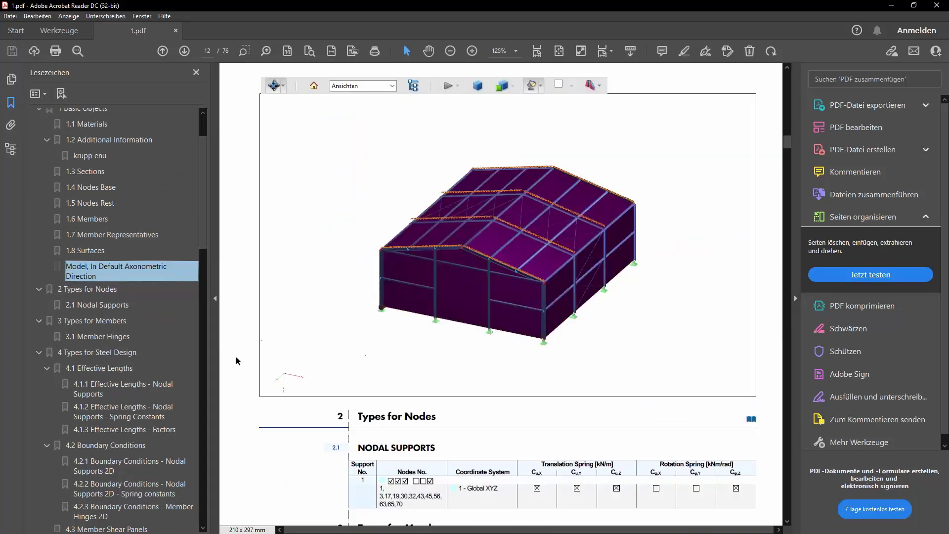
scroll(272, 460, "up", 3)
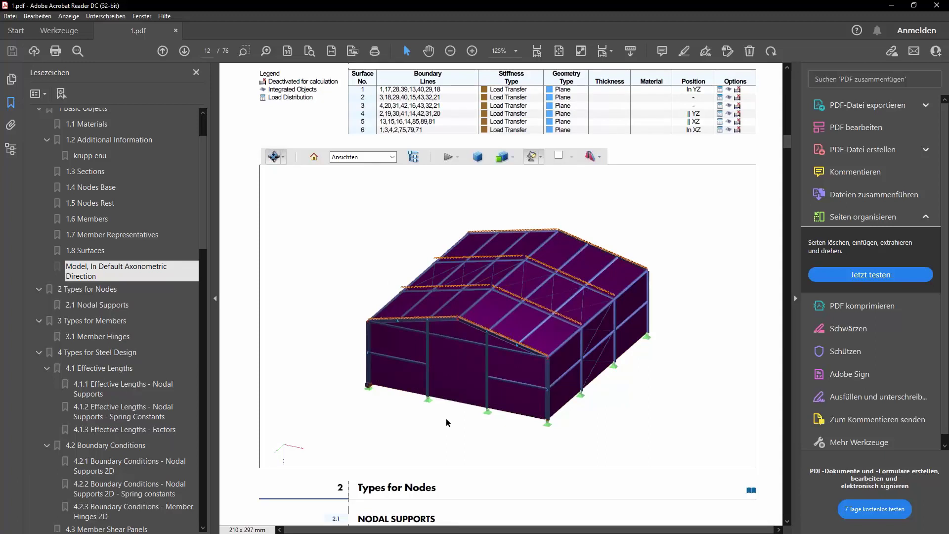
mouse_move(445, 421)
left_mouse_down()
mouse_move(469, 370)
mouse_move(462, 416)
left_mouse_up()
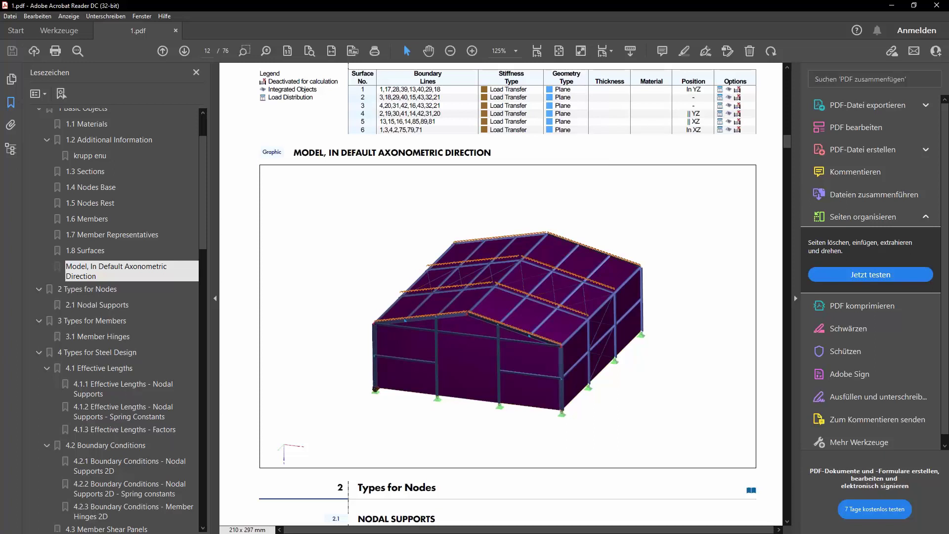
left_click_drag(305, 360, 328, 355)
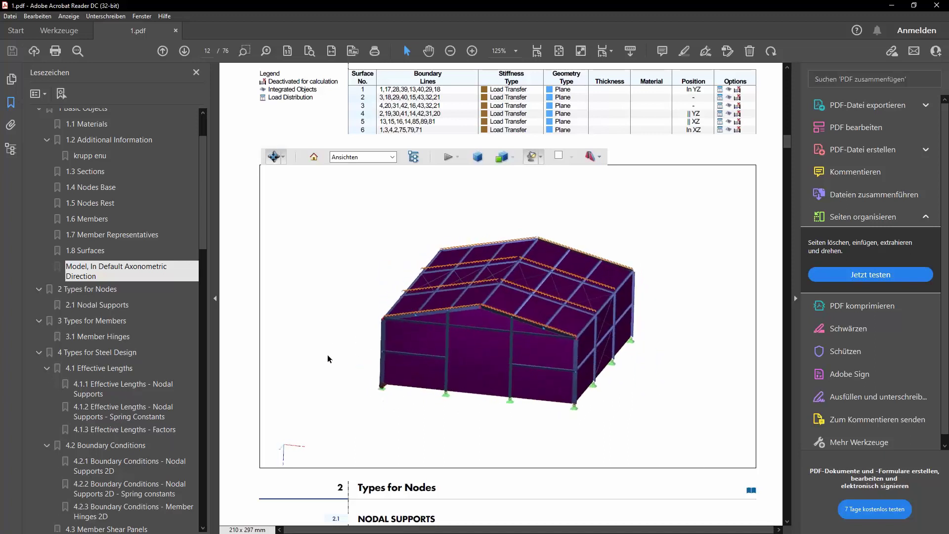
Activate a cross-section through the 3D hall model aligned to the Y axis with an offset of -20%
left_click(599, 157)
left_click(627, 188)
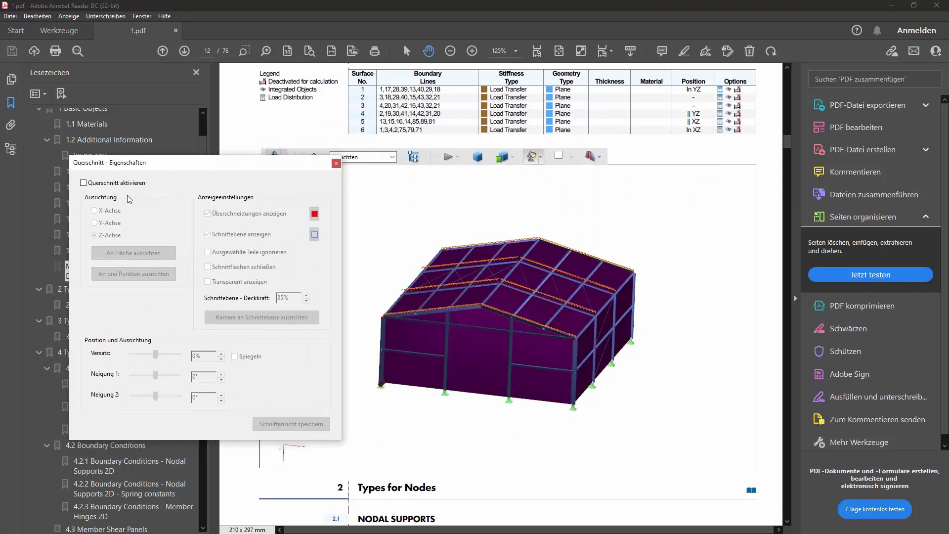
left_click(129, 184)
left_click(94, 222)
left_click_drag(155, 355, 151, 354)
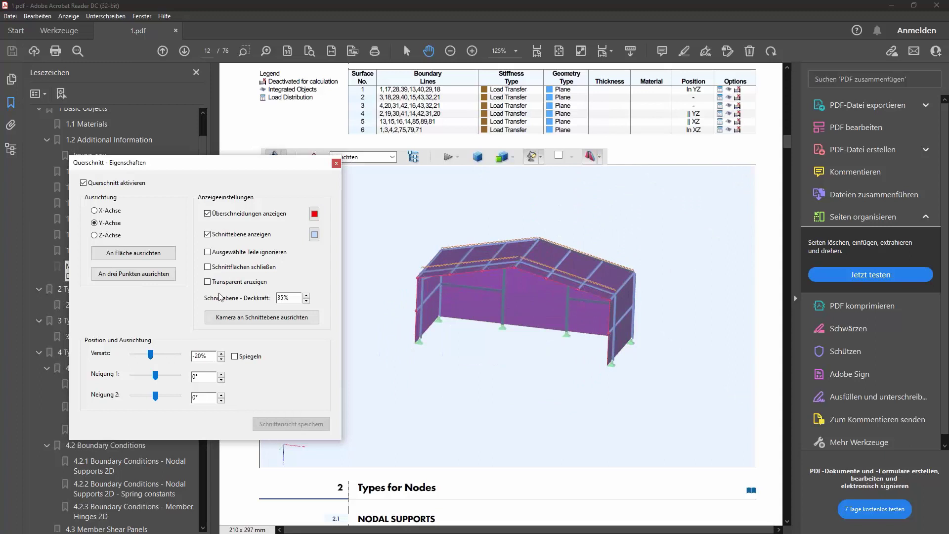
left_click(336, 163)
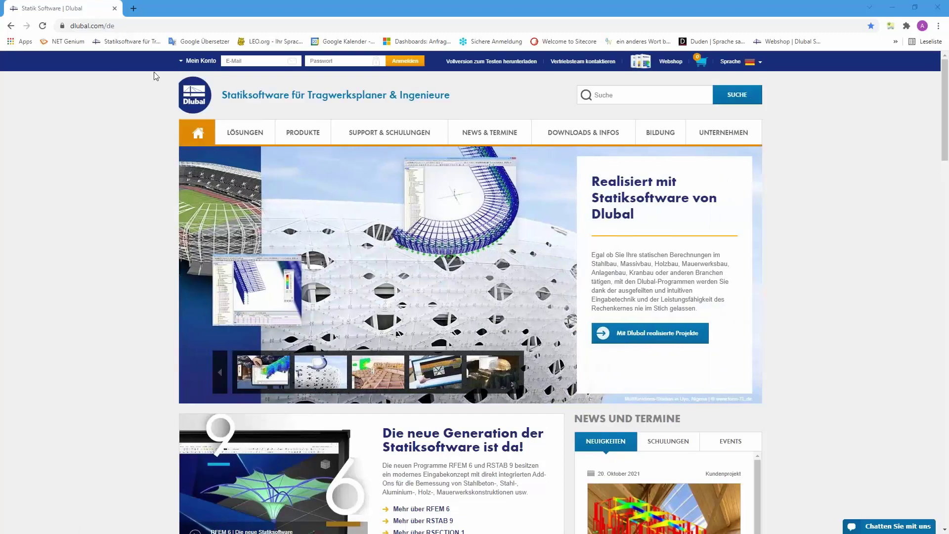
Switch the Dlubal website in the browser to English and open its Webinars page
left_click(744, 64)
left_click(727, 97)
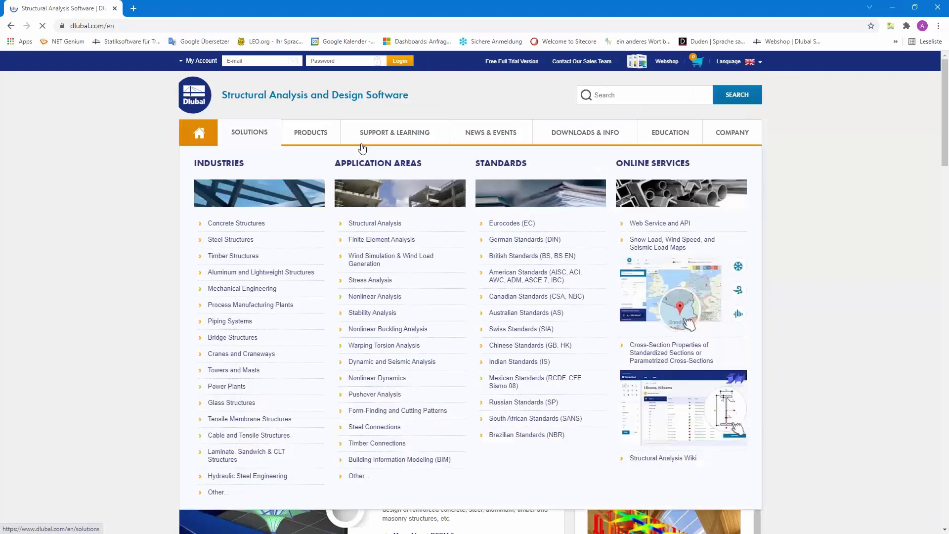
mouse_move(491, 132)
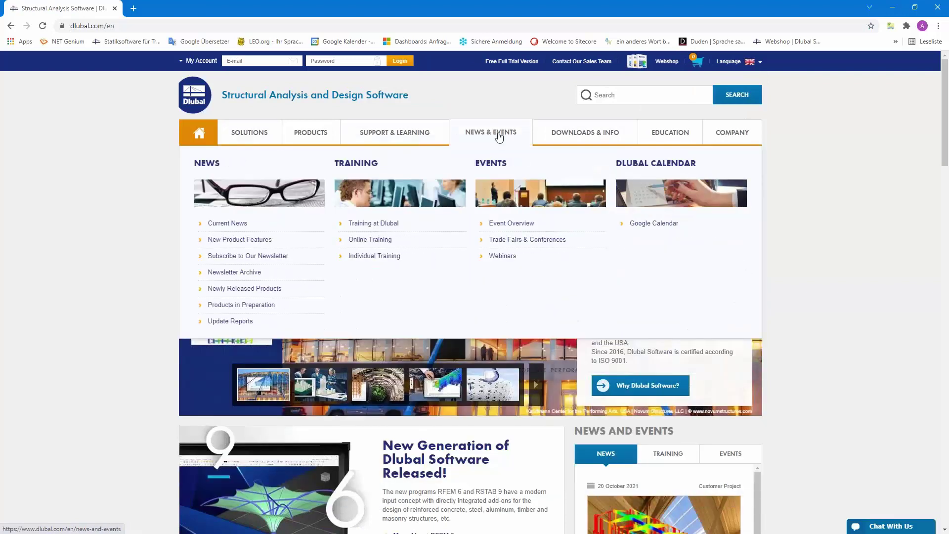
left_click(502, 256)
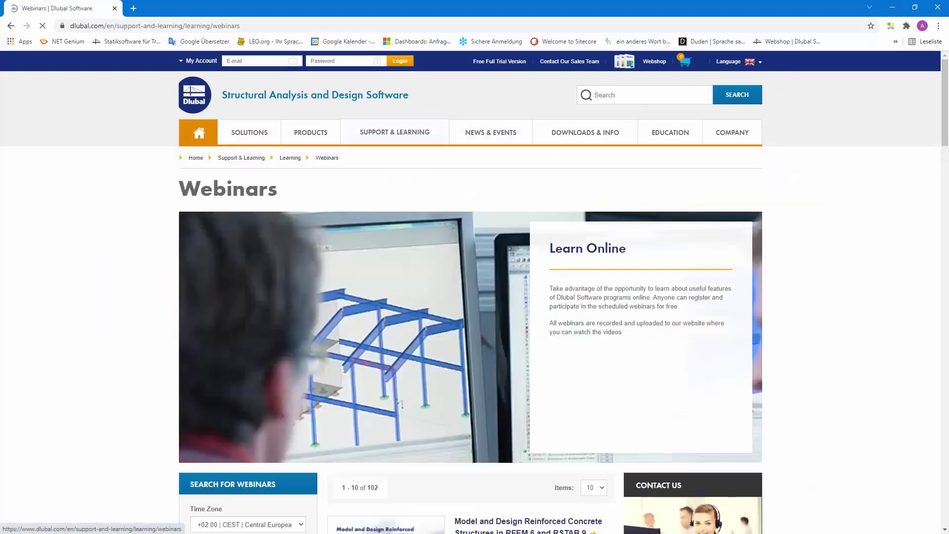
Look through the webinar list, try to open "Model and Design Steel Structures in RFEM 6 and RSTAB 9", and return to the list
scroll(503, 284, "down", 3)
scroll(503, 284, "down", 3)
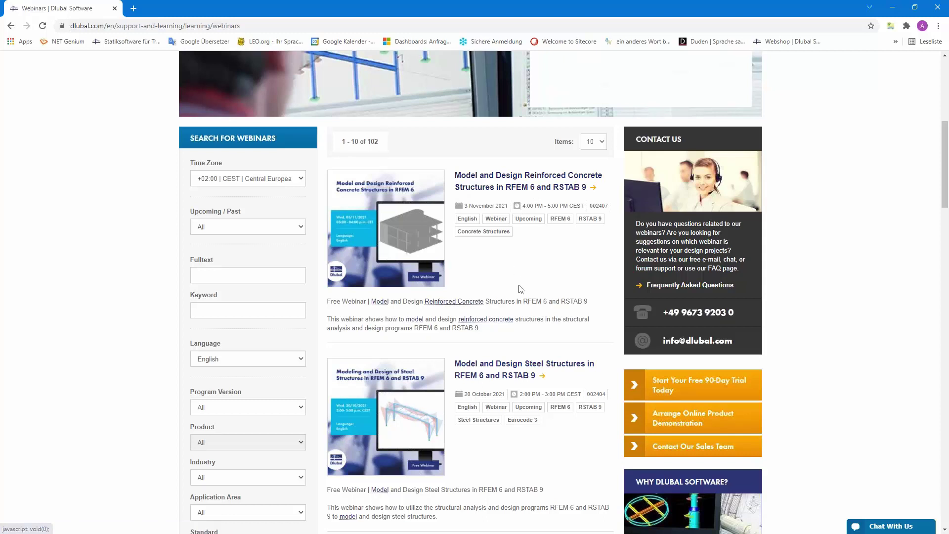
scroll(521, 289, "down", 2)
left_click(496, 273)
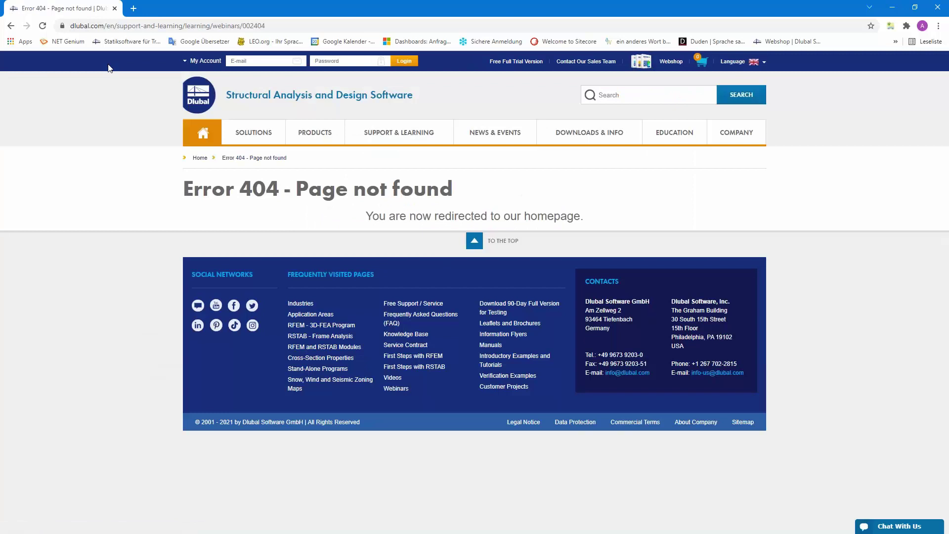
left_click(12, 27)
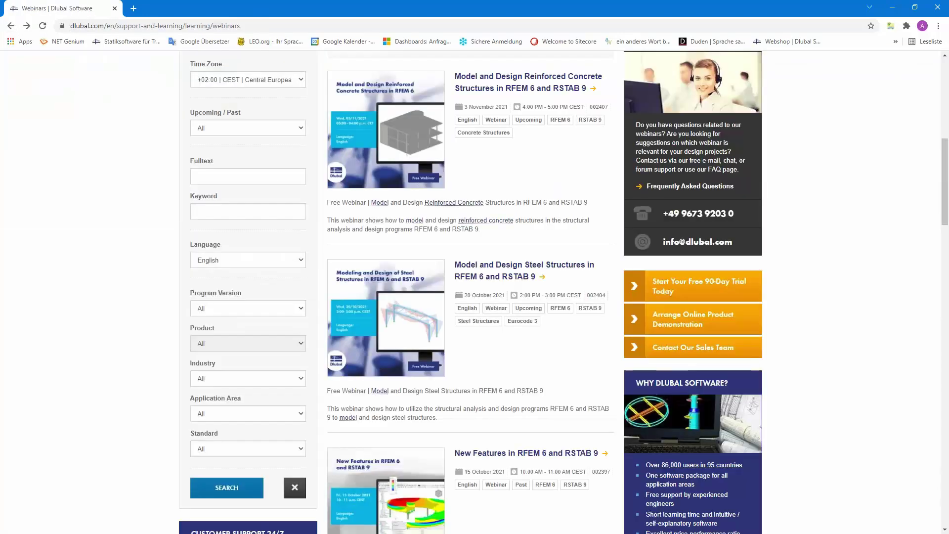